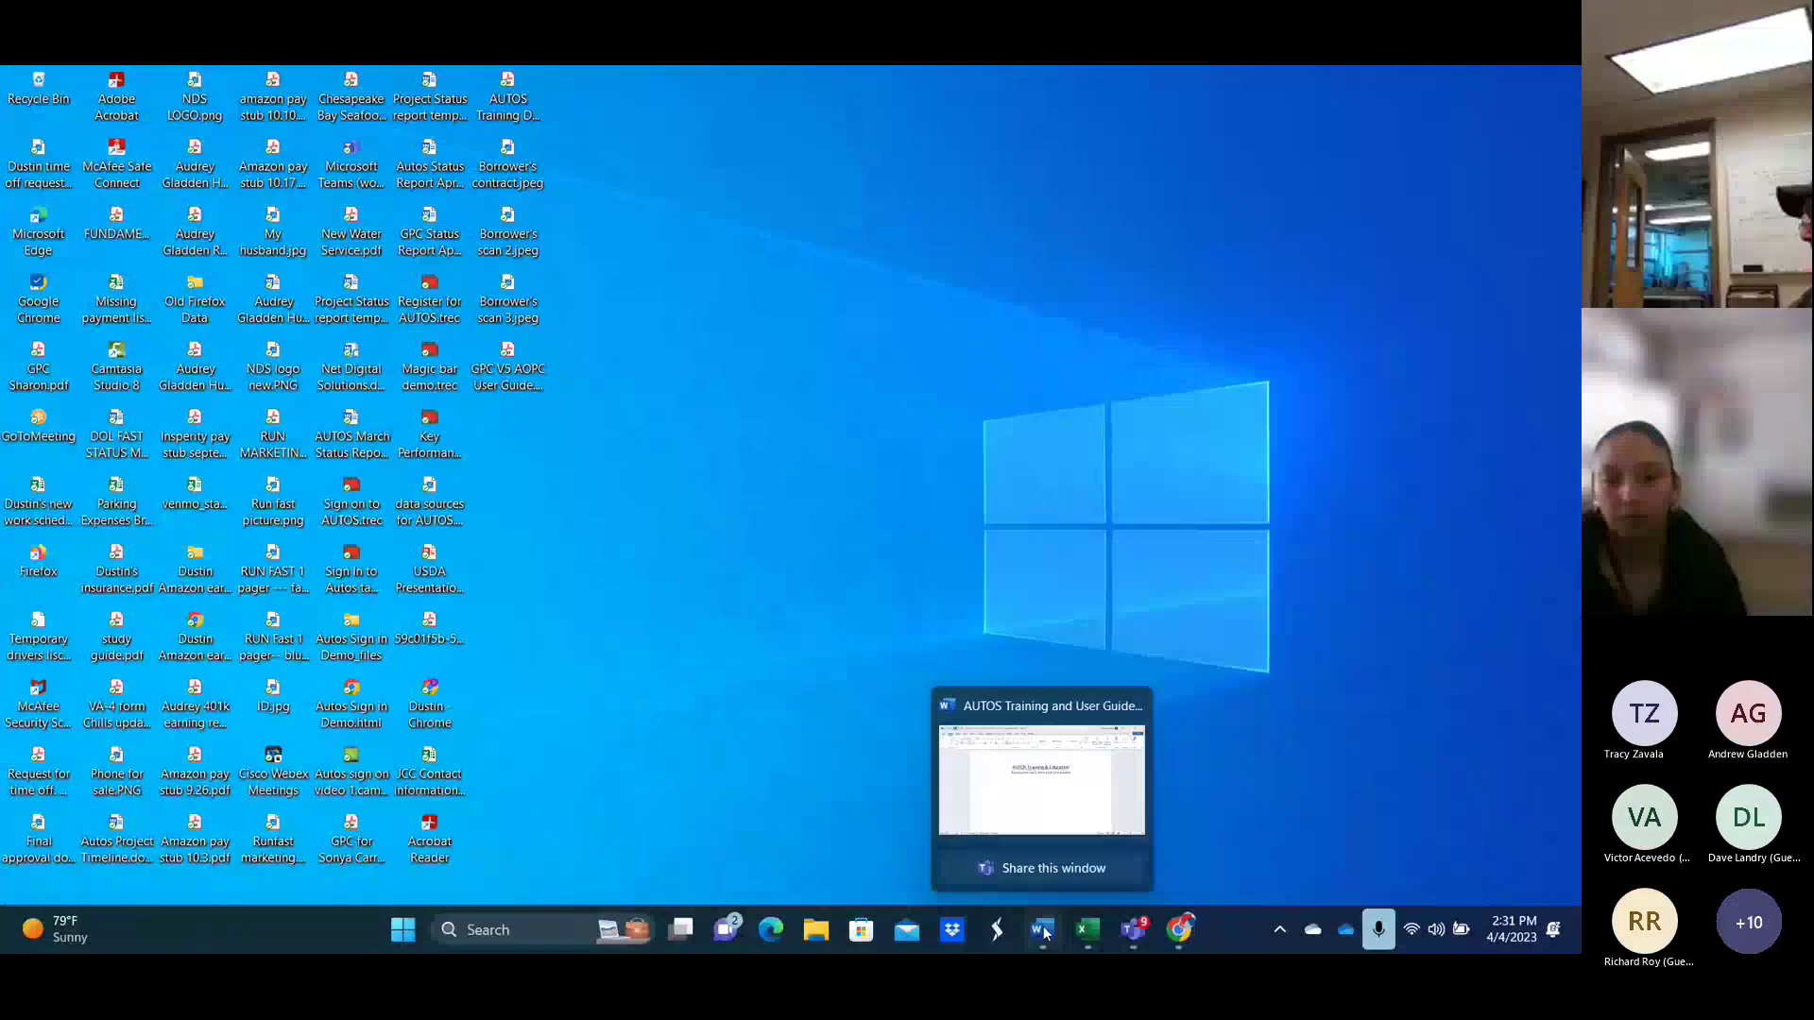
# Bring up the AUTOS Training and User Guide document in Word and go to its Getting Started section.
pyautogui.click(1042, 930)
pyautogui.scroll(-3, 790, 571)
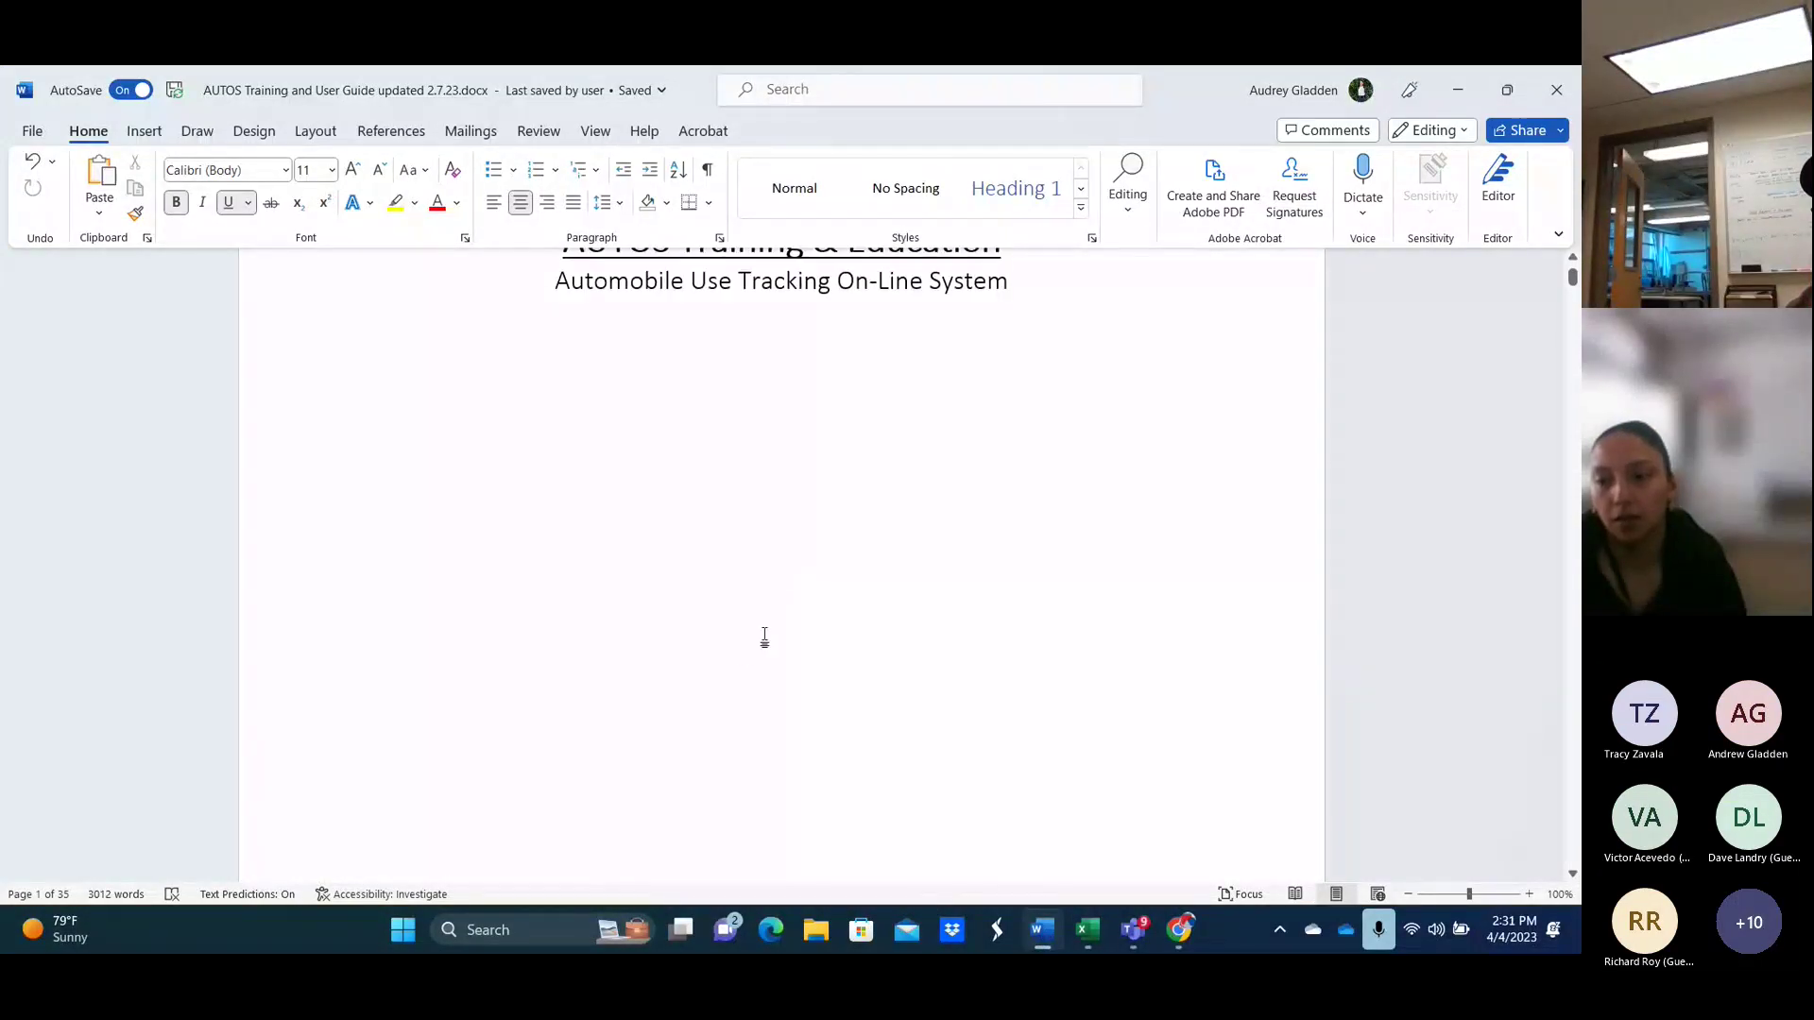
pyautogui.scroll(3, 747, 661)
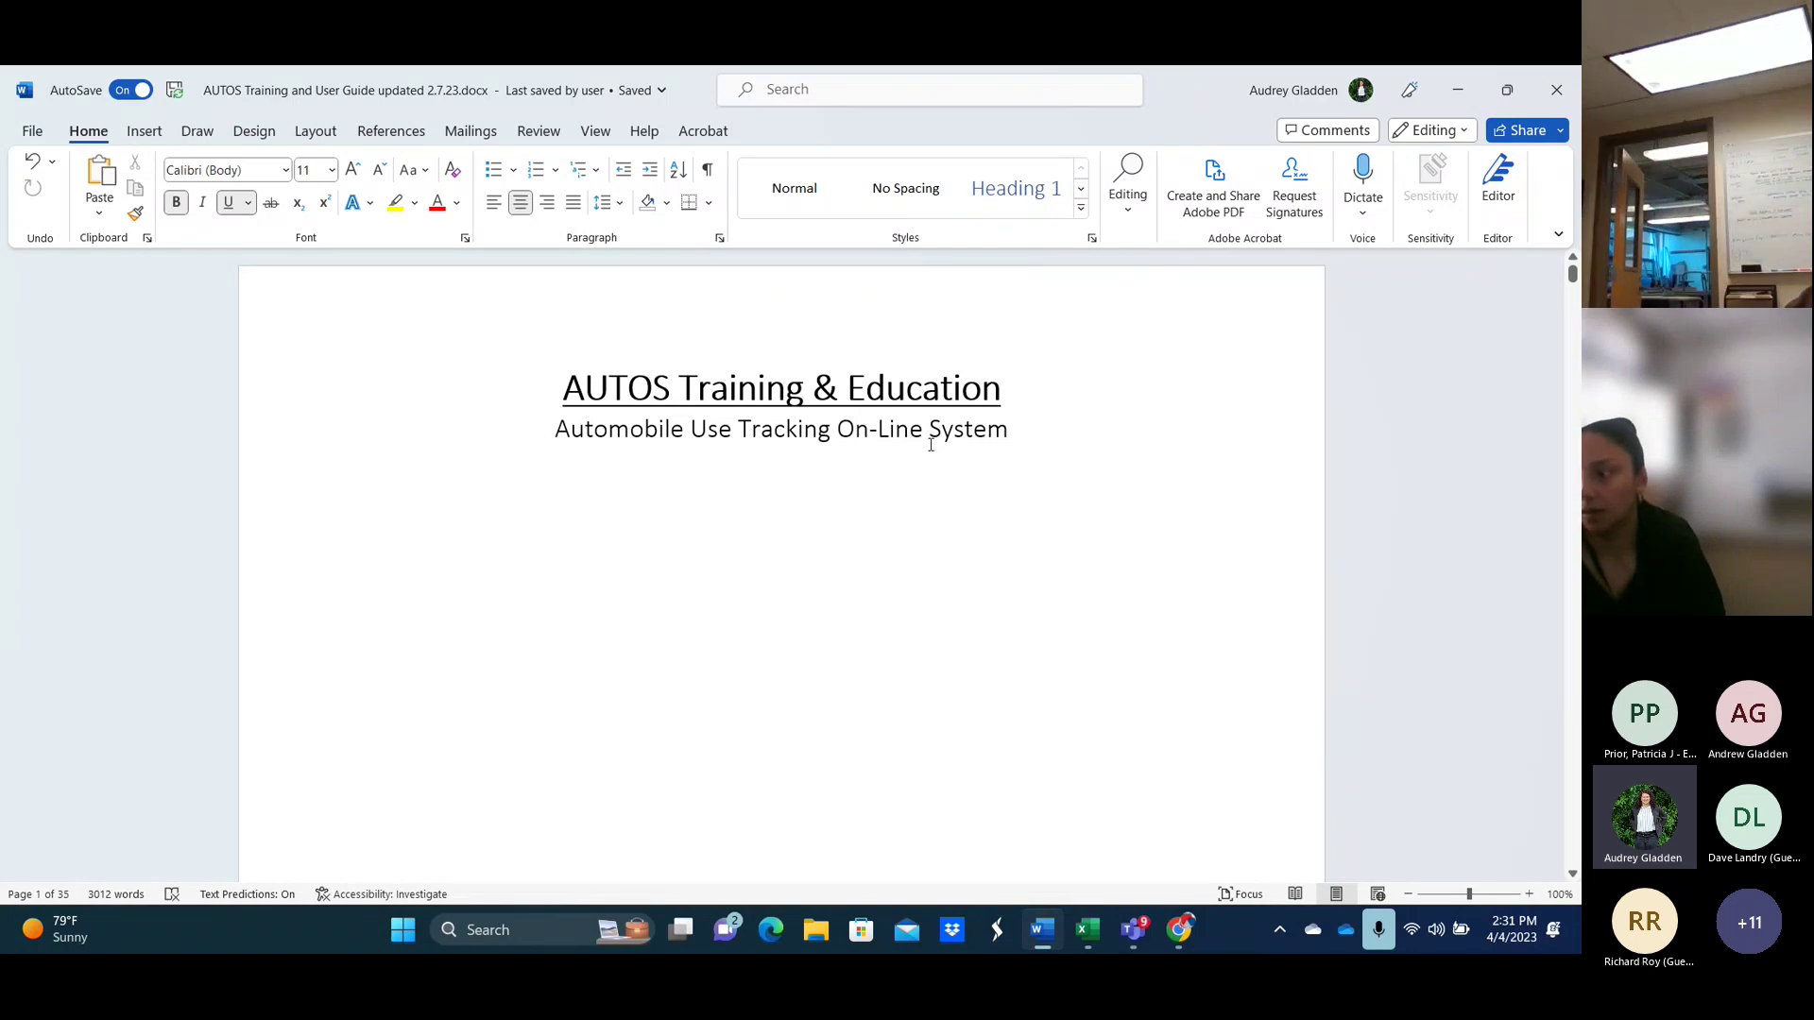
pyautogui.scroll(-2, 619, 434)
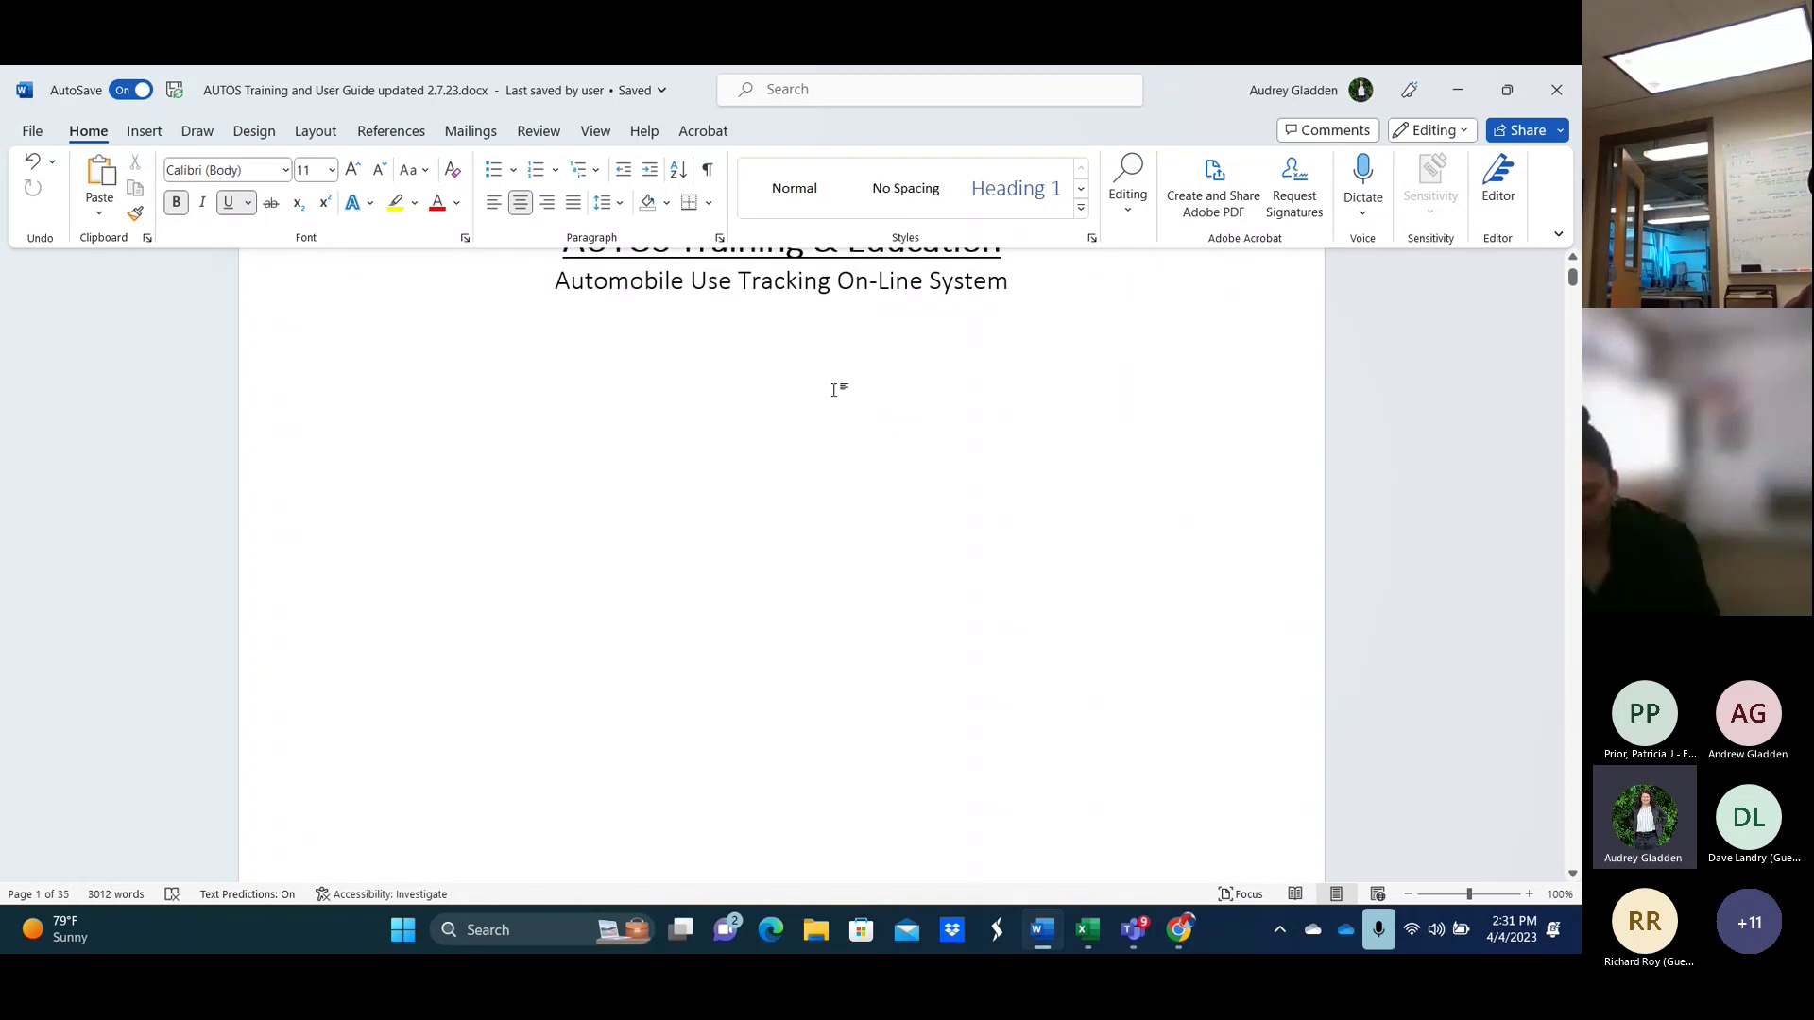
pyautogui.scroll(-18, 838, 388)
pyautogui.scroll(-6, 697, 418)
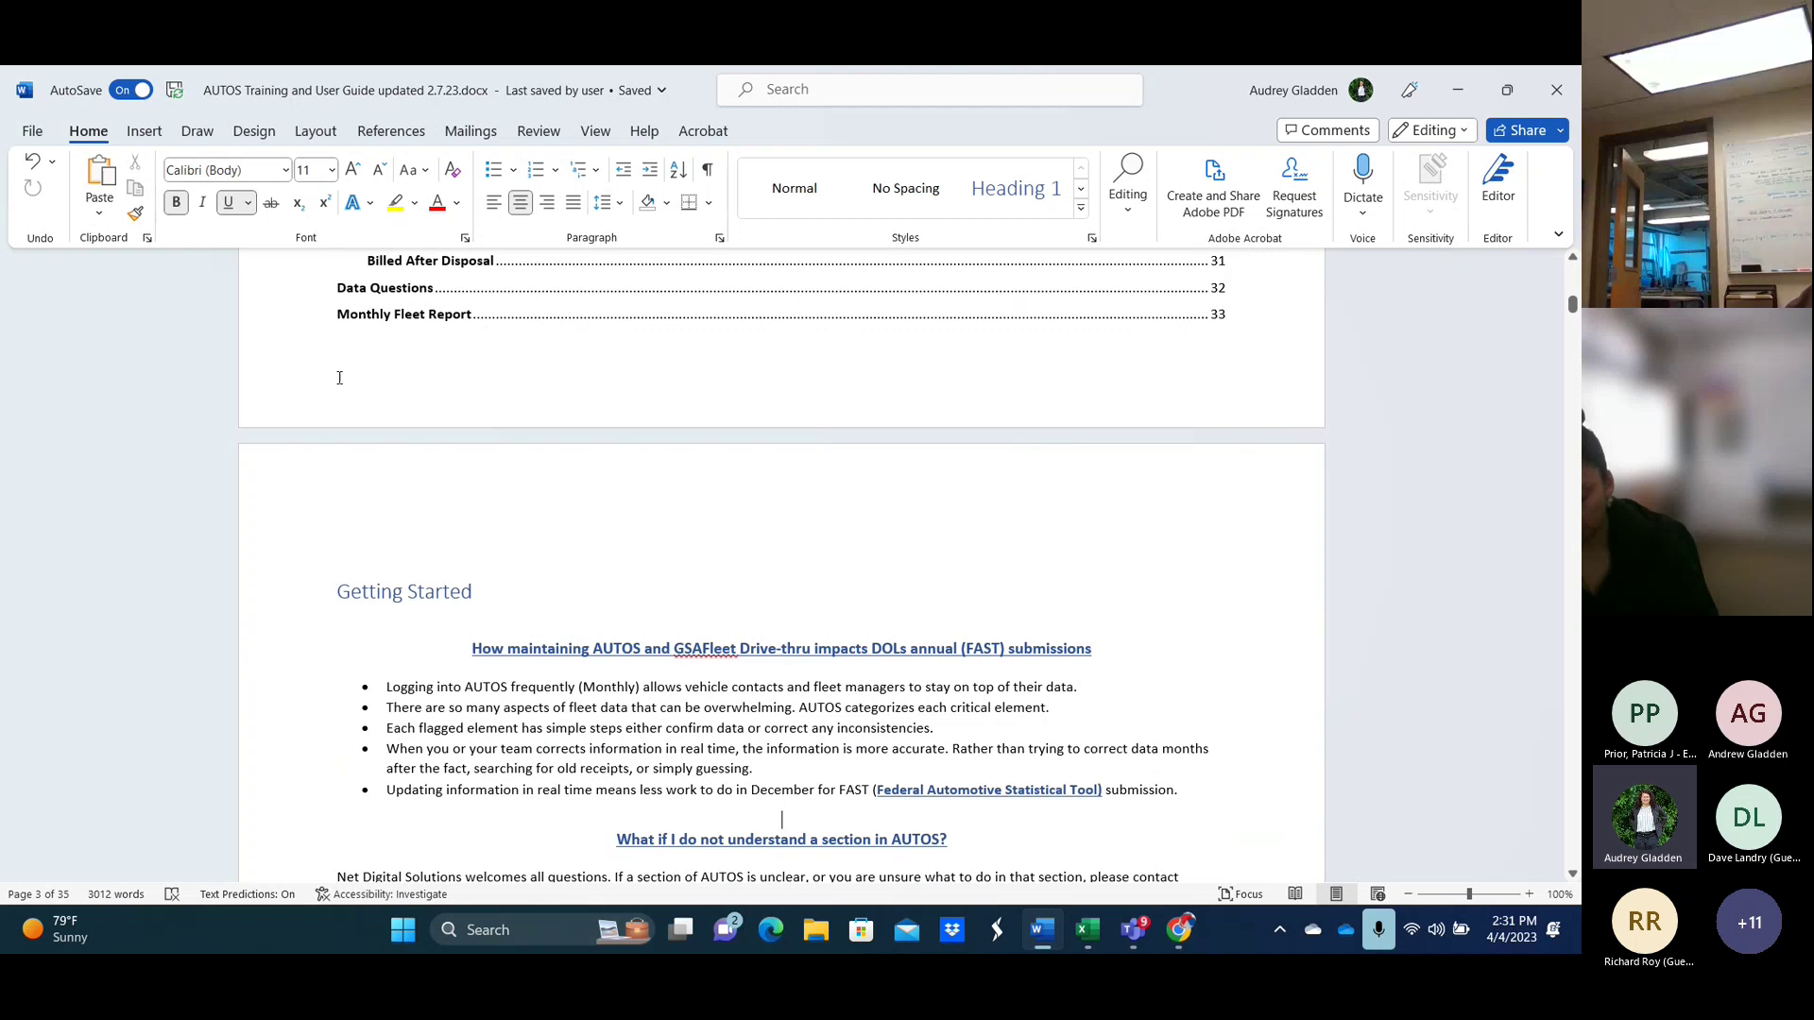
pyautogui.scroll(-3, 389, 411)
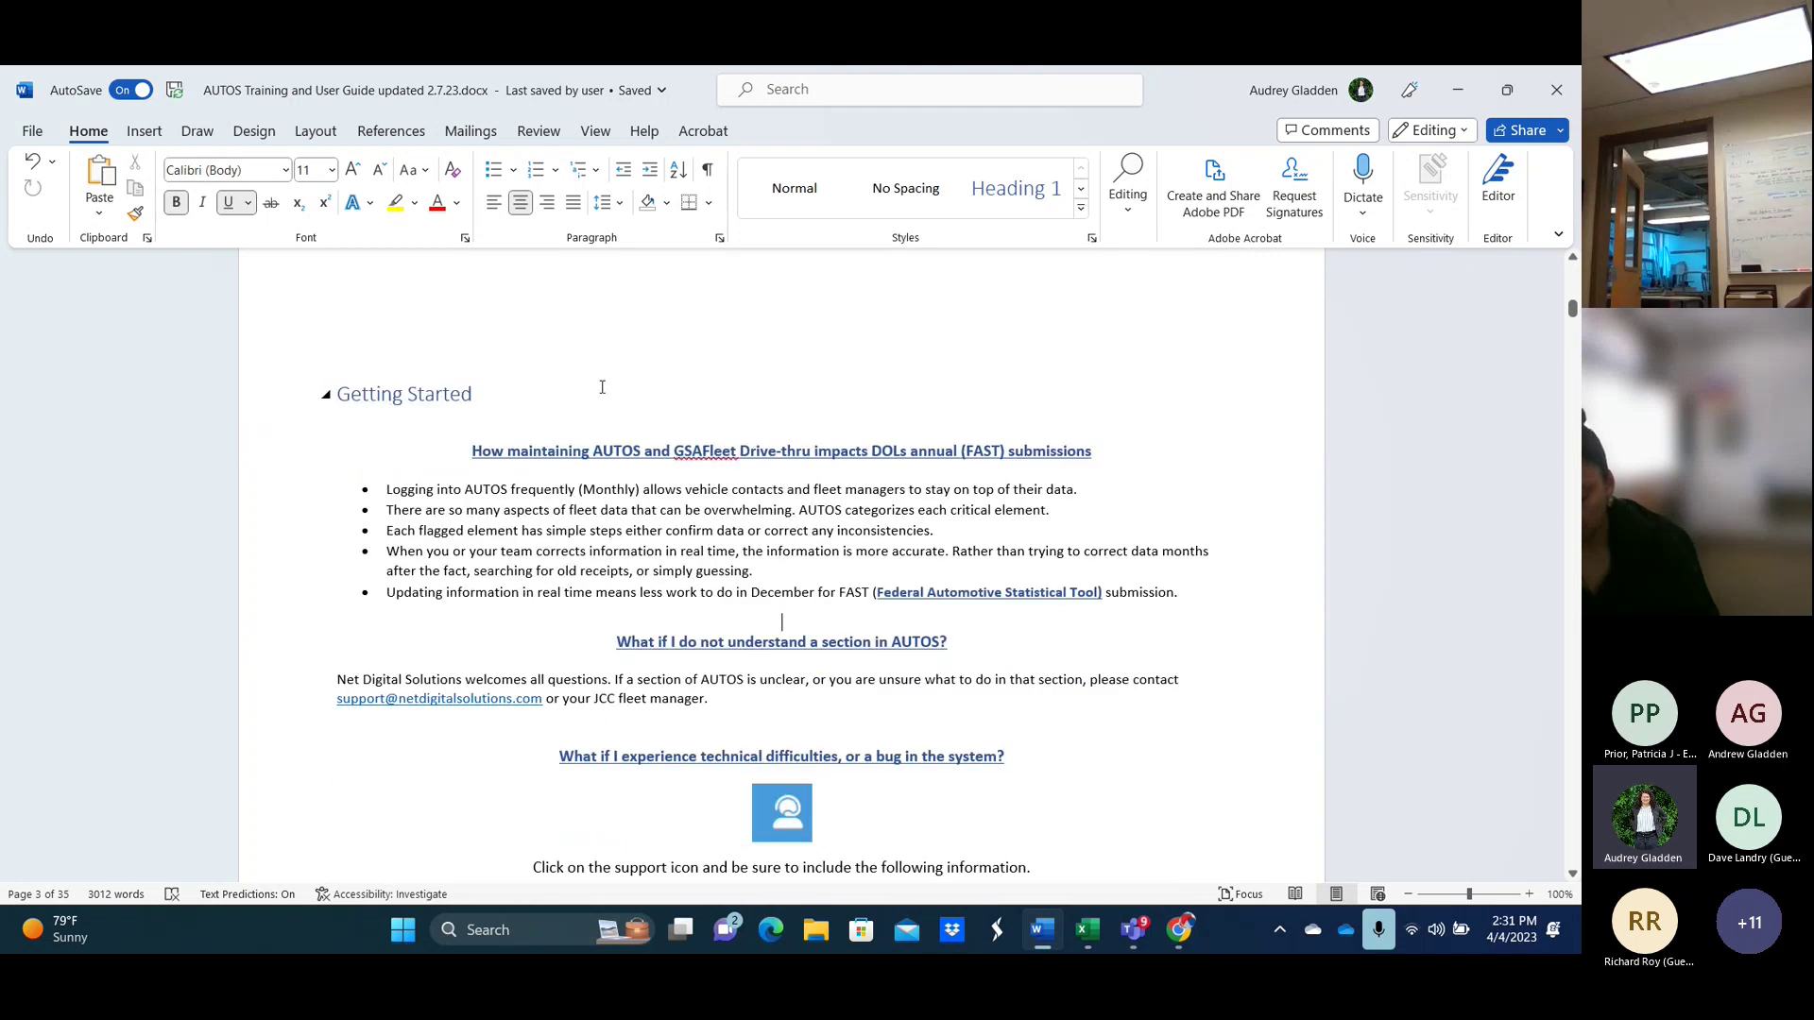
pyautogui.scroll(-1, 556, 417)
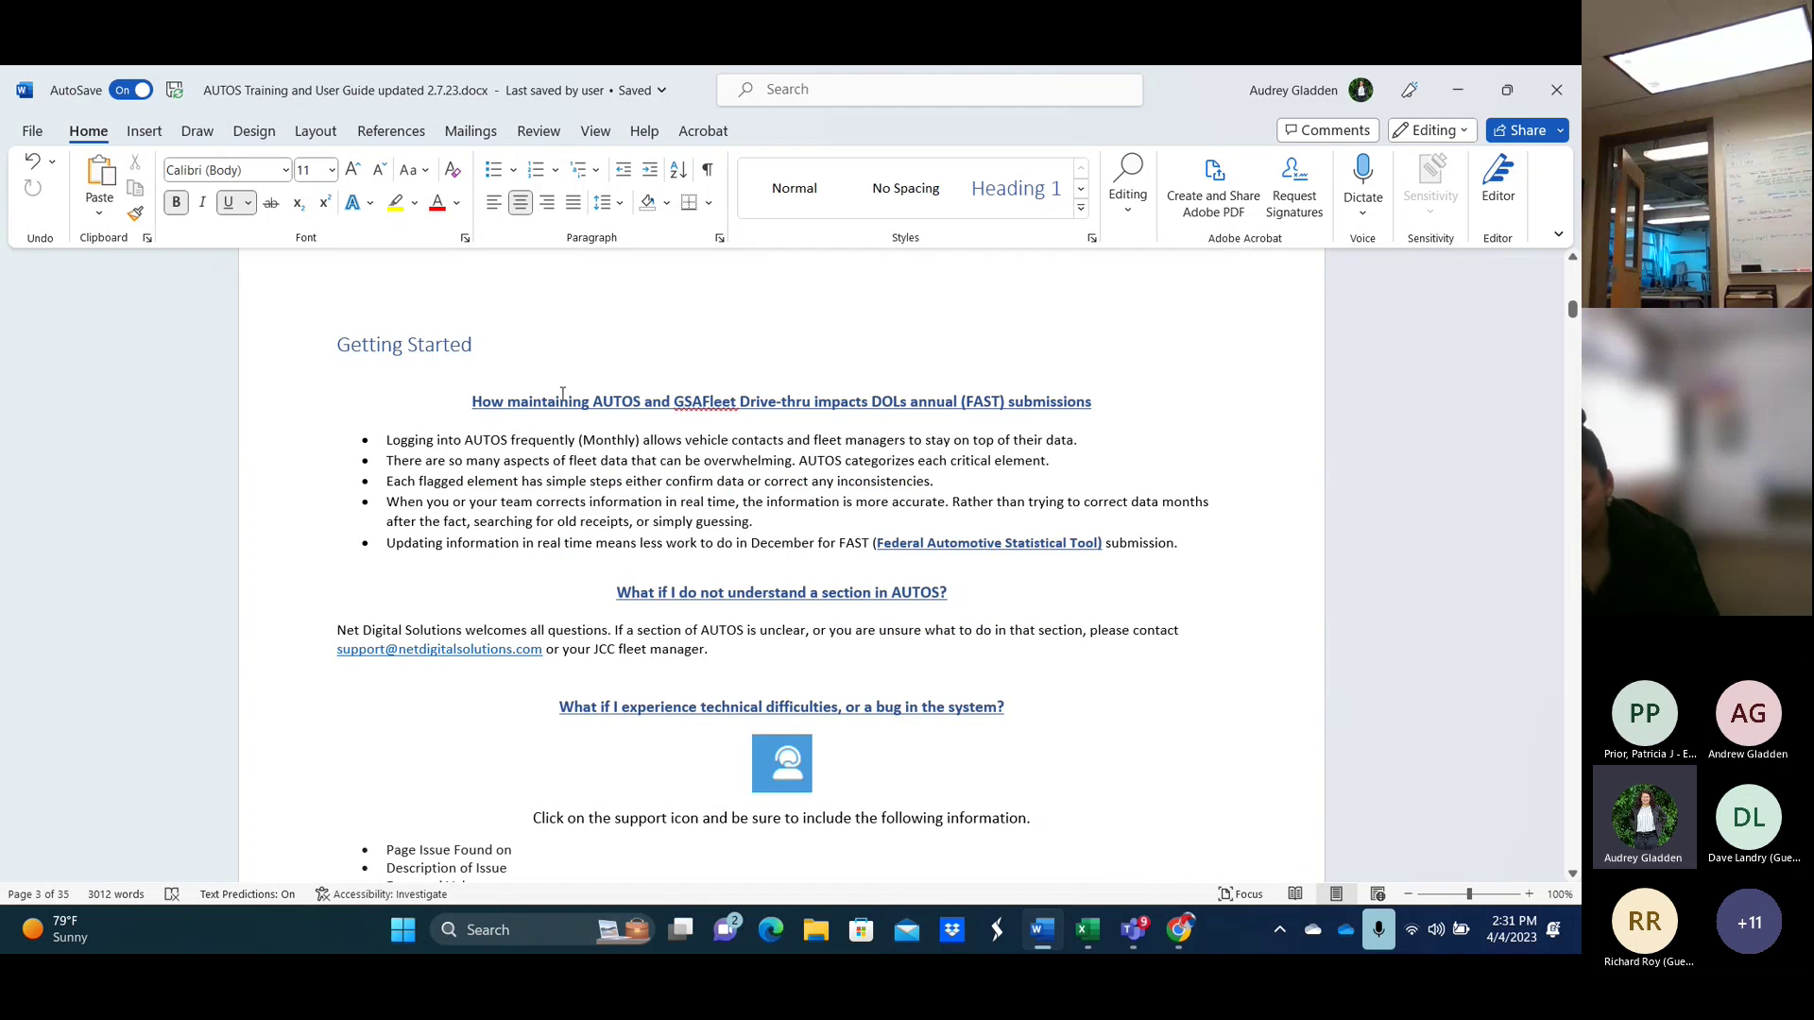
pyautogui.scroll(-1, 543, 402)
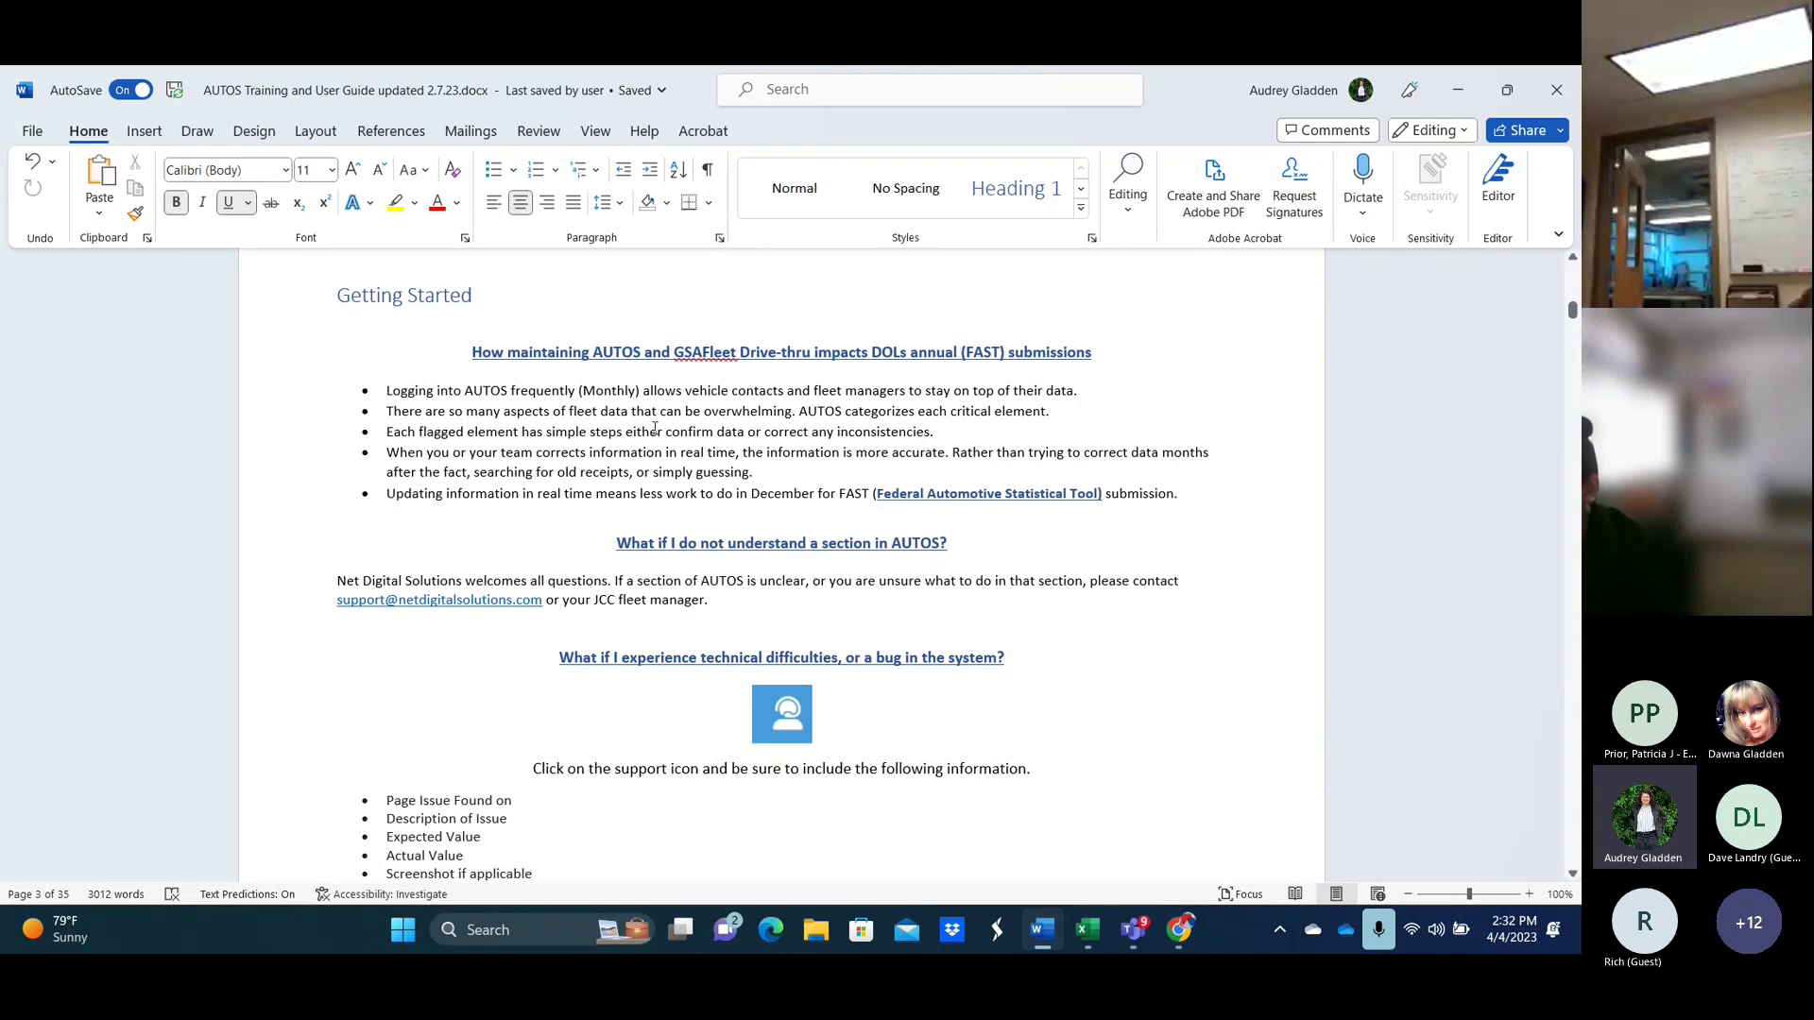
# Read the Getting Started guidance on FAST submissions, unclear AUTOS sections and reporting technical difficulties or bugs.
pyautogui.click(657, 430)
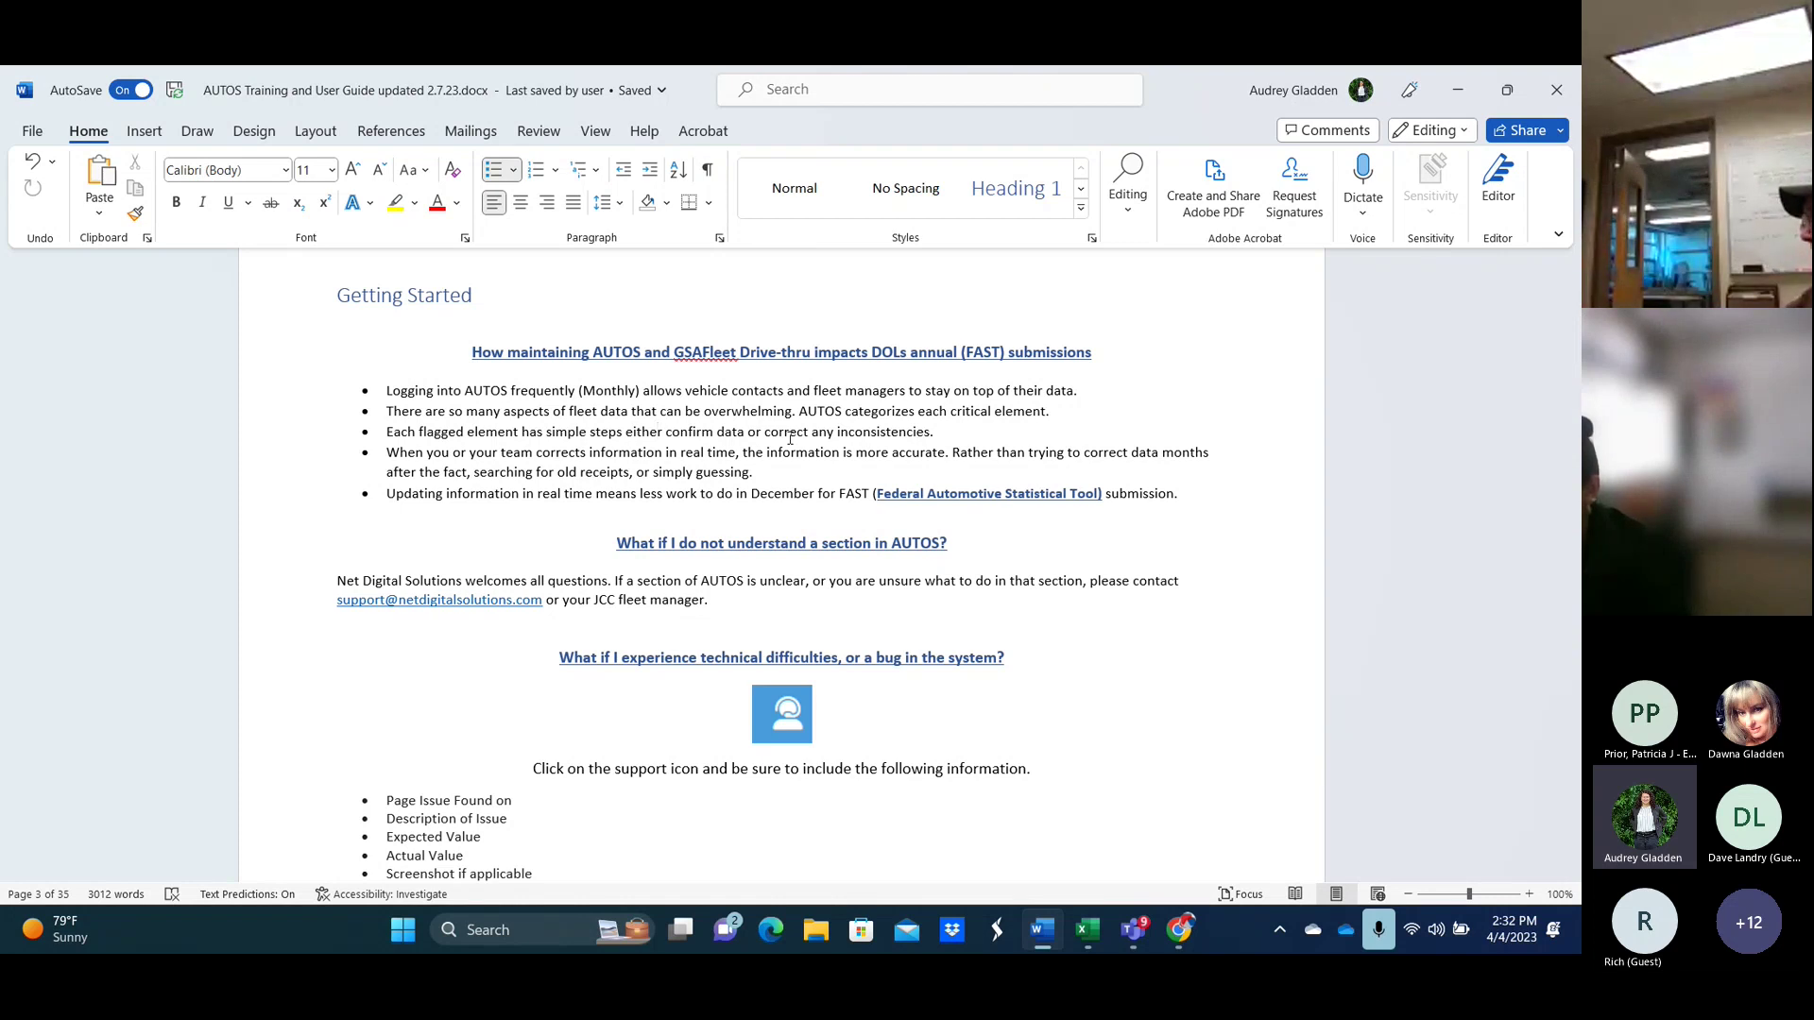
pyautogui.scroll(-1, 819, 469)
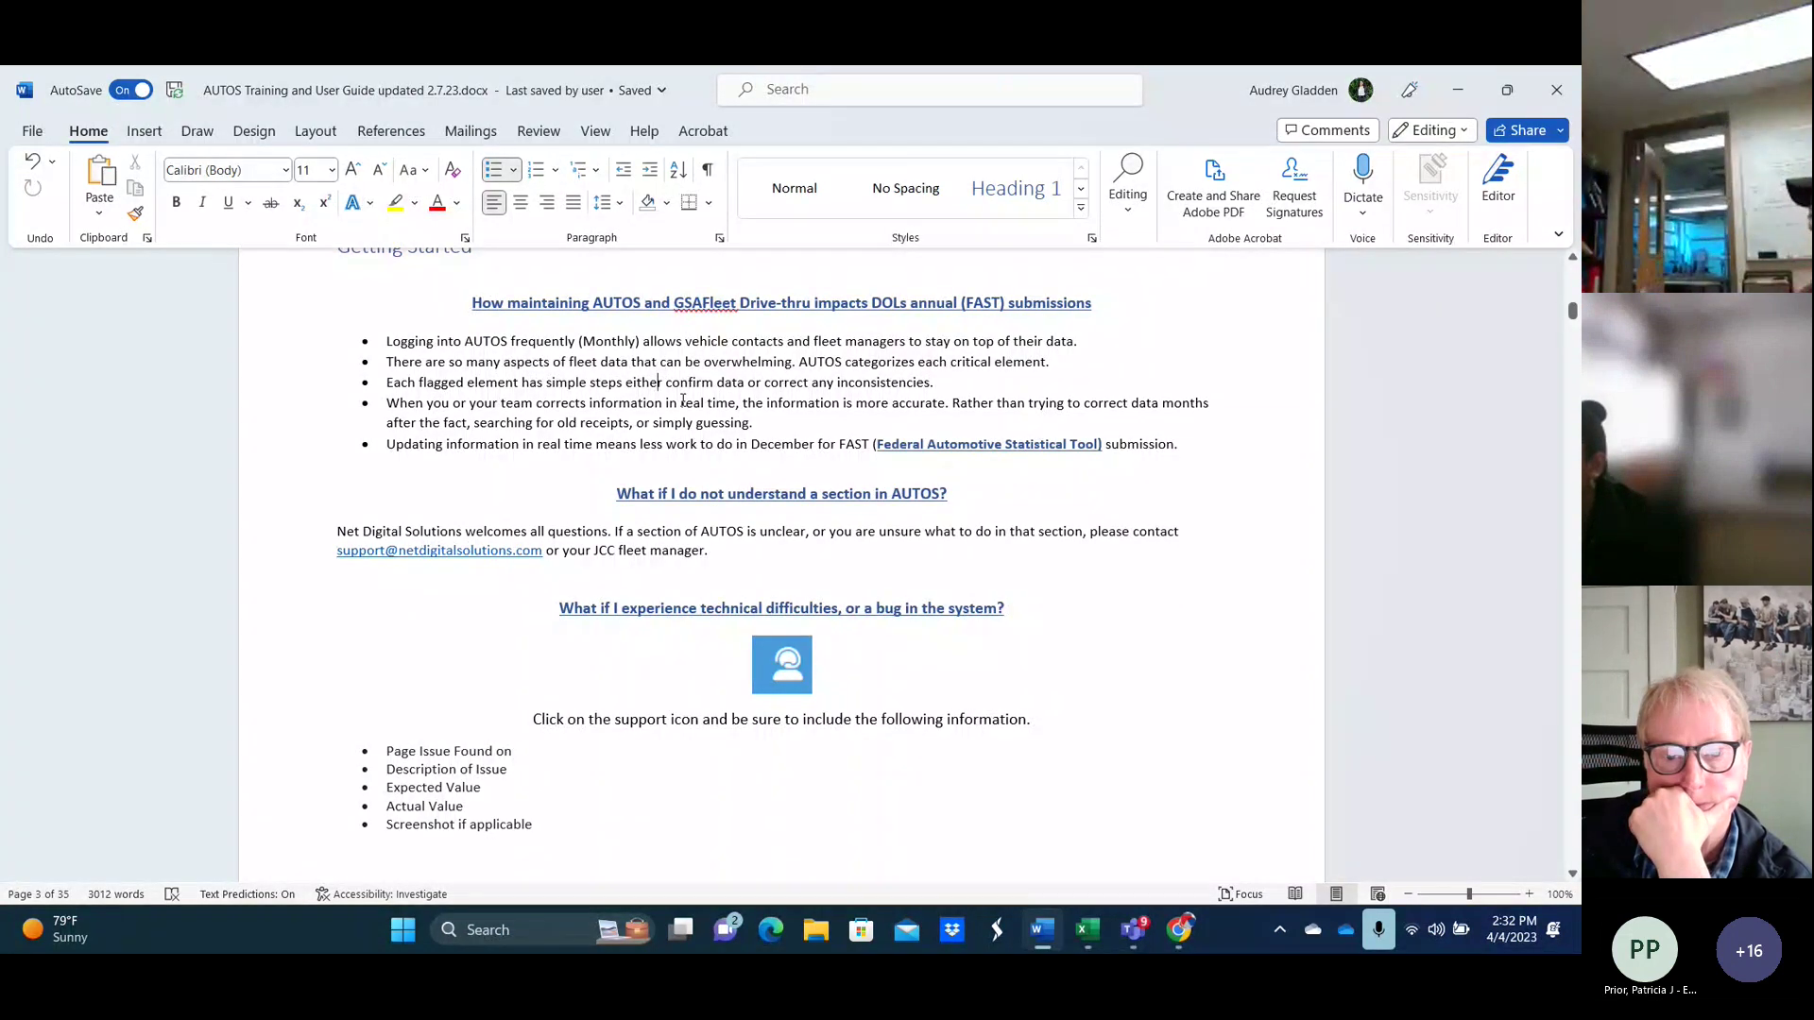
pyautogui.scroll(-1, 661, 413)
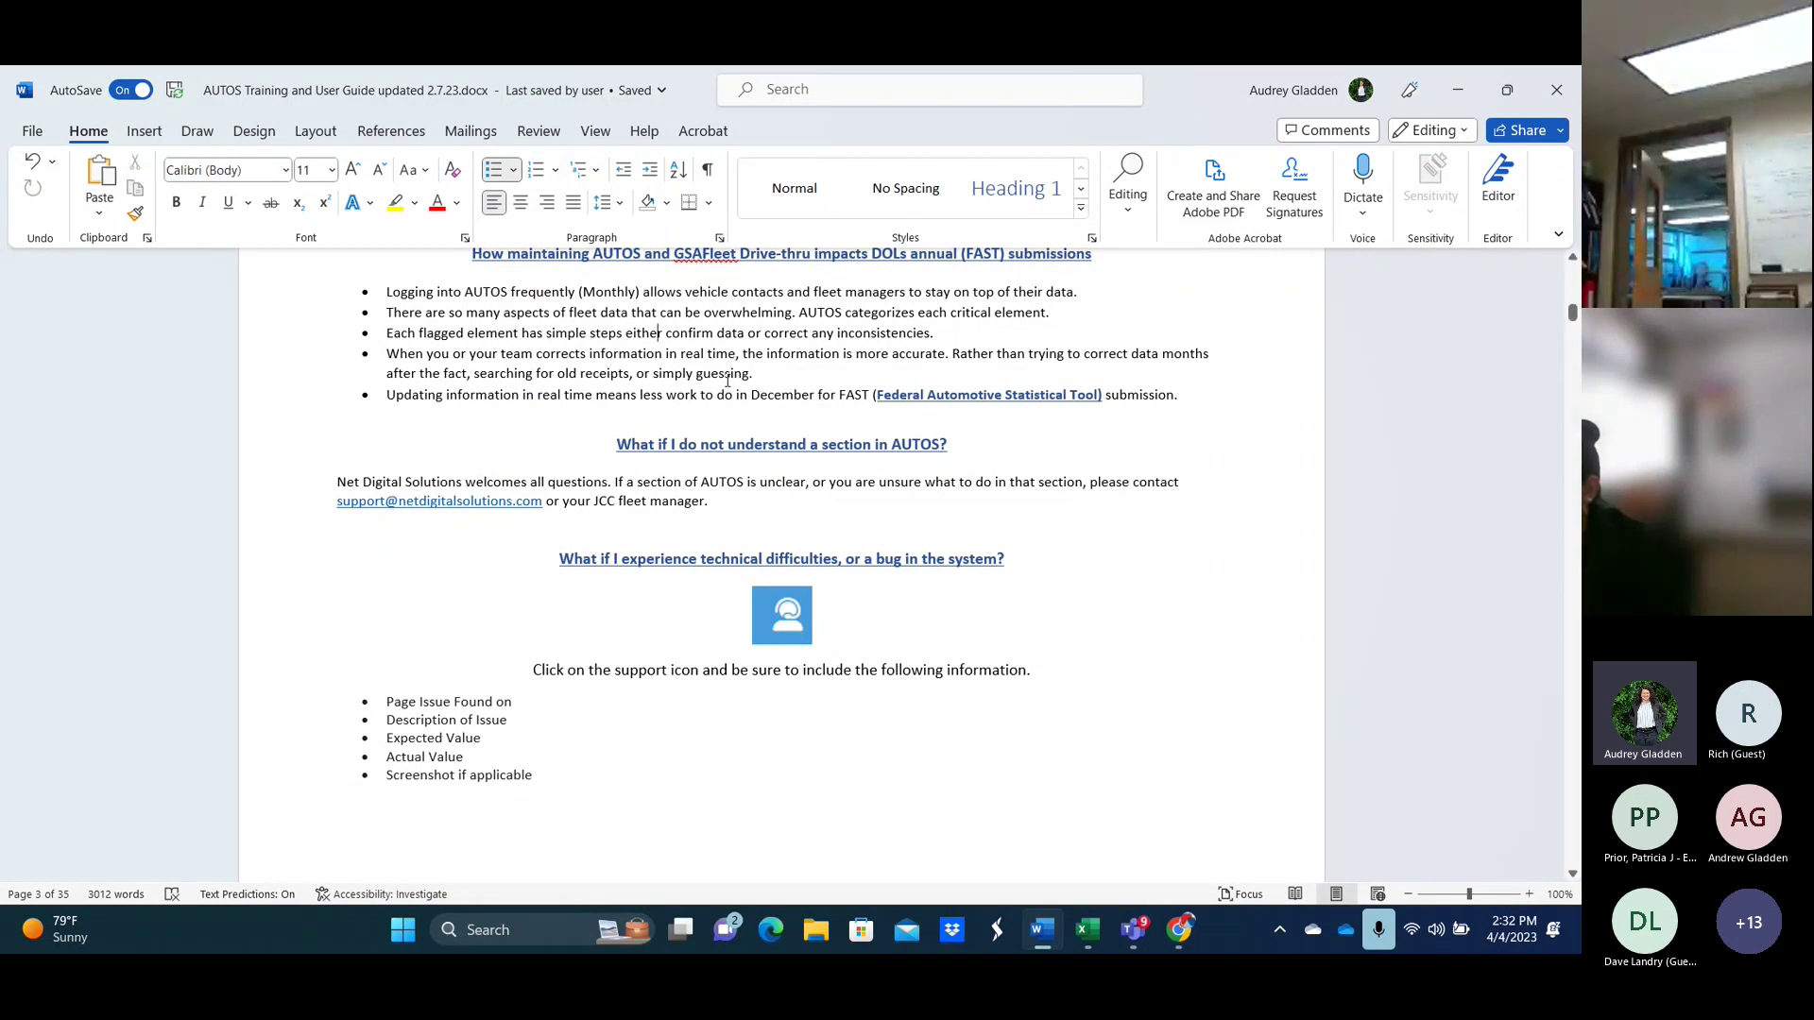
pyautogui.scroll(-1, 727, 380)
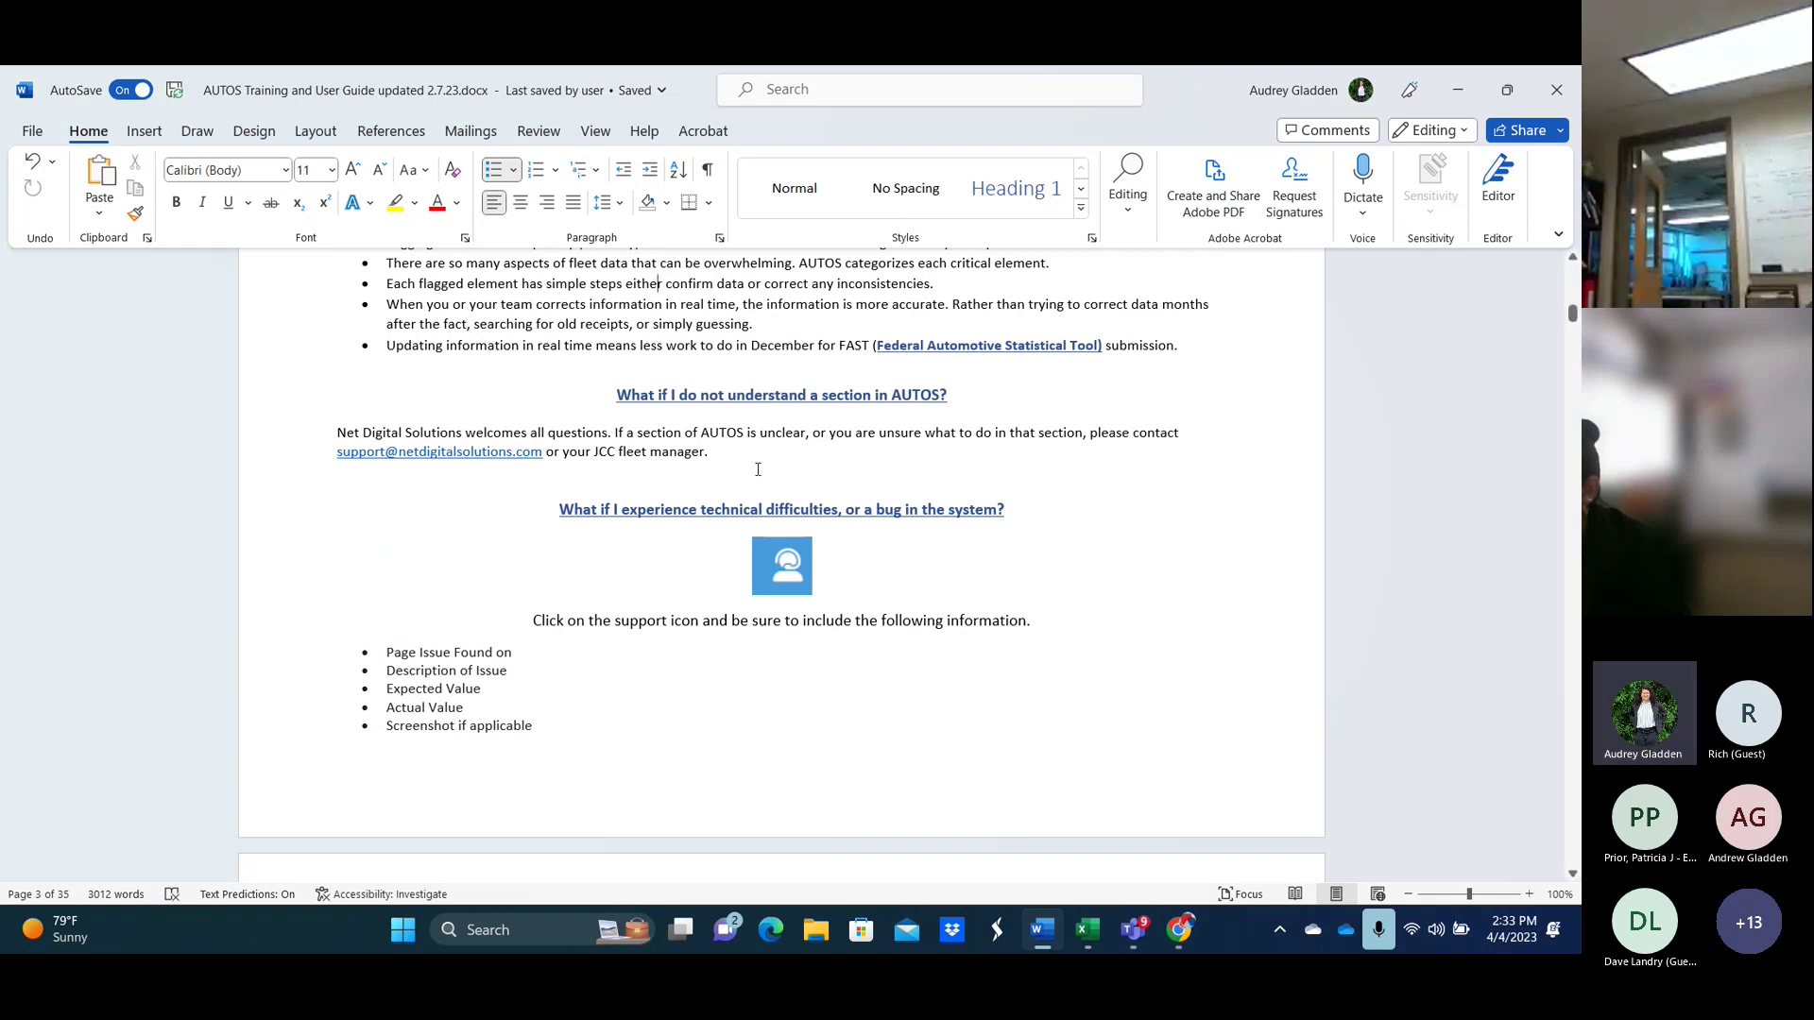
pyautogui.scroll(-1, 709, 442)
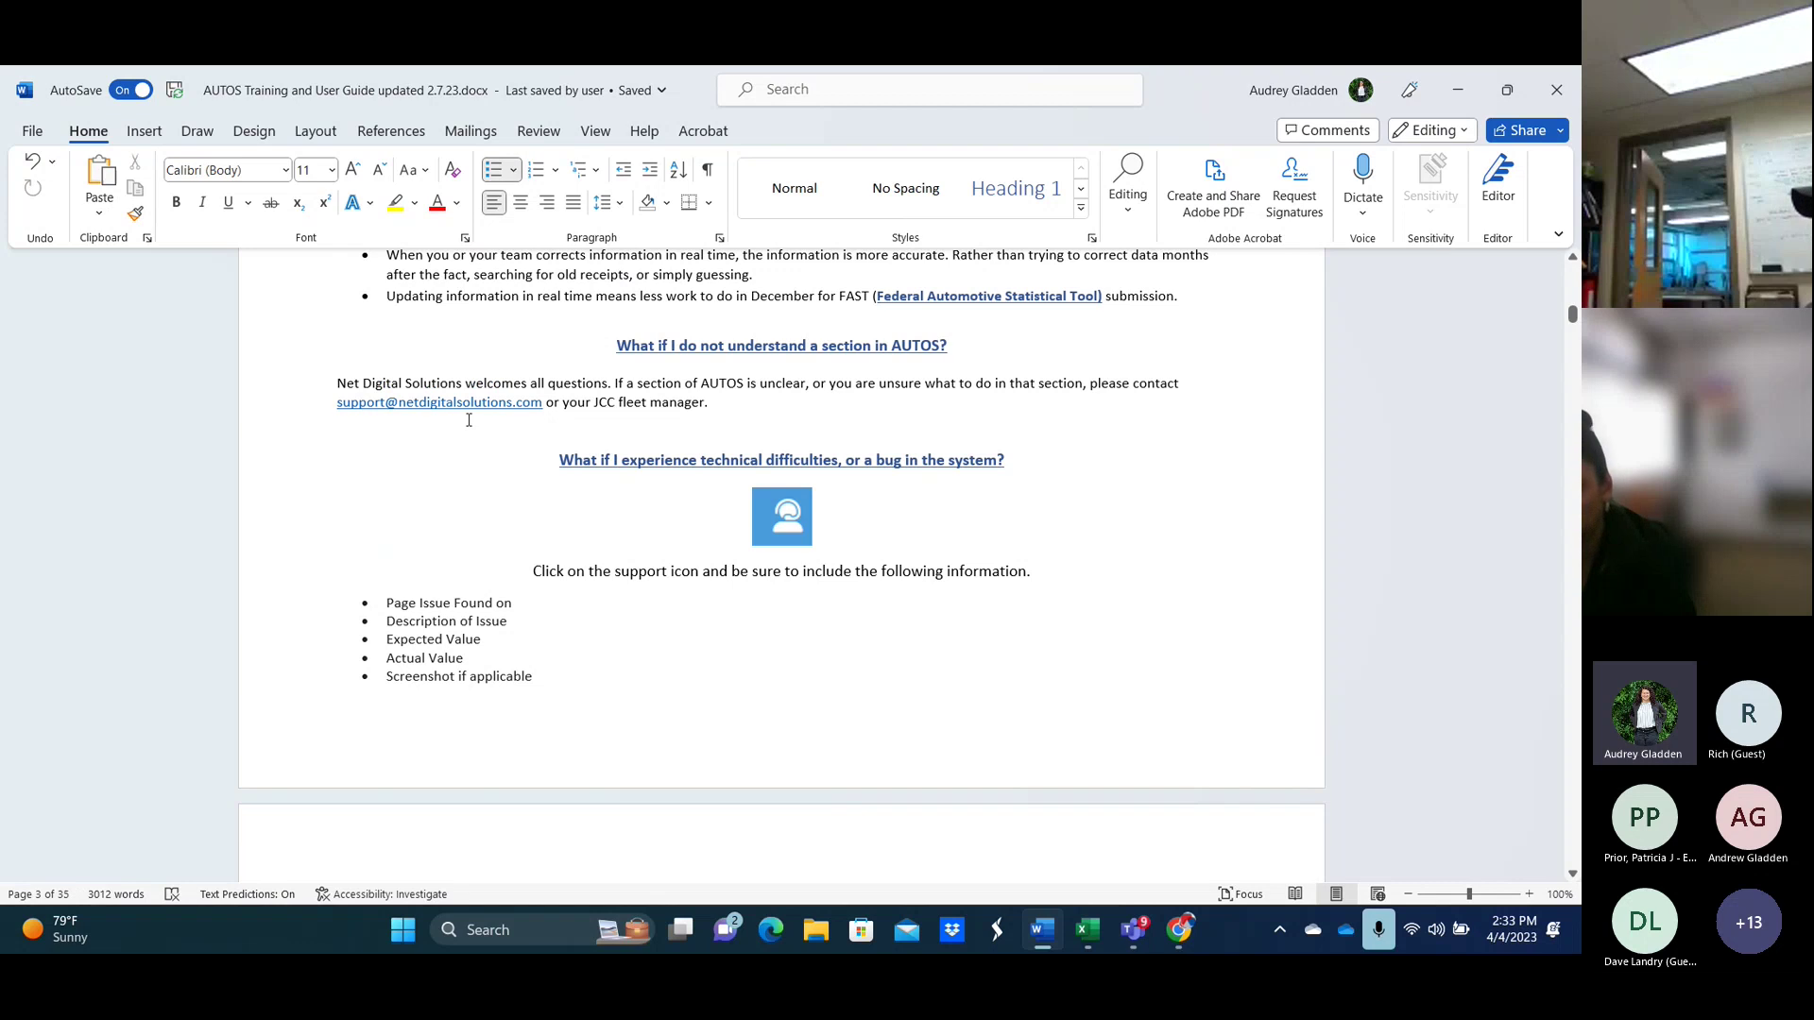
pyautogui.scroll(-1, 464, 428)
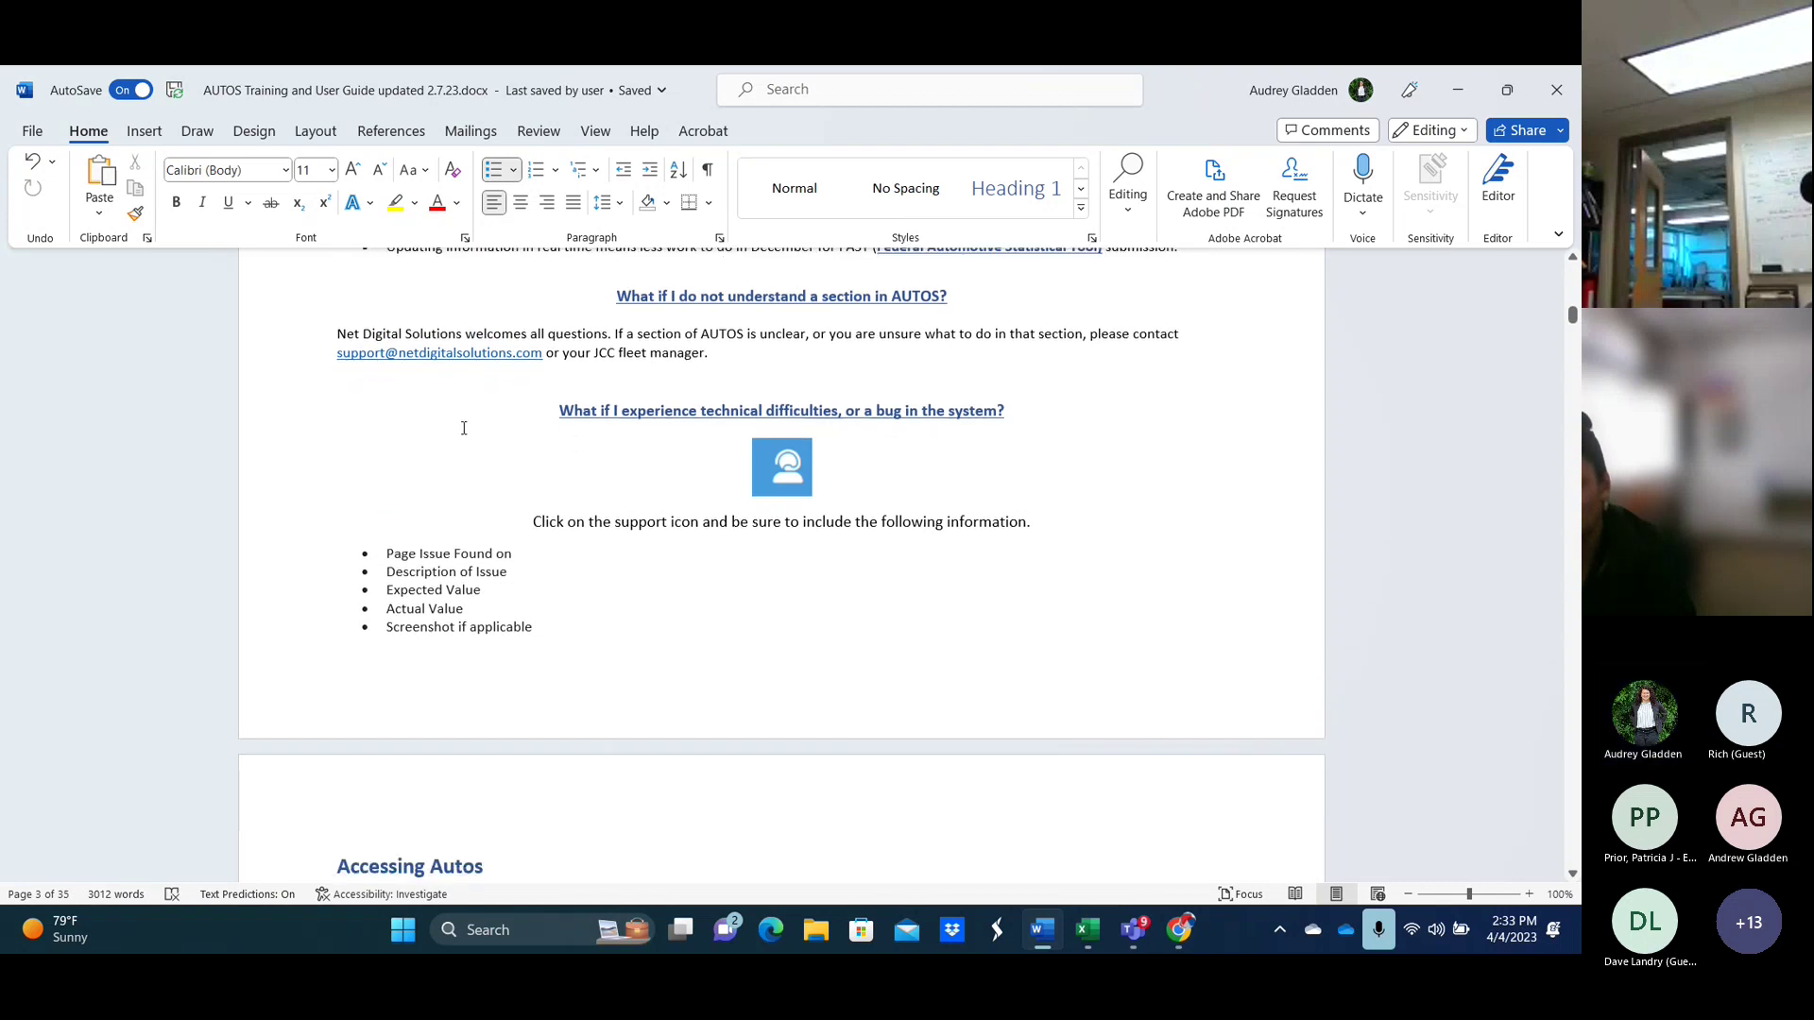
pyautogui.scroll(-2, 464, 428)
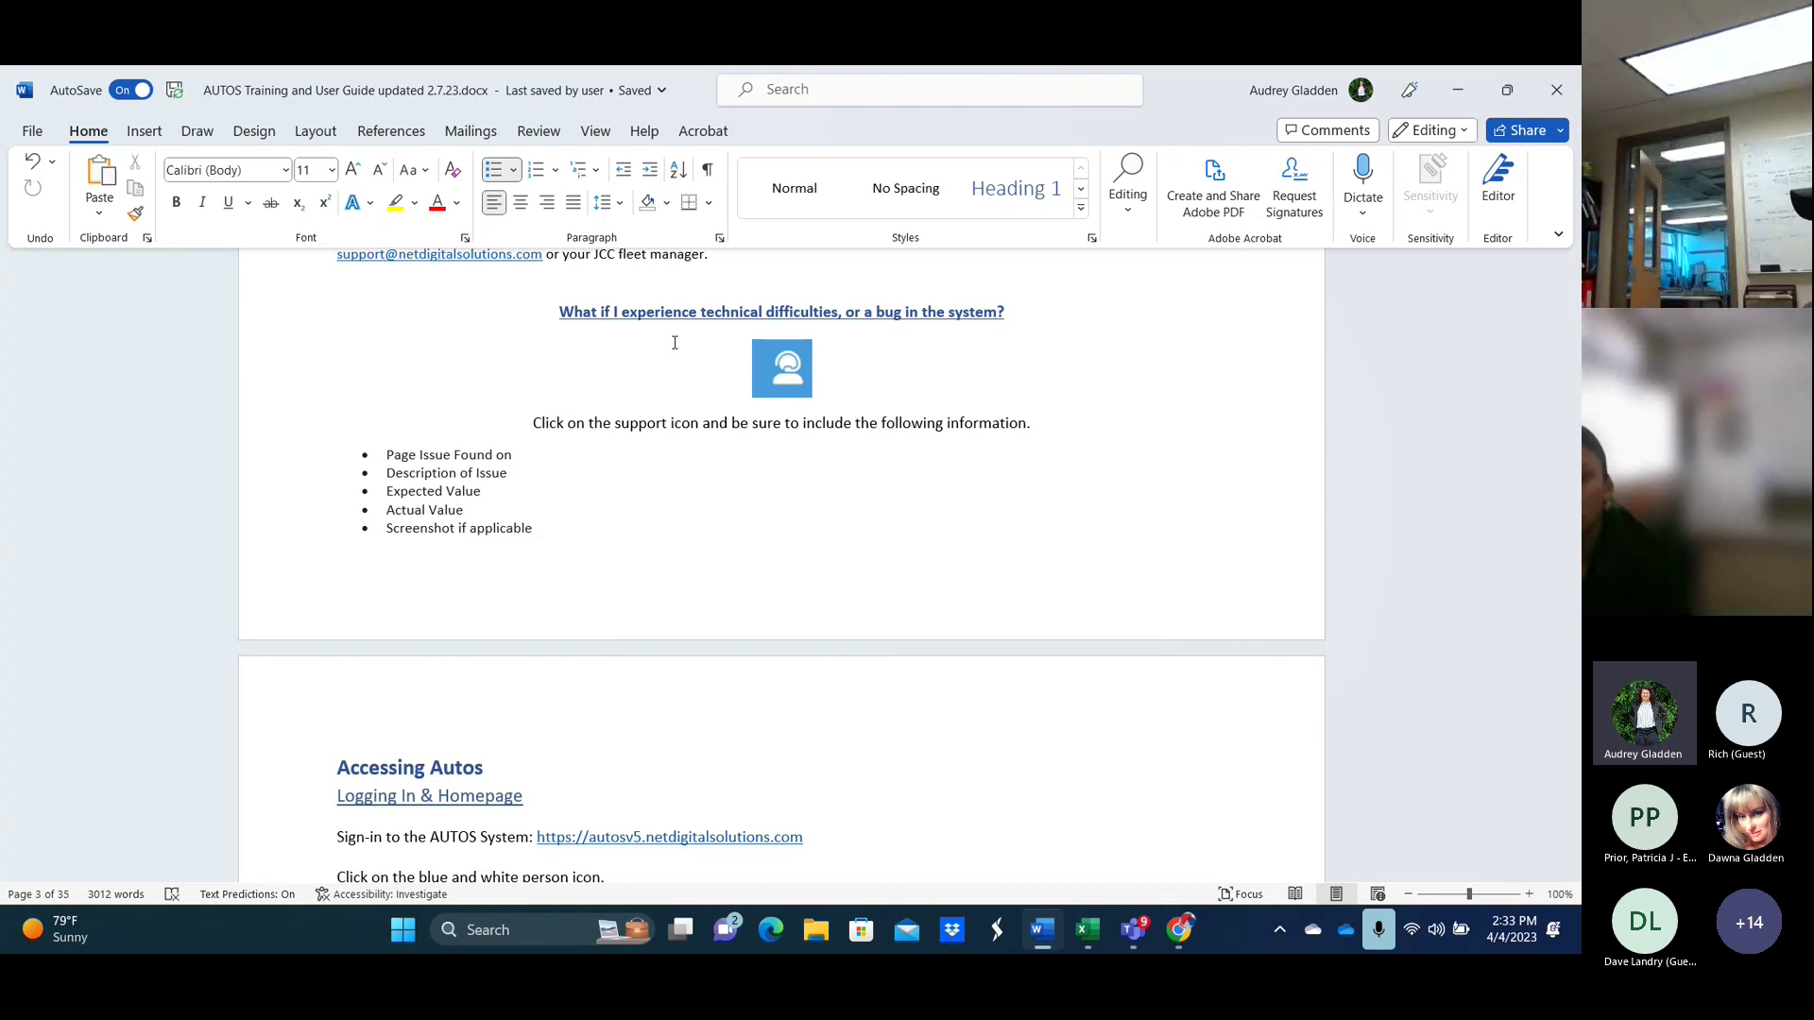
# Review the Logging In & Homepage instructions under Accessing Autos, including the Sign-On dialog picture.
pyautogui.scroll(-5, 394, 380)
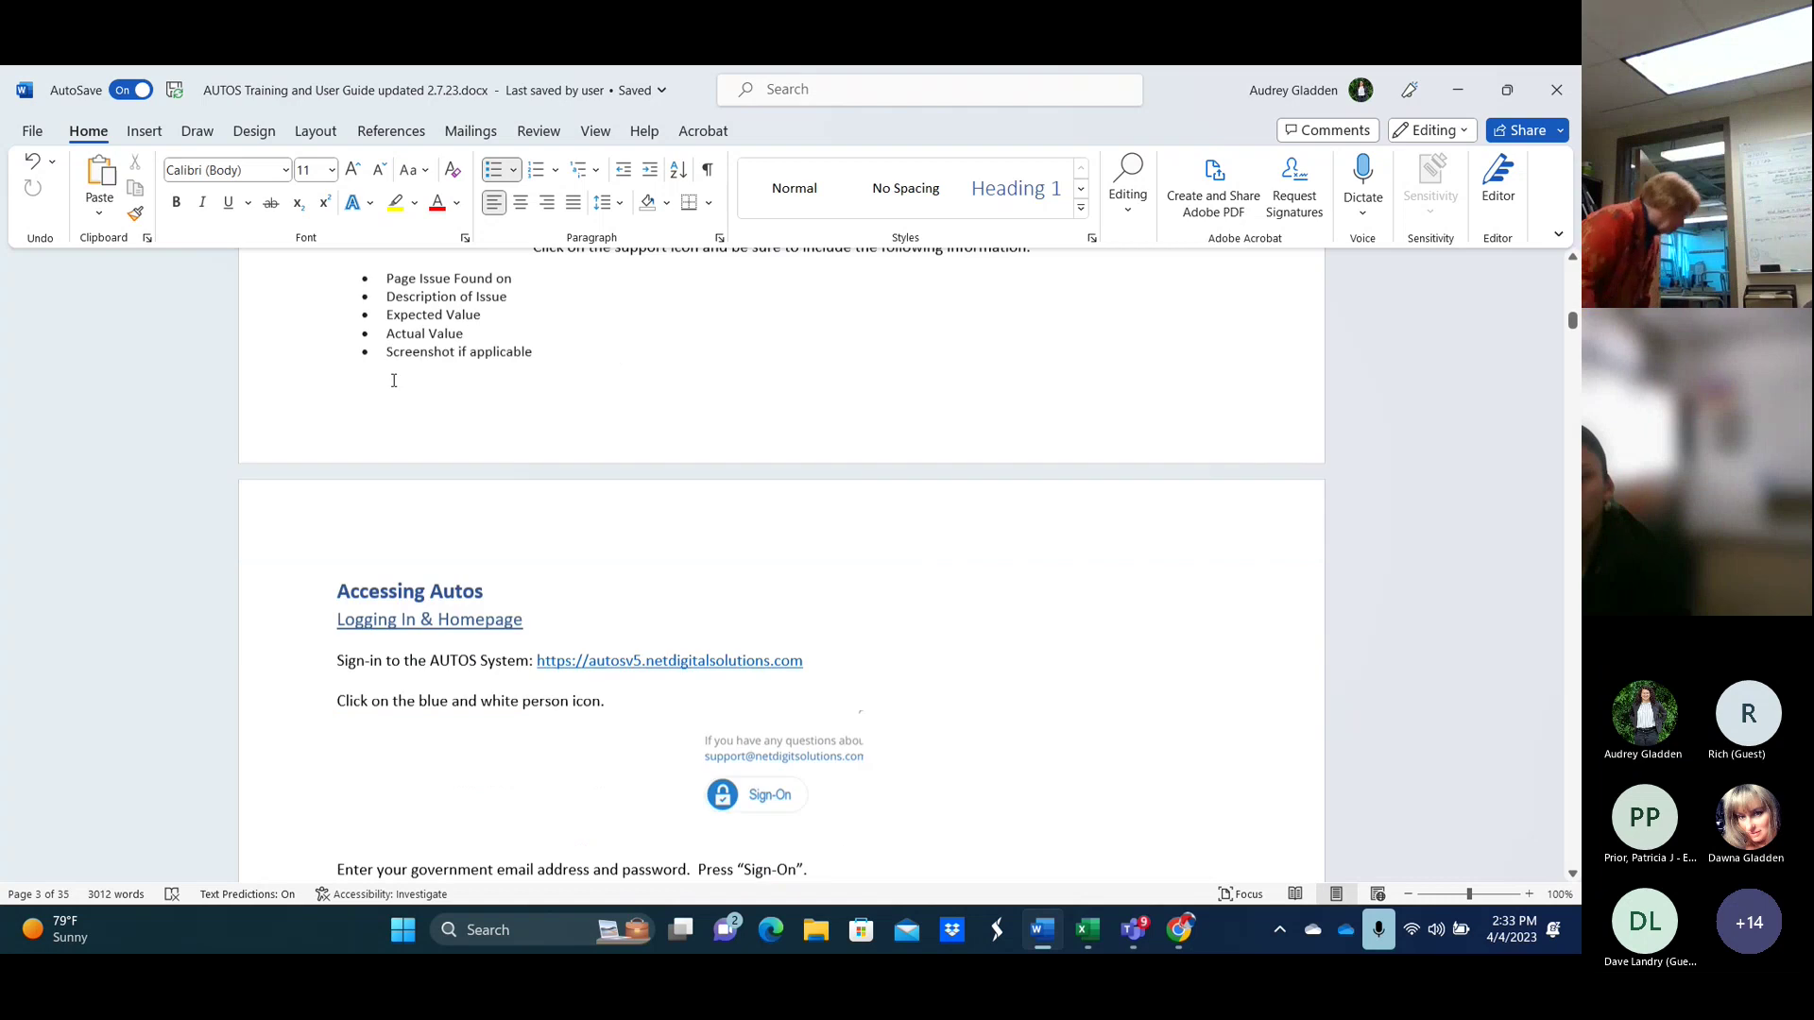
pyautogui.scroll(-3, 394, 380)
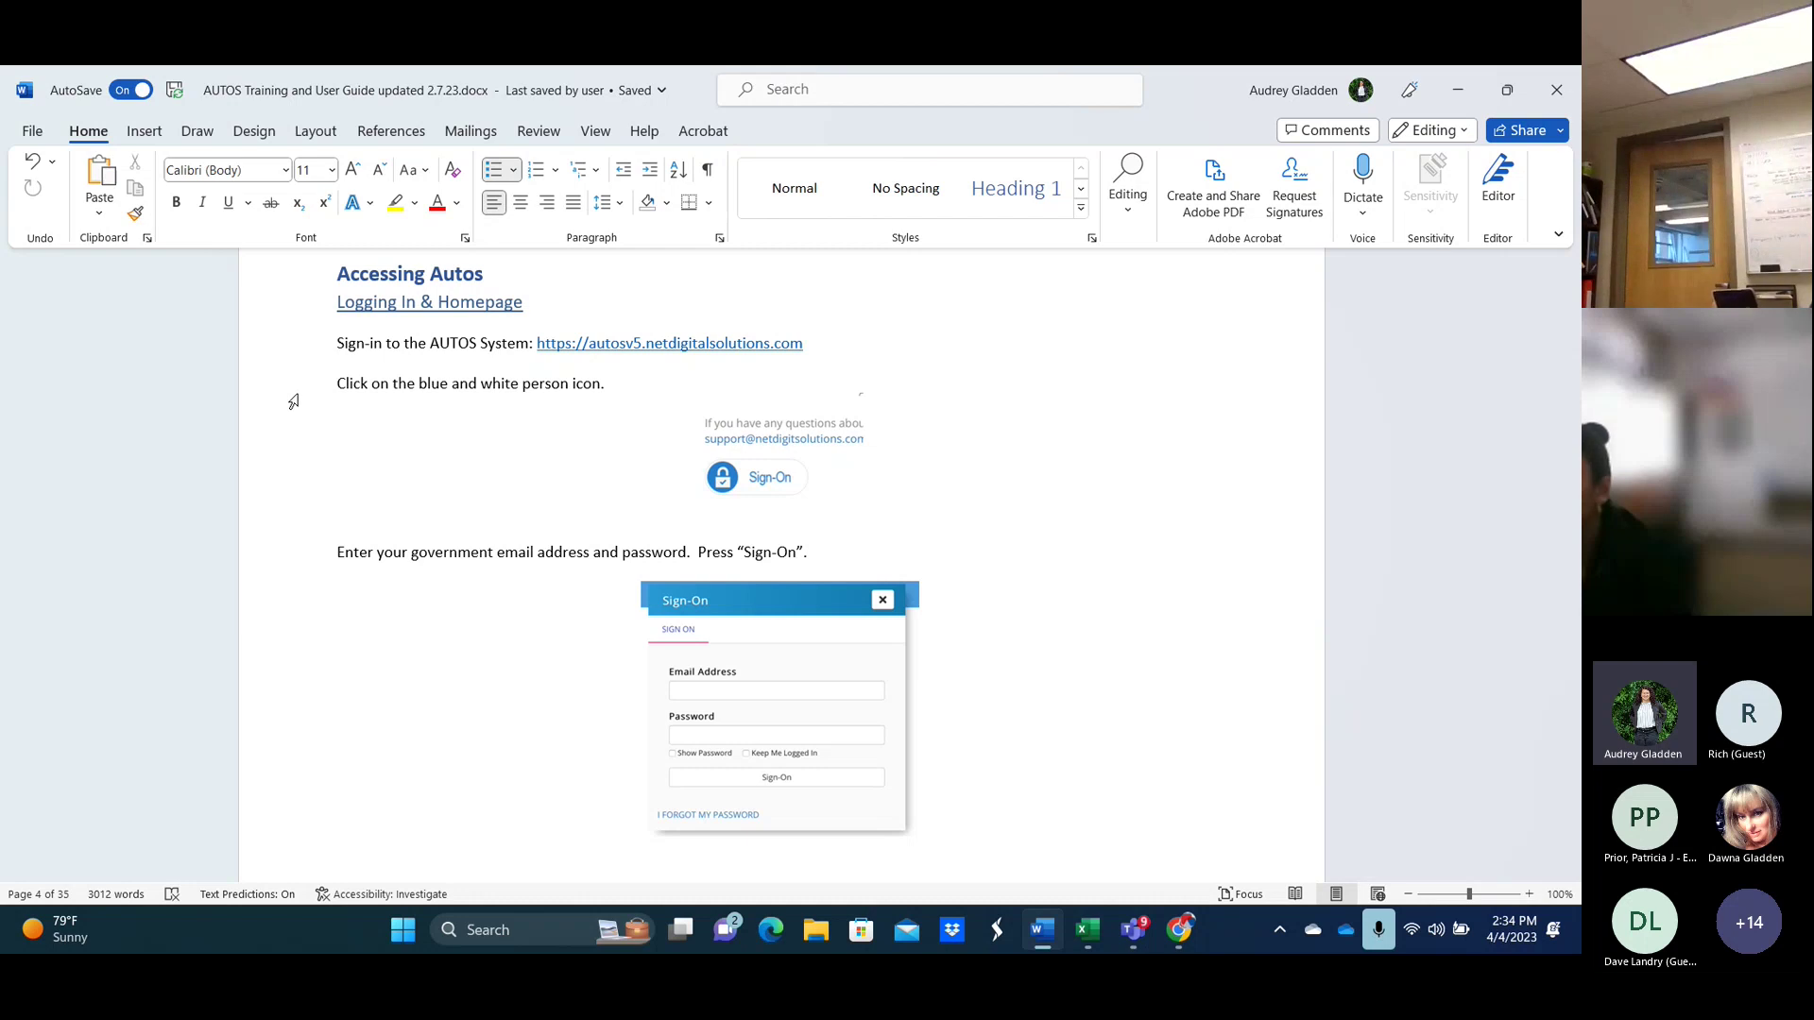
pyautogui.scroll(-3, 974, 558)
pyautogui.scroll(2, 887, 553)
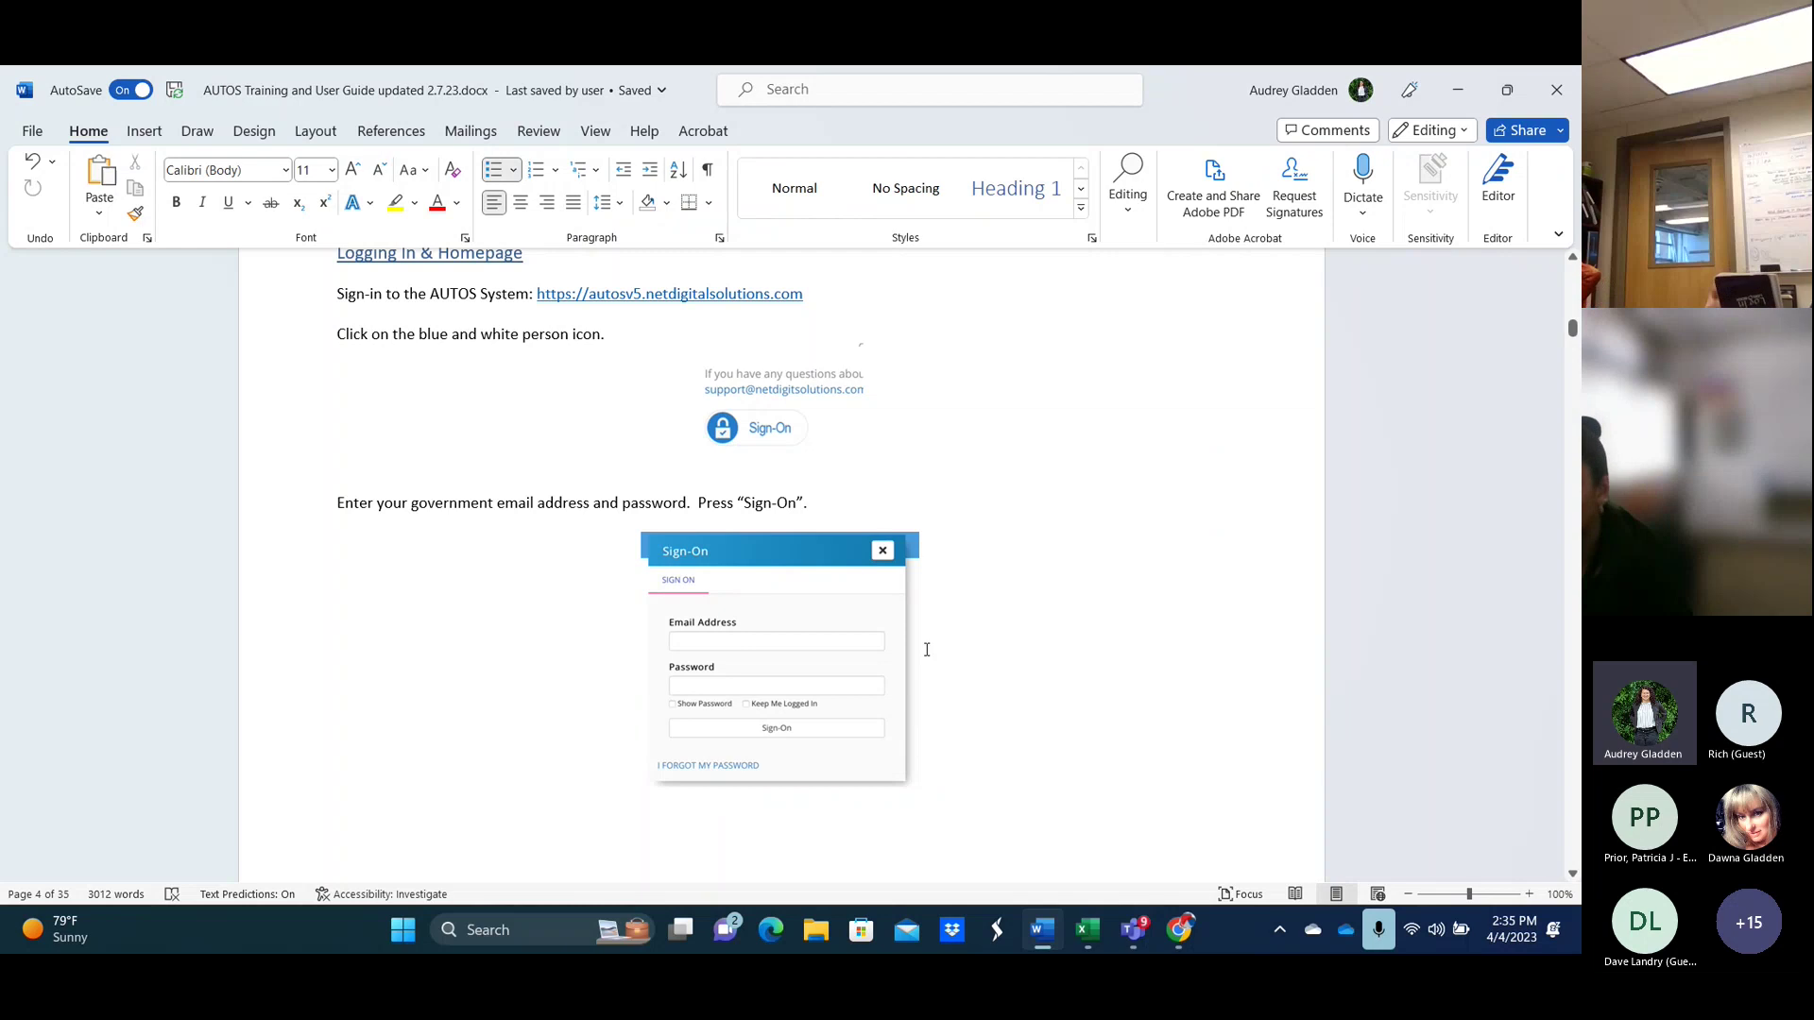
# Switch to the AUTOS v5 site in Chrome, sign on with the saved credentials and dismiss the Tool Tips window.
pyautogui.click(1448, 83)
pyautogui.click(1180, 930)
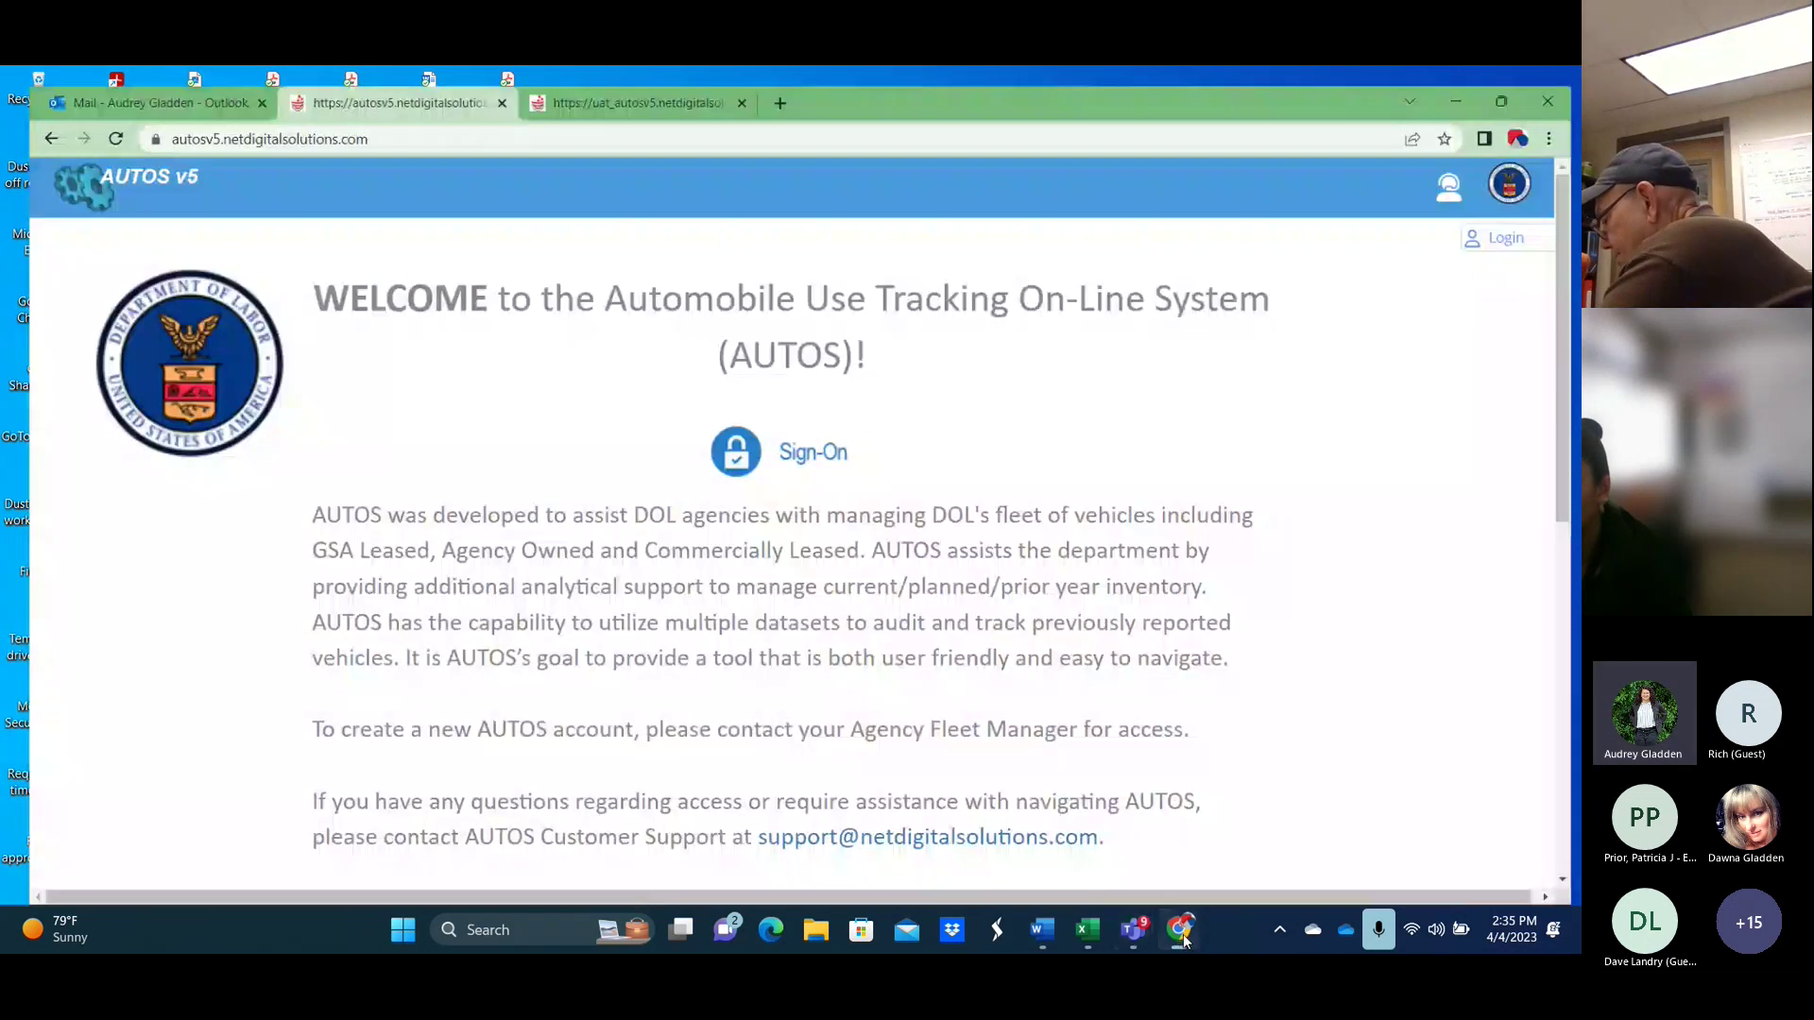
pyautogui.click(790, 439)
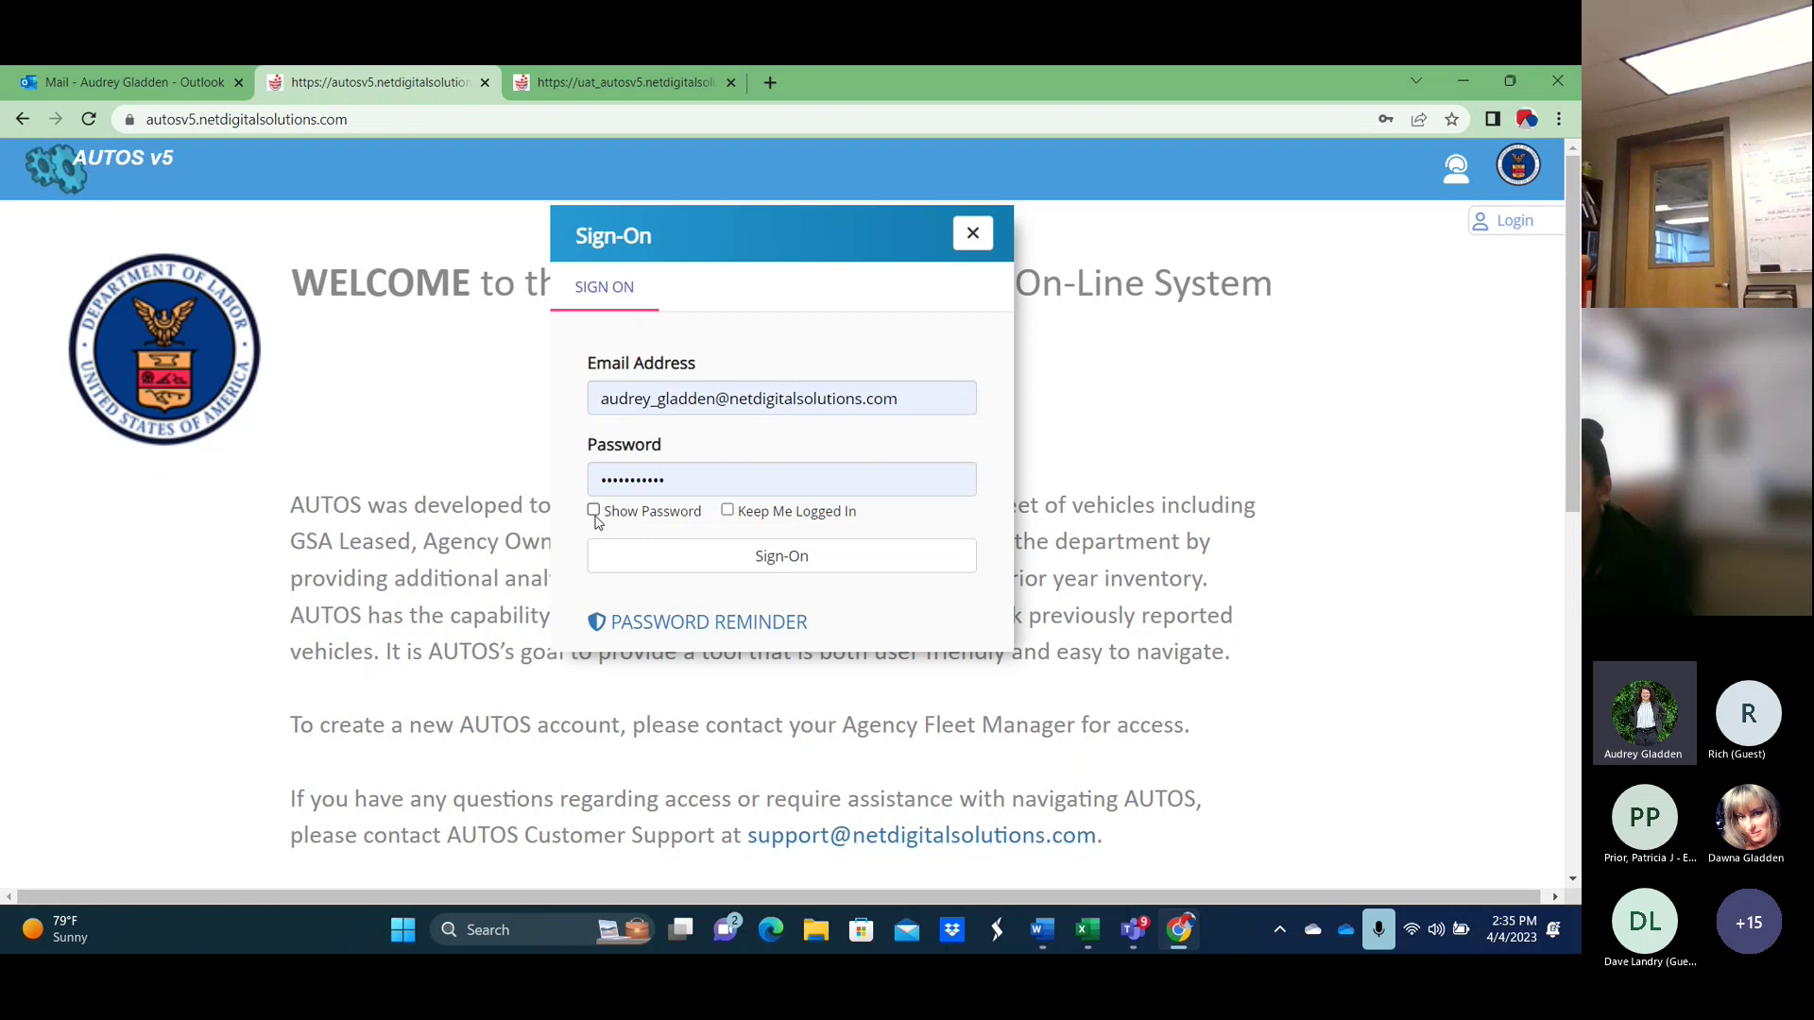
pyautogui.click(737, 567)
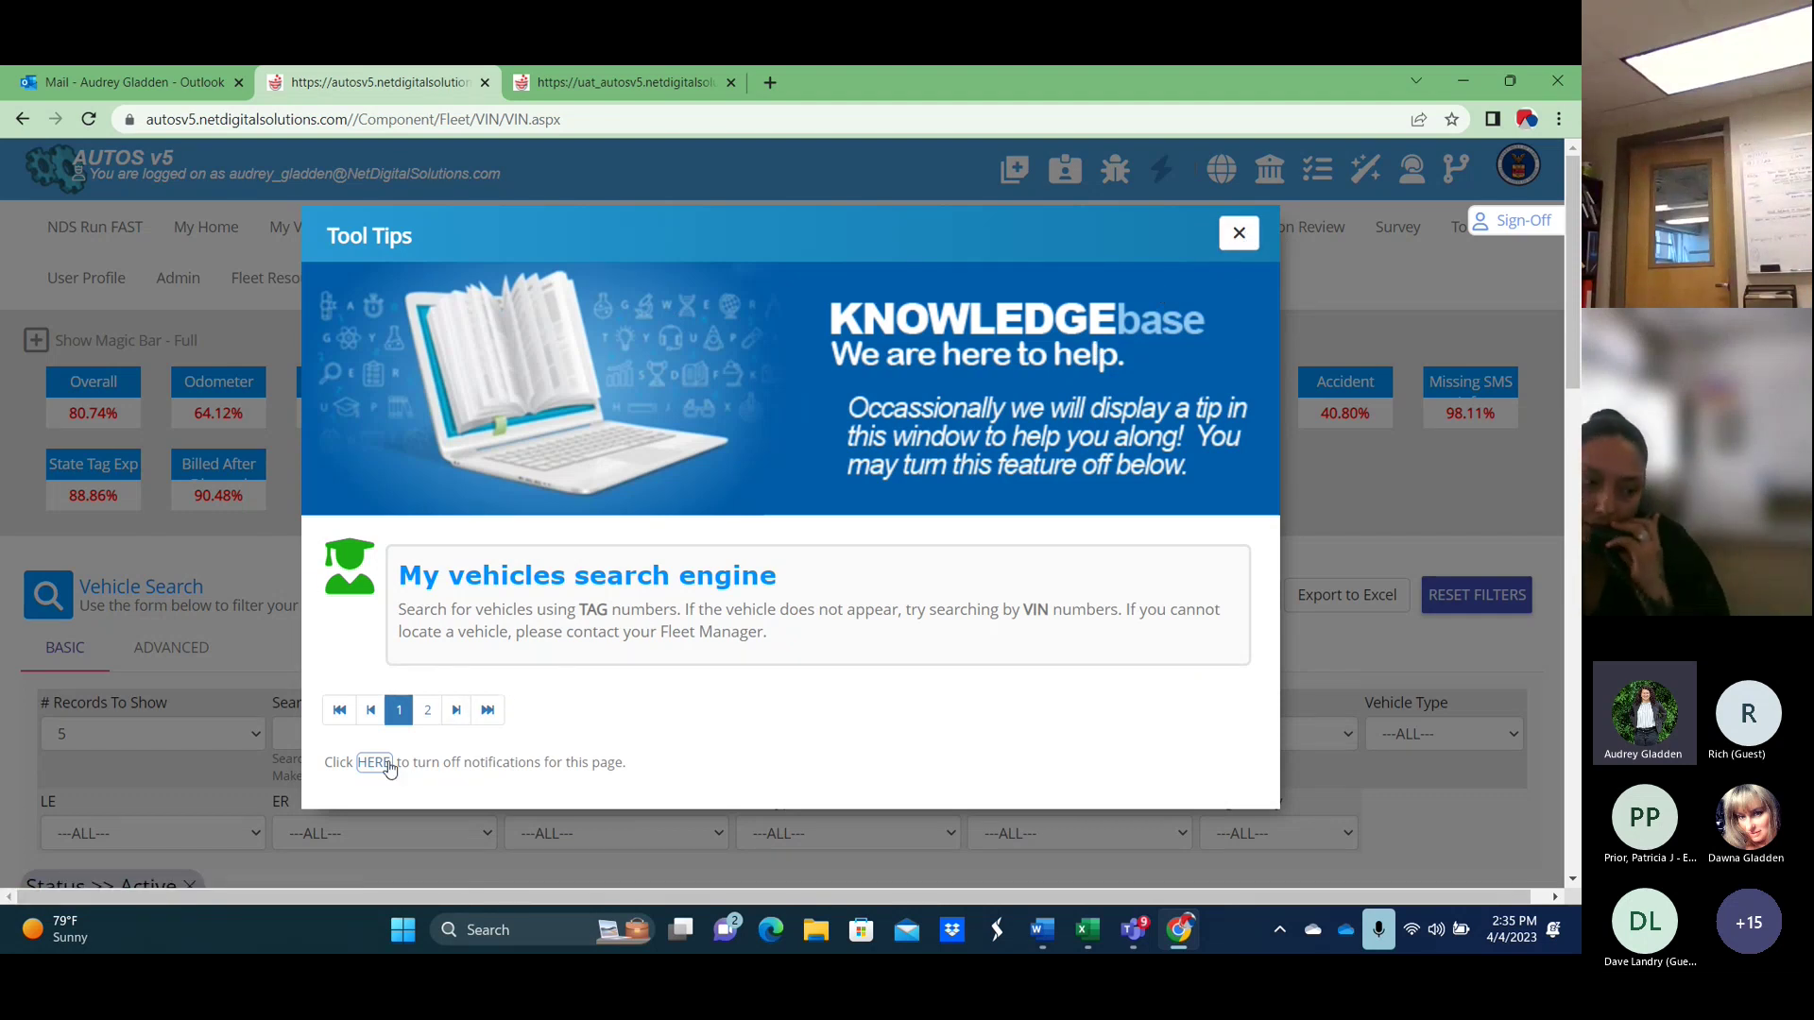
pyautogui.click(1241, 236)
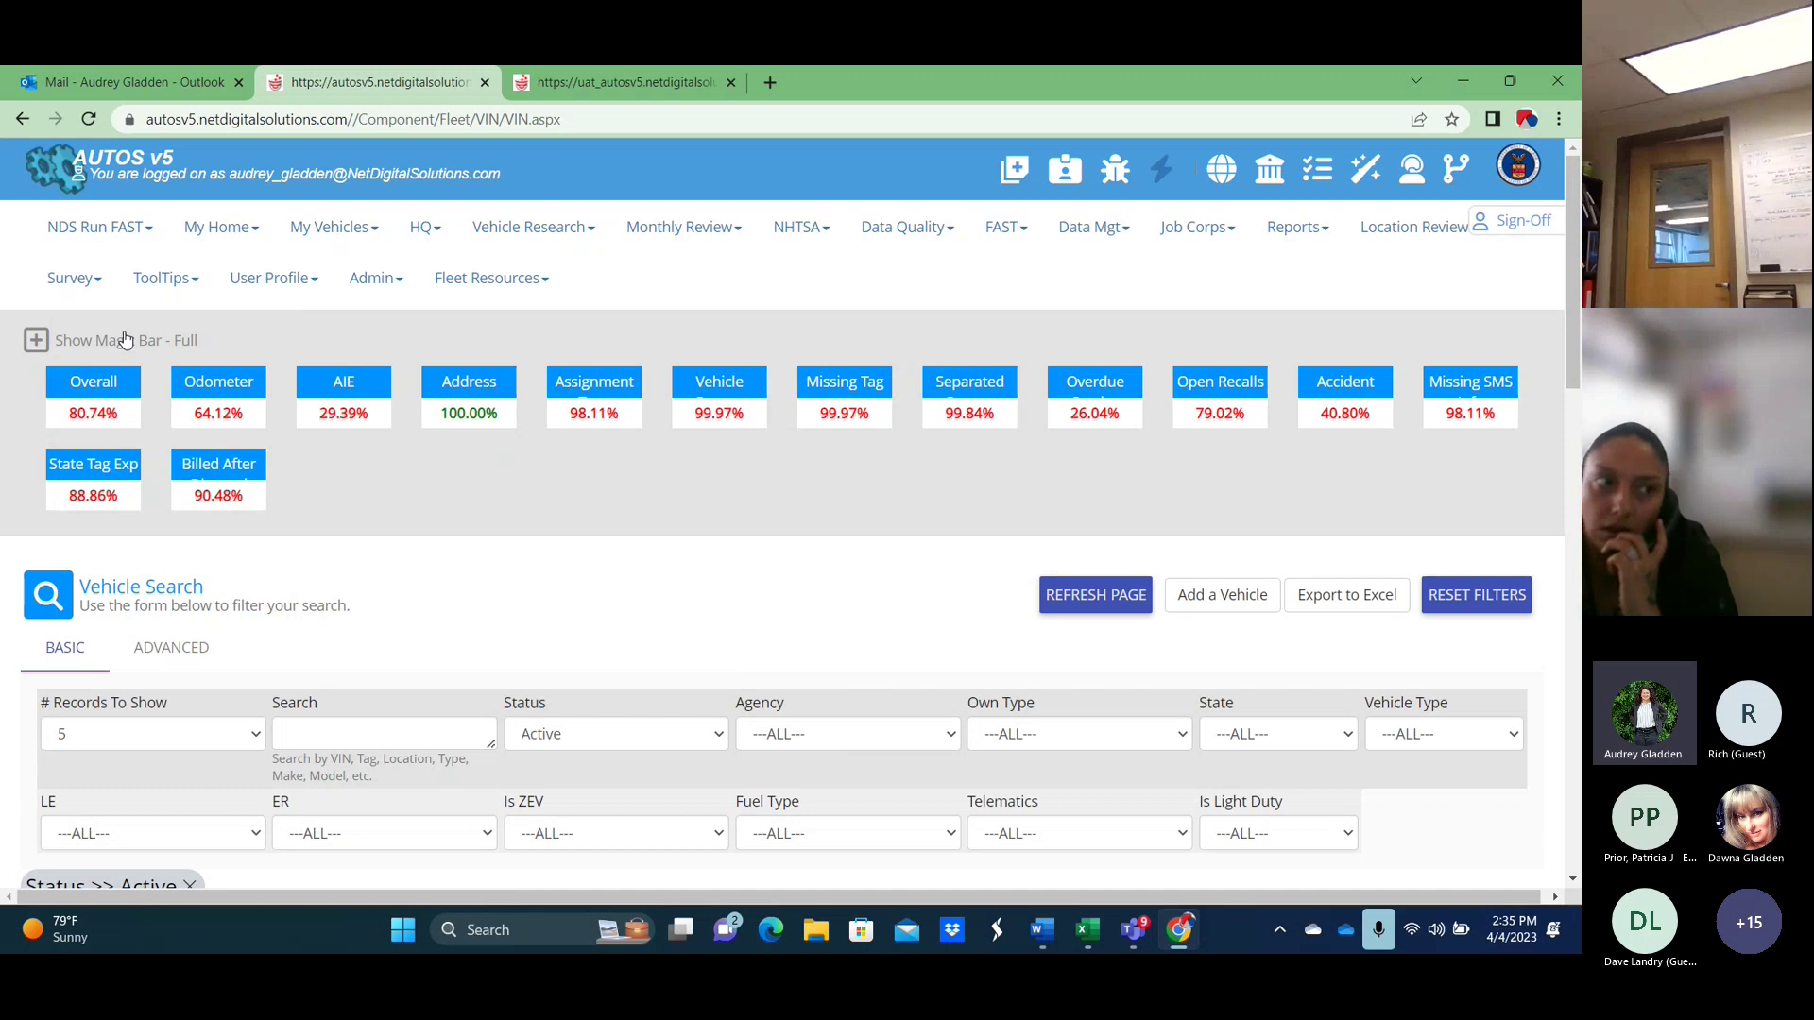
# Go to the Manage Users page, dismiss its tool tip and search for the fleet manager's account by last name.
pyautogui.click(378, 279)
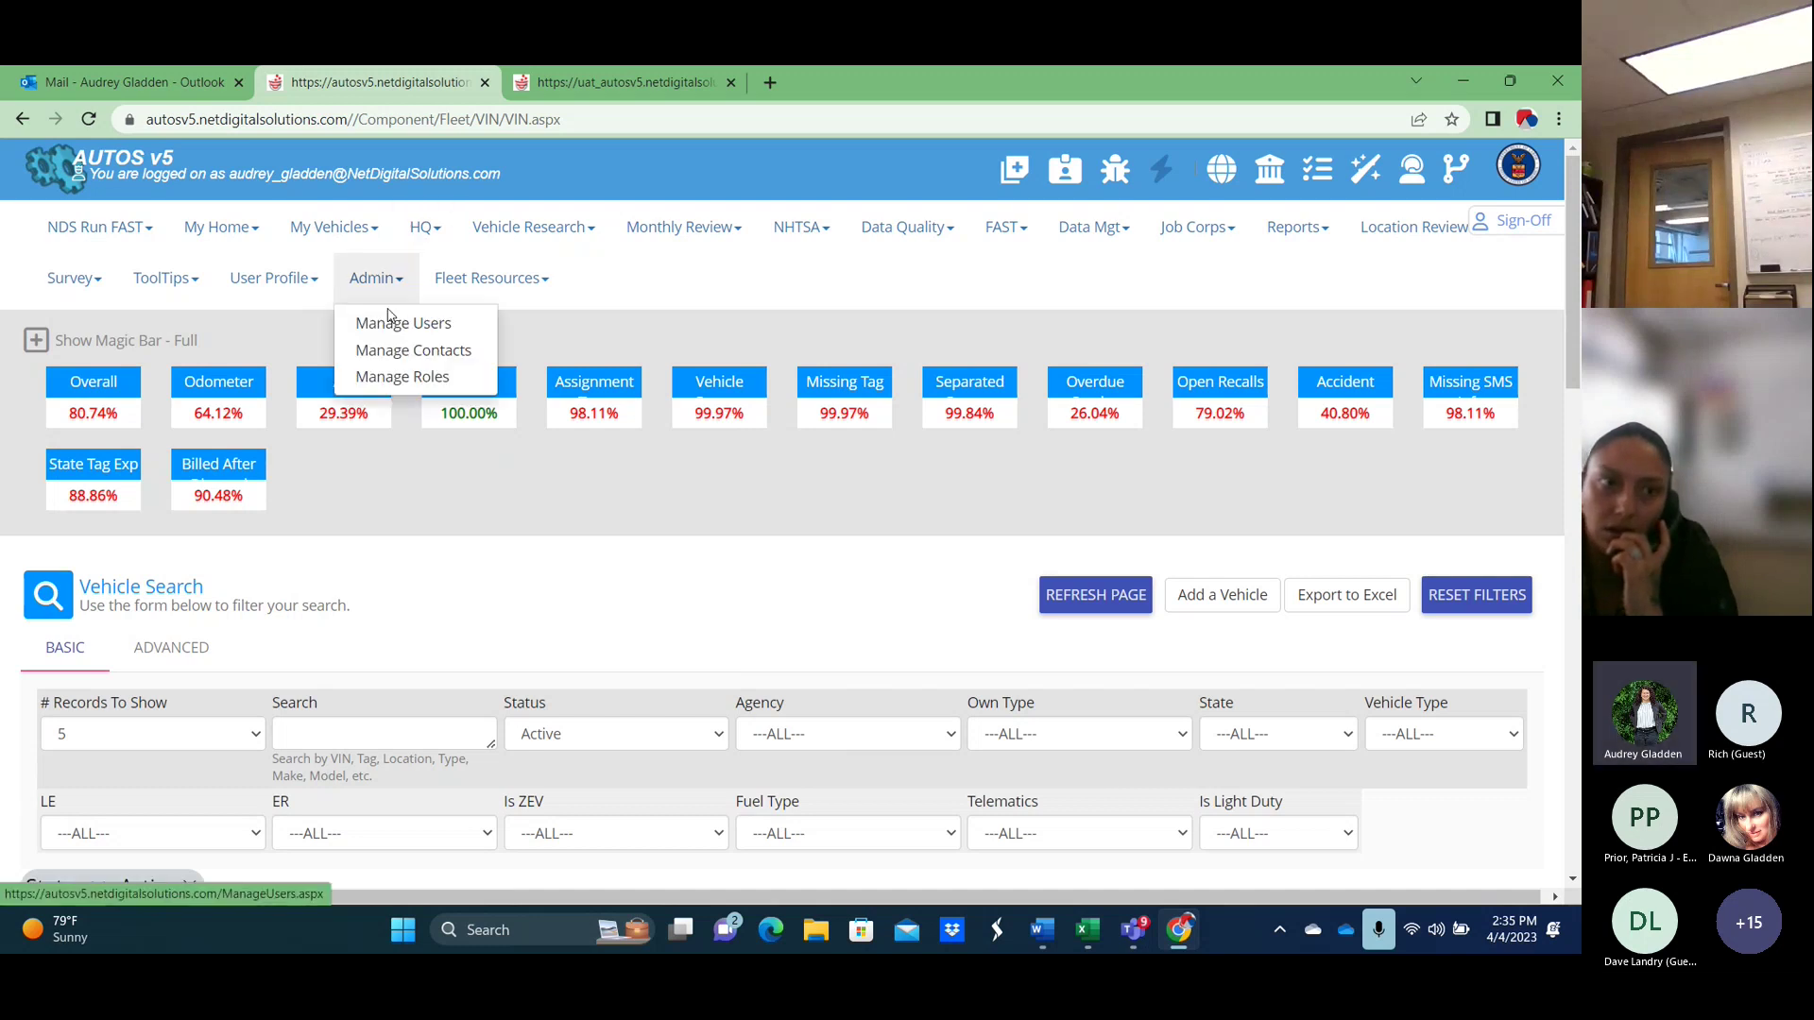
pyautogui.click(389, 325)
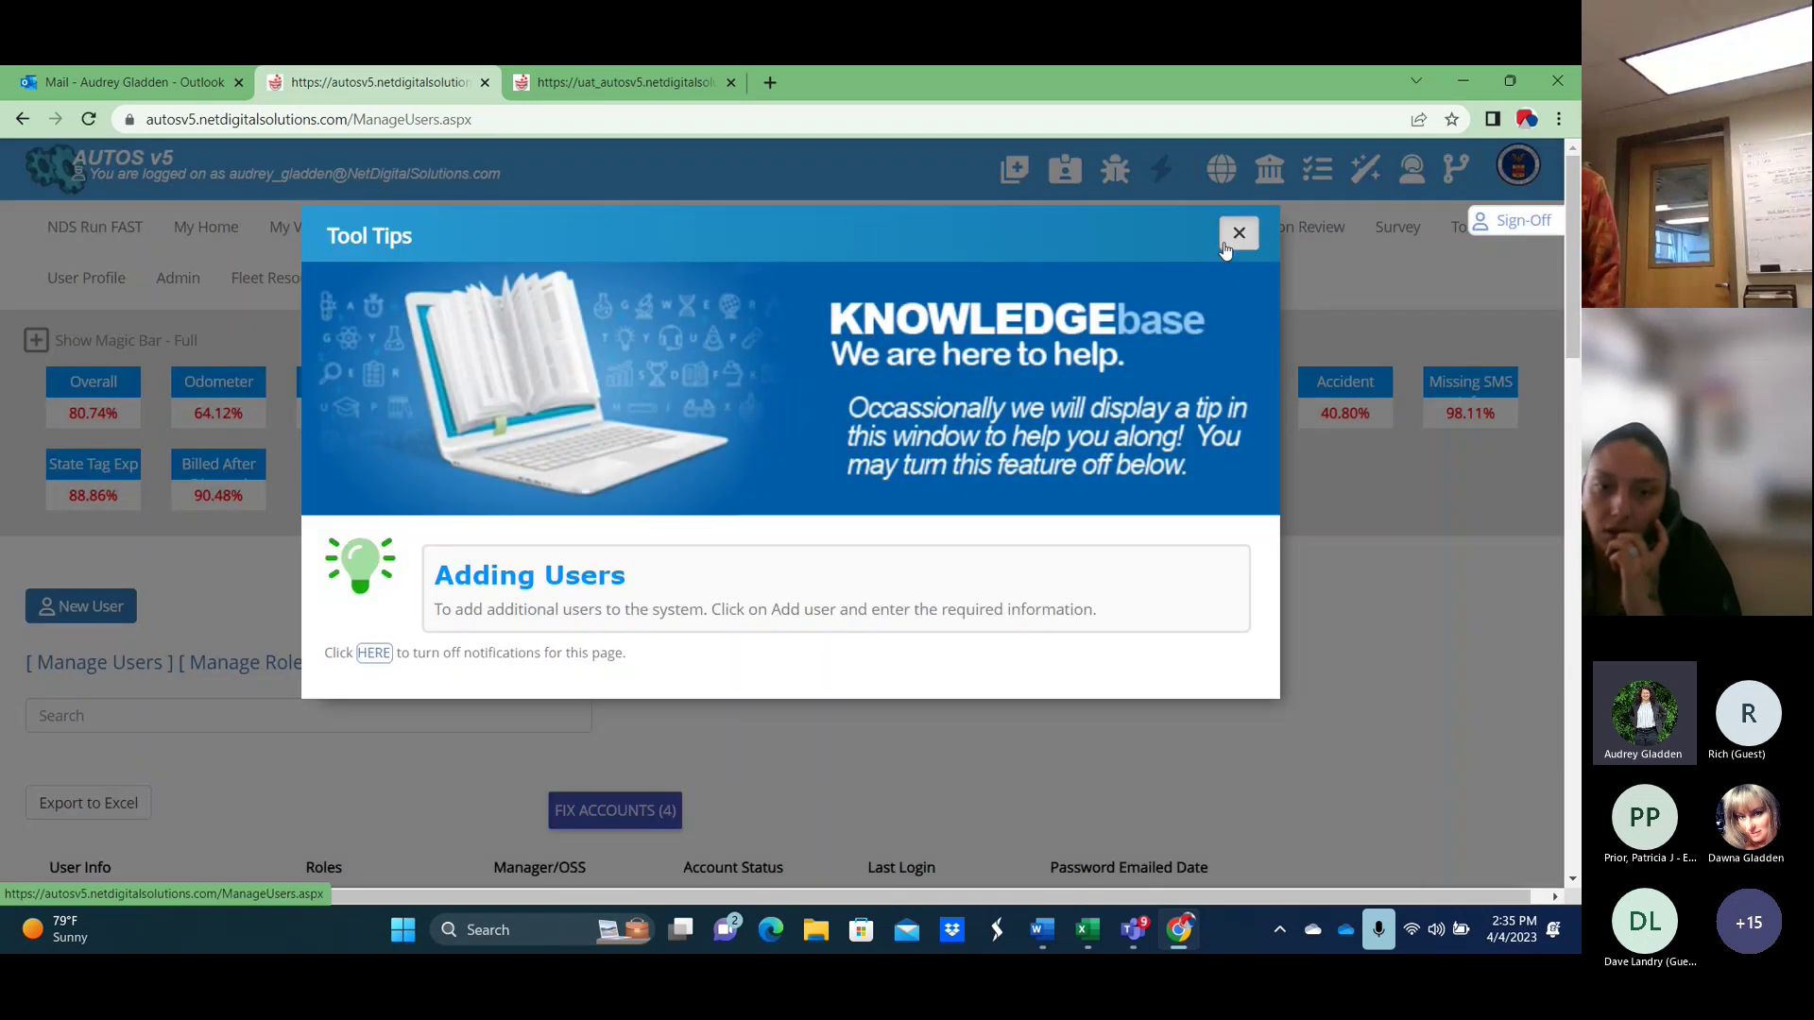
pyautogui.click(1239, 233)
pyautogui.click(406, 715)
pyautogui.write('prior')
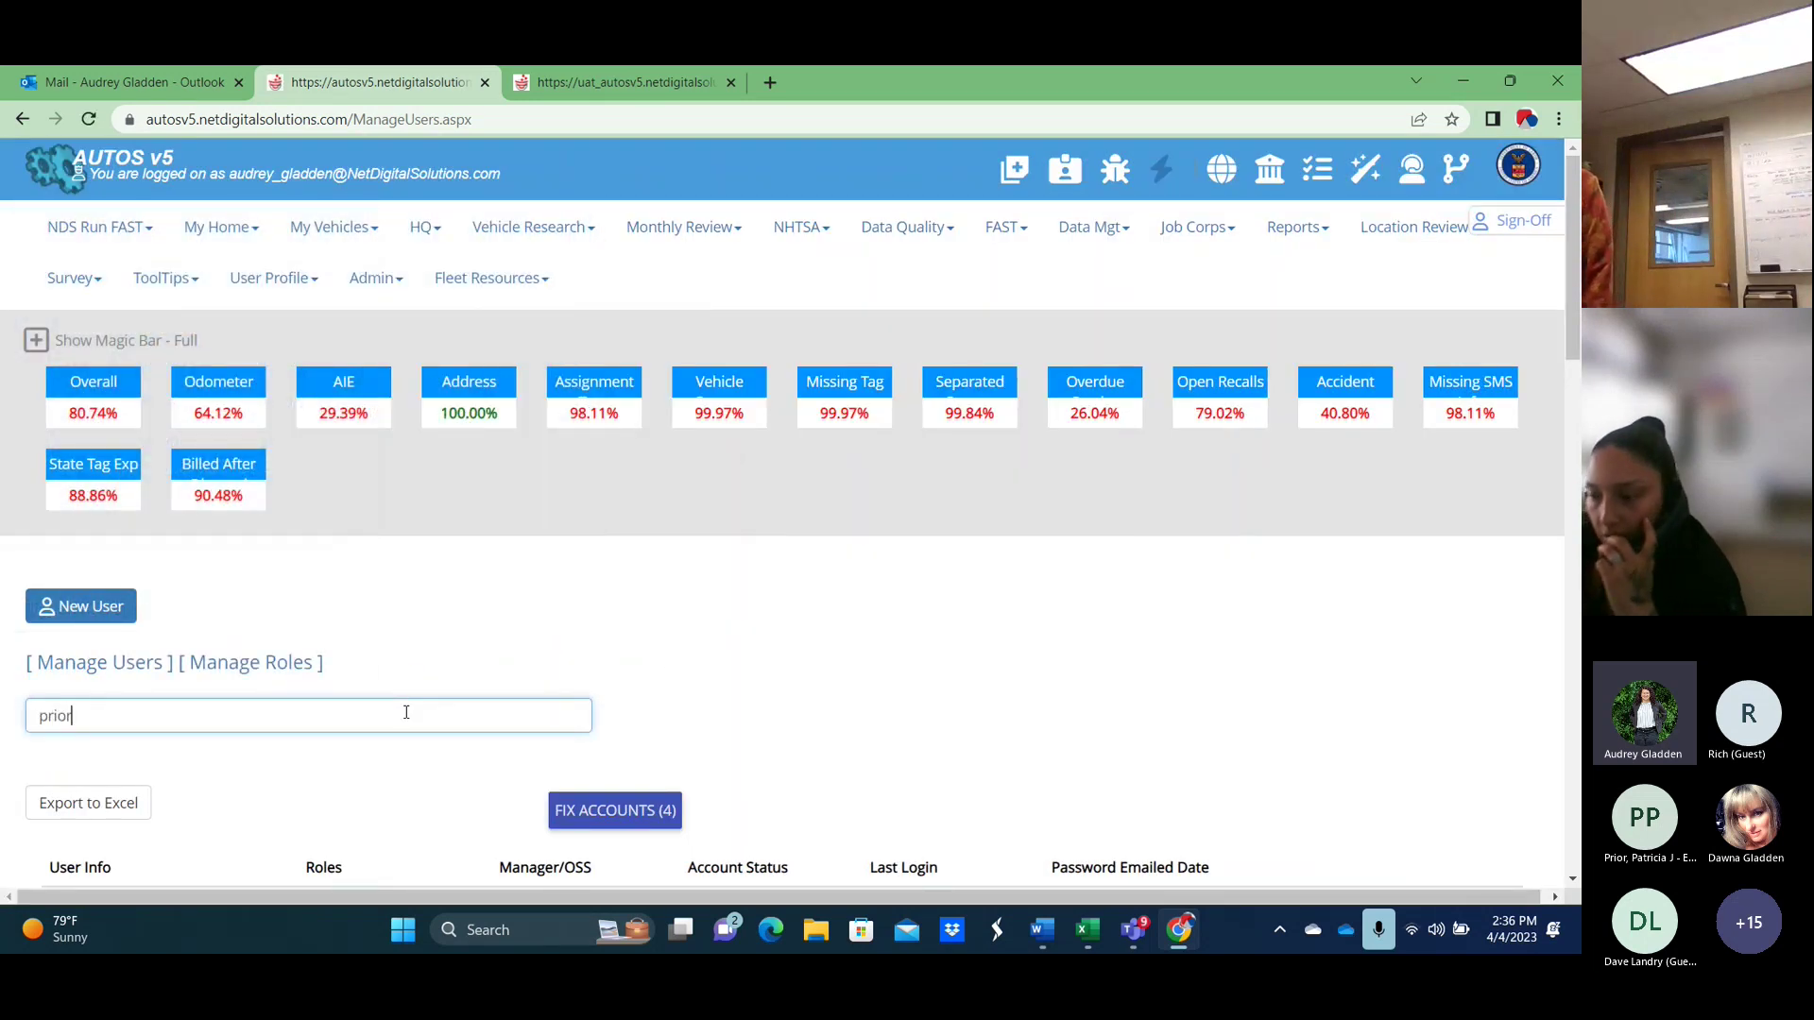
pyautogui.scroll(-2, 407, 715)
pyautogui.scroll(-2, 1013, 628)
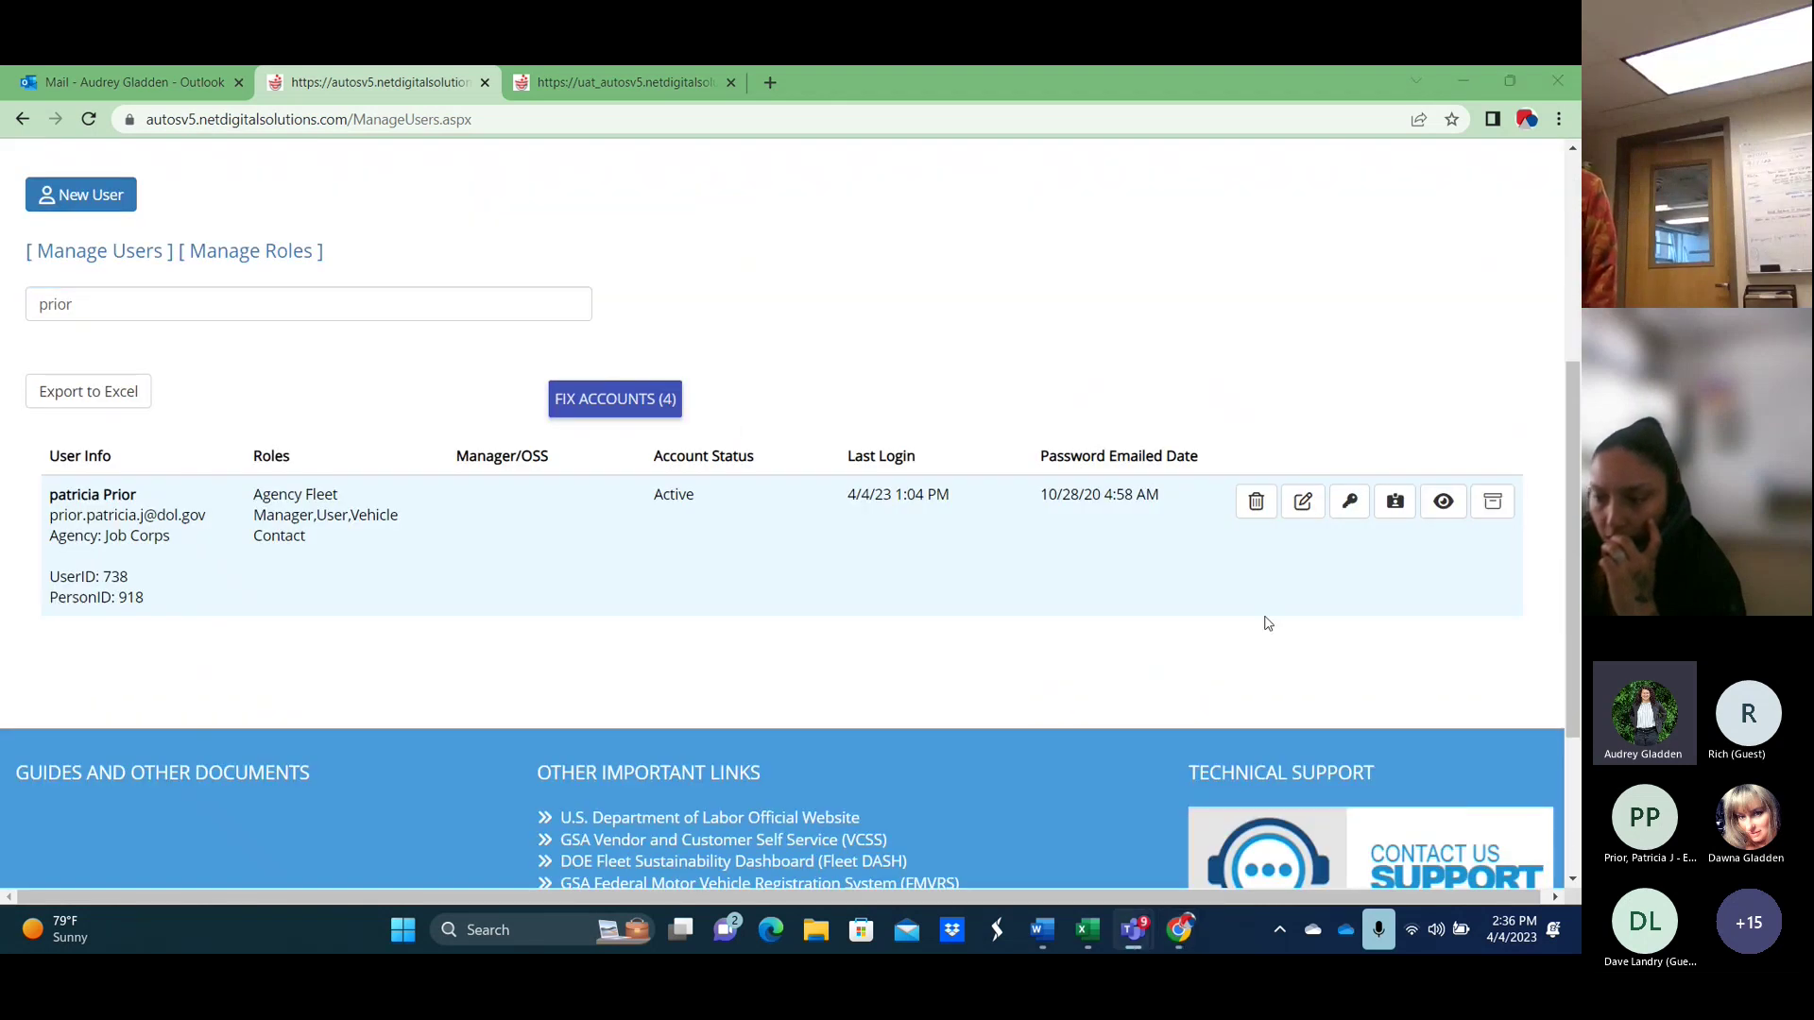
# Impersonate the agency fleet manager's account found in the user list.
pyautogui.click(1397, 502)
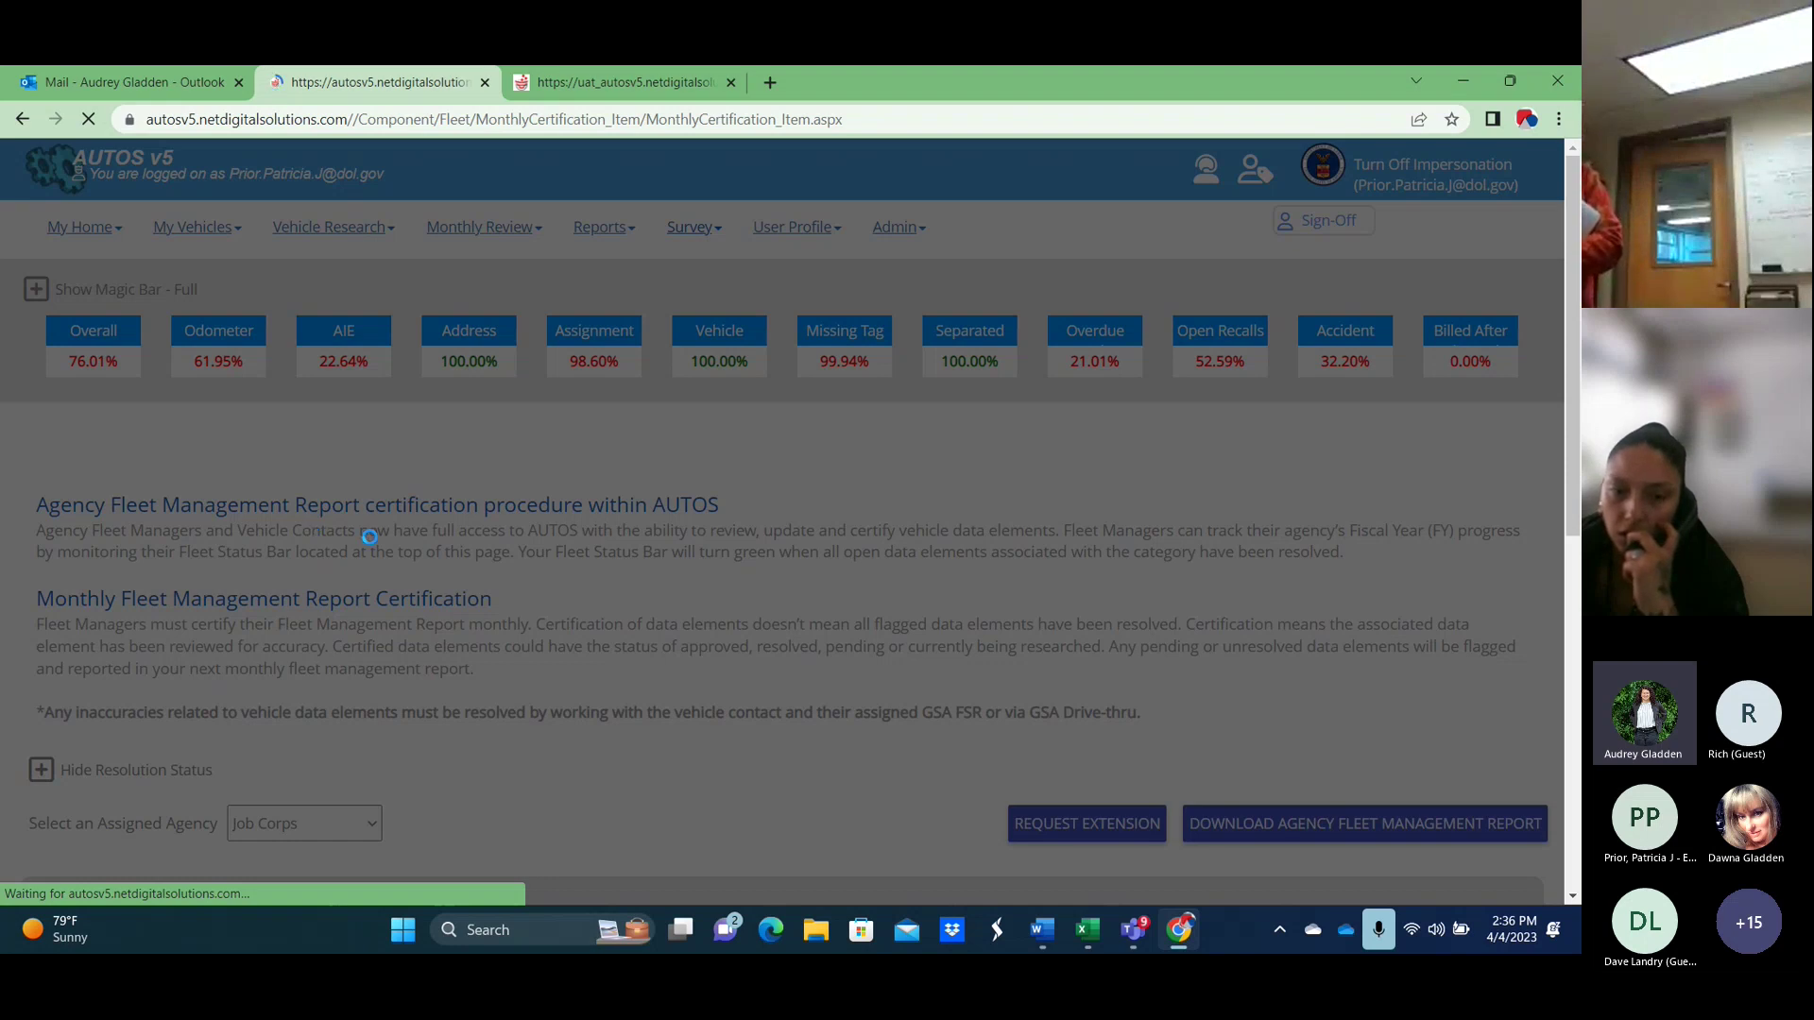
pyautogui.scroll(-1, 370, 538)
pyautogui.scroll(1, 364, 545)
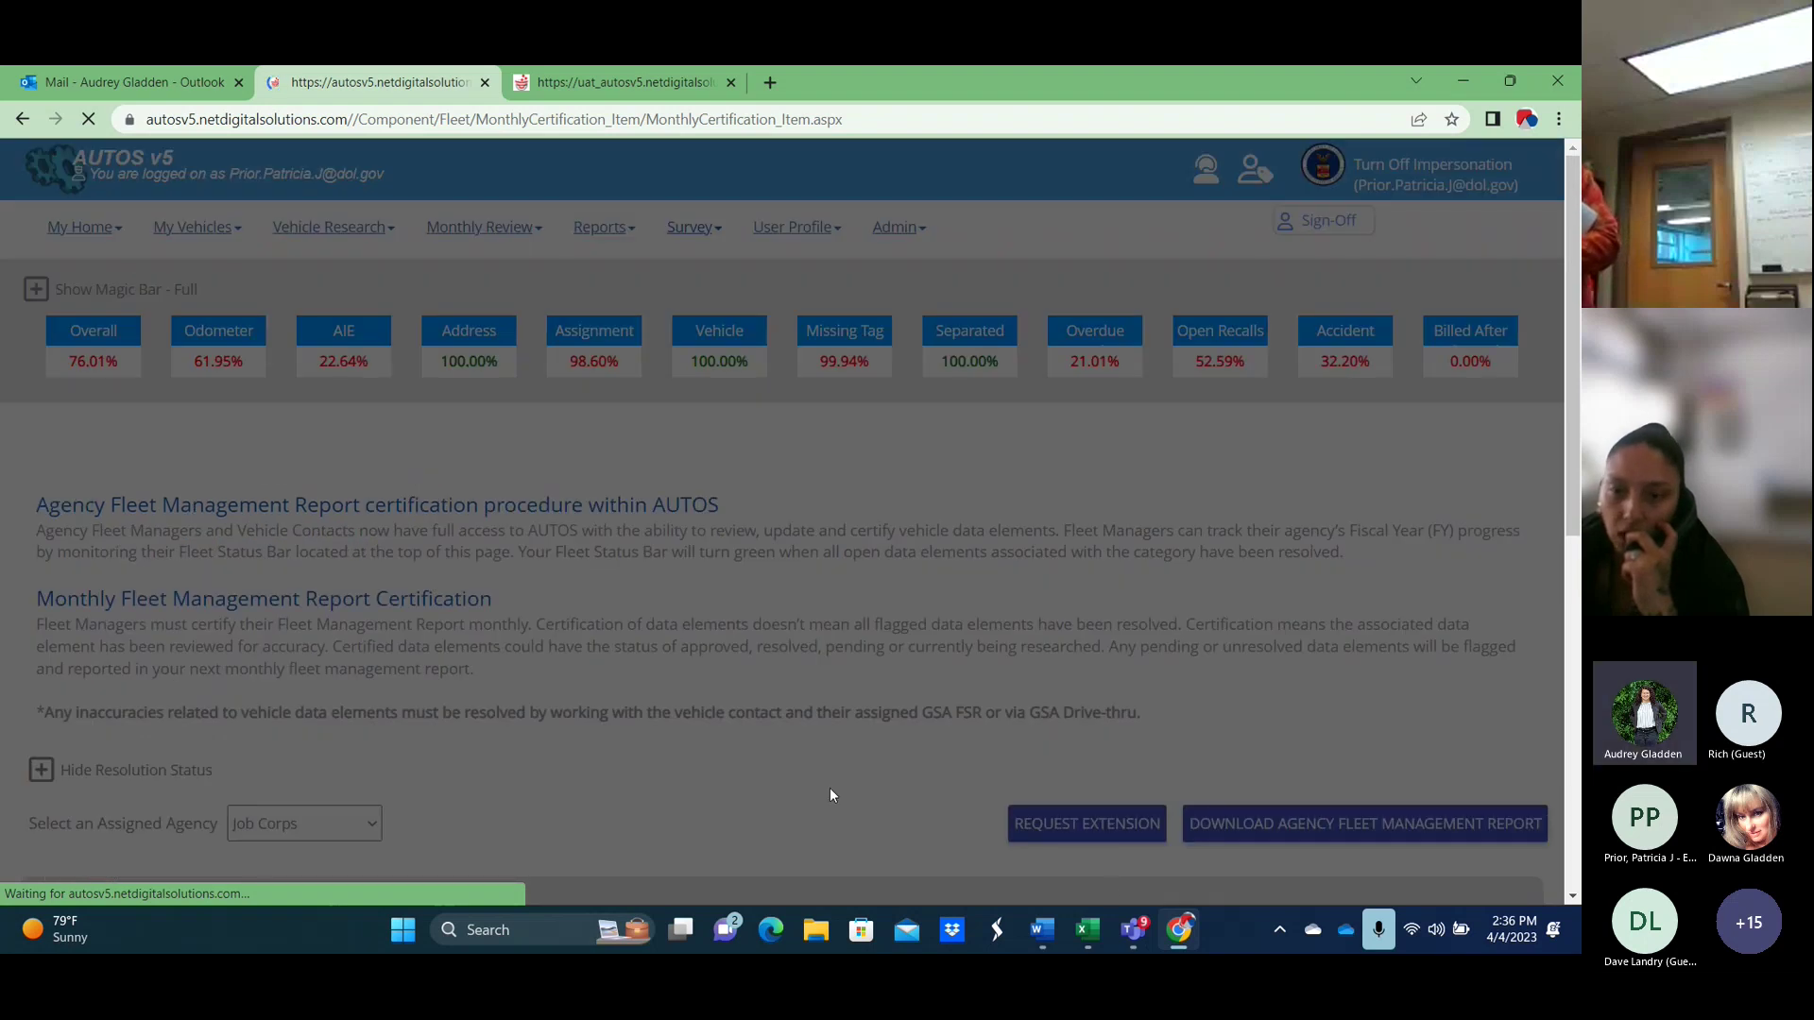
# Switch back to the Word user guide and look through the FAQ section's questions and answers.
pyautogui.click(1040, 929)
pyautogui.scroll(-4, 998, 593)
pyautogui.scroll(-15, 998, 592)
pyautogui.scroll(-3, 998, 592)
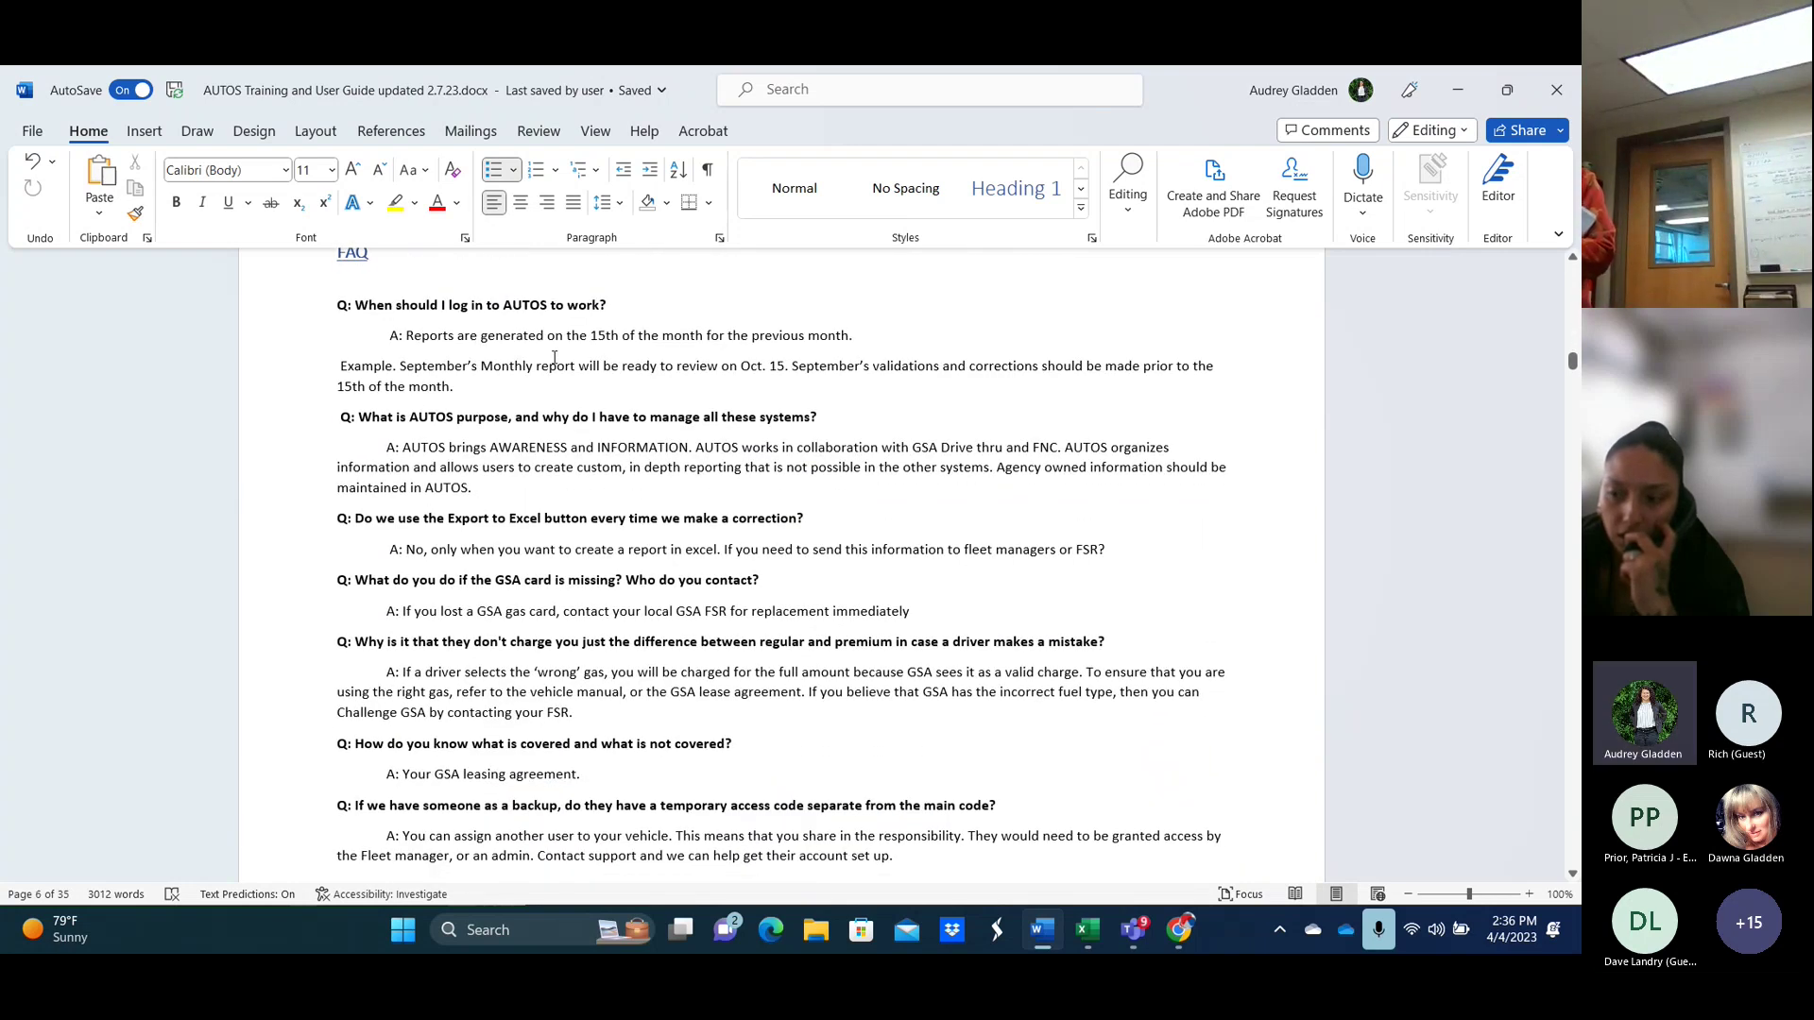
pyautogui.scroll(-7, 553, 356)
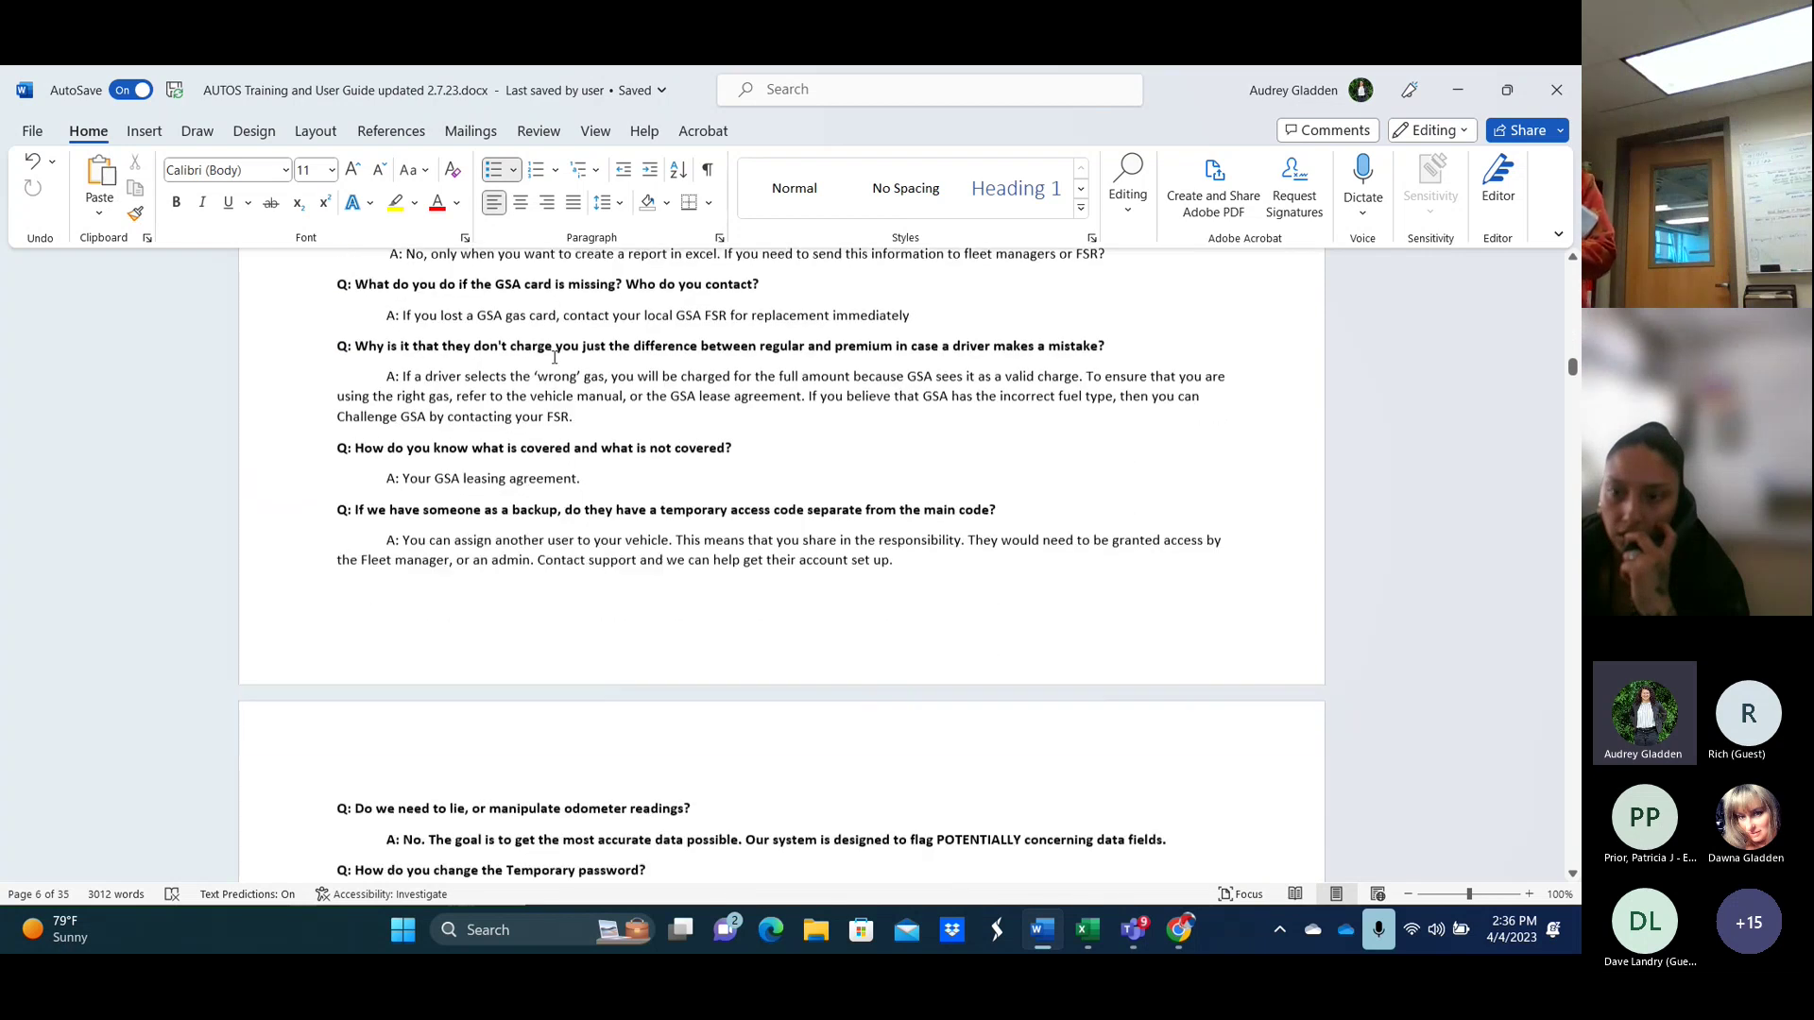
pyautogui.scroll(-2, 554, 357)
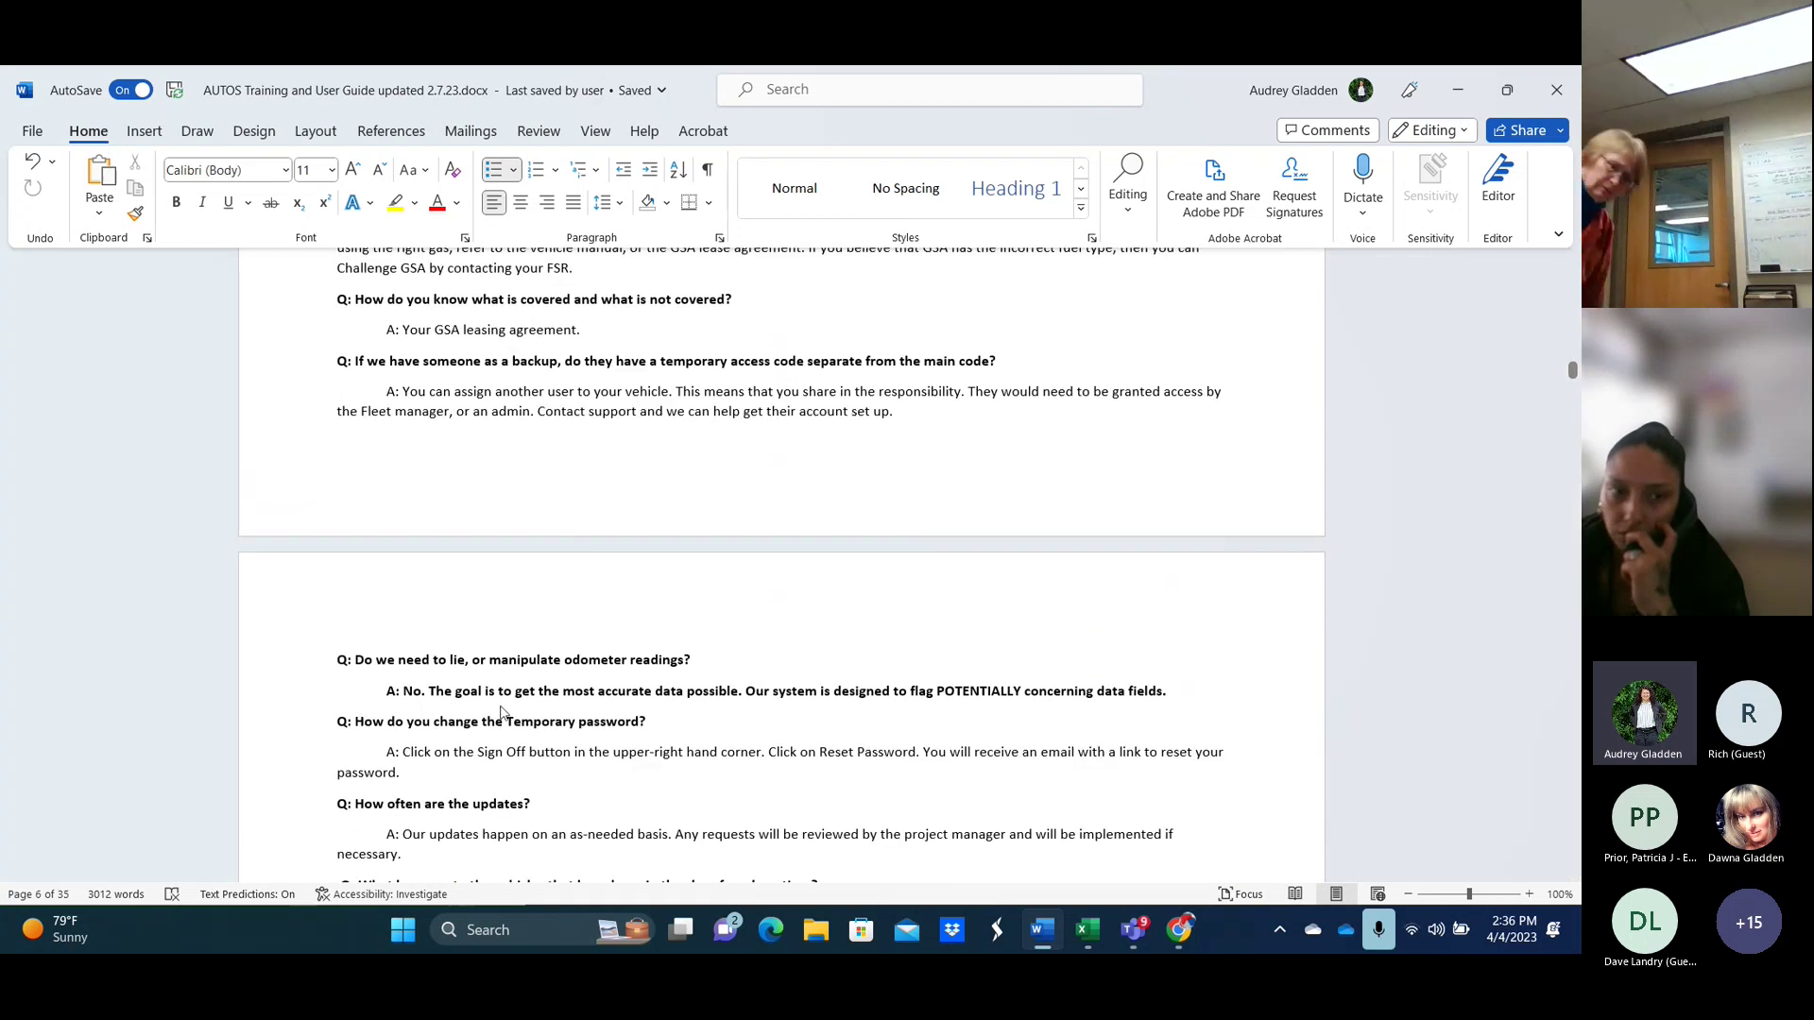
pyautogui.click(198, 572)
pyautogui.scroll(-10, 673, 454)
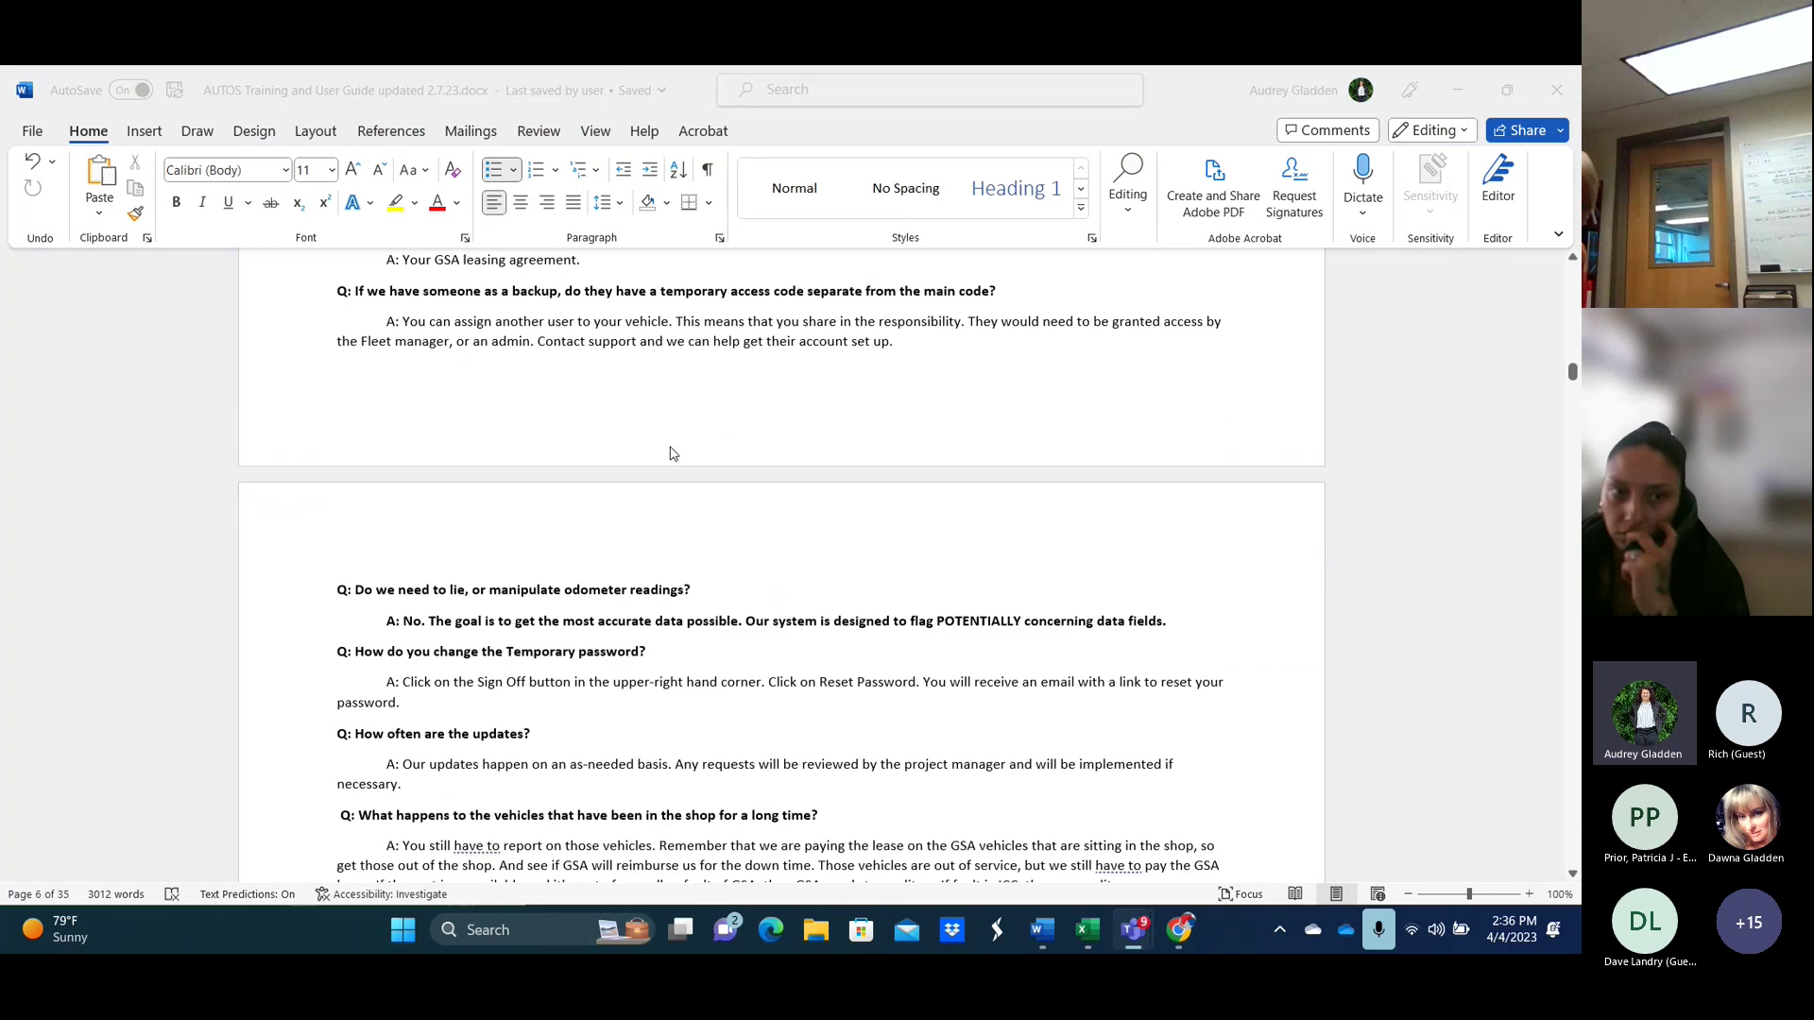
pyautogui.scroll(-14, 673, 455)
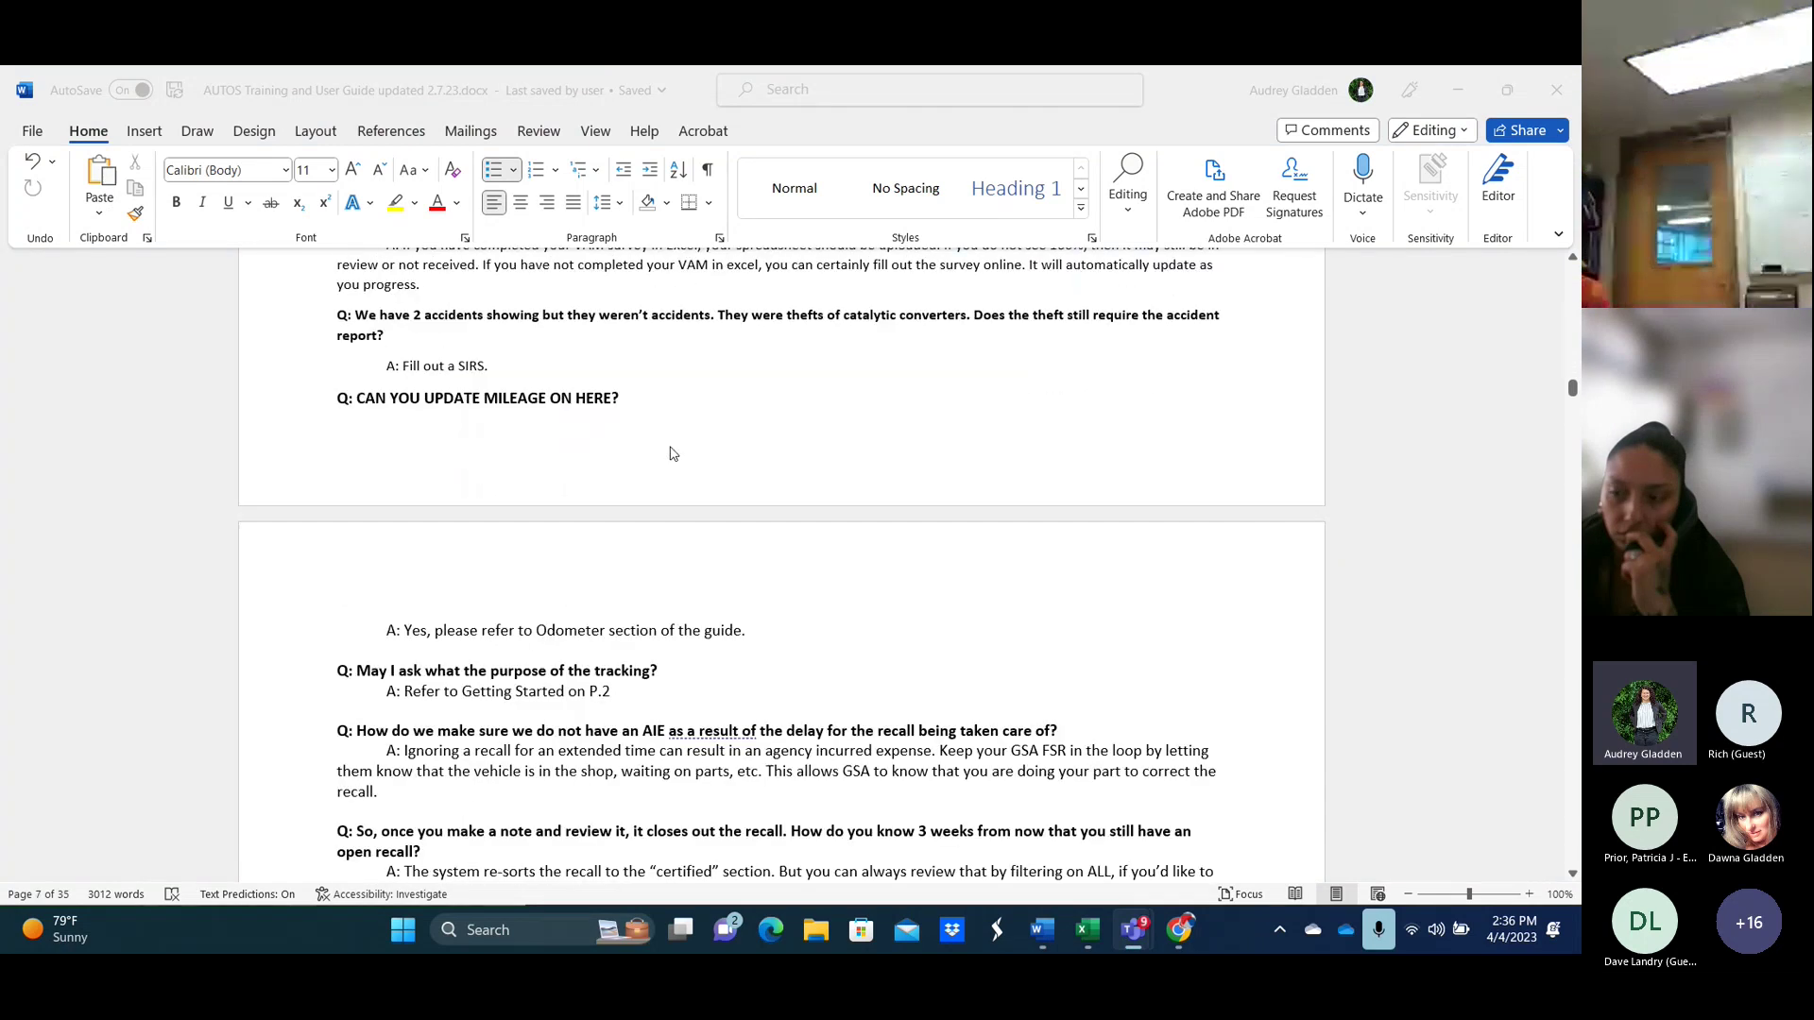
pyautogui.scroll(-10, 673, 454)
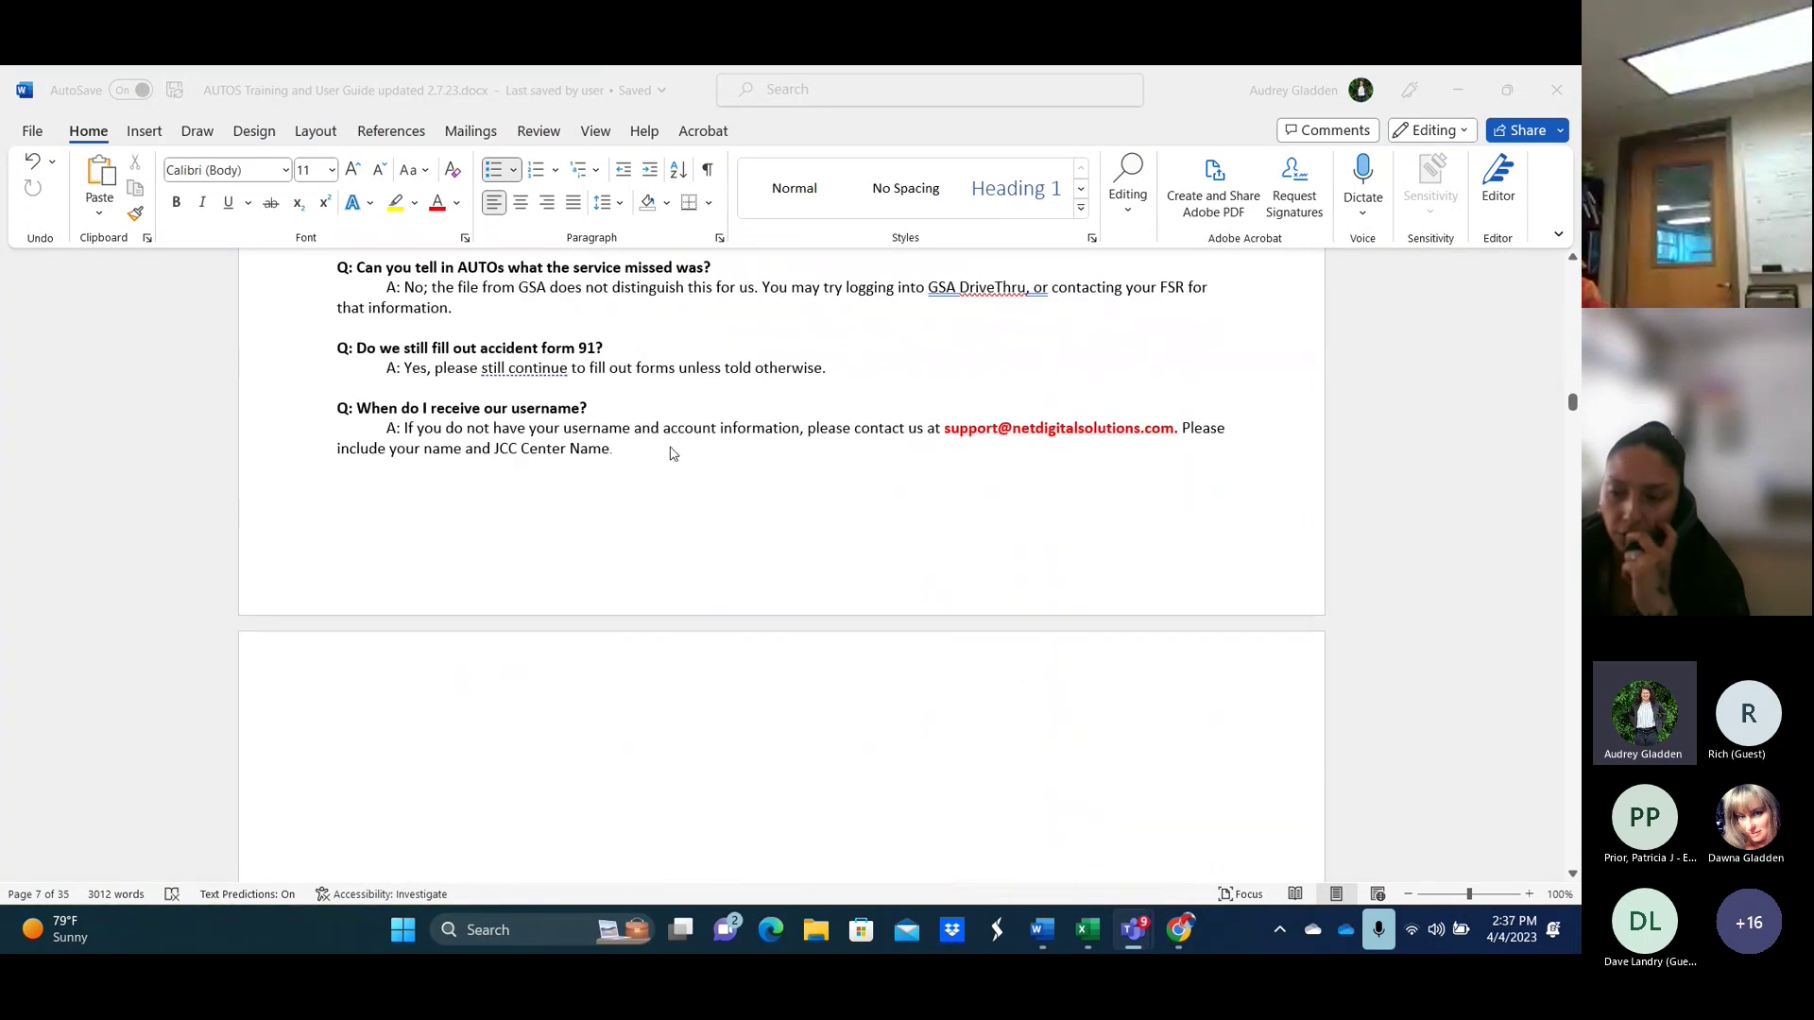
# Review the Reset Password section of the guide, including the Account window picture.
pyautogui.scroll(-8, 673, 454)
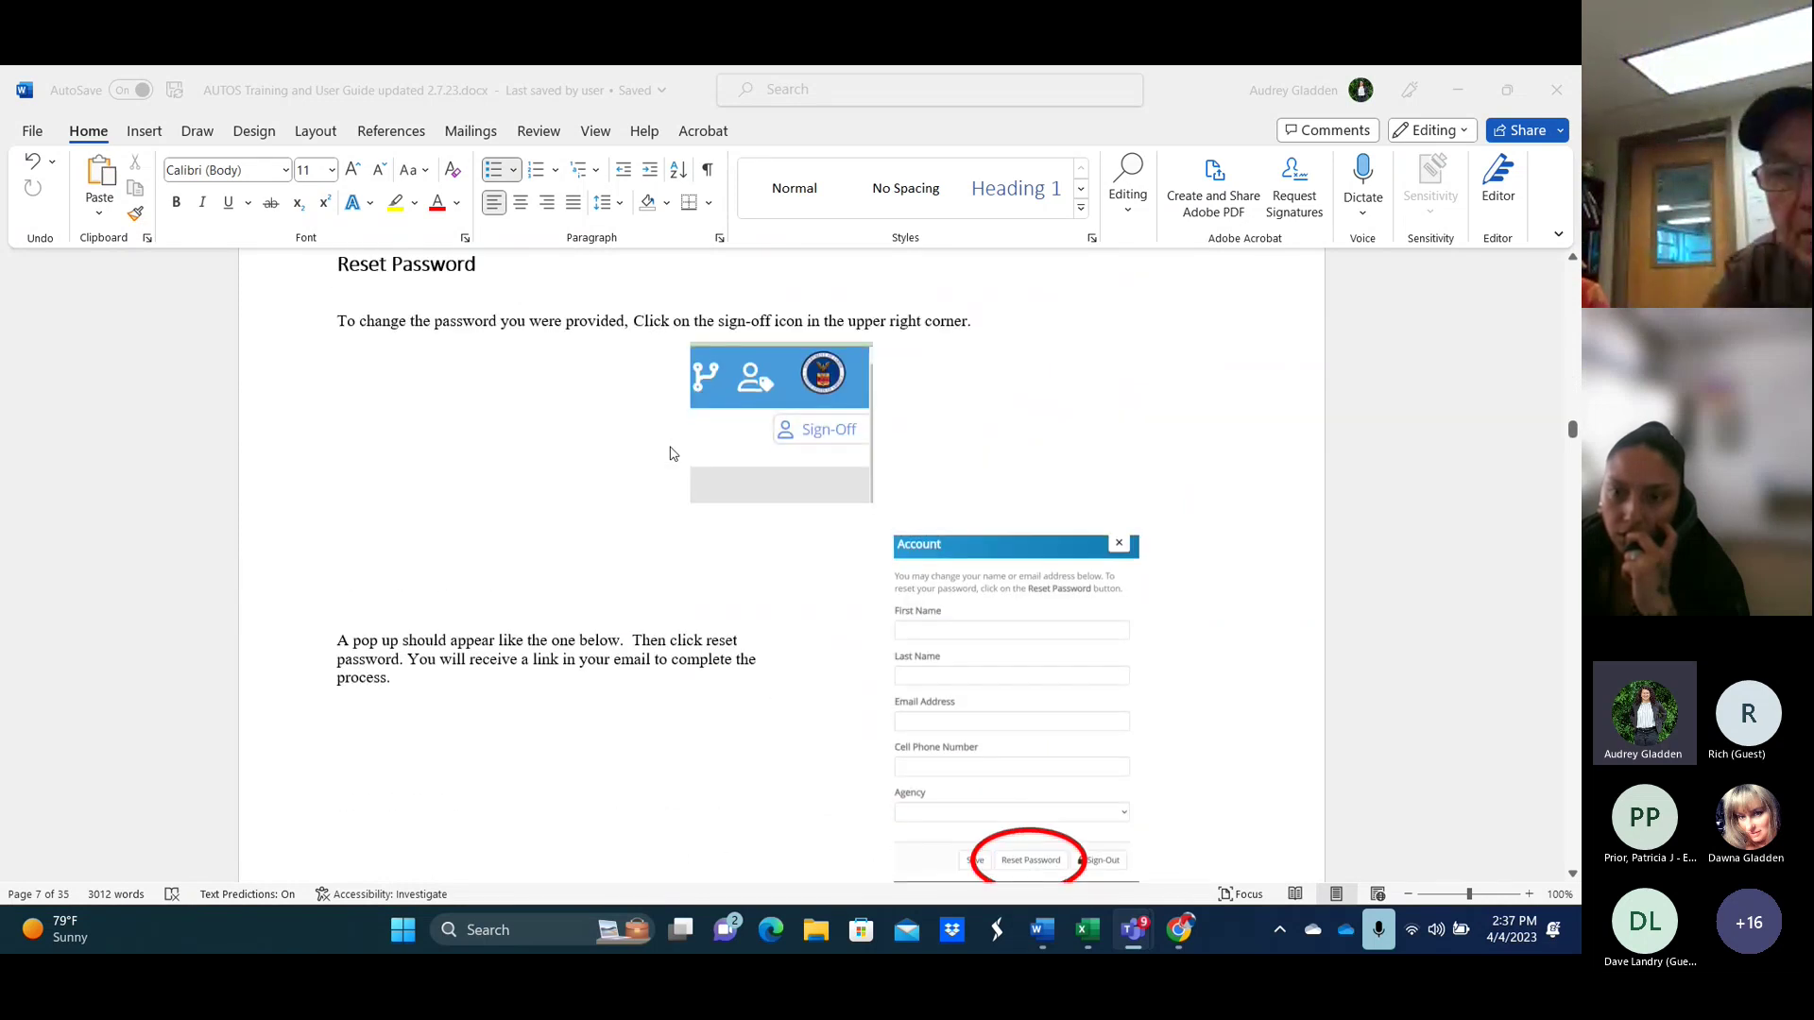
pyautogui.scroll(-1, 672, 455)
pyautogui.scroll(-15, 672, 455)
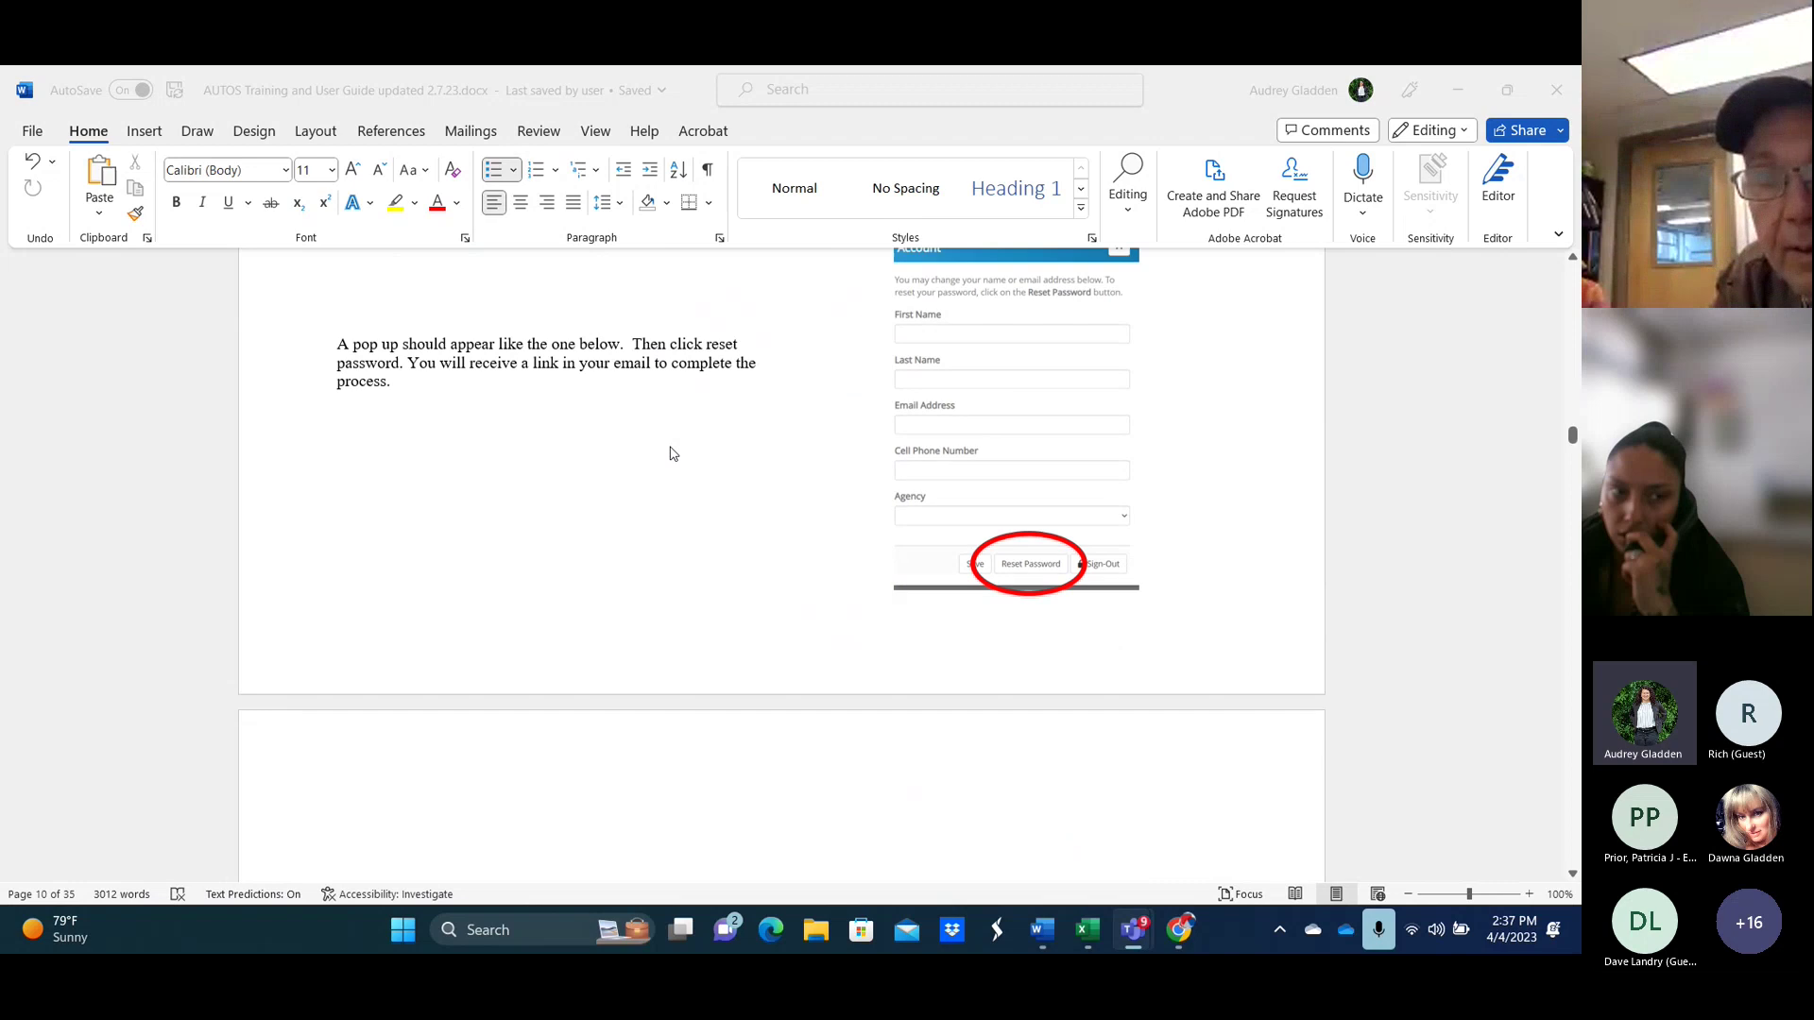
# Read the My Vehicles section of the guide, including the notes on Additional POCs and on vehicles that are not listed.
pyautogui.scroll(-5, 520, 500)
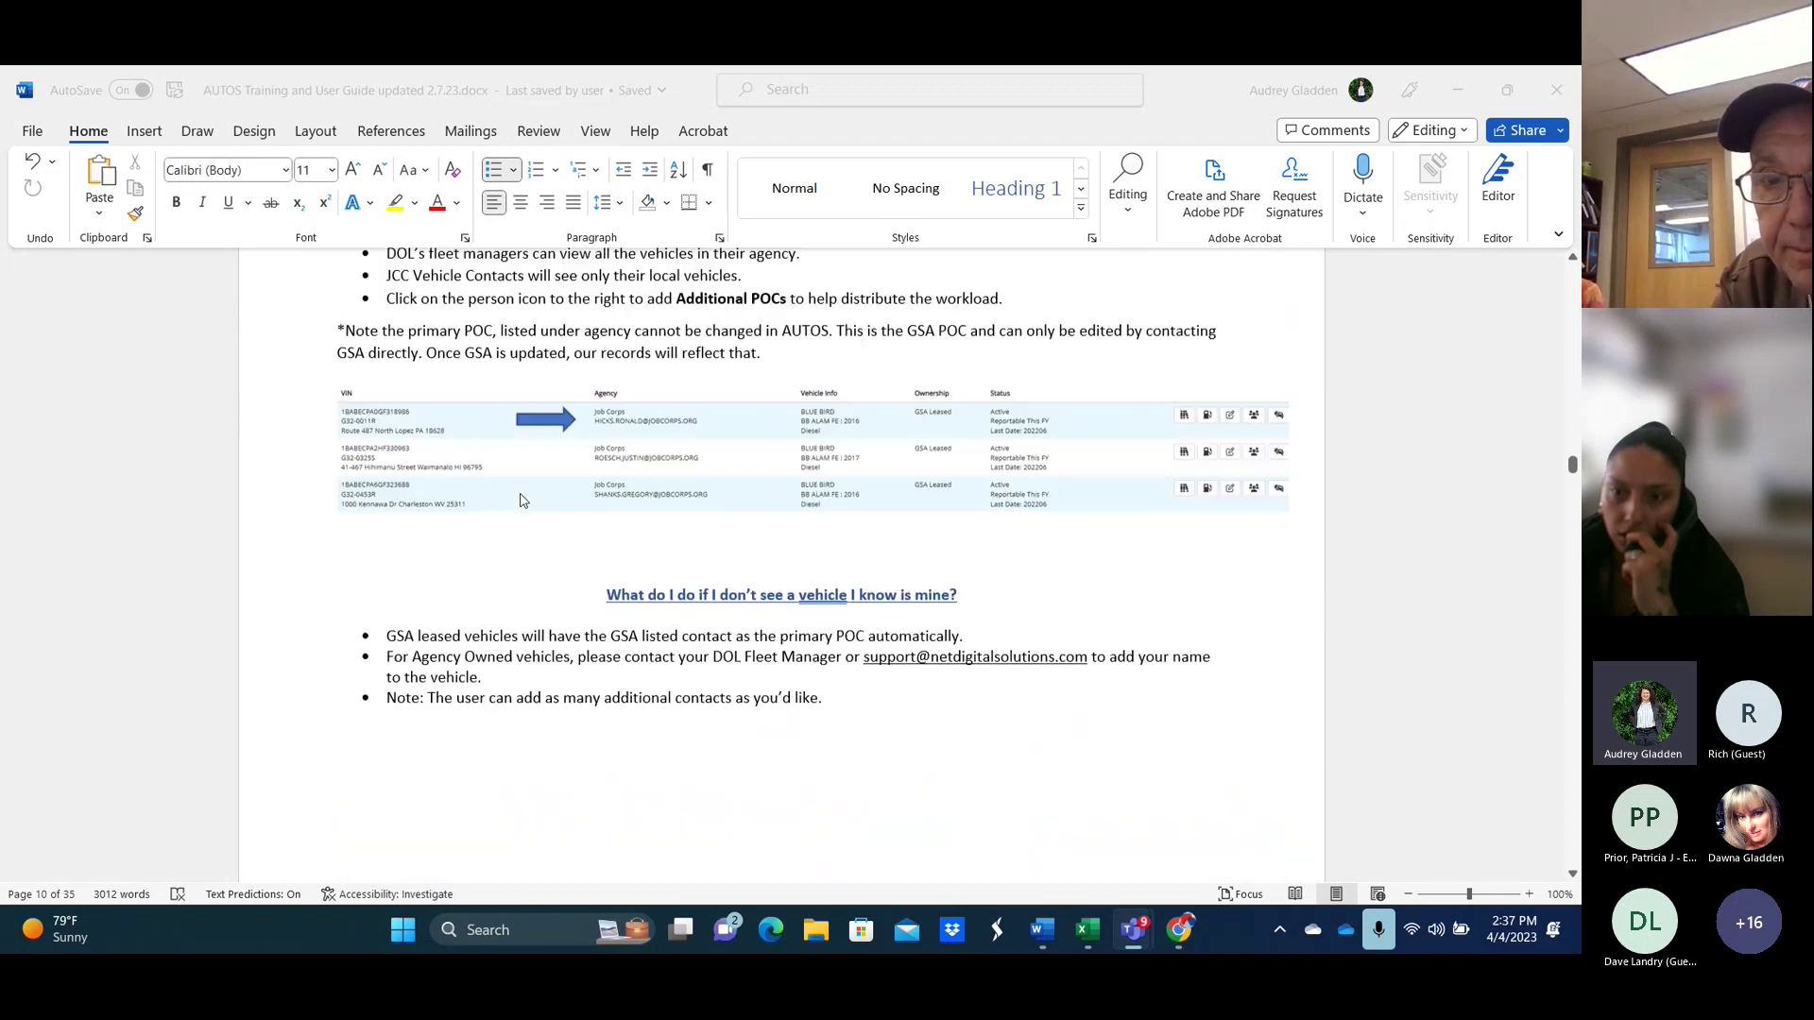
pyautogui.scroll(1, 521, 494)
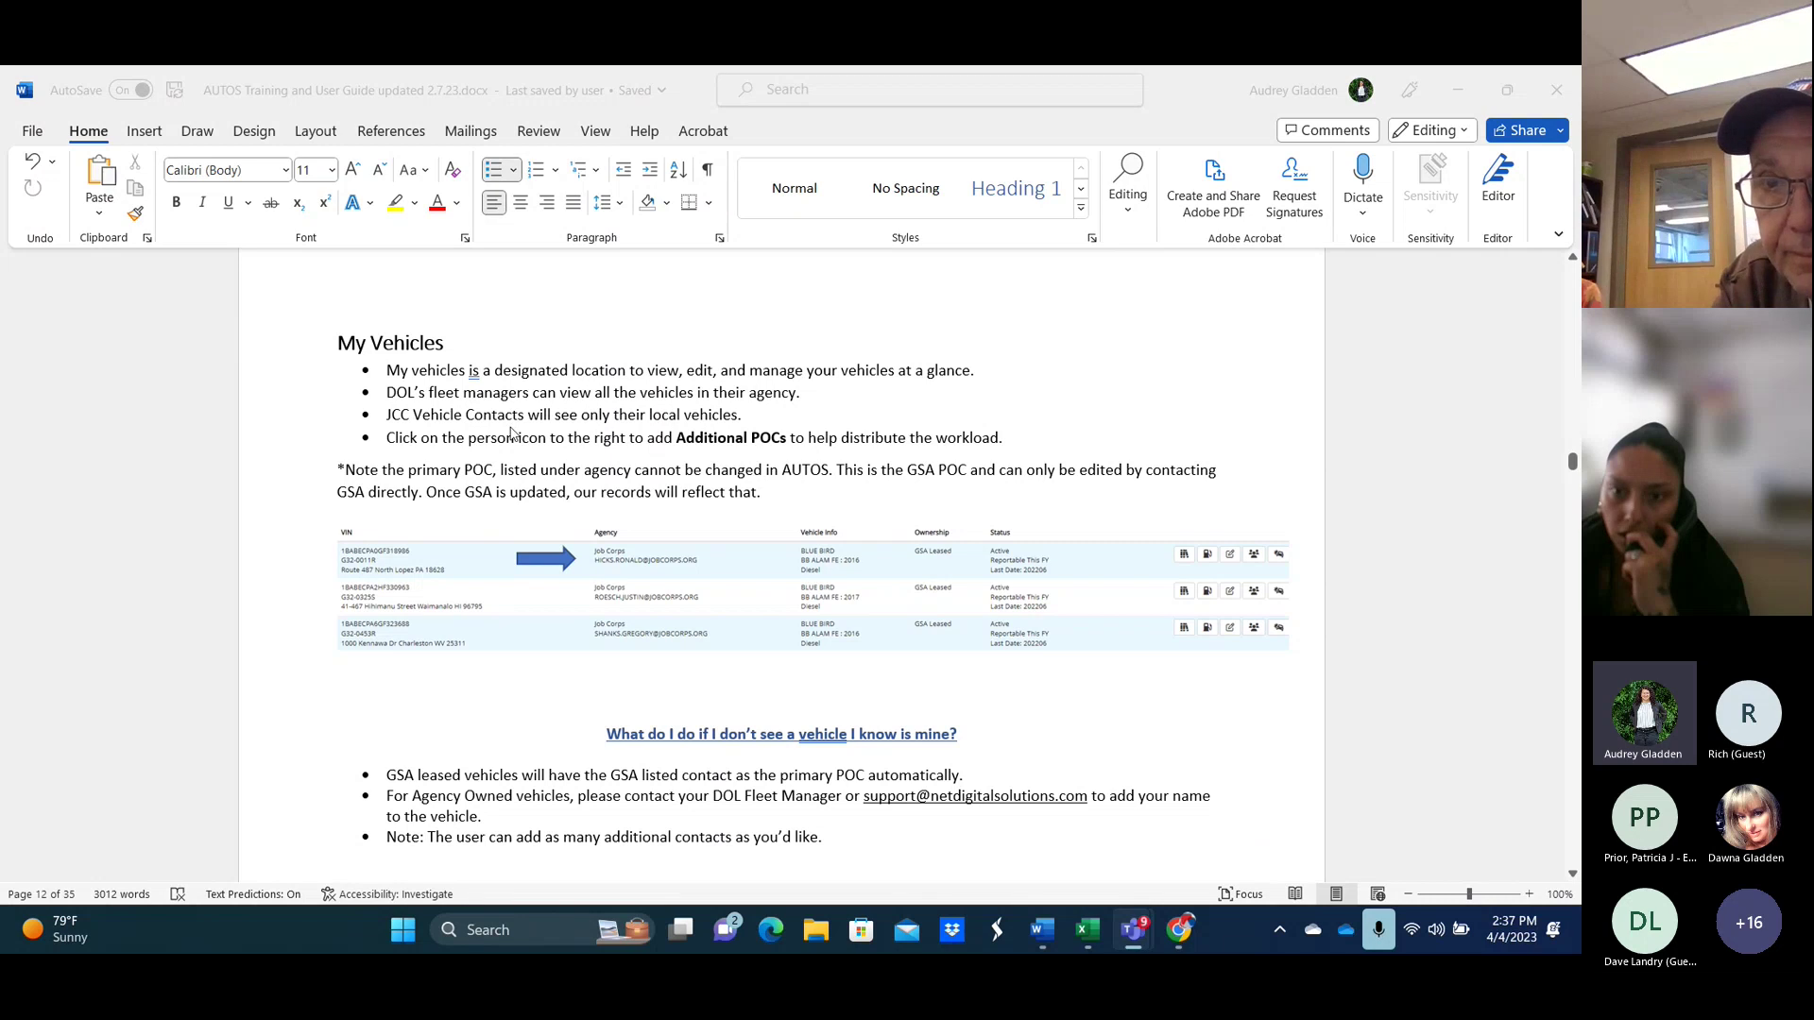
pyautogui.scroll(-1, 511, 431)
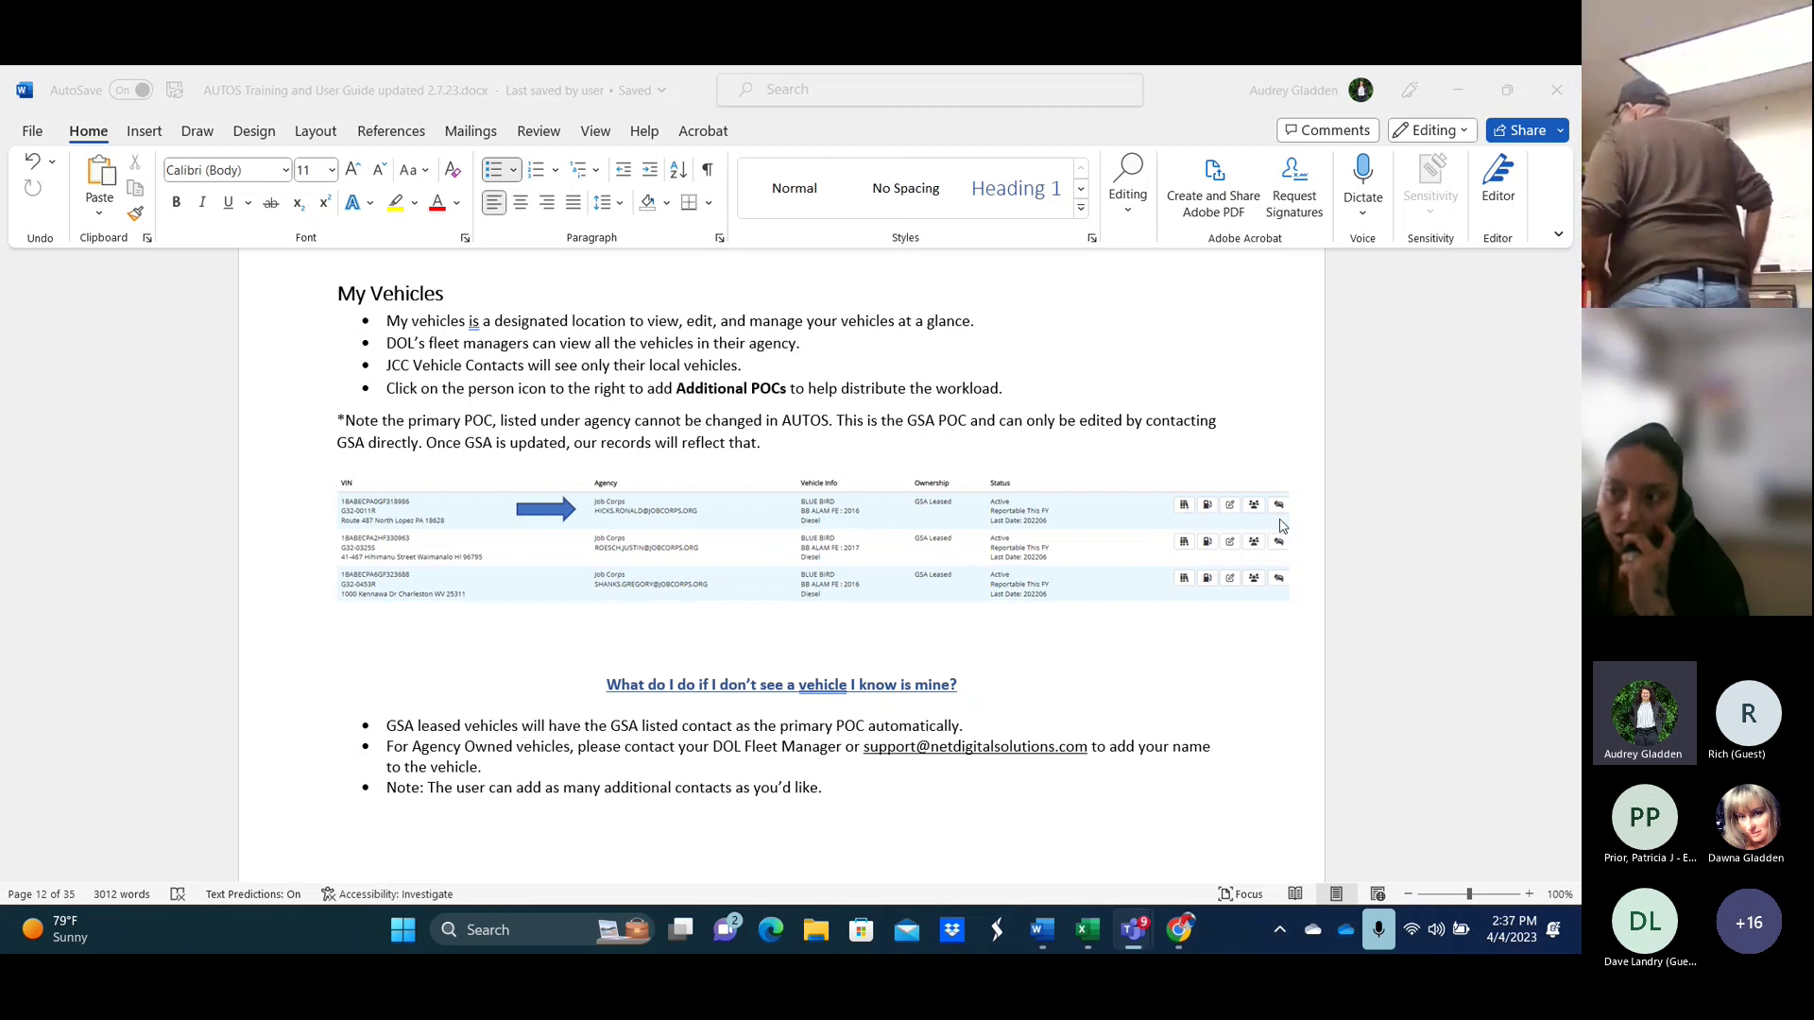
# Switch to the AUTOS v5 site in Chrome, go to the My Vehicles search page and dismiss its tool tip.
pyautogui.click(1463, 92)
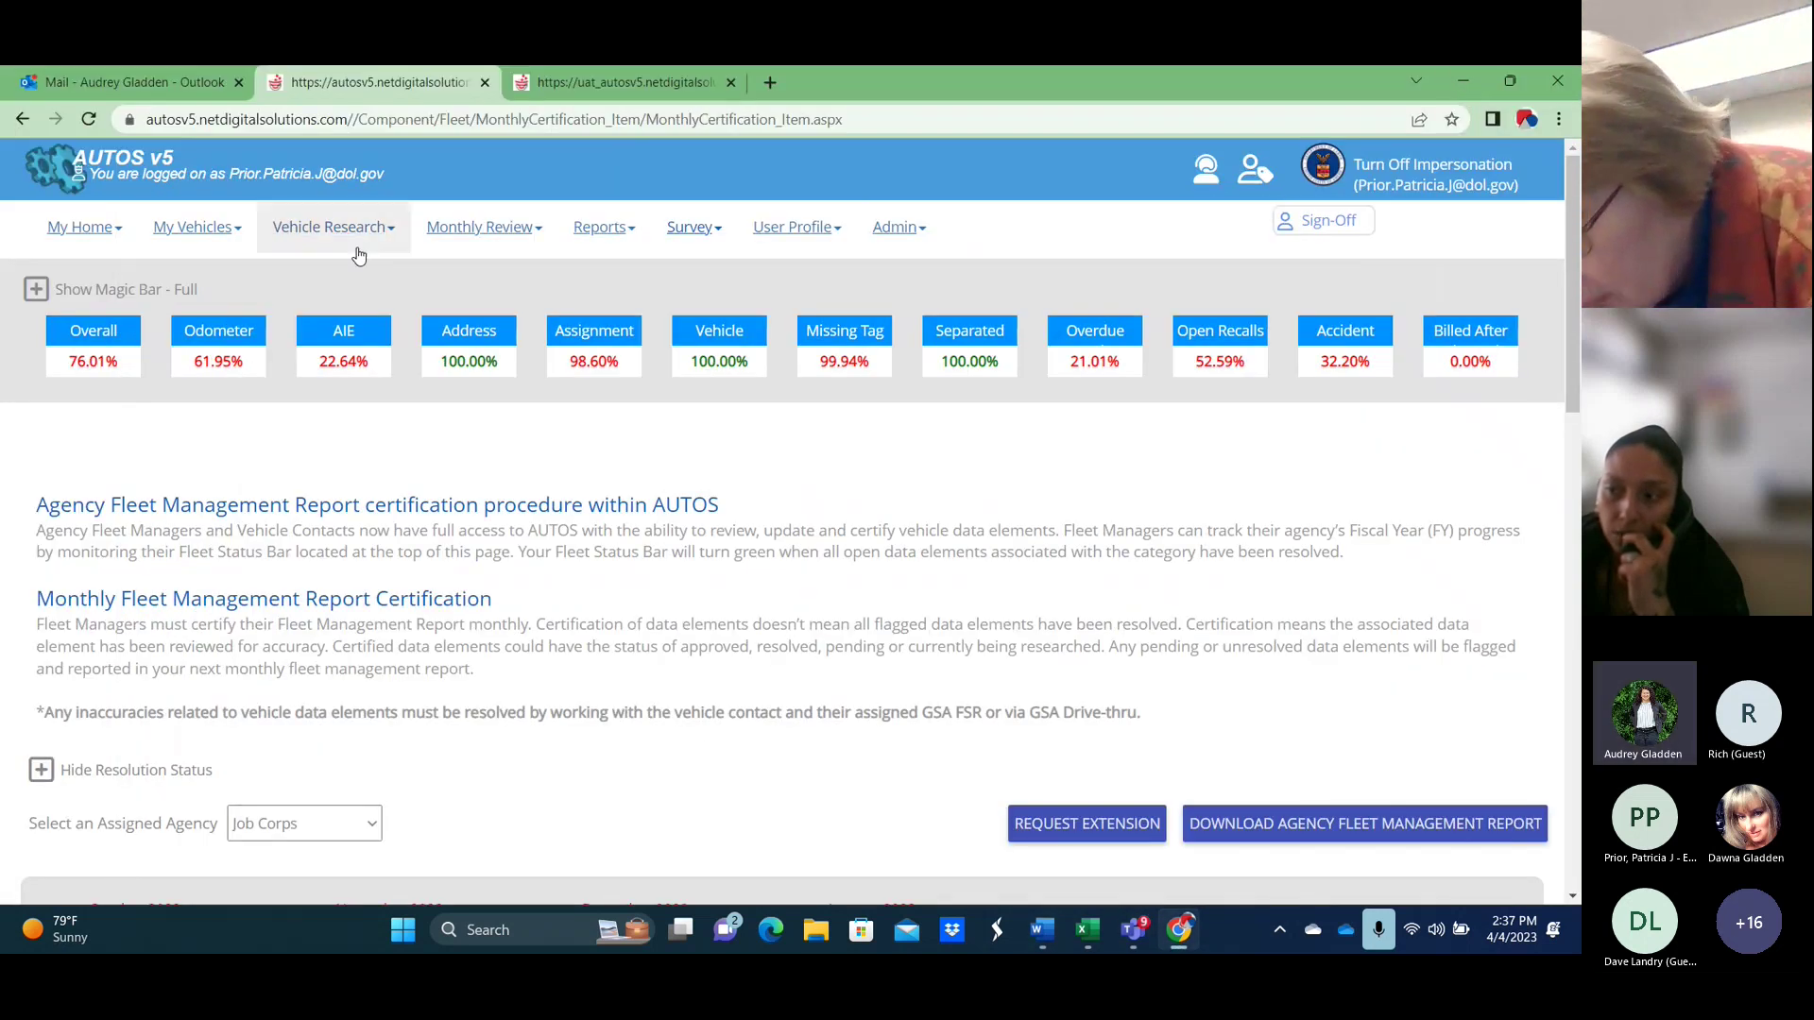
pyautogui.click(194, 227)
pyautogui.click(198, 271)
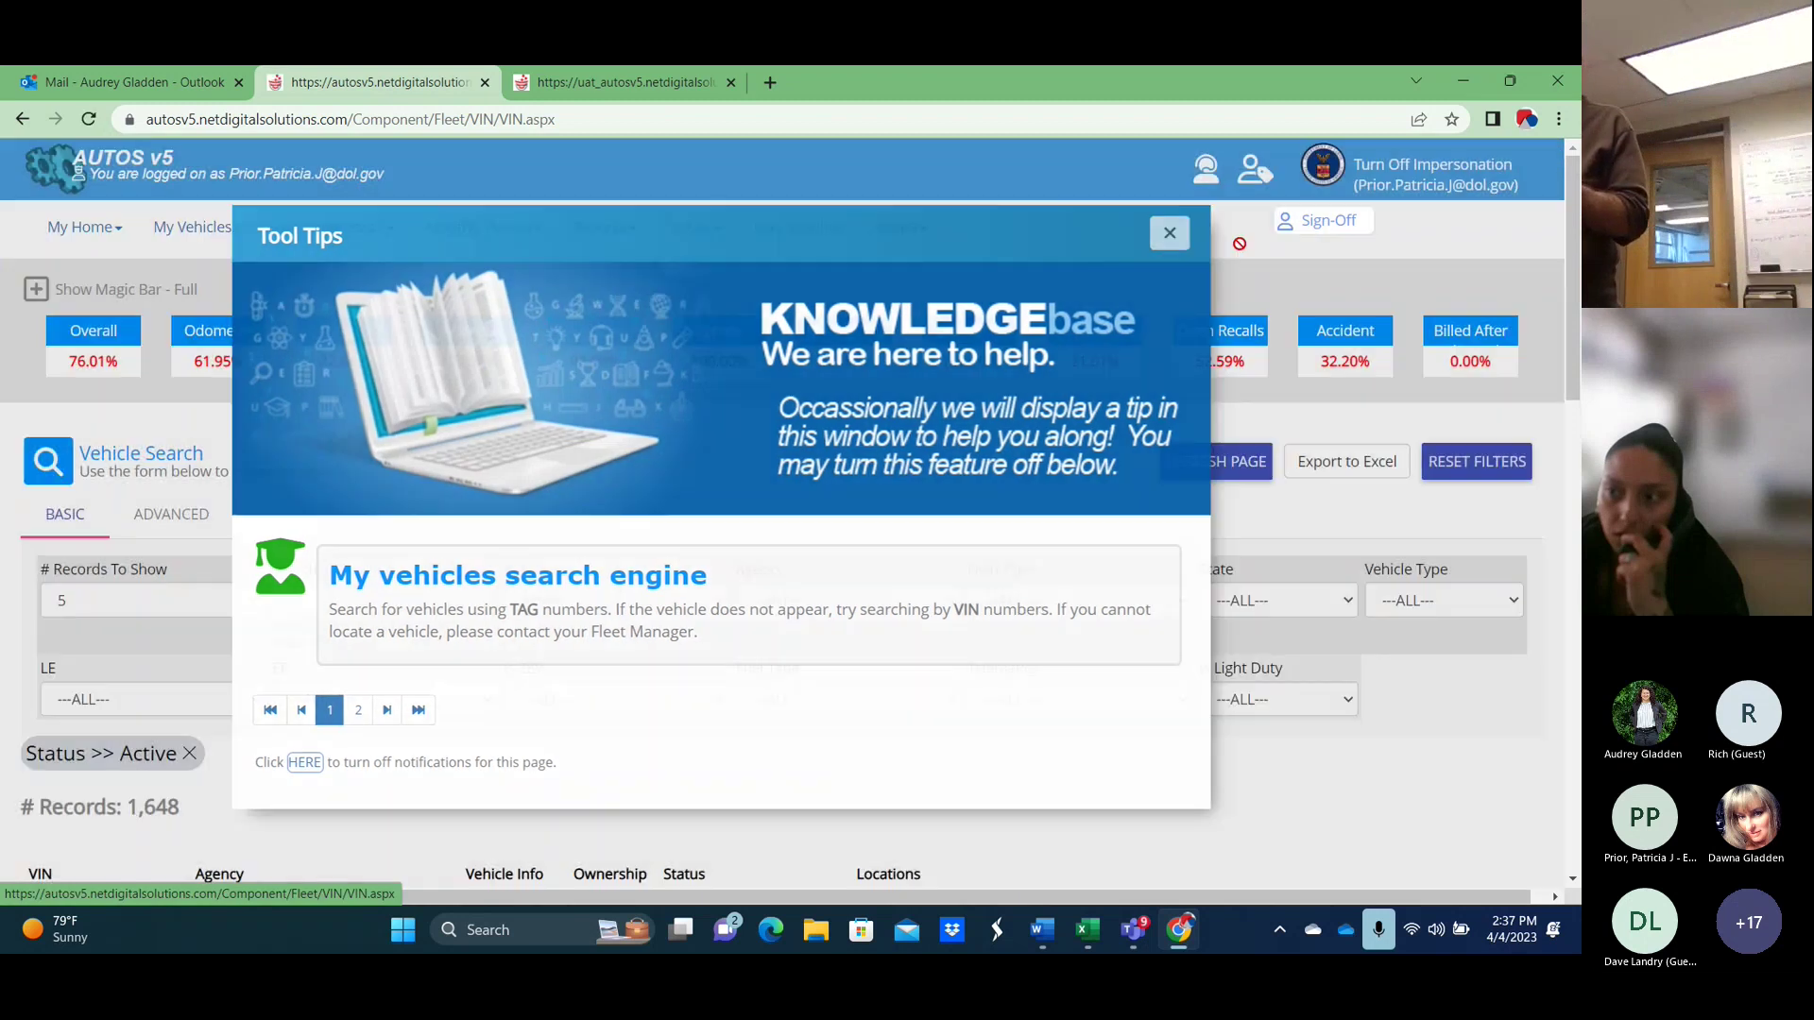
pyautogui.click(1239, 244)
pyautogui.scroll(-5, 263, 354)
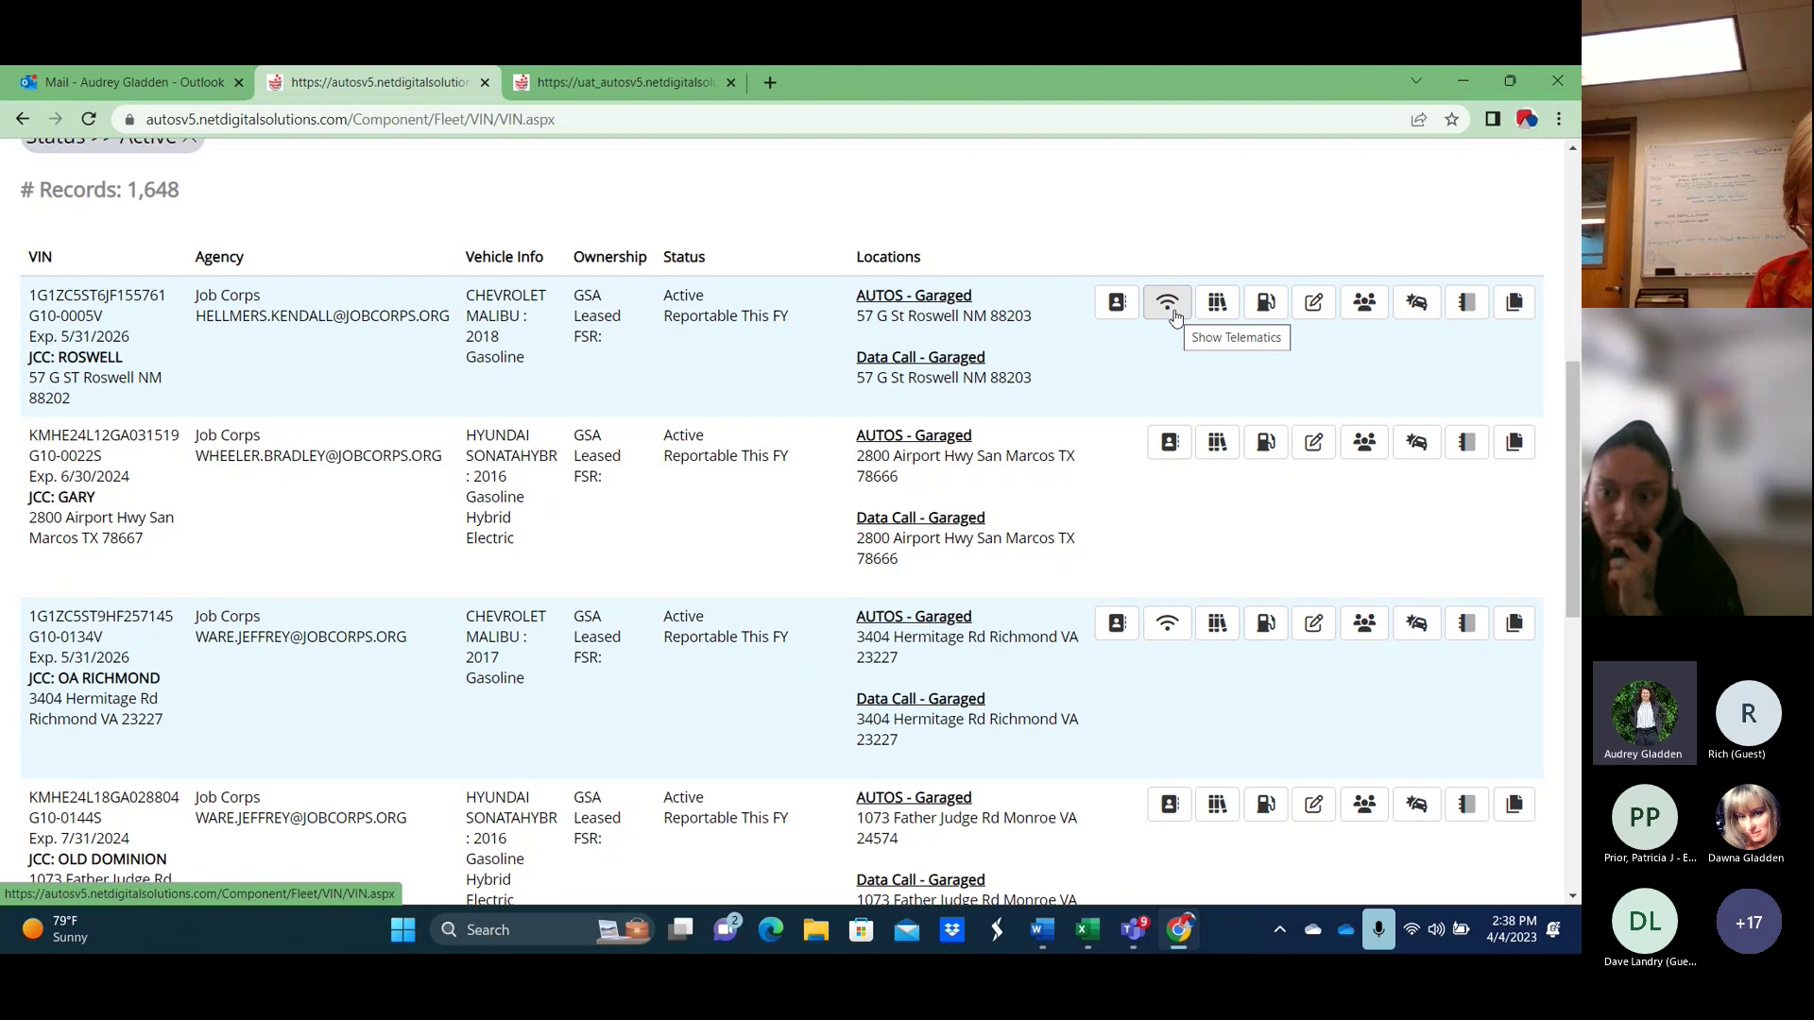
# Open the first listed vehicle's Manage VIN Record form, review its address and basic vehicle fields, and close it without saving.
pyautogui.click(1315, 304)
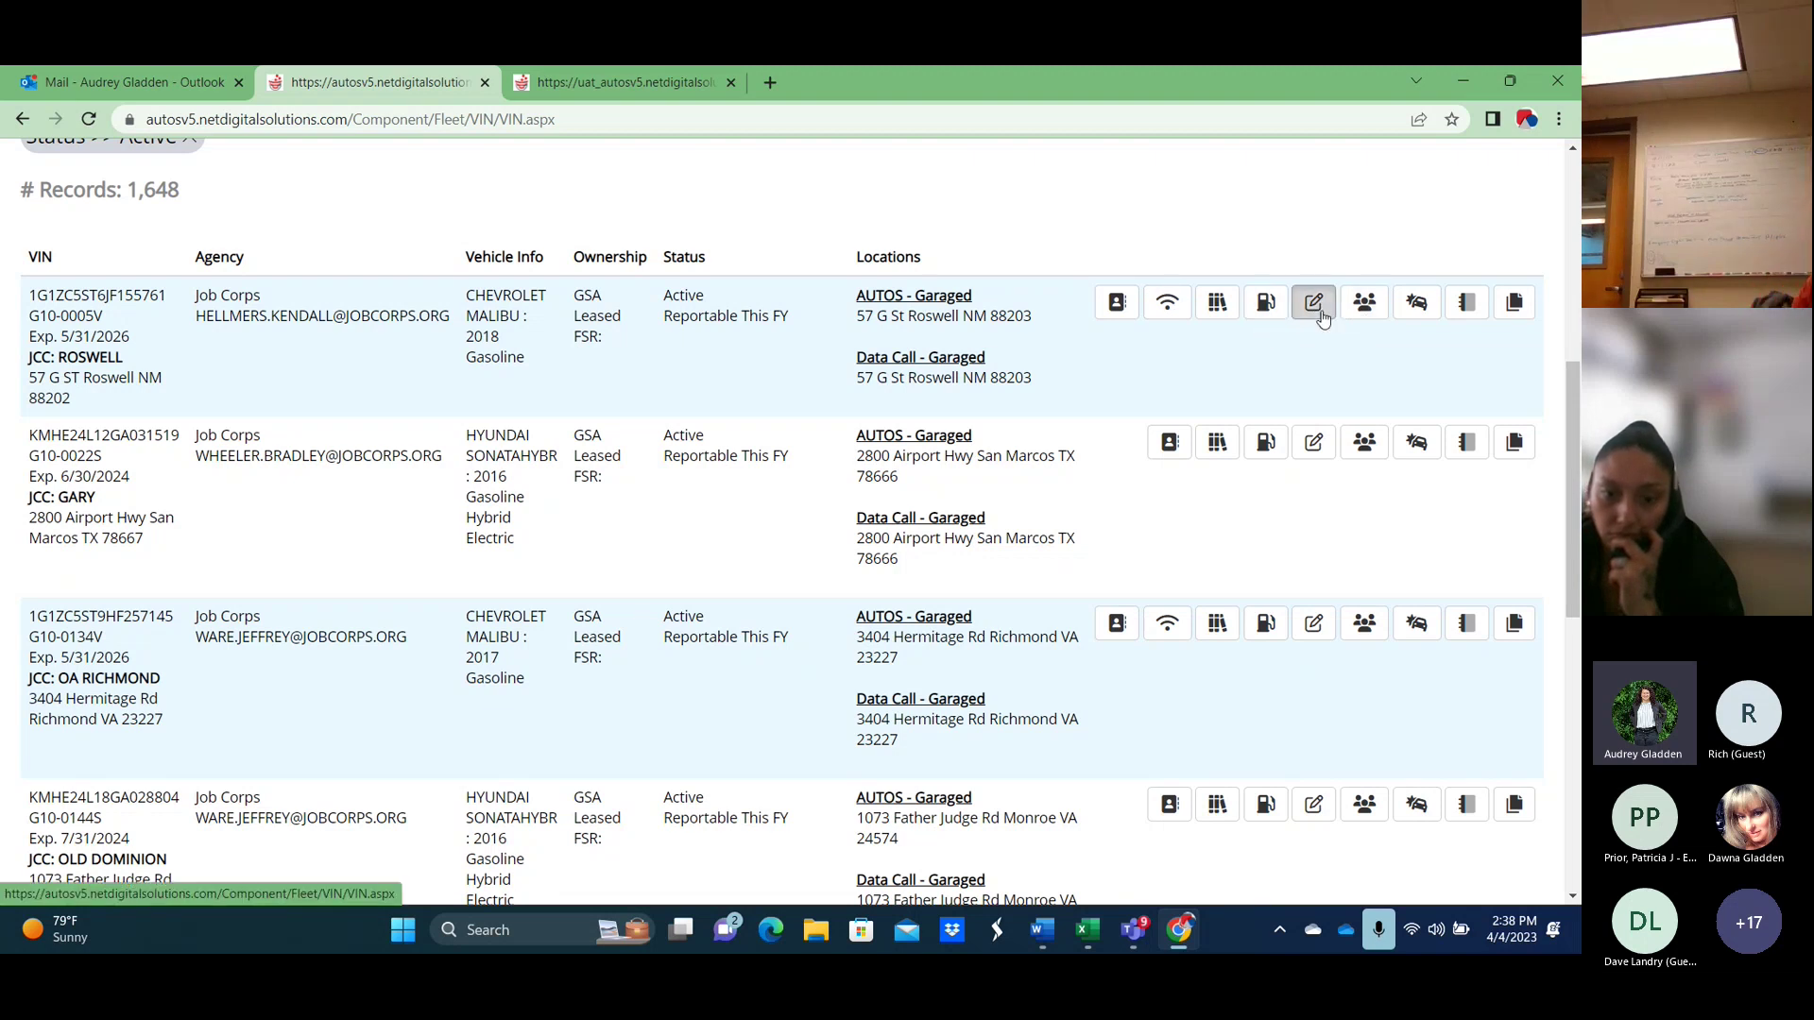
pyautogui.scroll(-3, 607, 344)
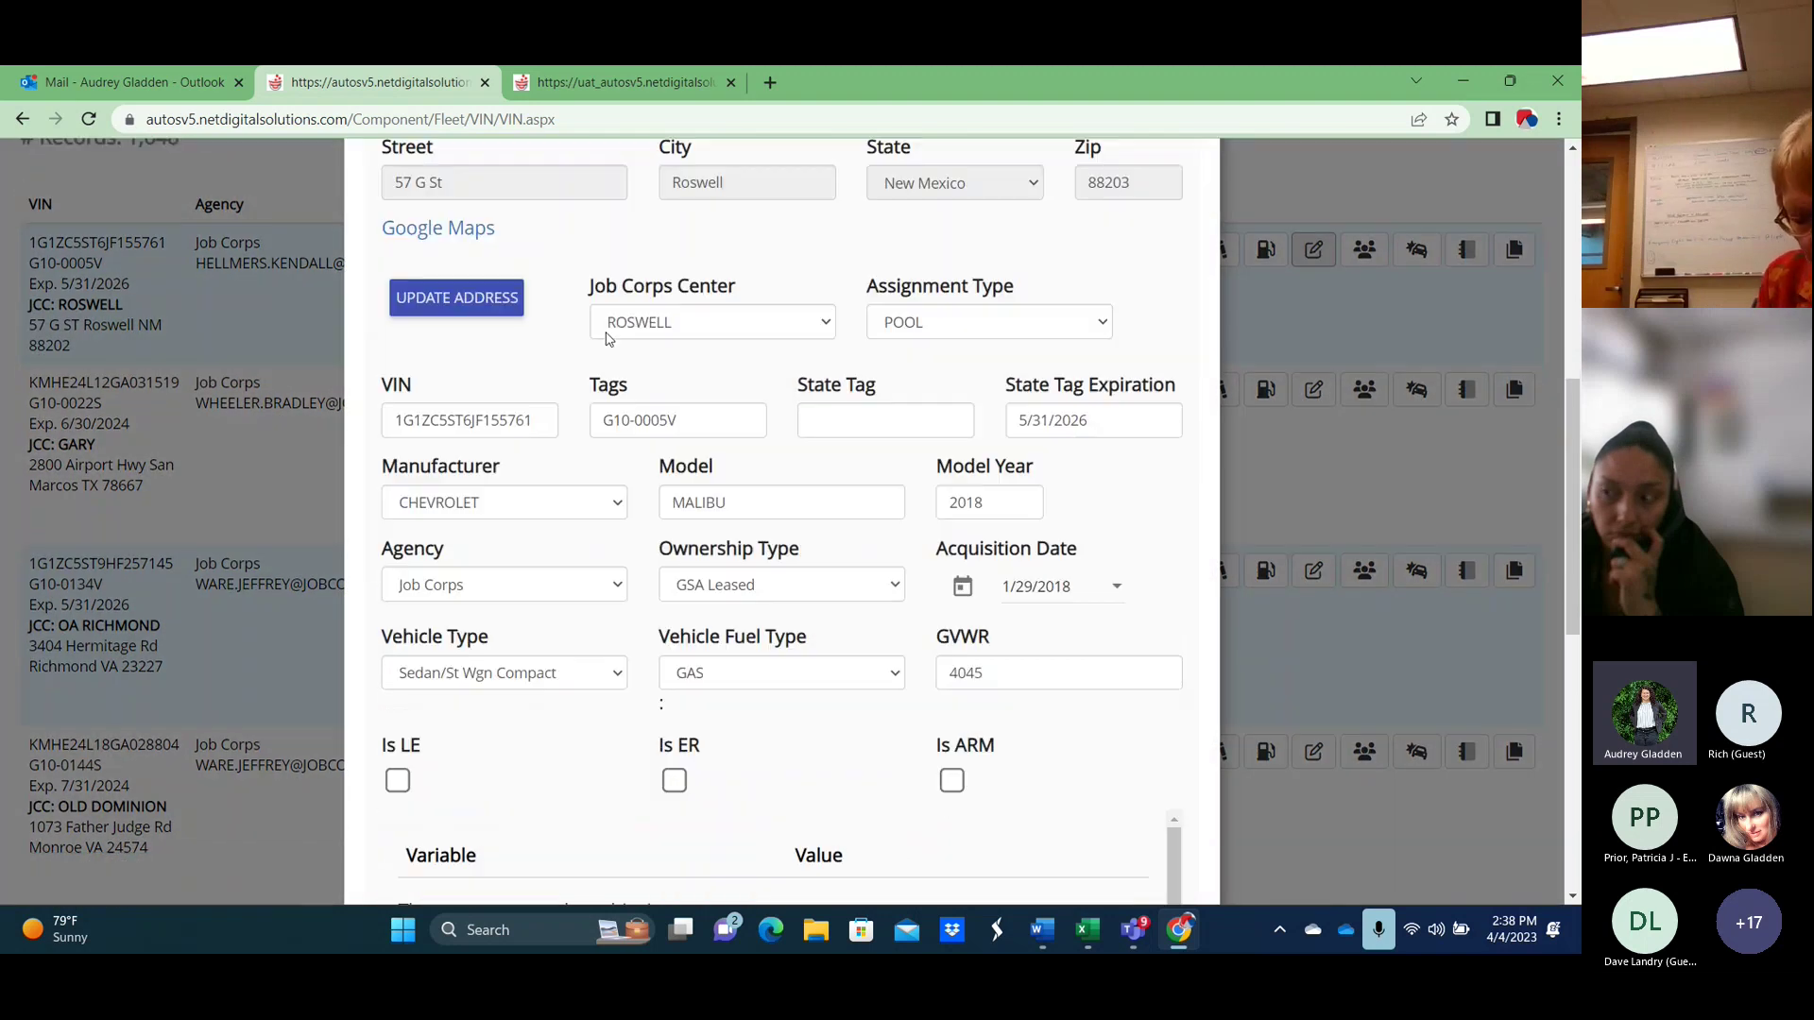
pyautogui.scroll(2, 589, 348)
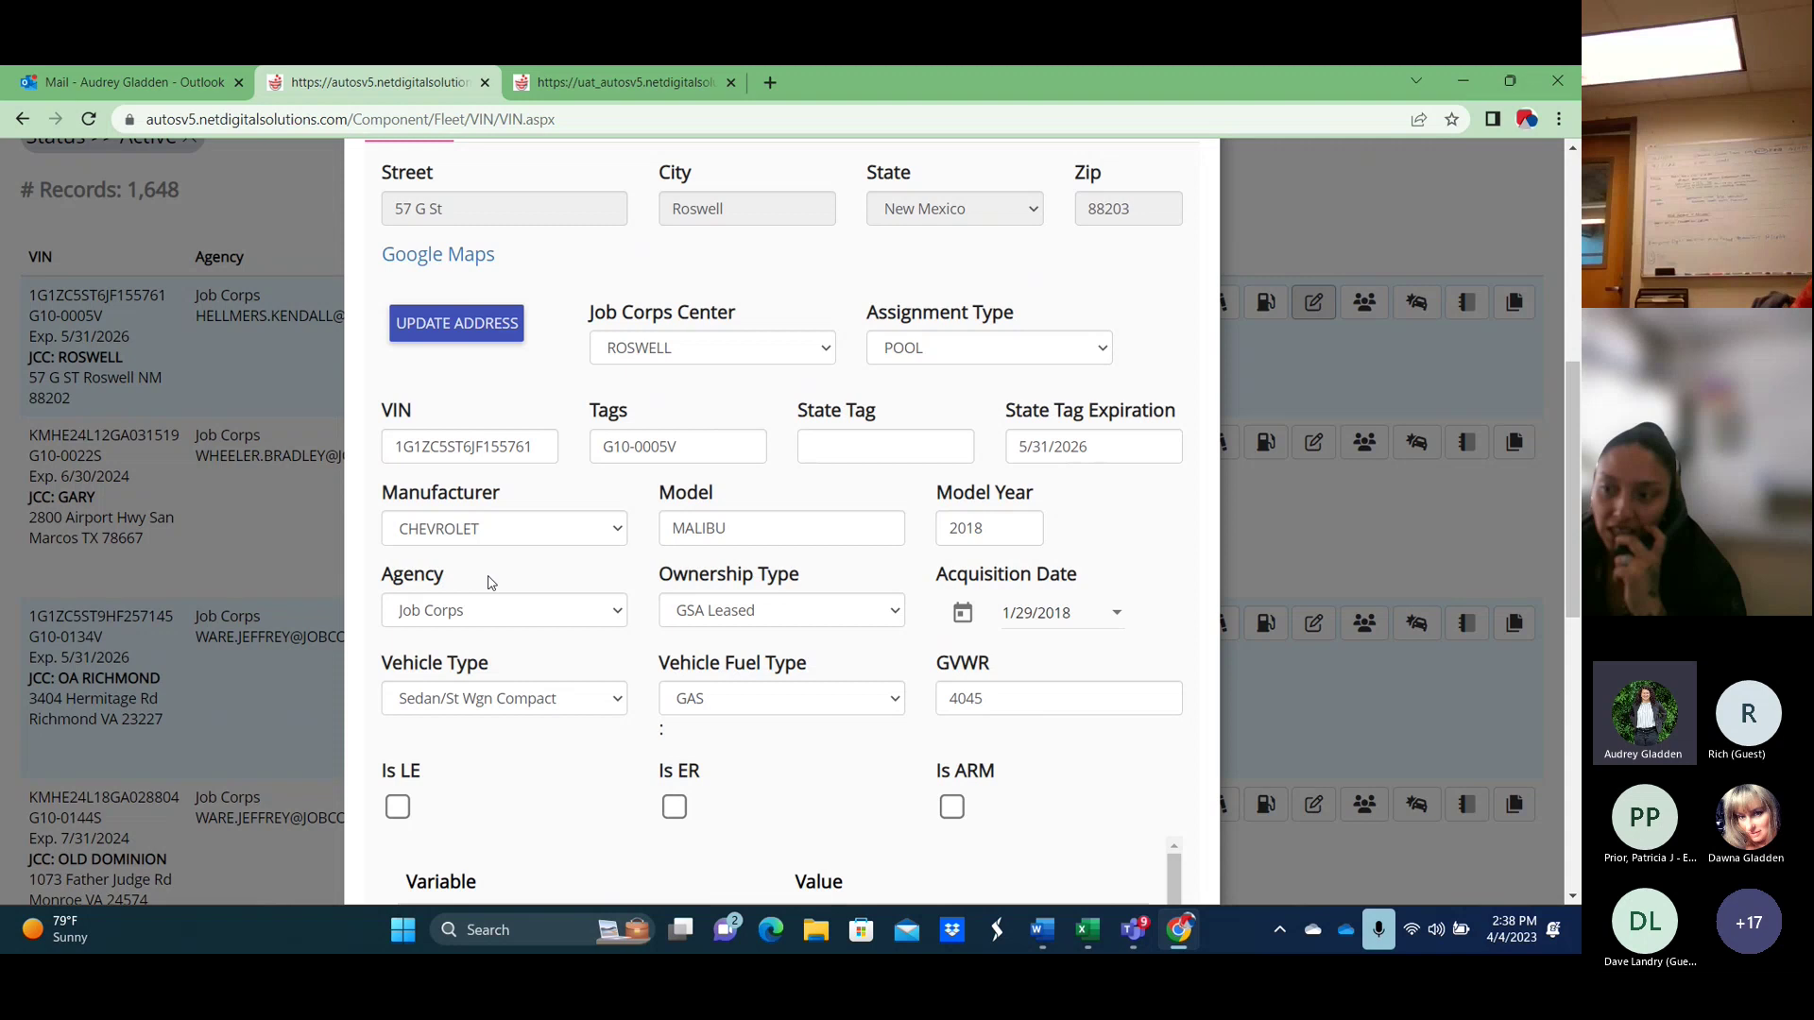
pyautogui.scroll(2, 489, 582)
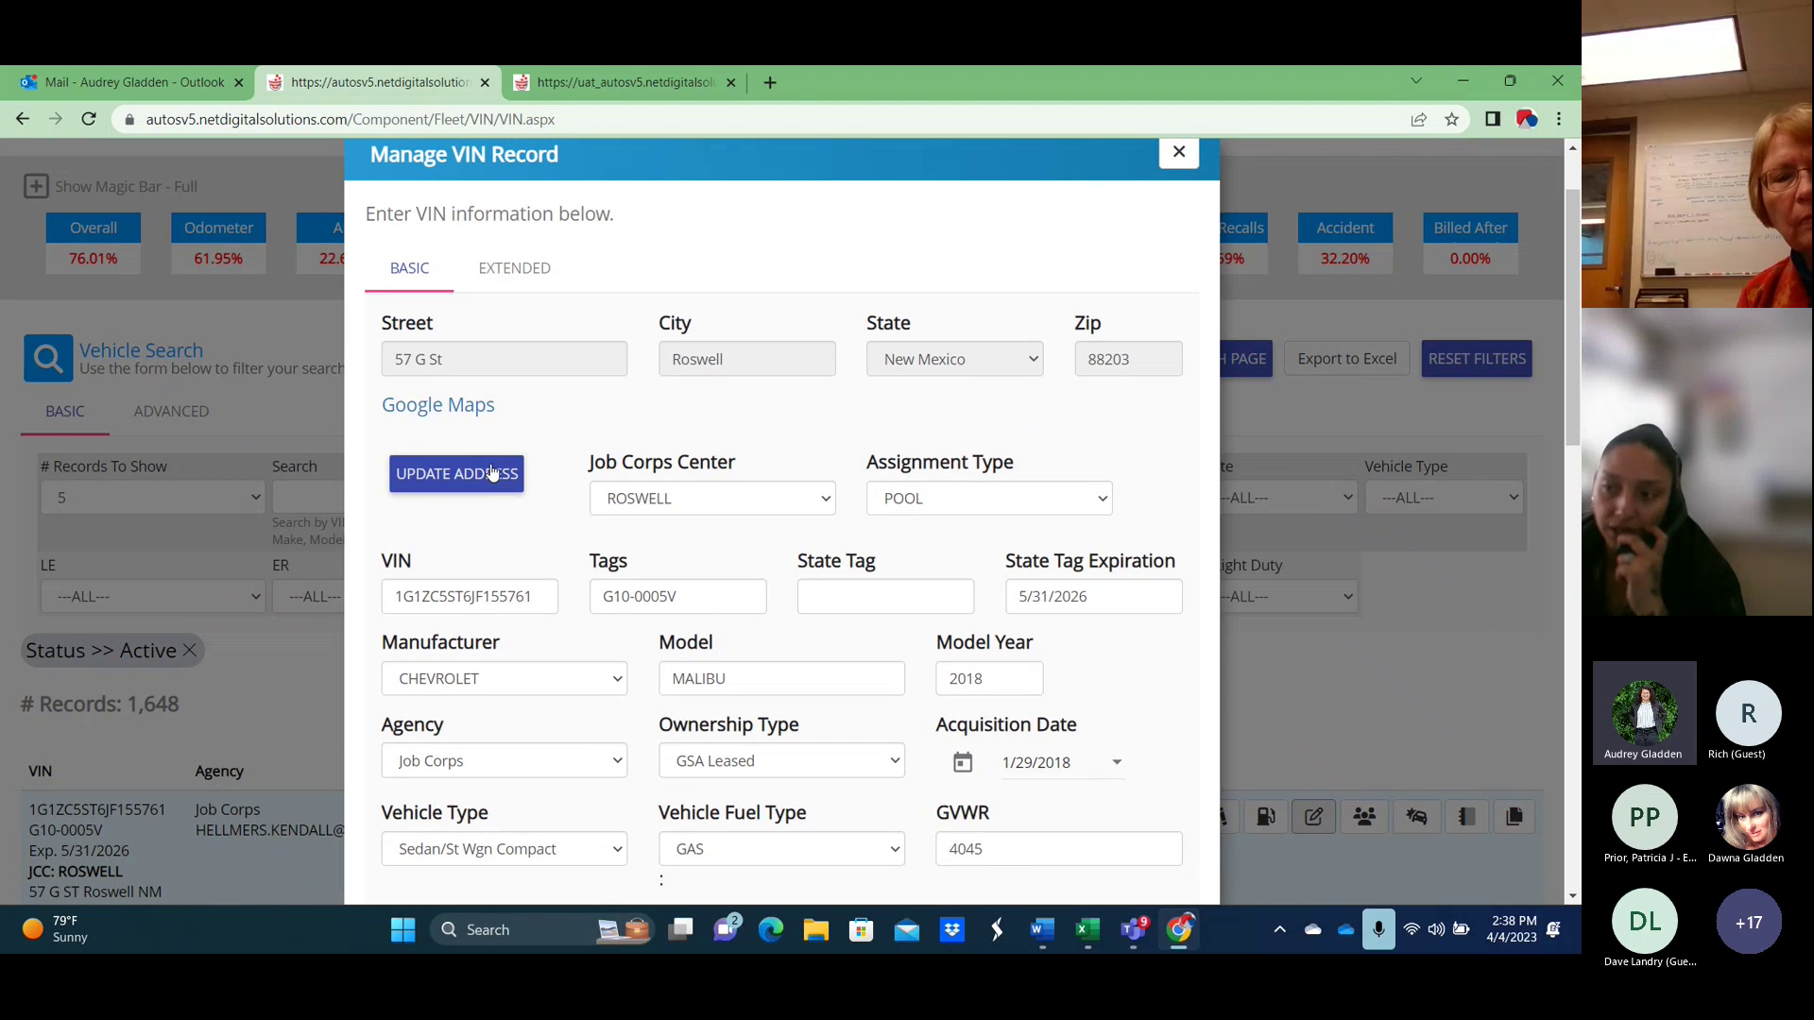
pyautogui.click(1178, 160)
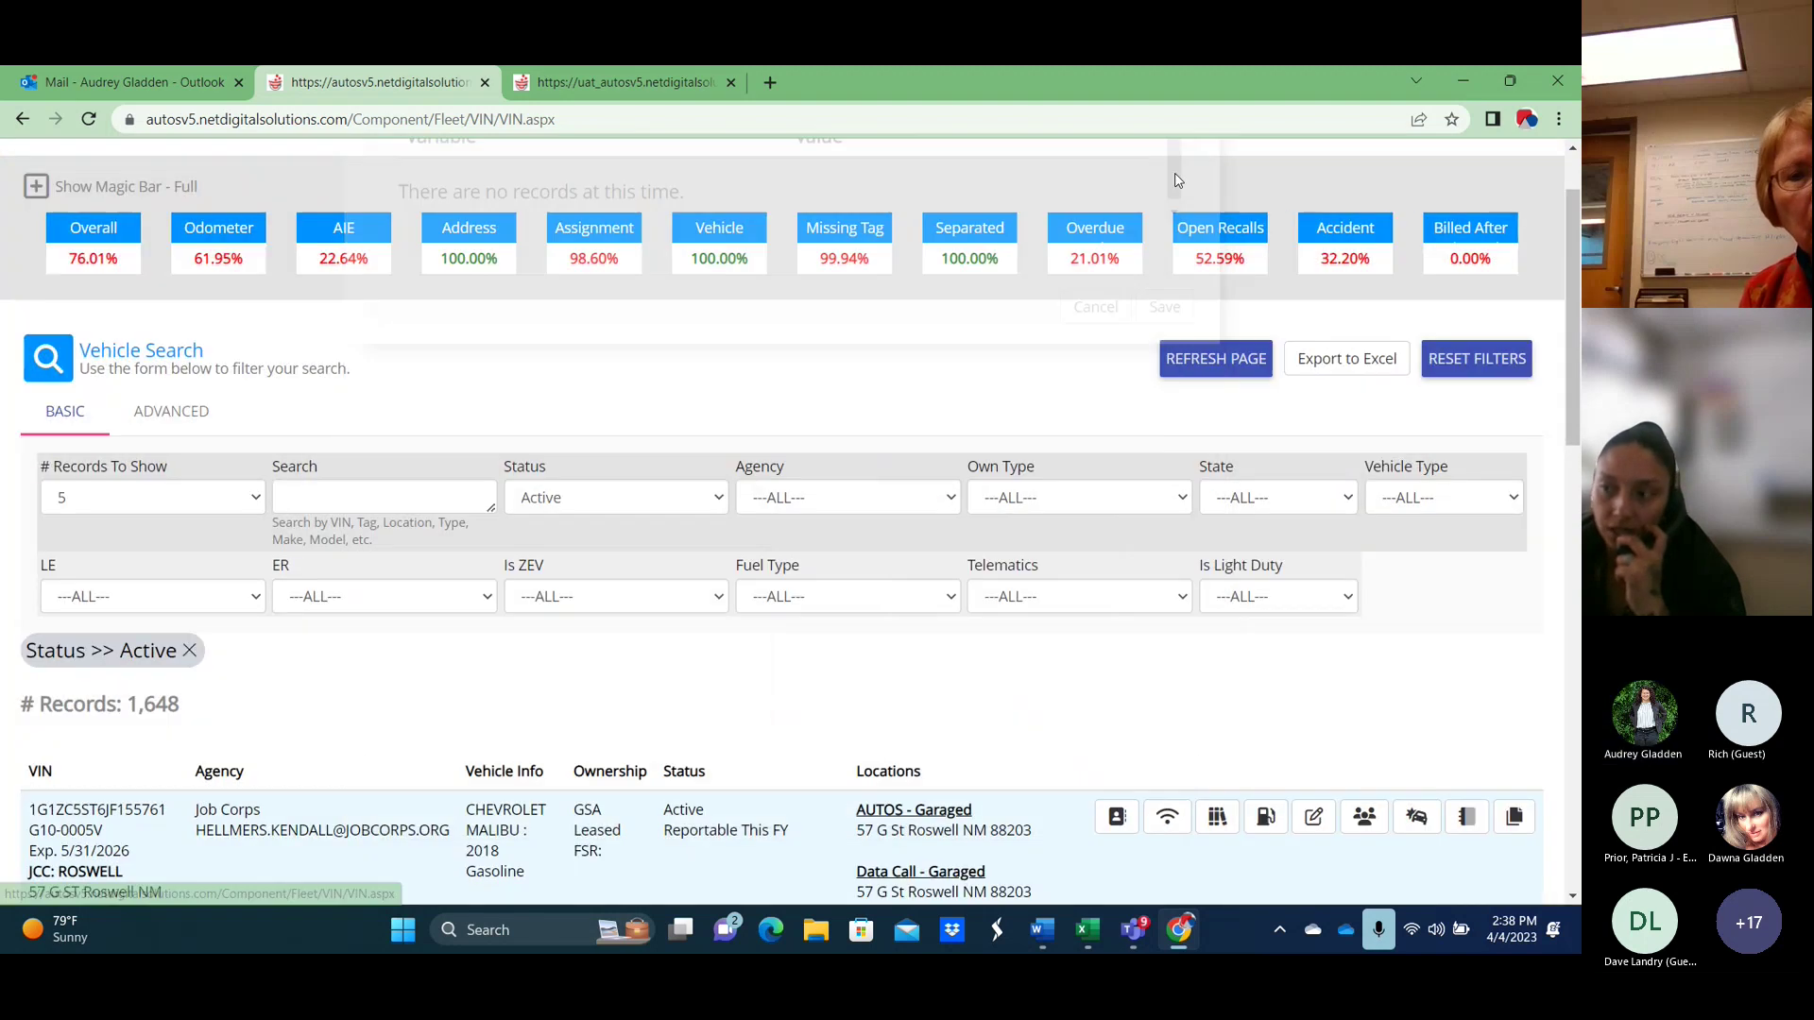
# Review the first vehicle's contact list against its agency contact, closing the Outlook mail page and the contact list.
pyautogui.scroll(-2, 1410, 645)
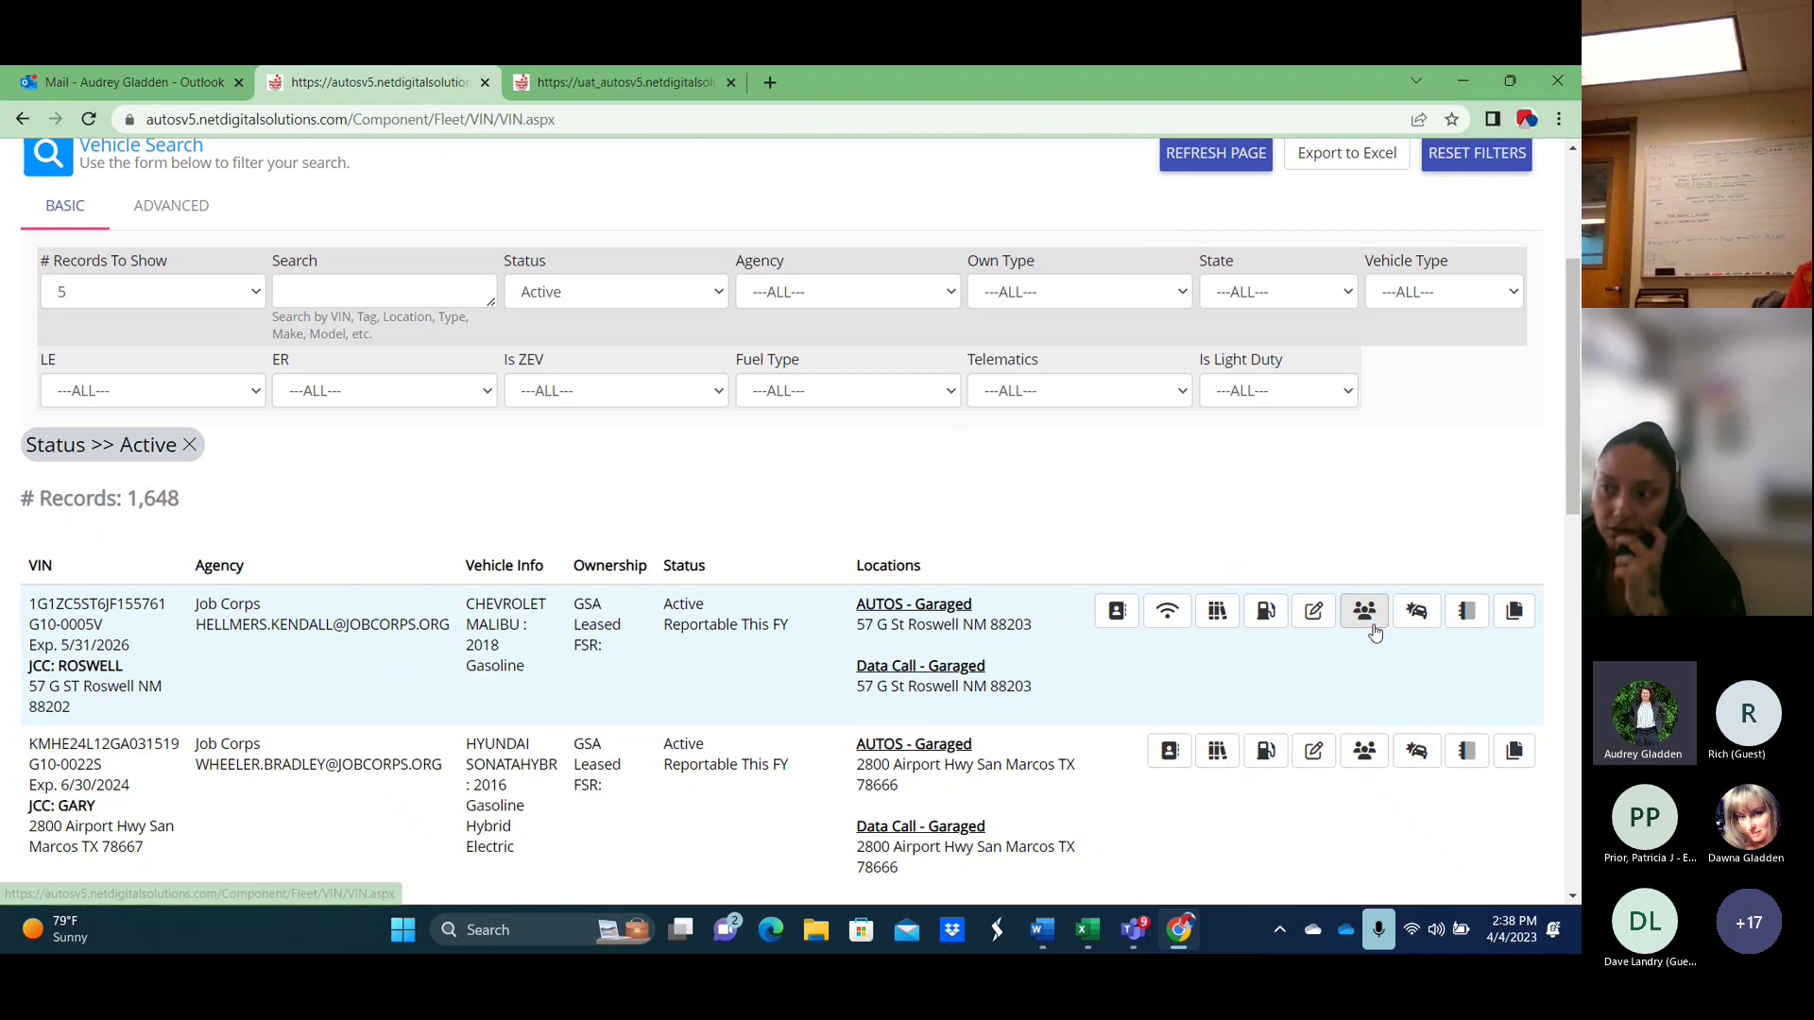
pyautogui.click(1370, 619)
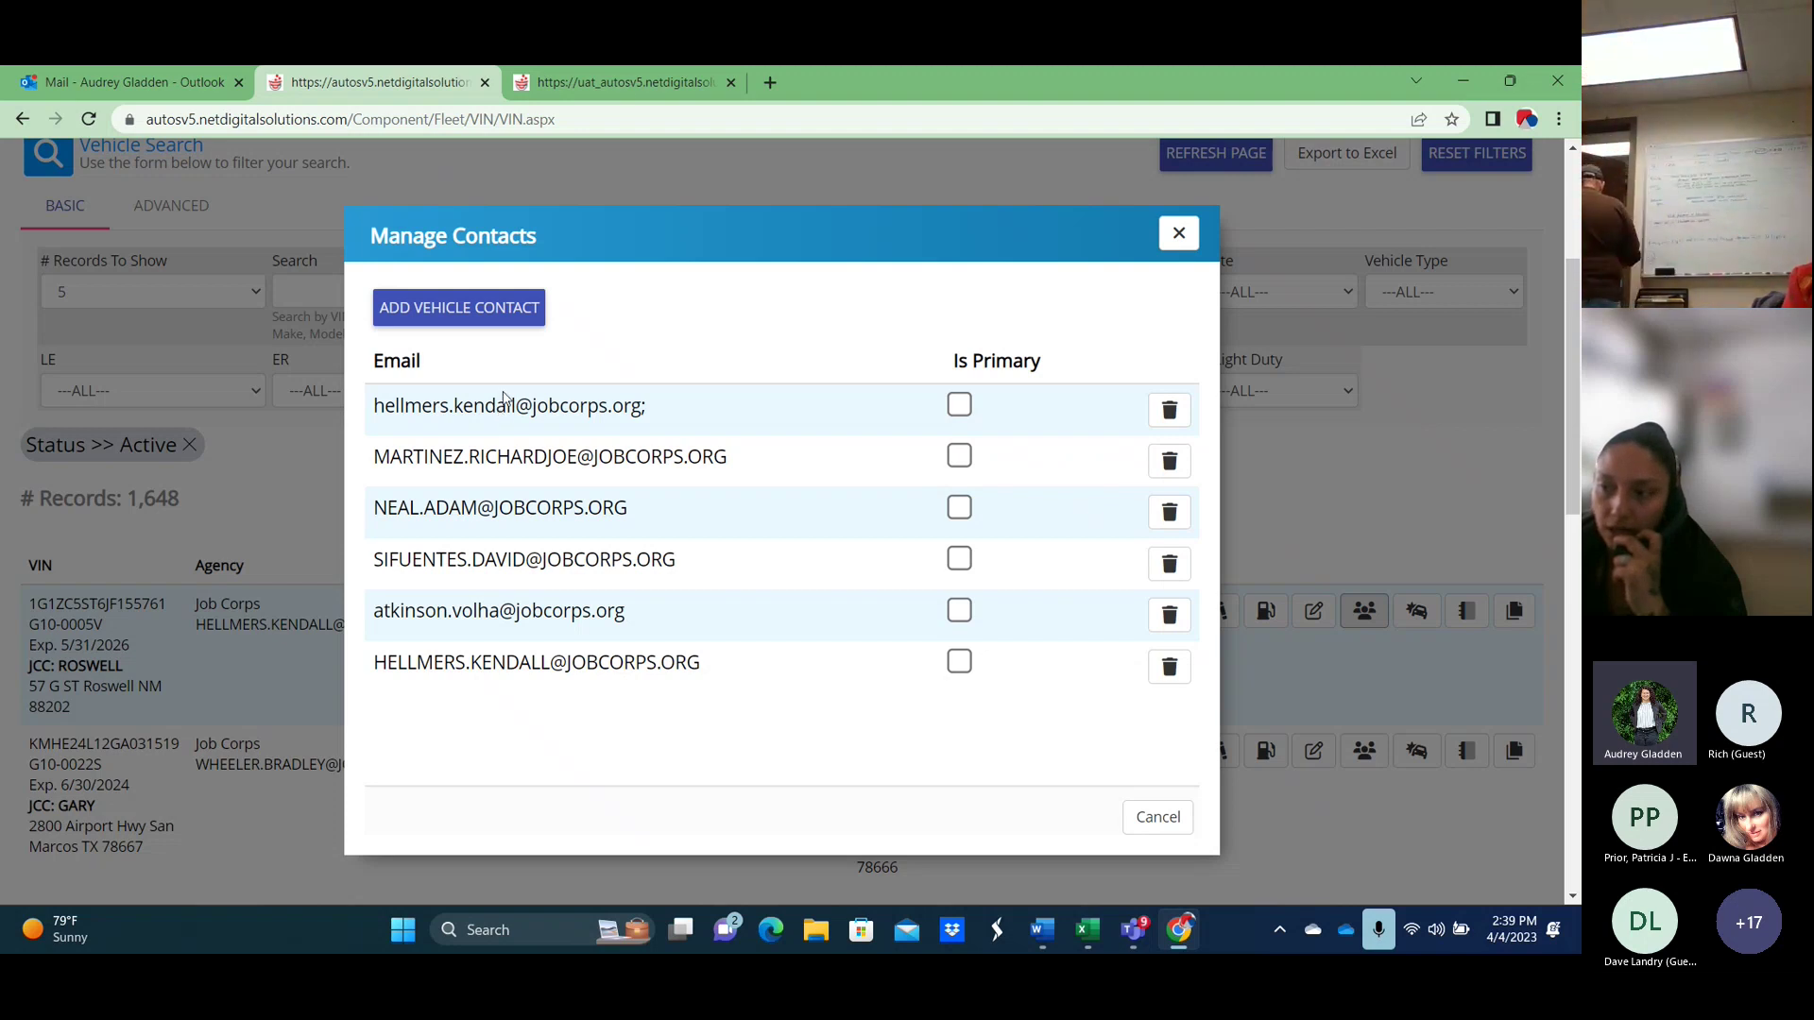
pyautogui.moveTo(659, 246); pyautogui.dragTo(1023, 244)
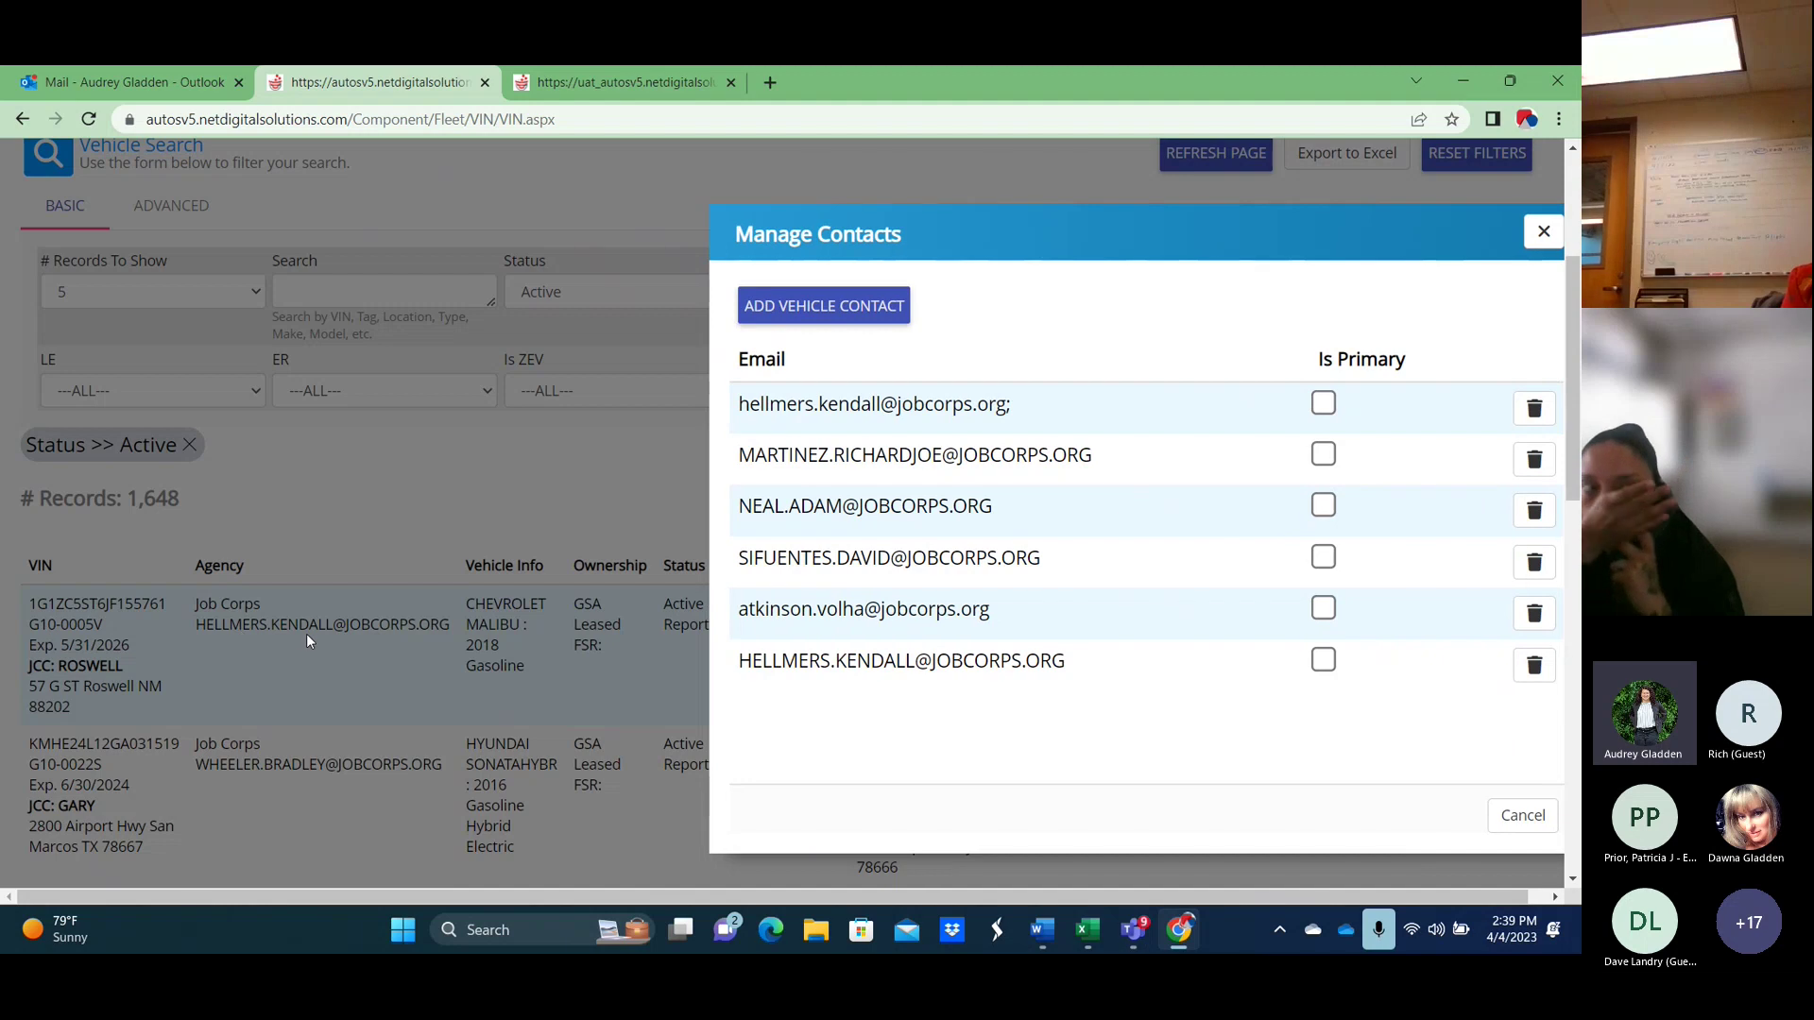
pyautogui.moveTo(1086, 235); pyautogui.dragTo(734, 260)
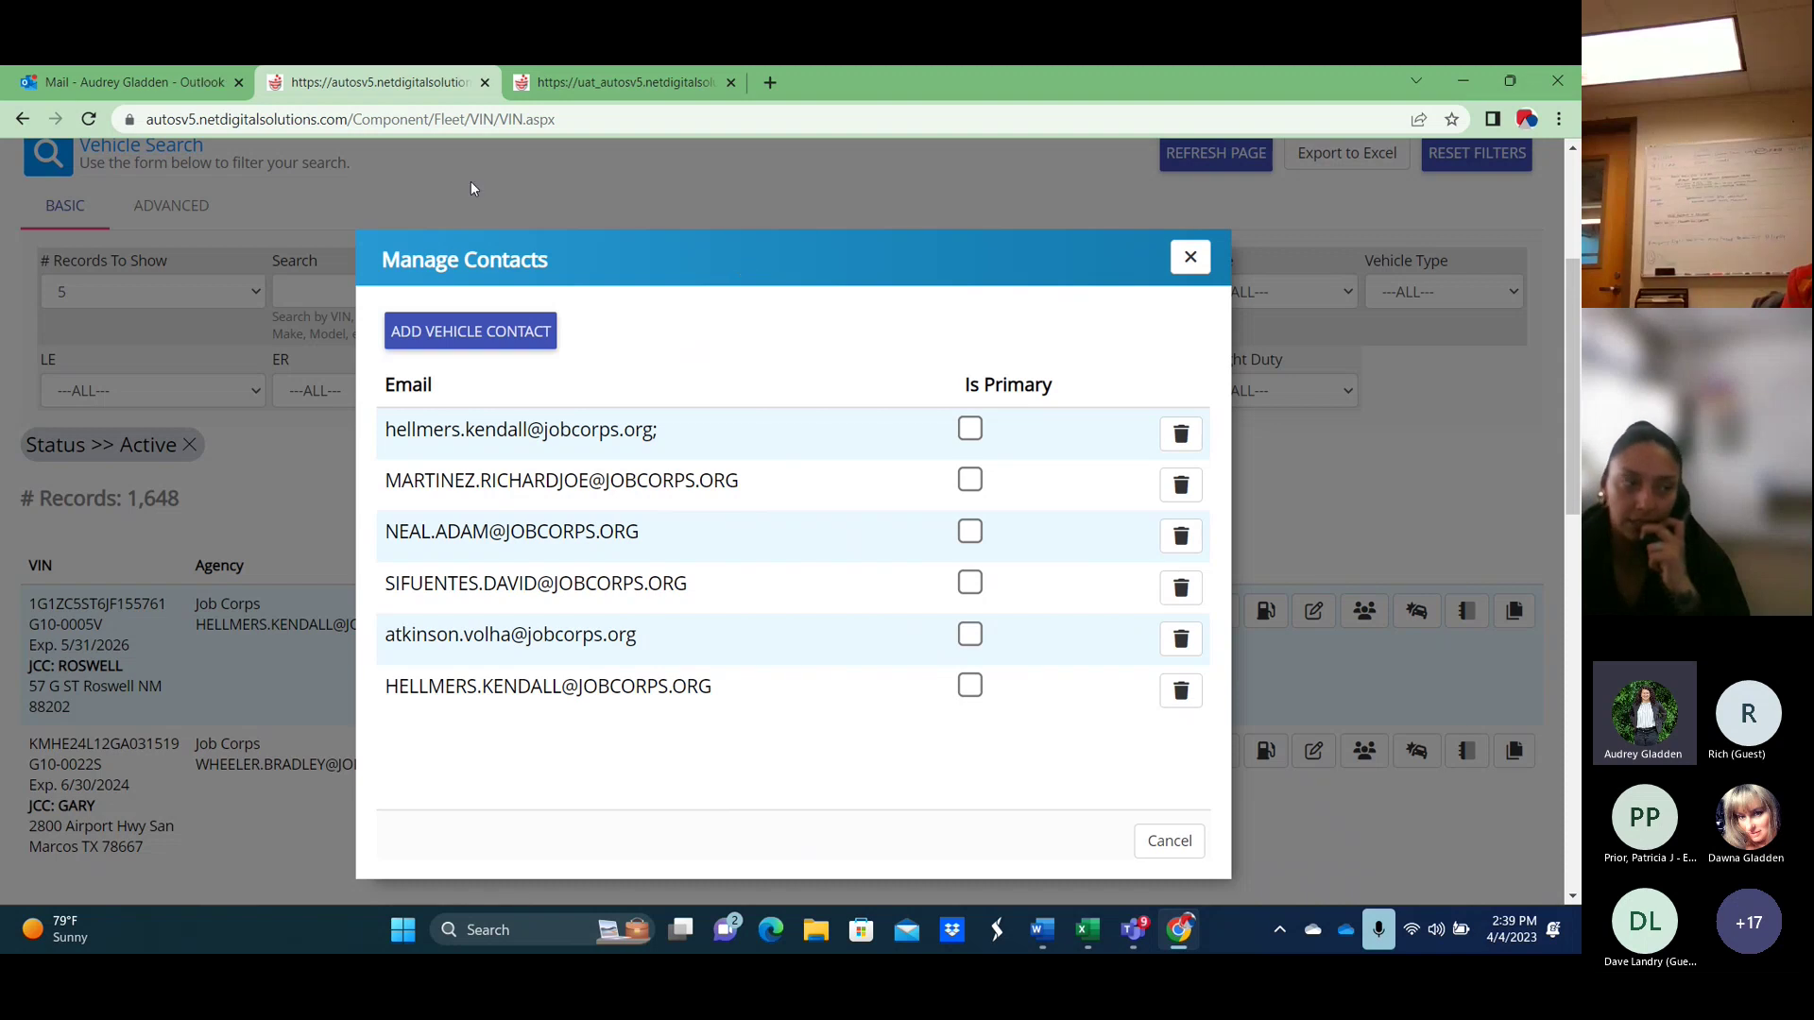
pyautogui.click(238, 82)
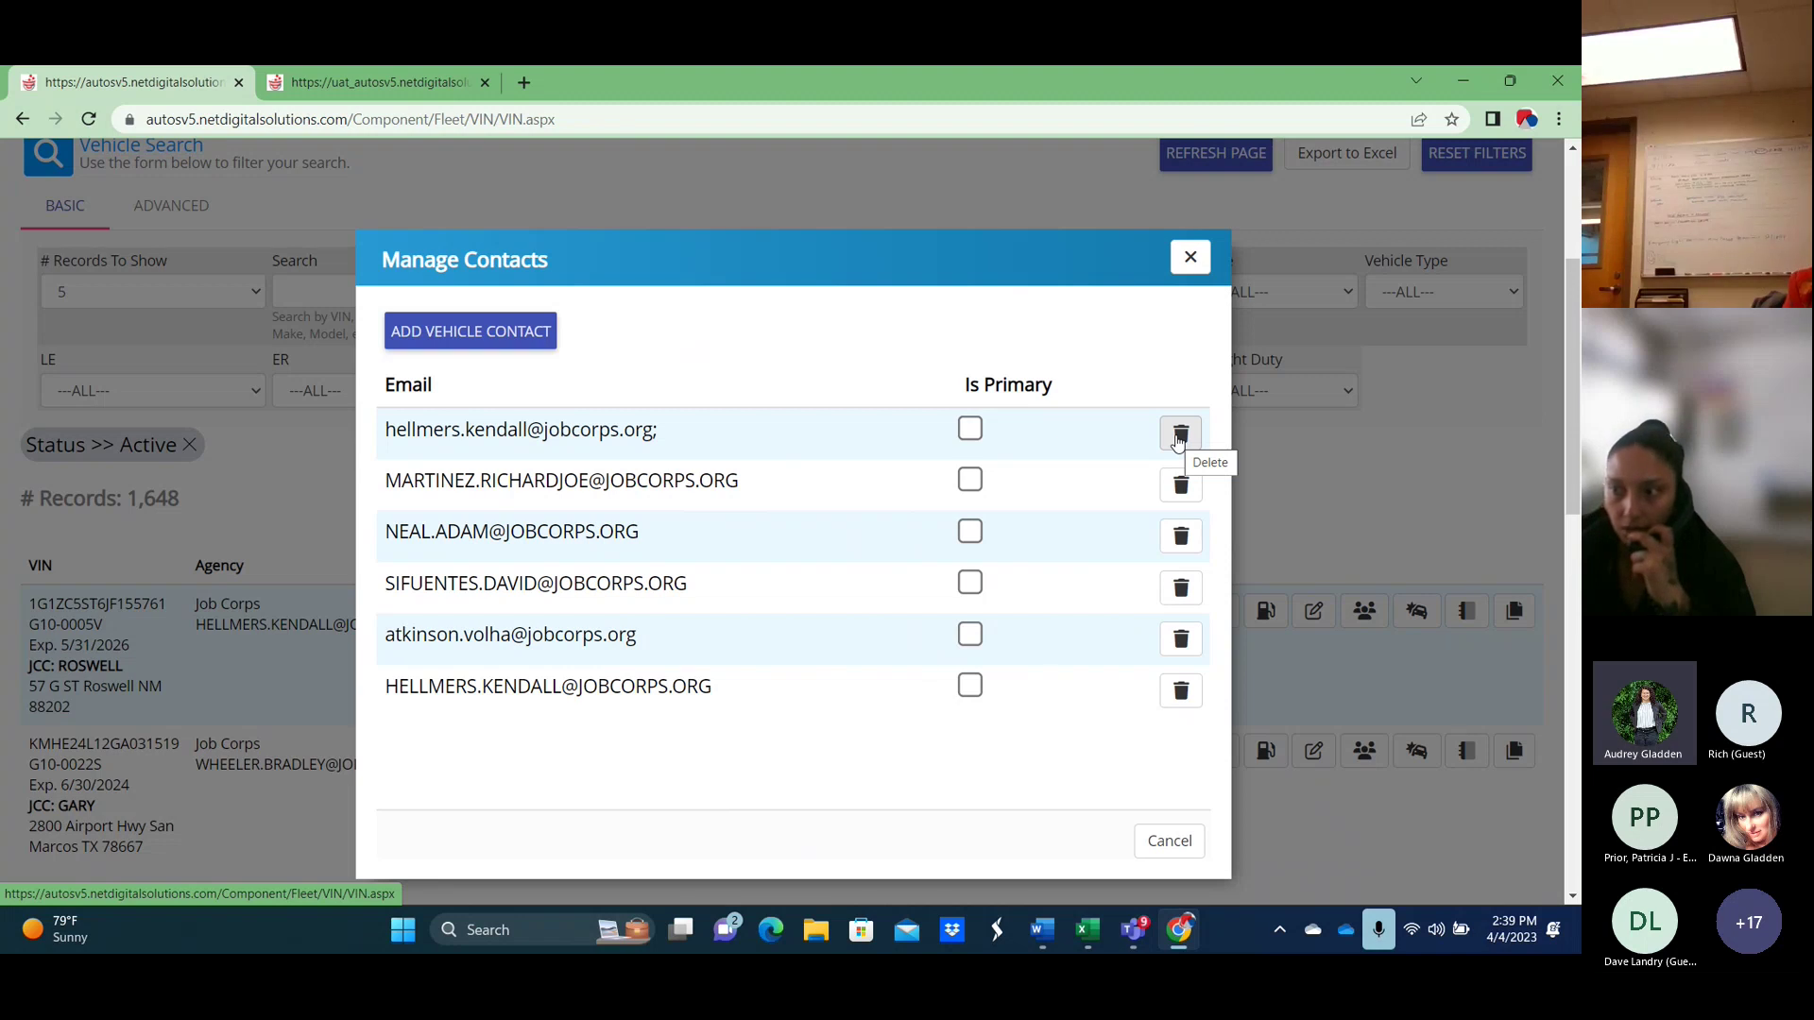
pyautogui.click(1192, 257)
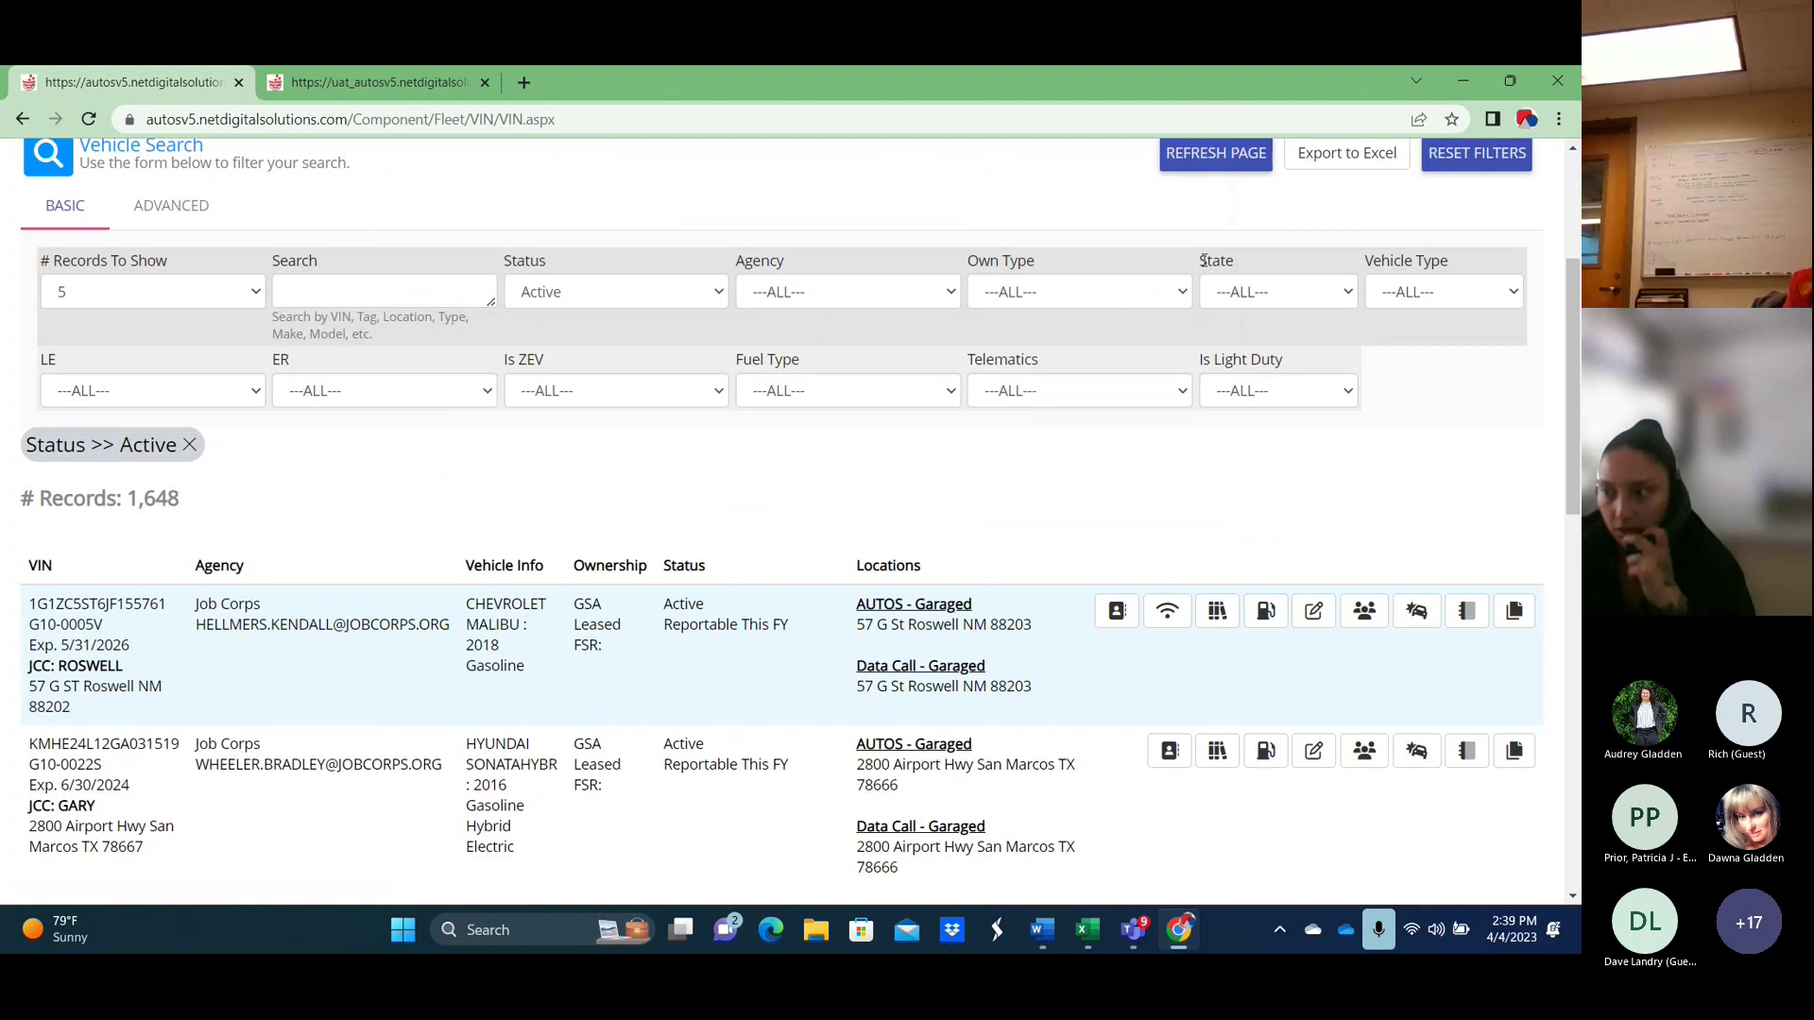
# Show the form for adding vehicle contacts to the first vehicle and close it without entering any e-mail addresses.
pyautogui.click(1364, 610)
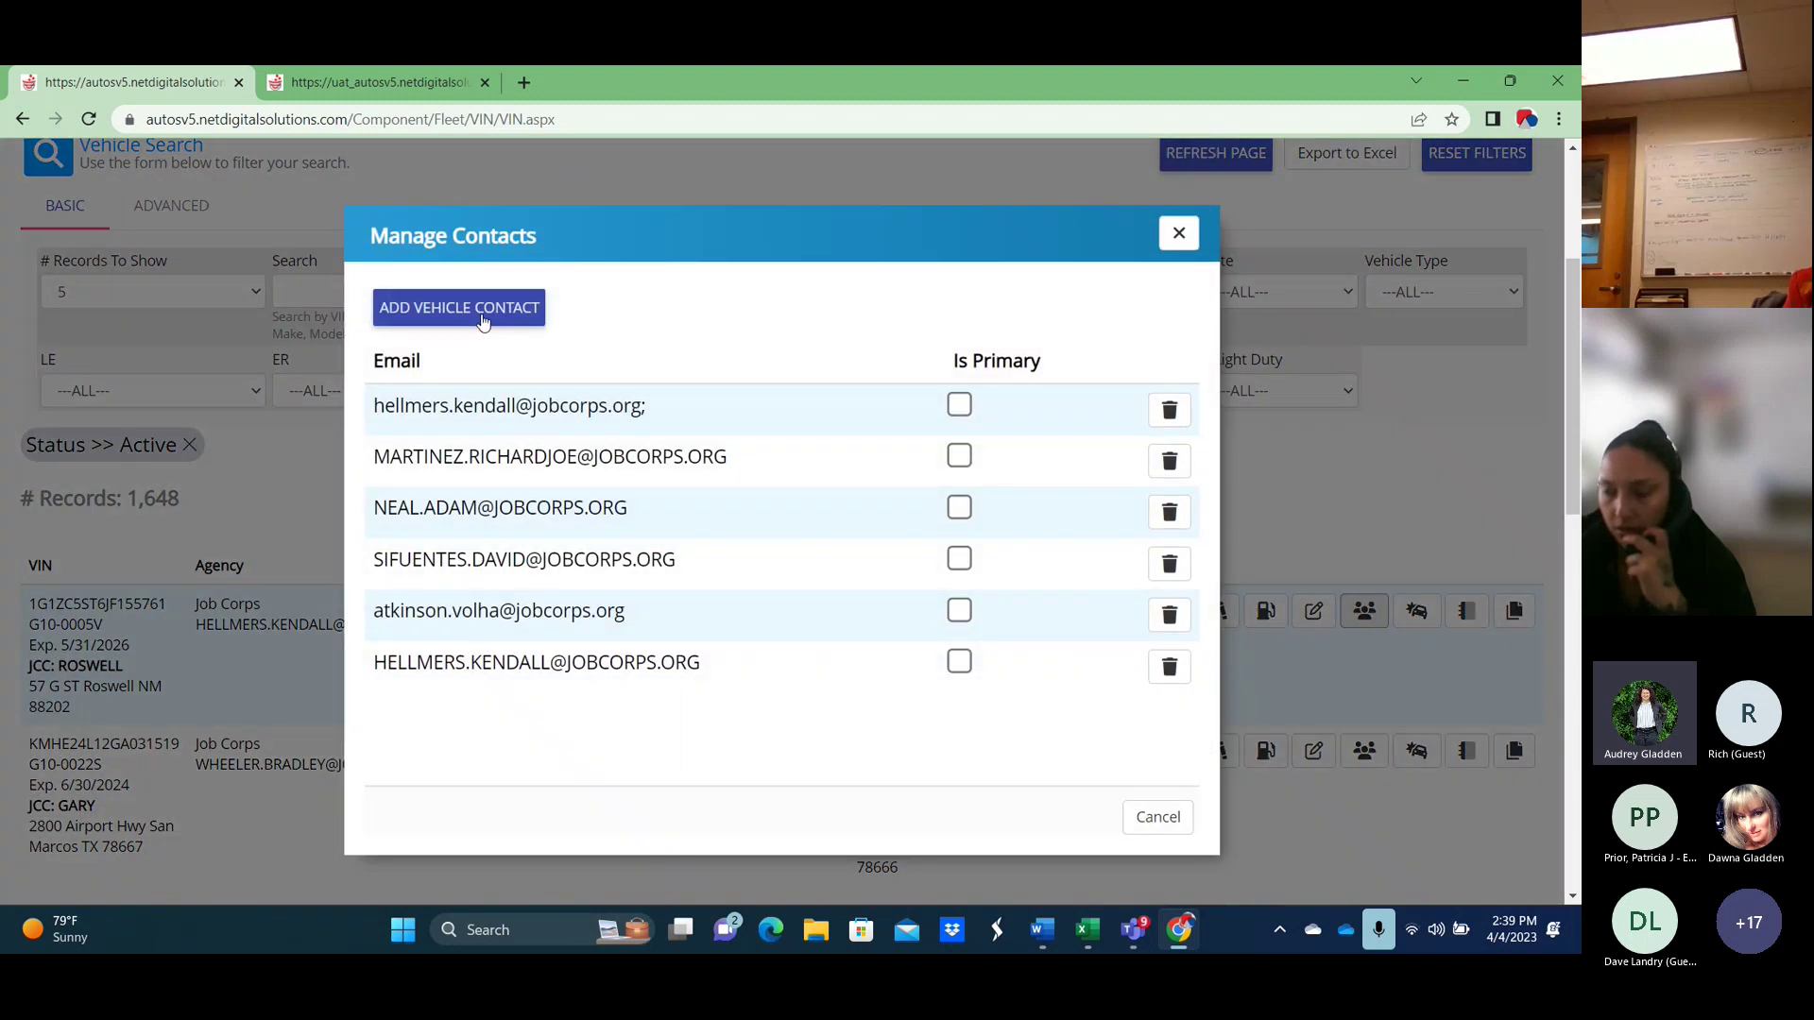
pyautogui.click(482, 314)
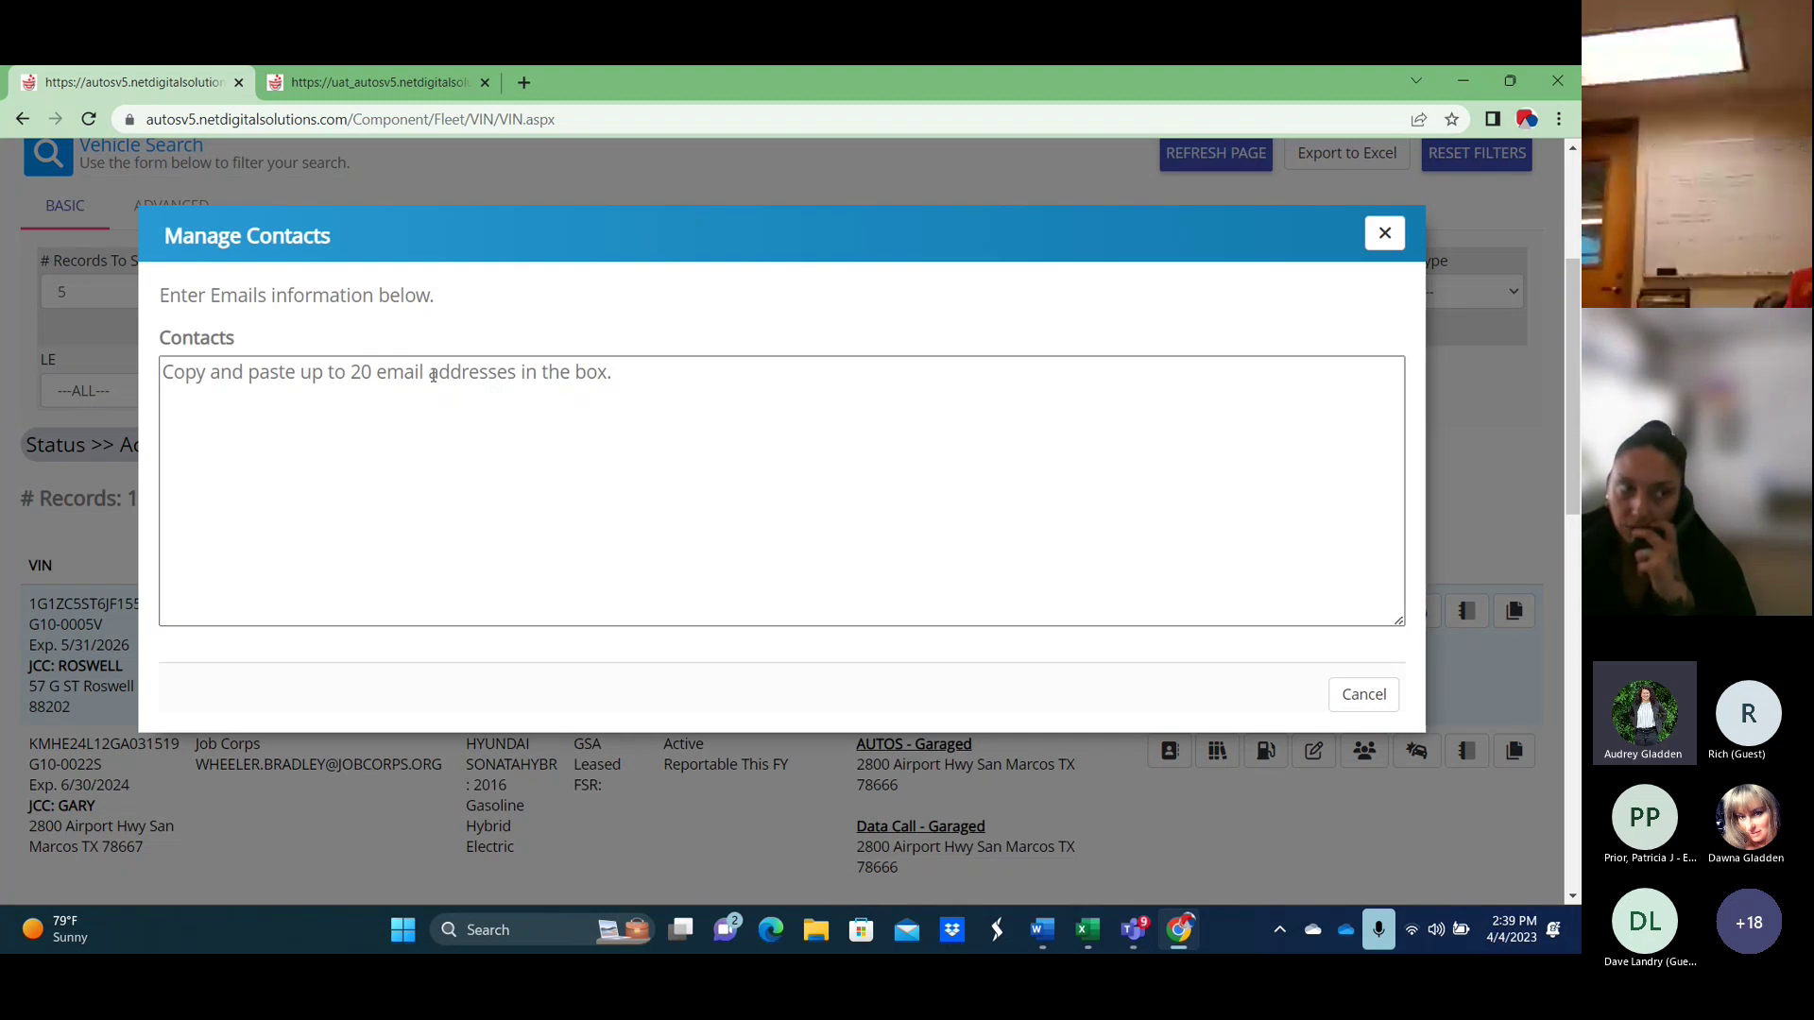
pyautogui.click(1385, 234)
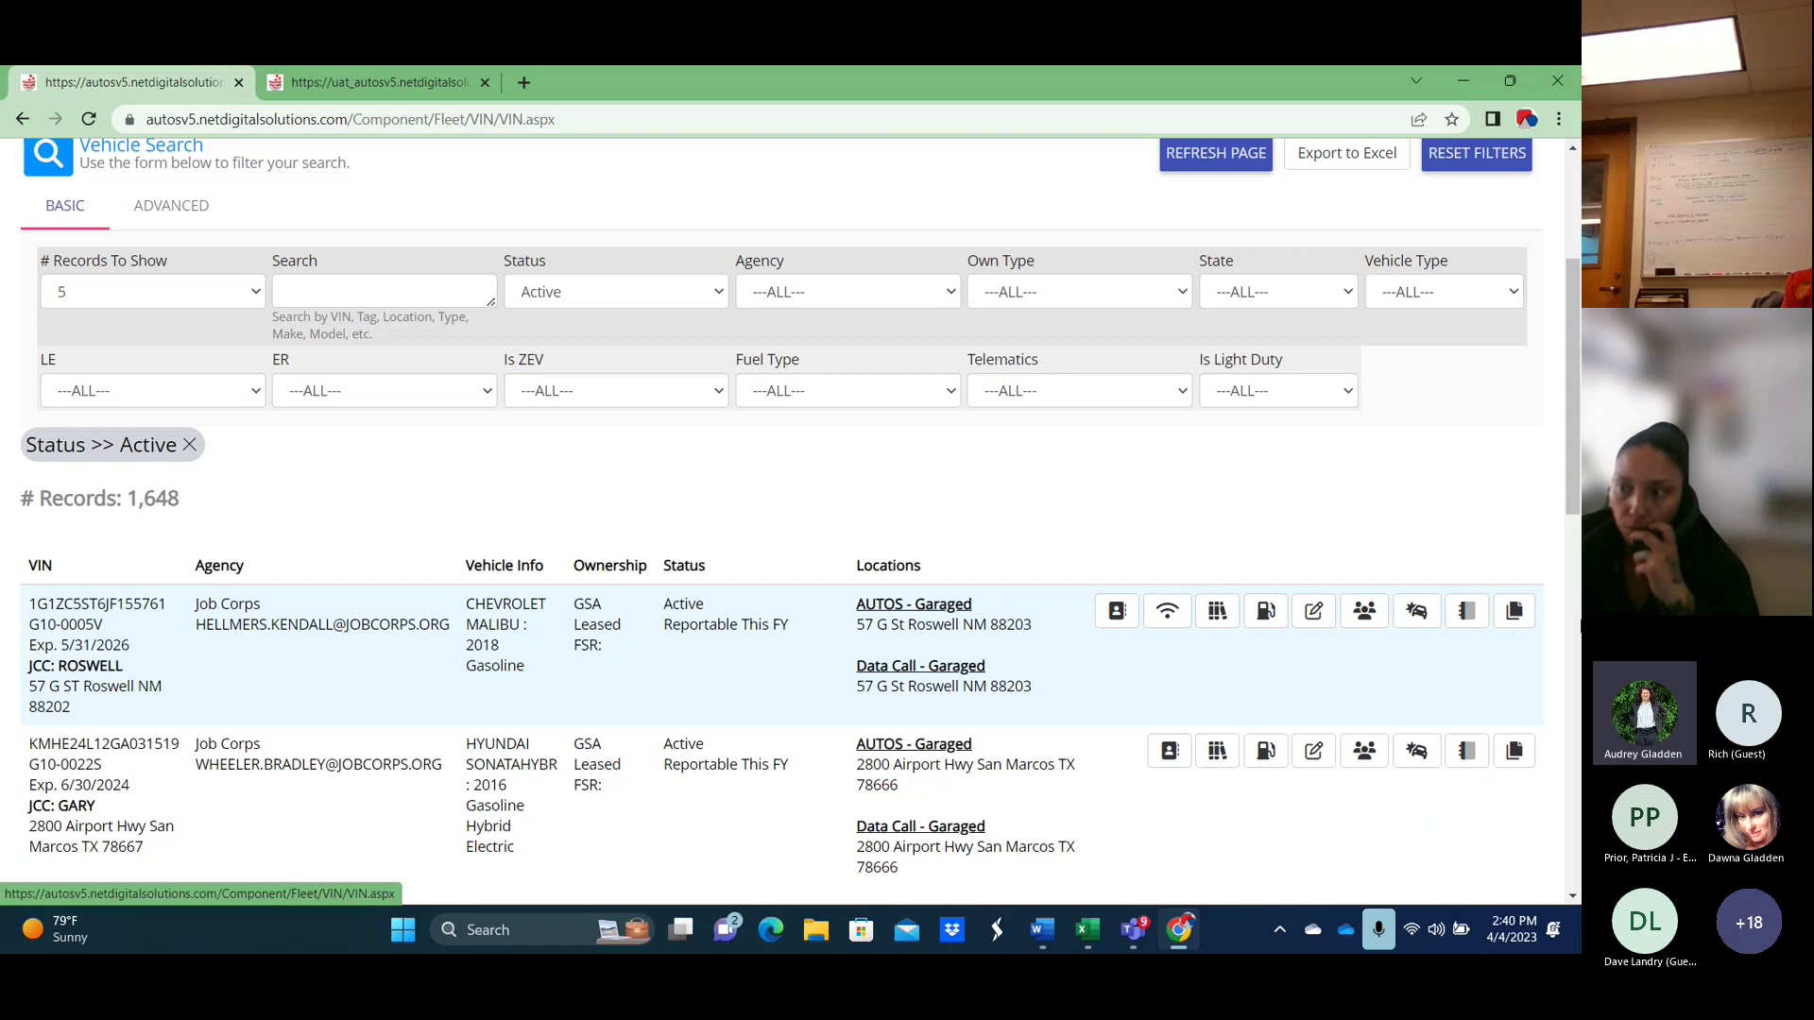
# Look over the Vehicle Search filters and the listed vehicles with their agency contacts, status and garaged locations.
pyautogui.click(1522, 615)
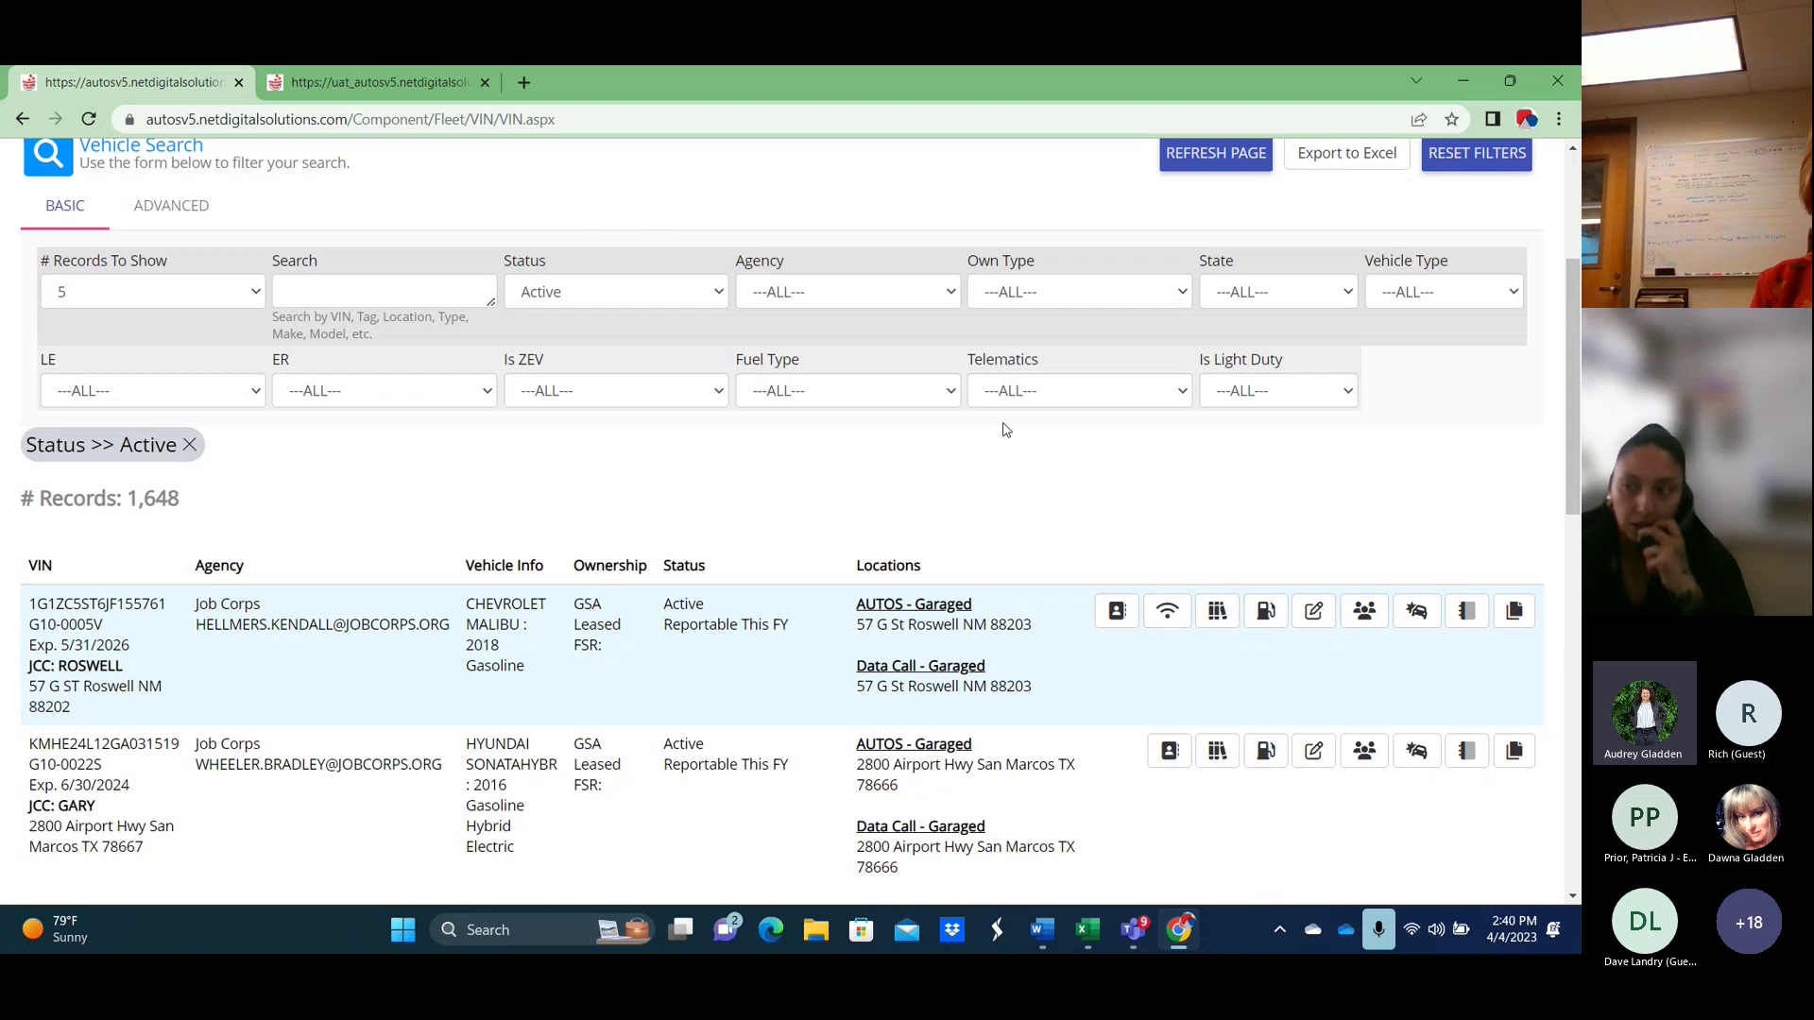
pyautogui.scroll(3, 551, 555)
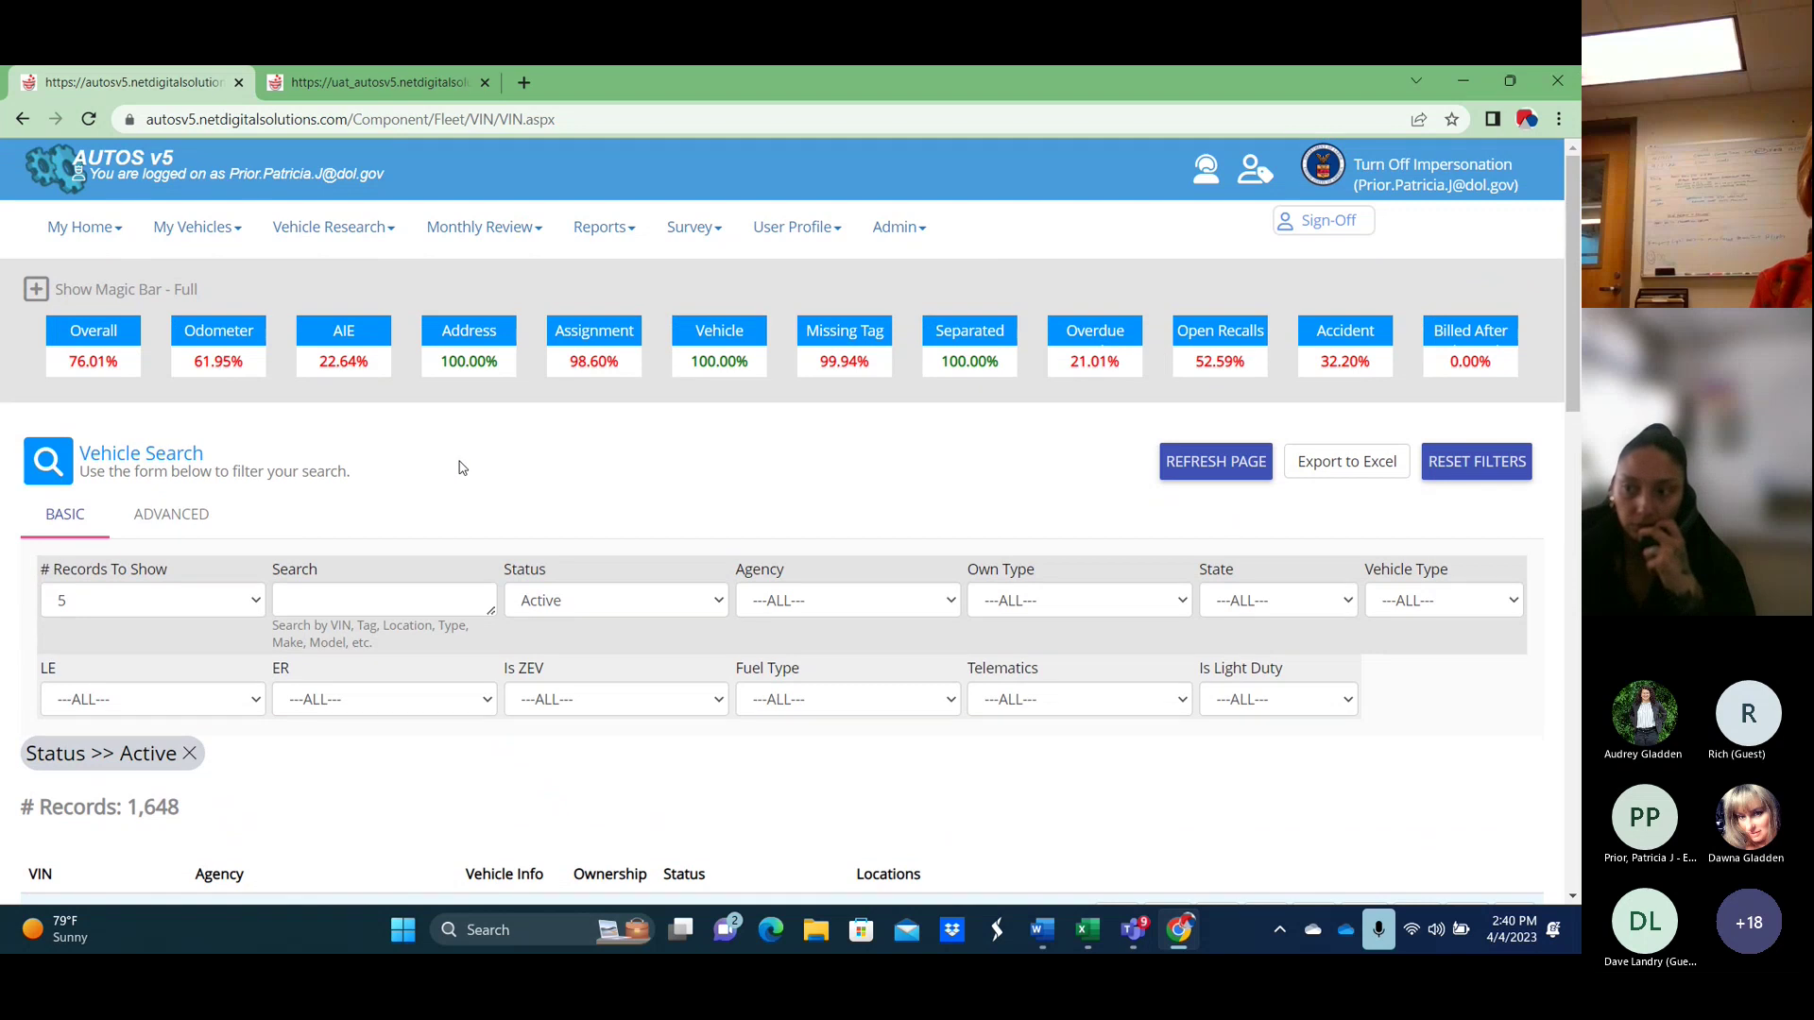
pyautogui.scroll(-3, 463, 469)
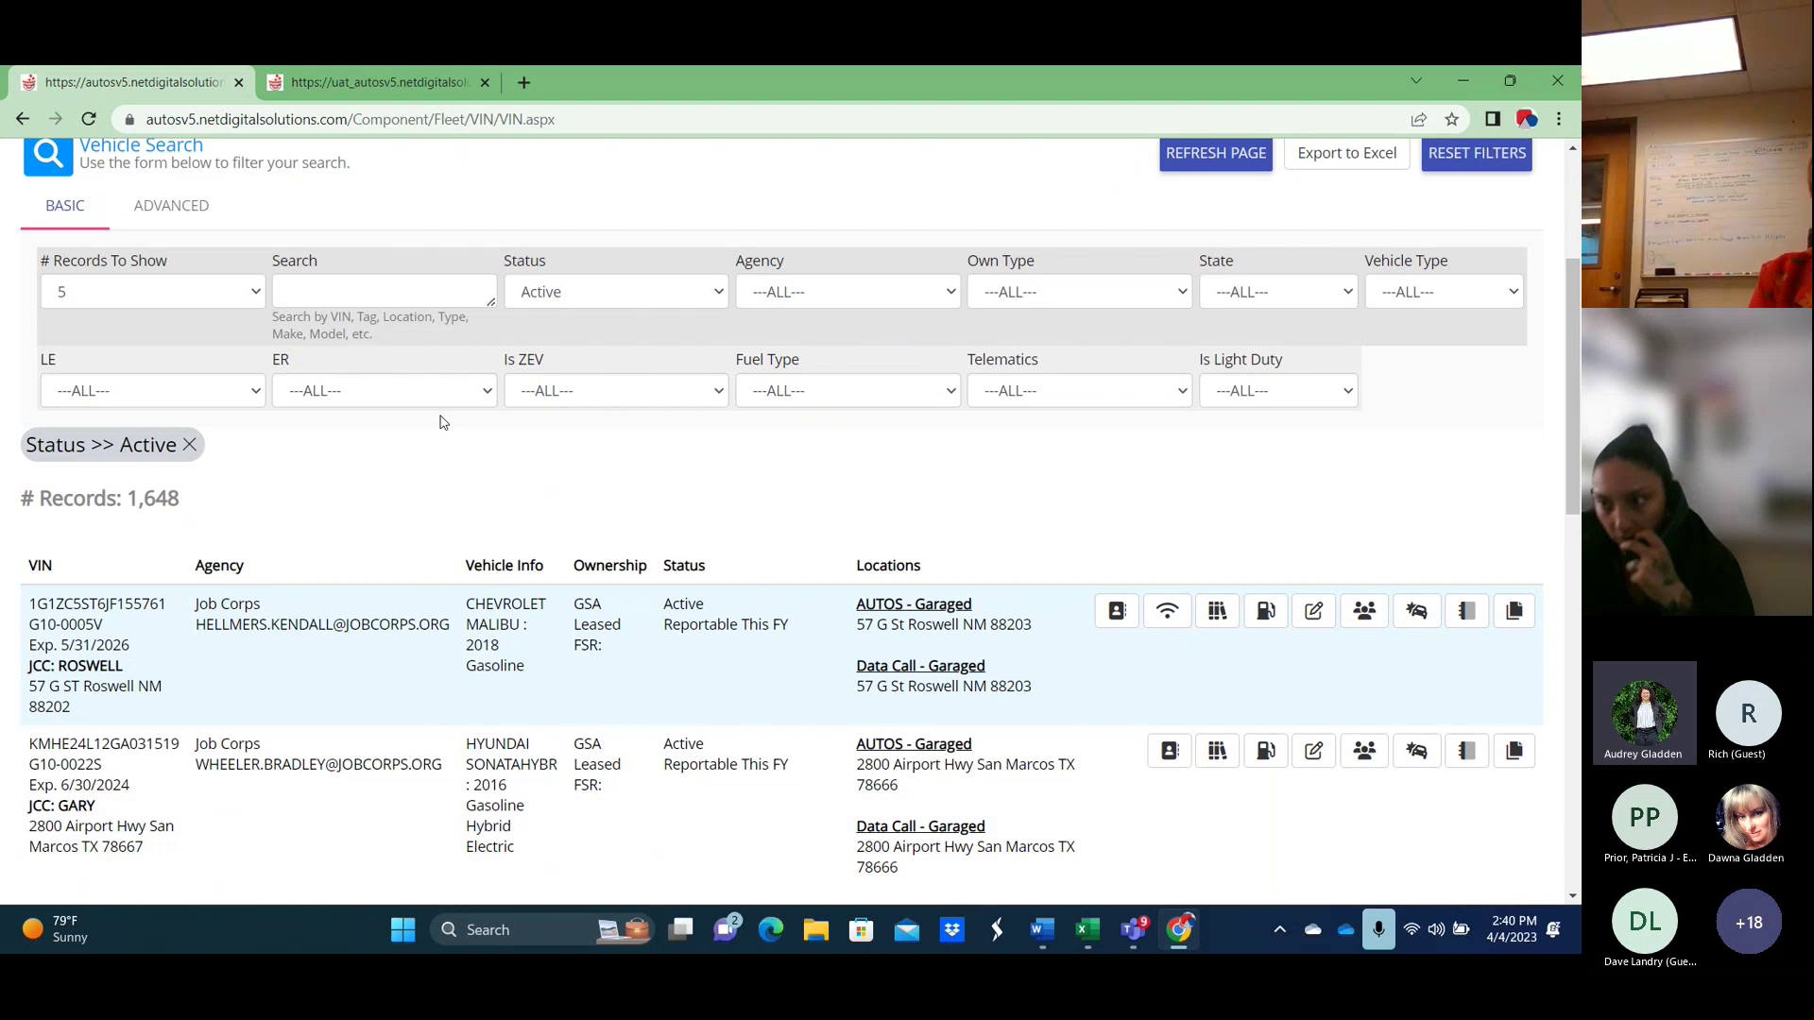
pyautogui.scroll(-2, 444, 423)
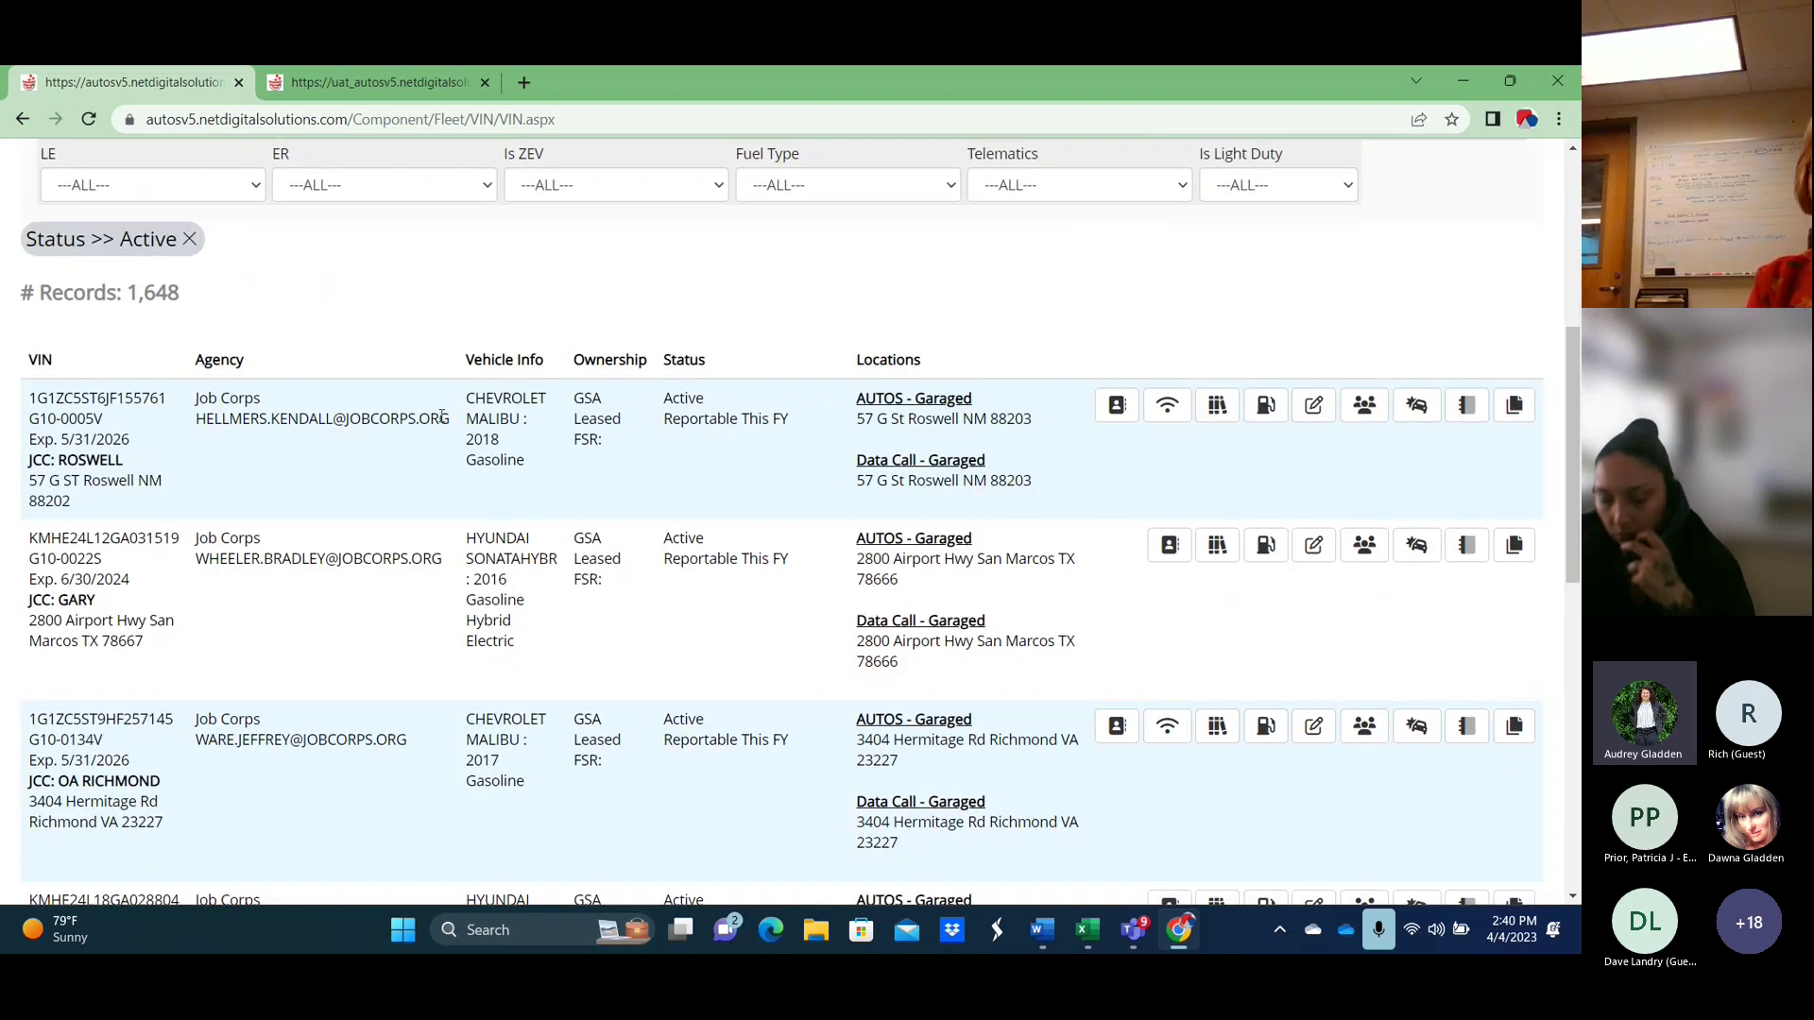
pyautogui.scroll(-1, 441, 416)
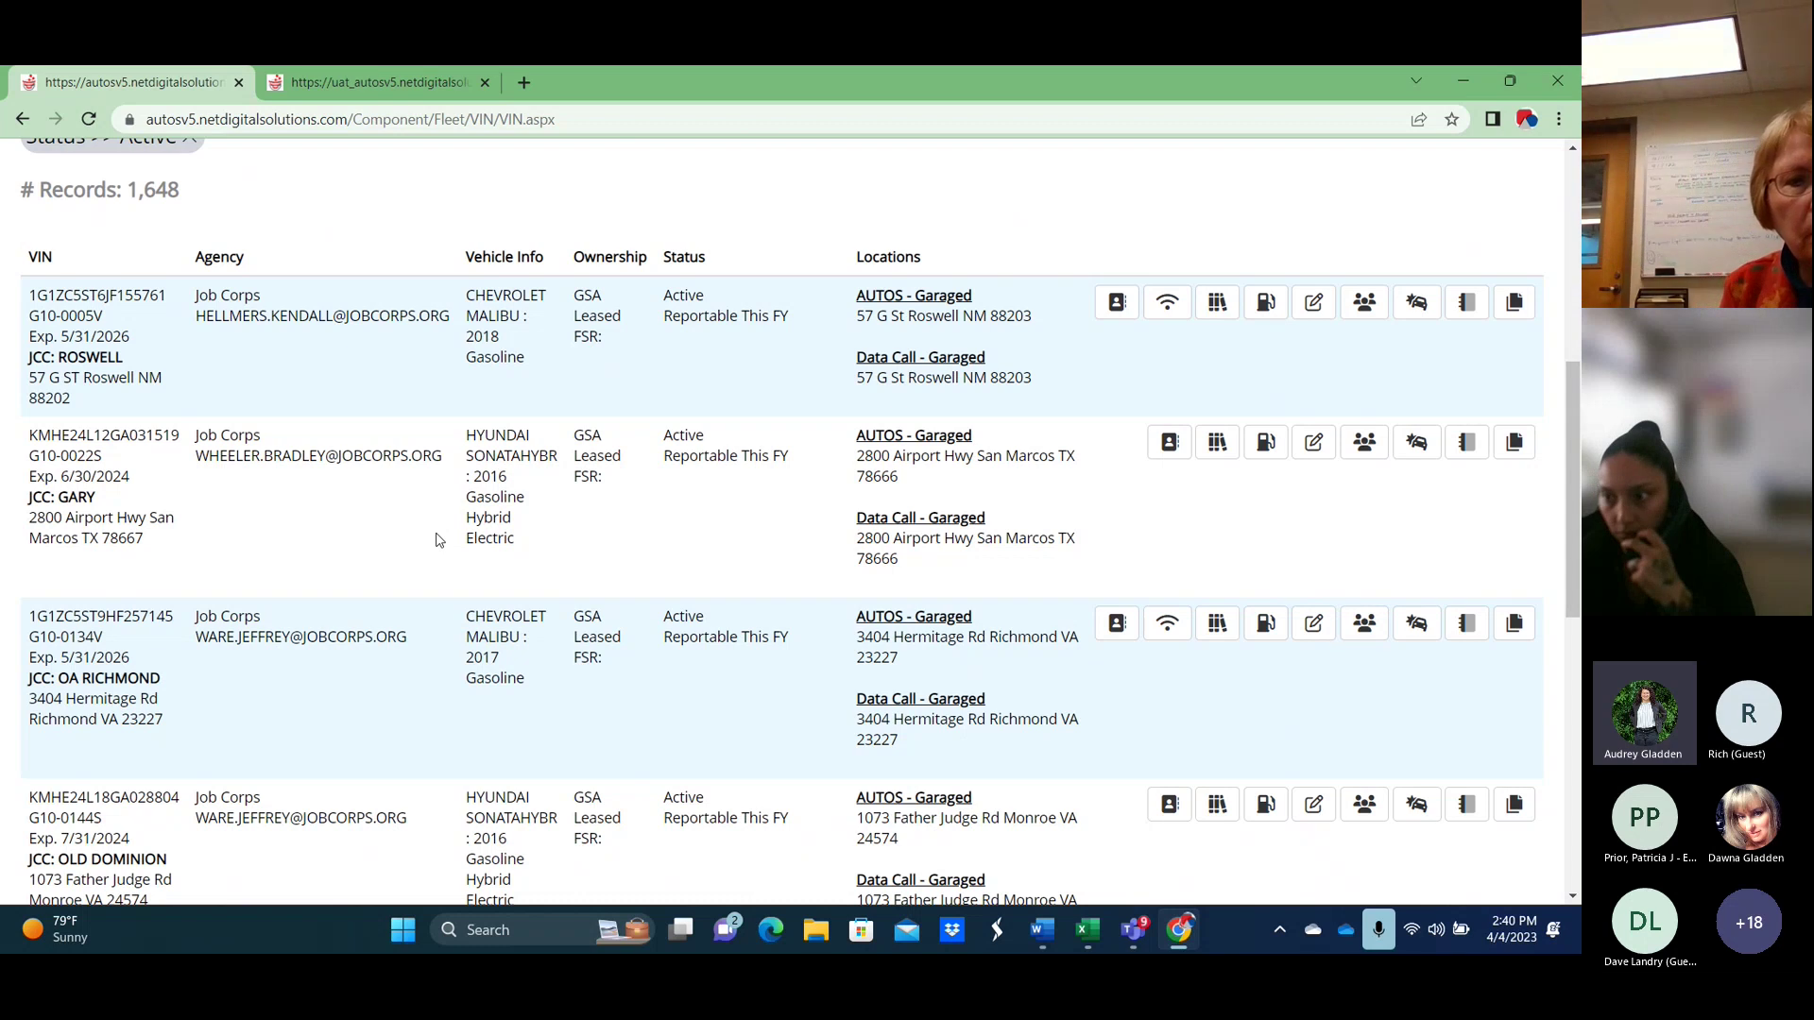
pyautogui.scroll(2, 439, 544)
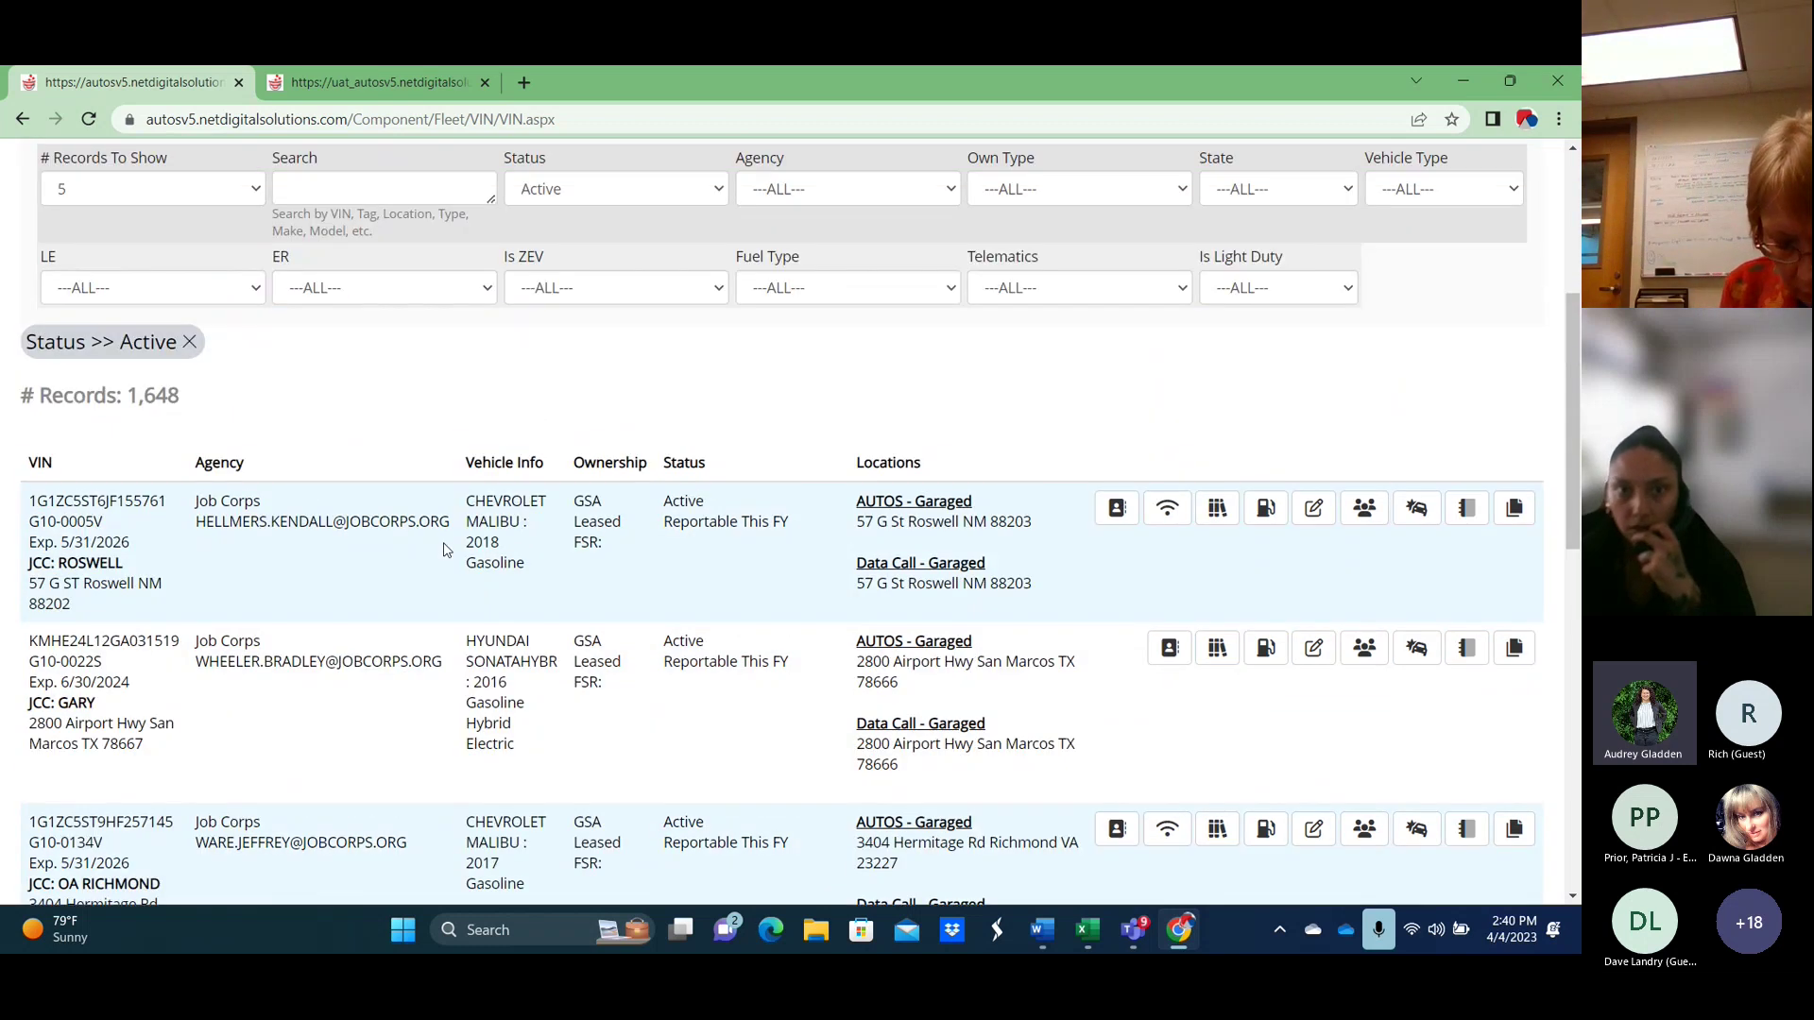
pyautogui.scroll(3, 444, 550)
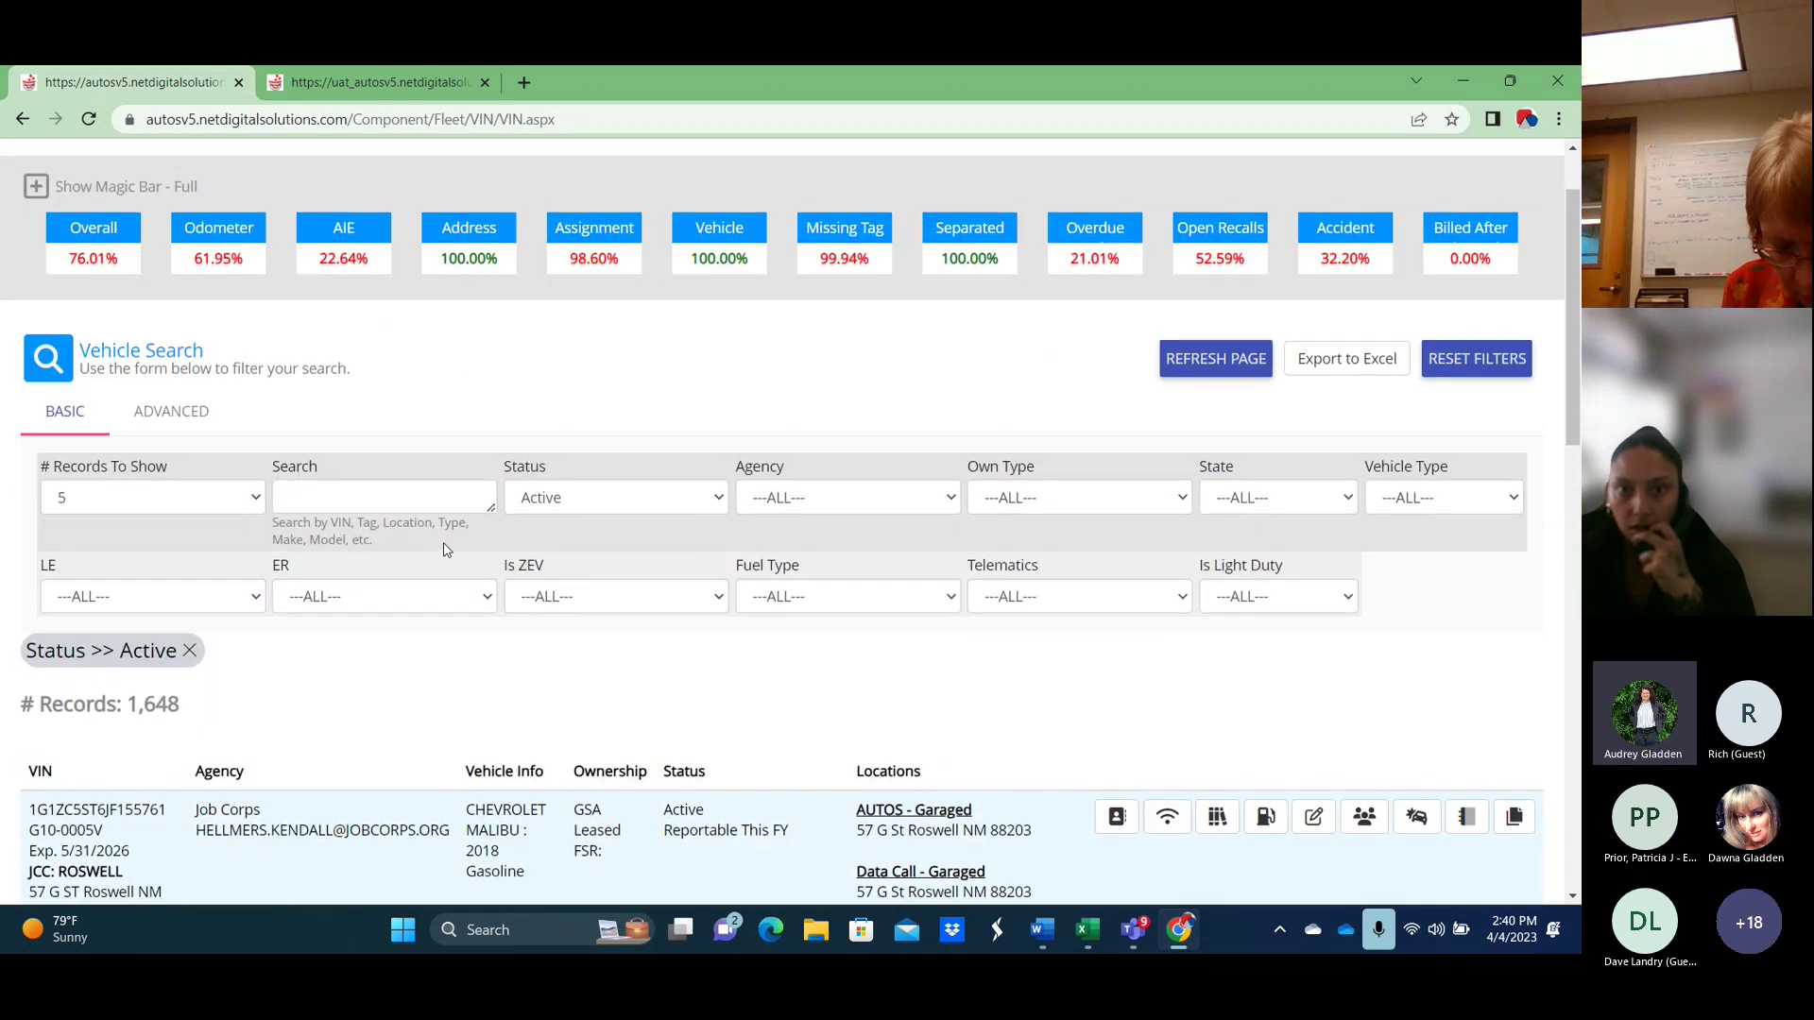
pyautogui.scroll(-2, 437, 567)
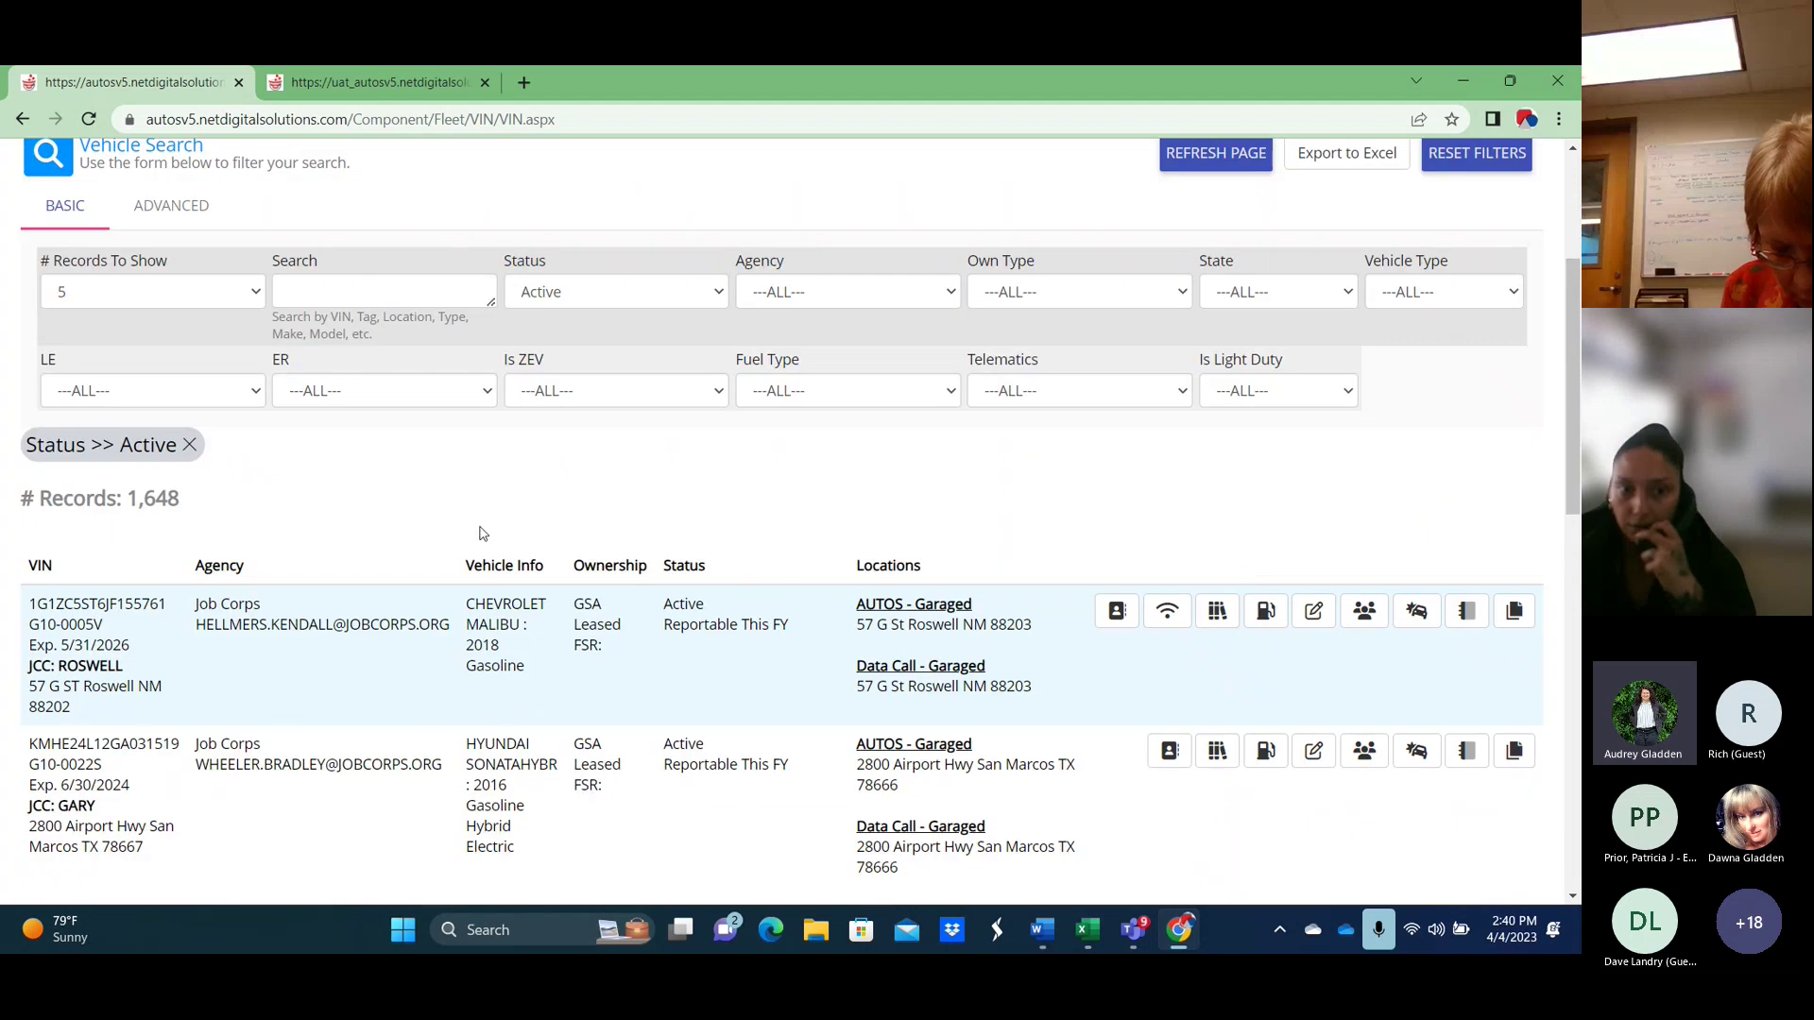
pyautogui.scroll(1, 448, 524)
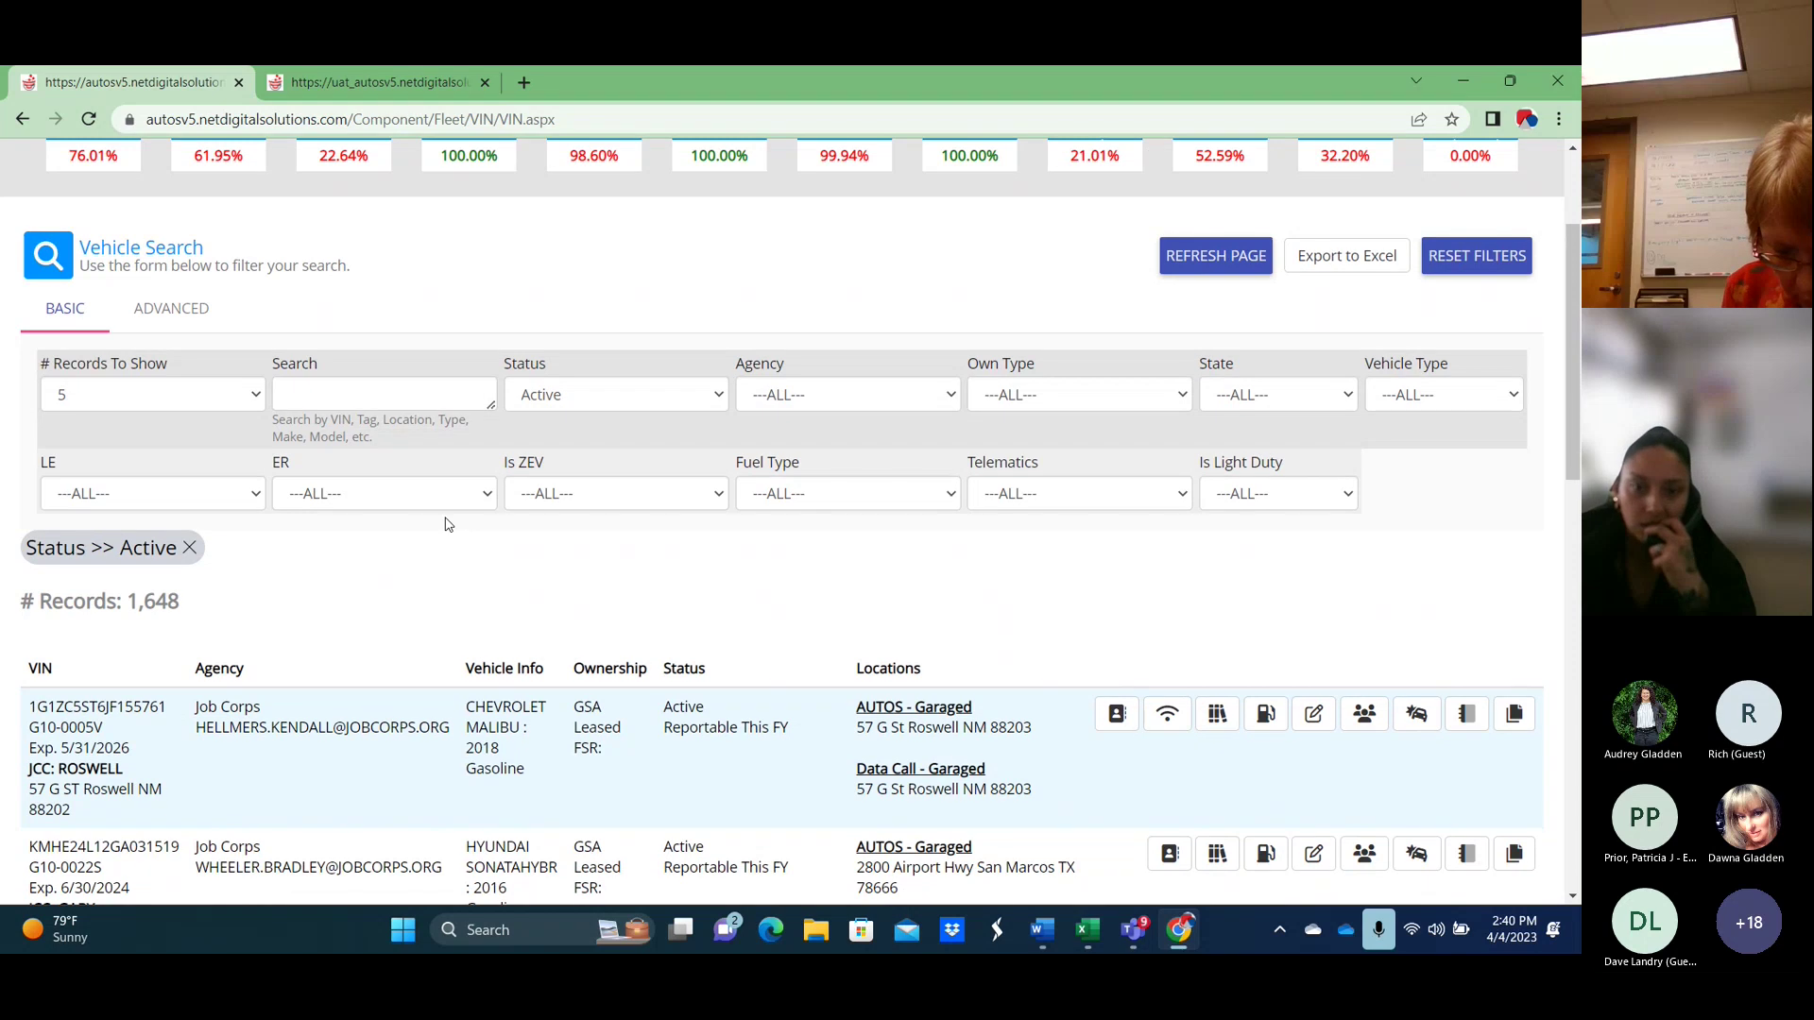
pyautogui.scroll(2, 535, 494)
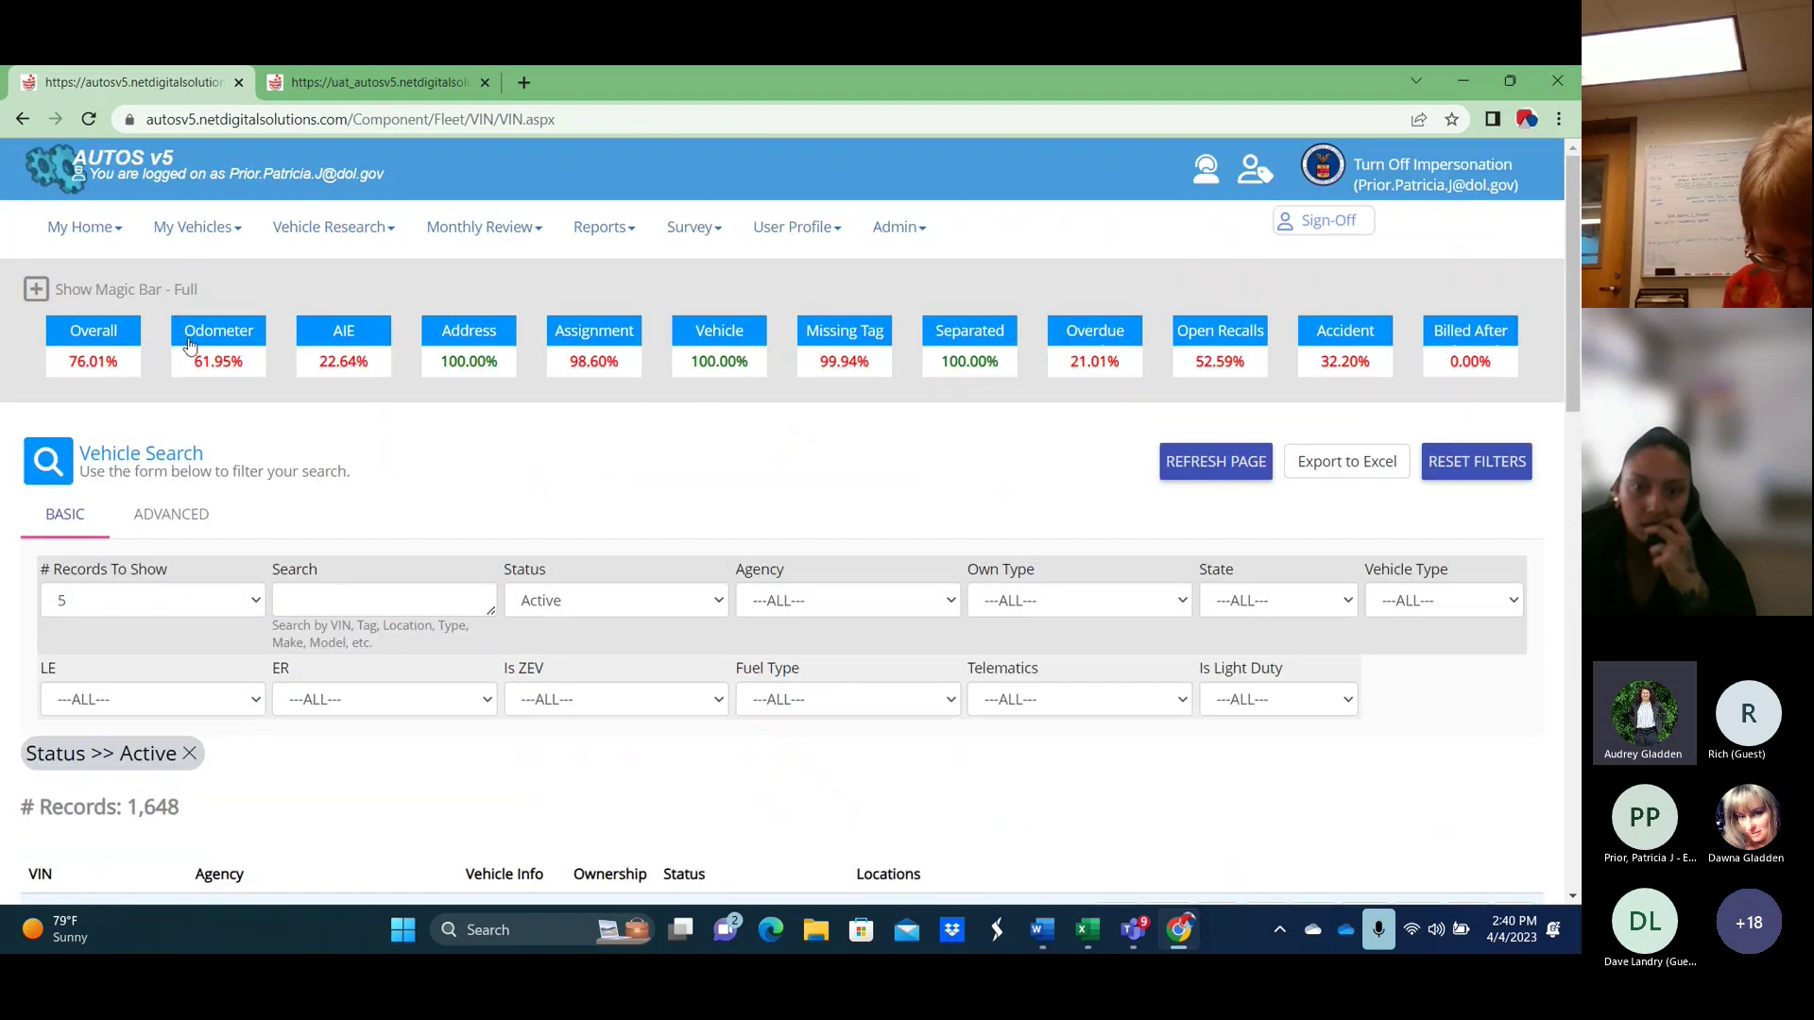
# Expand the full Magic Bar, open the Monthly Ending Odometer Review, dismiss its tool tip and view the monthly readings.
pyautogui.click(272, 298)
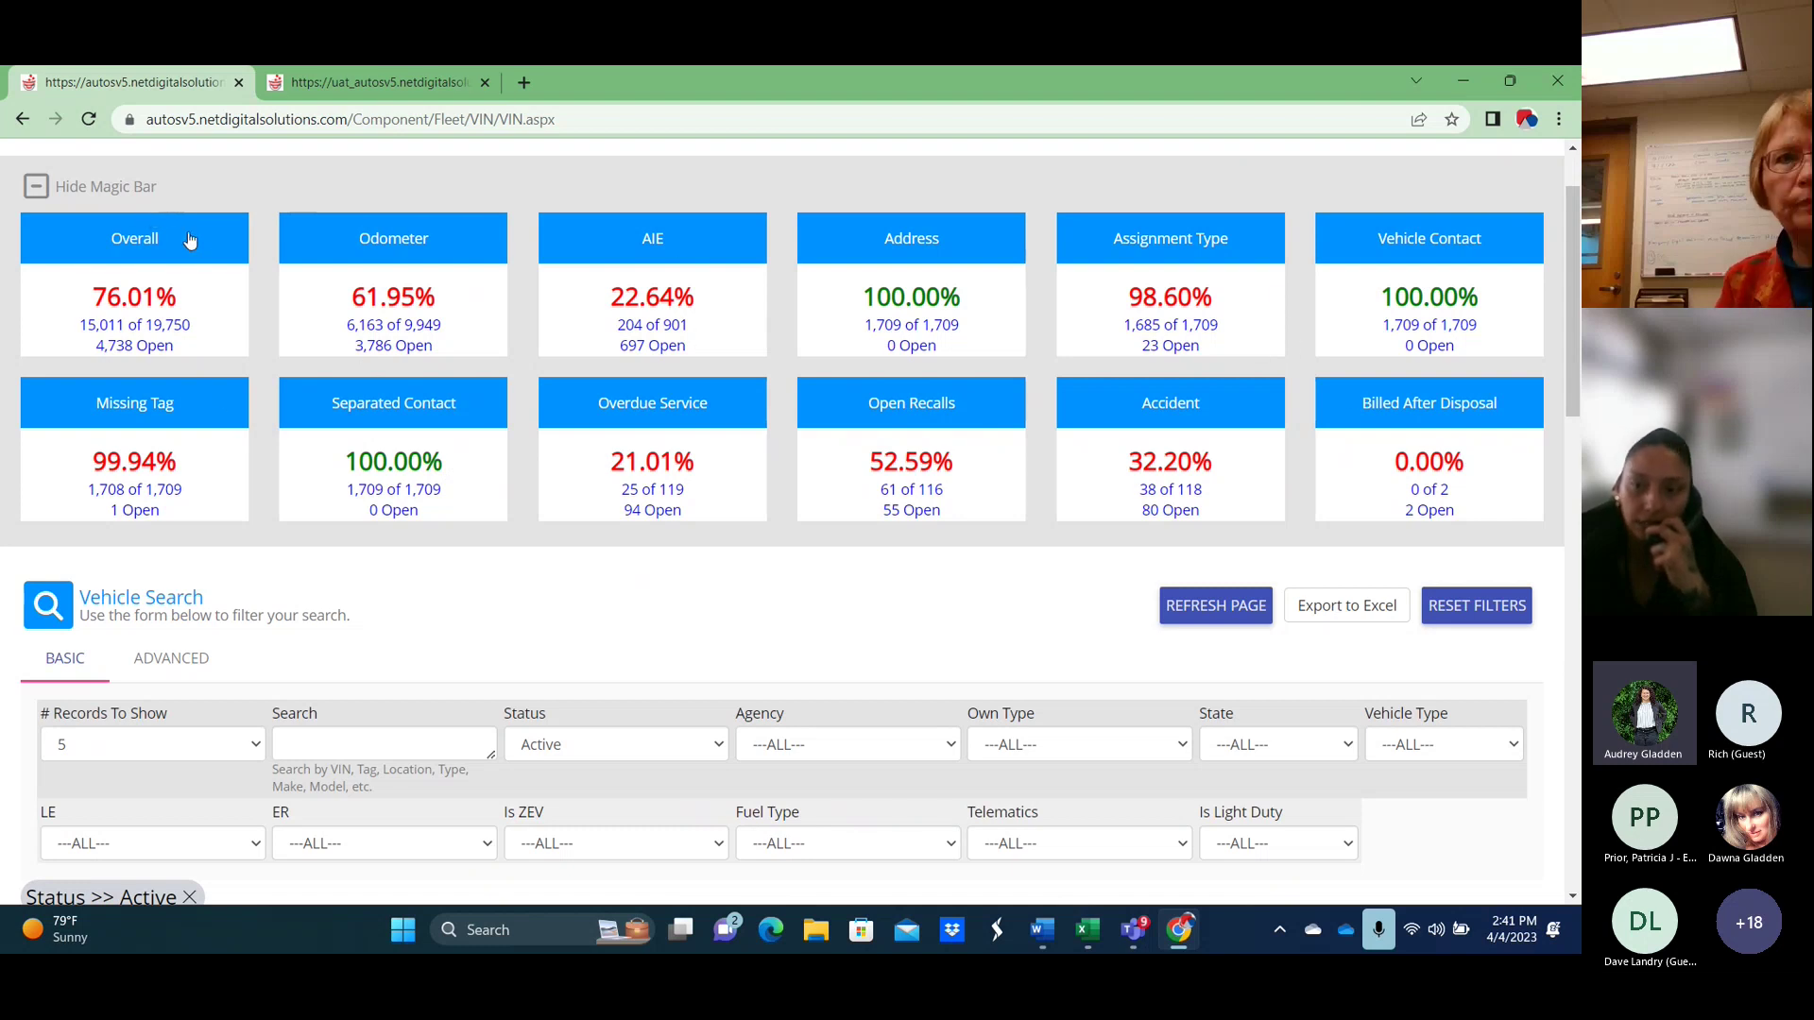
pyautogui.moveTo(214, 249)
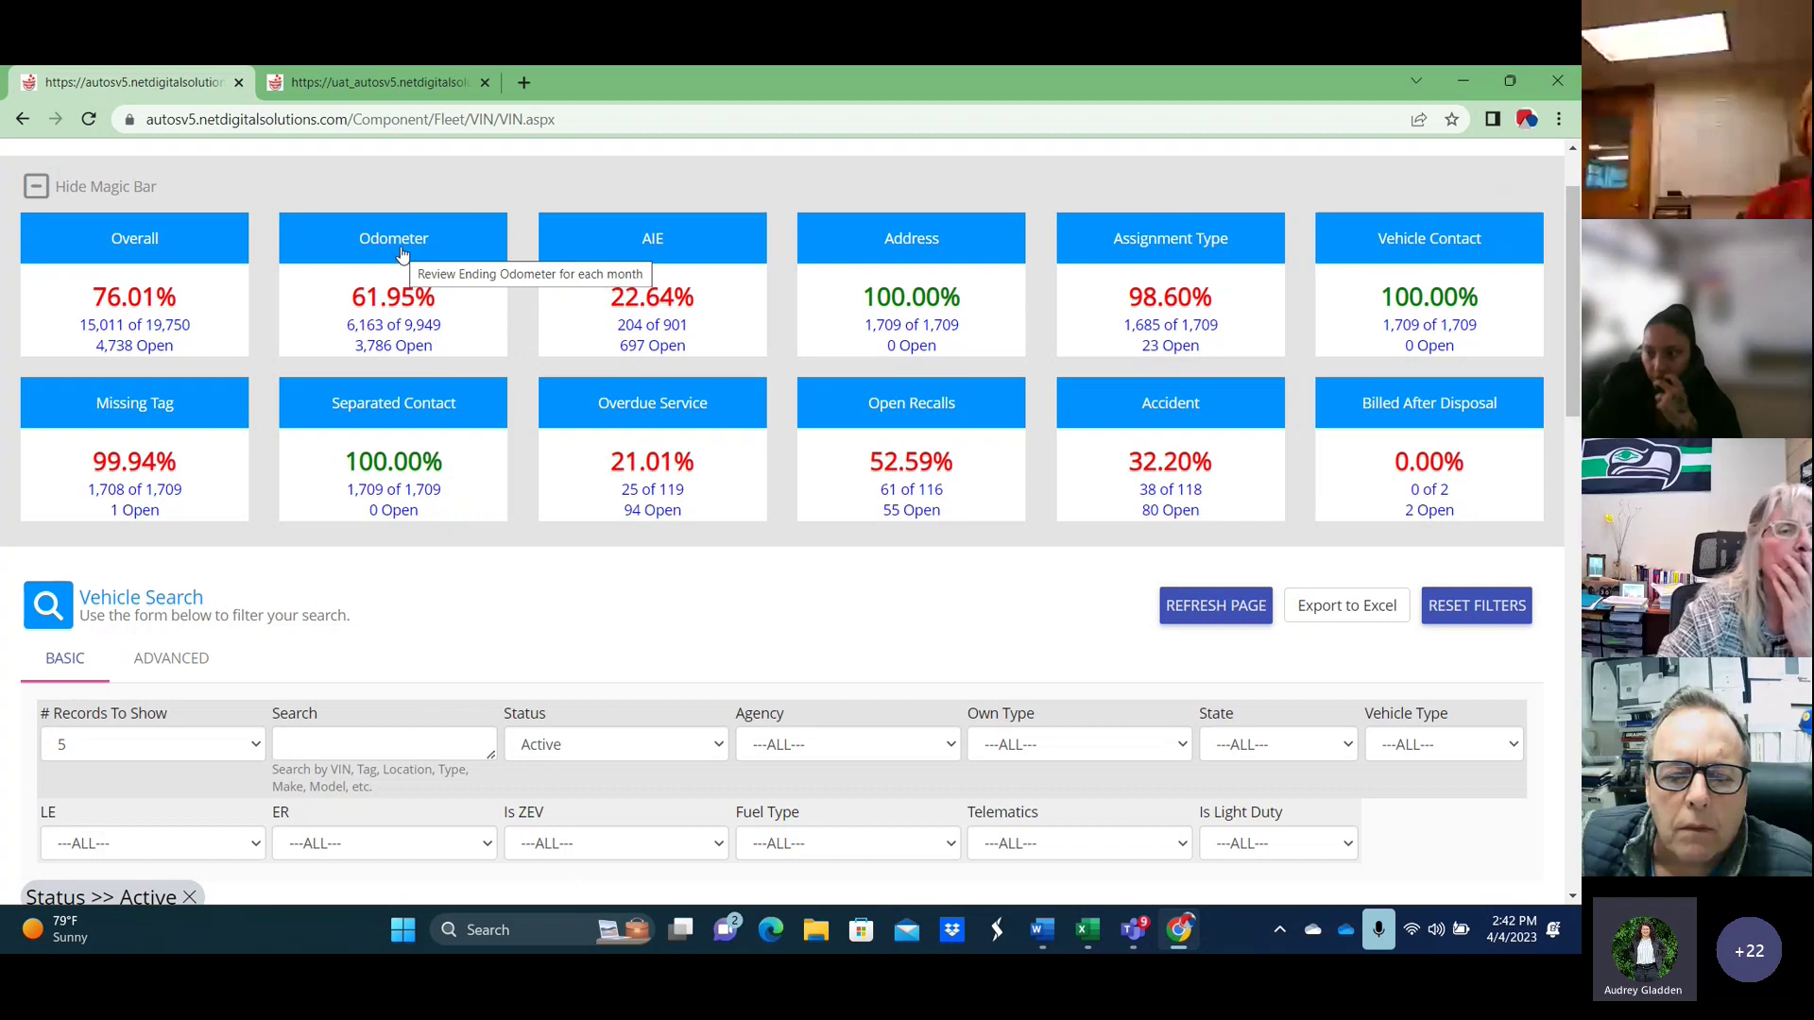
pyautogui.click(402, 250)
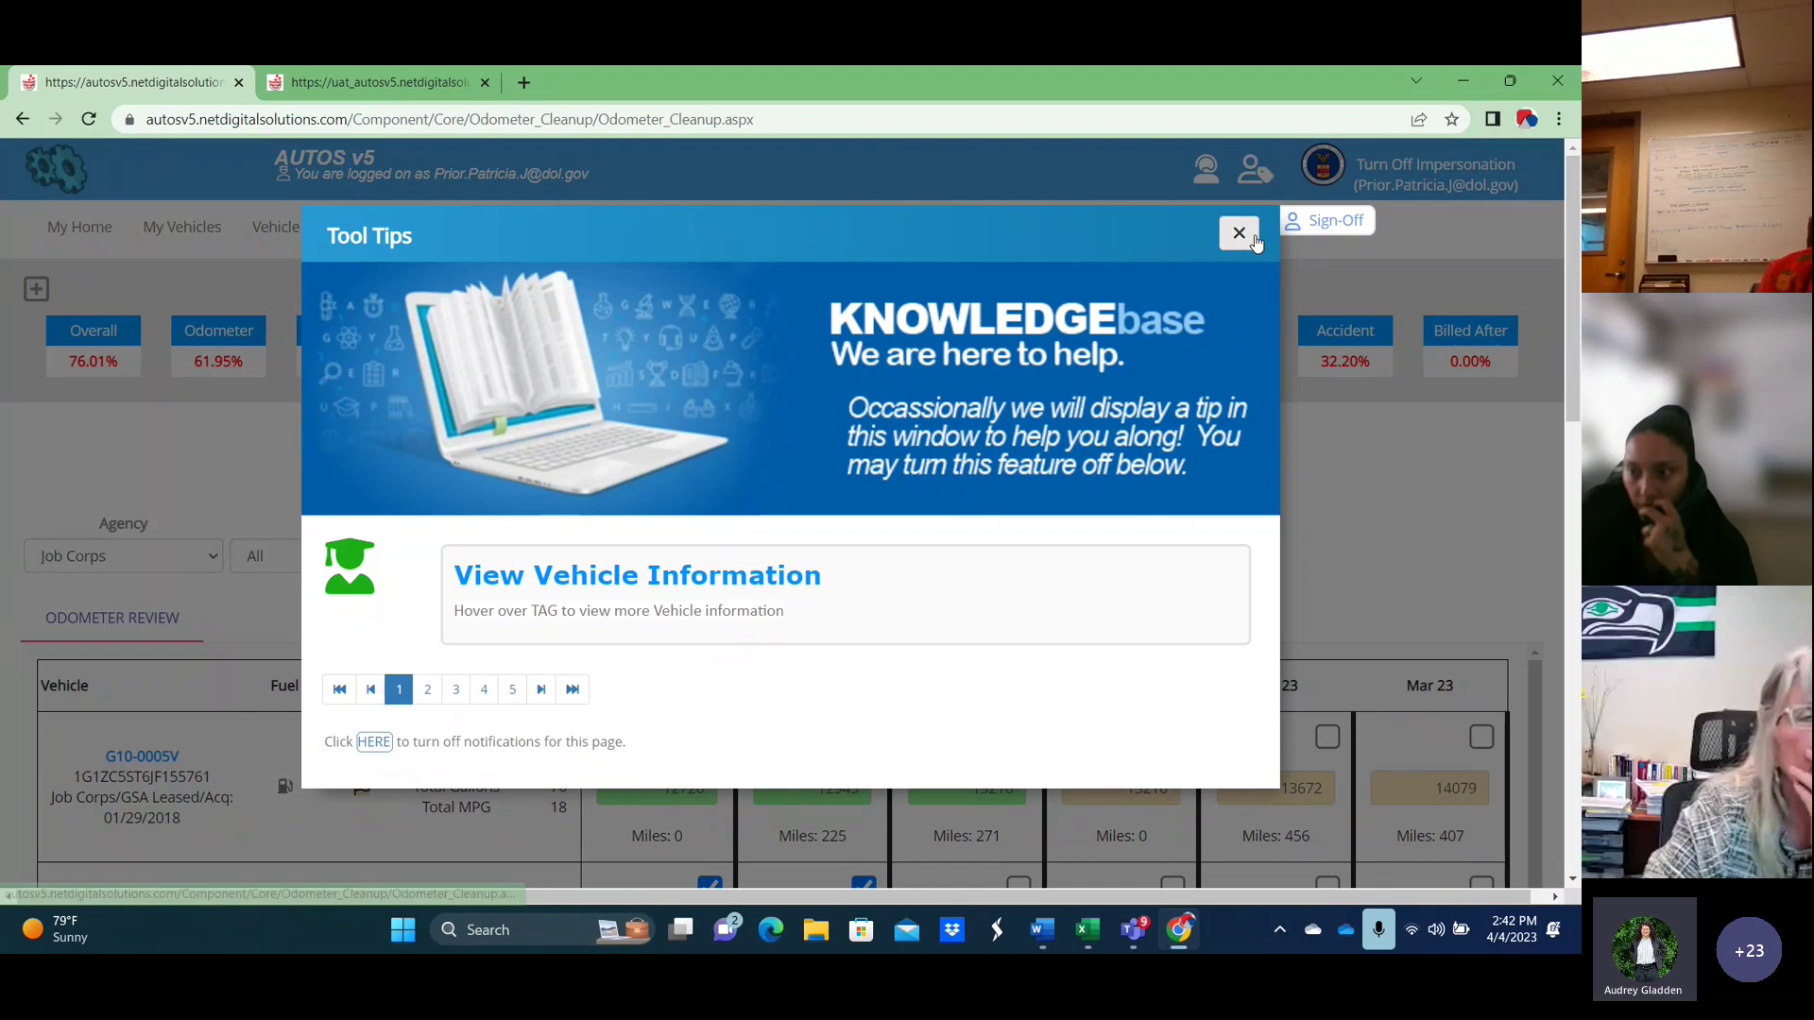
pyautogui.click(1239, 234)
pyautogui.scroll(-2, 639, 333)
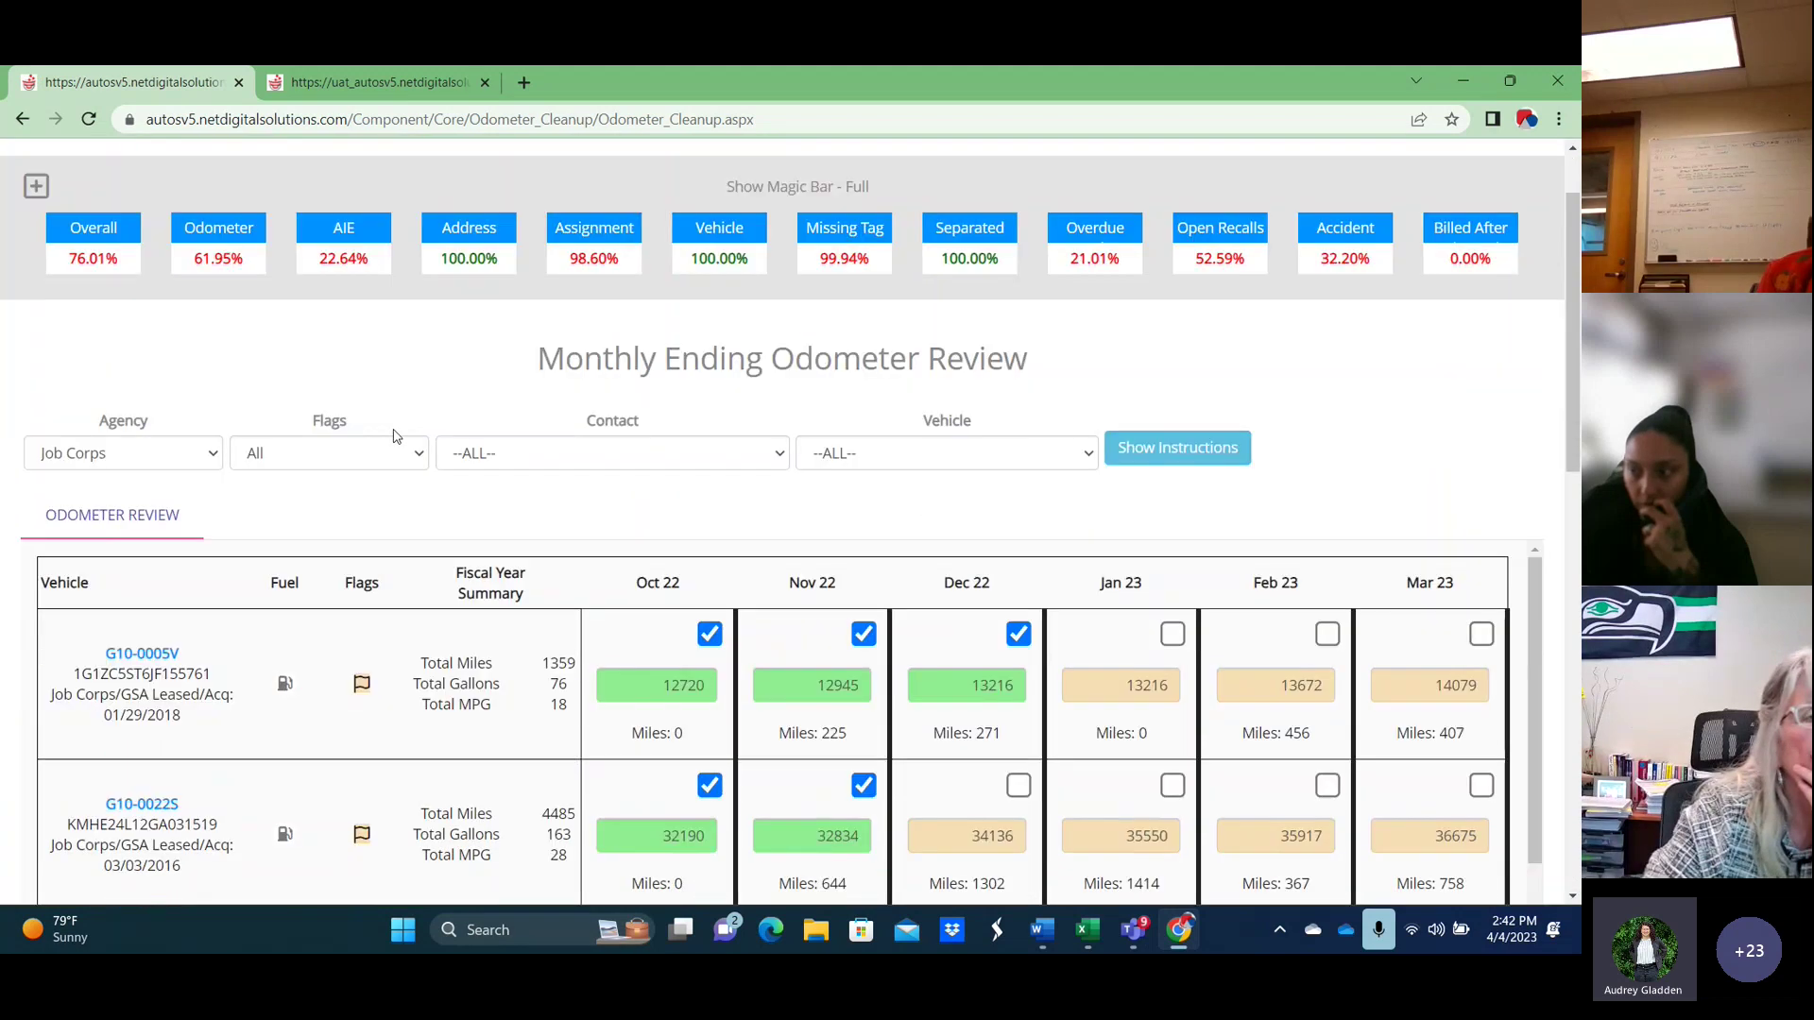
pyautogui.scroll(-1, 639, 333)
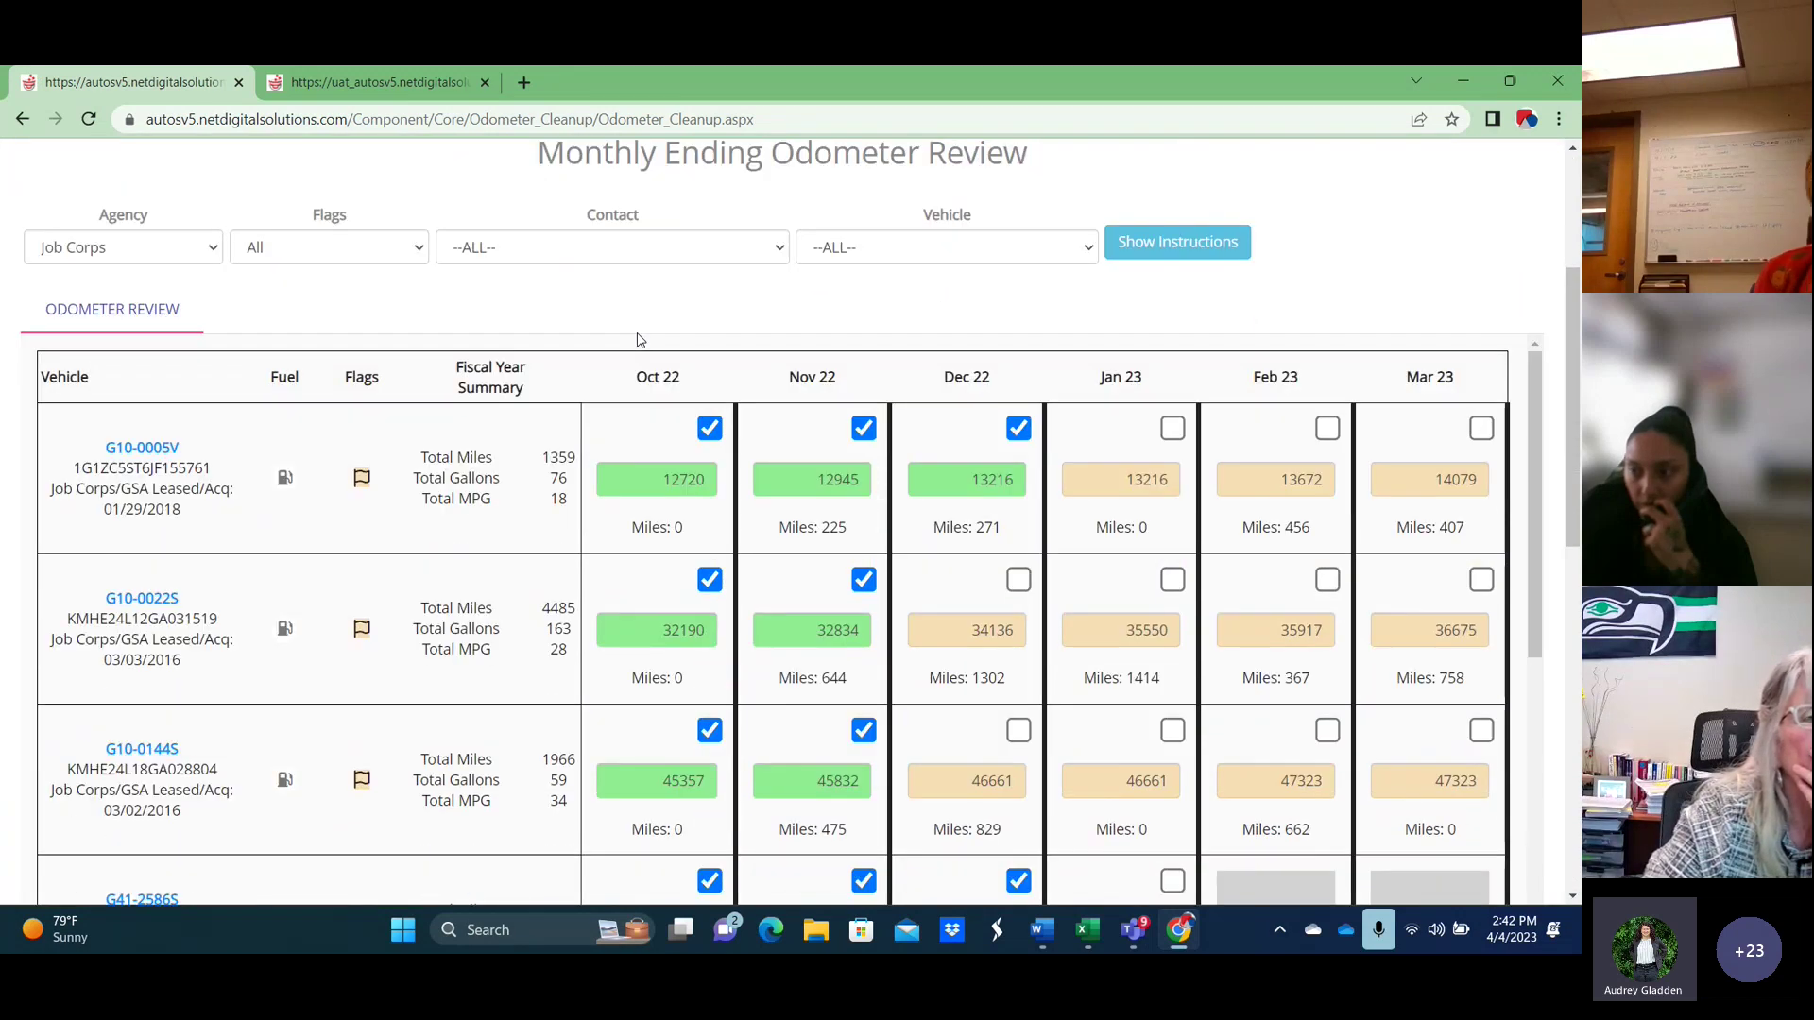
# Confirm the first vehicle's Jan 23 ending odometer as correct and make its reading field active for editing.
pyautogui.scroll(-1, 639, 340)
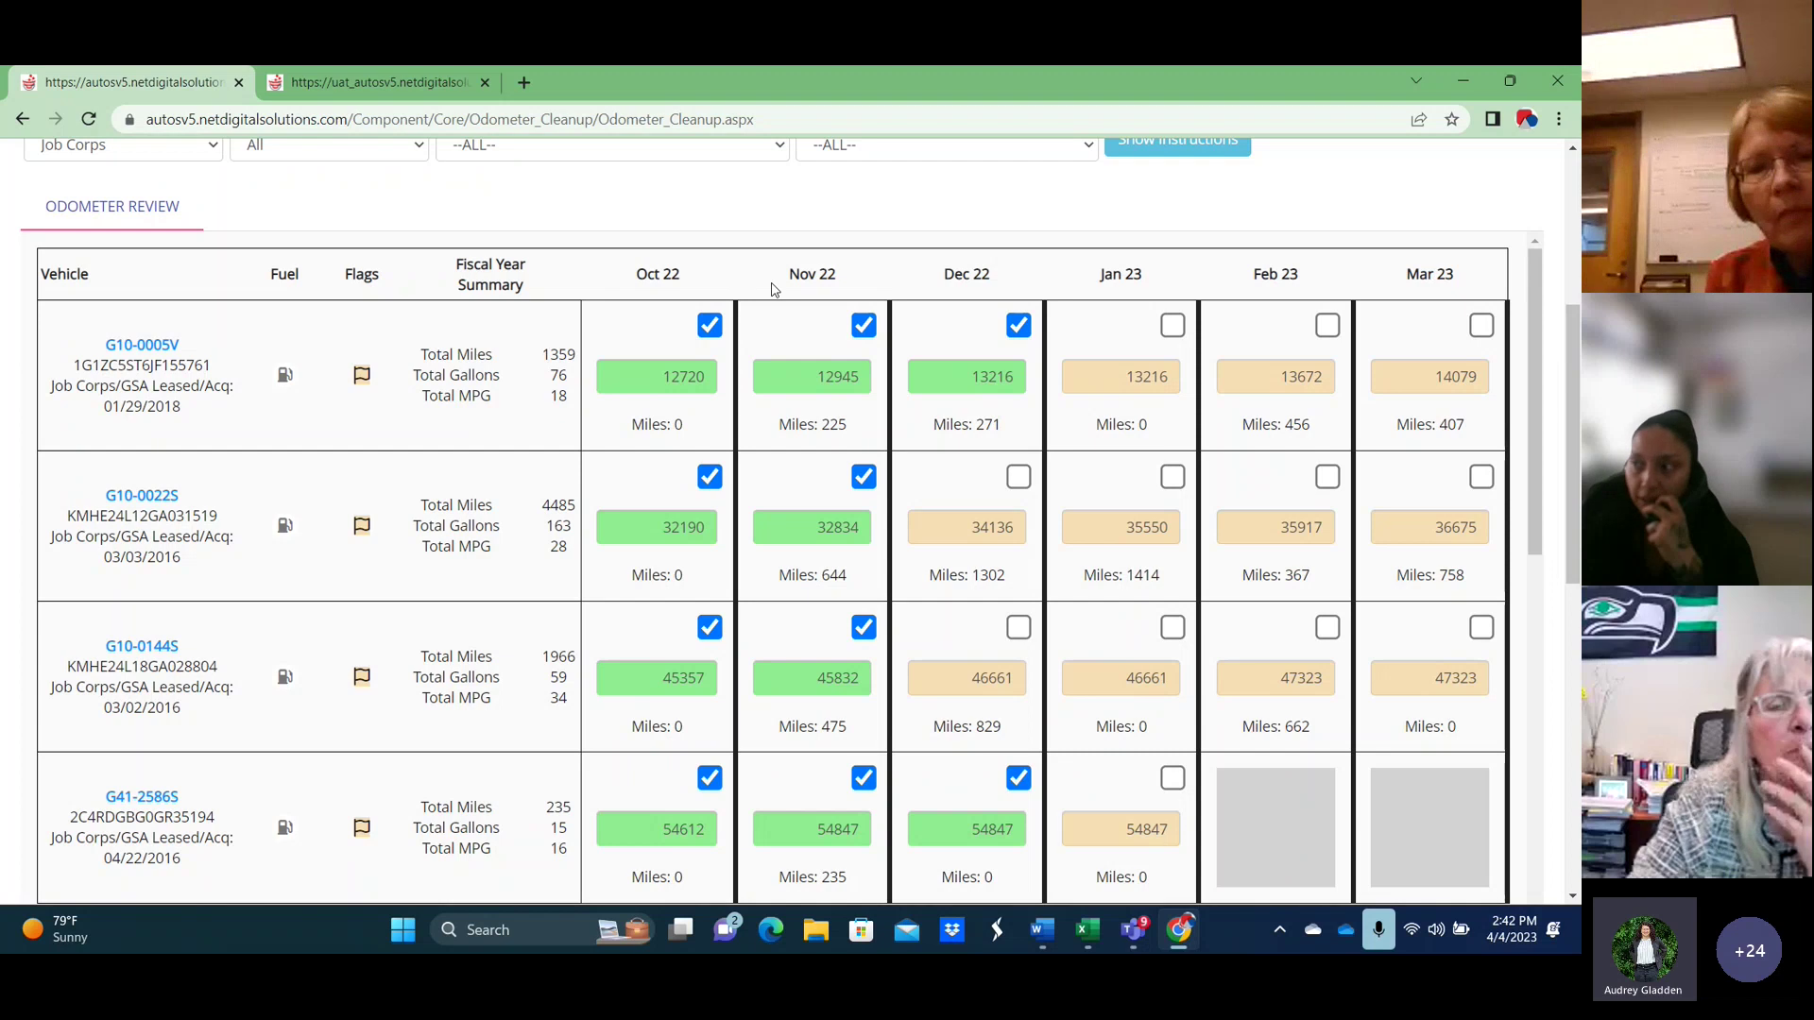
pyautogui.moveTo(116, 385)
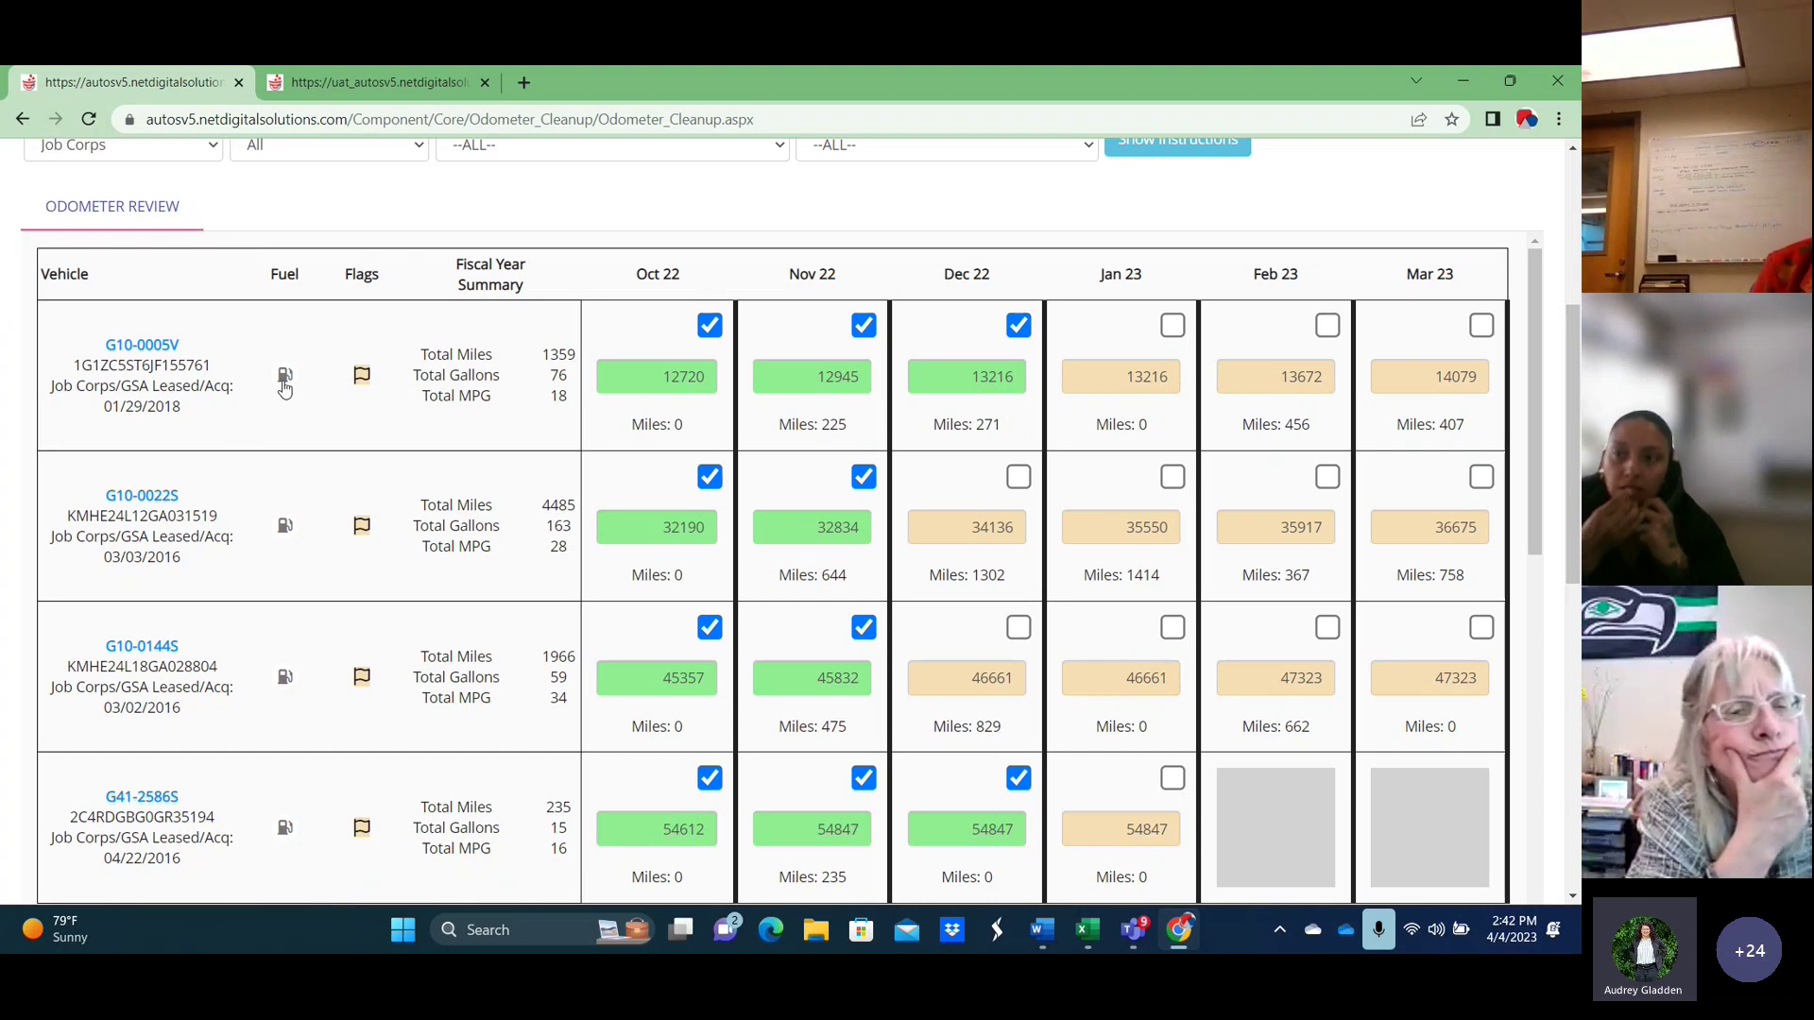
pyautogui.moveTo(368, 377)
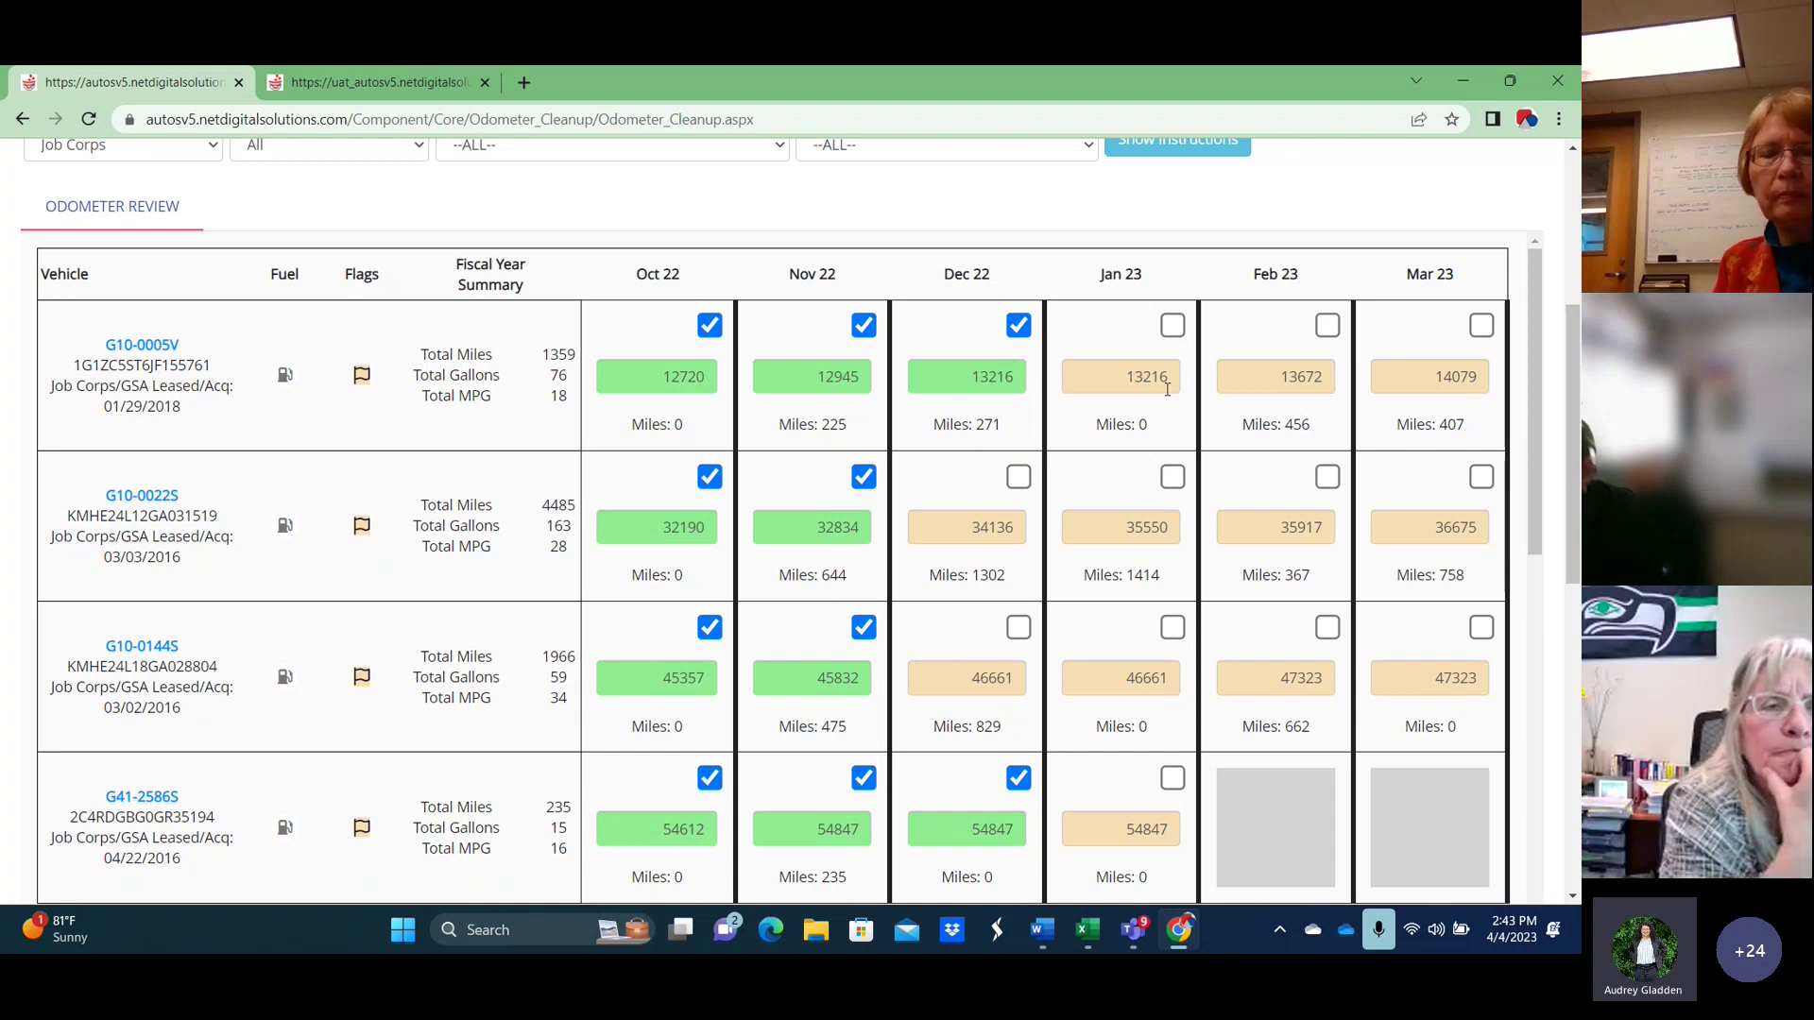
pyautogui.click(1181, 326)
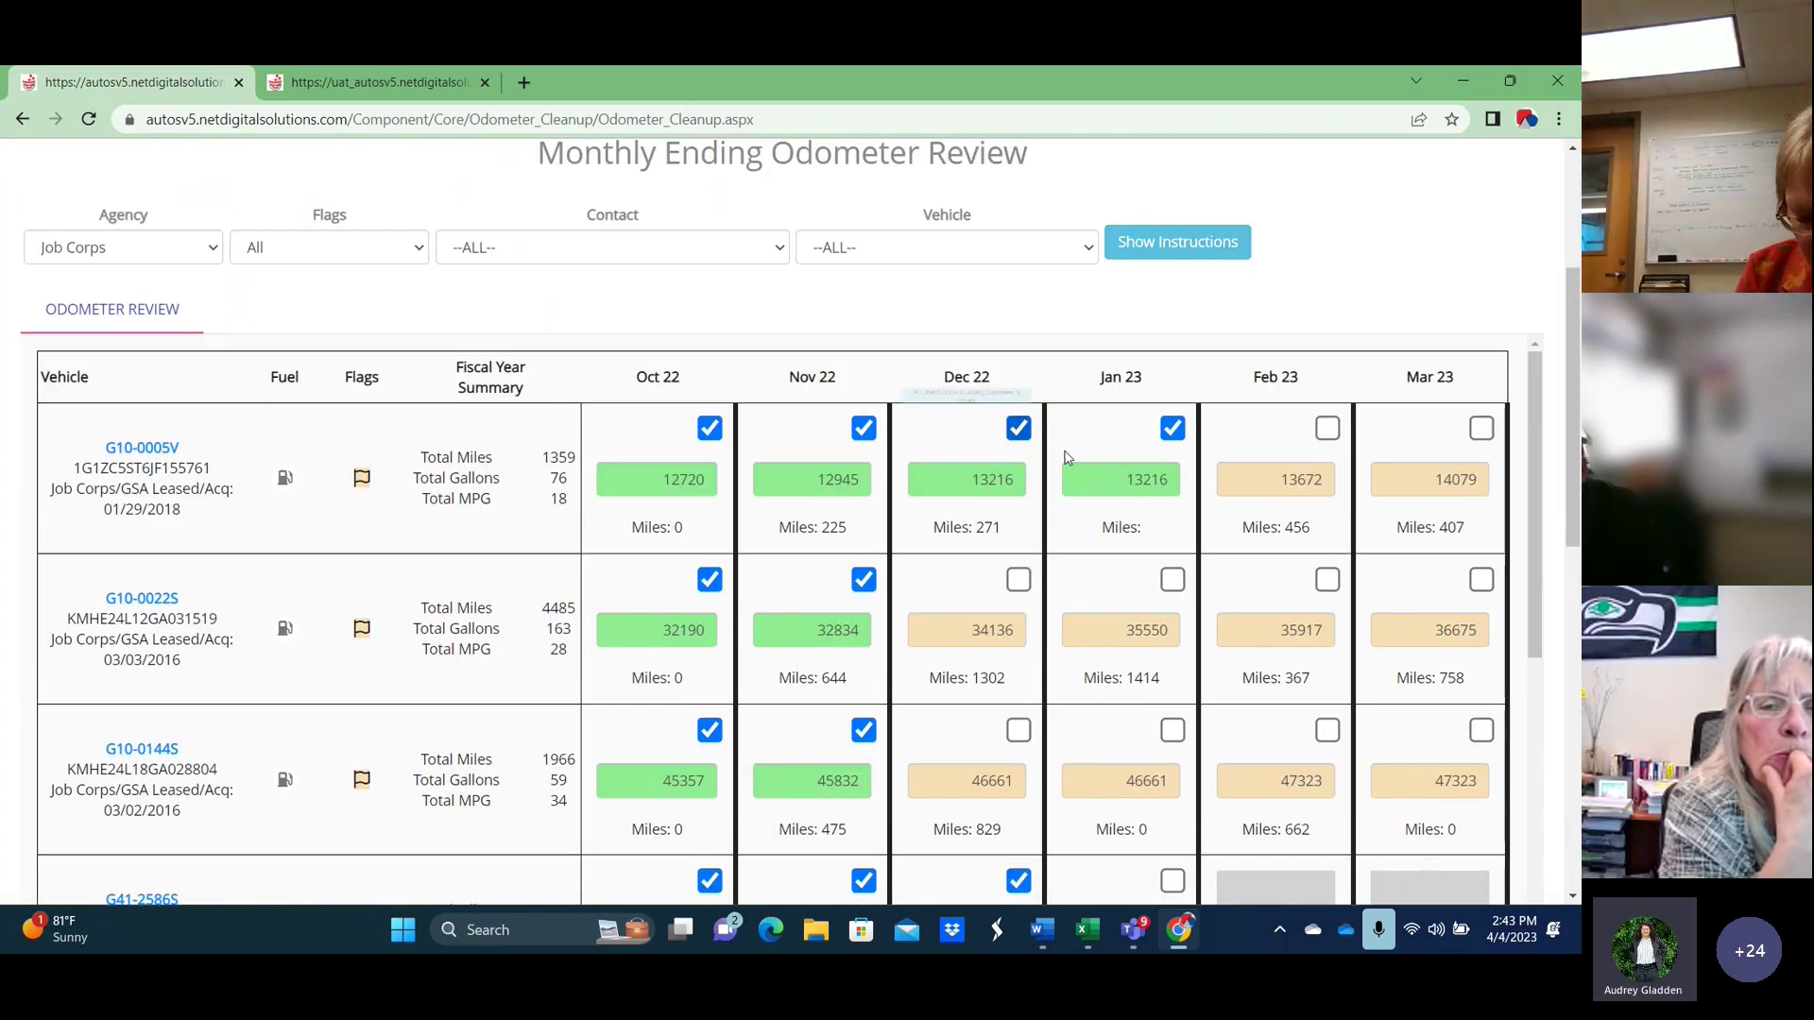
pyautogui.scroll(-1, 1145, 461)
pyautogui.scroll(1, 1236, 444)
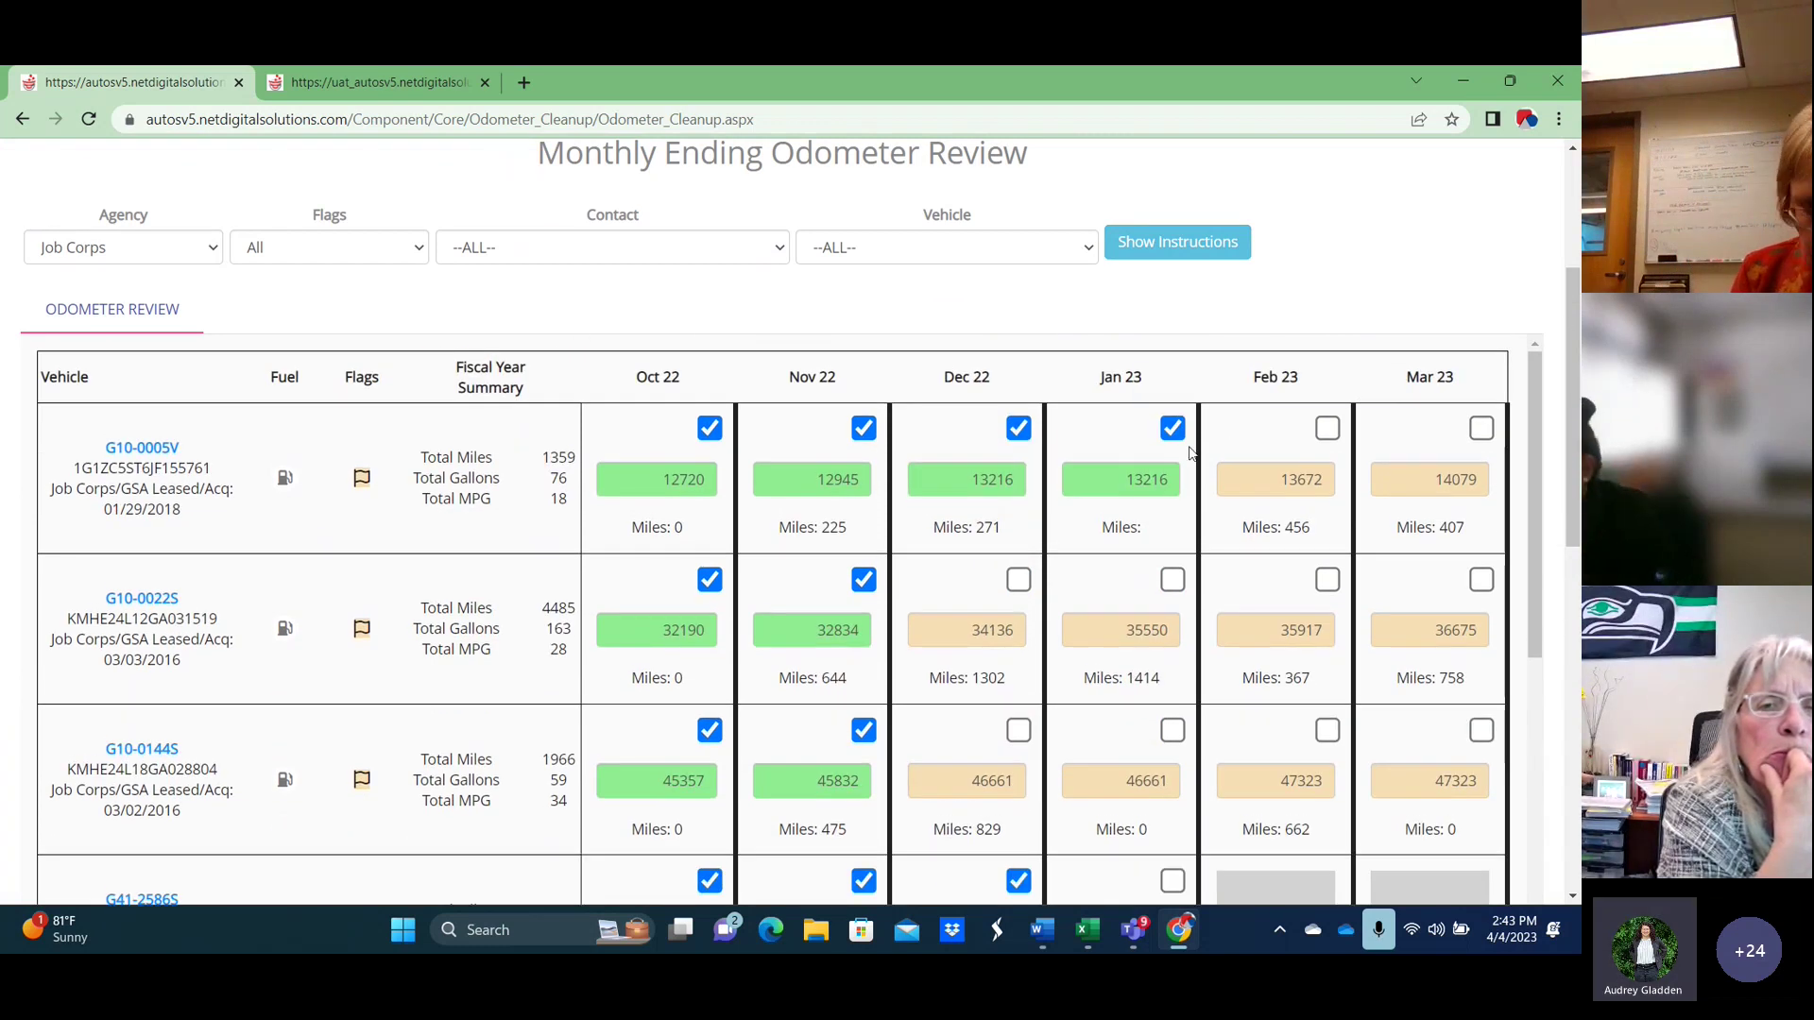
pyautogui.moveTo(1574, 342); pyautogui.dragTo(1576, 378)
pyautogui.scroll(-1, 1409, 350)
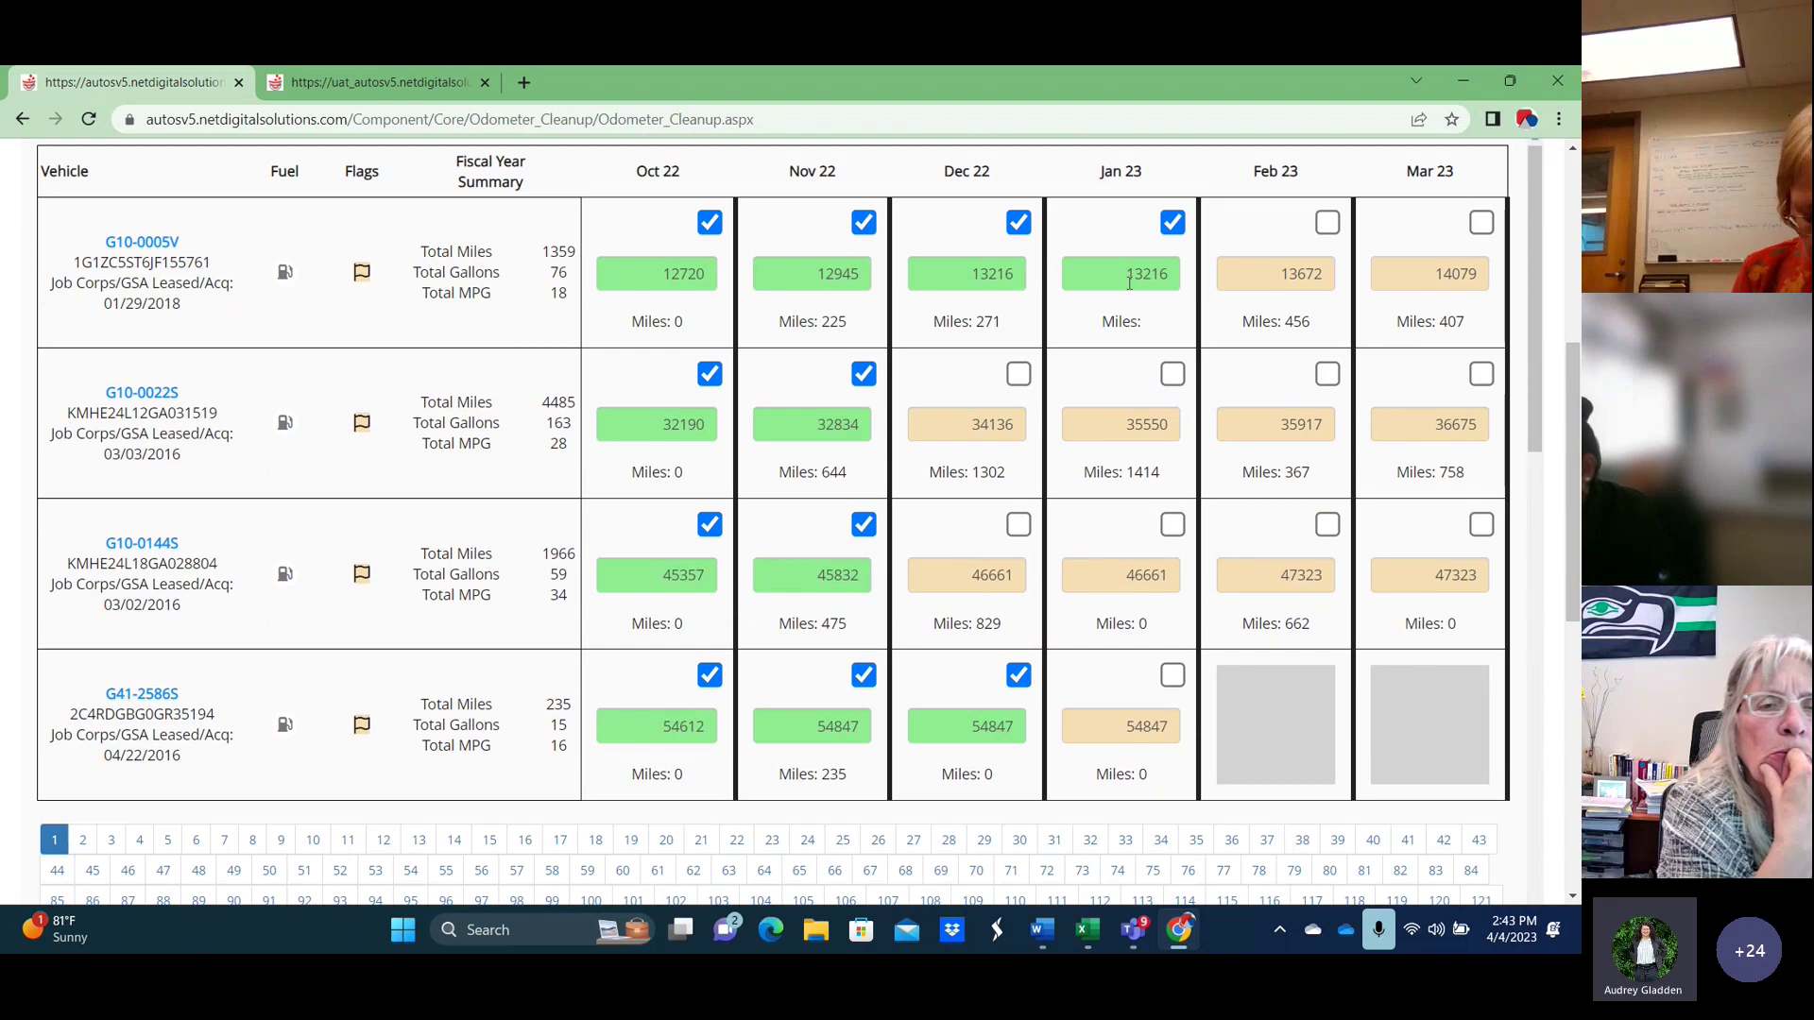
pyautogui.click(1169, 282)
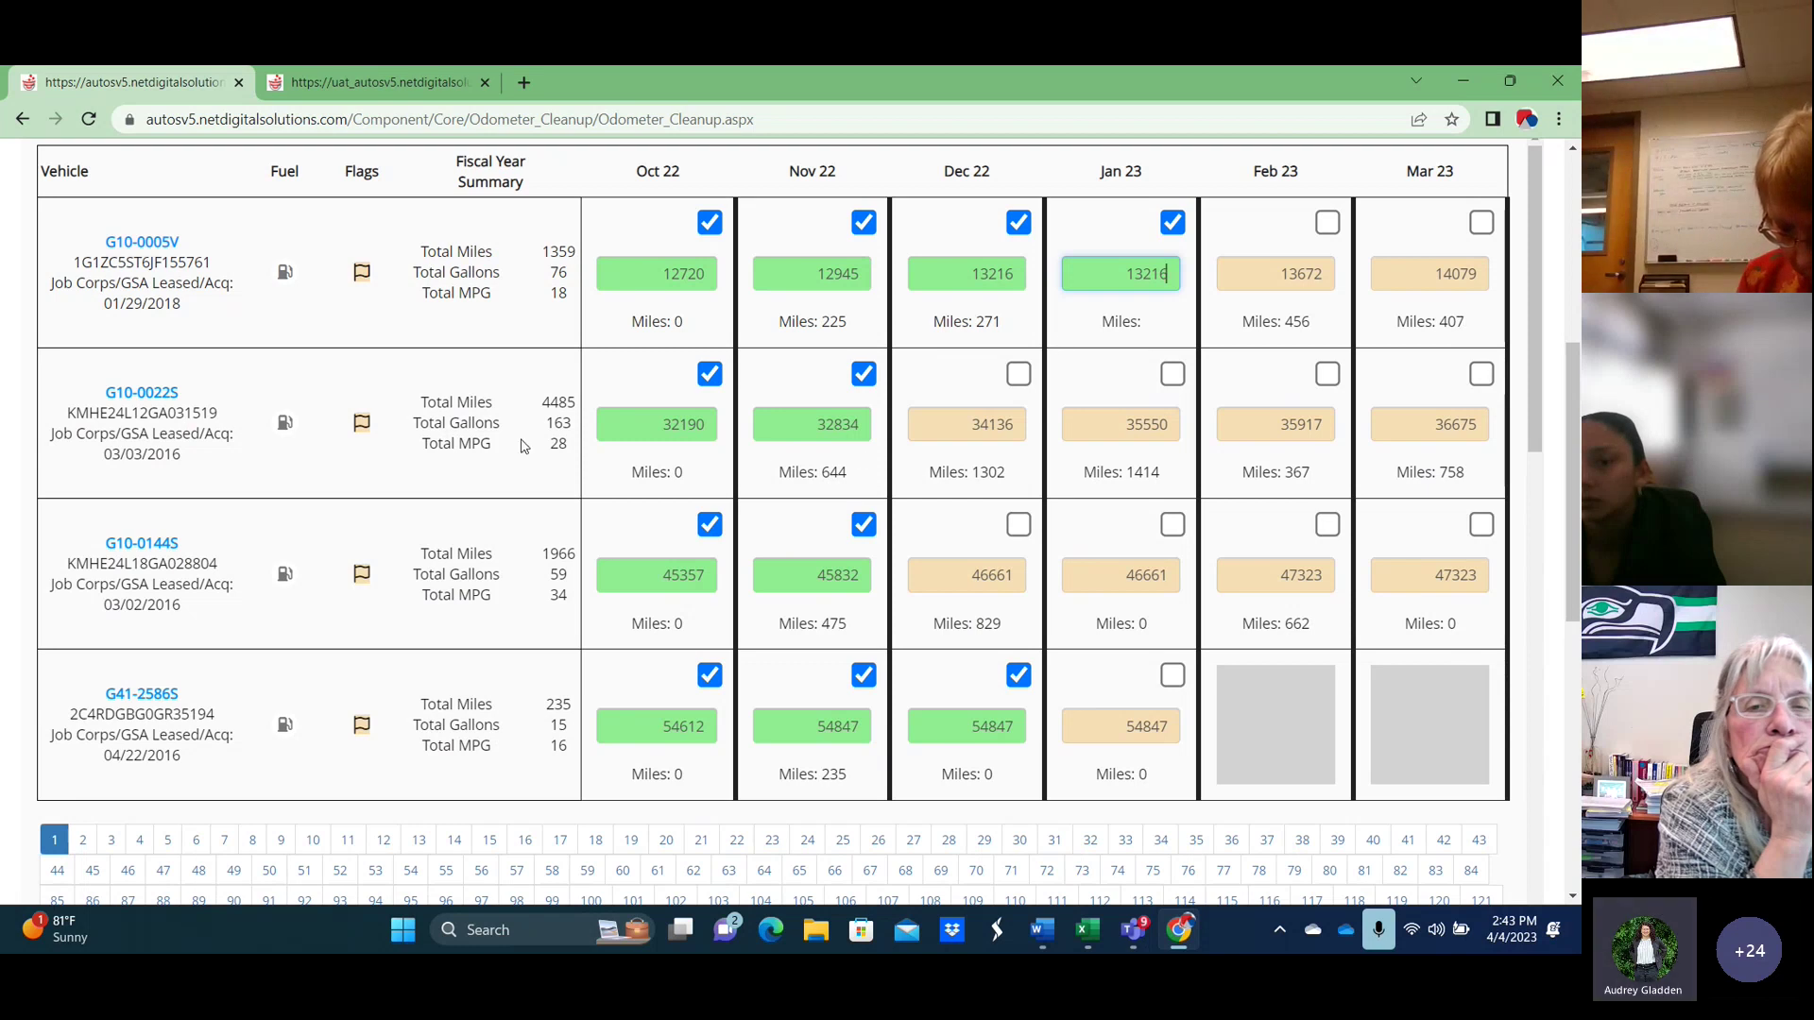
# Examine the vehicles' flags, fiscal year summaries and monthly validation boxes in the odometer review, leaving the Jan 23 reading field.
pyautogui.moveTo(357, 434)
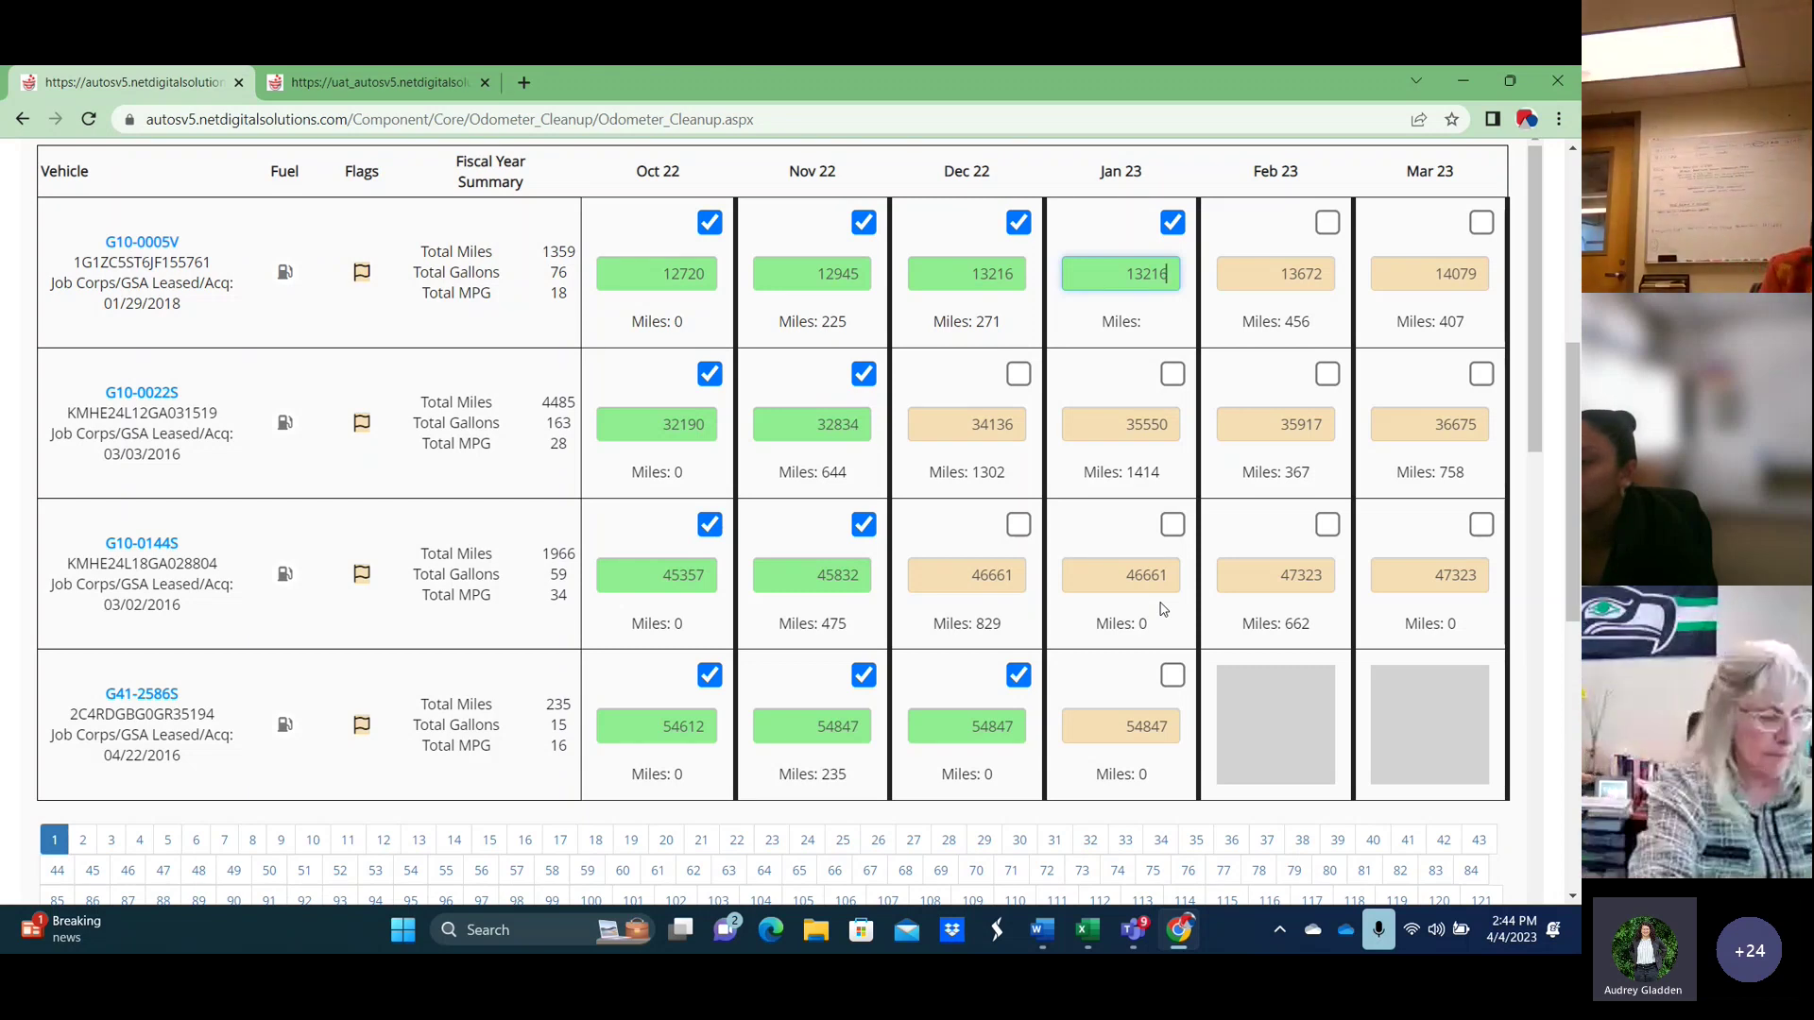
pyautogui.scroll(1, 1164, 610)
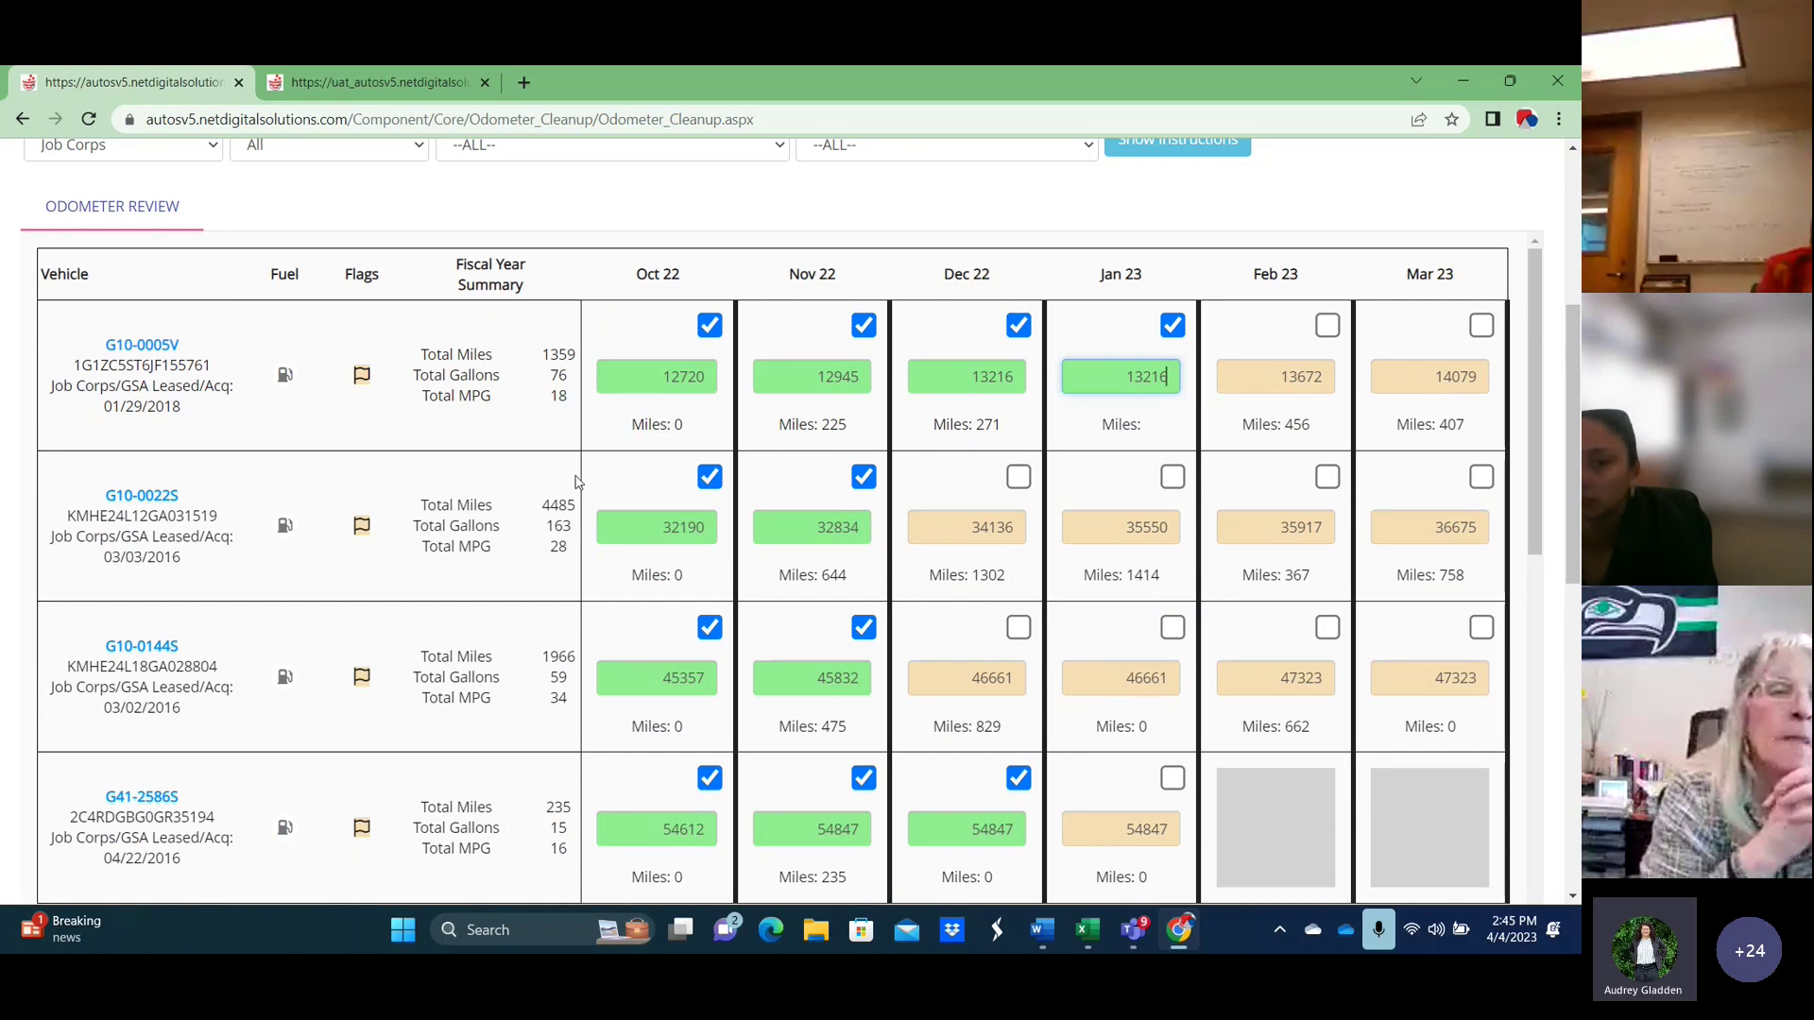
pyautogui.scroll(-1, 578, 481)
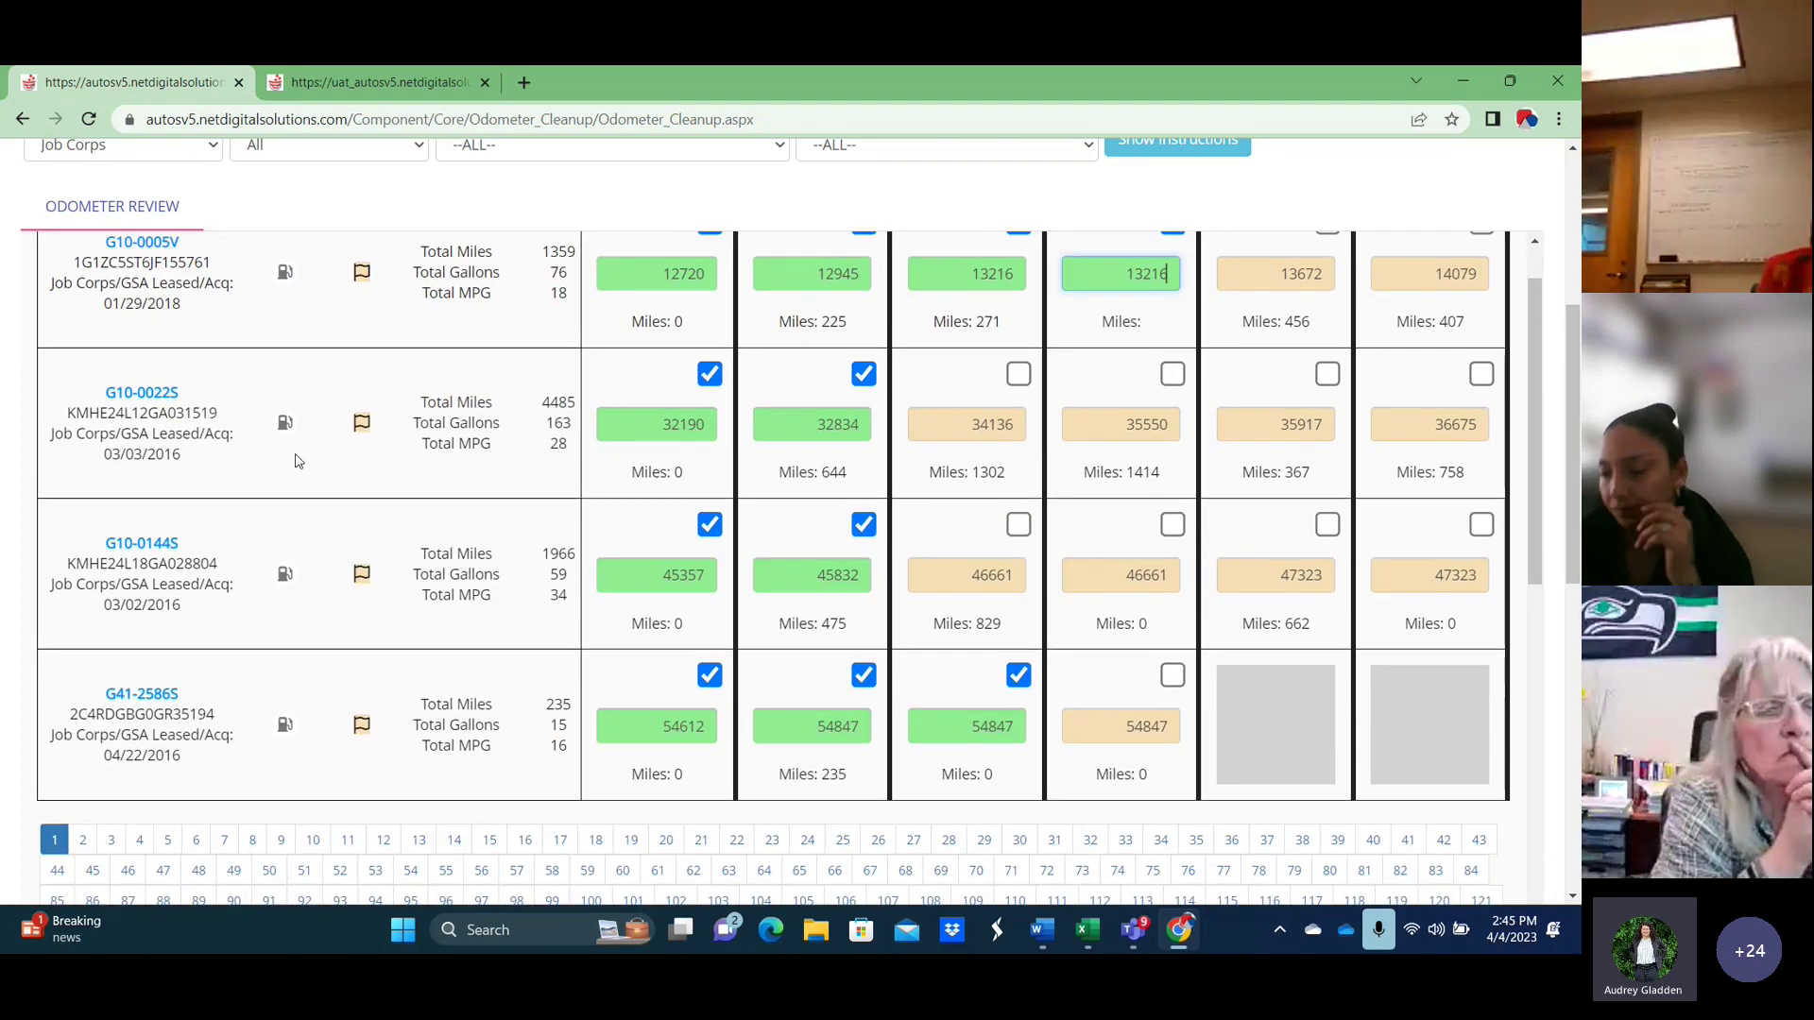
pyautogui.moveTo(194, 436)
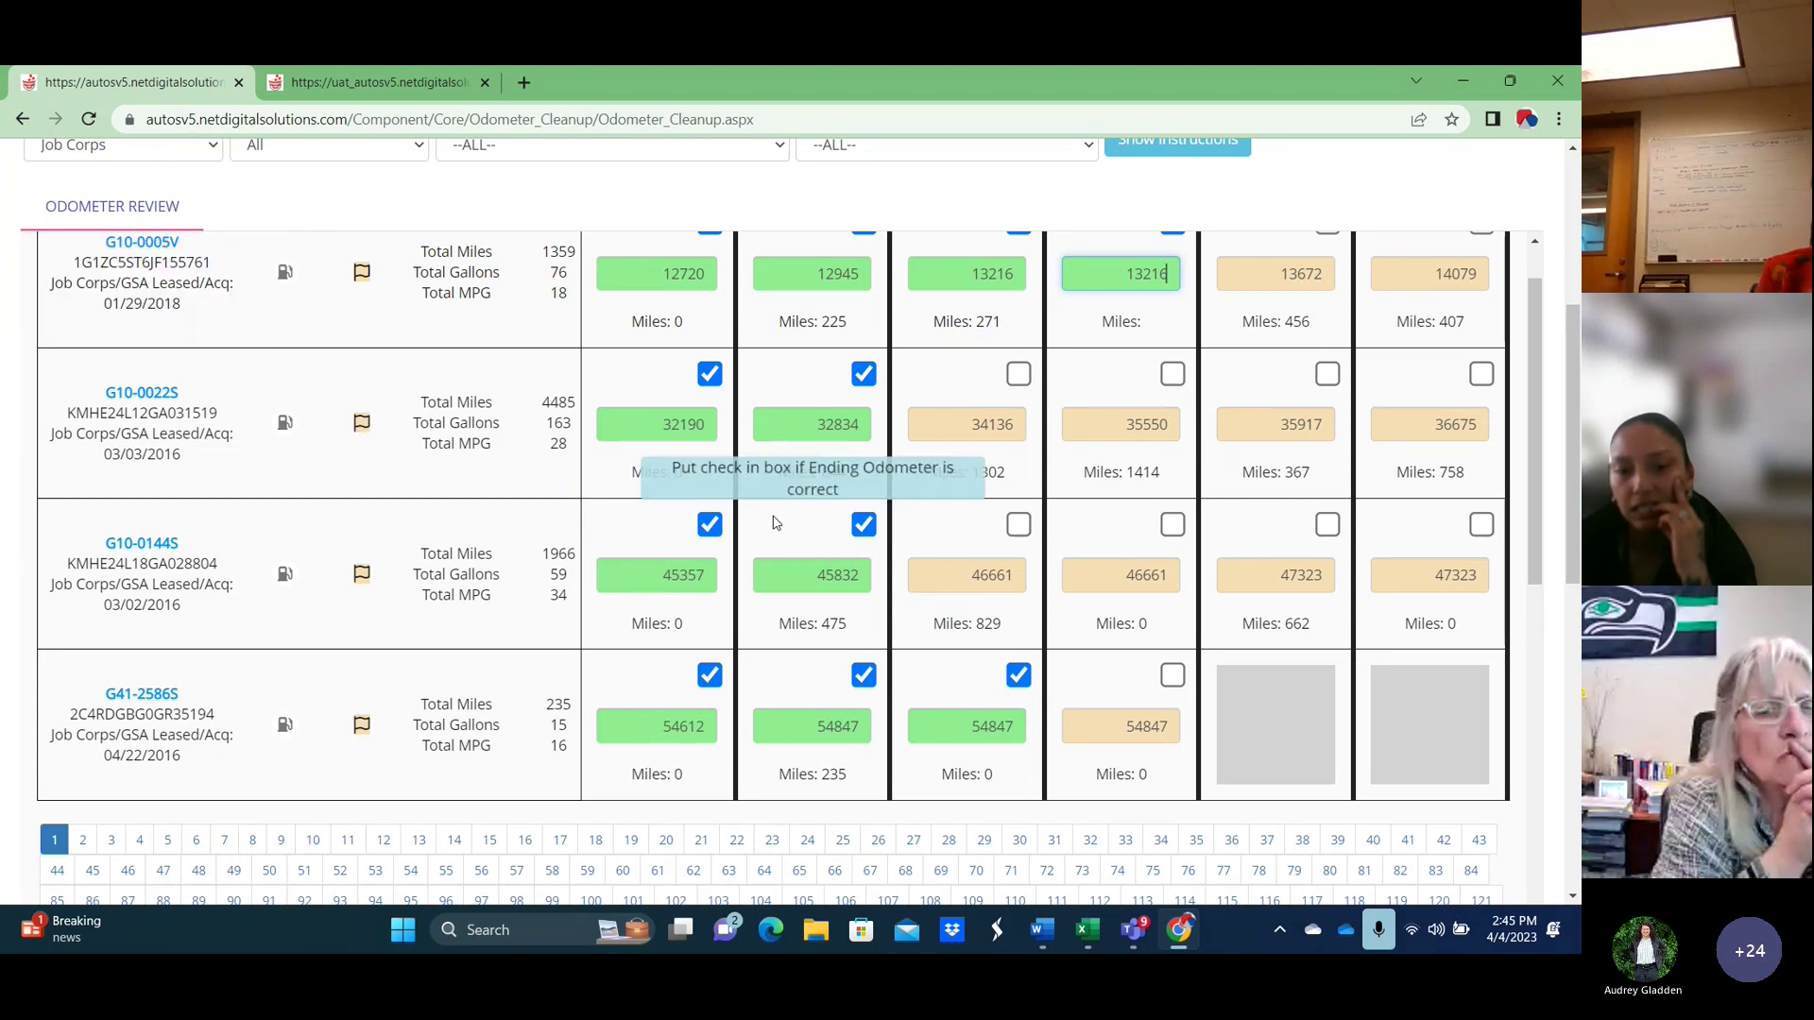
pyautogui.scroll(1, 774, 517)
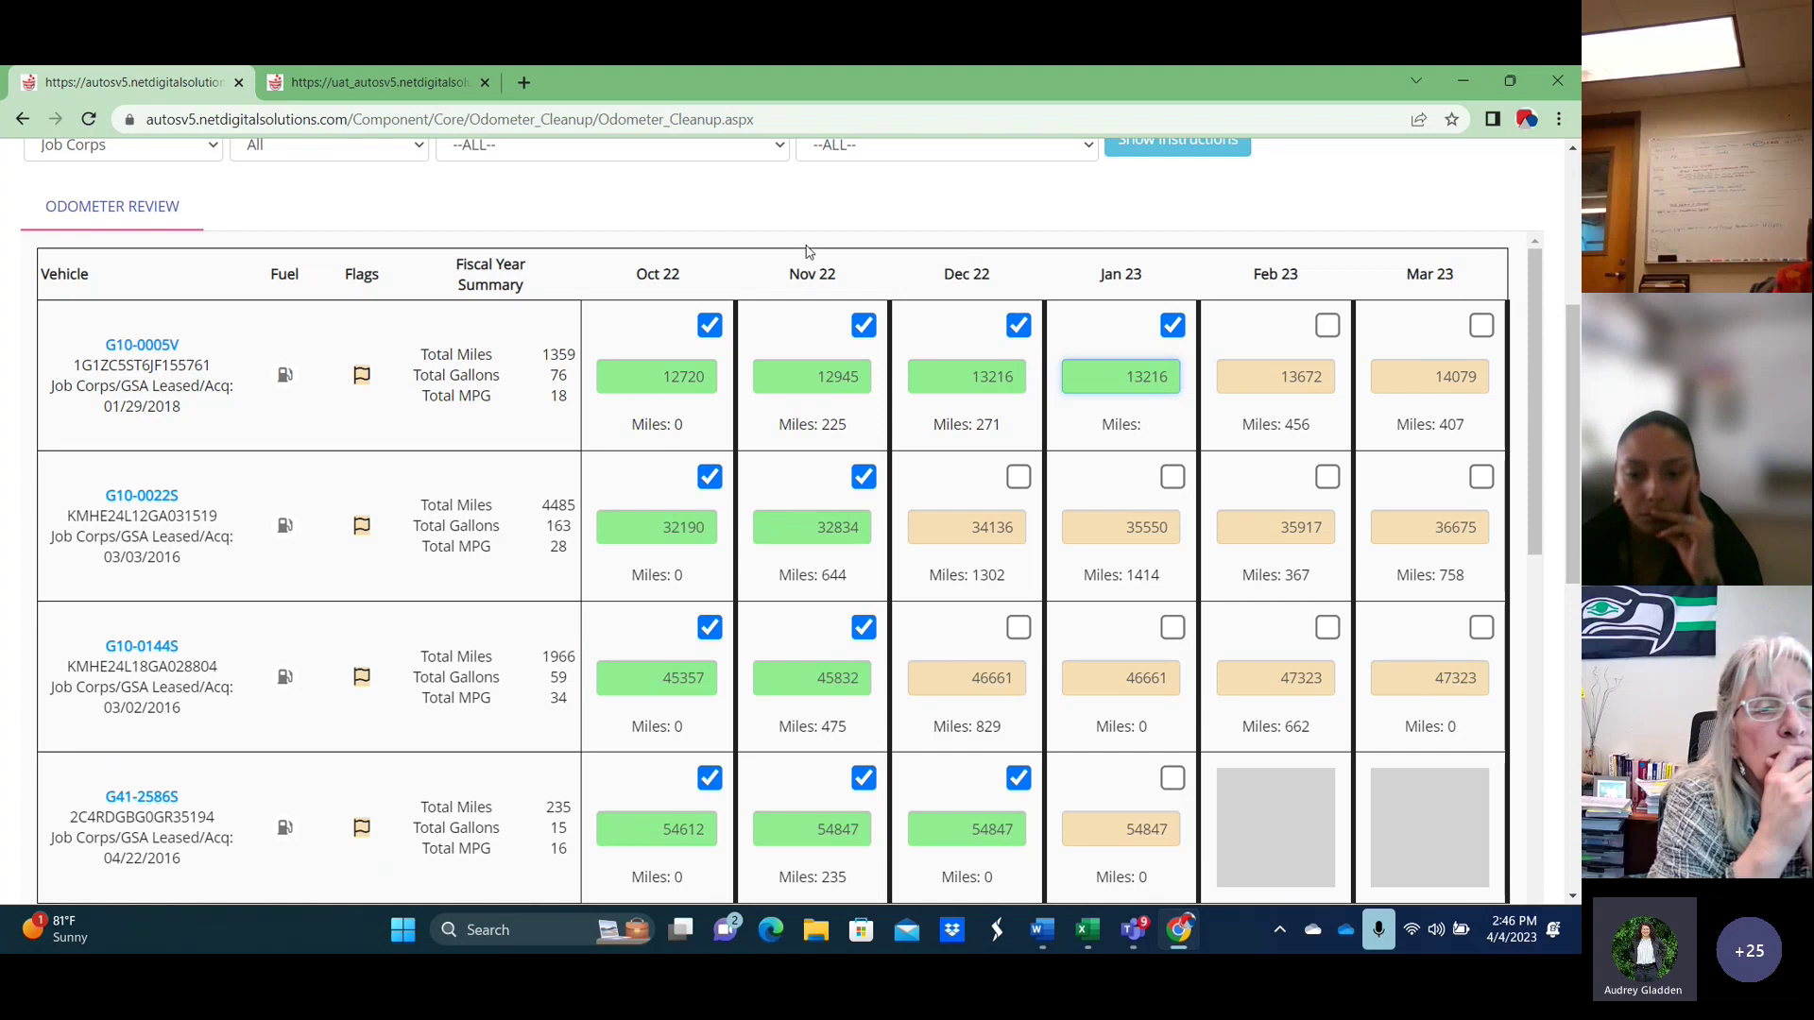
pyautogui.scroll(-1, 908, 259)
pyautogui.scroll(1, 894, 277)
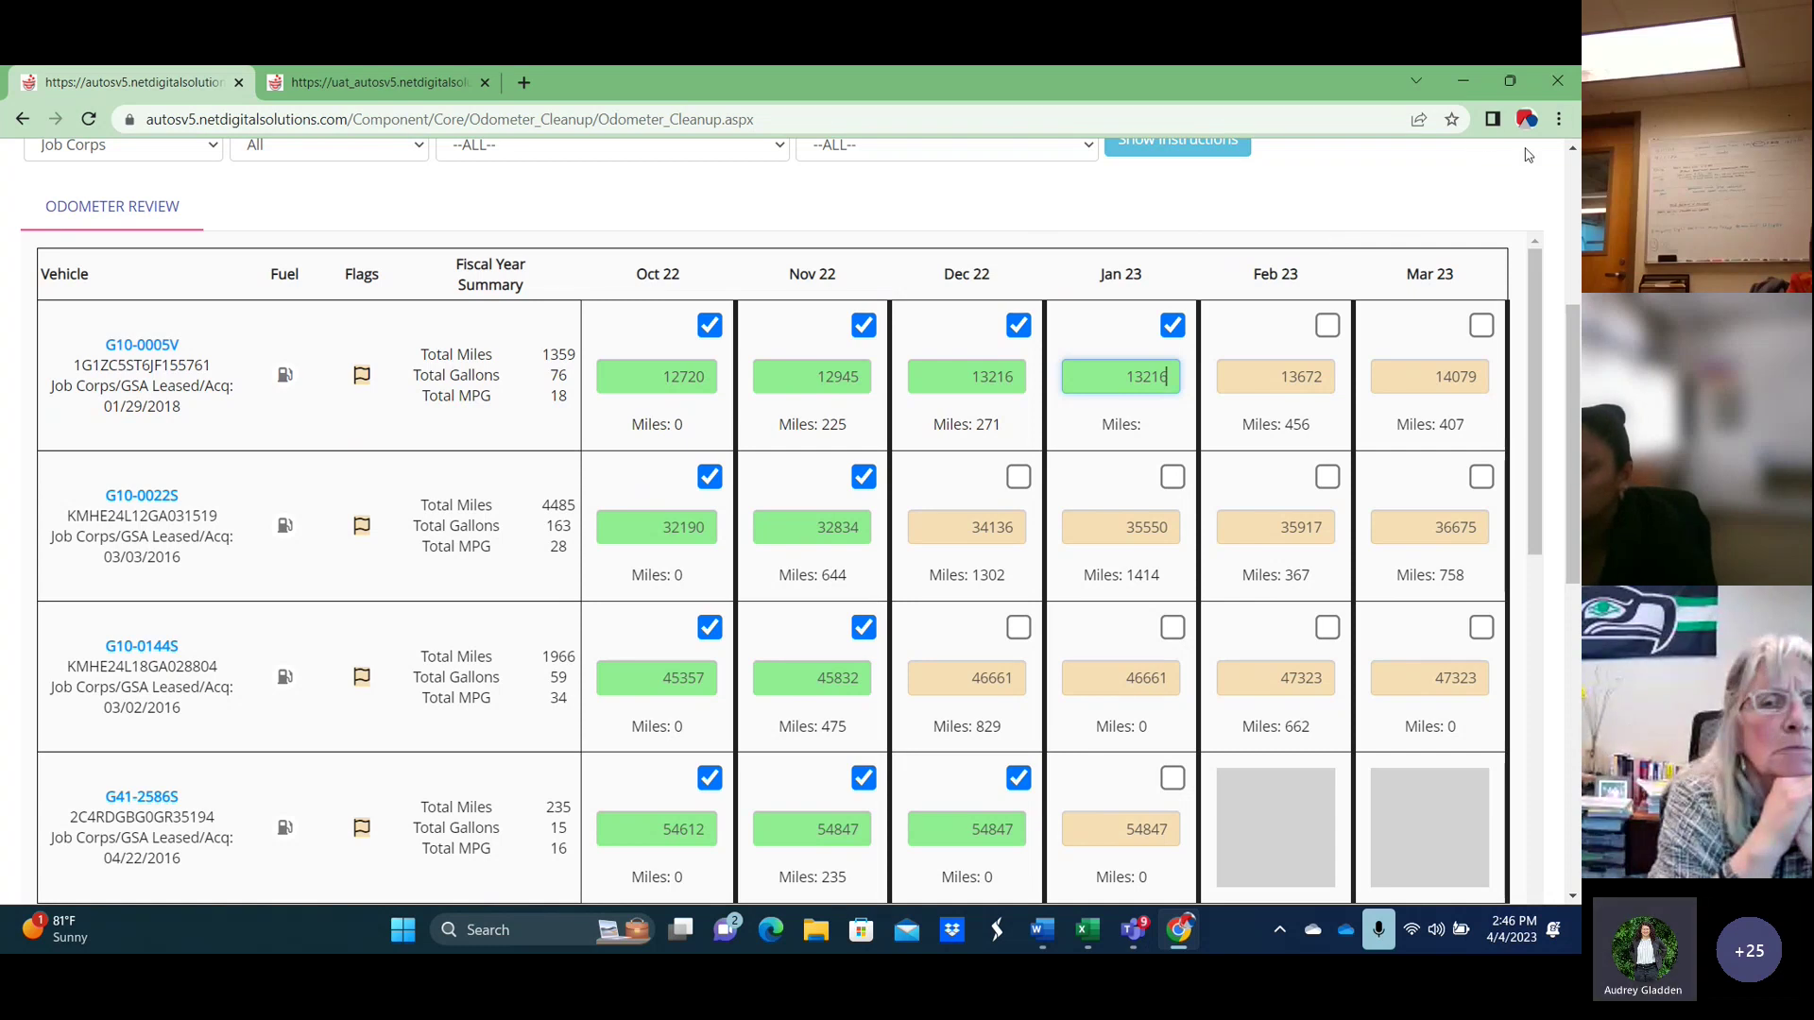
pyautogui.click(991, 243)
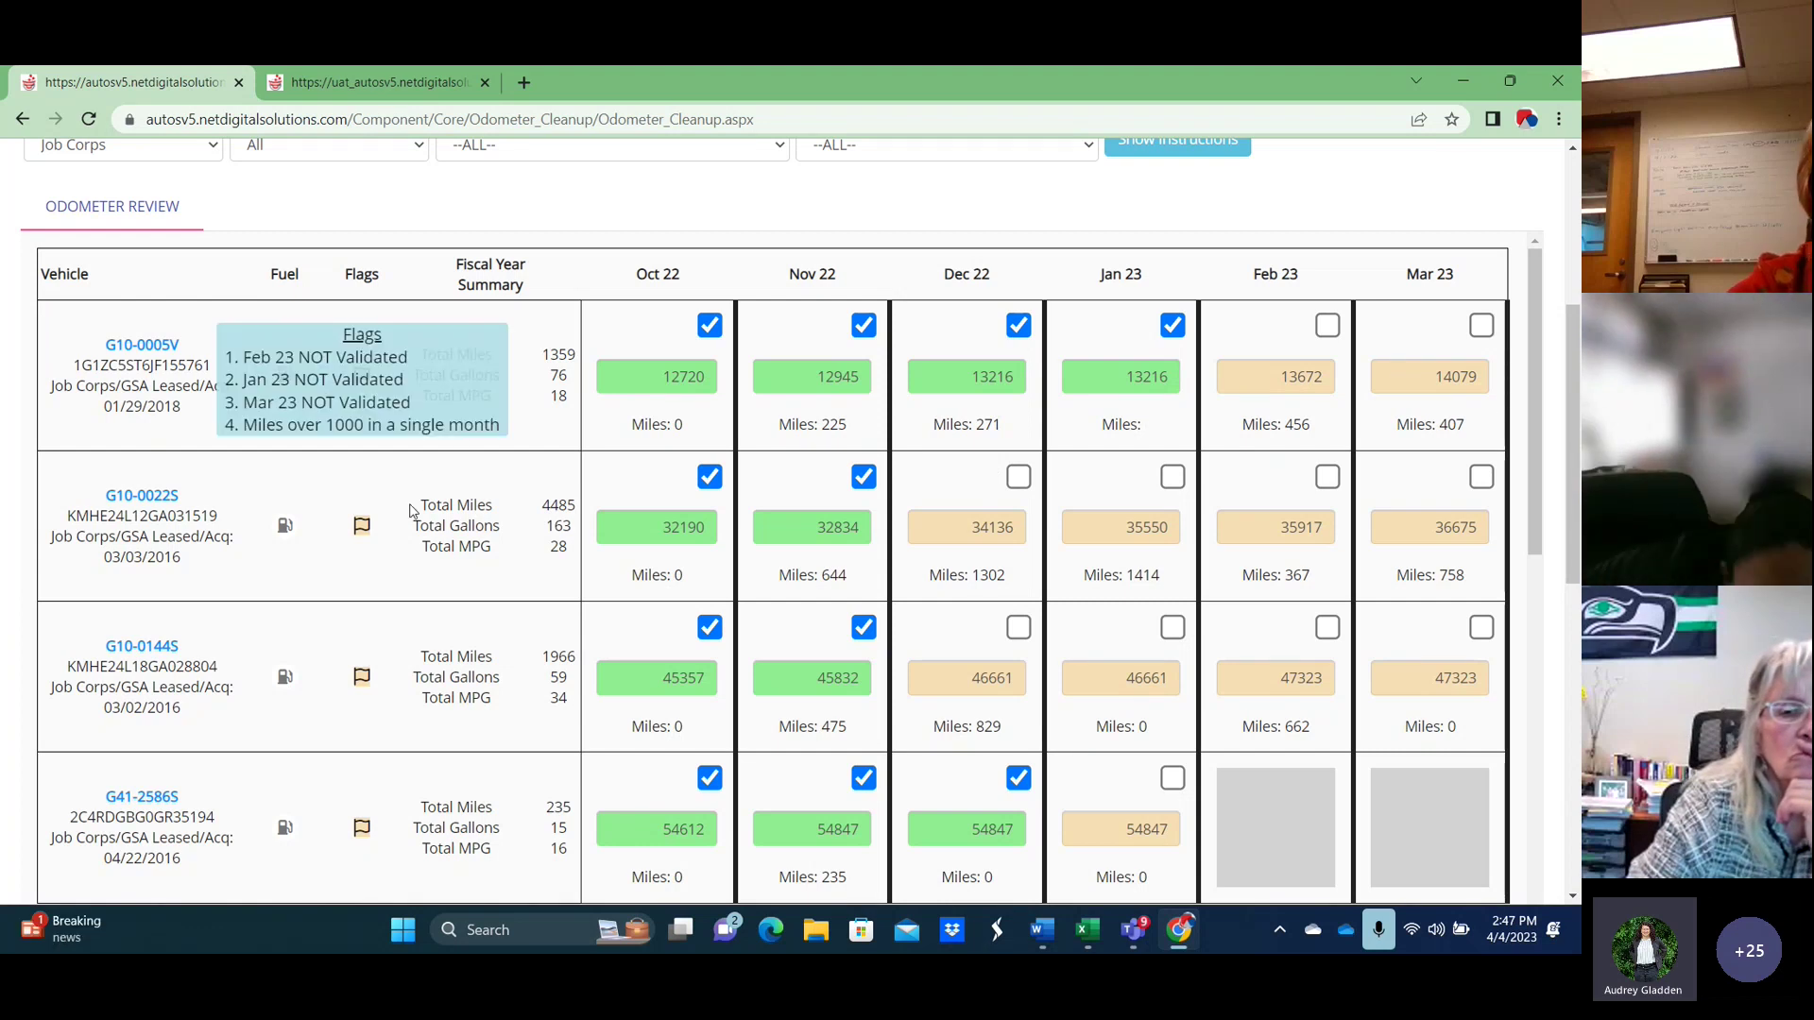
# Switch to the AUTOS Training and User Guide in Word, read the Odometer, Odometer Tips and Separated Contact sections, and minimize the document.
pyautogui.moveTo(1045, 945)
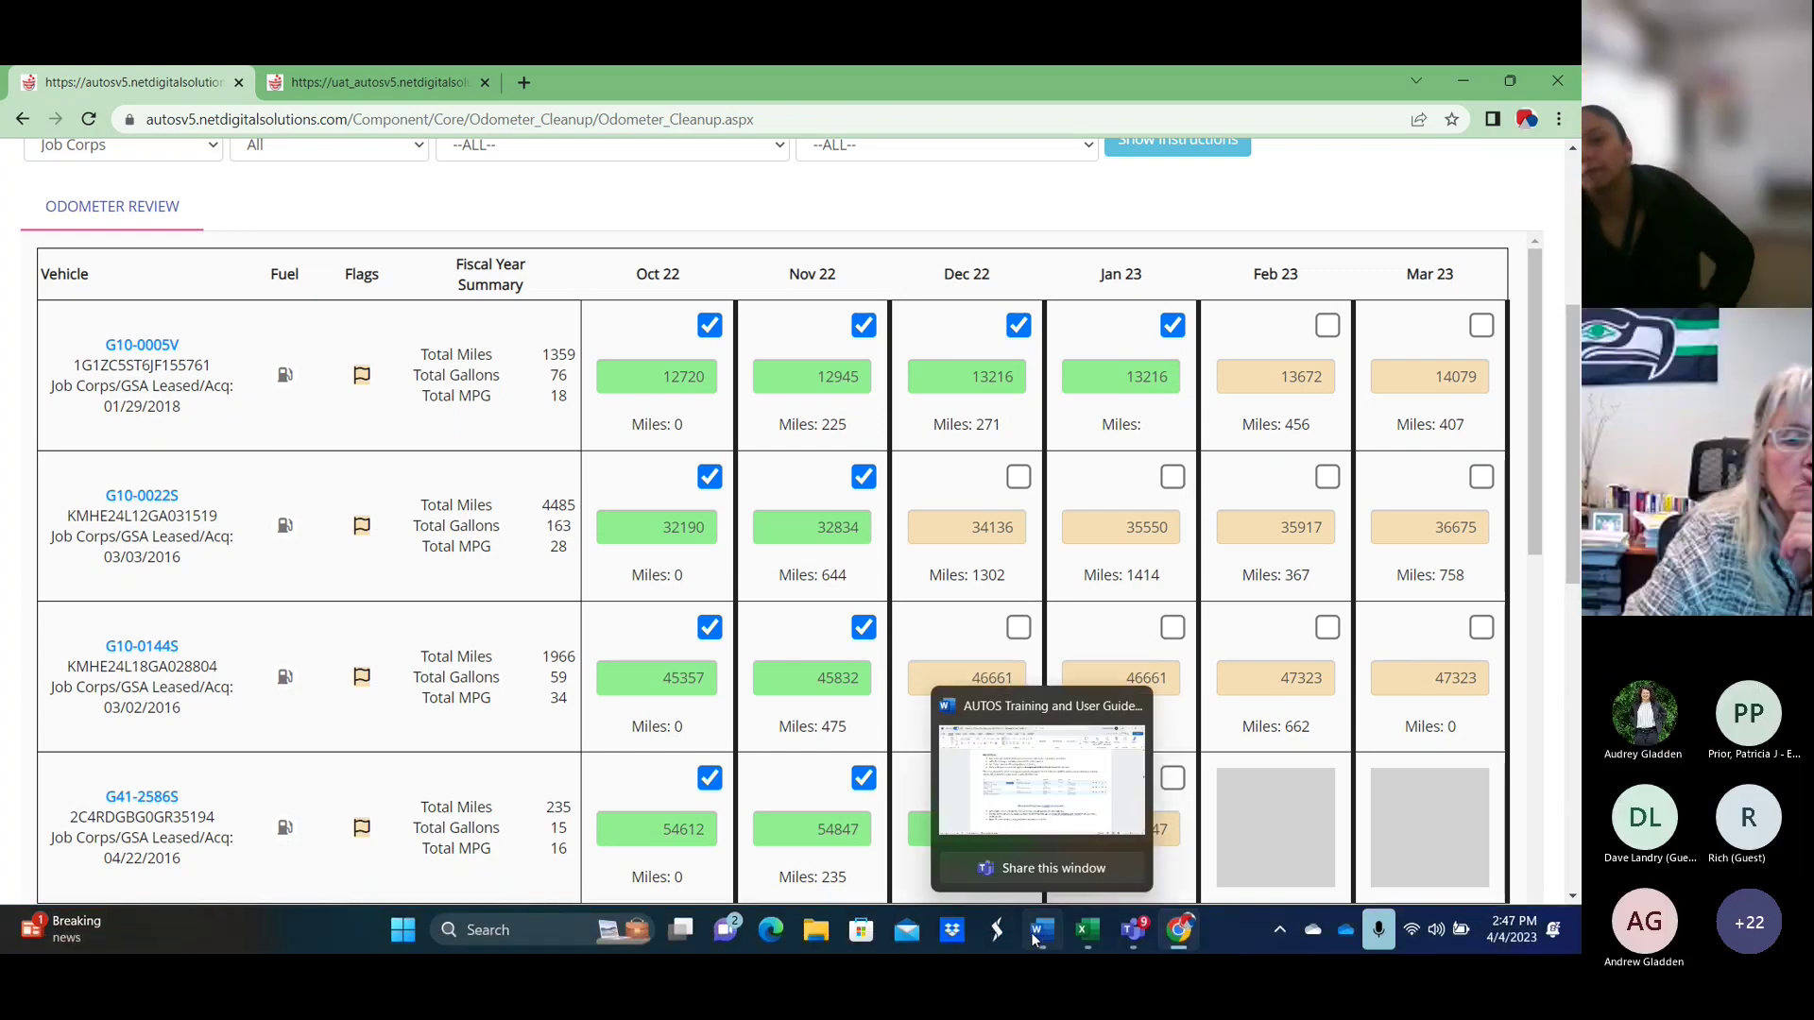
pyautogui.click(1061, 820)
pyautogui.scroll(-10, 637, 561)
pyautogui.scroll(-20, 638, 561)
pyautogui.scroll(-20, 638, 563)
pyautogui.scroll(-20, 638, 562)
pyautogui.scroll(-8, 638, 561)
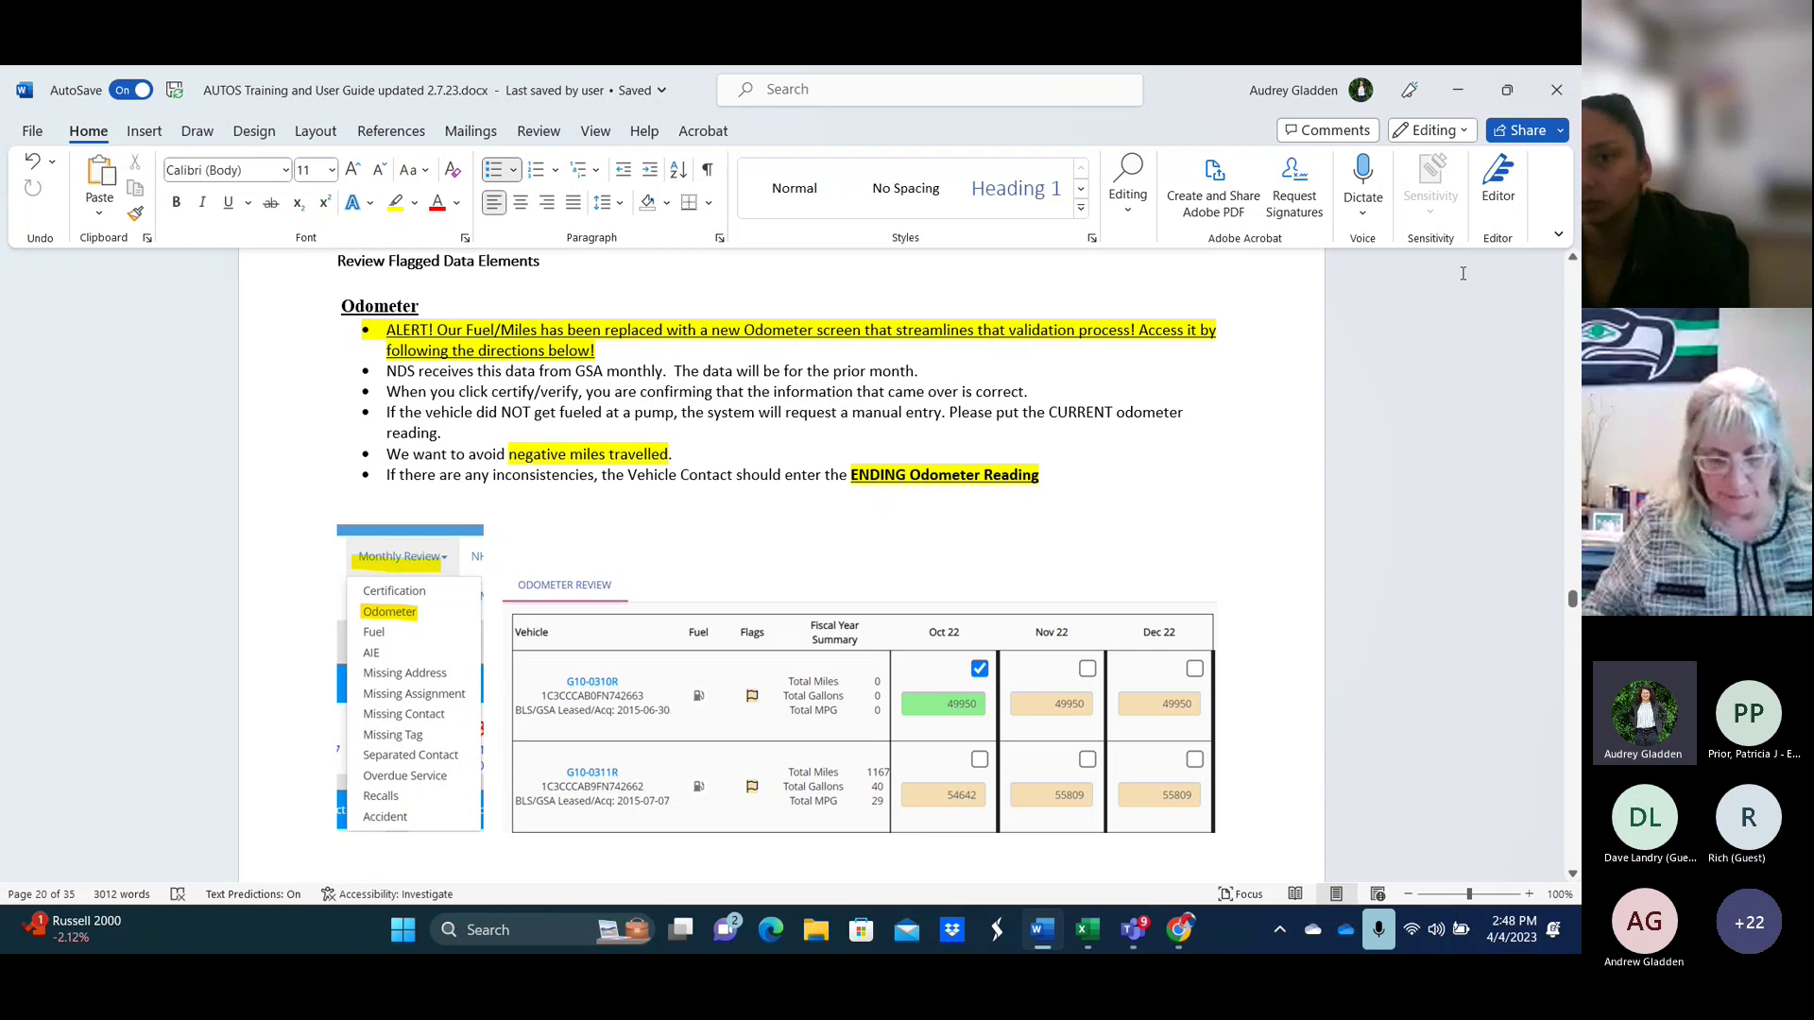
pyautogui.scroll(-9, 813, 648)
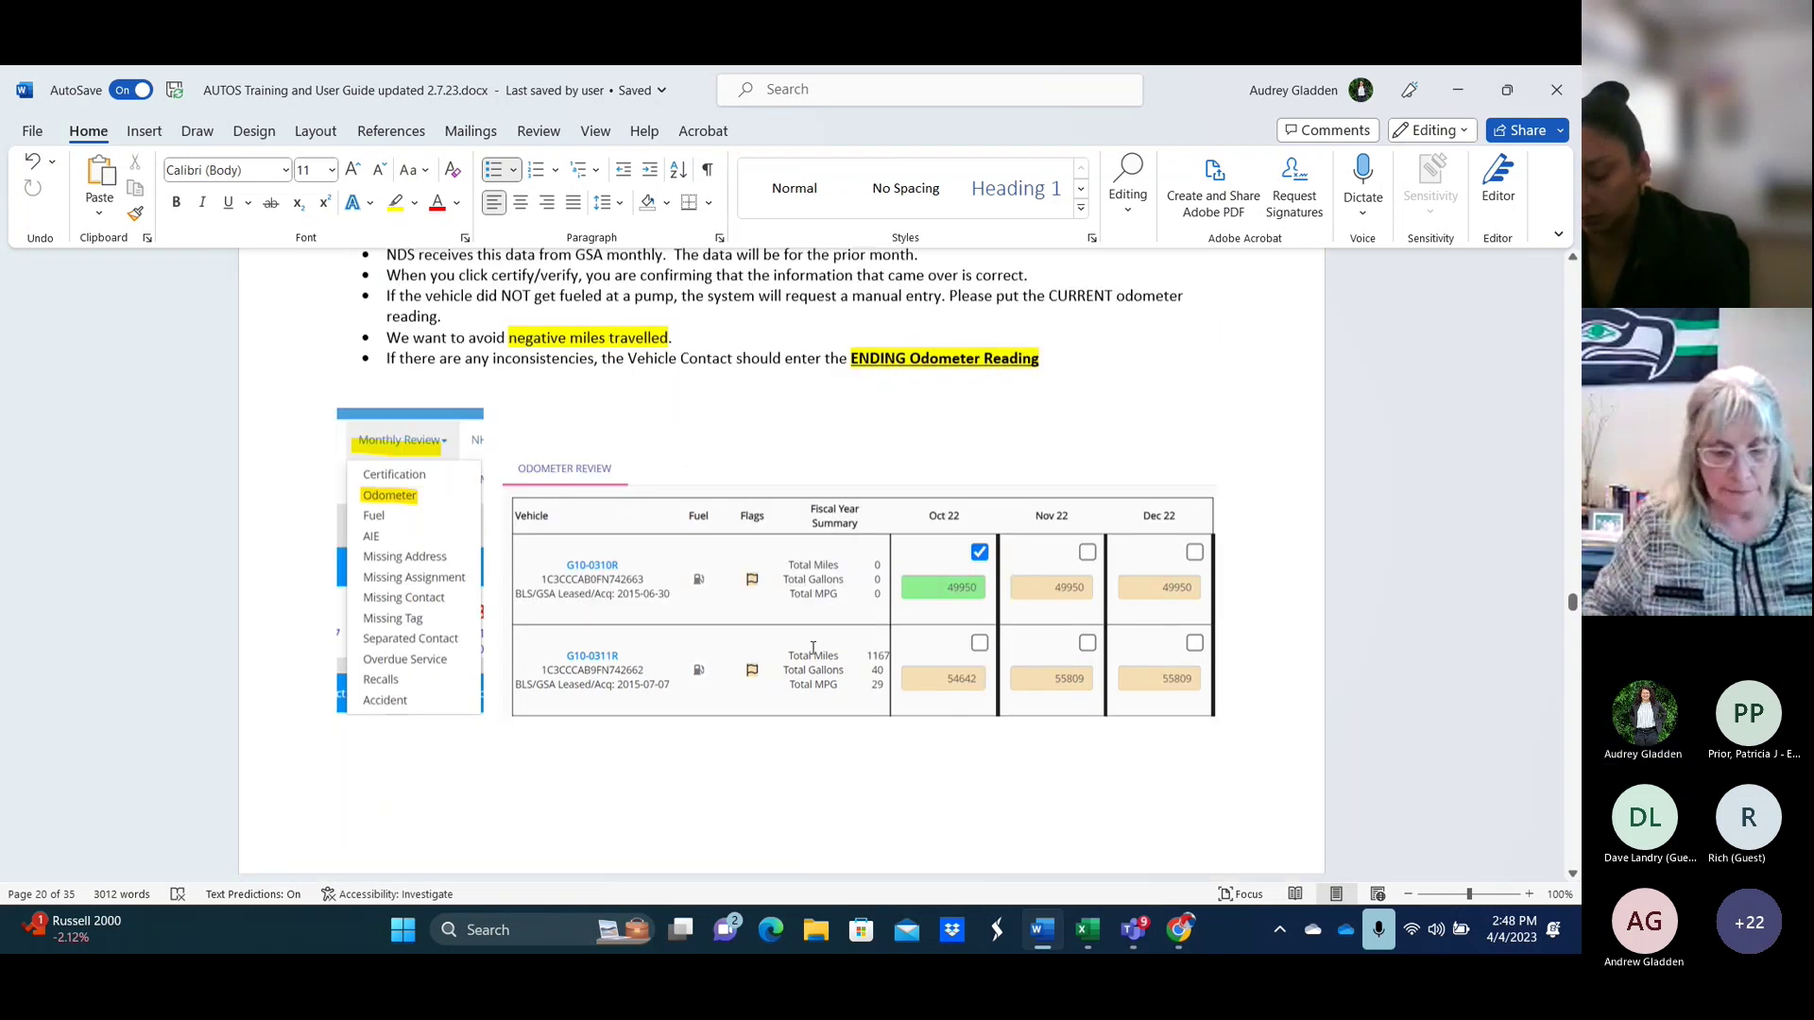
pyautogui.scroll(-8, 813, 649)
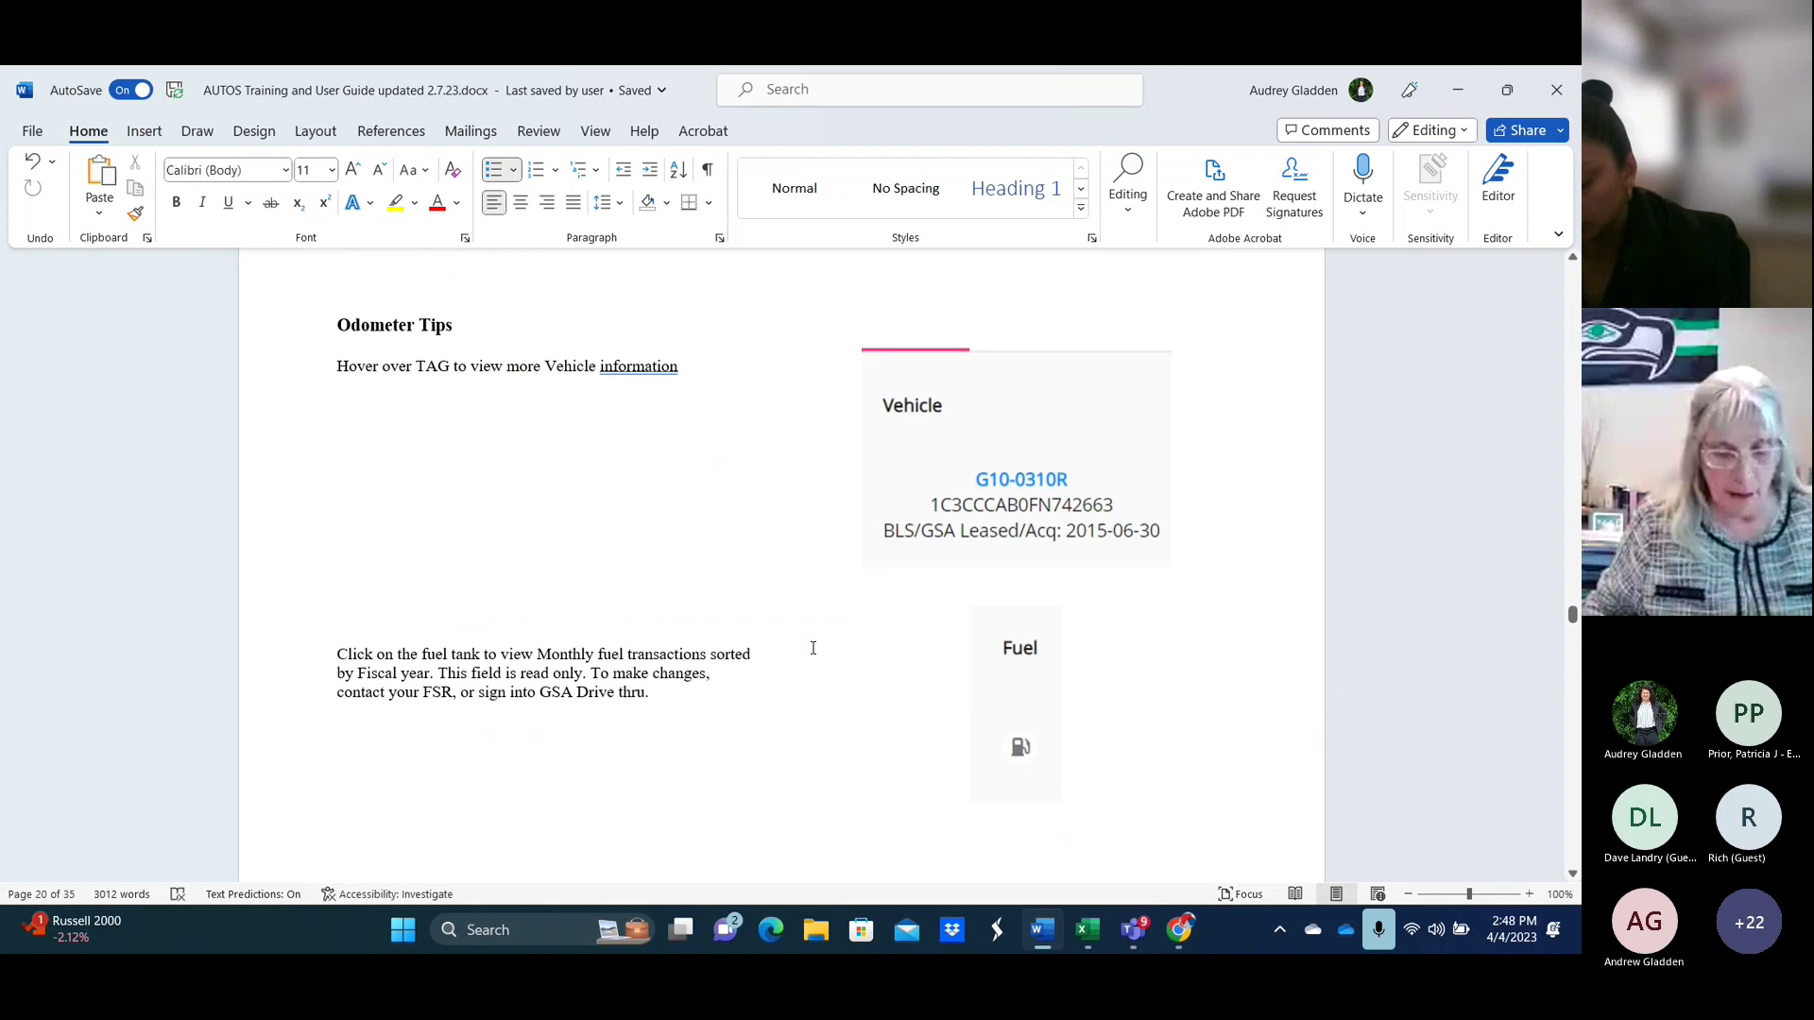
pyautogui.scroll(-17, 813, 648)
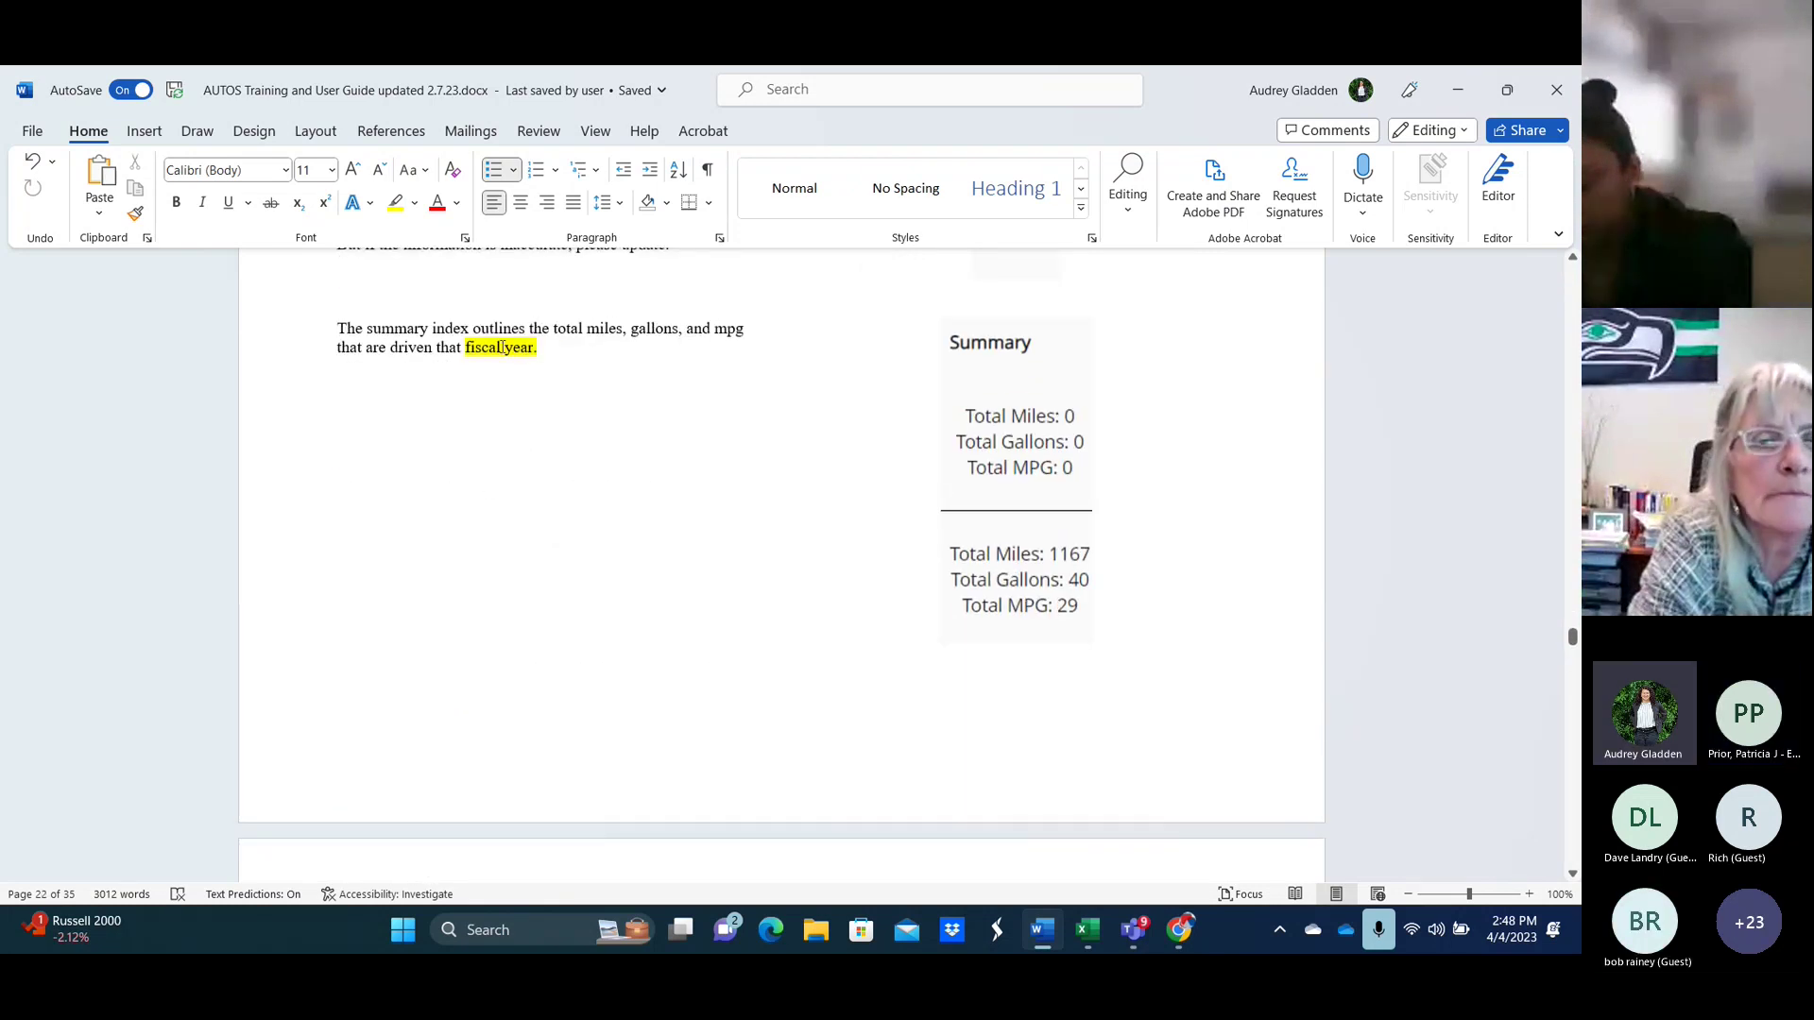
pyautogui.scroll(-7, 1134, 492)
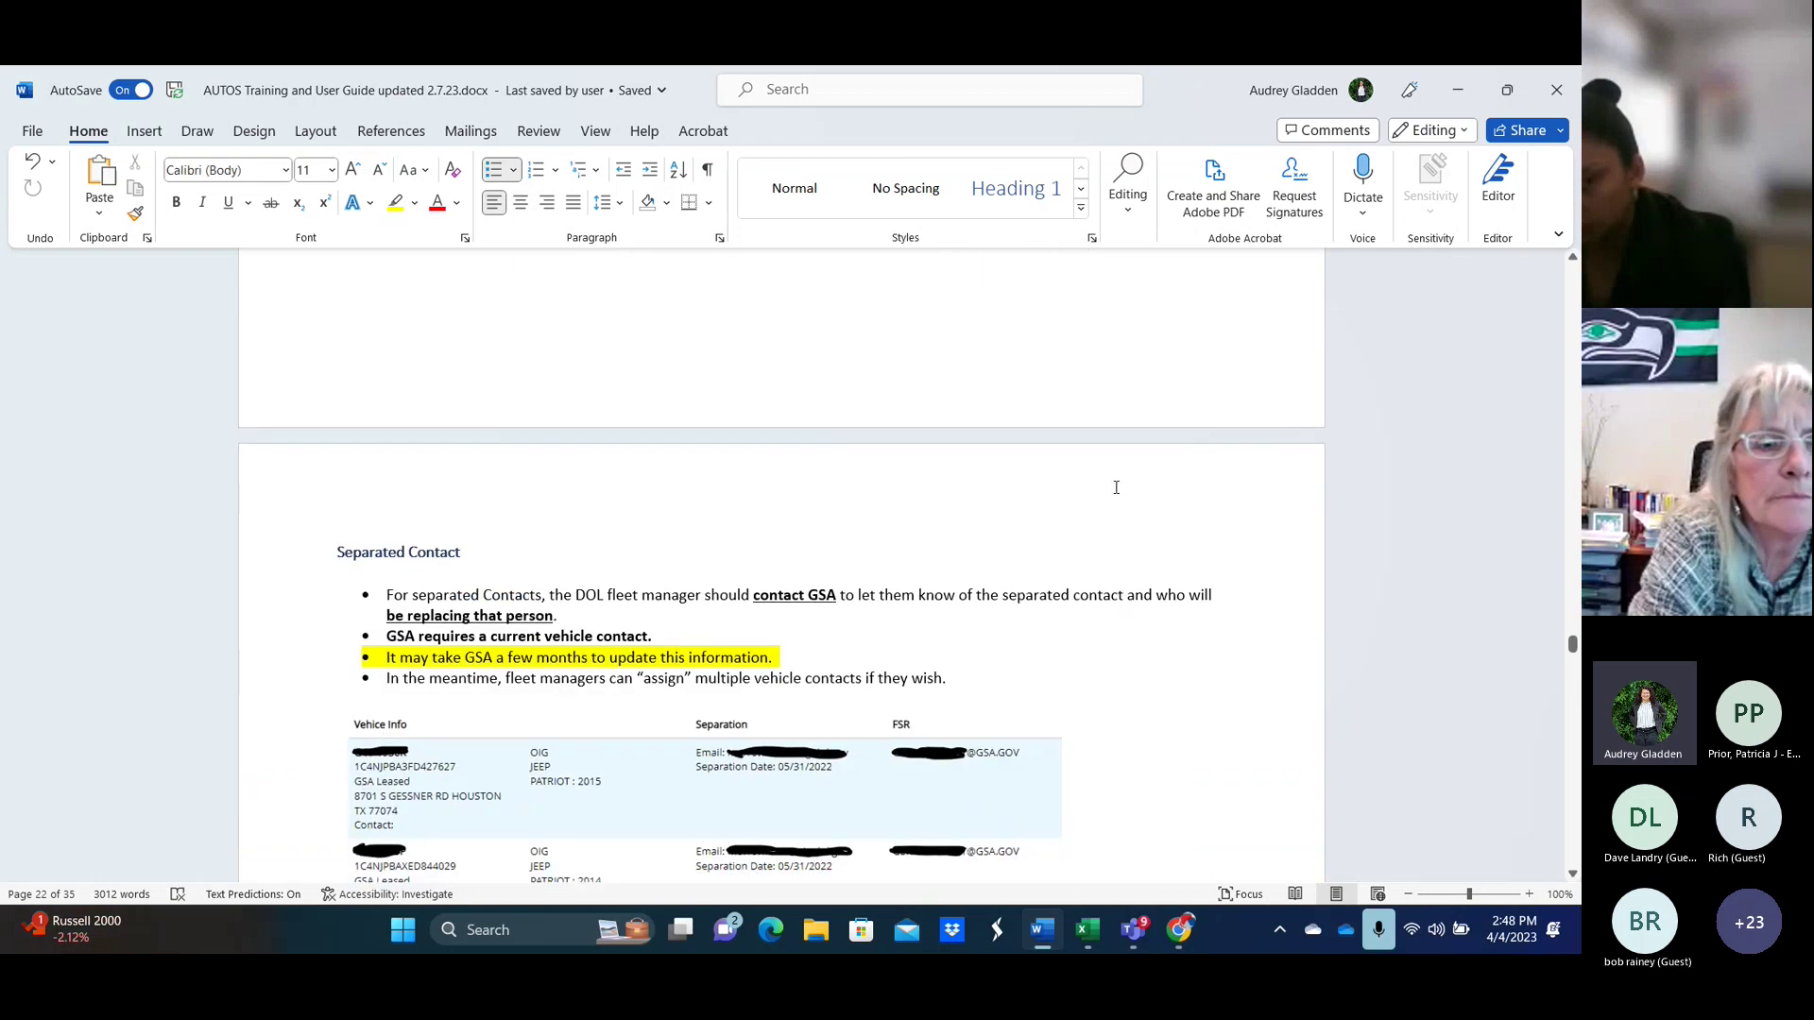
pyautogui.scroll(-3, 1116, 487)
pyautogui.click(1461, 91)
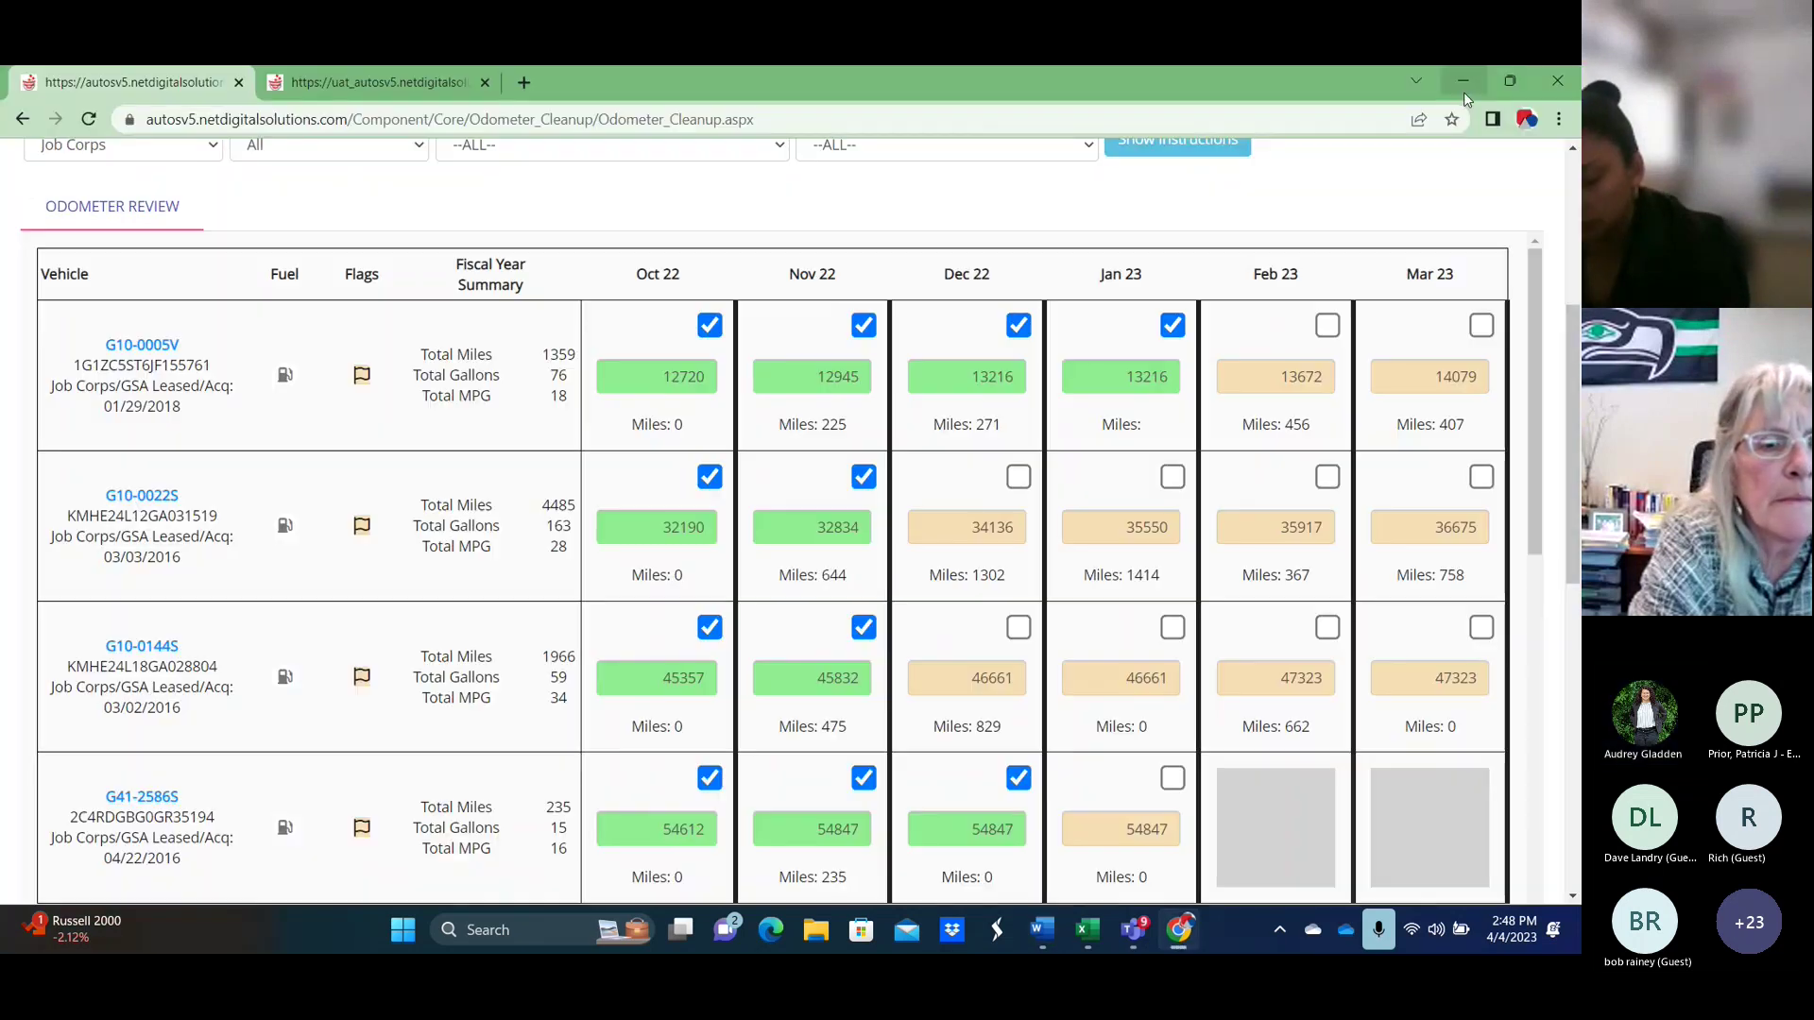
# Open the Agency Incurred Expense page from the Magic Bar's AIE item and dismiss its tool tip.
pyautogui.scroll(5, 302, 510)
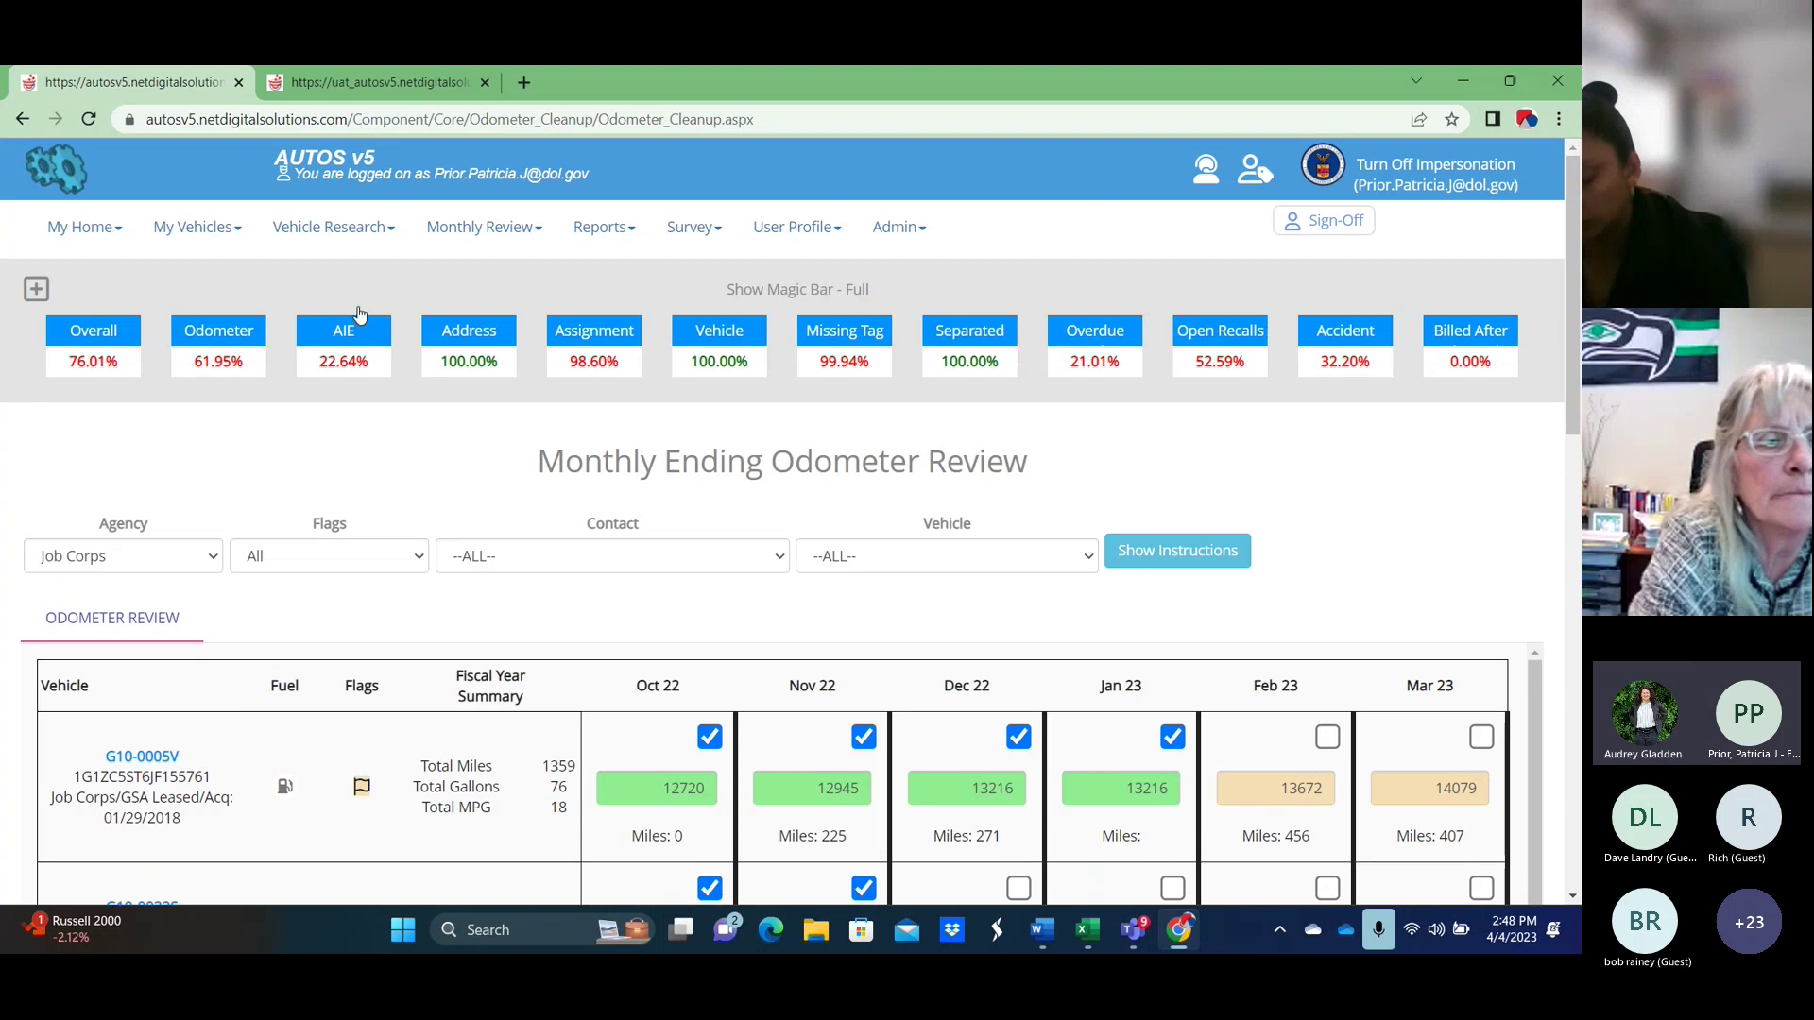
pyautogui.click(326, 340)
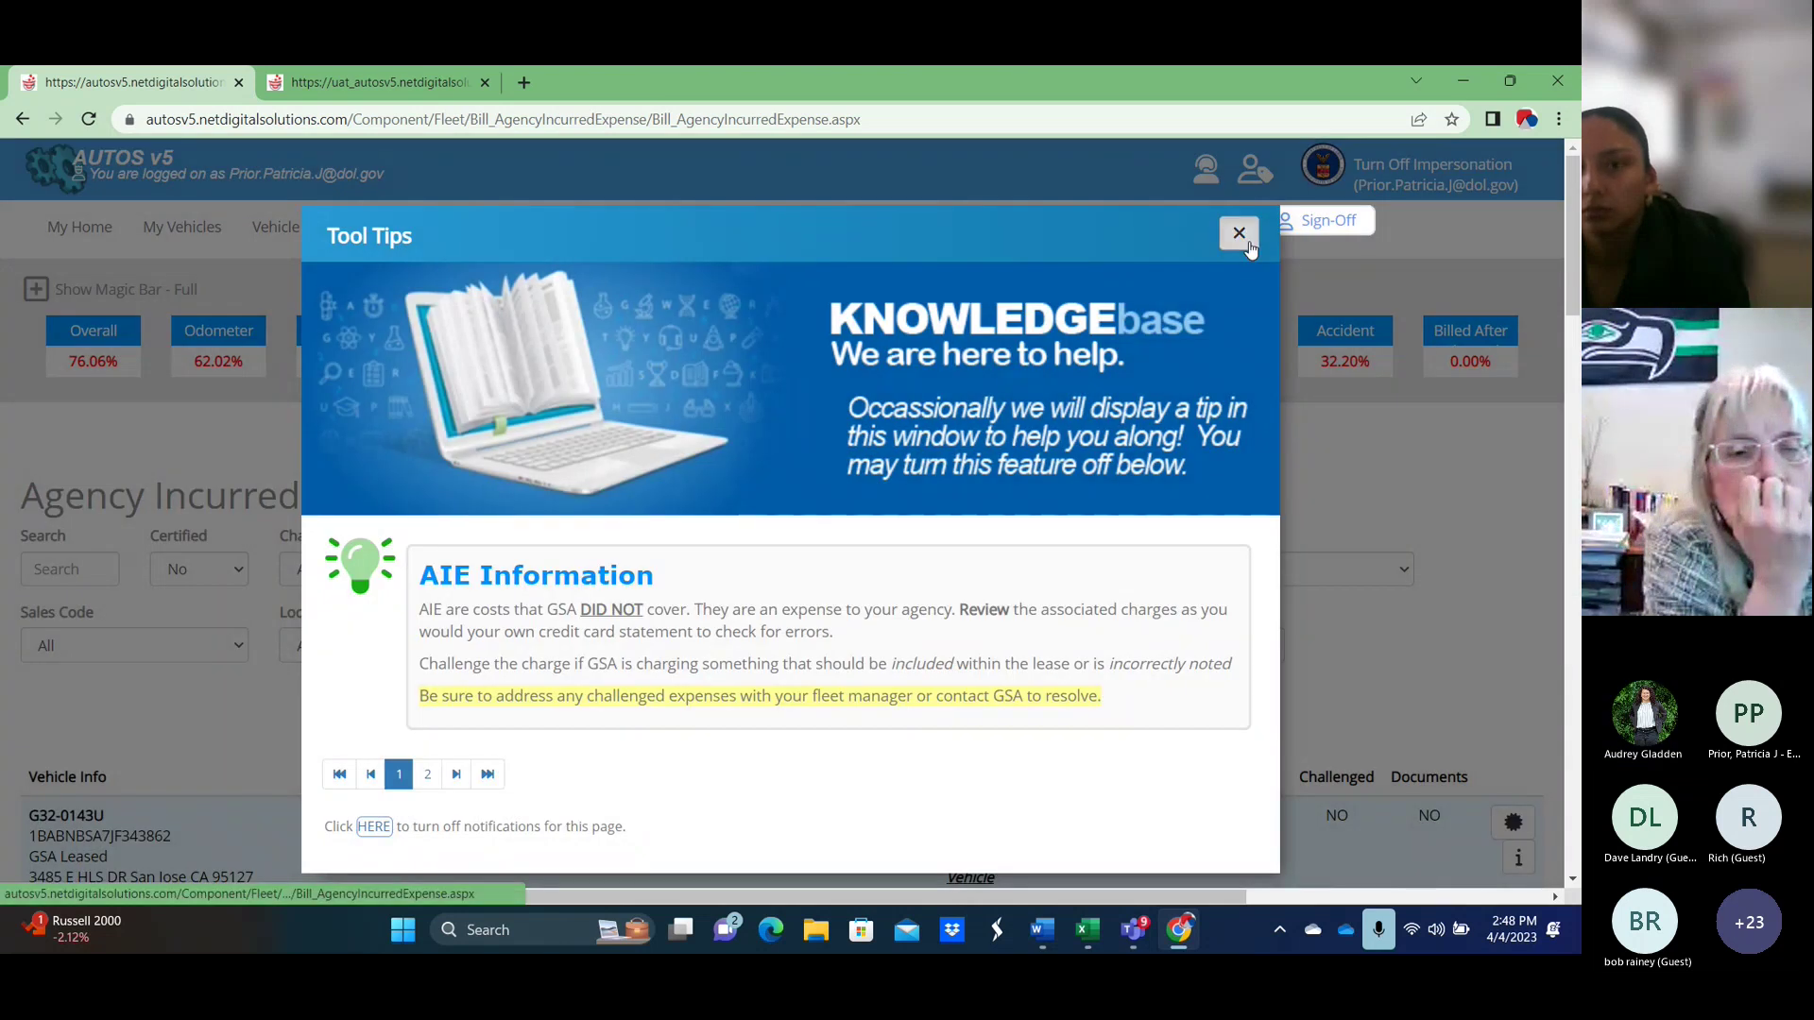
pyautogui.click(1247, 244)
# Look through the agency incurred expenses, examining each charge's amount, category, GSA code, FSR details and review status.
pyautogui.scroll(-4, 746, 619)
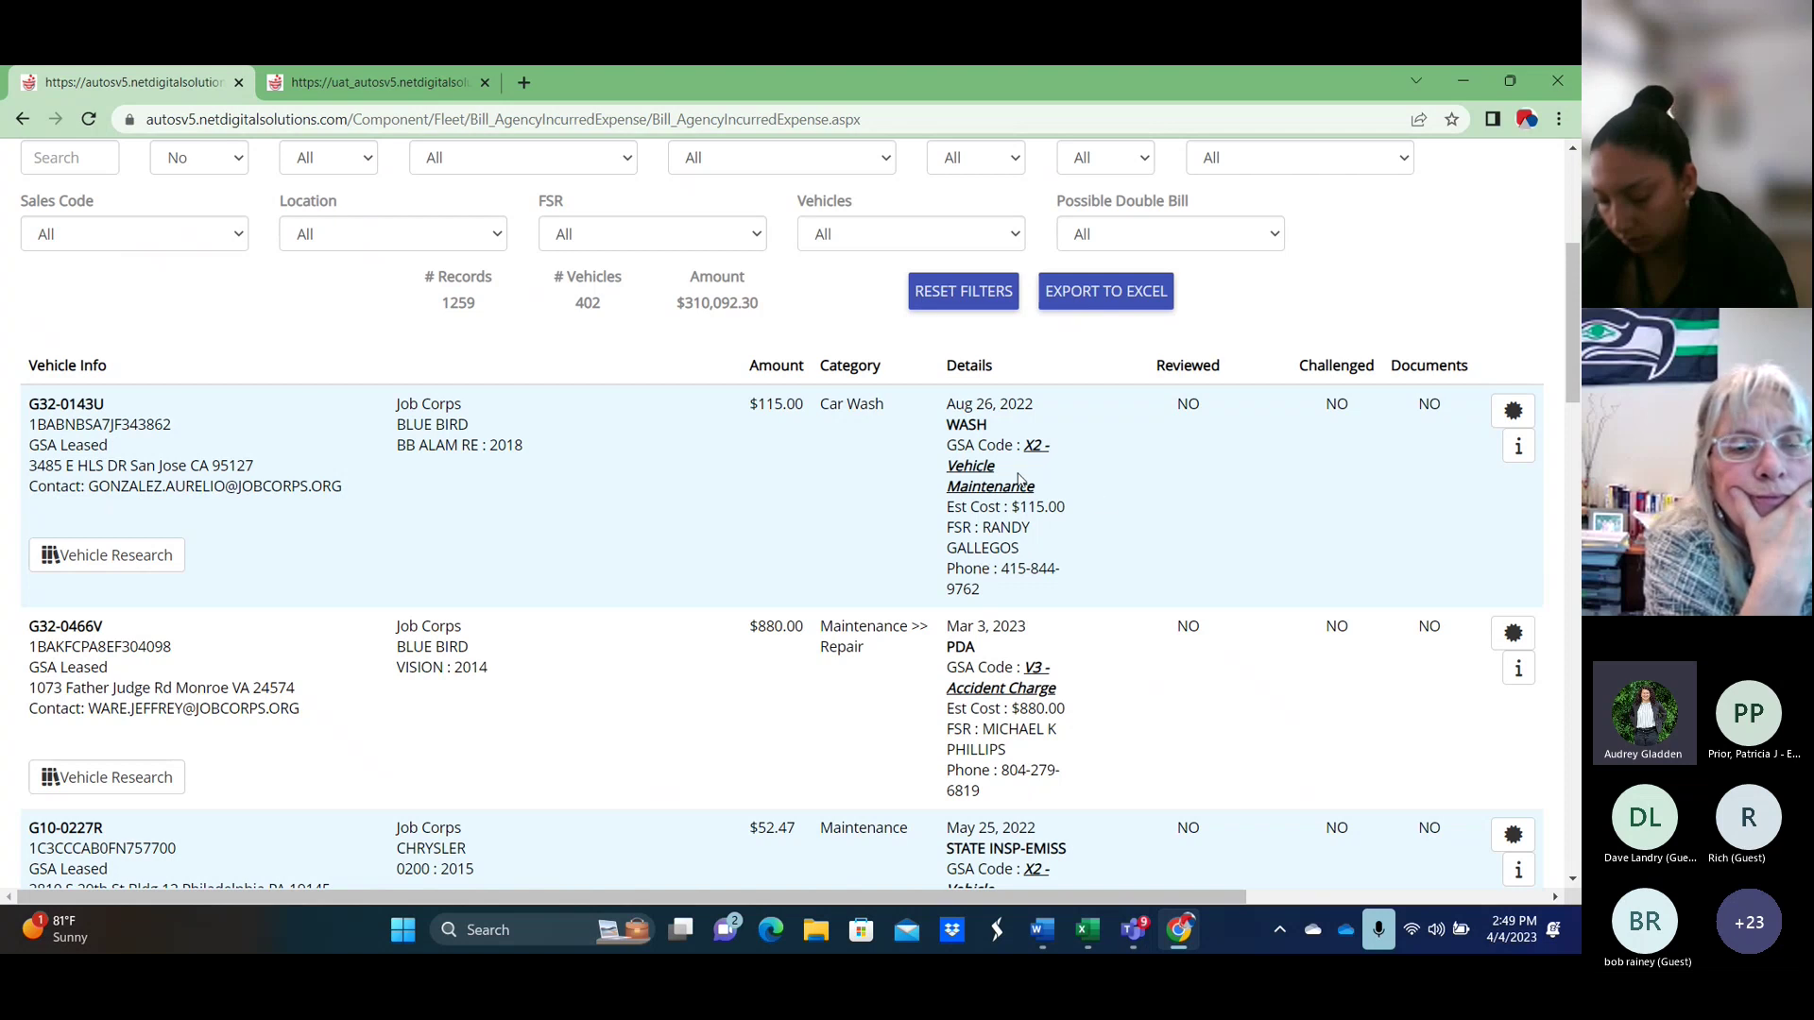
pyautogui.scroll(-3, 1018, 480)
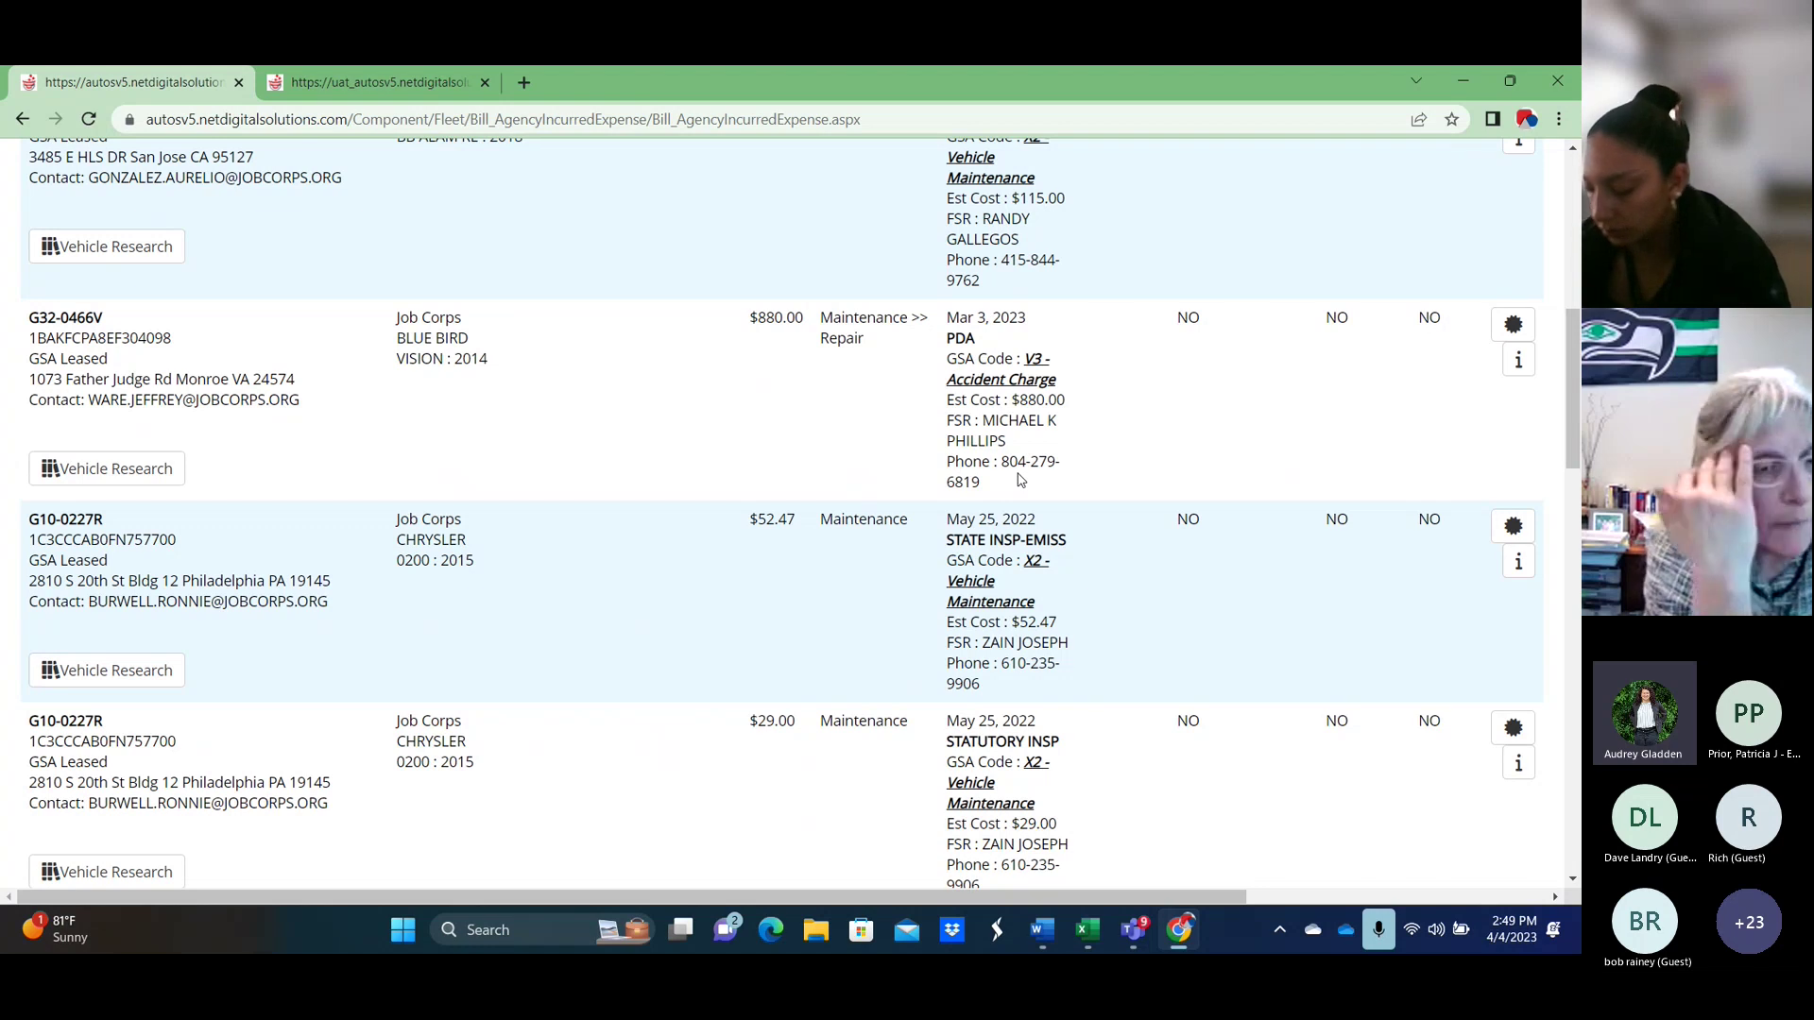
pyautogui.scroll(-6, 822, 553)
pyautogui.scroll(-3, 823, 552)
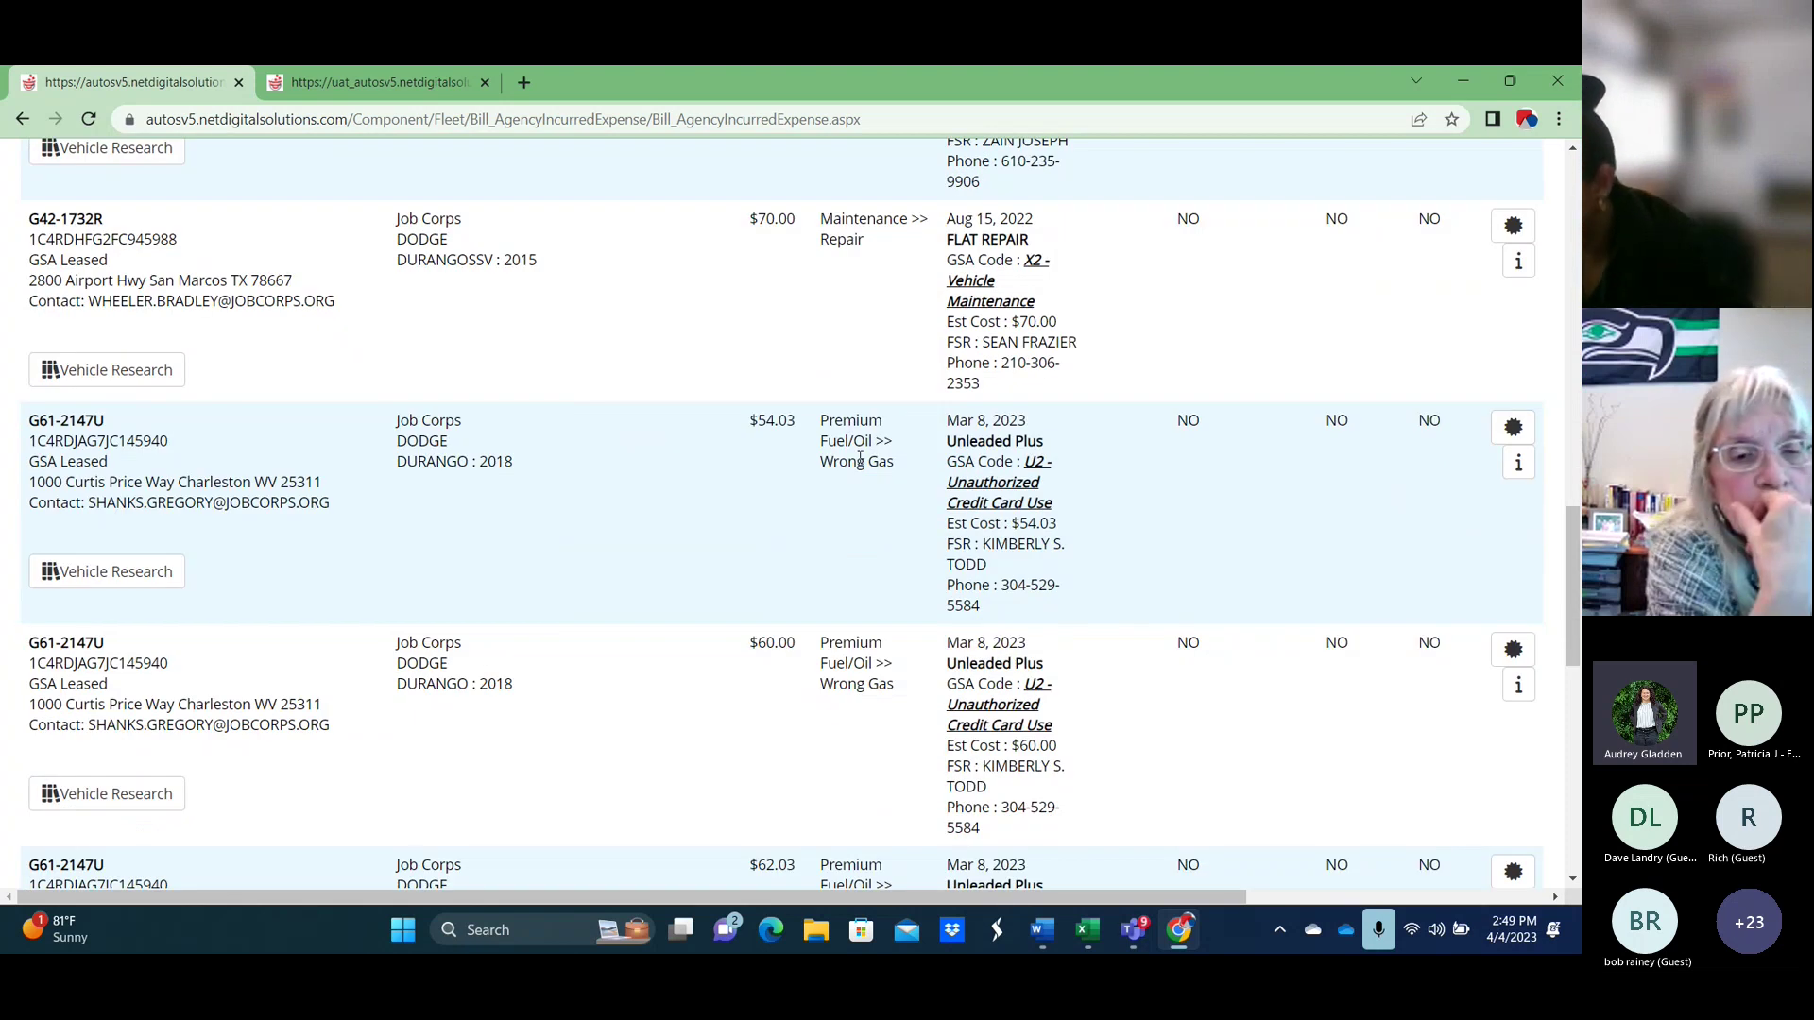
pyautogui.scroll(-1, 861, 463)
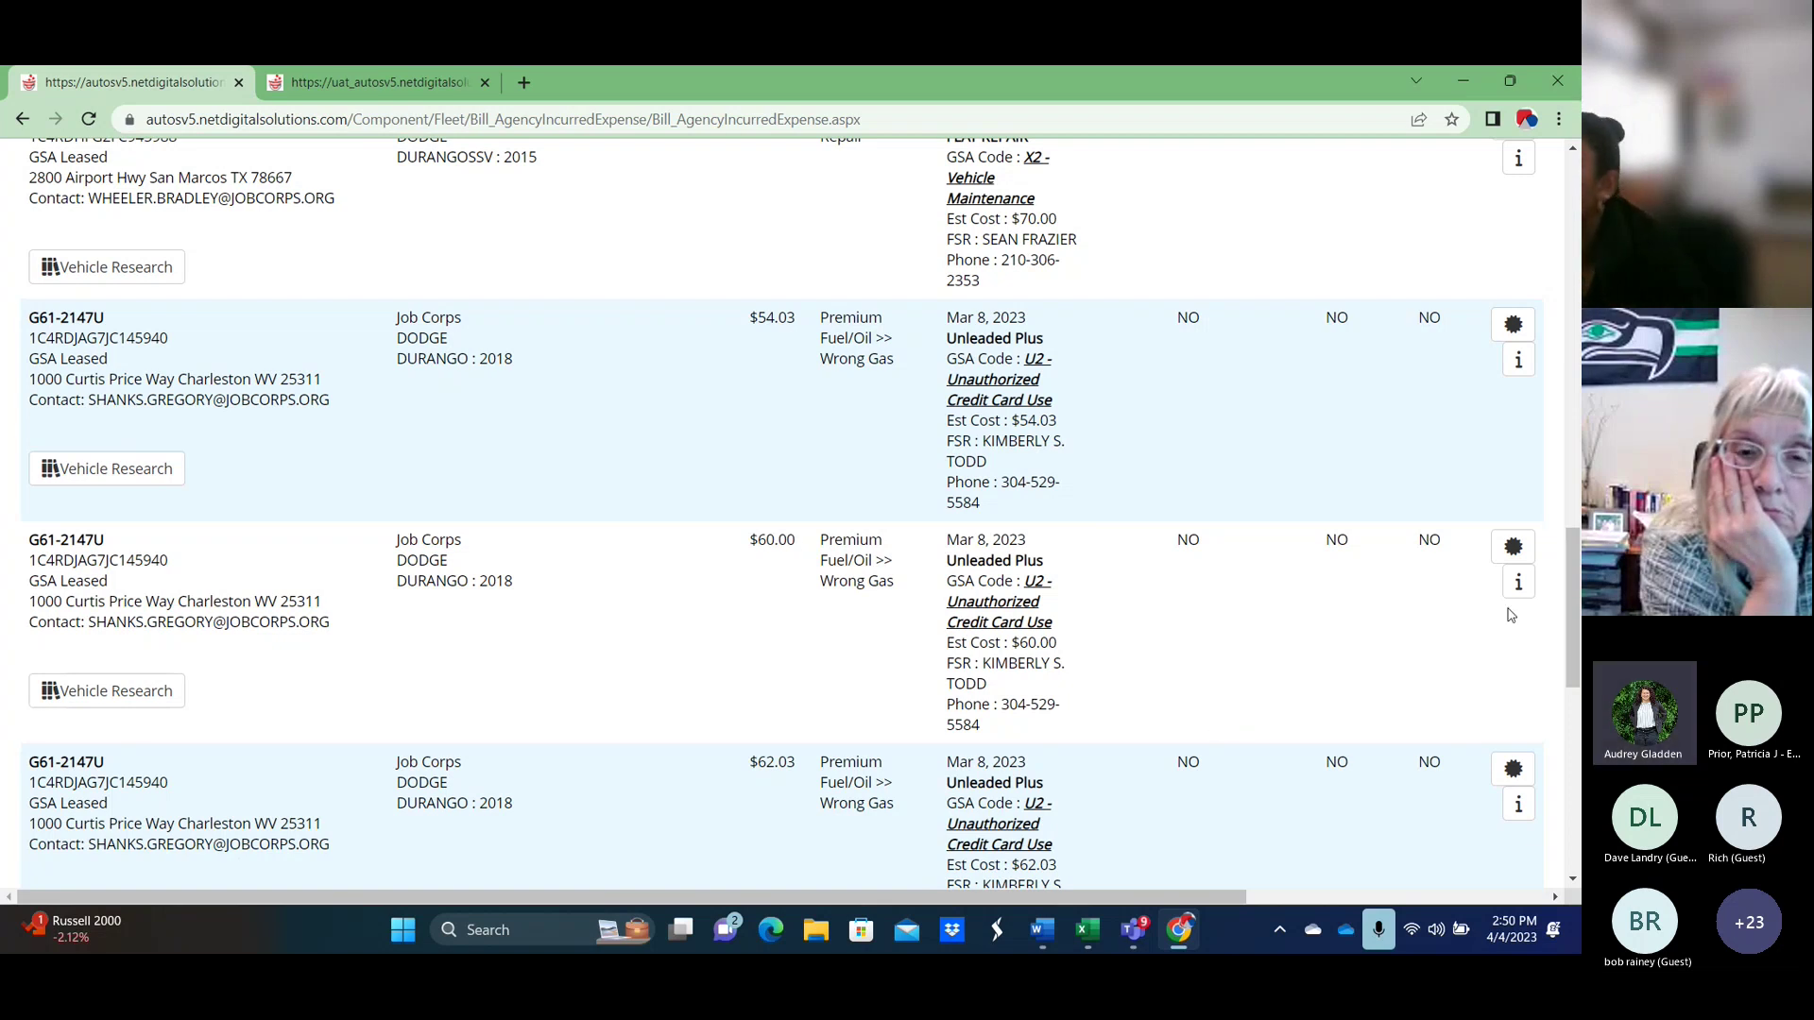
pyautogui.scroll(5, 1160, 688)
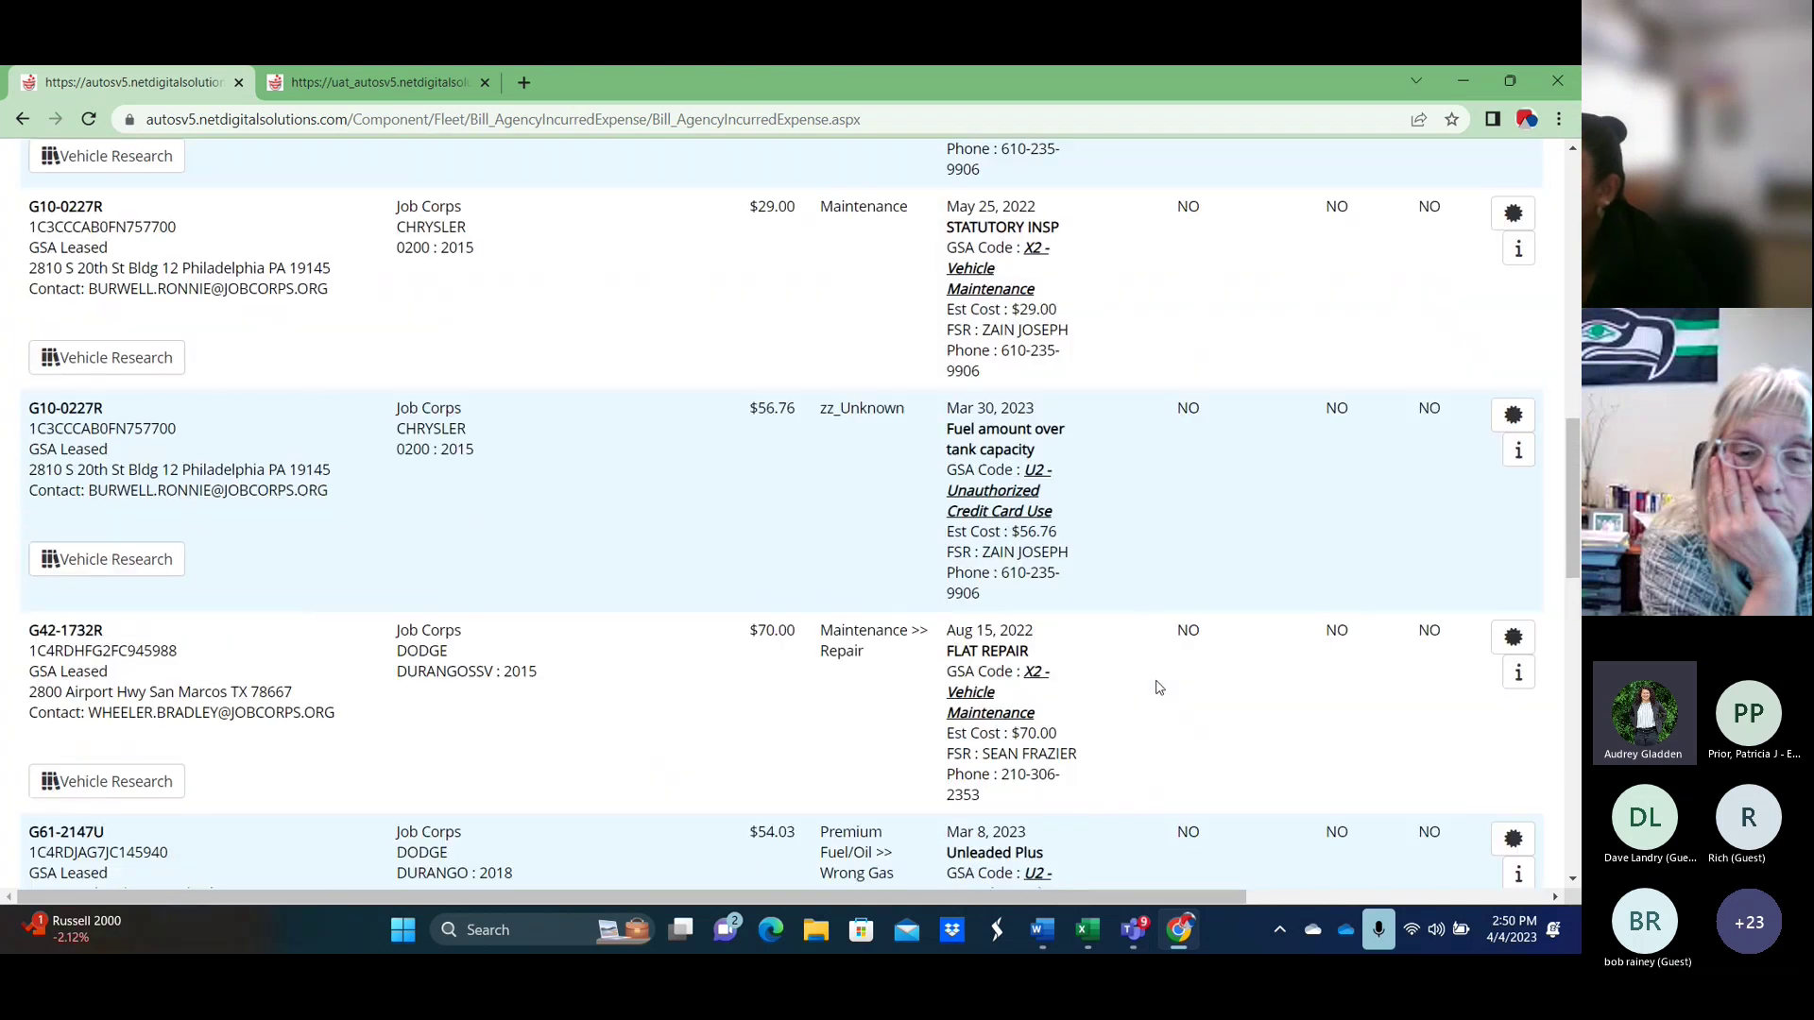
pyautogui.scroll(3, 1160, 688)
pyautogui.scroll(3, 1161, 688)
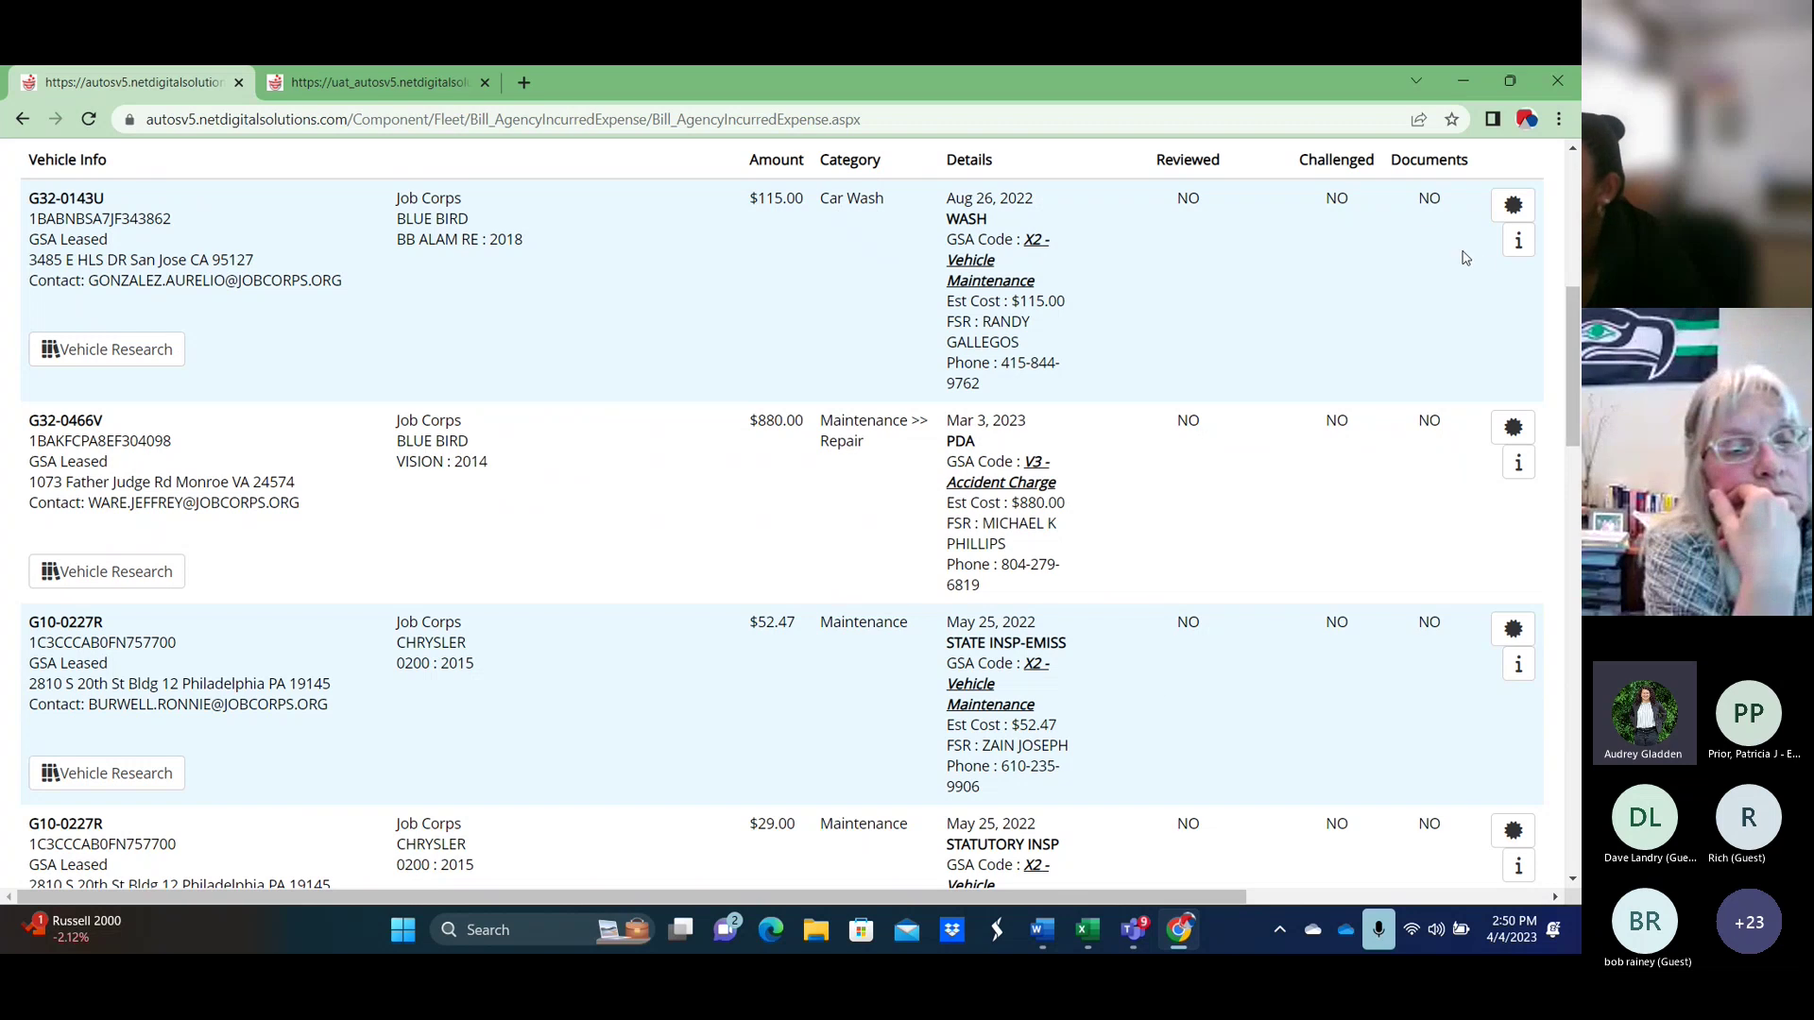
# Demonstrate challenging the first vehicle's car wash charge in its review form, then close the form without saving and return to the expense filters.
pyautogui.click(1512, 206)
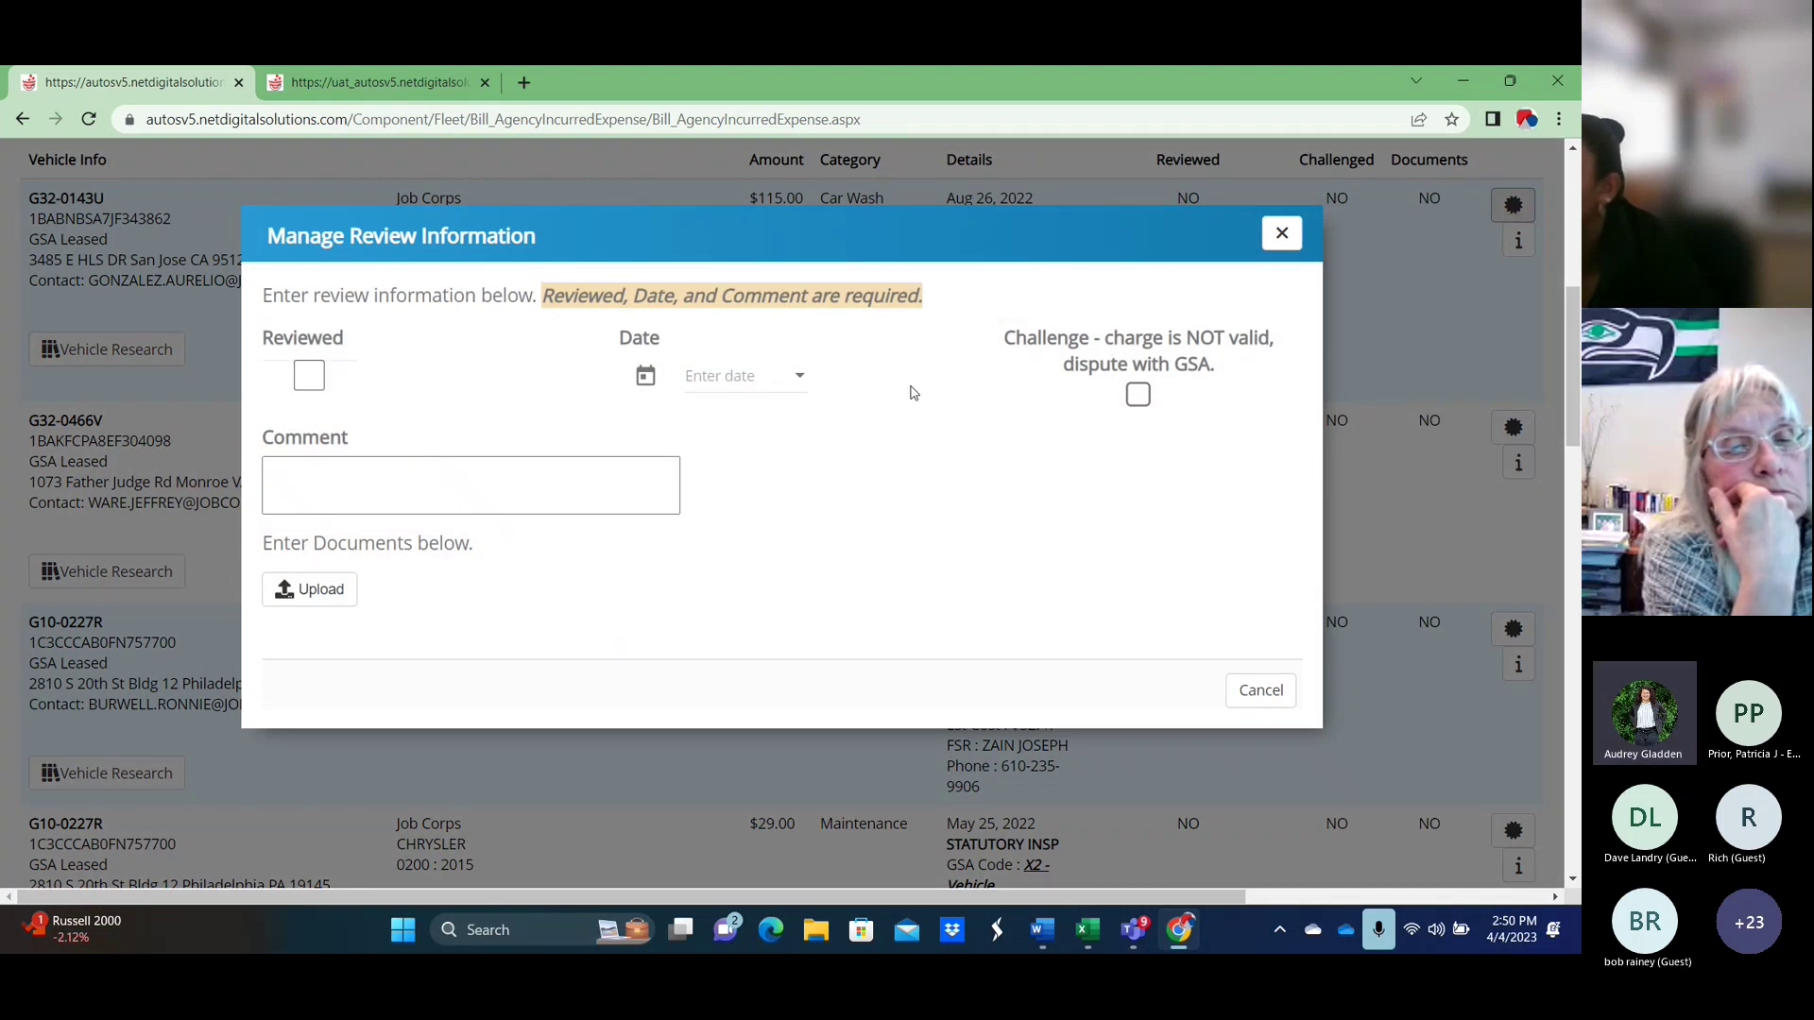
pyautogui.click(1138, 395)
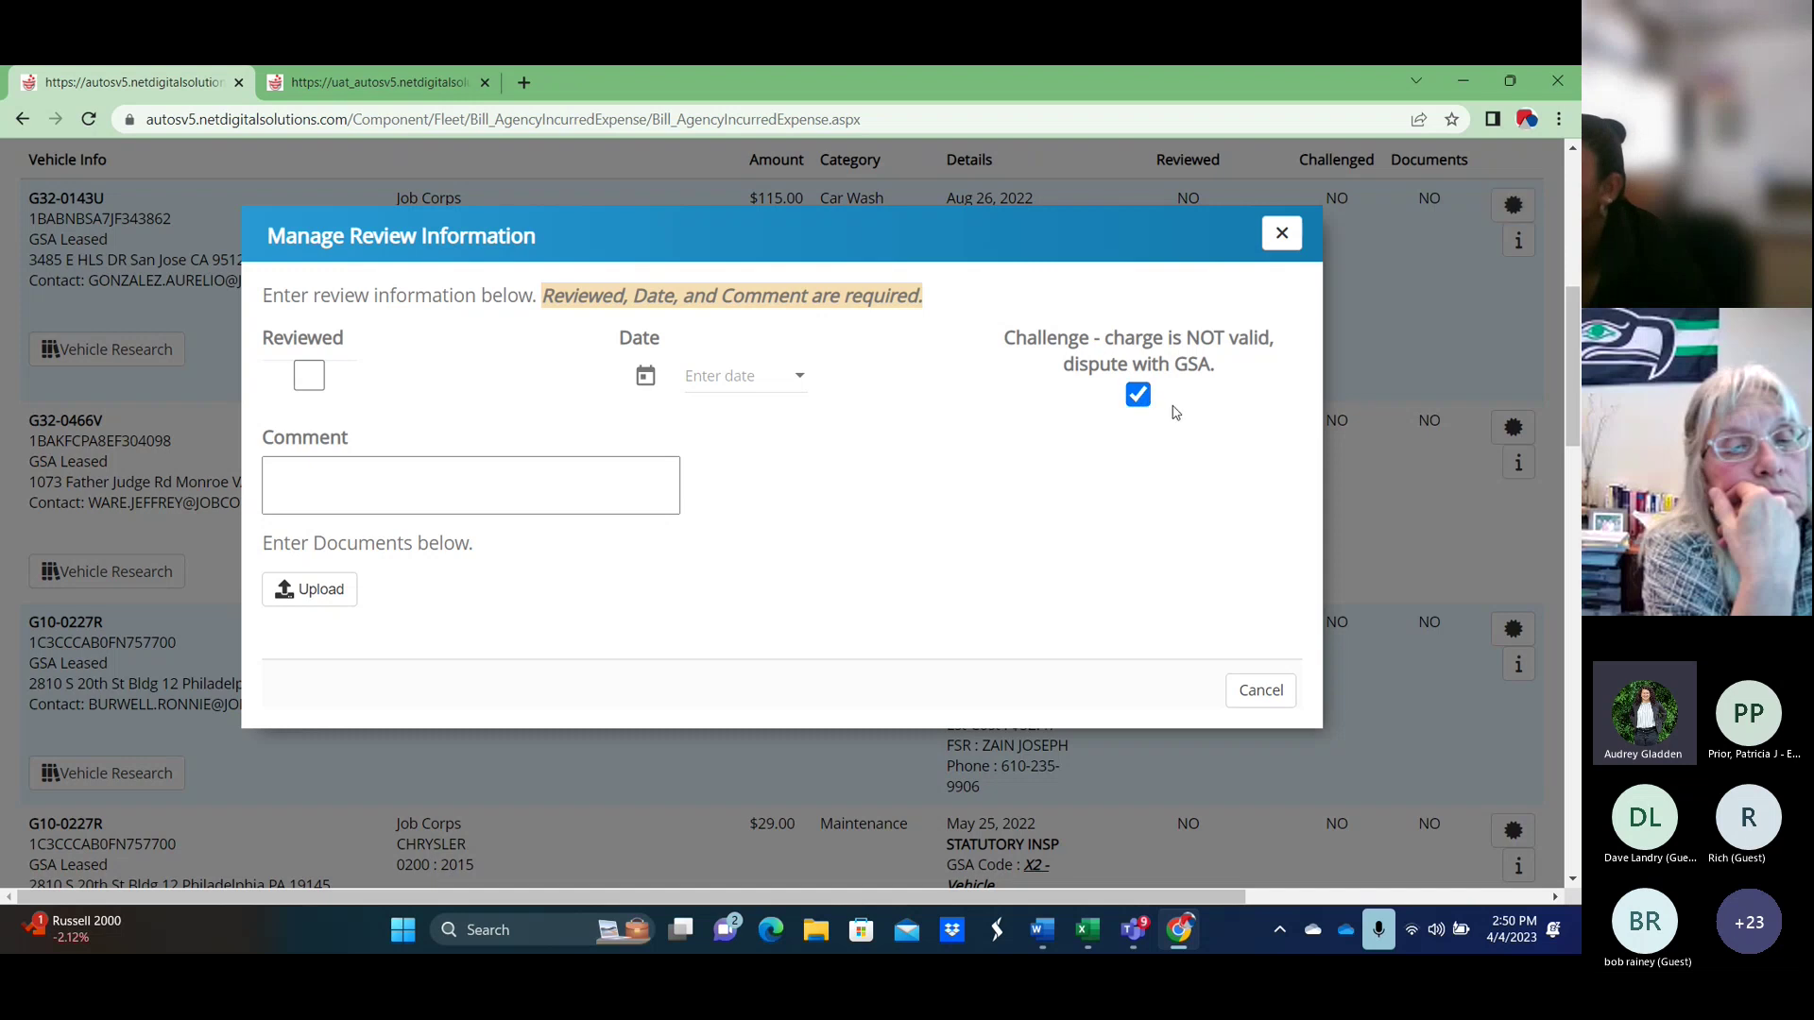
pyautogui.click(586, 495)
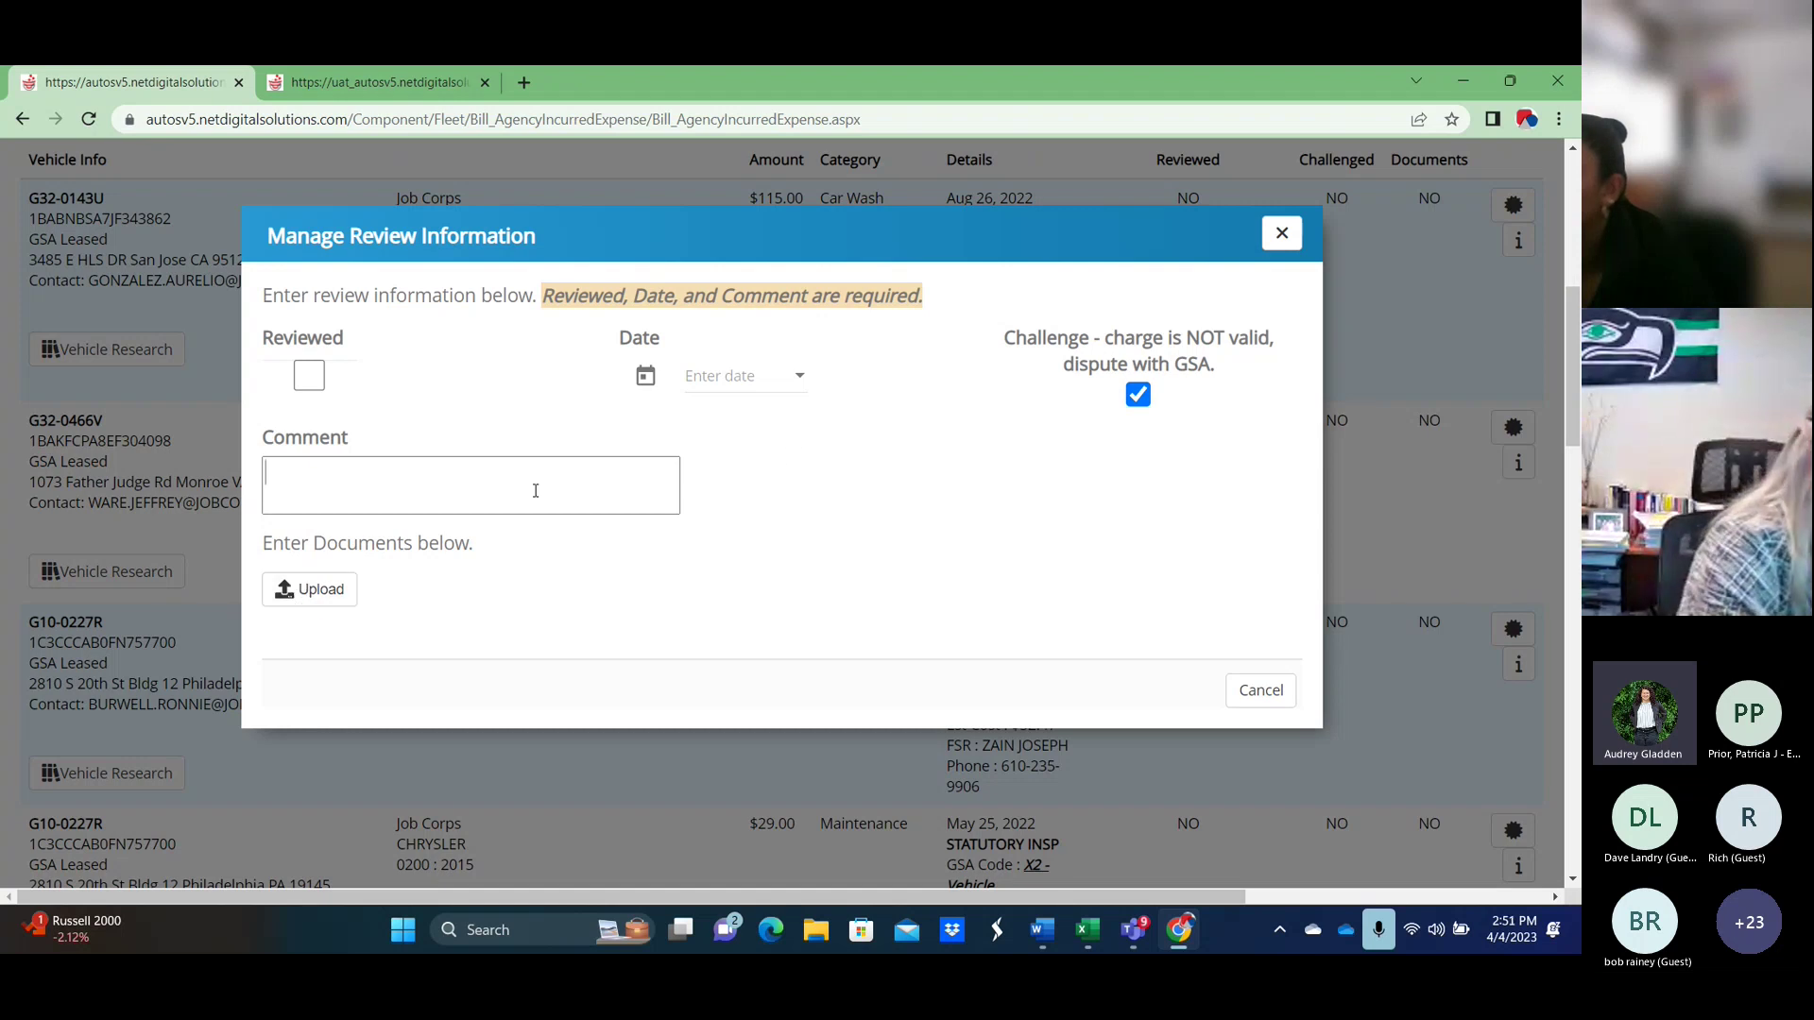
pyautogui.click(1281, 233)
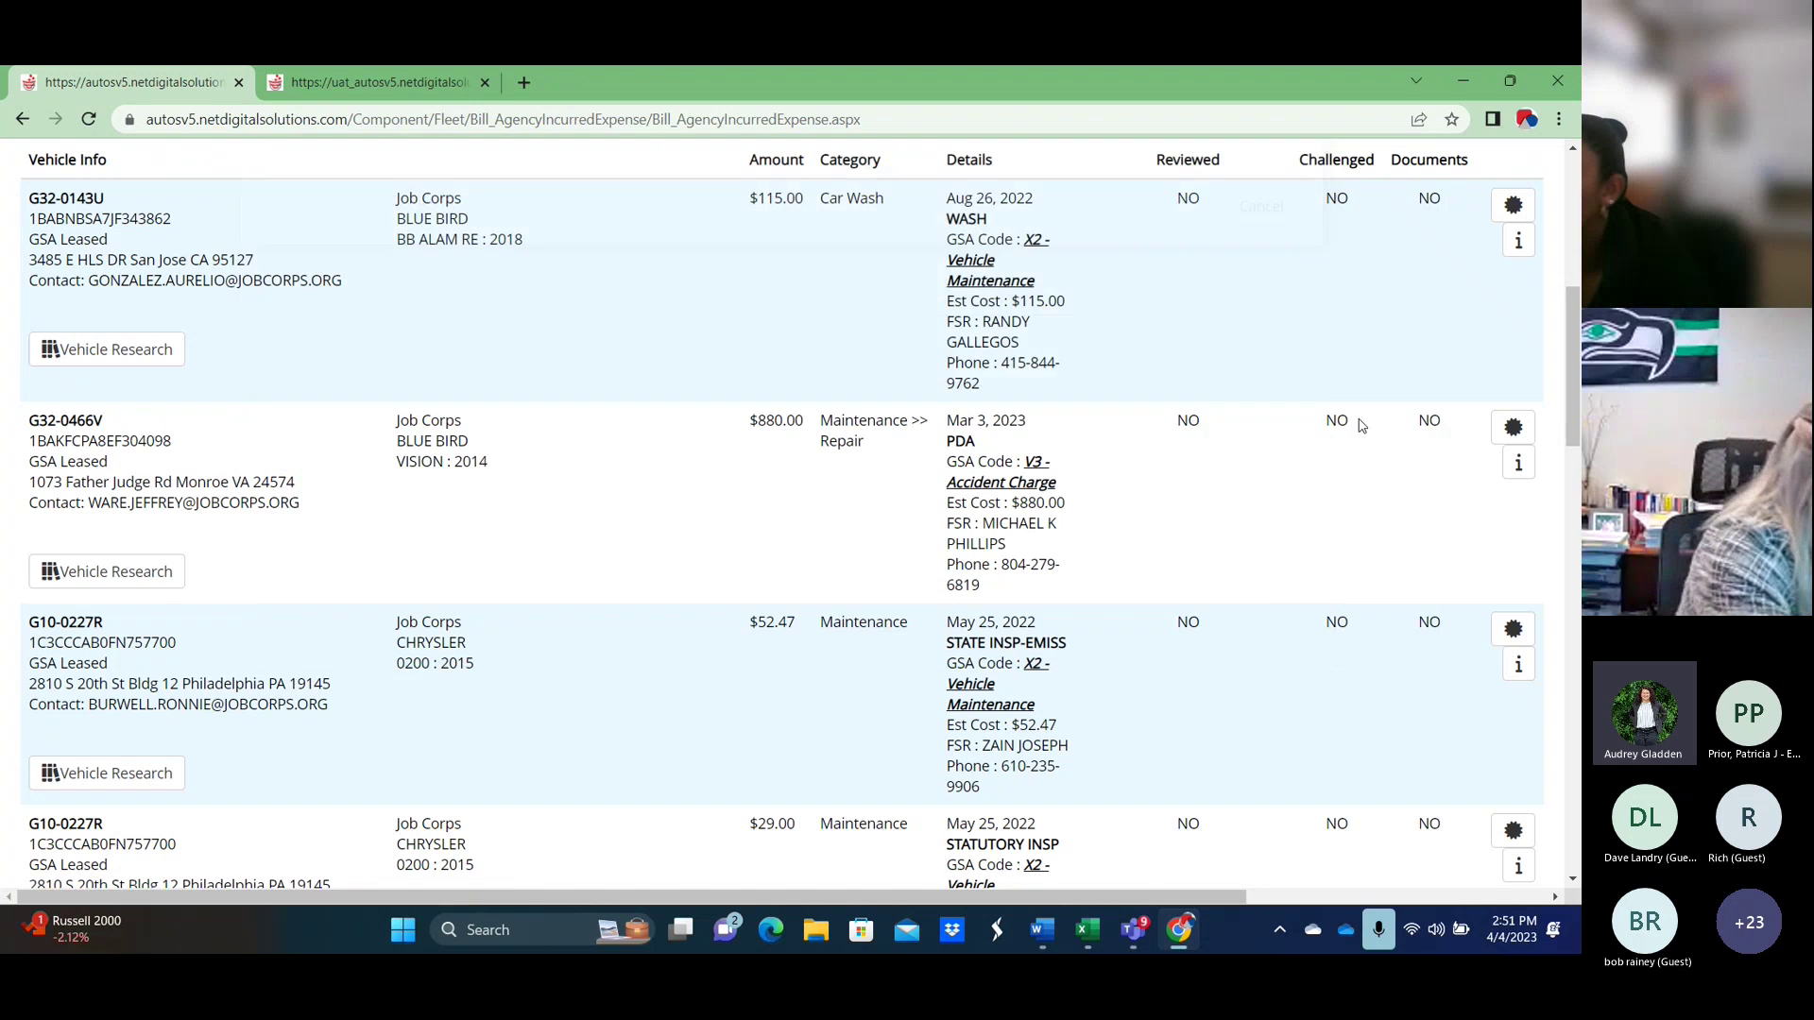
pyautogui.scroll(2, 1349, 471)
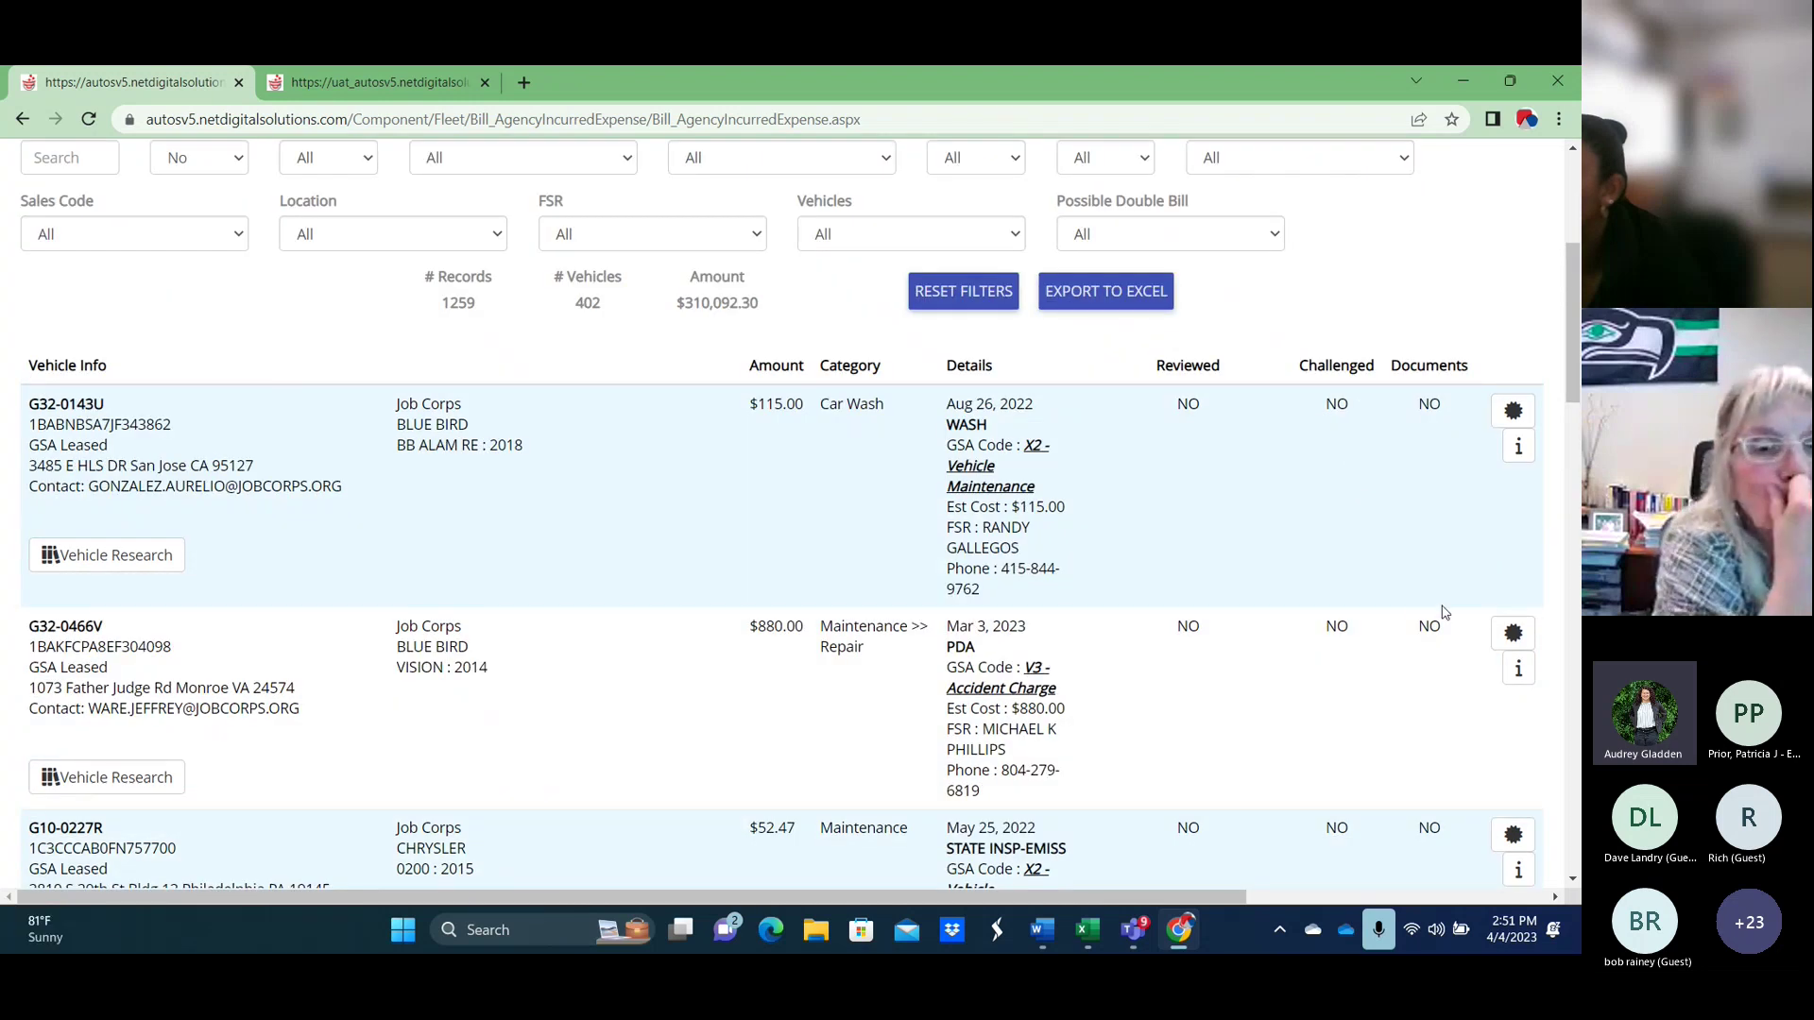
pyautogui.scroll(2, 1442, 613)
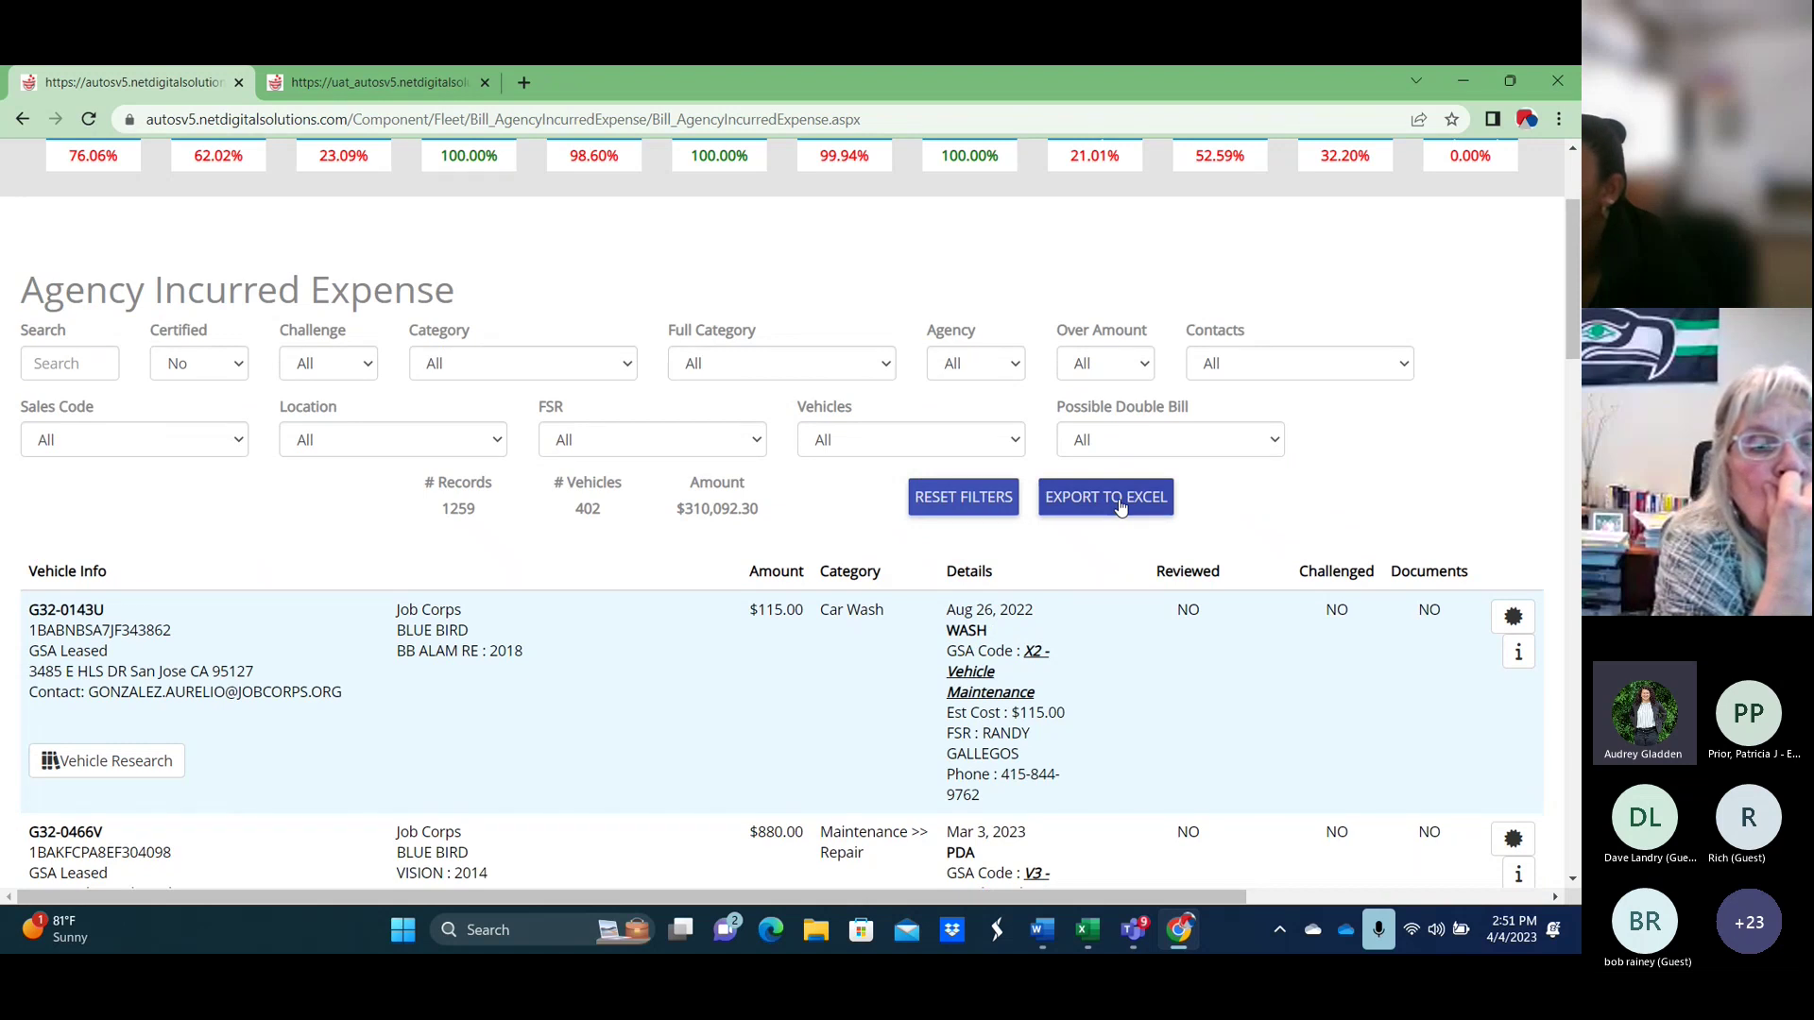
# Highlight the FSR contact on the first vehicle's car wash charge and look through the Challenge, Category and Agency filter options without changing them.
pyautogui.scroll(-1, 1073, 605)
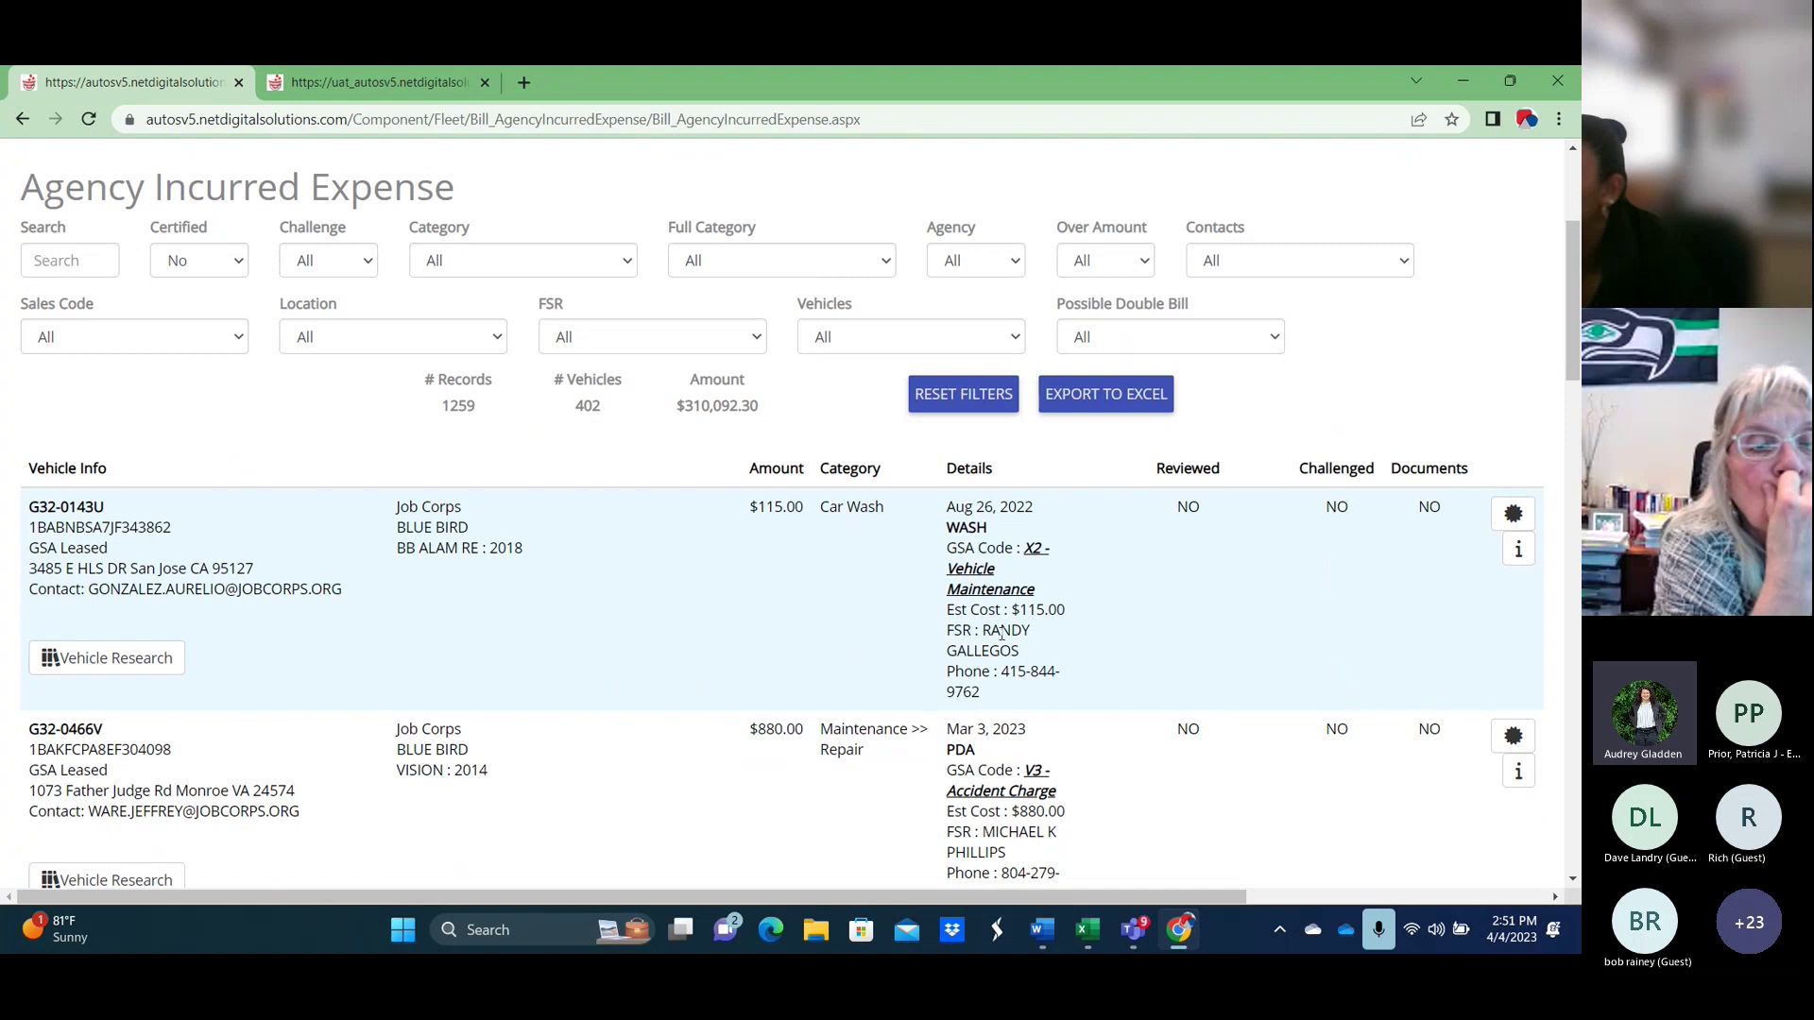
pyautogui.moveTo(983, 630); pyautogui.dragTo(1031, 640)
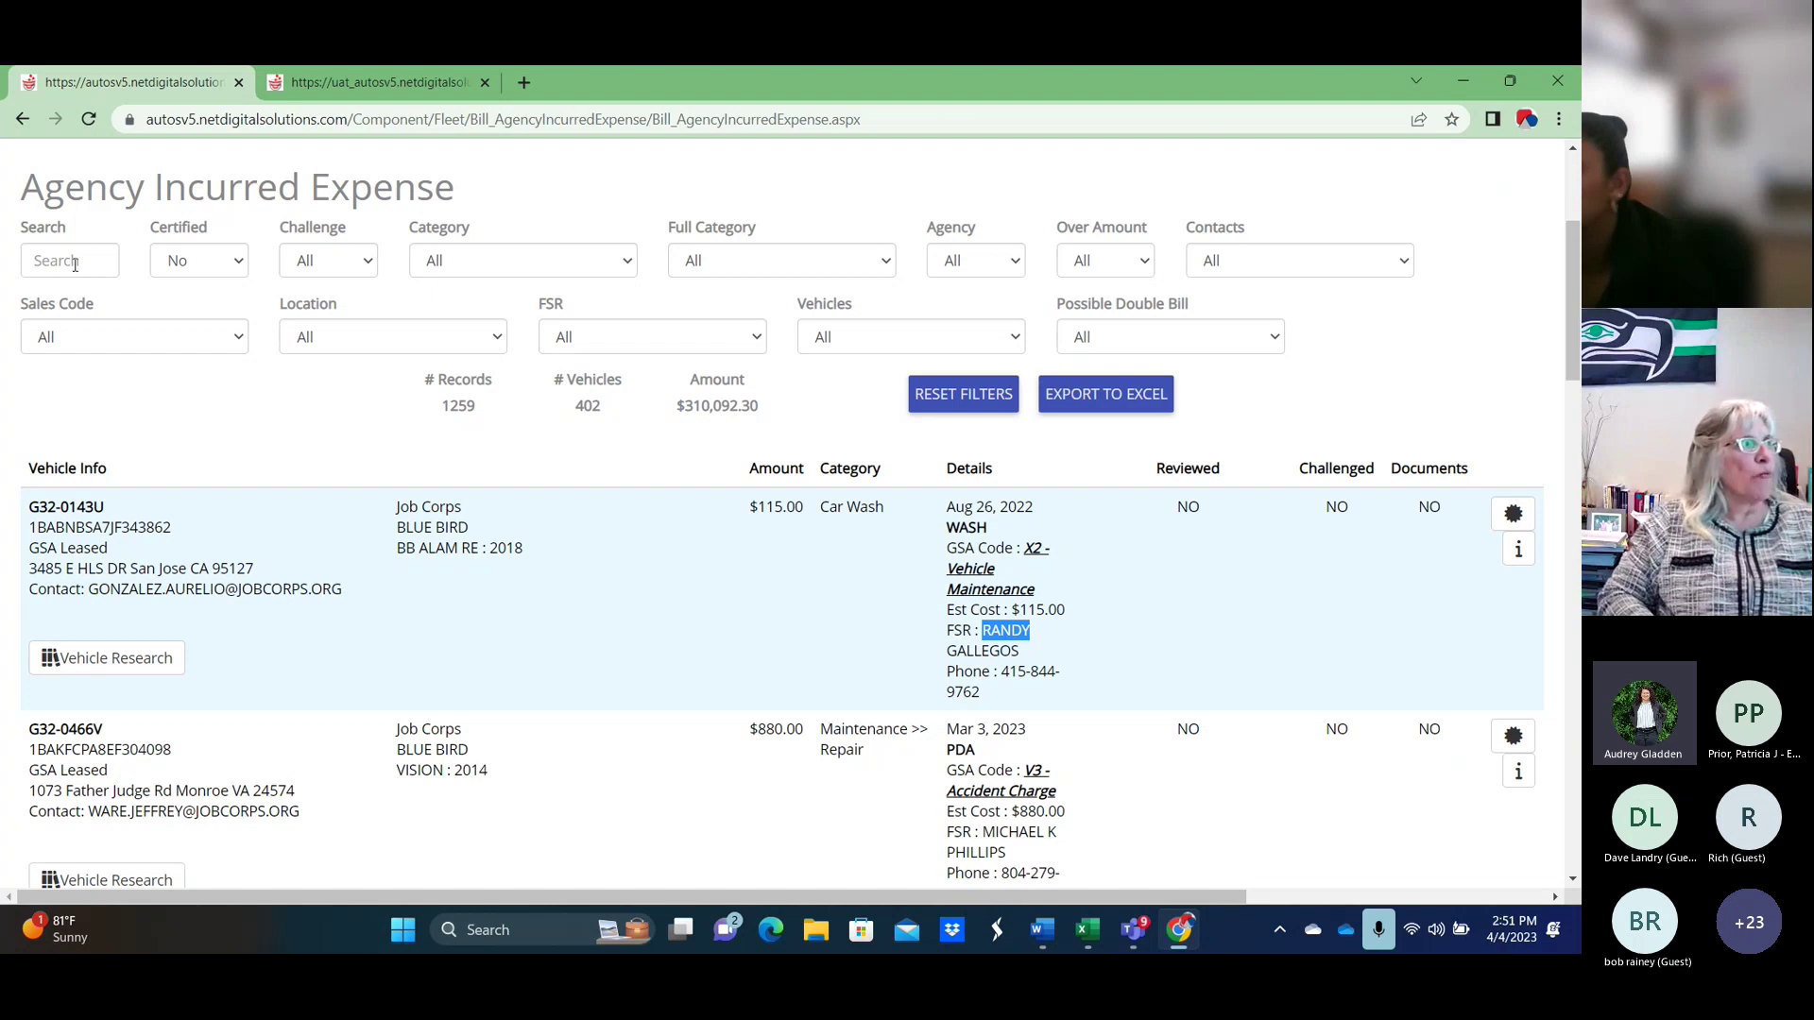
pyautogui.click(348, 268)
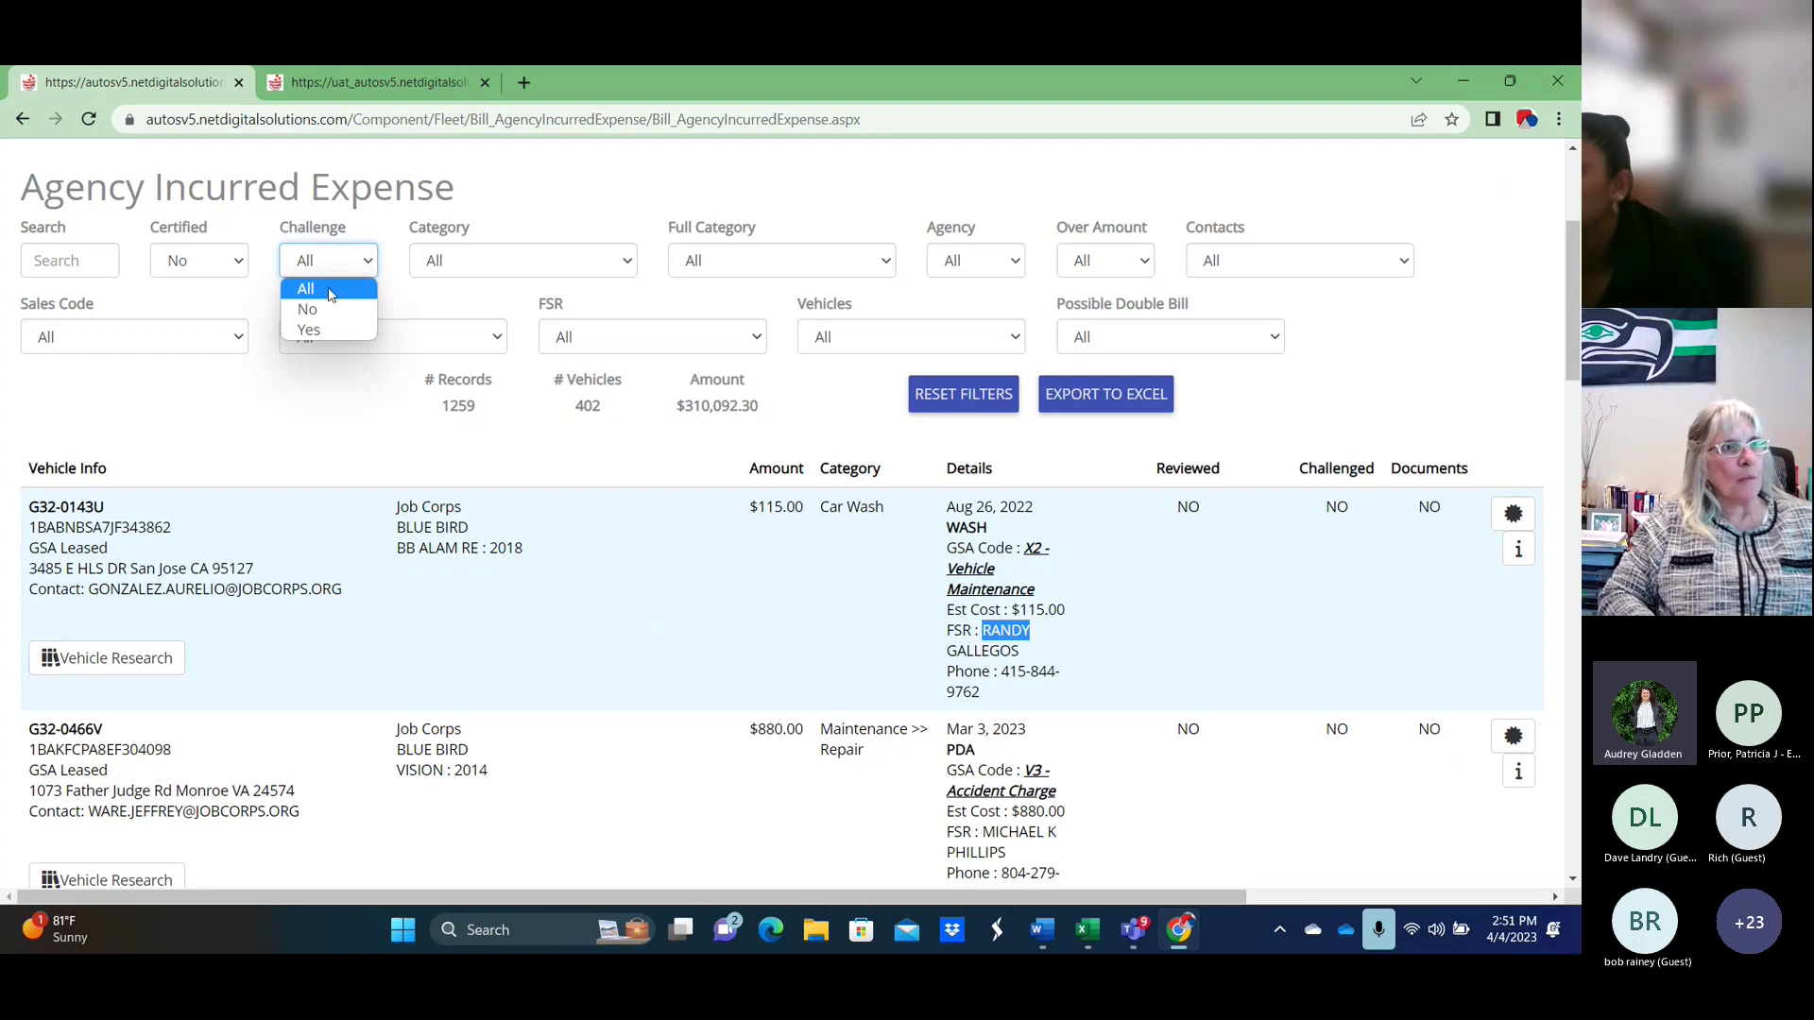
pyautogui.click(545, 262)
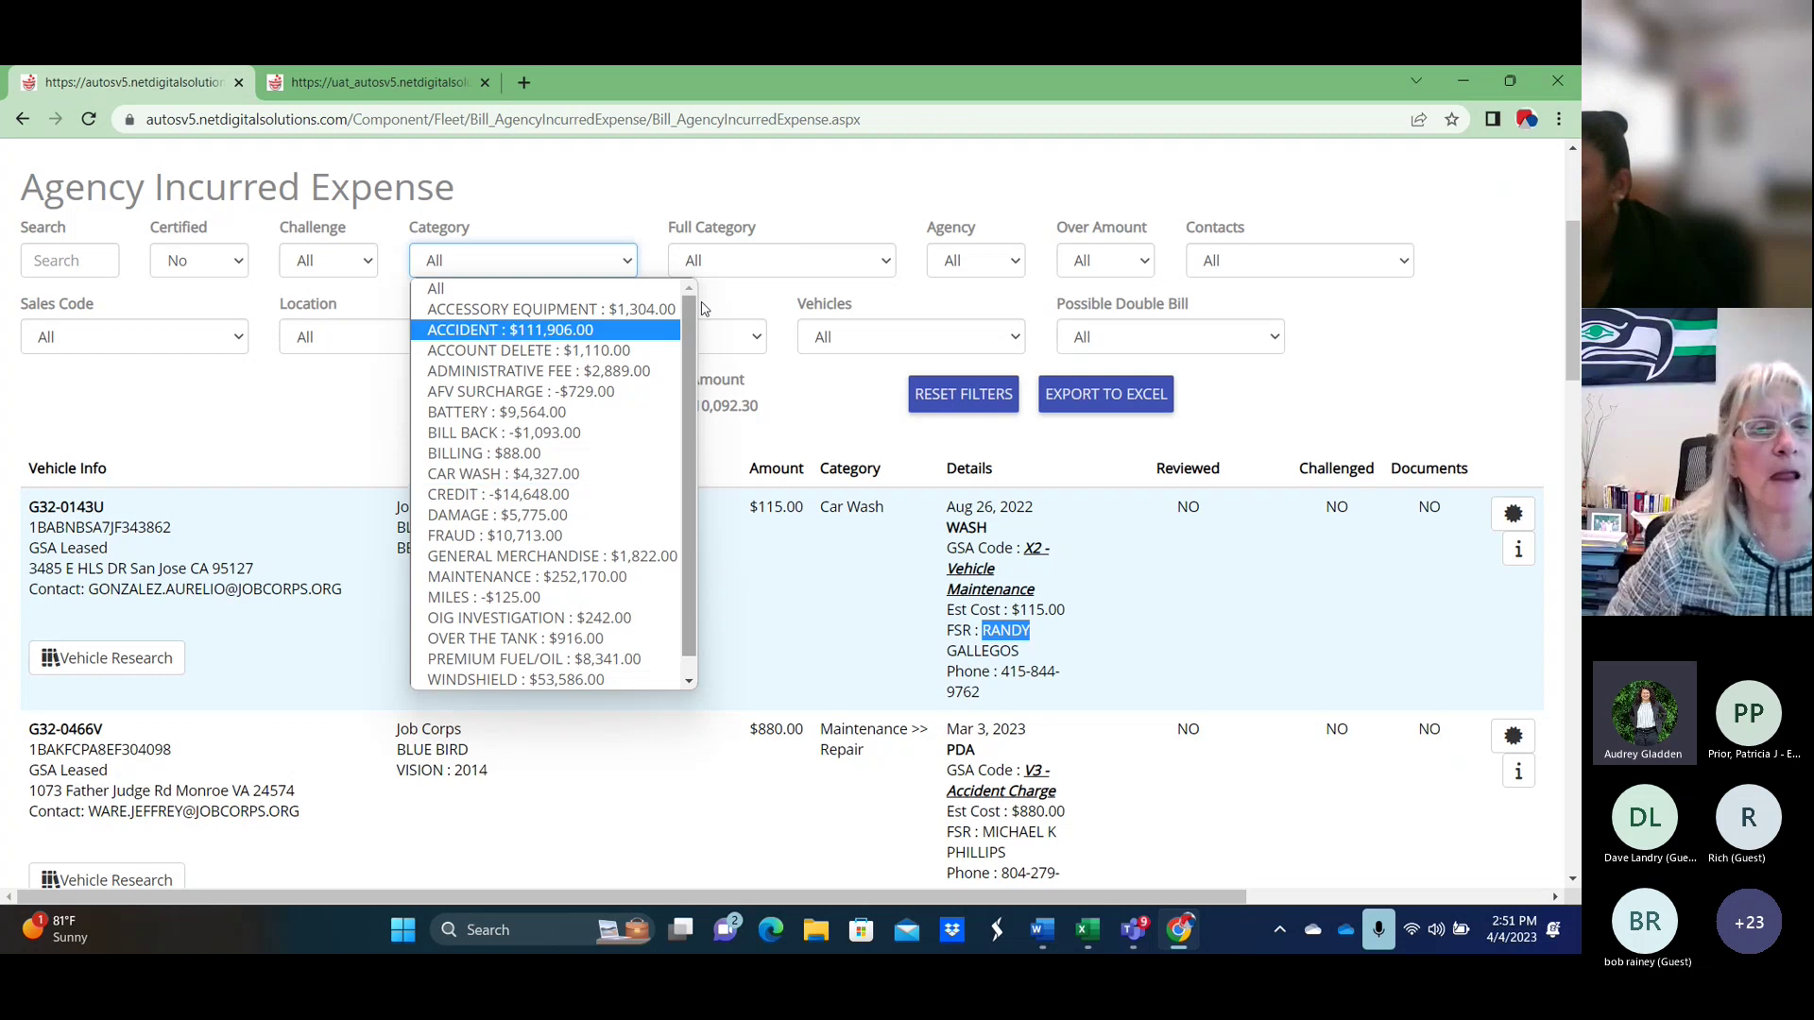
pyautogui.click(1026, 284)
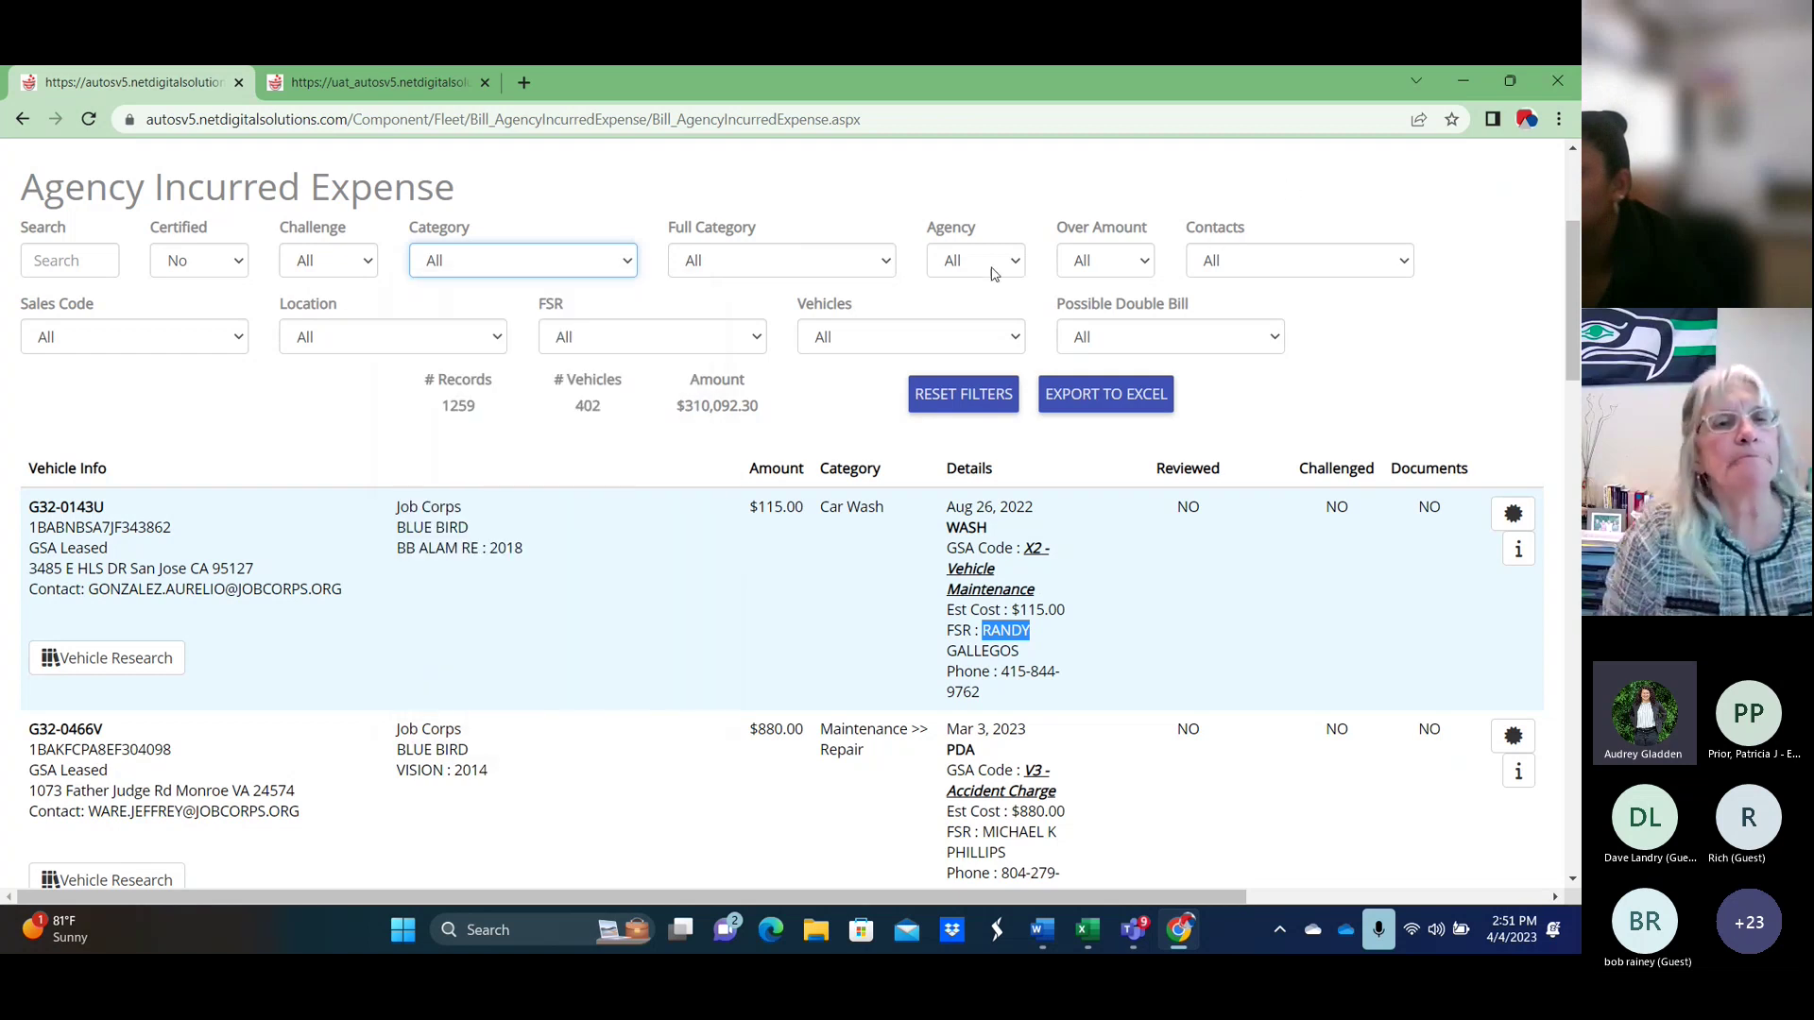
pyautogui.click(990, 266)
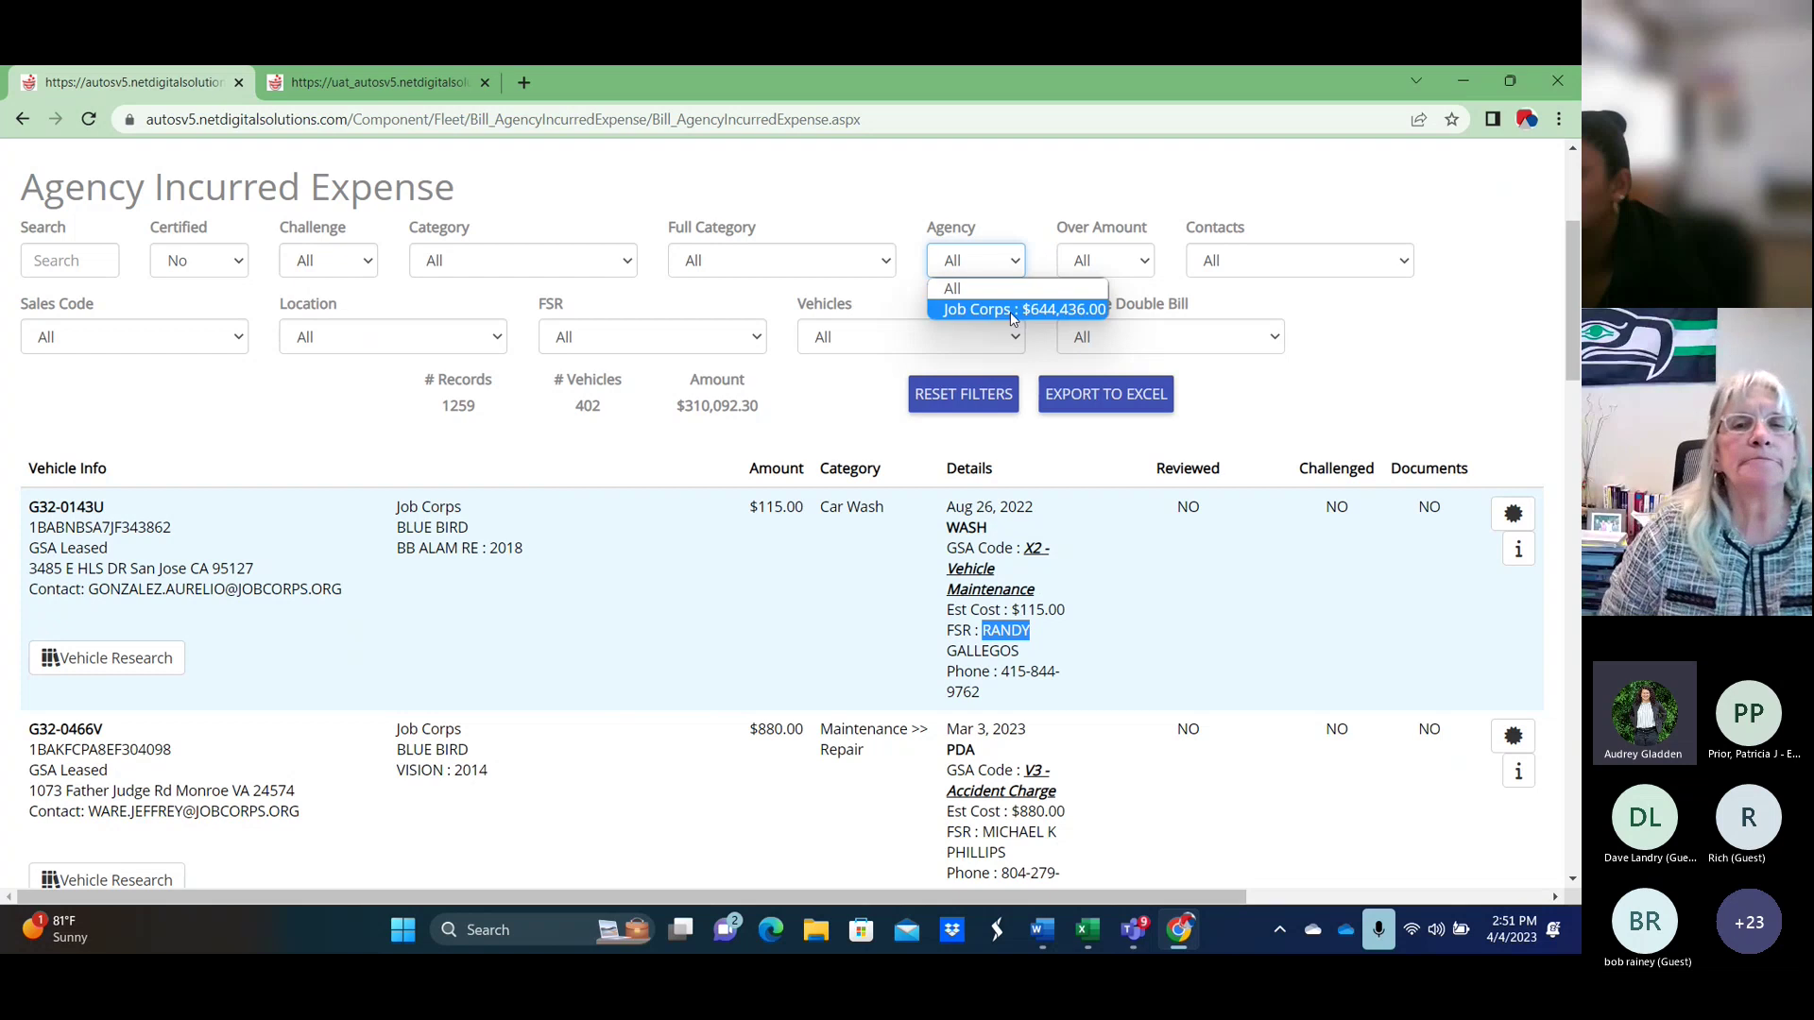
pyautogui.click(1020, 241)
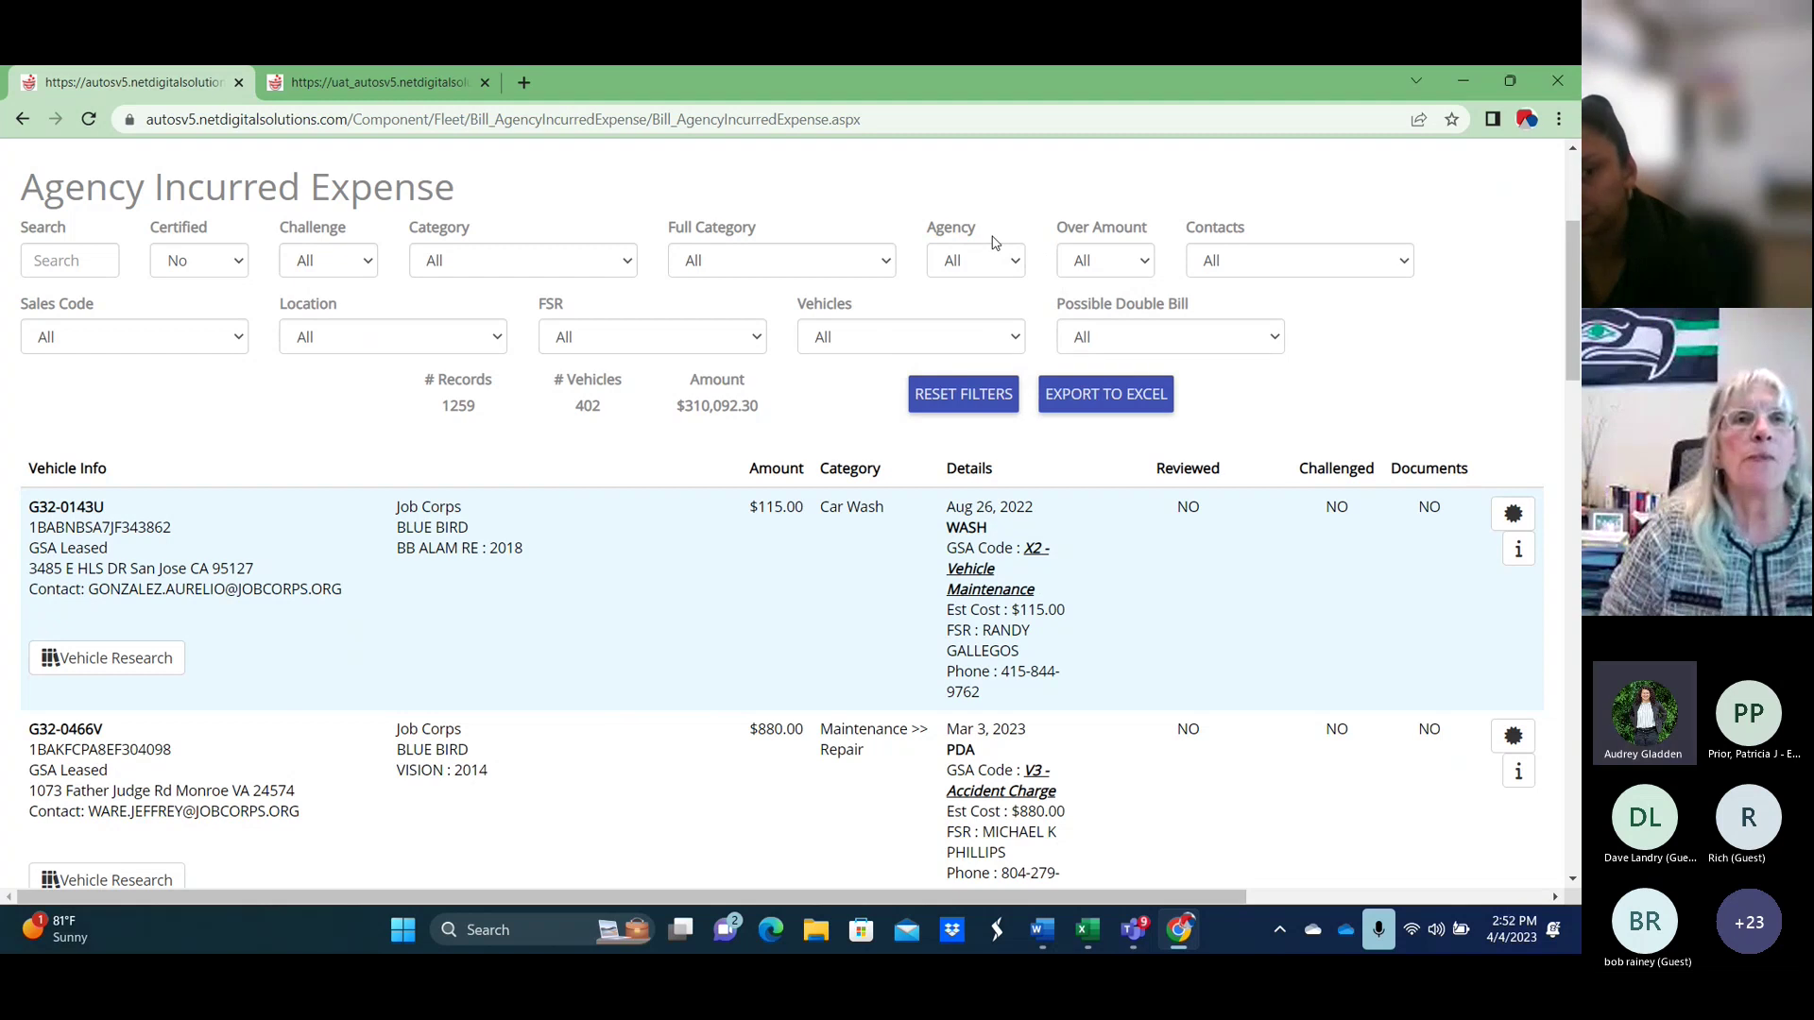
# Examine the Over Amount filter options without choosing one, and return through the expense list to the Magic Bar.
pyautogui.scroll(-1, 754, 482)
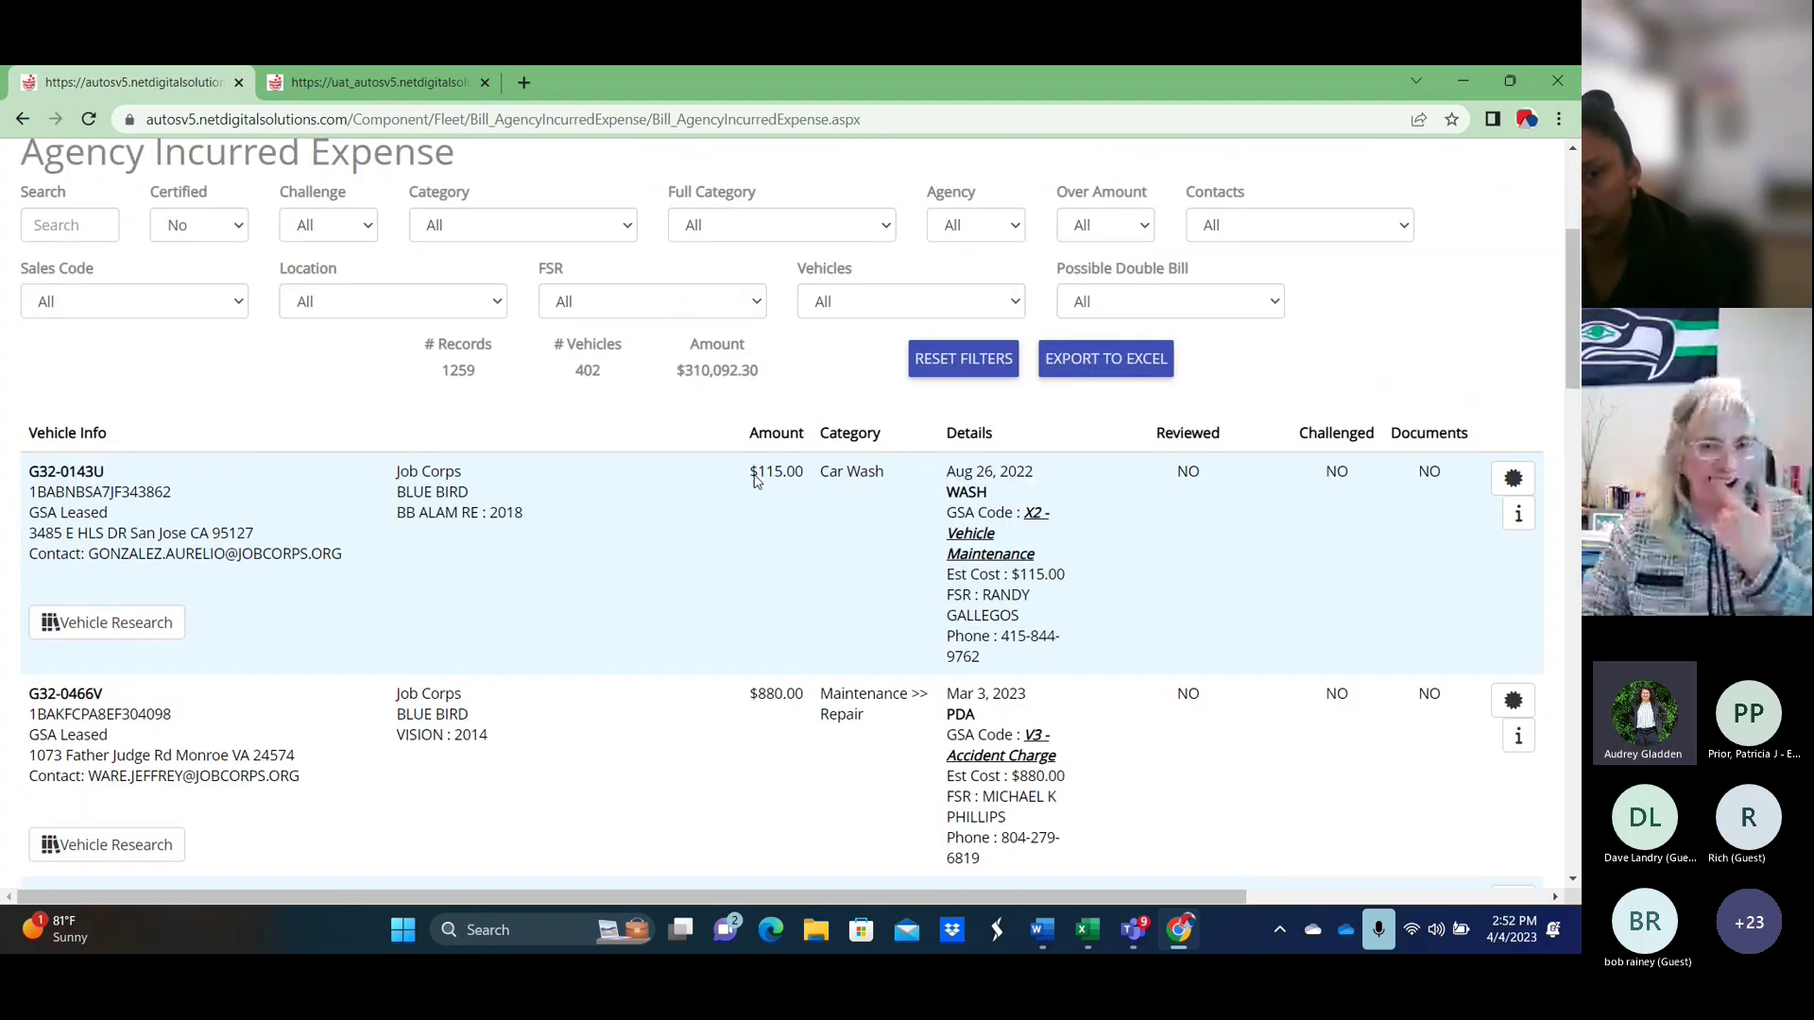
pyautogui.scroll(3, 754, 482)
pyautogui.click(1125, 367)
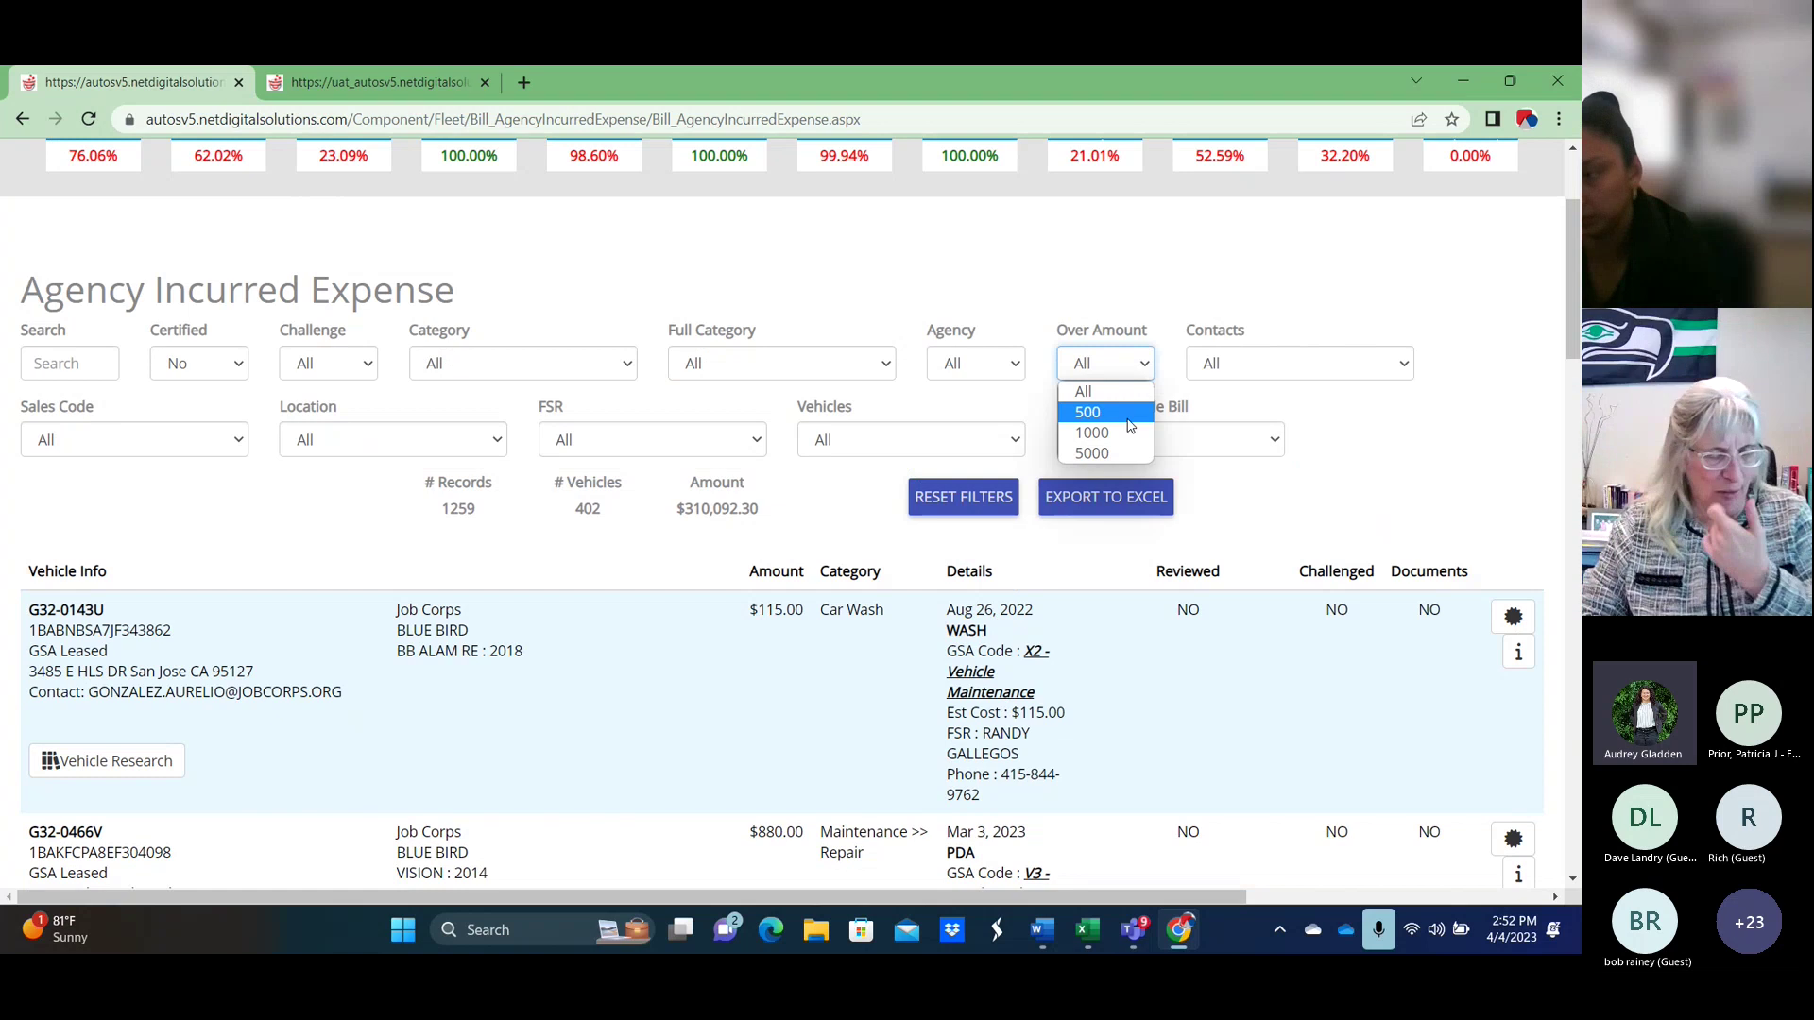
pyautogui.click(1389, 323)
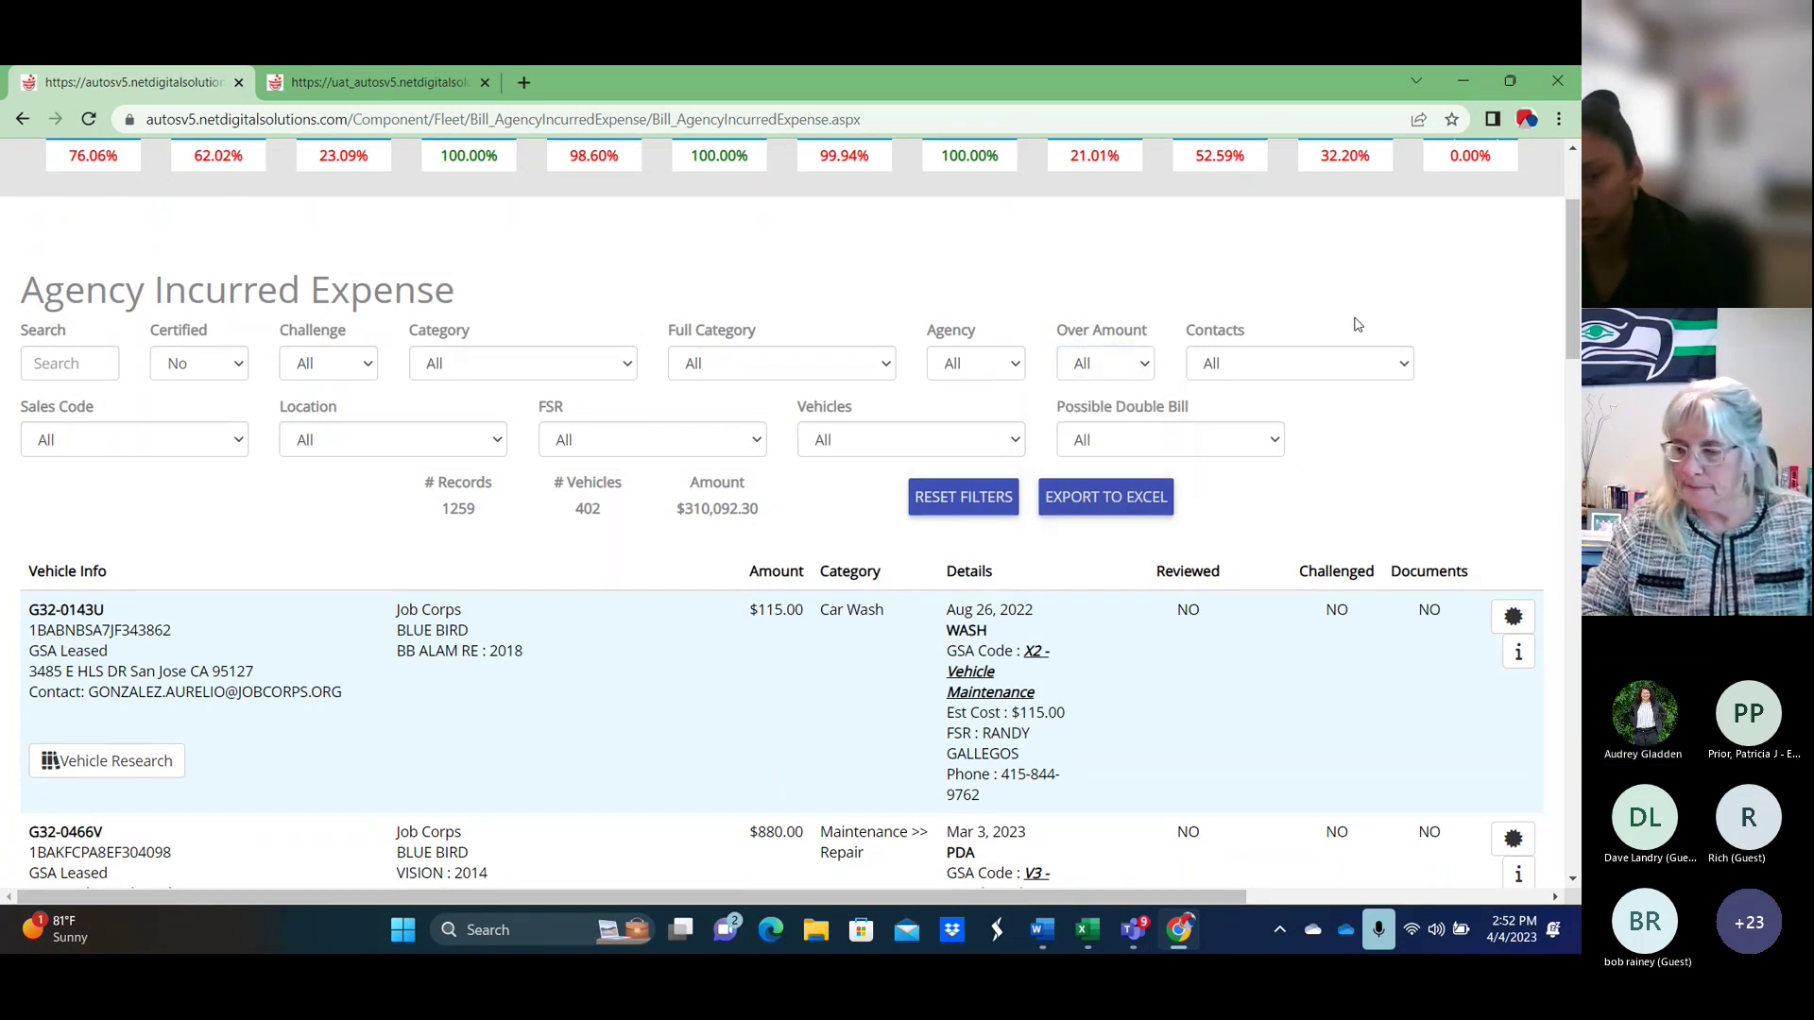
pyautogui.scroll(-2, 1355, 325)
pyautogui.scroll(-1, 1355, 325)
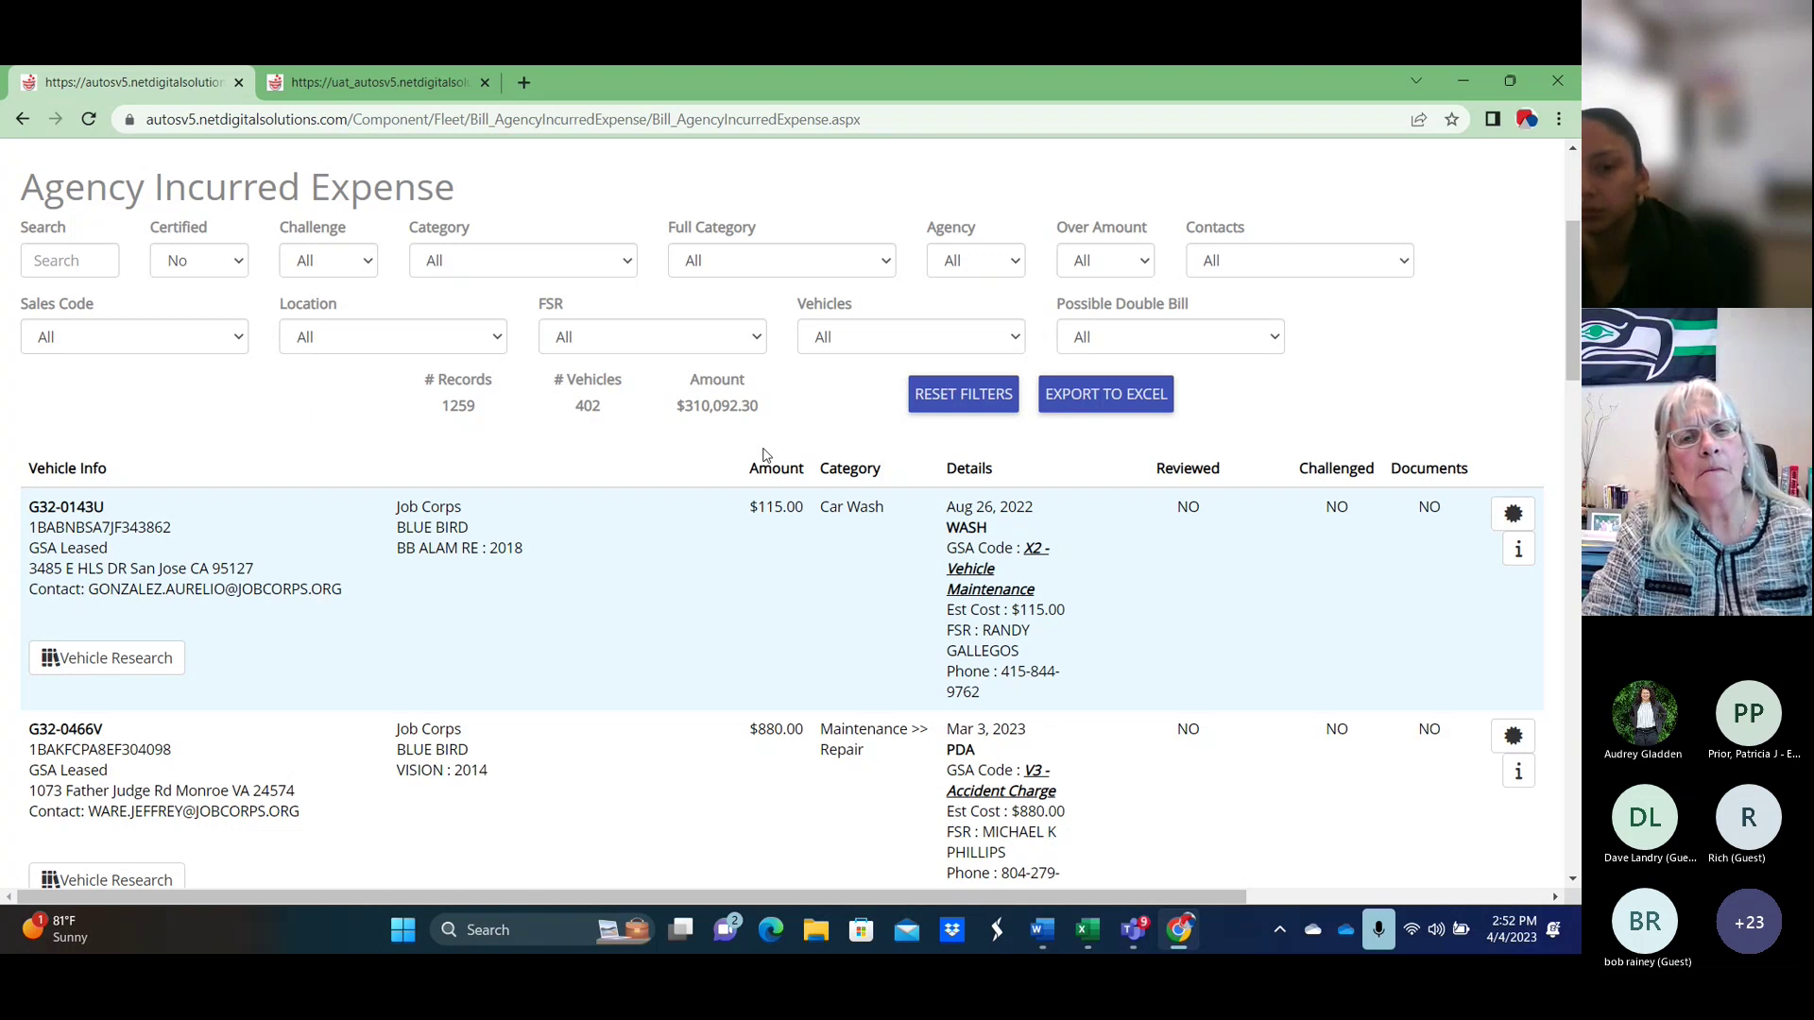
pyautogui.scroll(2, 765, 454)
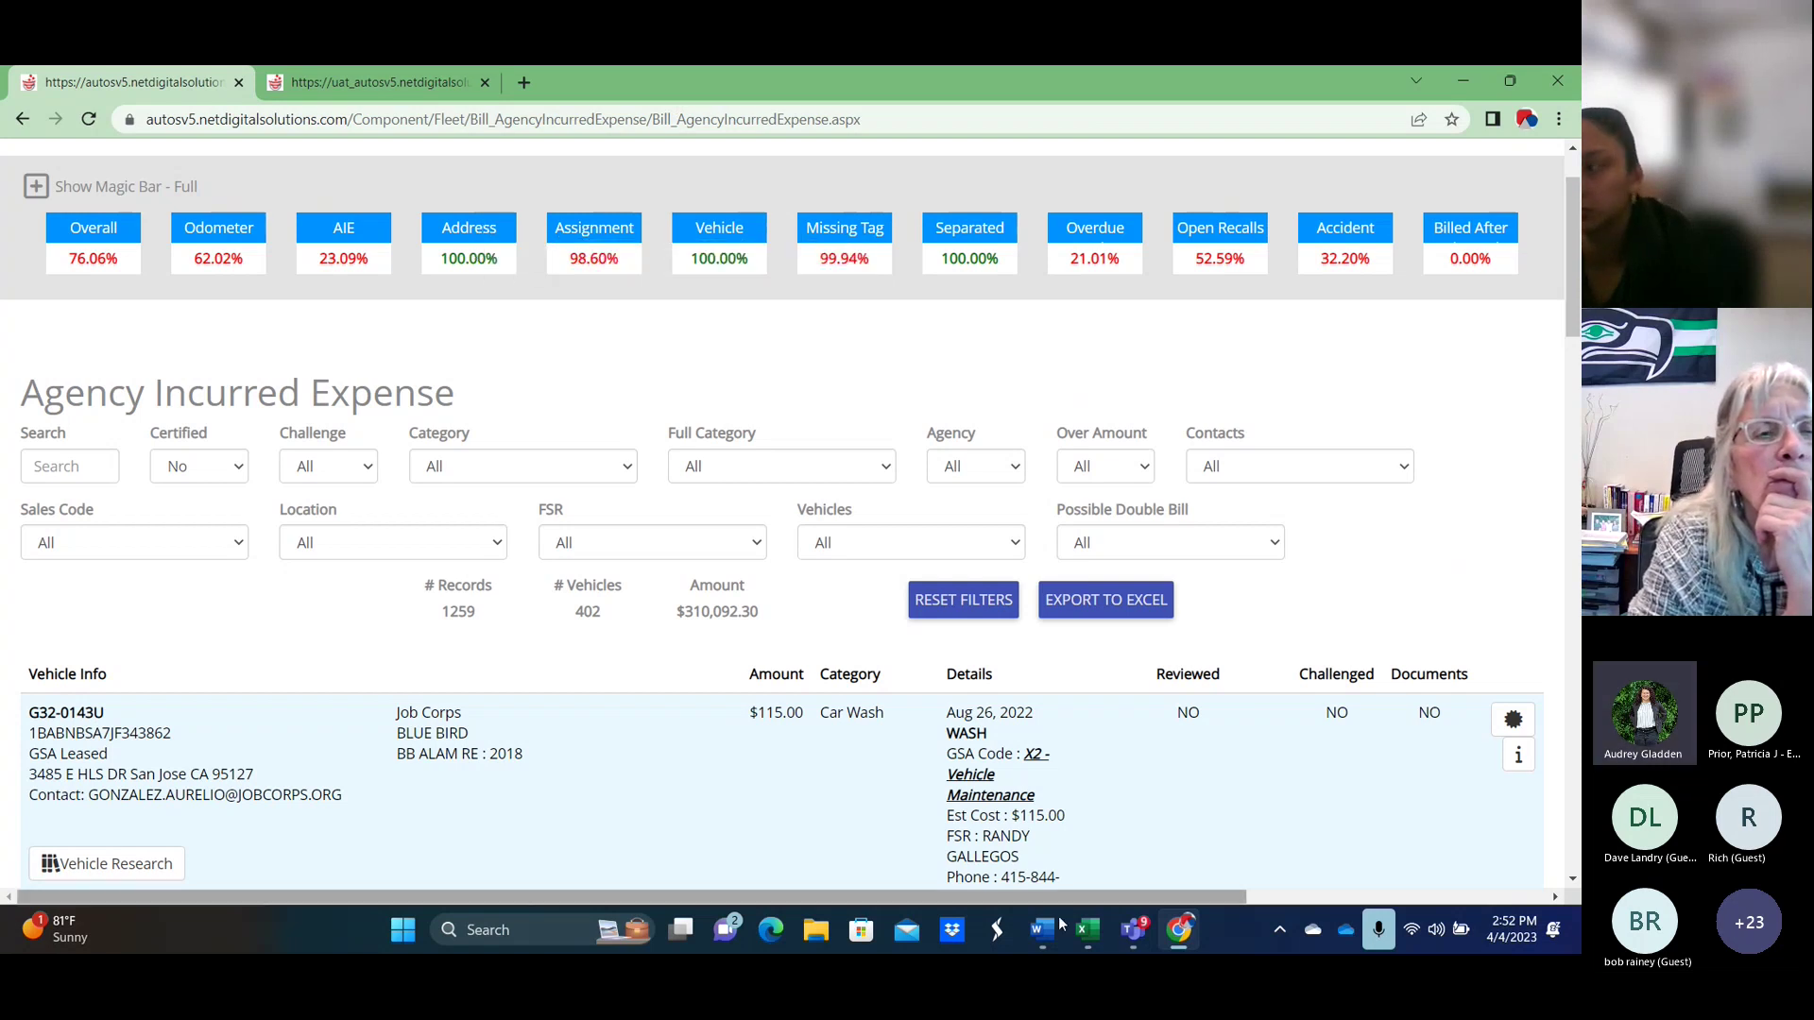
# Switch to the AUTOS Training and User Guide in Word, read the Agency Incurred Expenses and Address Clean up sections, and minimize the document.
pyautogui.click(1068, 789)
pyautogui.scroll(-10, 599, 542)
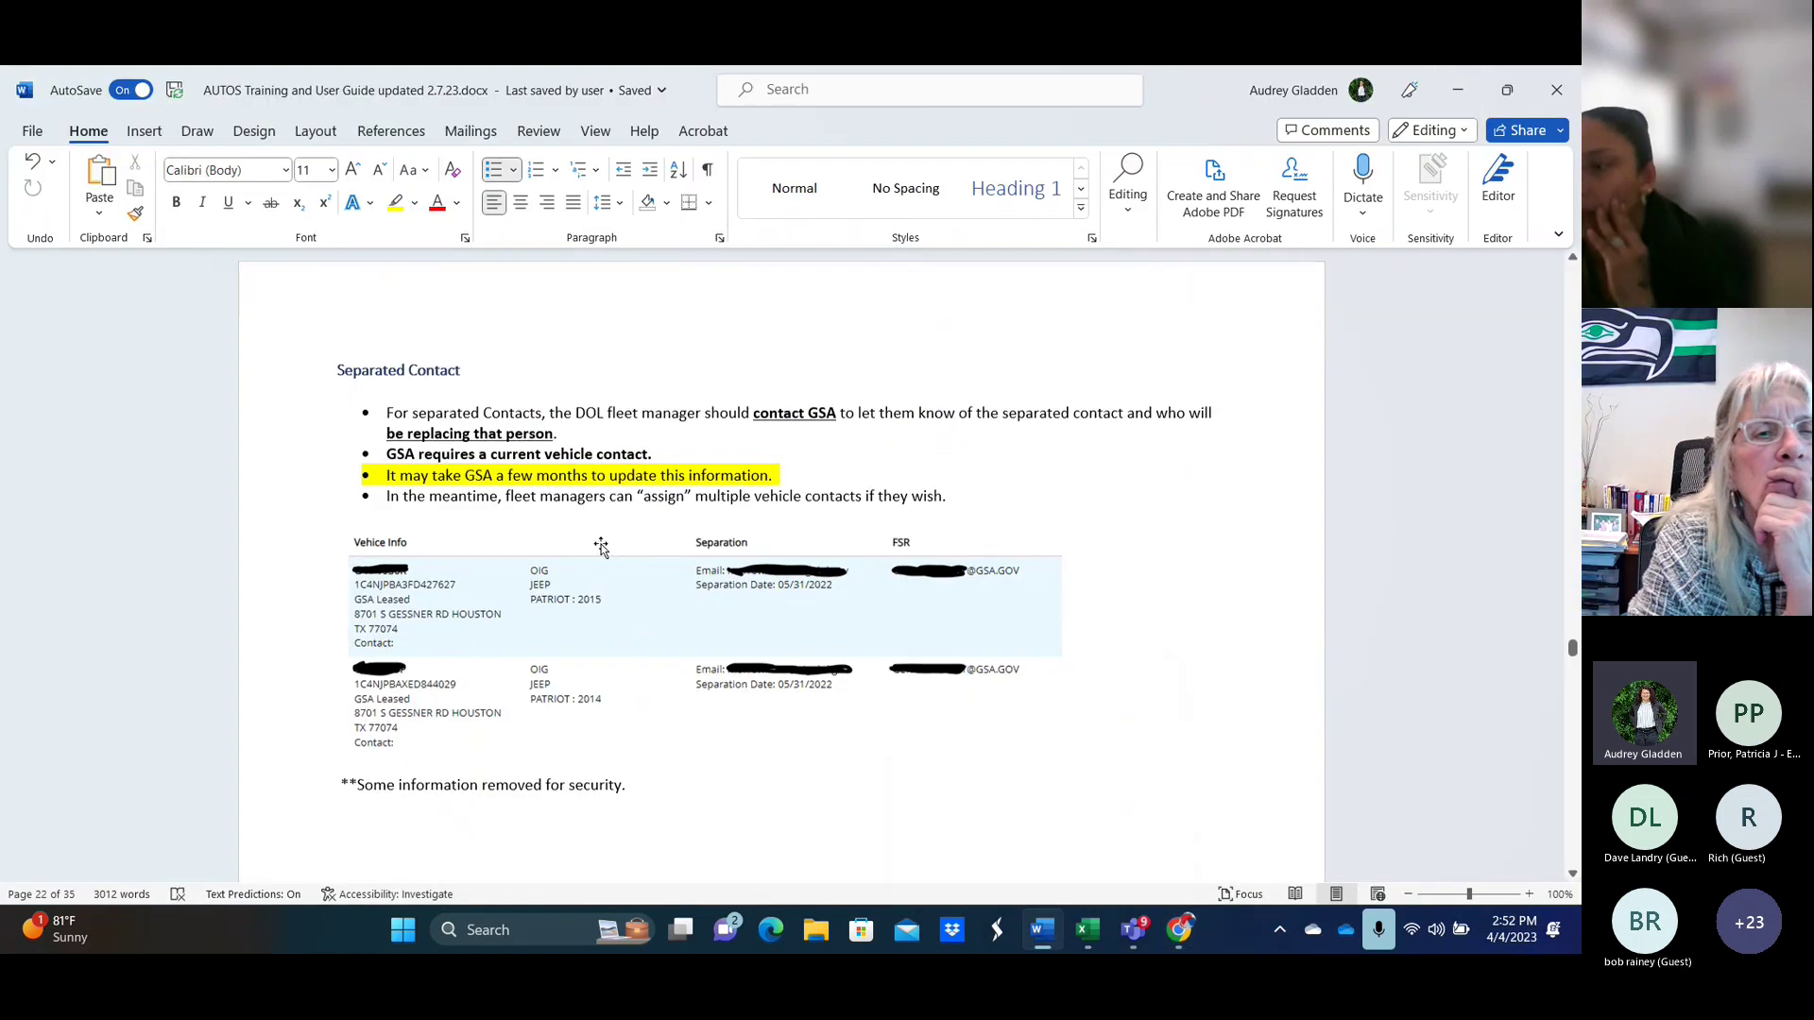
pyautogui.scroll(-10, 596, 561)
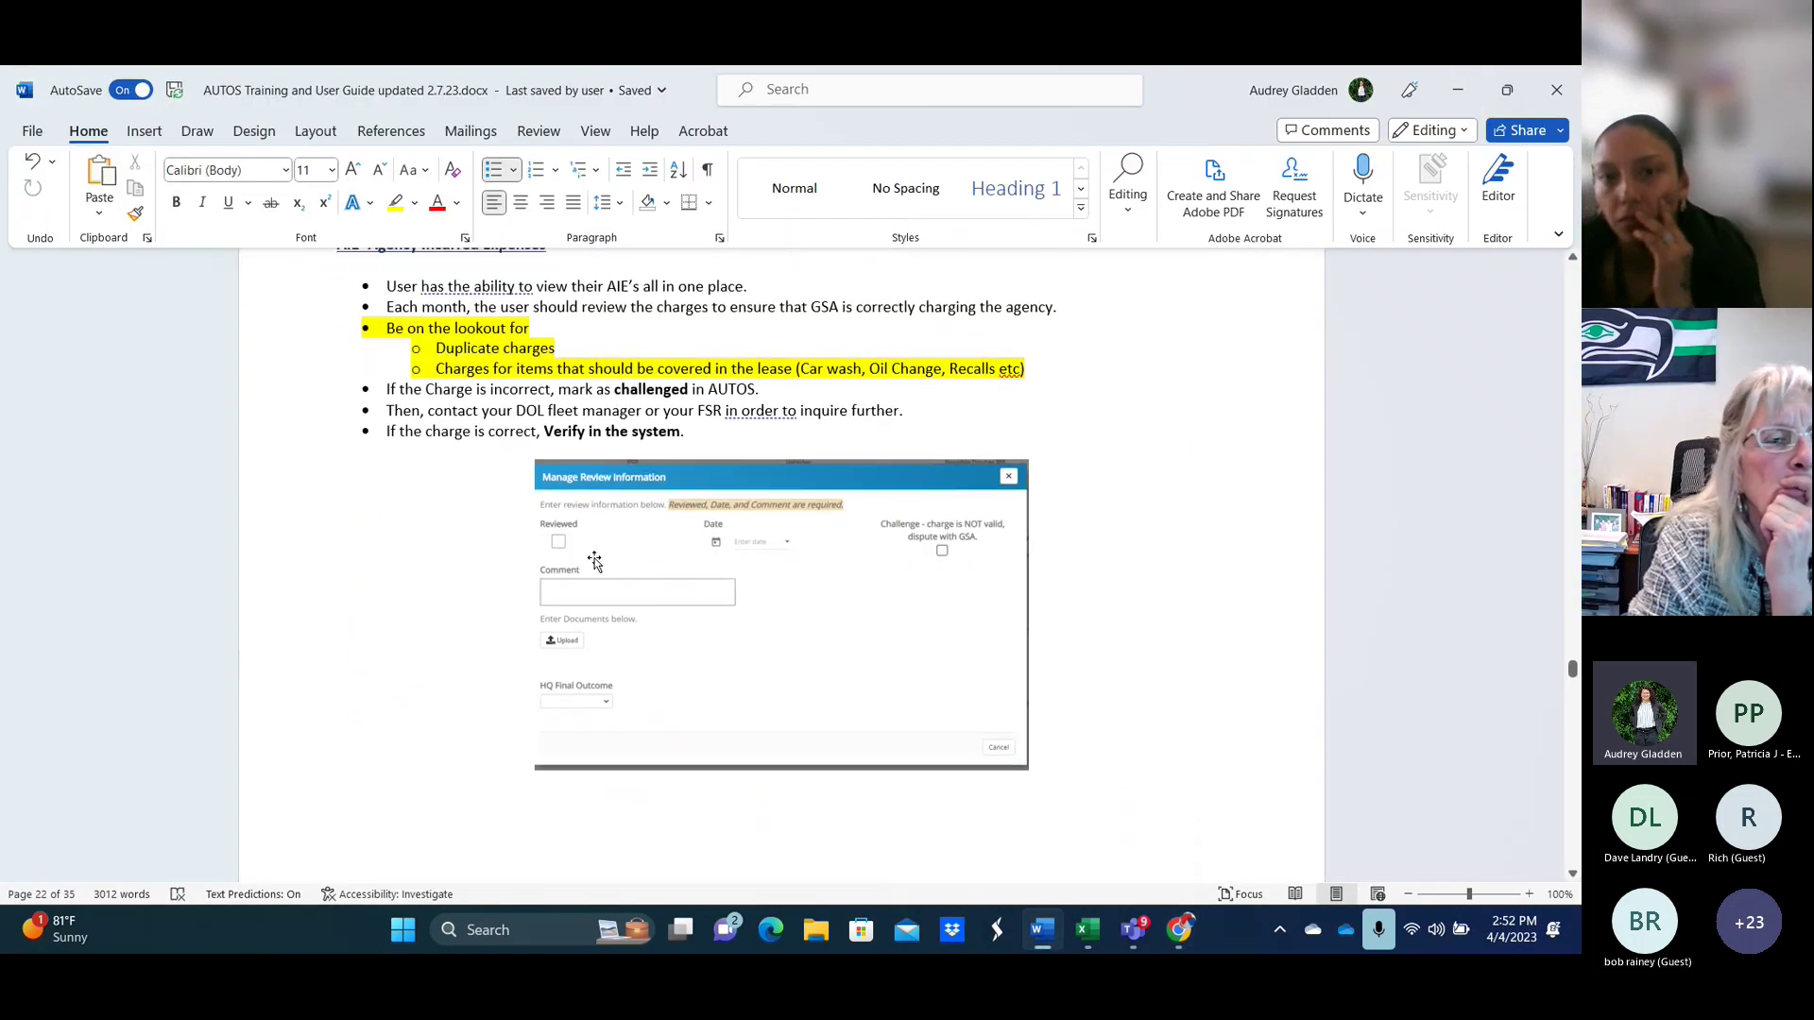
pyautogui.scroll(-5, 595, 559)
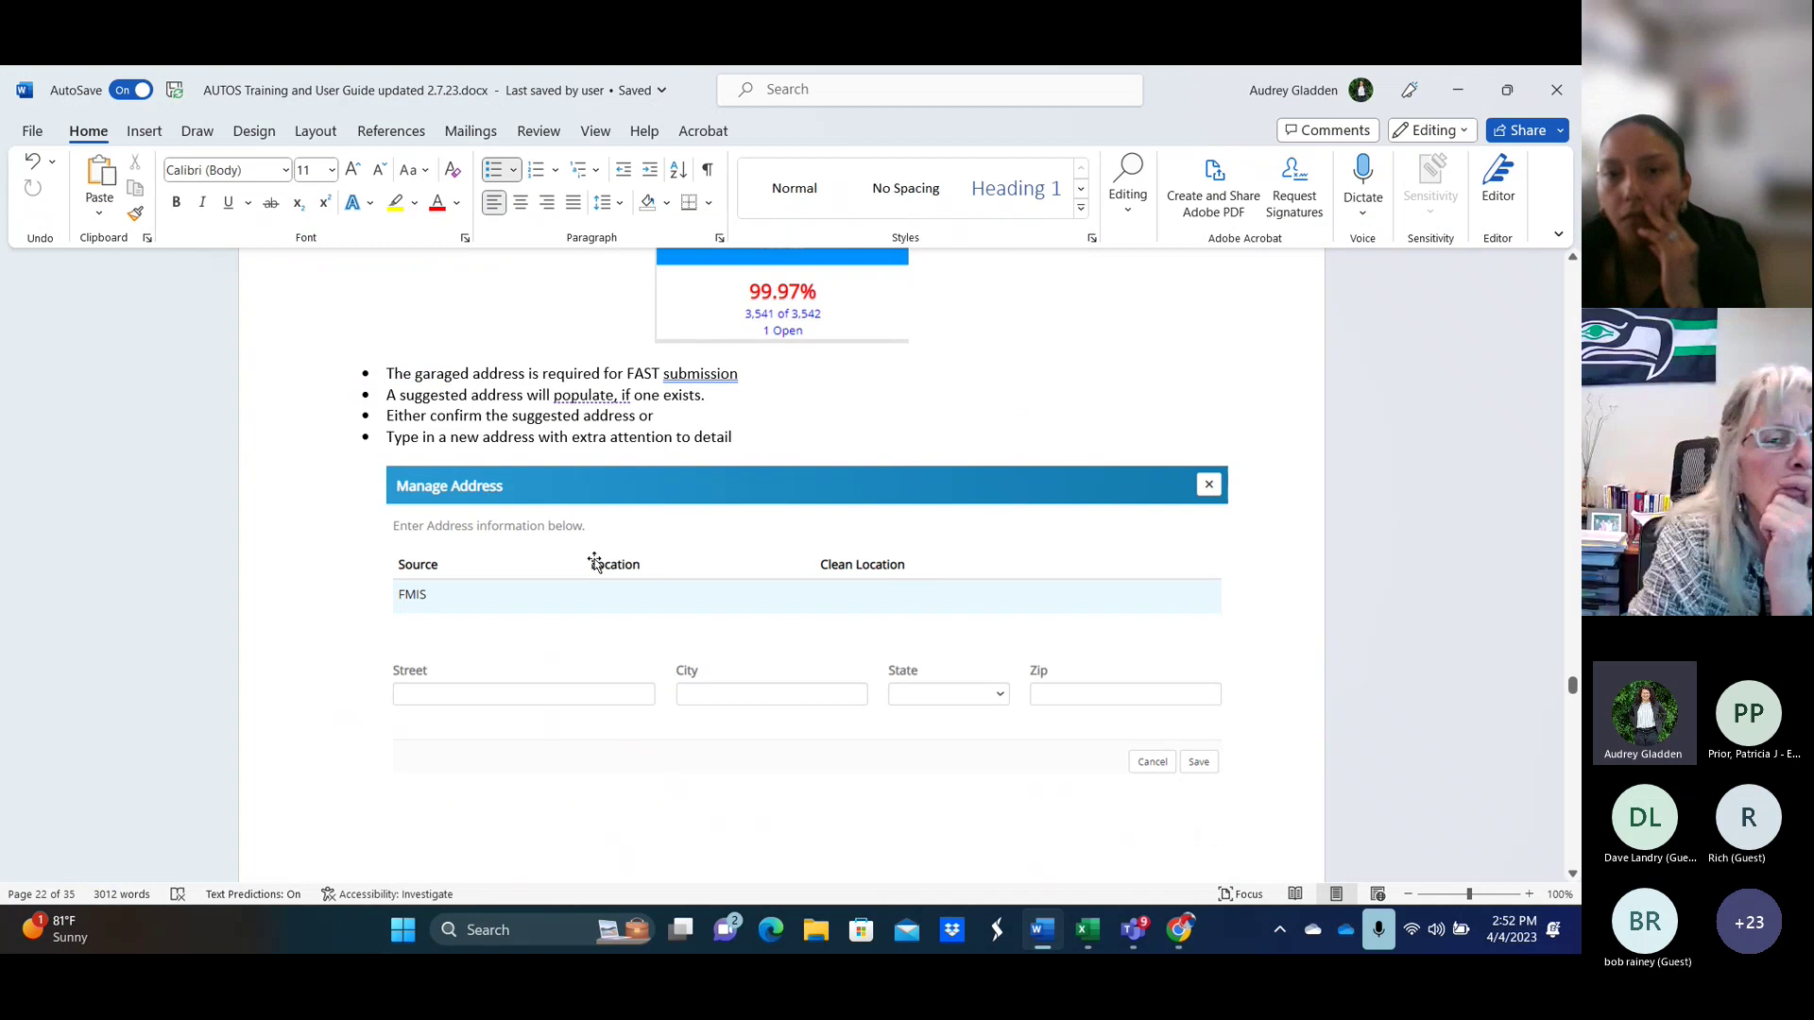
pyautogui.scroll(1, 595, 559)
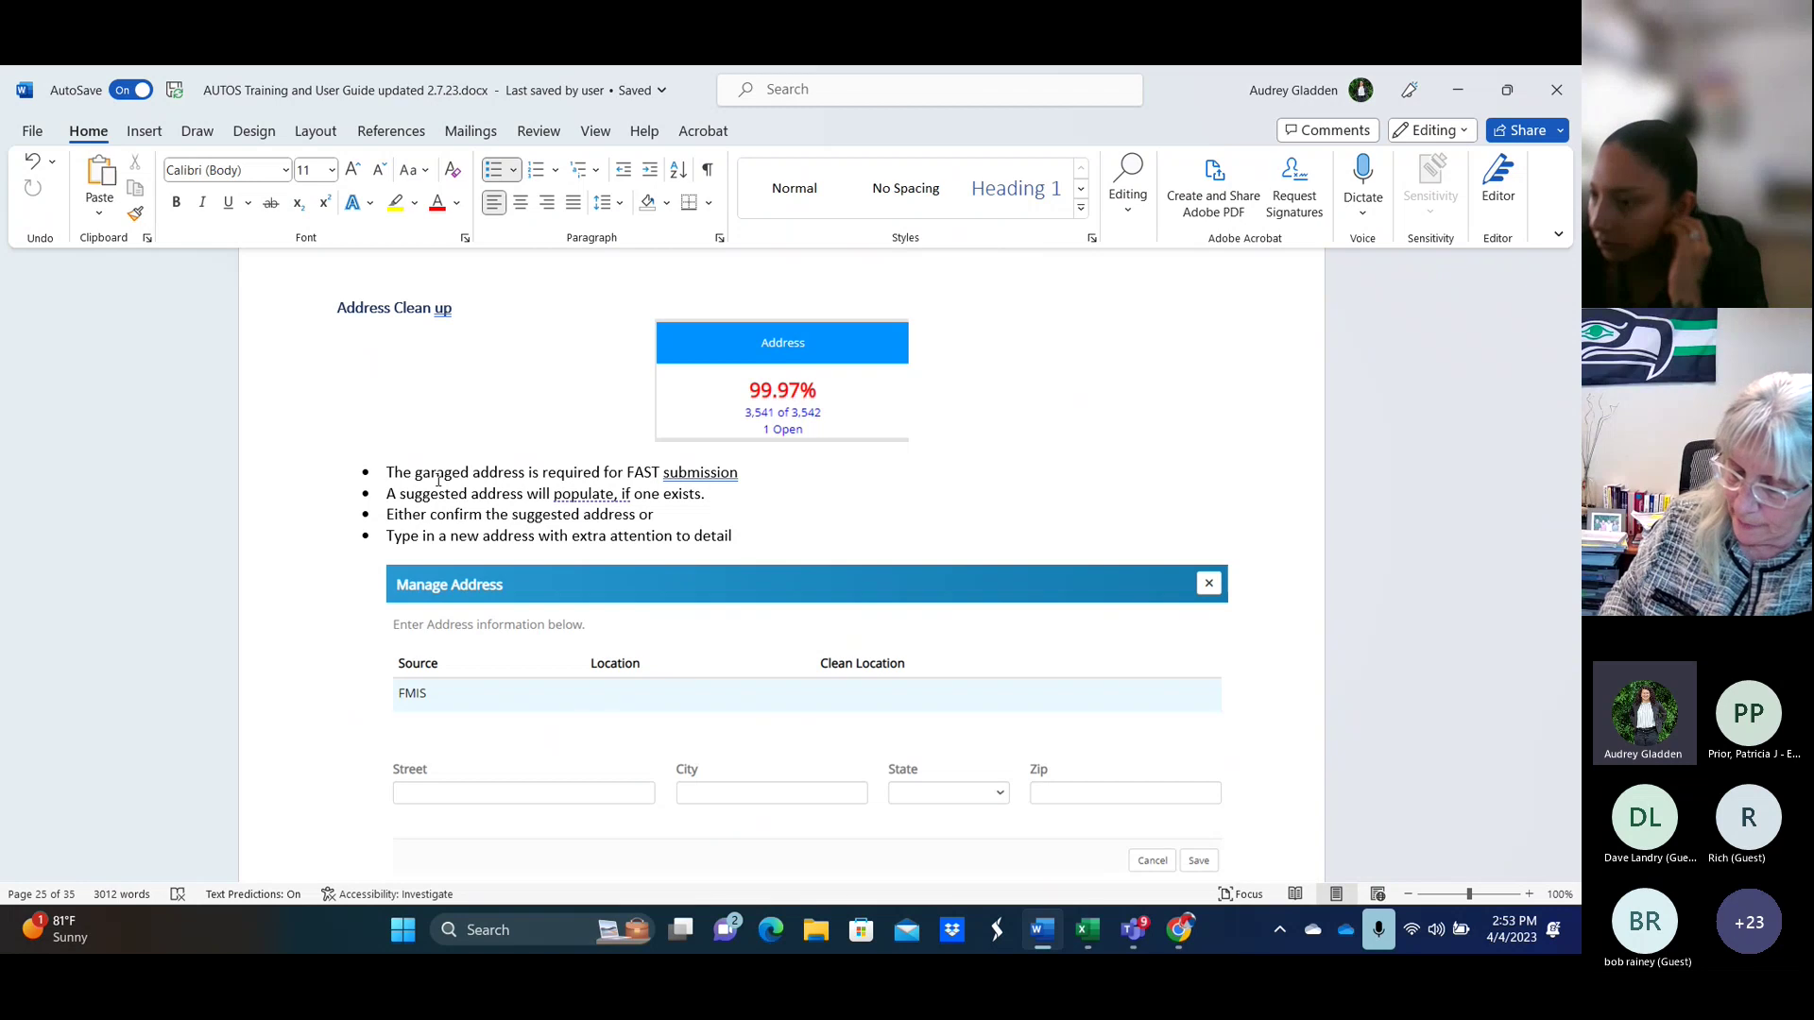
pyautogui.scroll(-2, 438, 480)
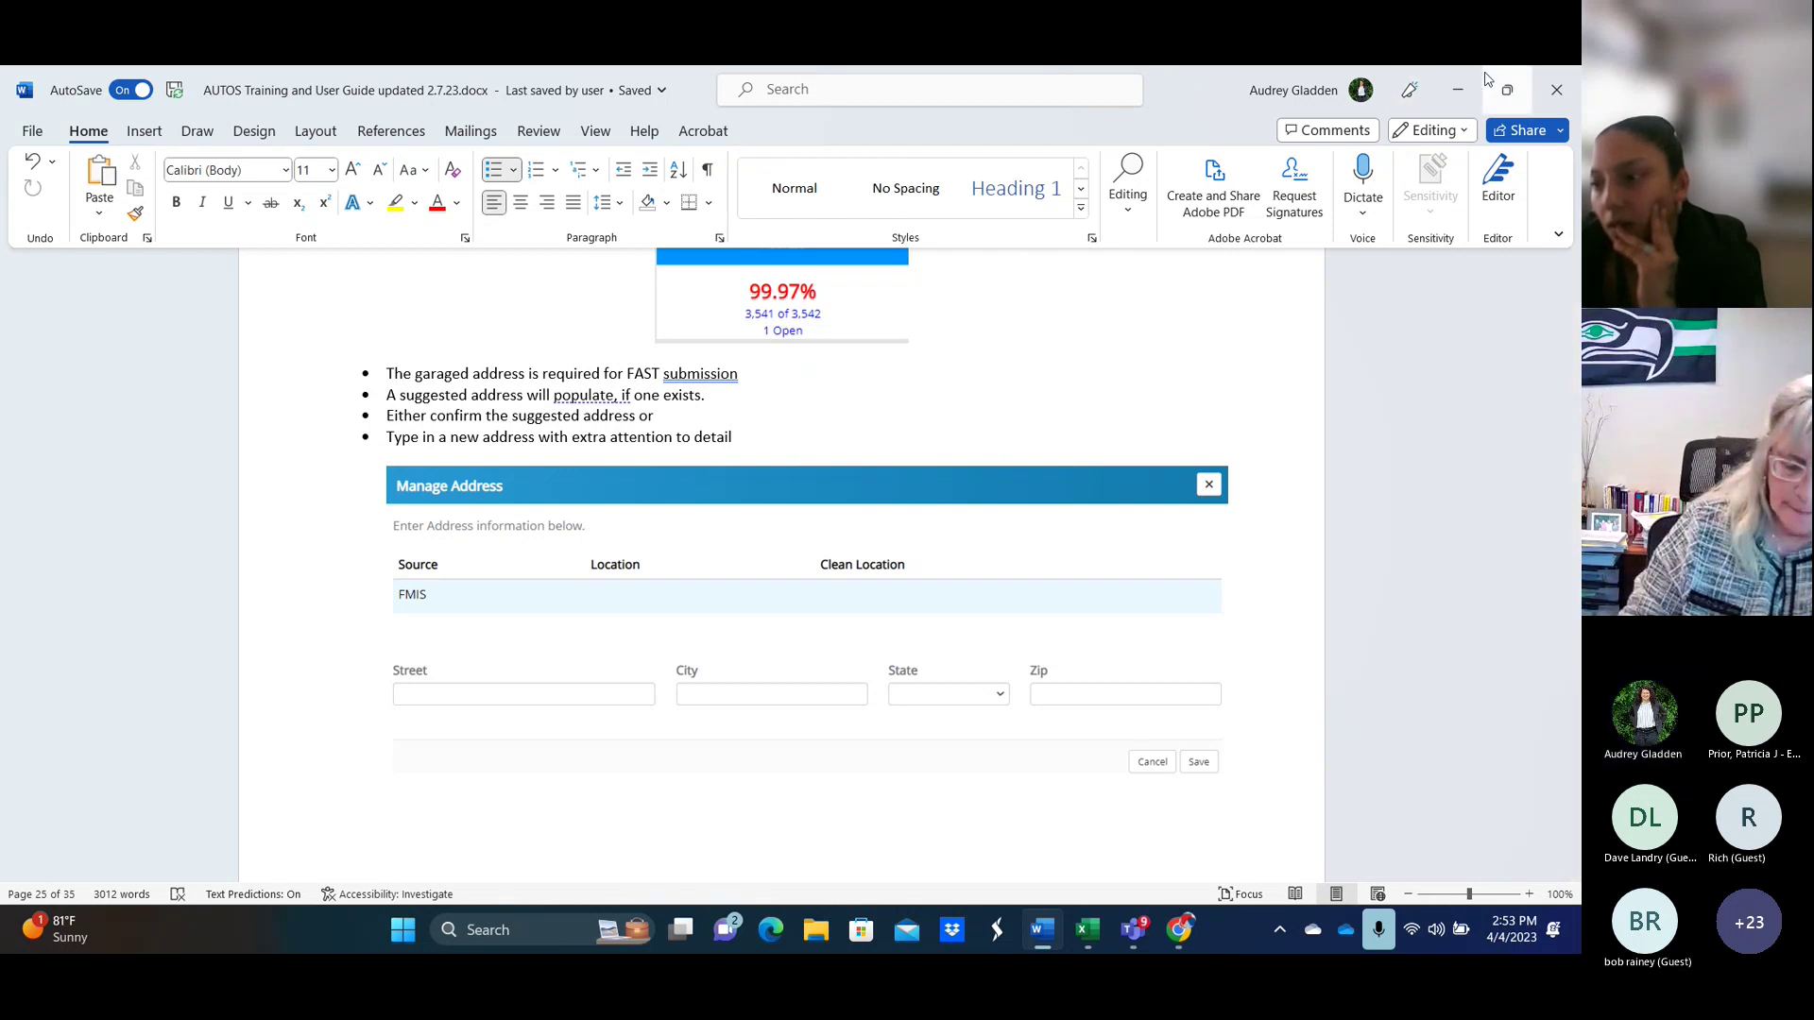
pyautogui.scroll(1, 860, 425)
pyautogui.scroll(1, 859, 427)
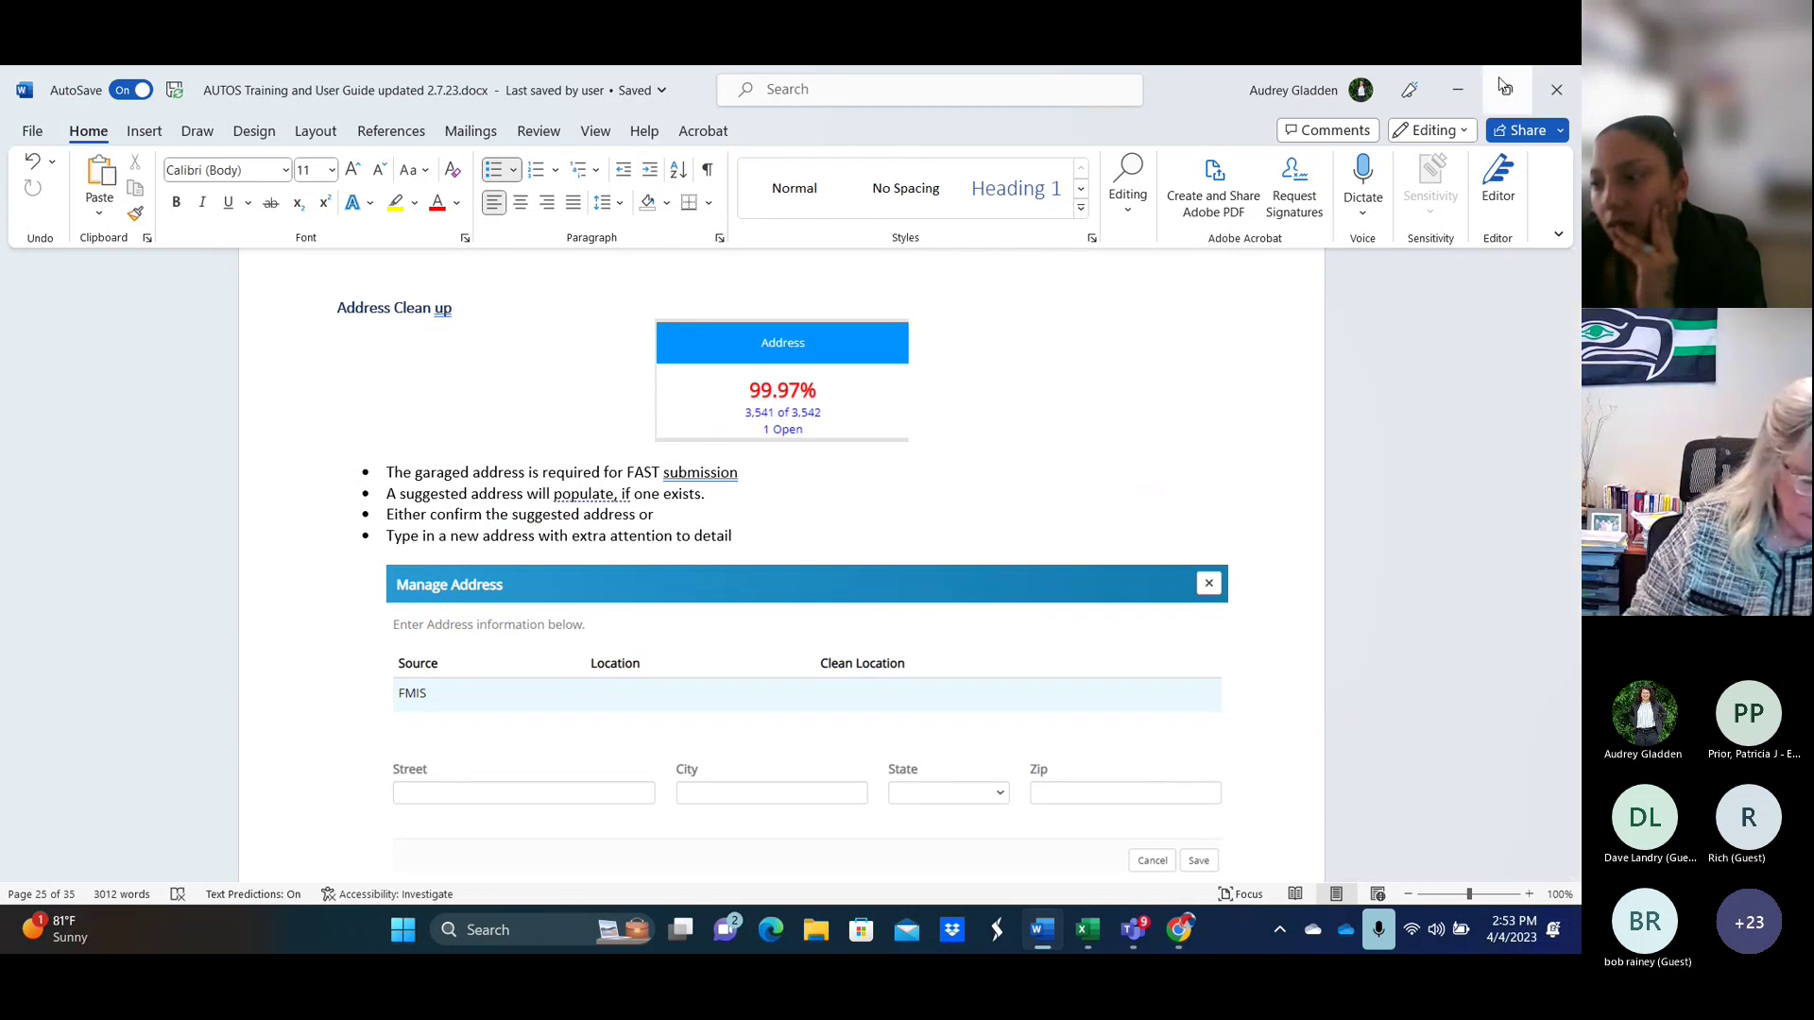
pyautogui.click(1458, 90)
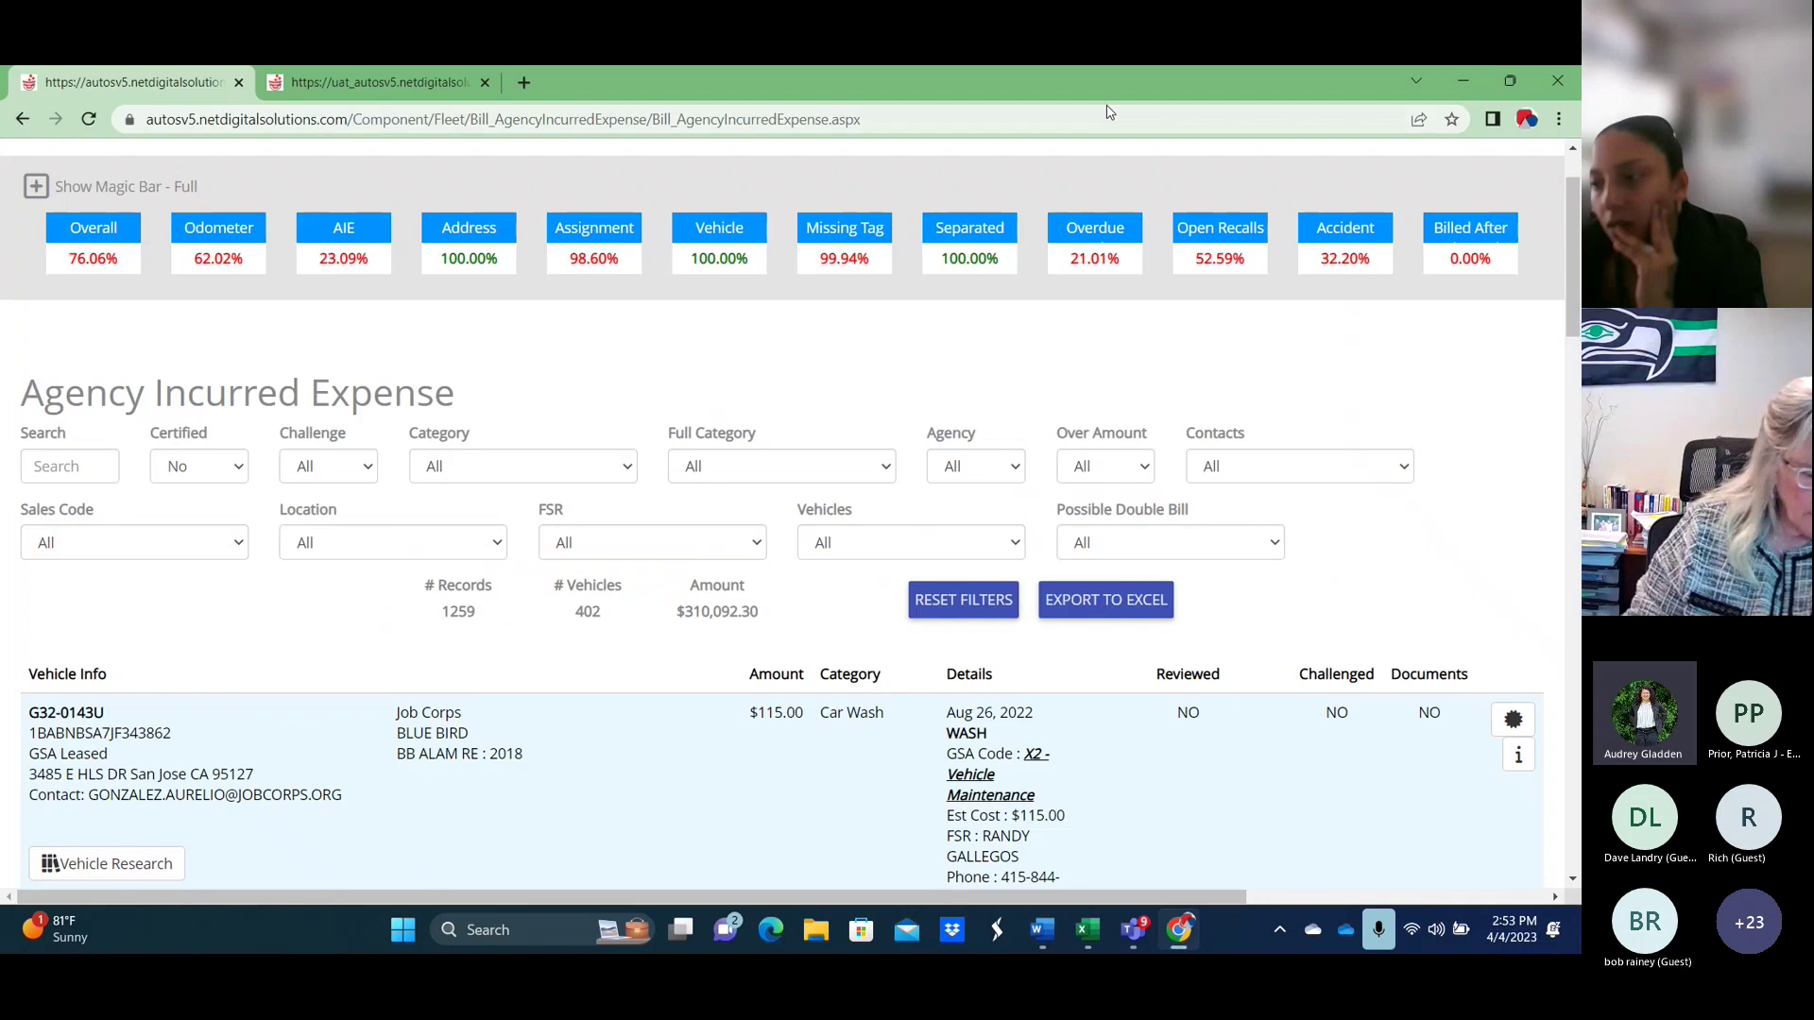
# Open the Missing Assignment Type page from the Magic Bar's Assignment item, dismiss its tool tip and review the INDIV, OFFICE and POOL definitions.
pyautogui.click(573, 242)
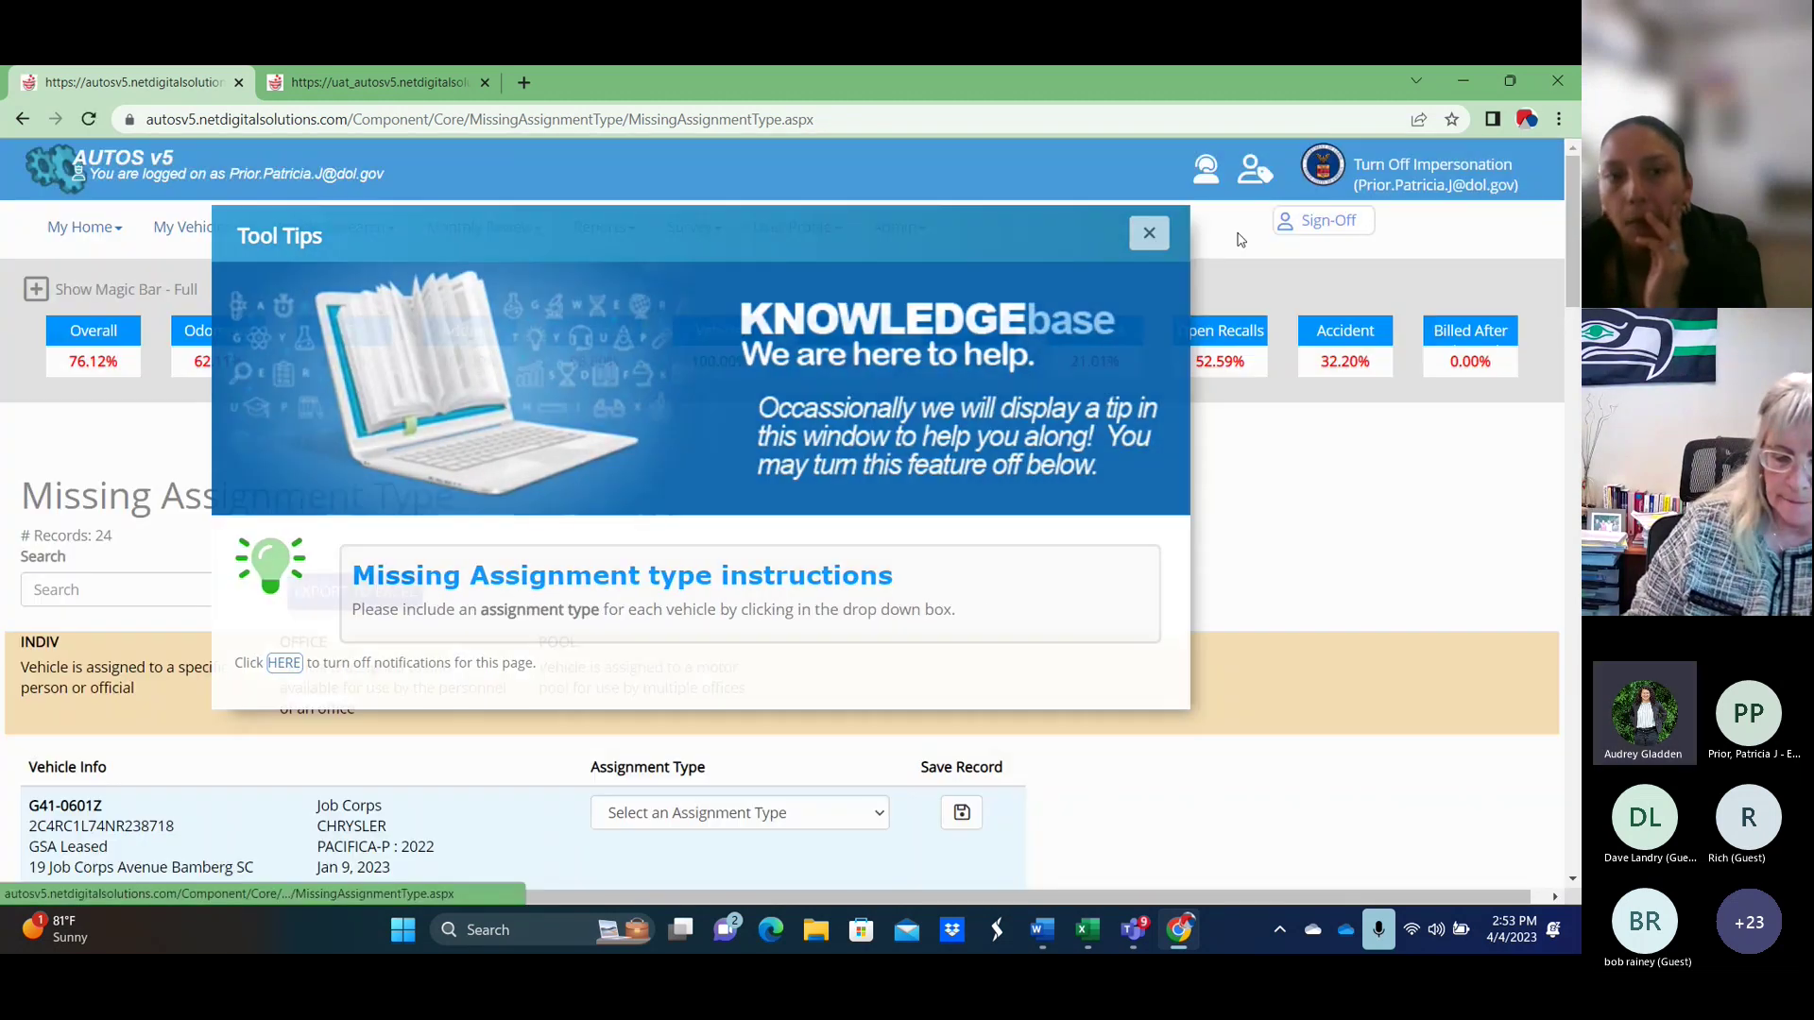
pyautogui.click(1241, 239)
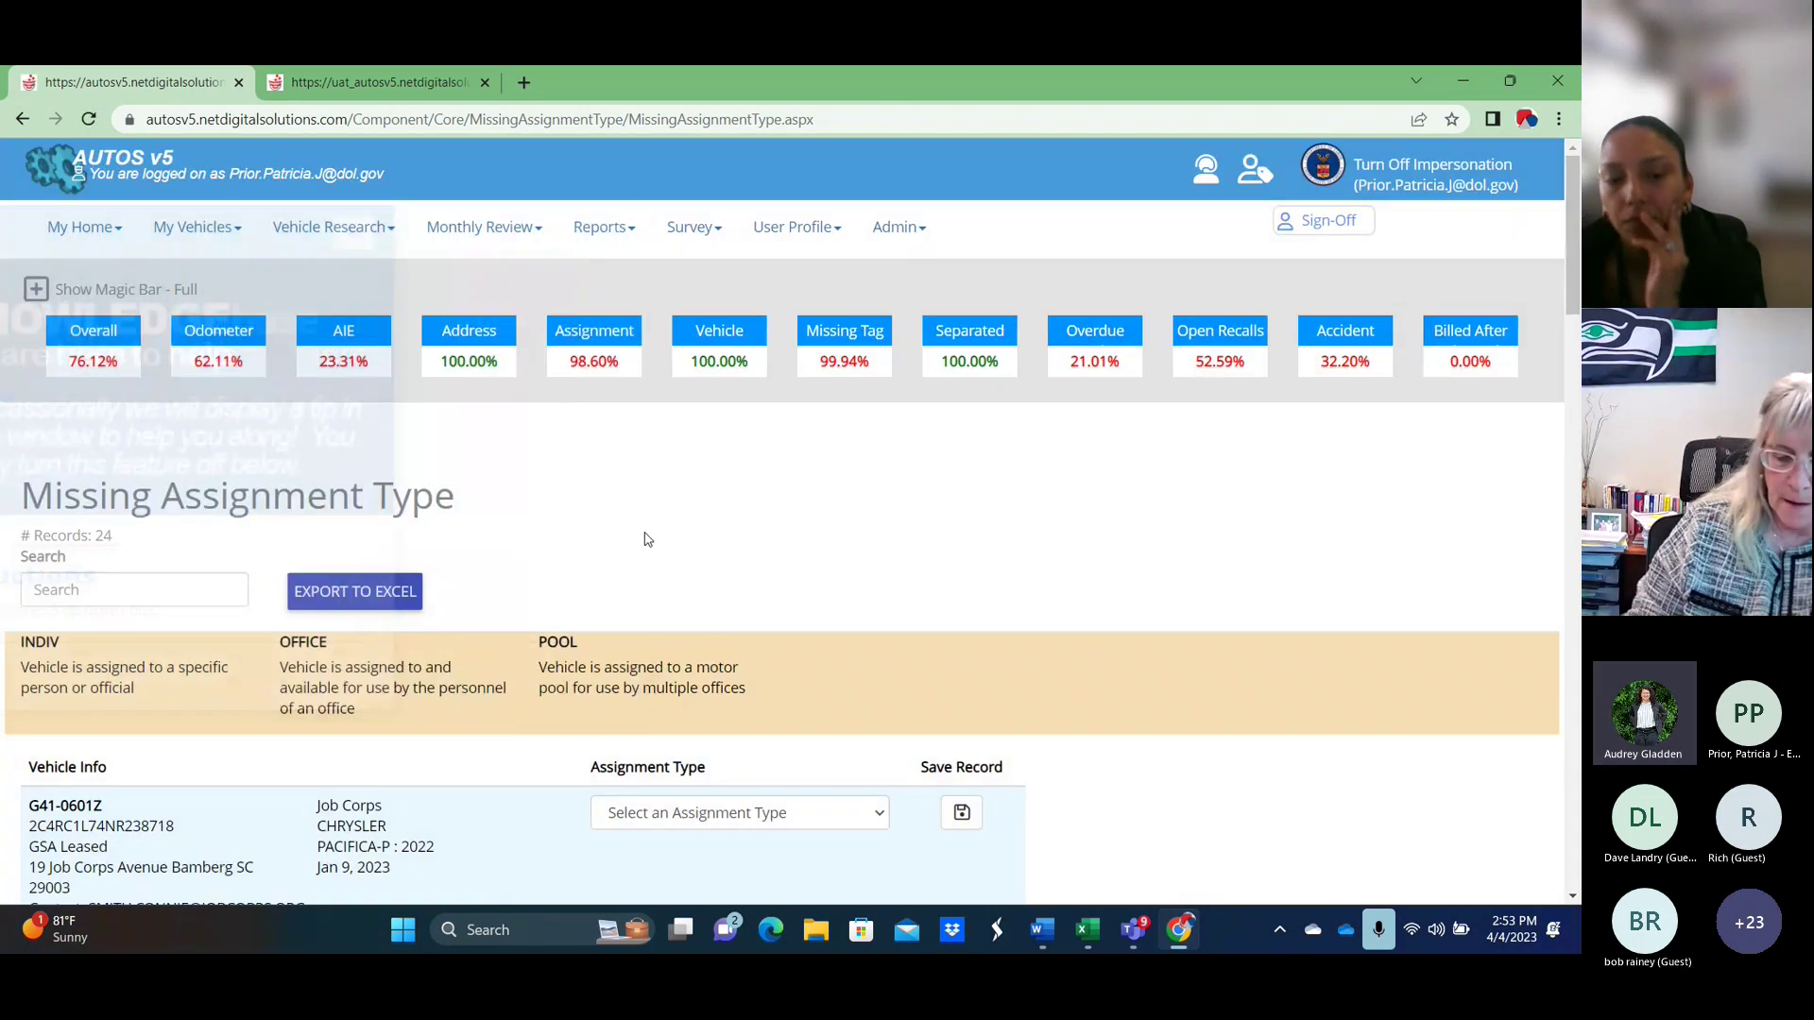
pyautogui.scroll(-1, 506, 534)
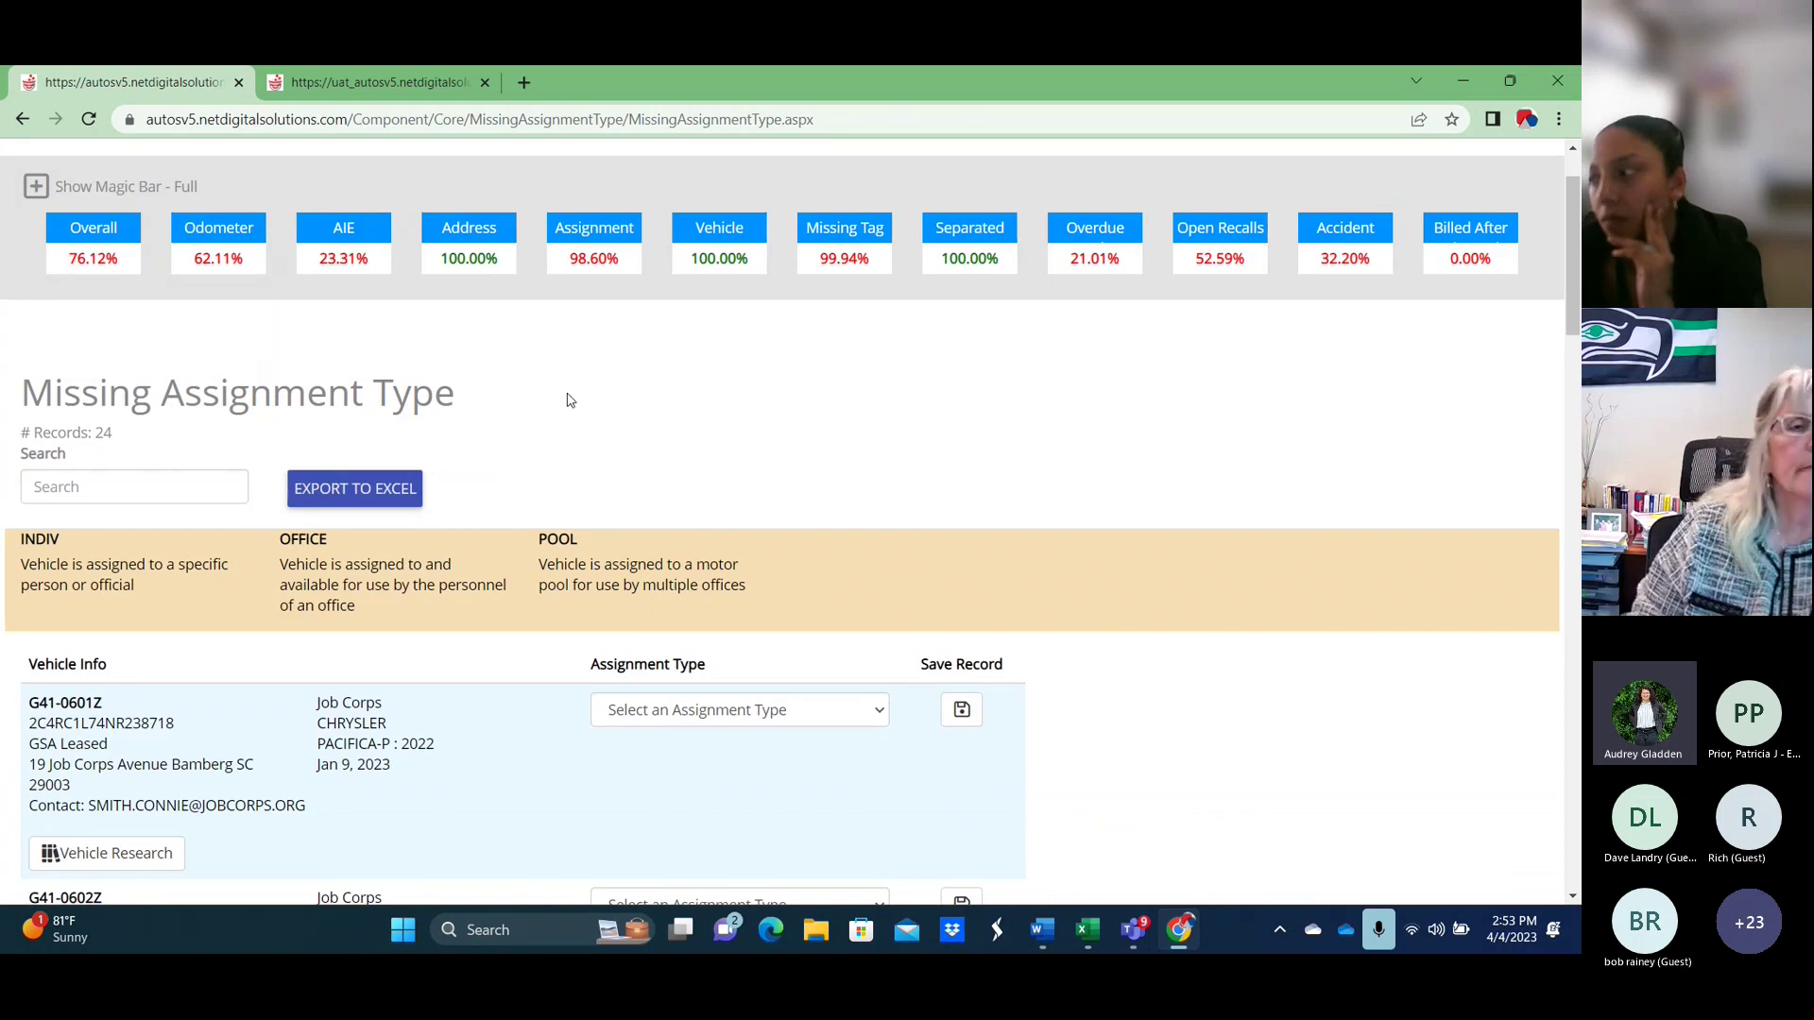
pyautogui.scroll(-1, 570, 400)
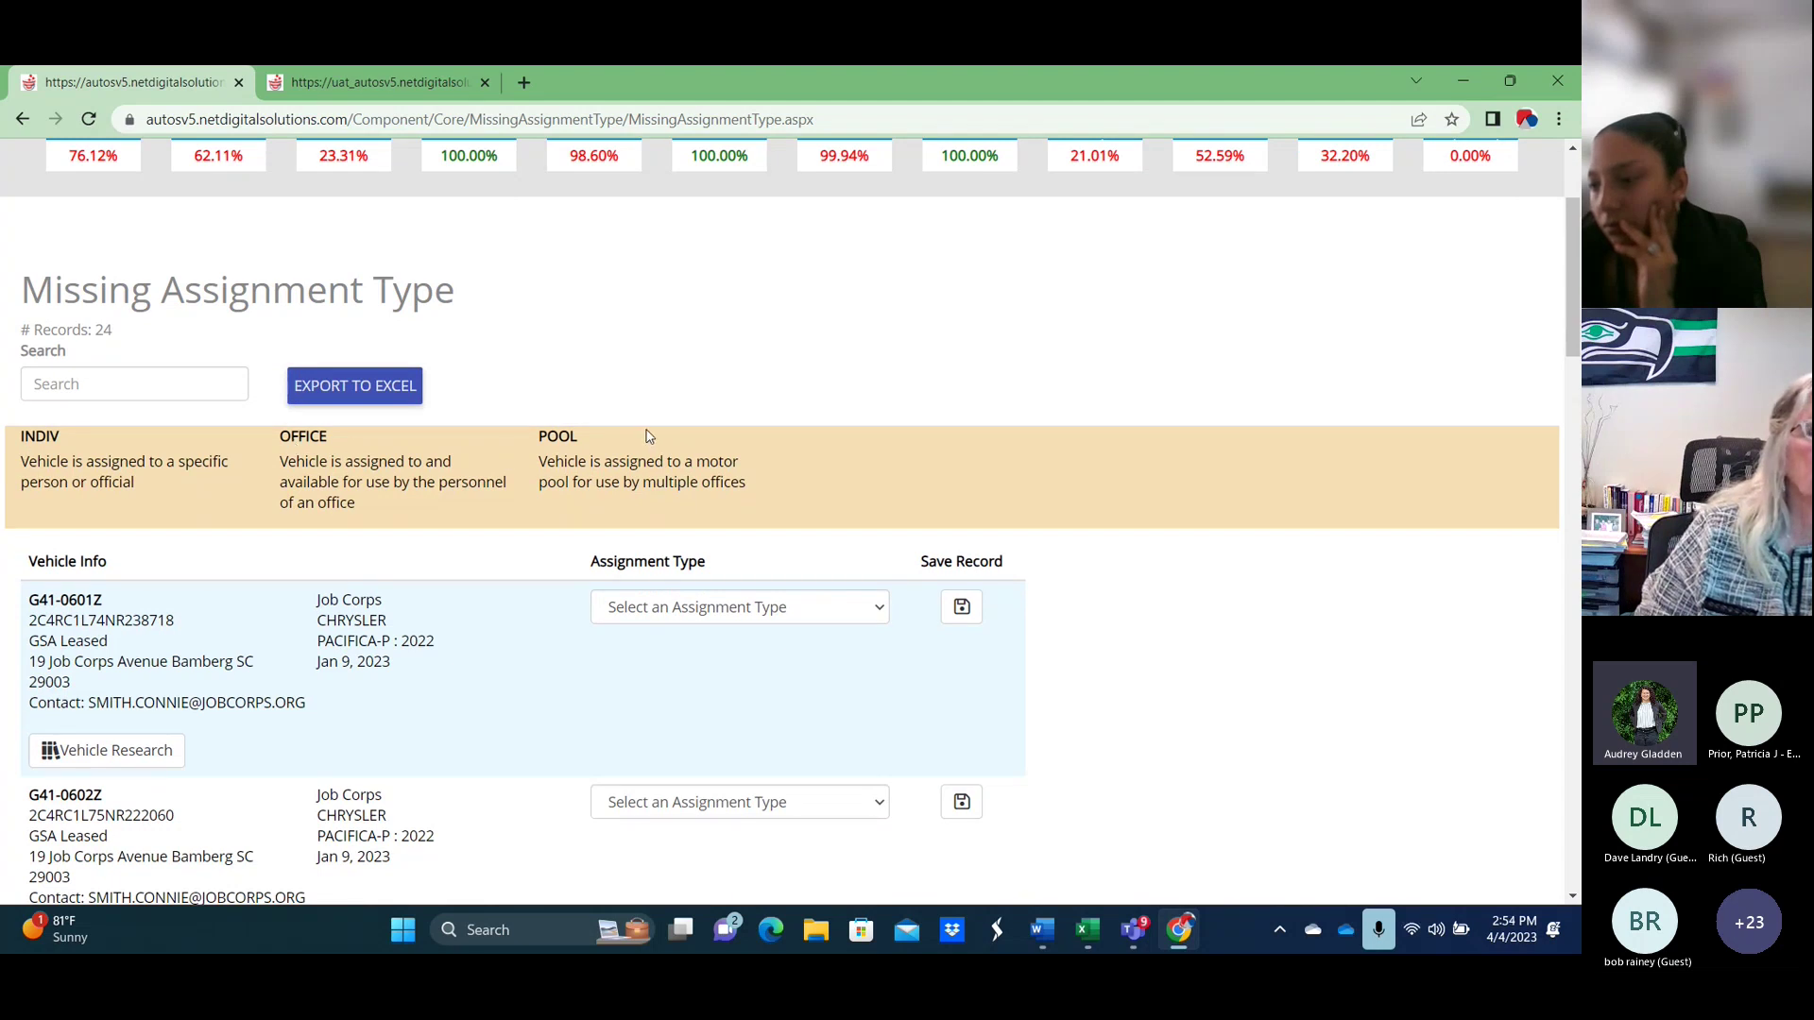
pyautogui.scroll(-1, 501, 446)
pyautogui.scroll(1, 491, 449)
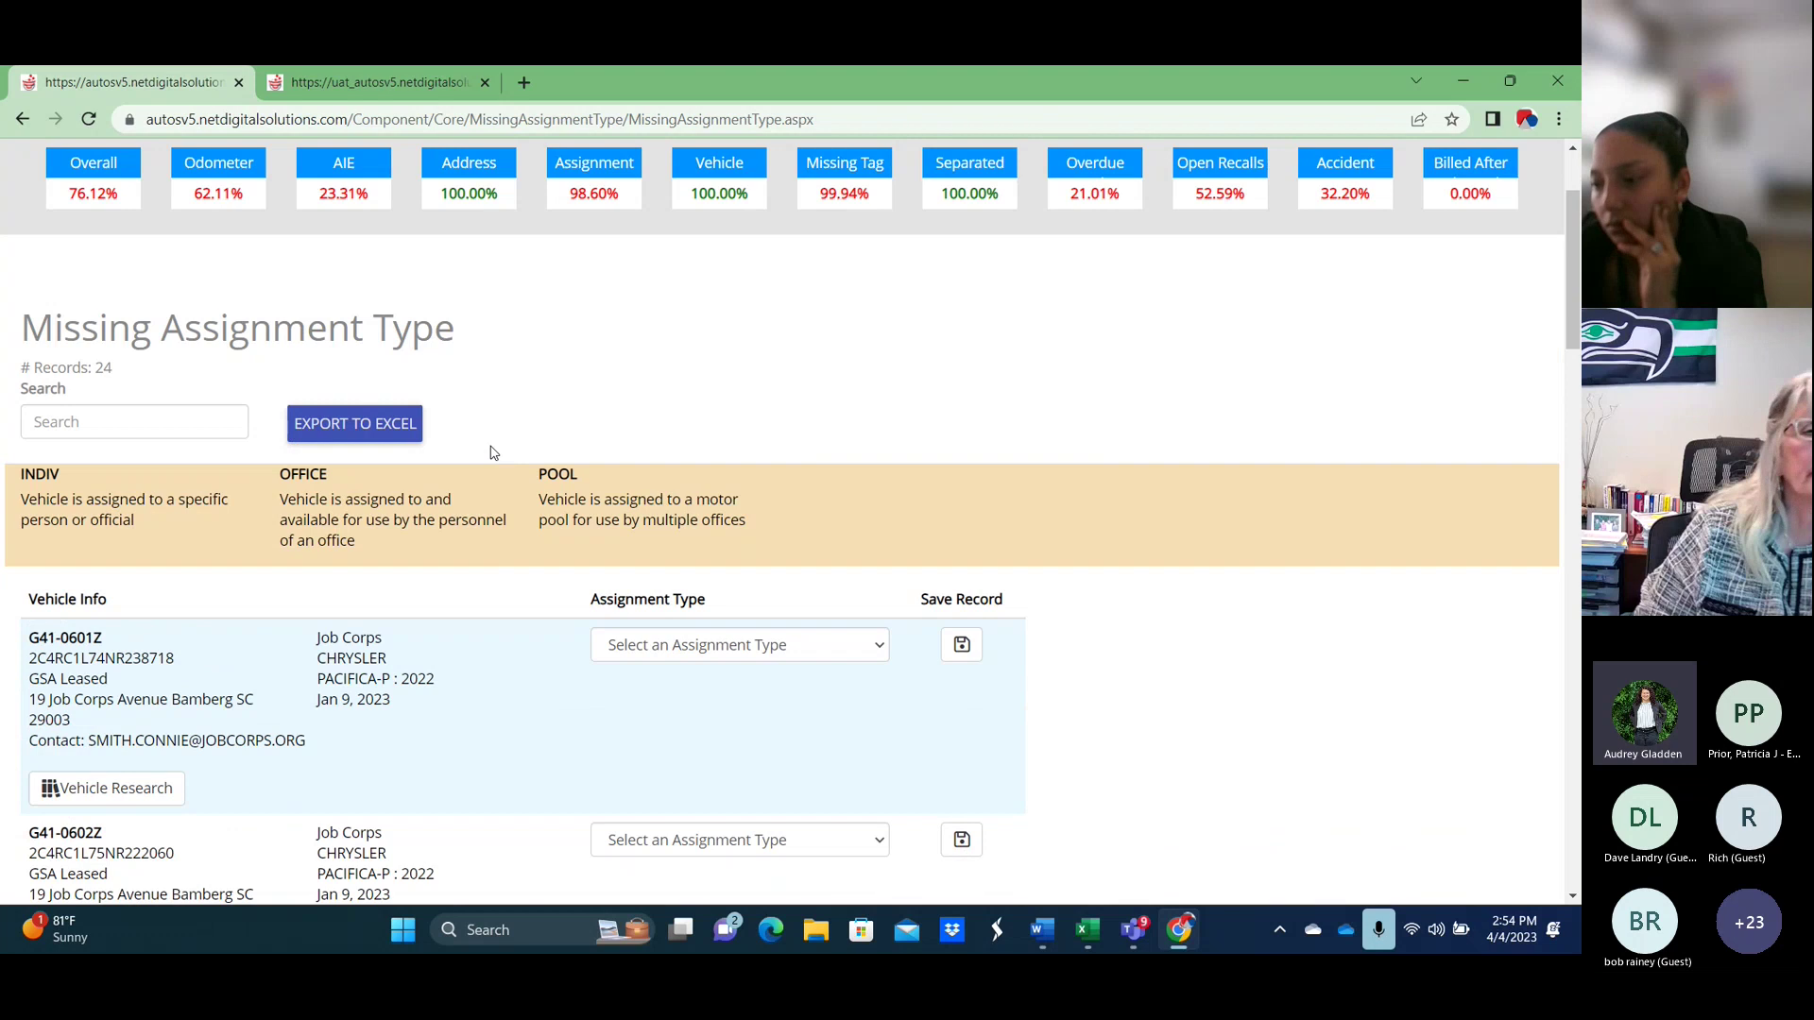
pyautogui.scroll(2, 567, 463)
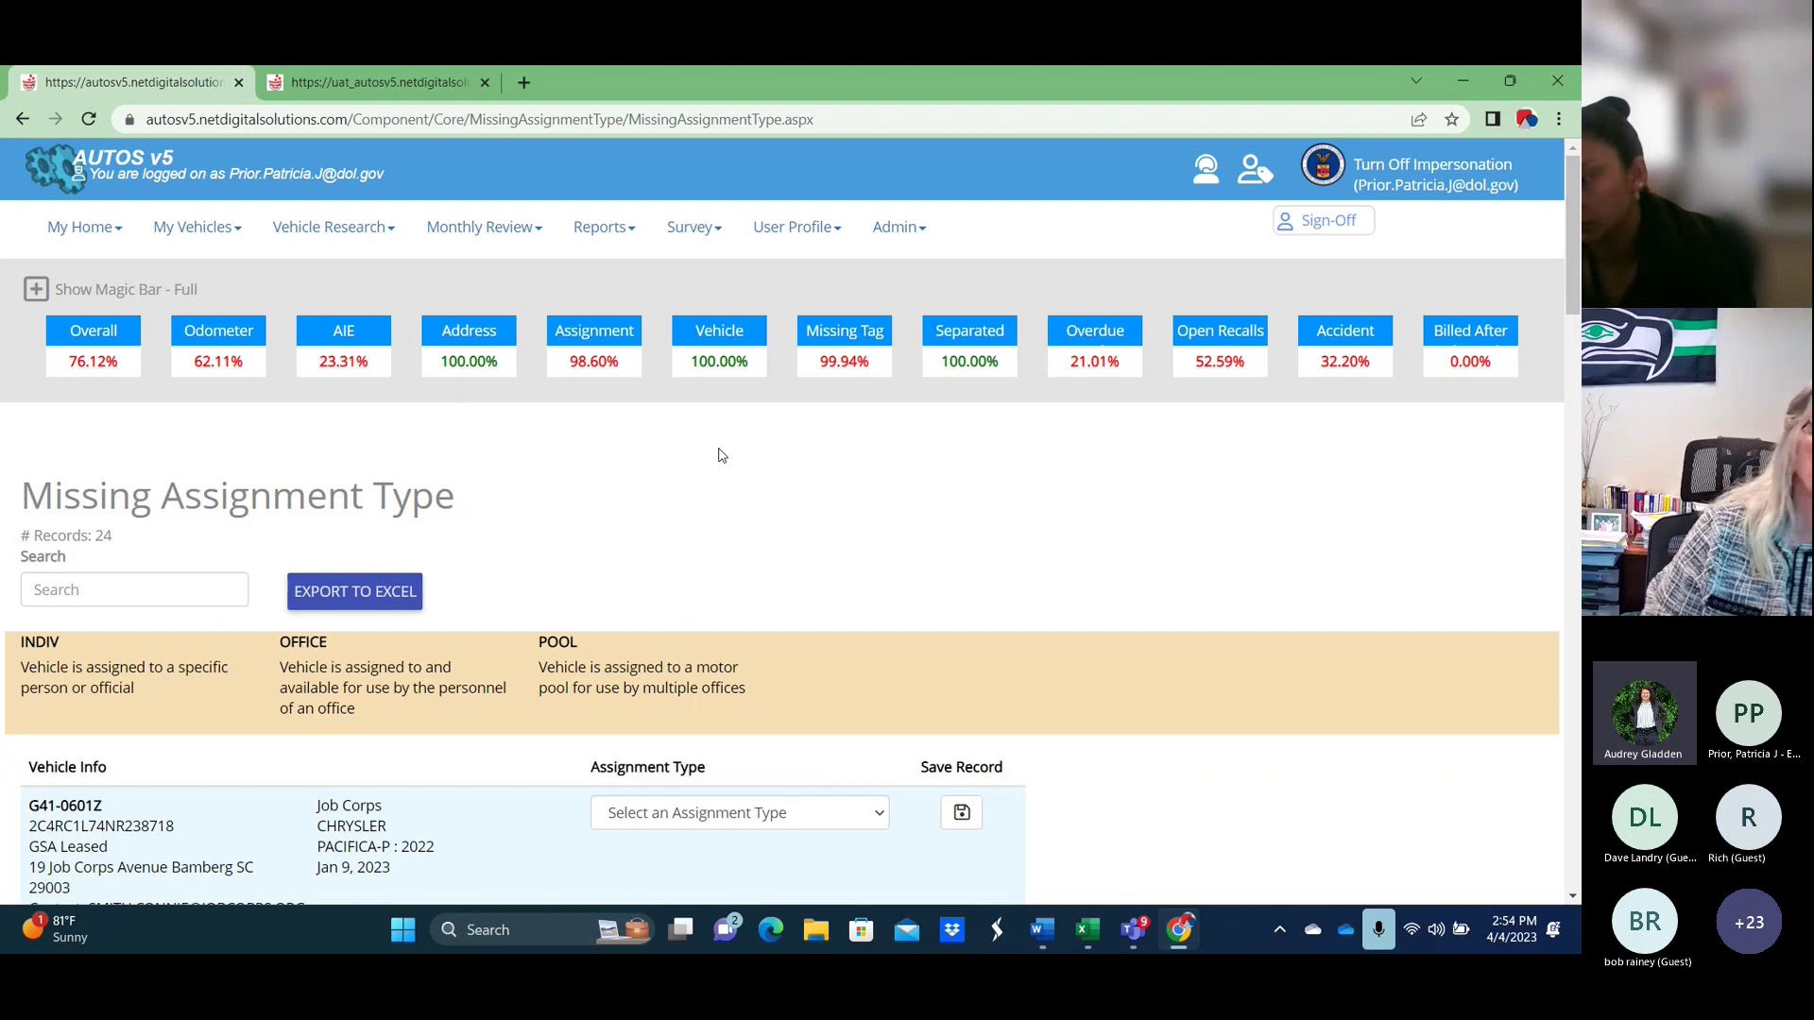
# Open the Missing Tag page from the Magic Bar and switch to the Word guide to read the Missing Assignment Type and Missing Vehicle Contact sections.
pyautogui.click(862, 336)
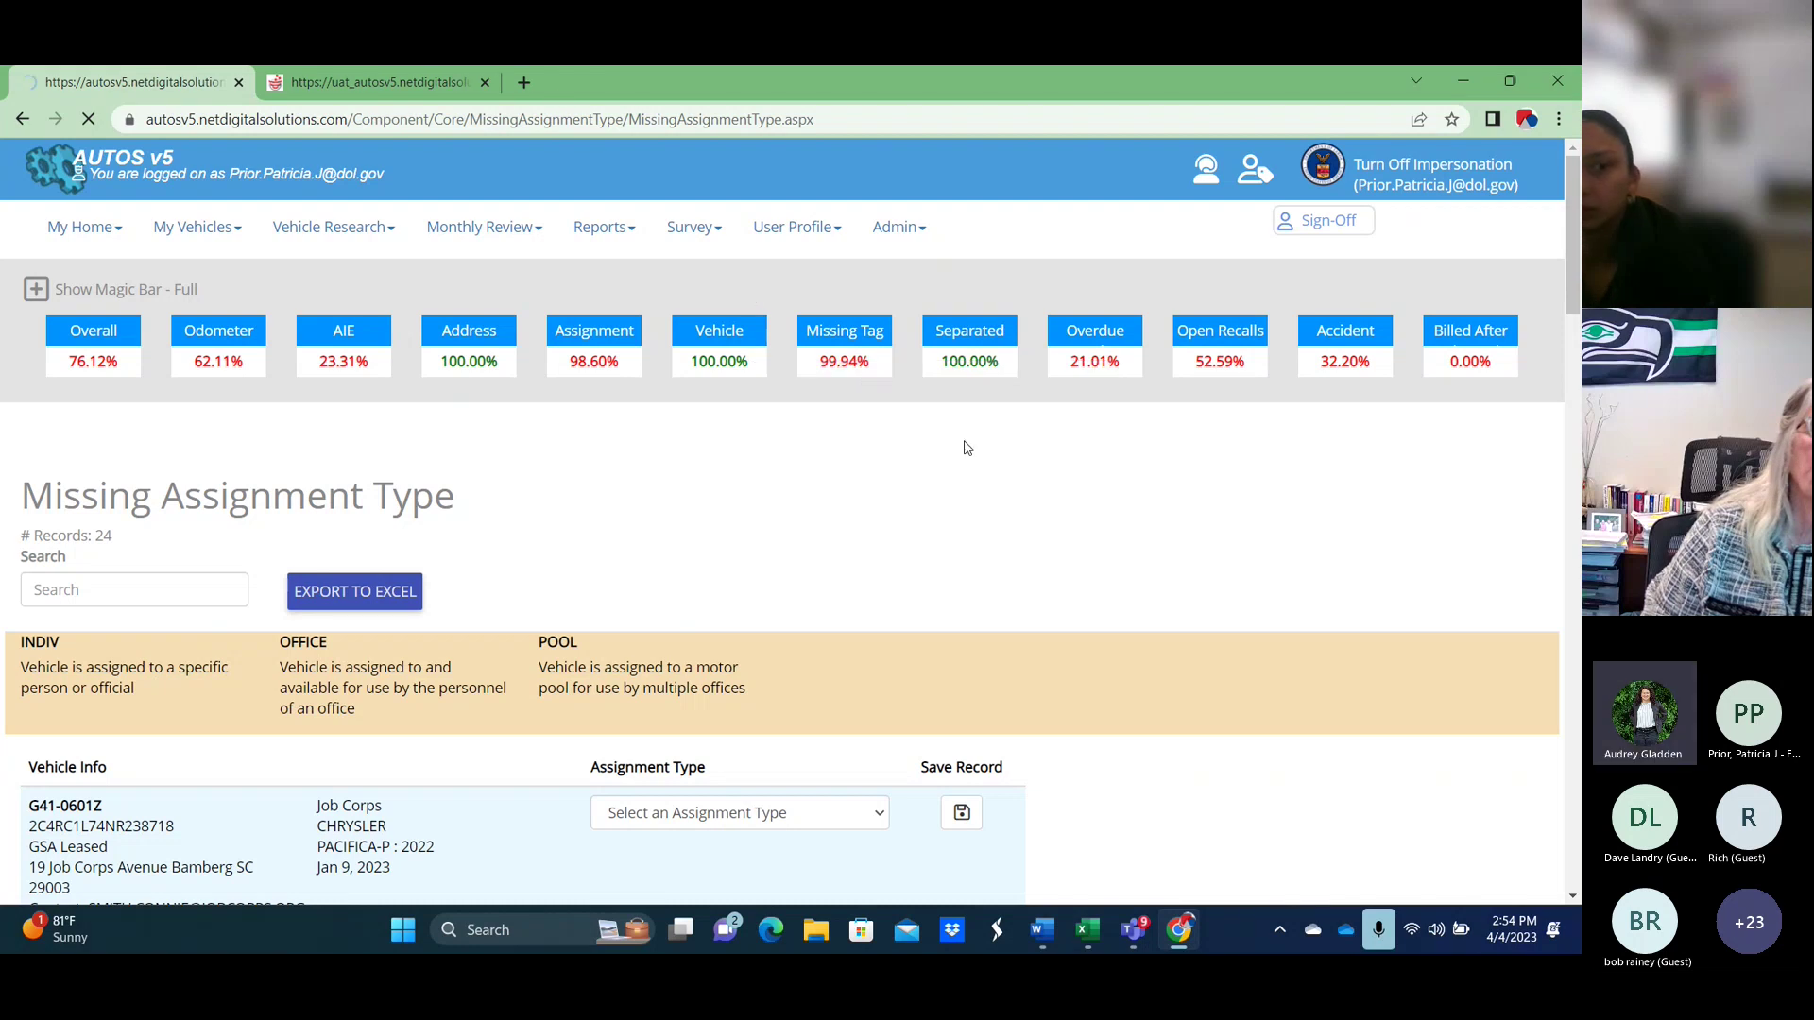
pyautogui.moveTo(1084, 948)
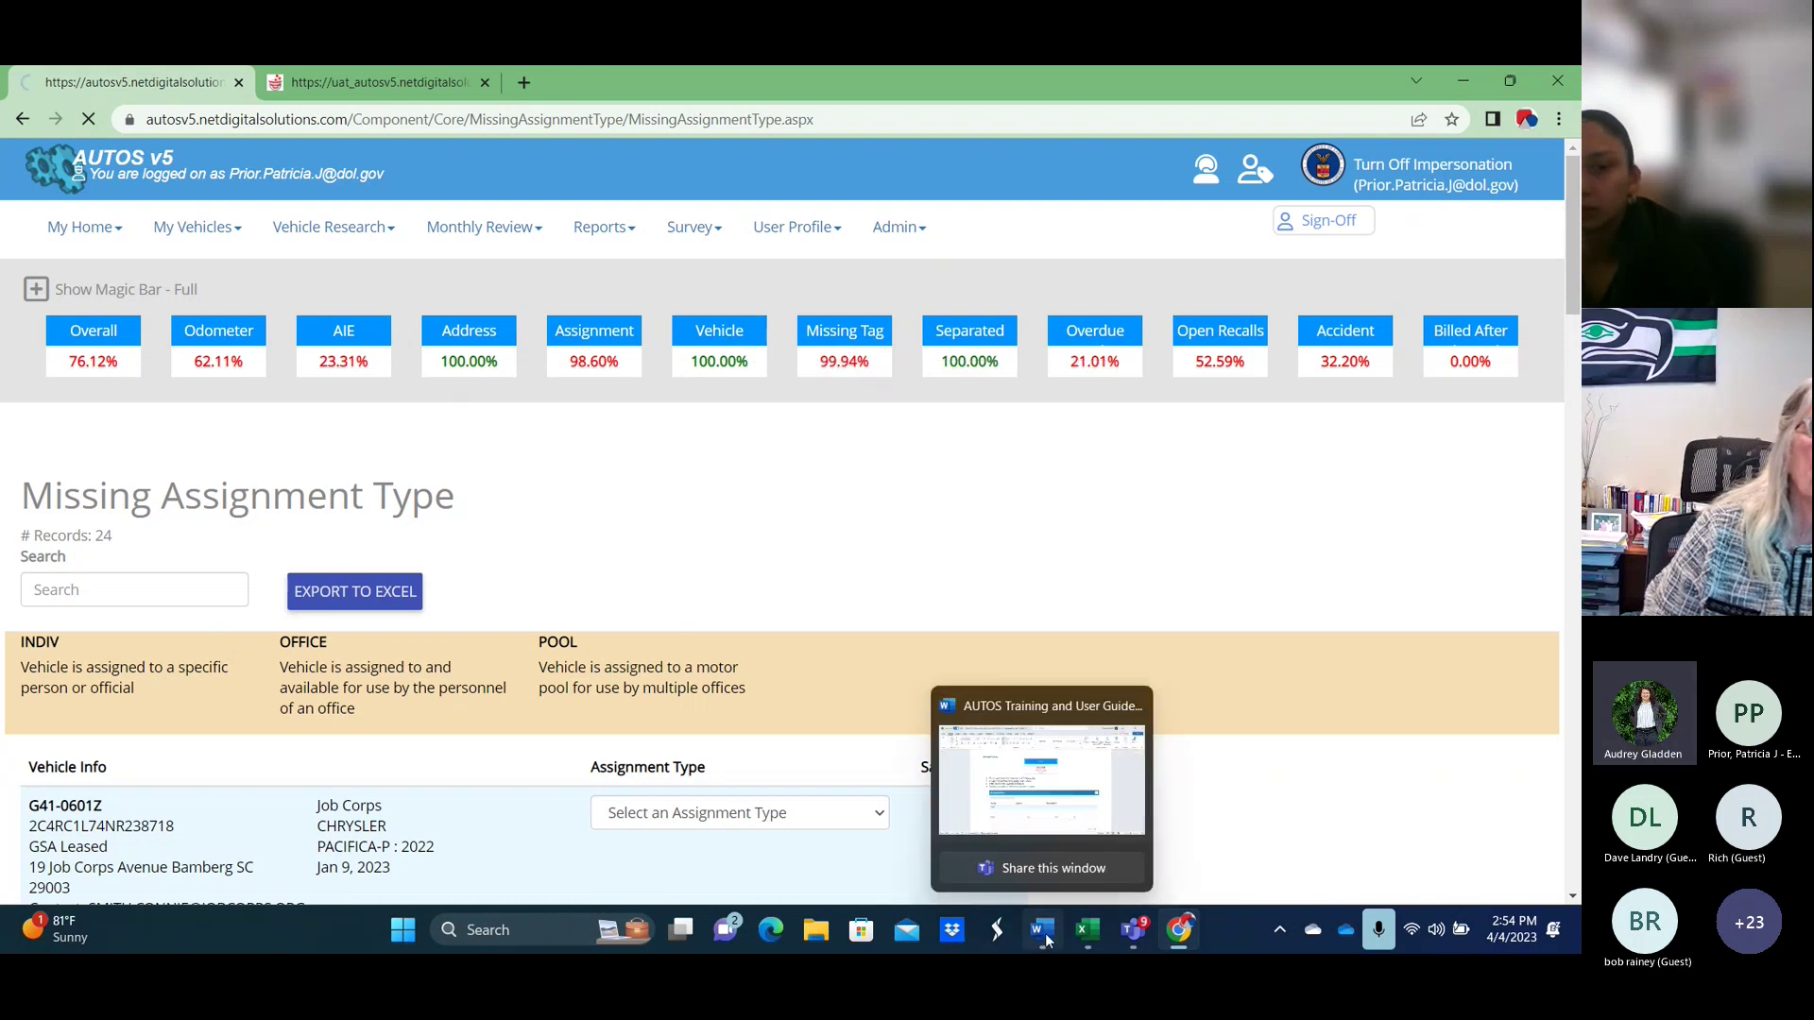
pyautogui.click(1065, 769)
pyautogui.scroll(-6, 747, 630)
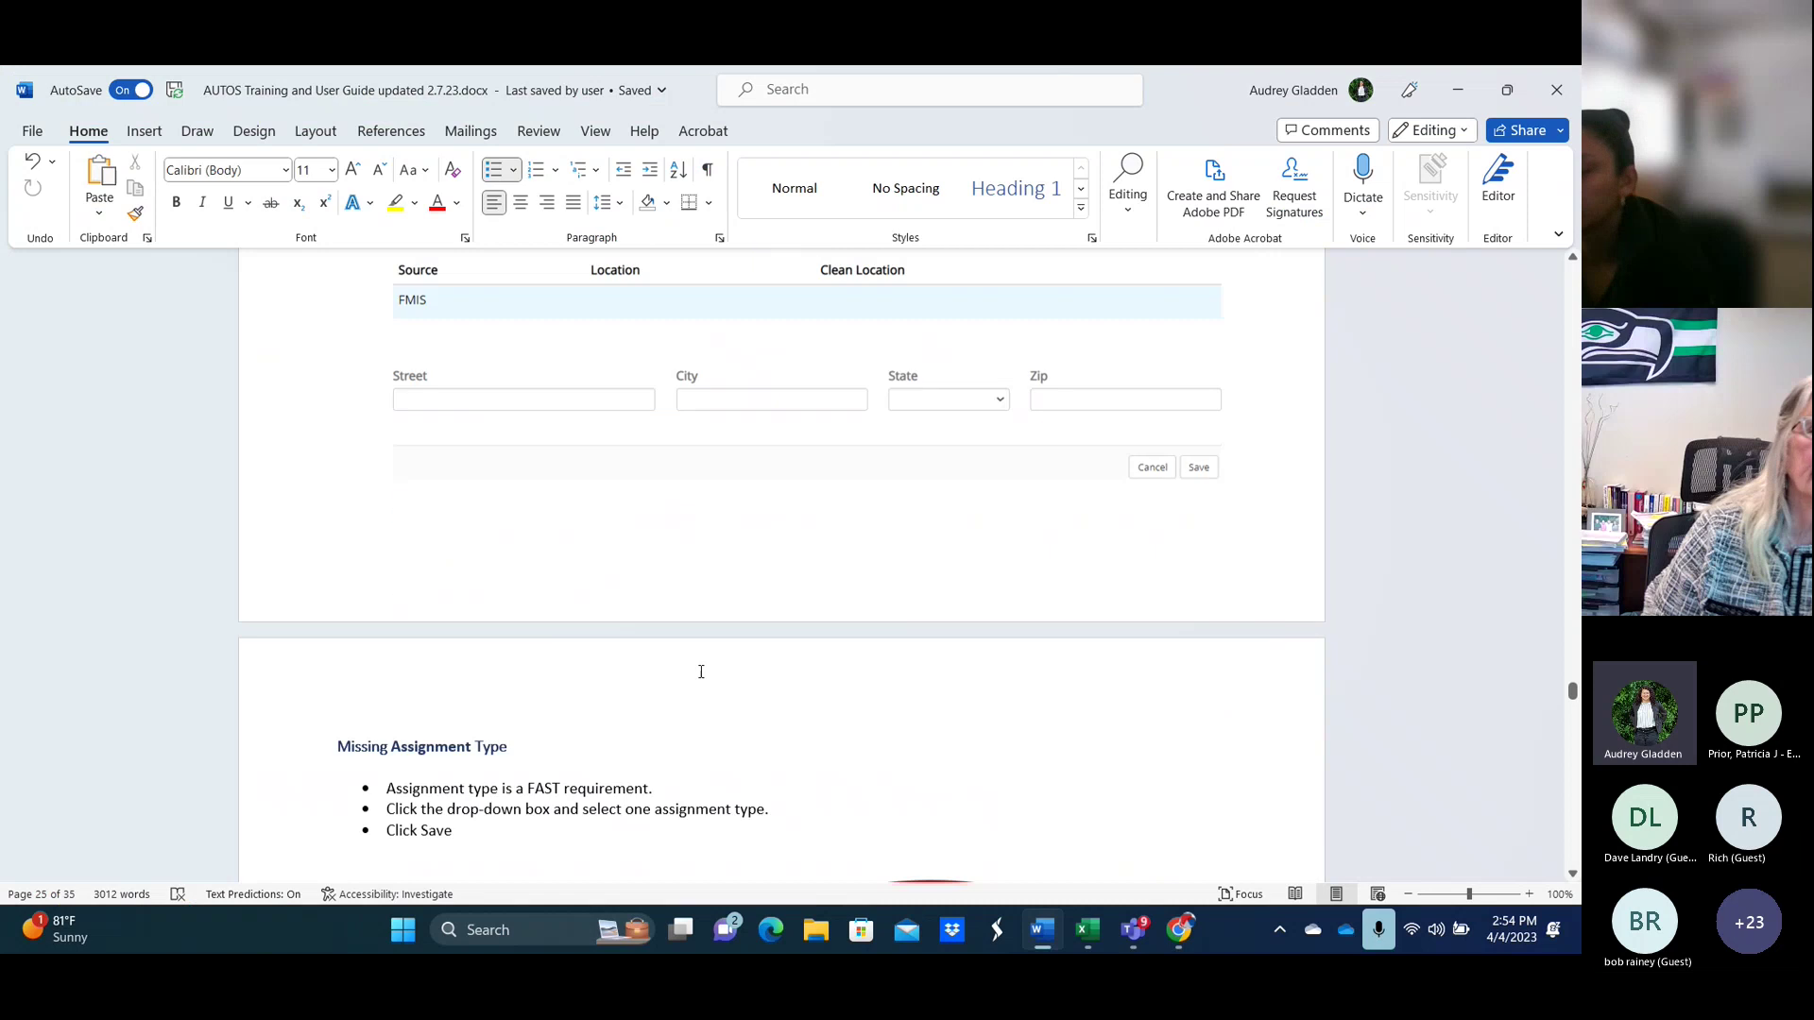
pyautogui.scroll(2, 703, 677)
pyautogui.scroll(-12, 703, 677)
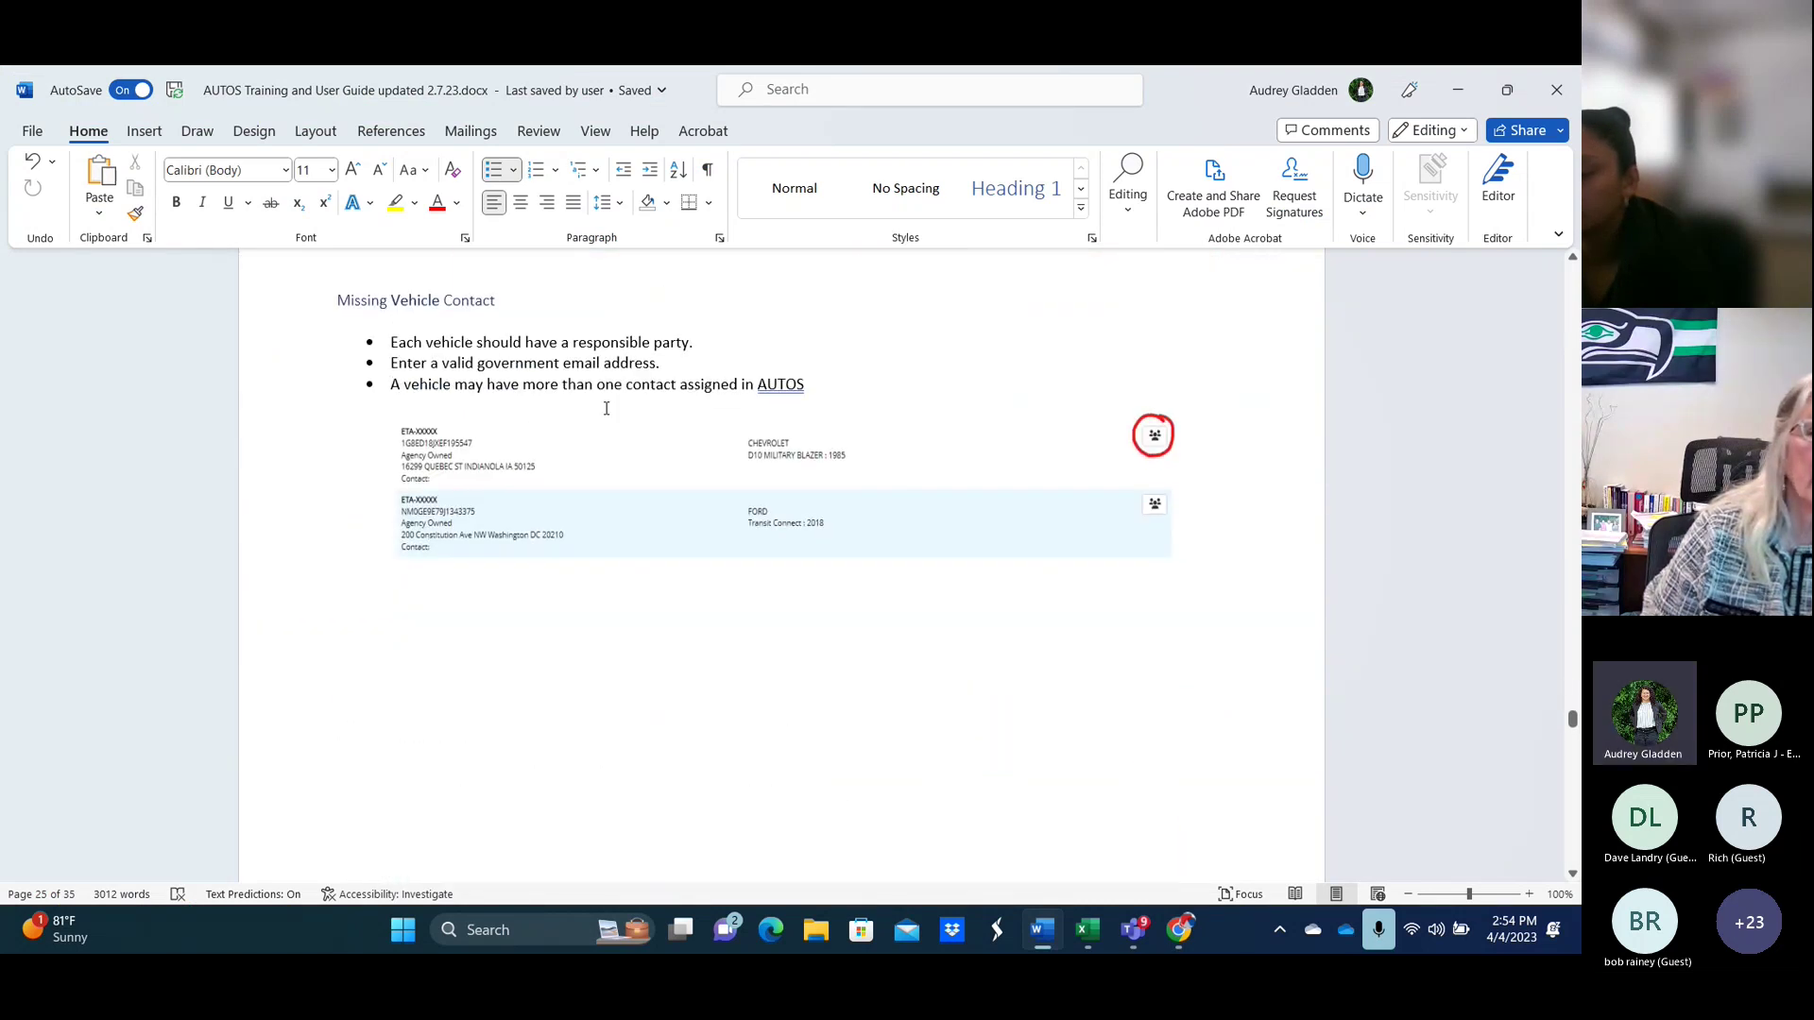
pyautogui.click(763, 413)
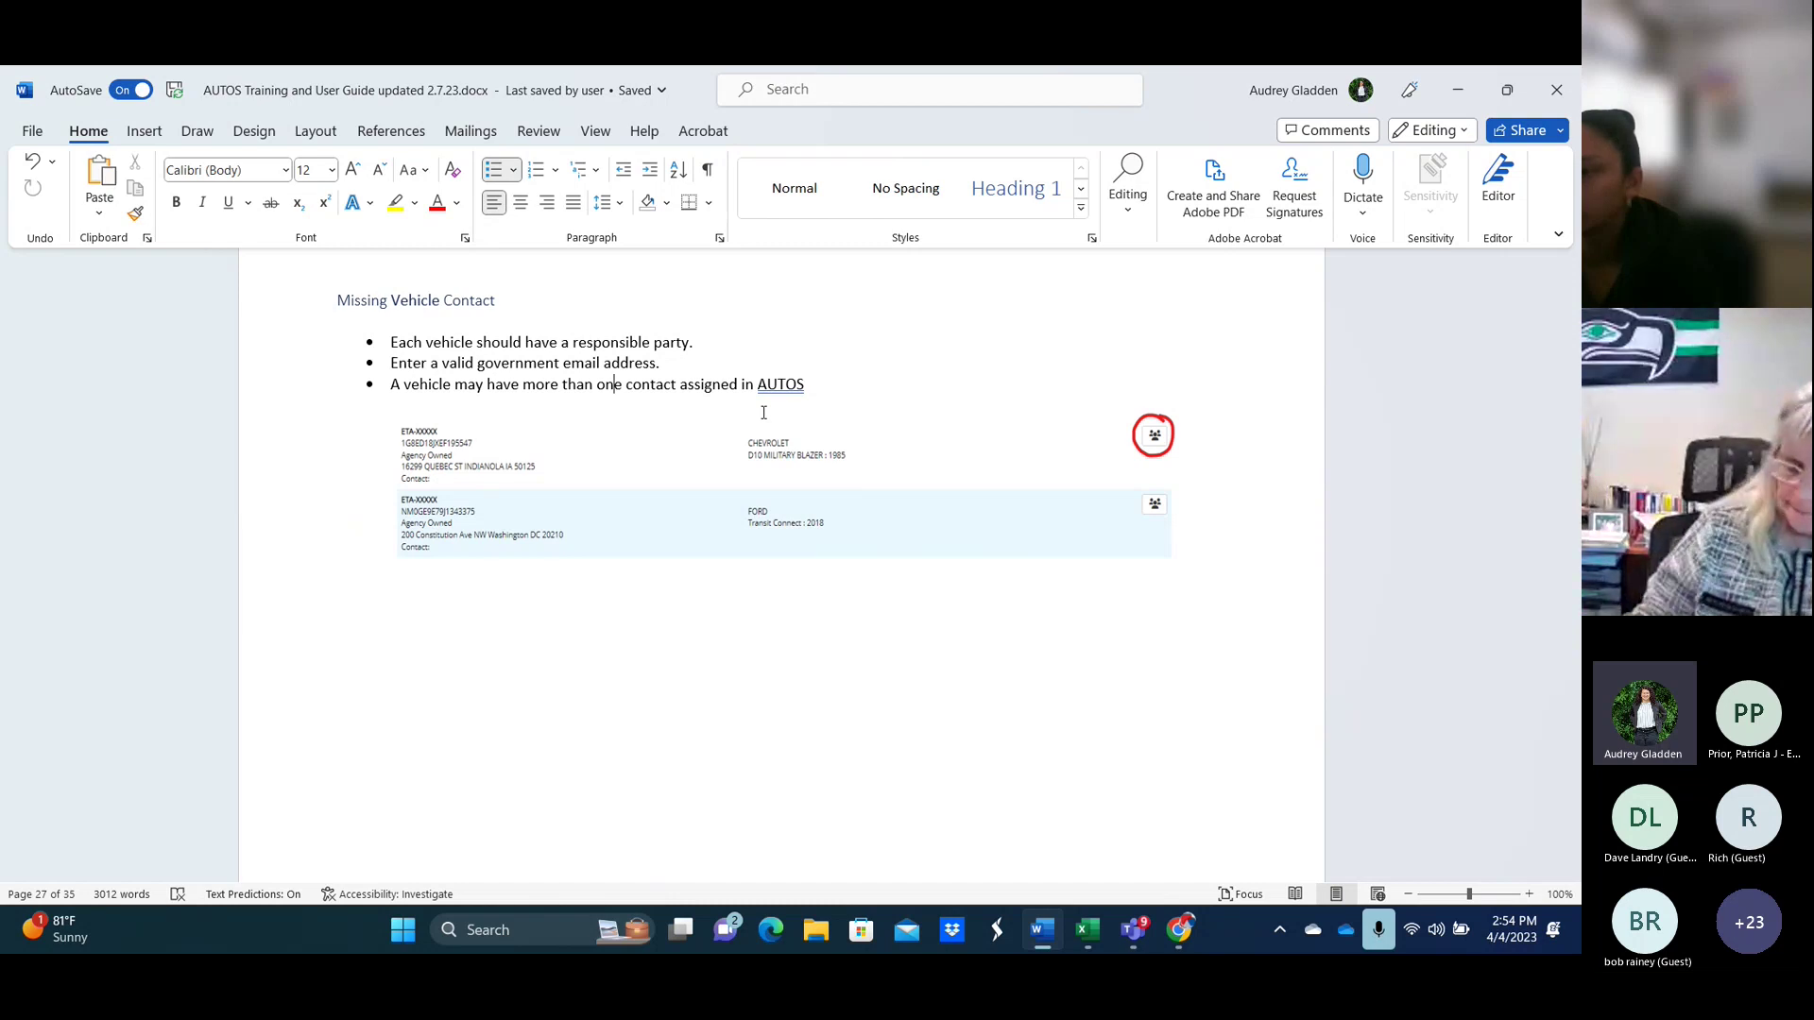
# Read the Missing Tag section of the user guide and minimize the document to return to the Missing Tag page.
pyautogui.scroll(3, 957, 534)
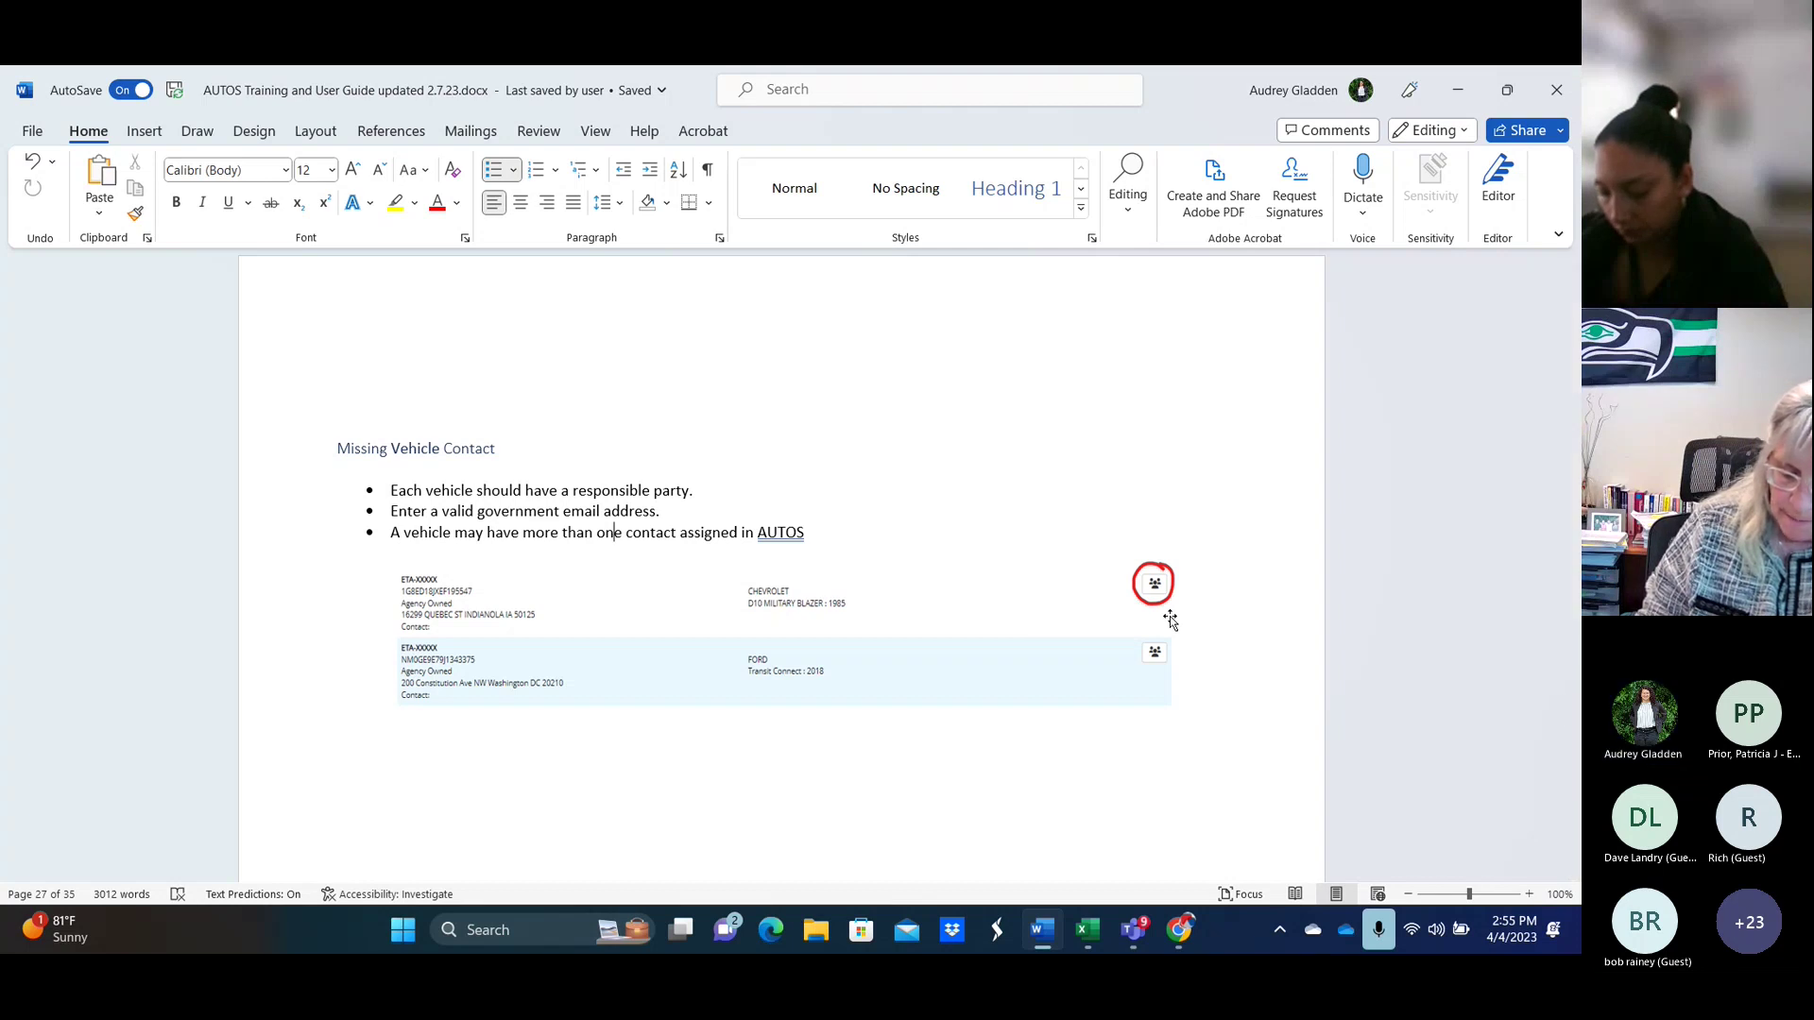
pyautogui.scroll(-15, 608, 636)
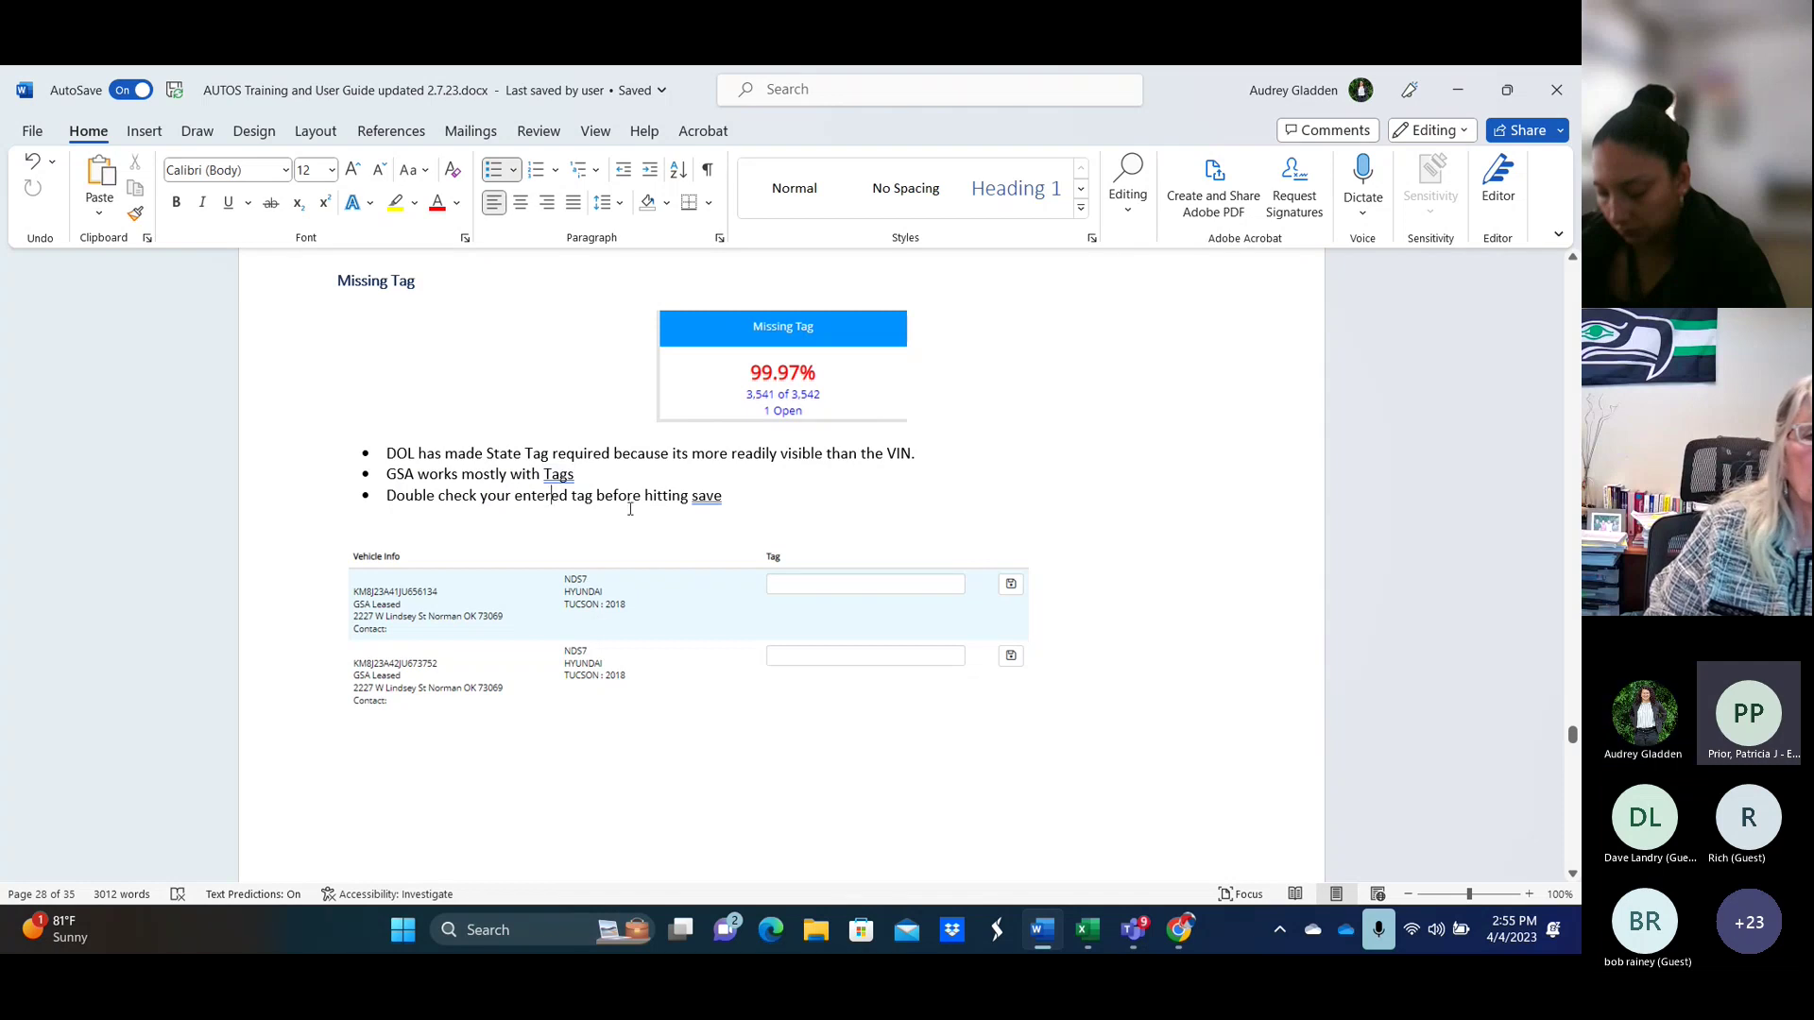
pyautogui.scroll(2, 620, 510)
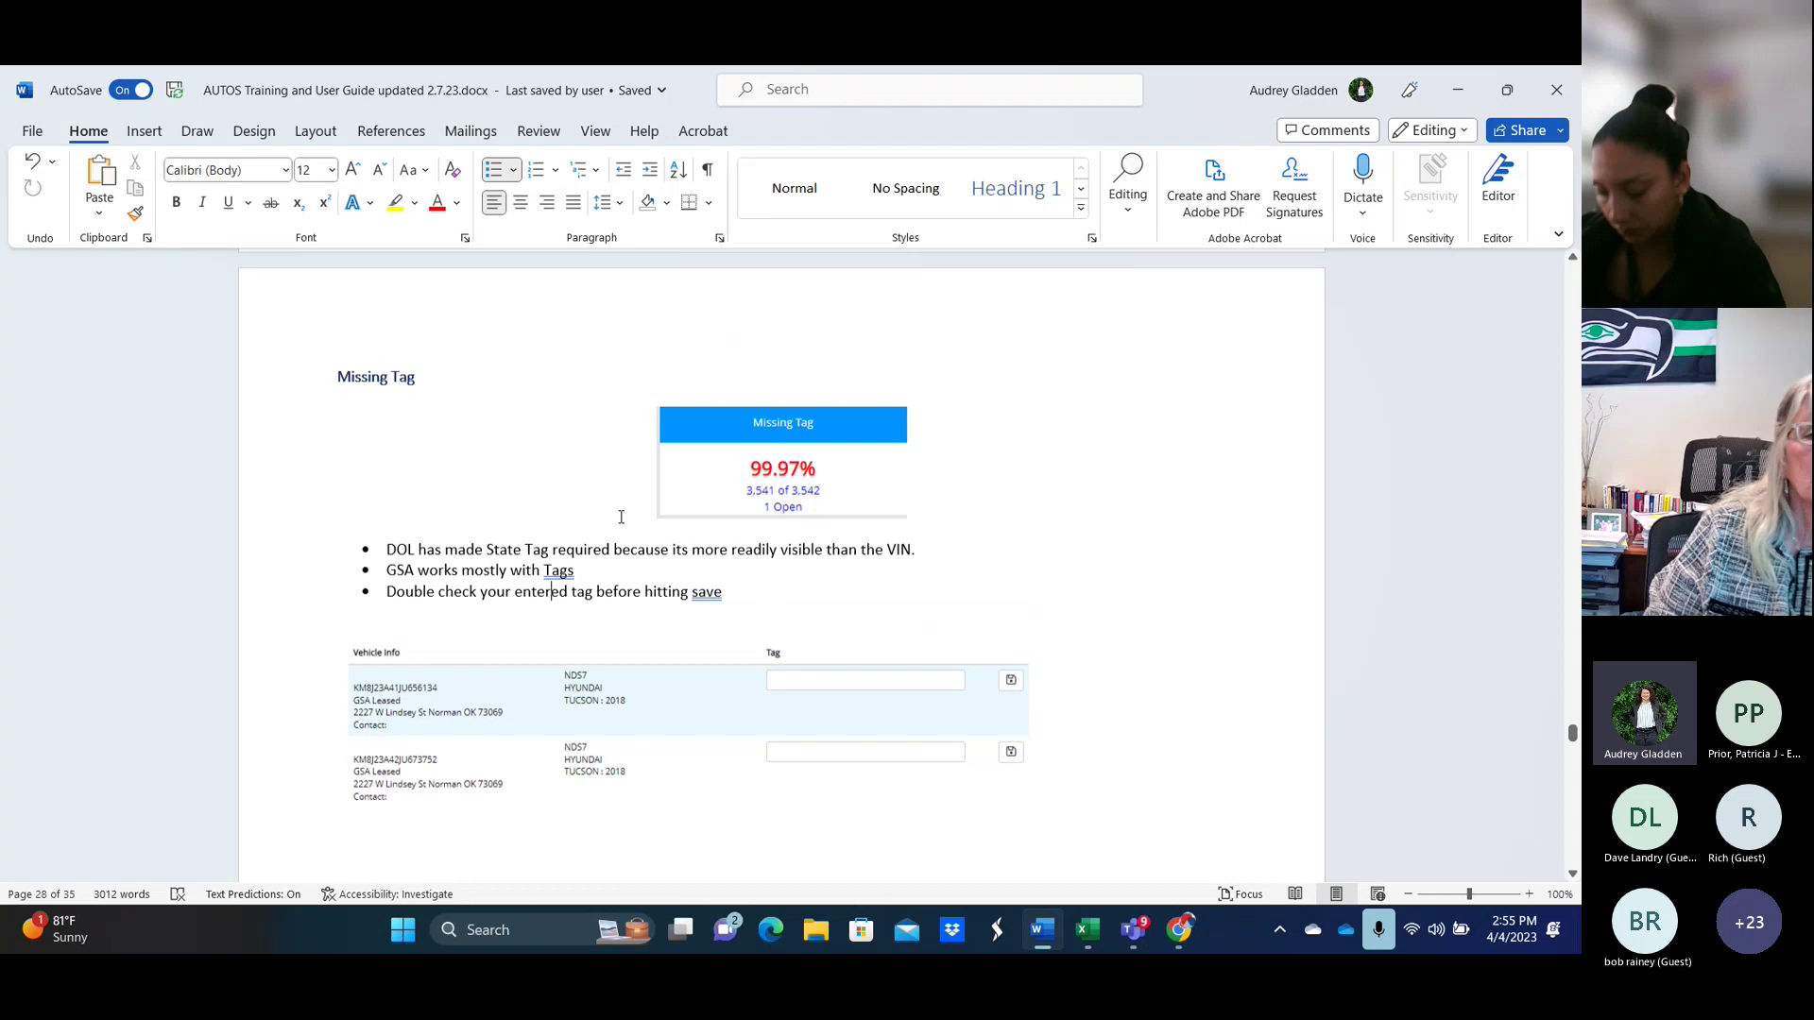
pyautogui.scroll(-2, 1298, 461)
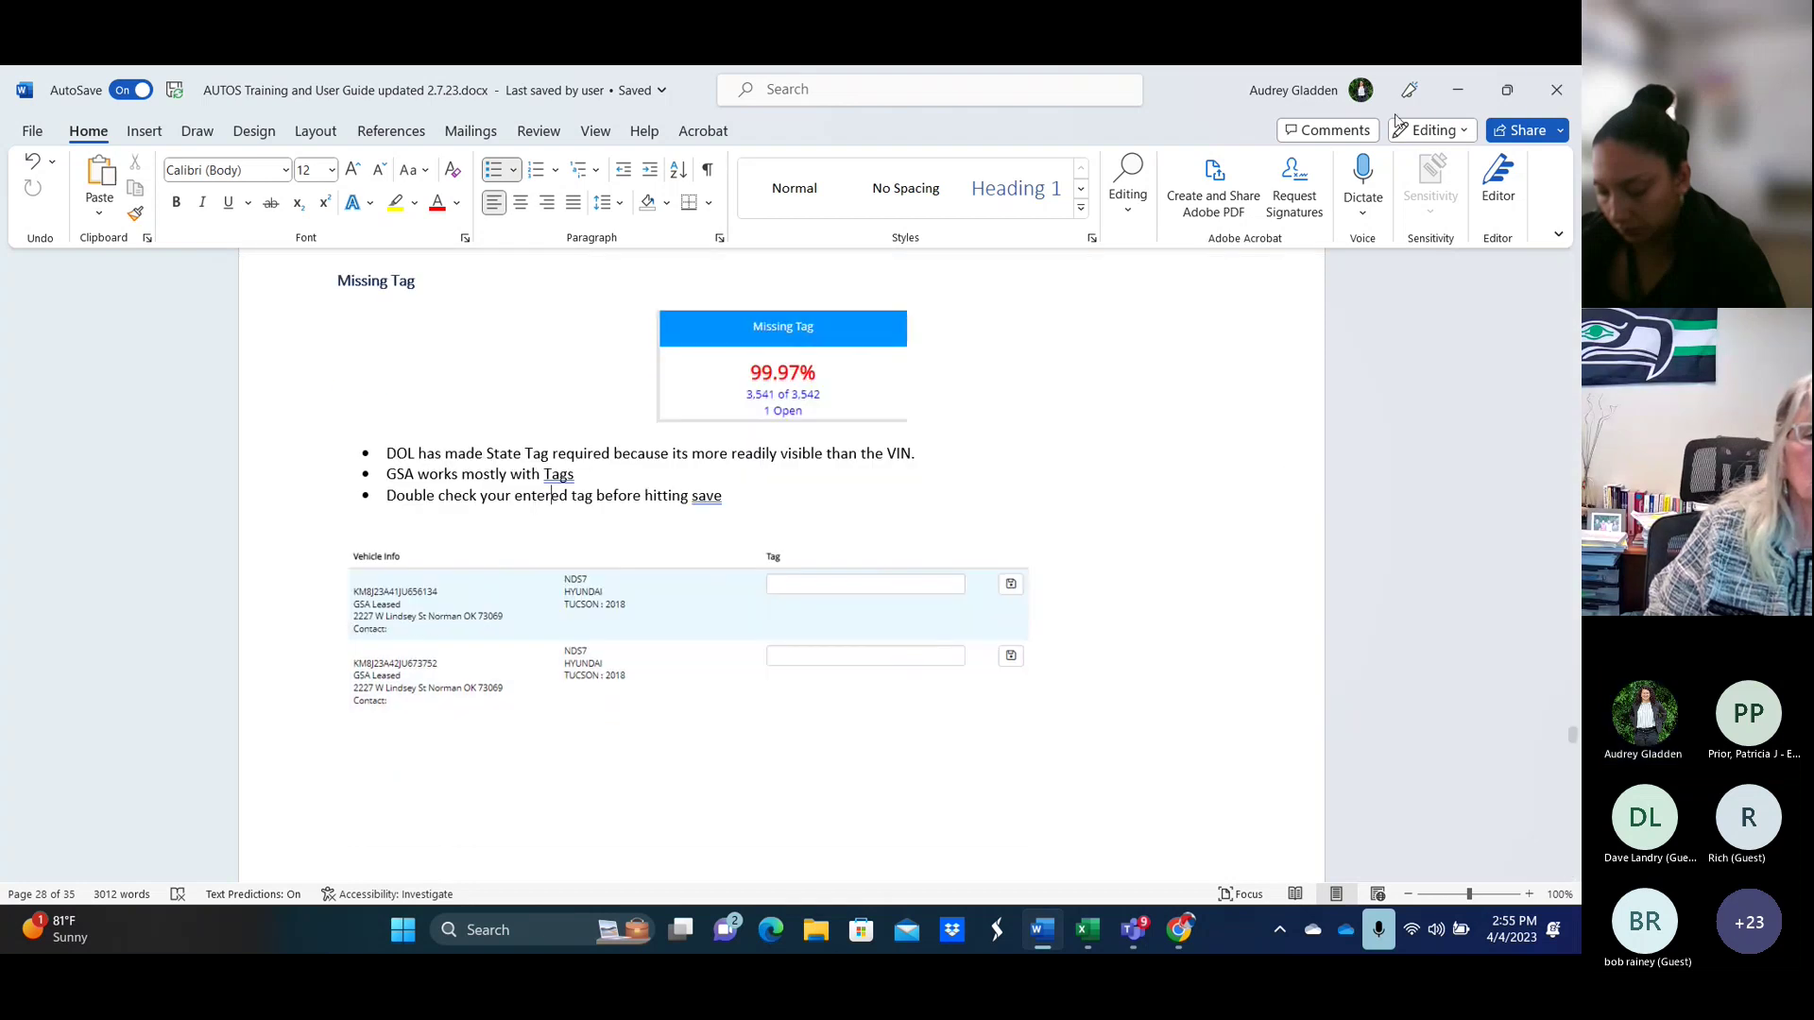
pyautogui.click(1462, 96)
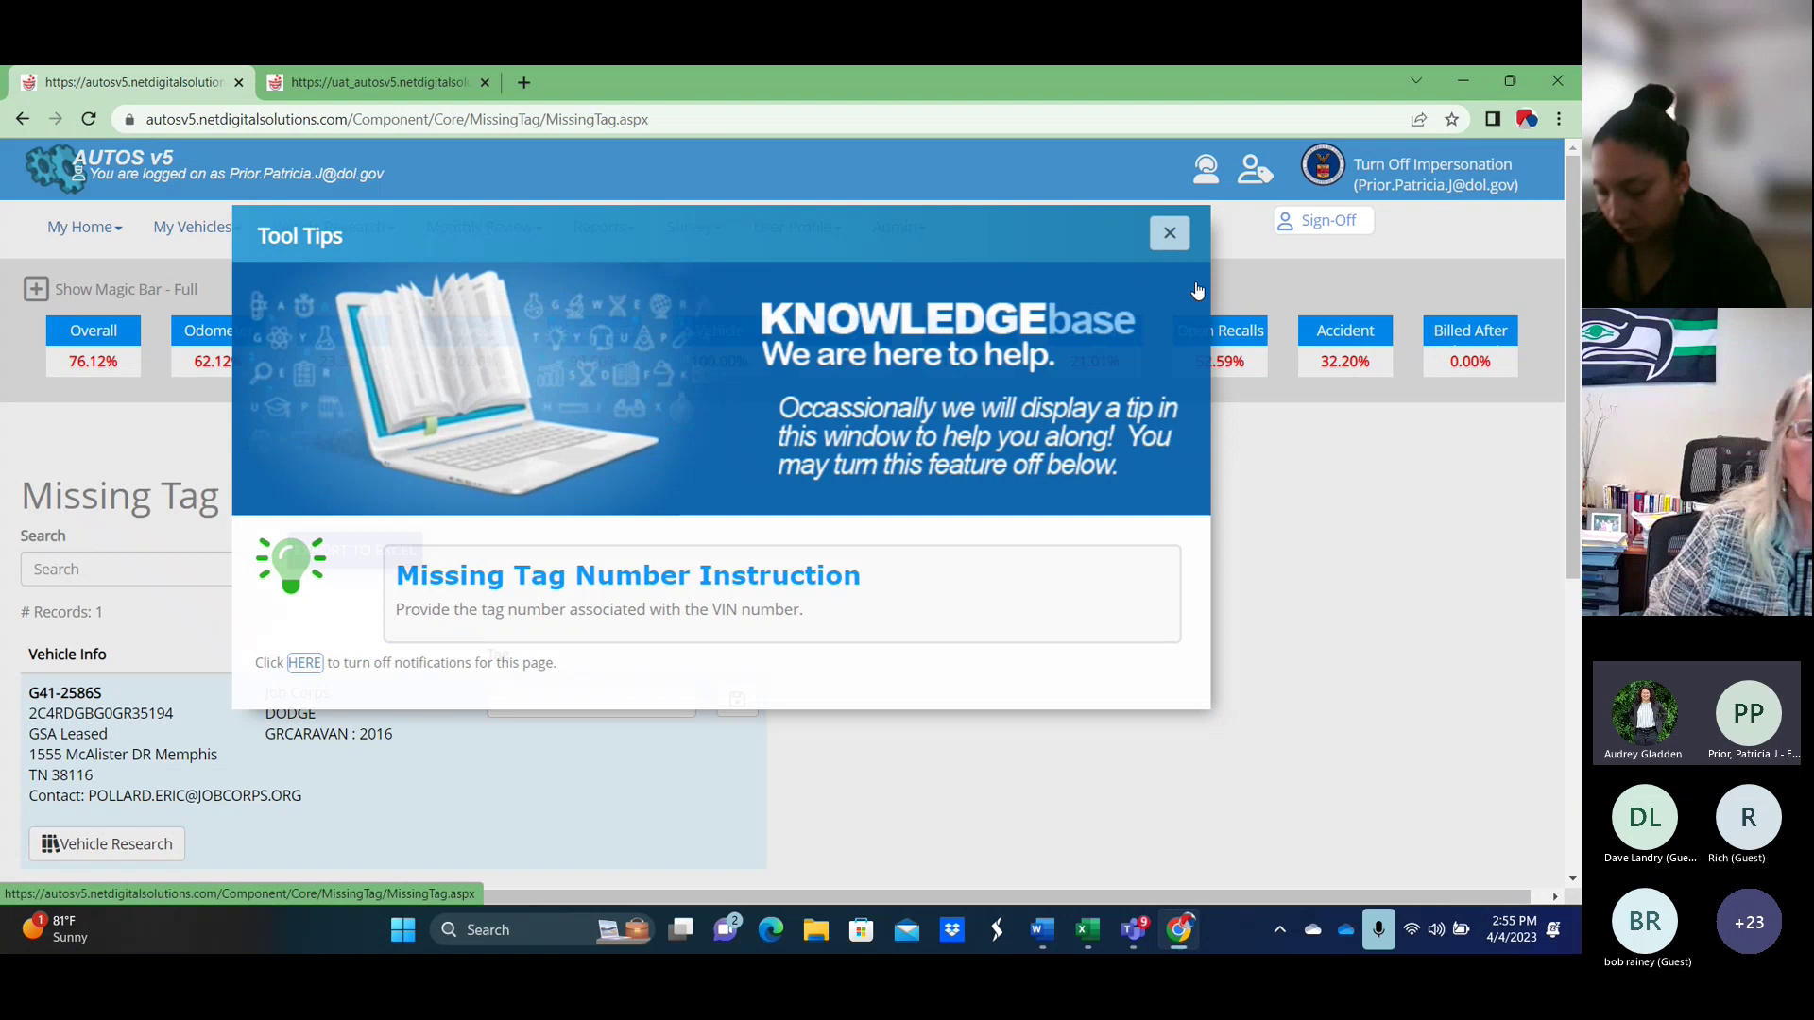
# Dismiss the Missing Tag tool tip and review the listed vehicle's record, highlighting its G-tag number and checking the empty Tag field.
pyautogui.click(1170, 232)
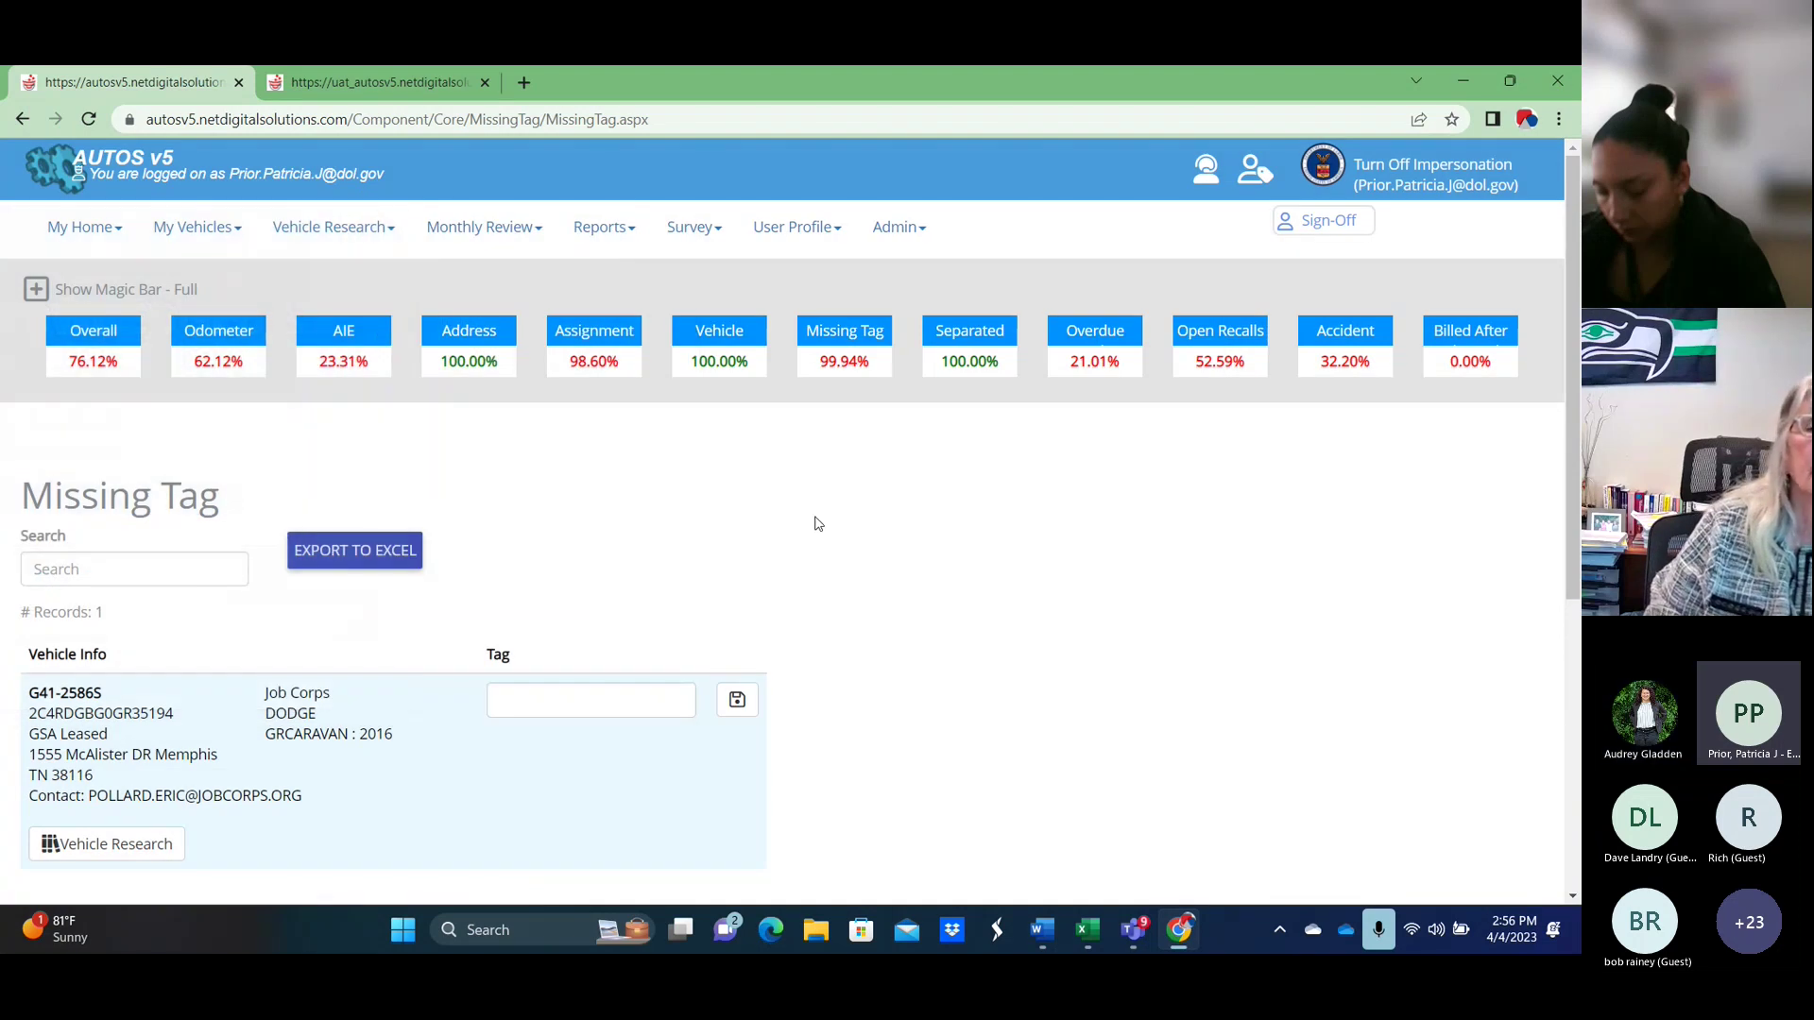
pyautogui.scroll(-6, 816, 523)
pyautogui.scroll(2, 818, 523)
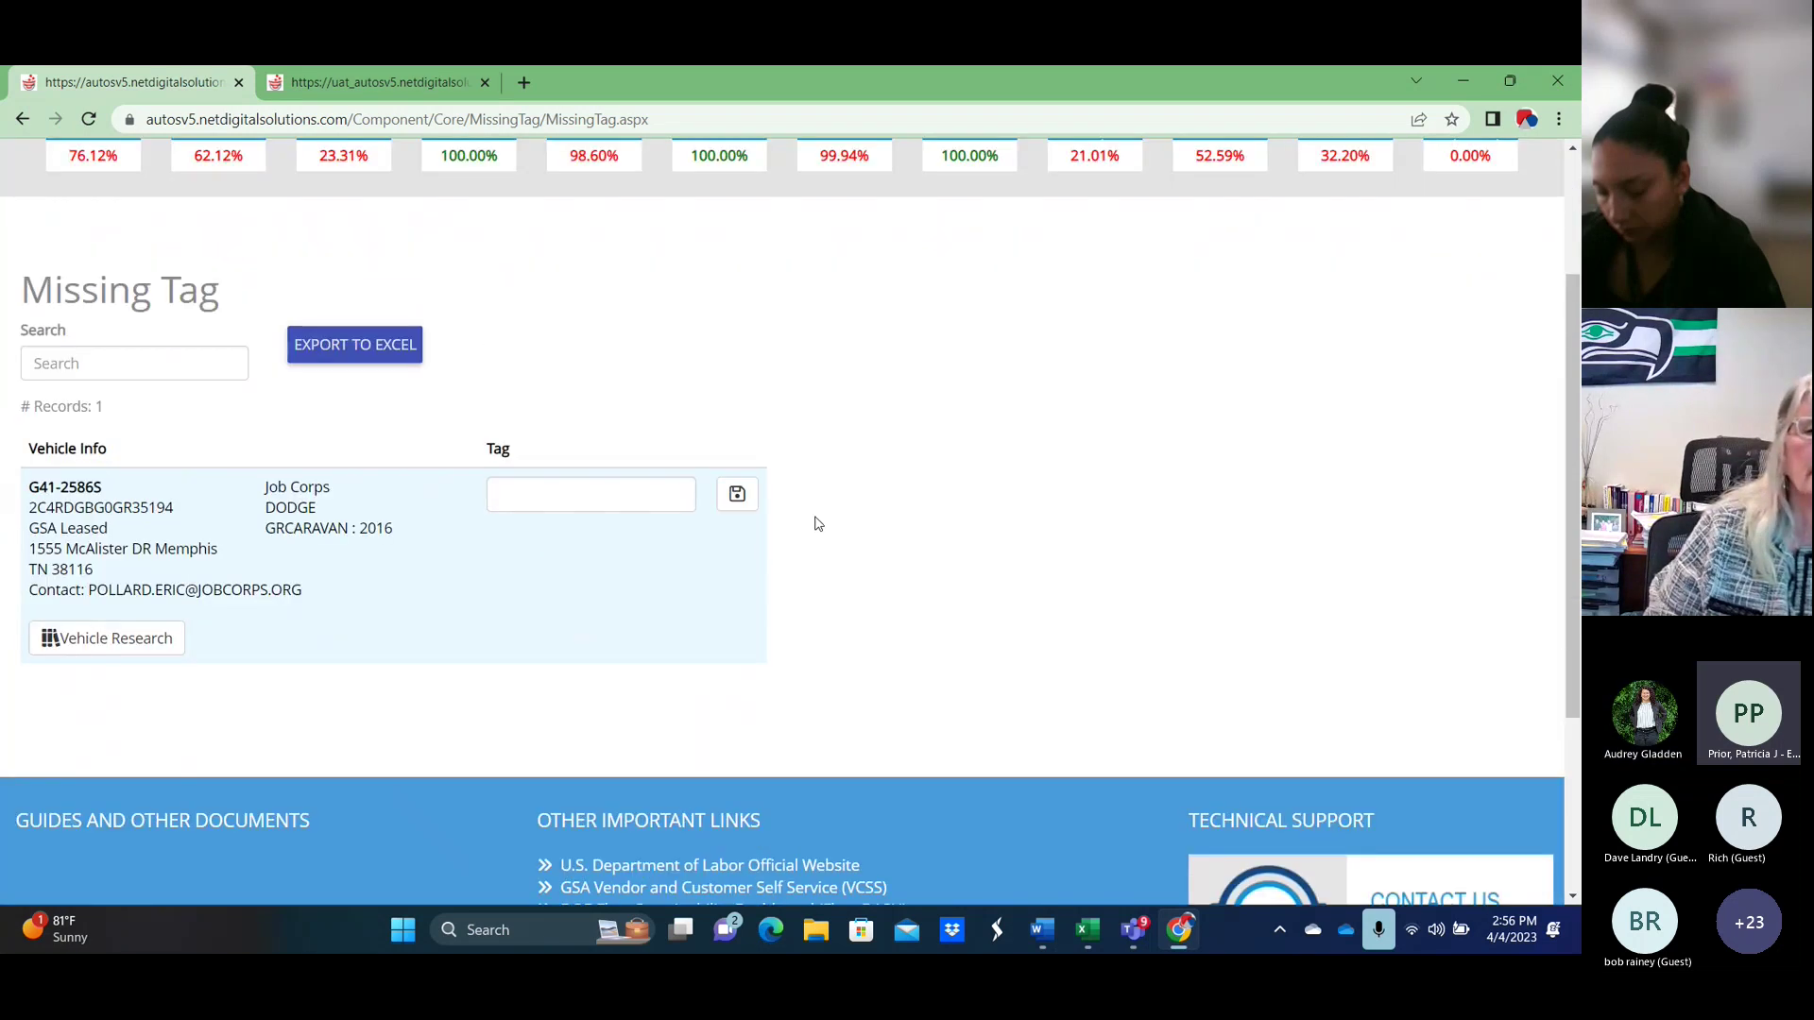
pyautogui.scroll(2, 818, 524)
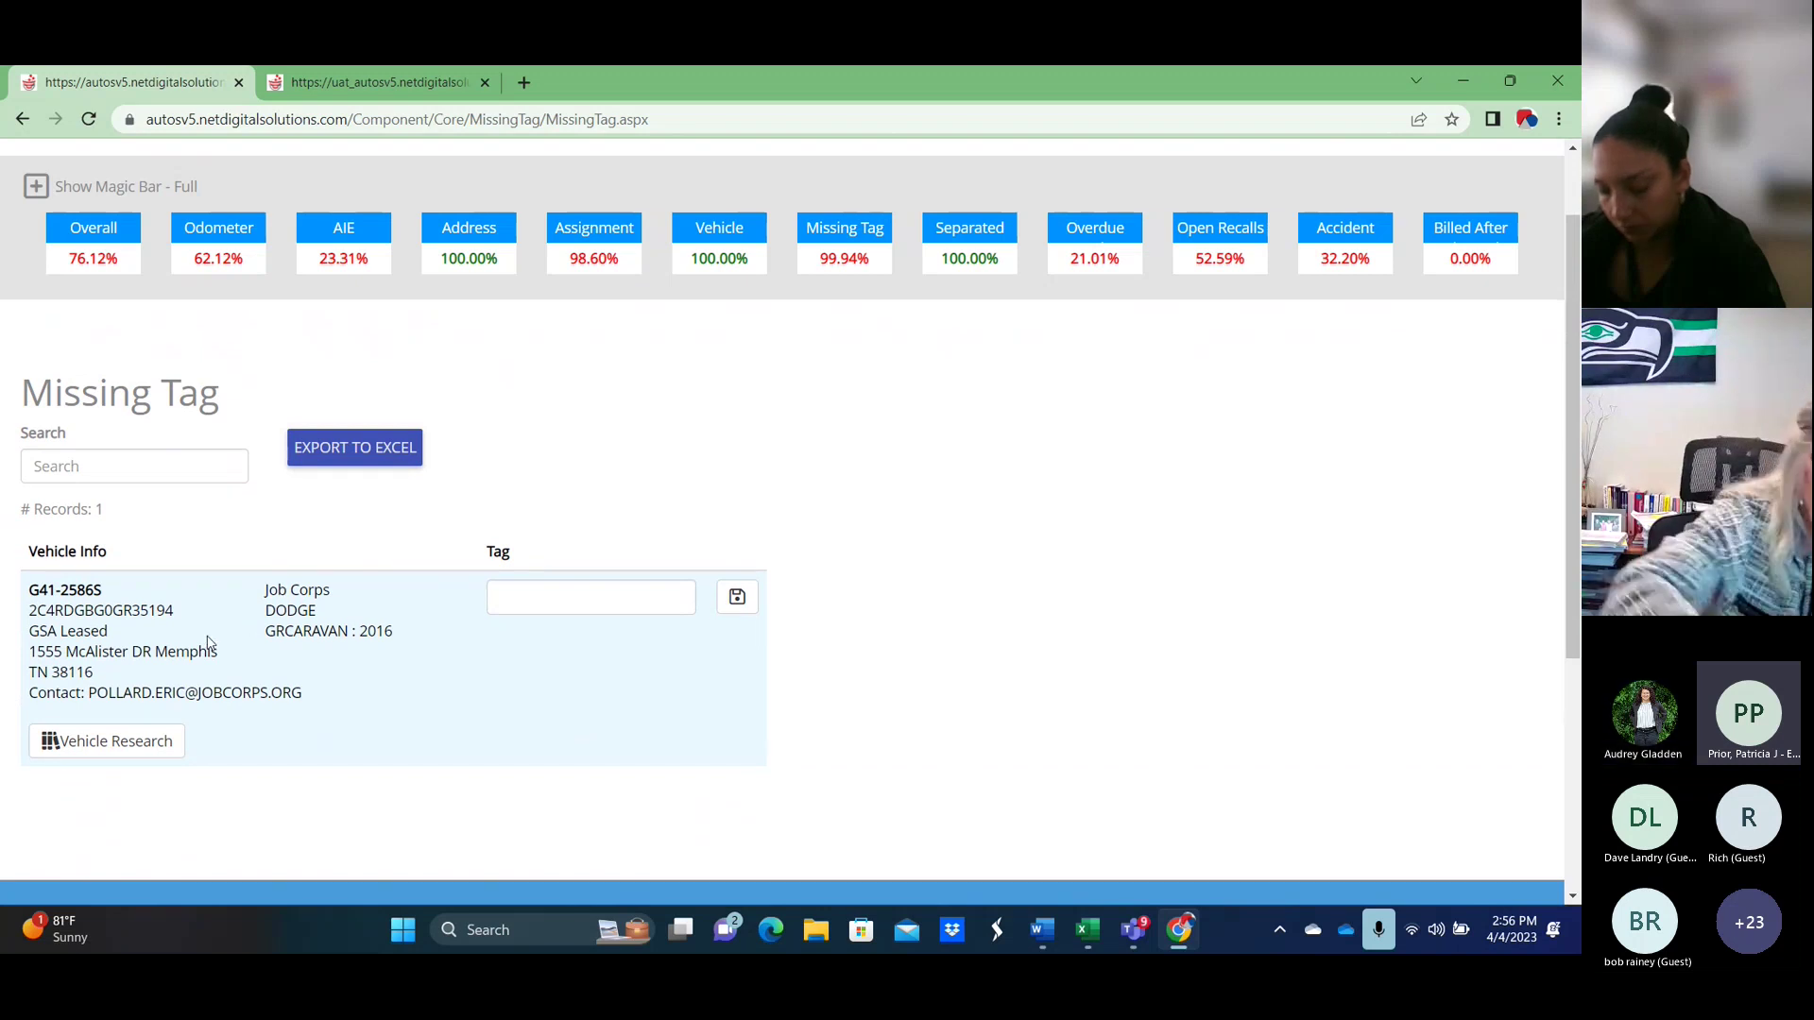
pyautogui.scroll(-2, 375, 567)
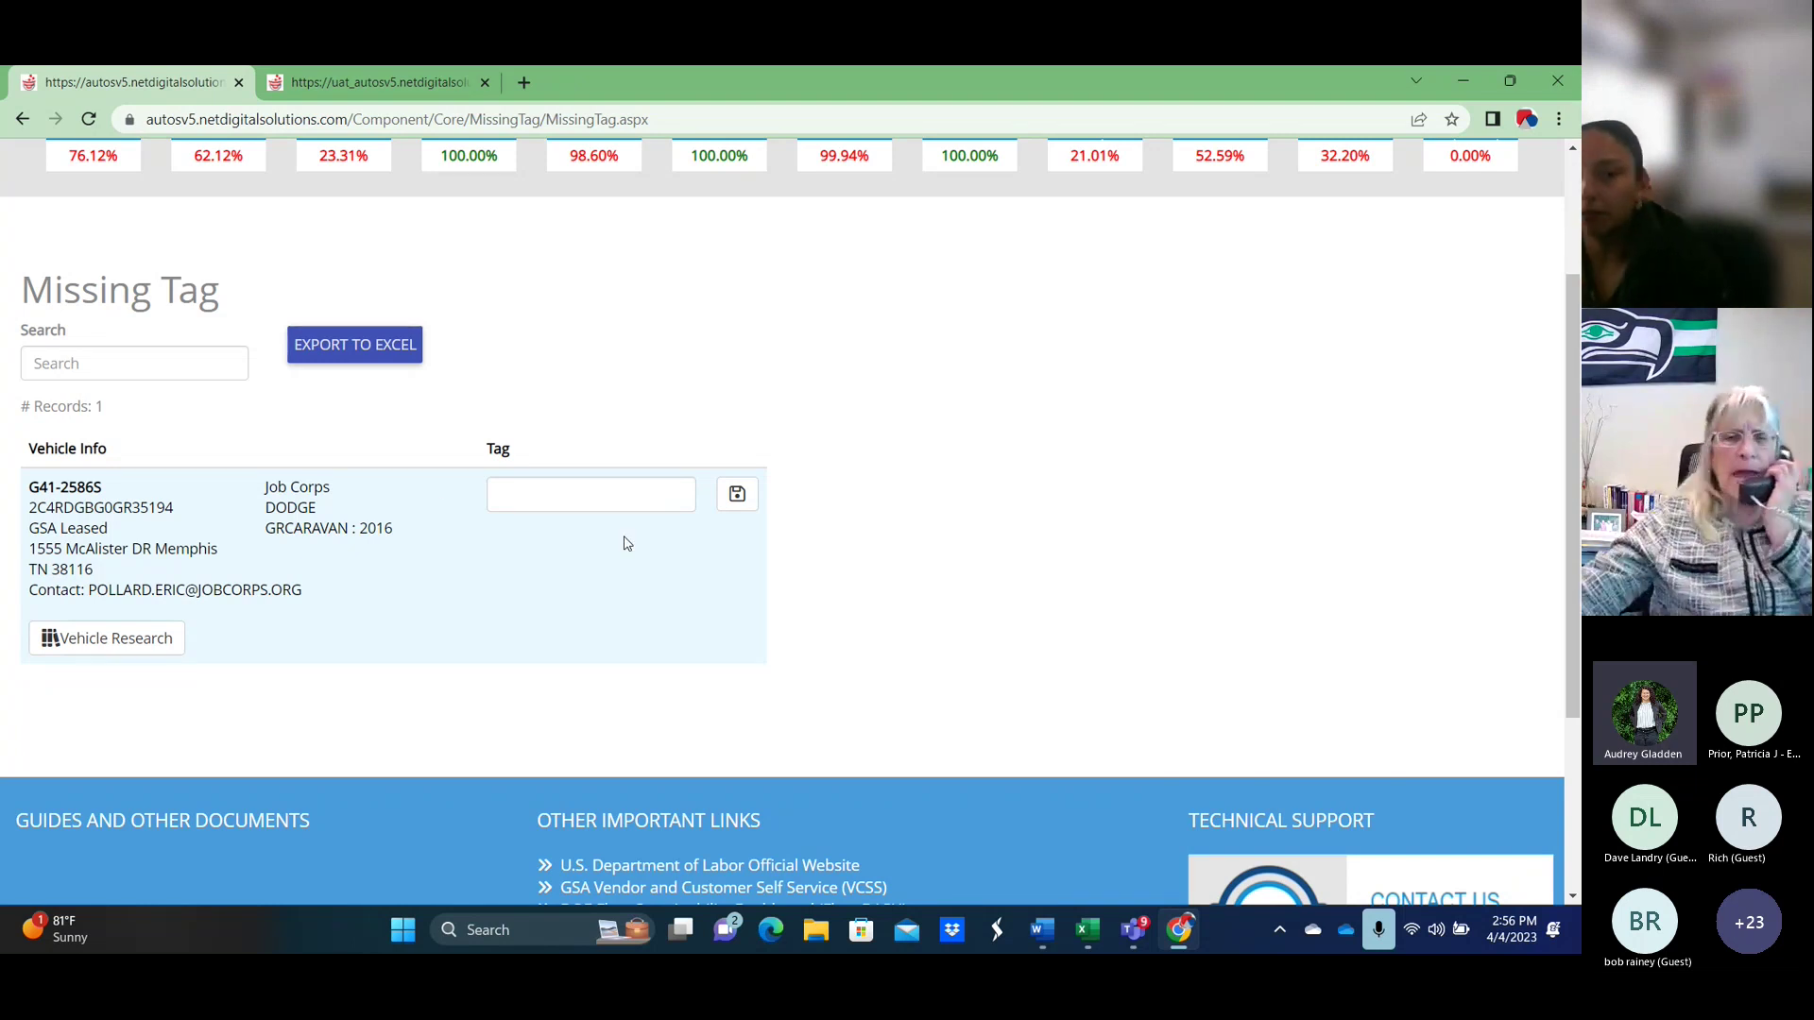
pyautogui.moveTo(102, 488); pyautogui.dragTo(27, 487)
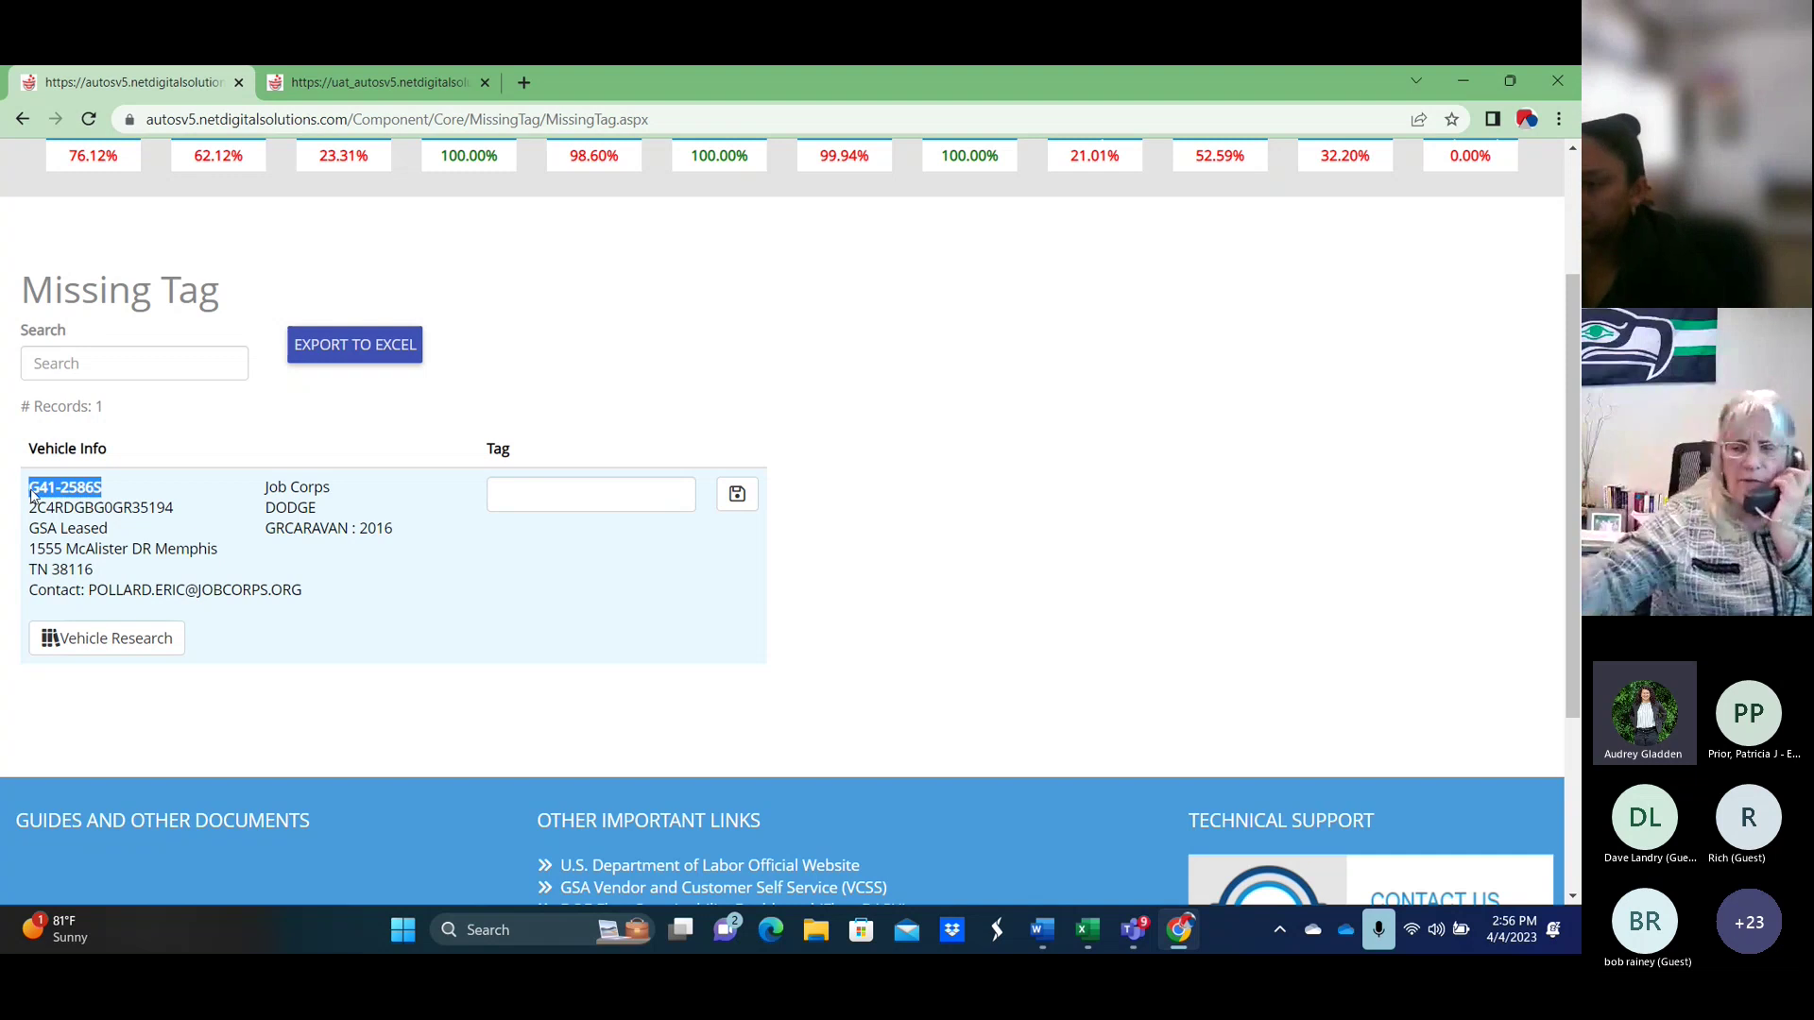
pyautogui.click(319, 432)
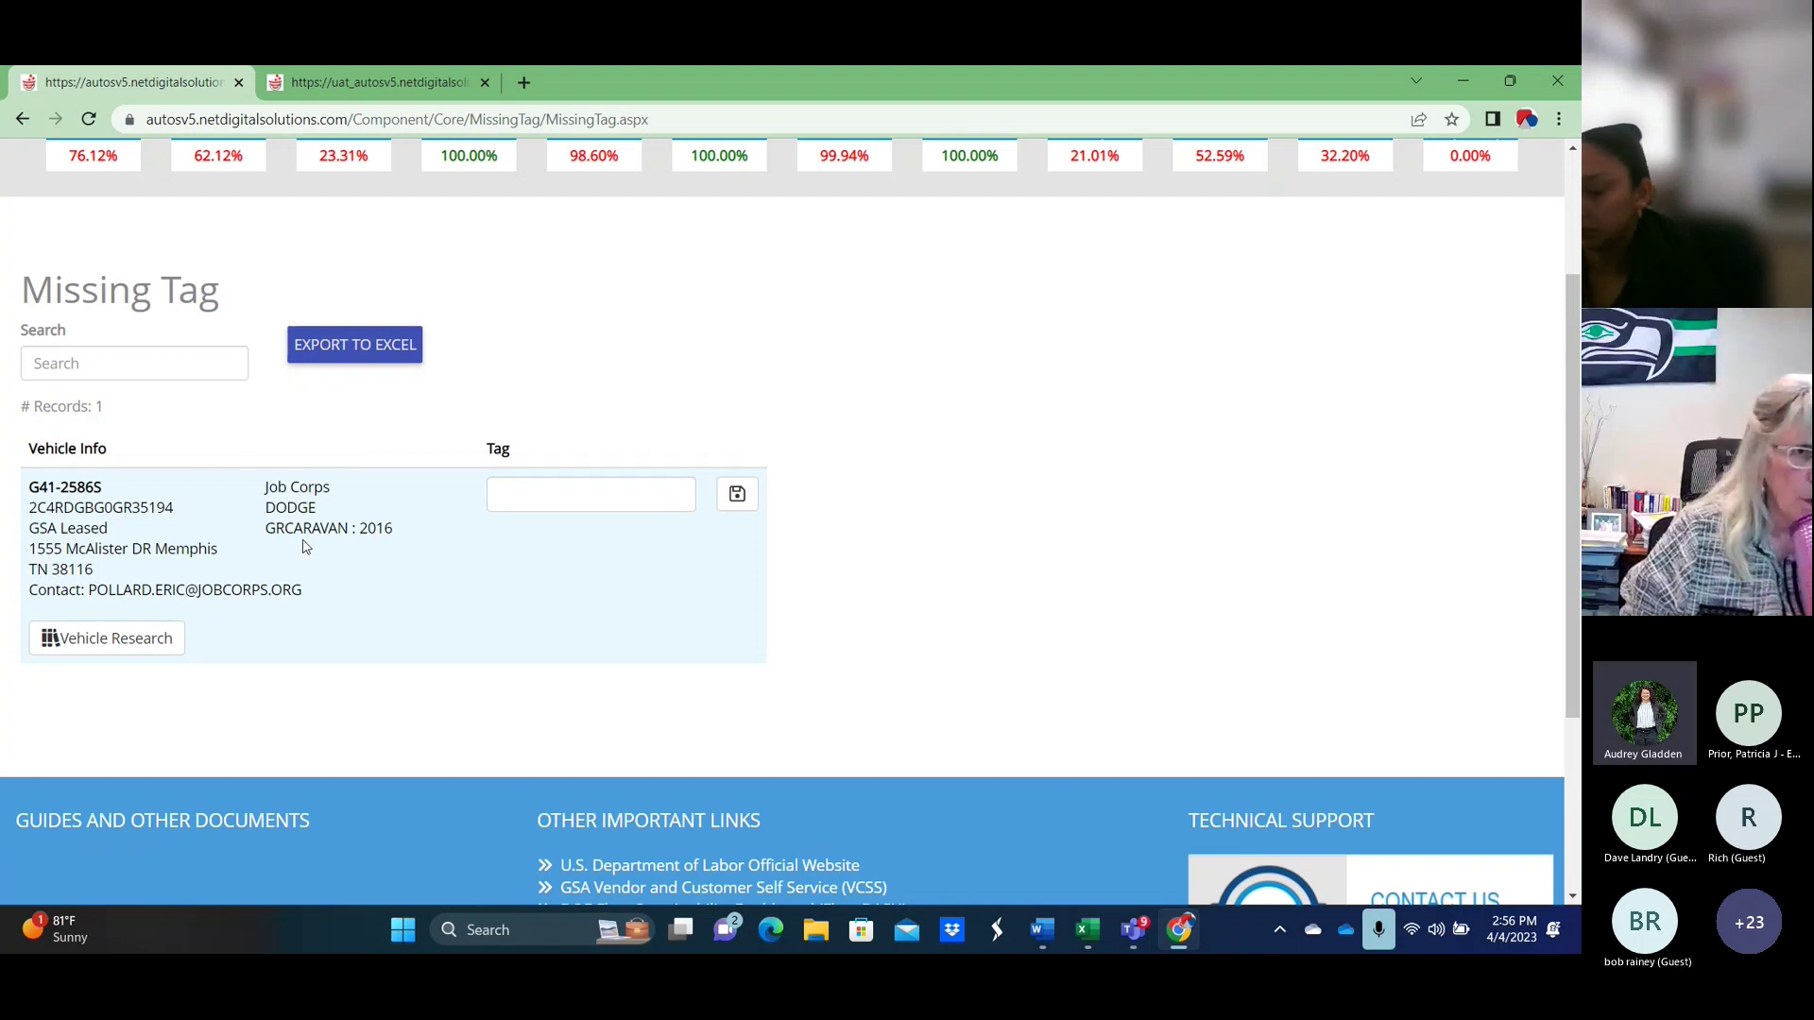
# Switch to the AUTOS Training and User Guide in Word, reread the Missing Tag tips and example, and minimize the document.
pyautogui.moveTo(1041, 929)
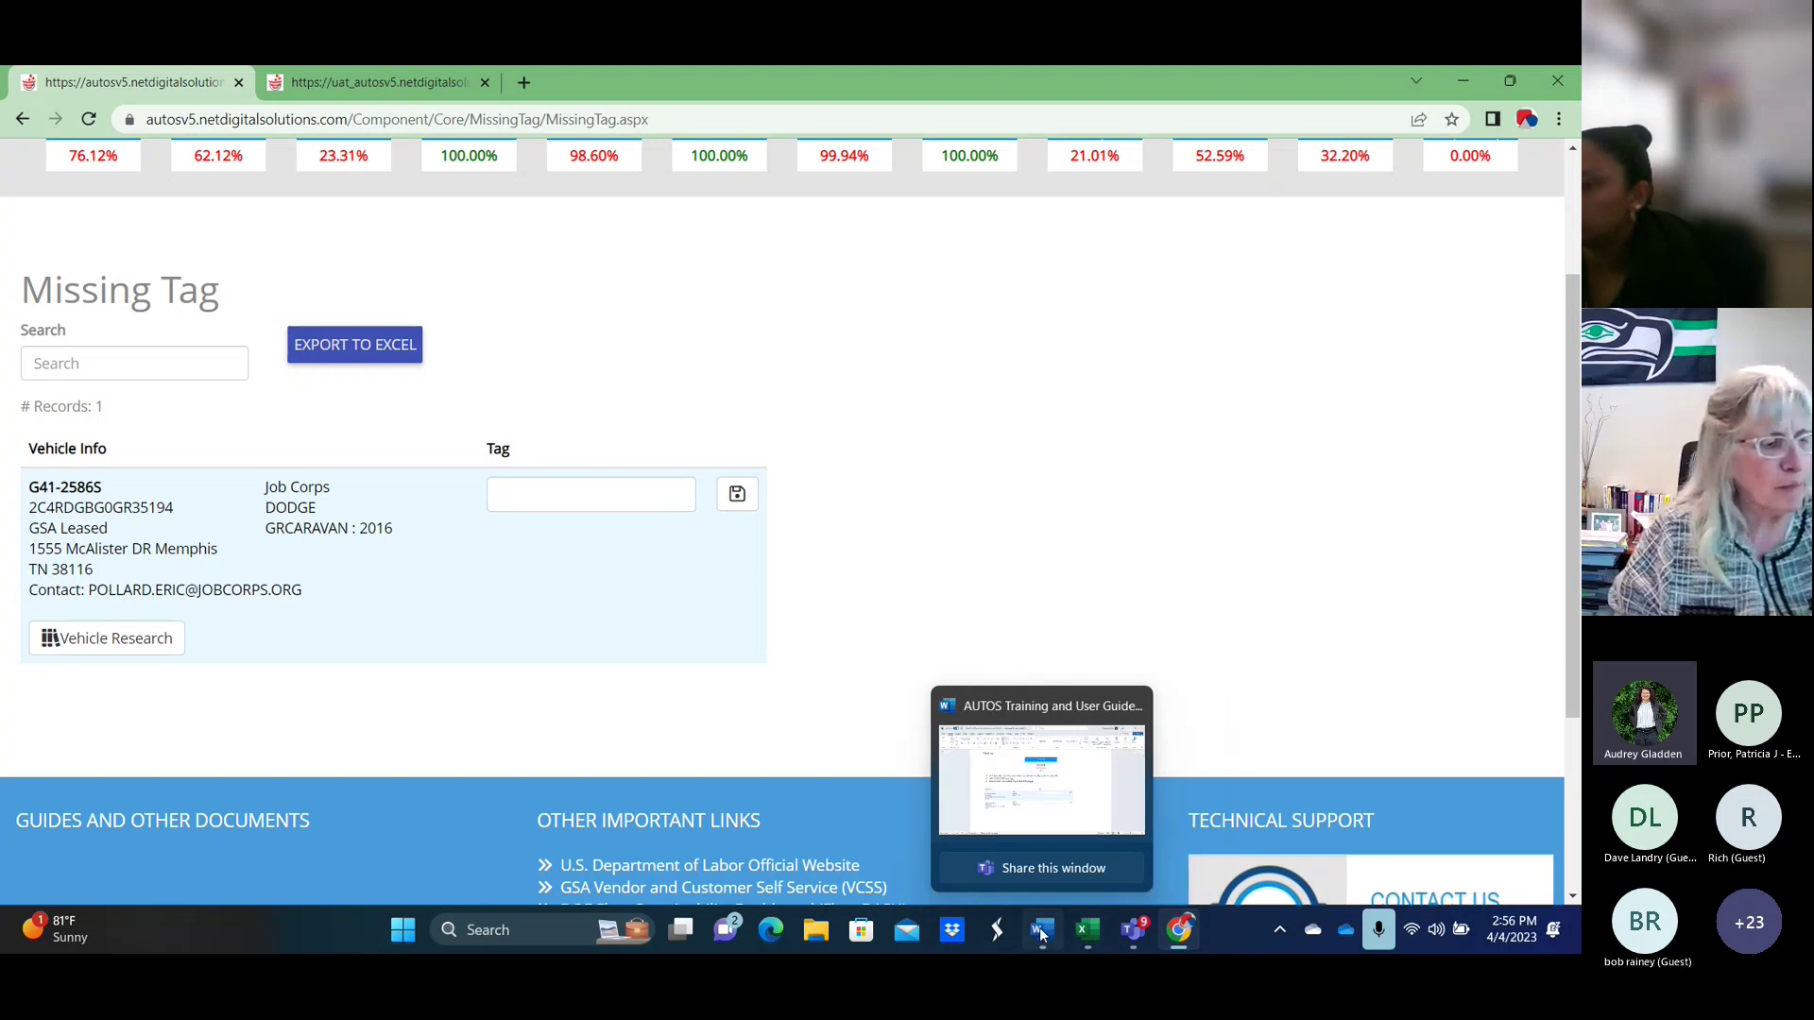
pyautogui.click(1062, 841)
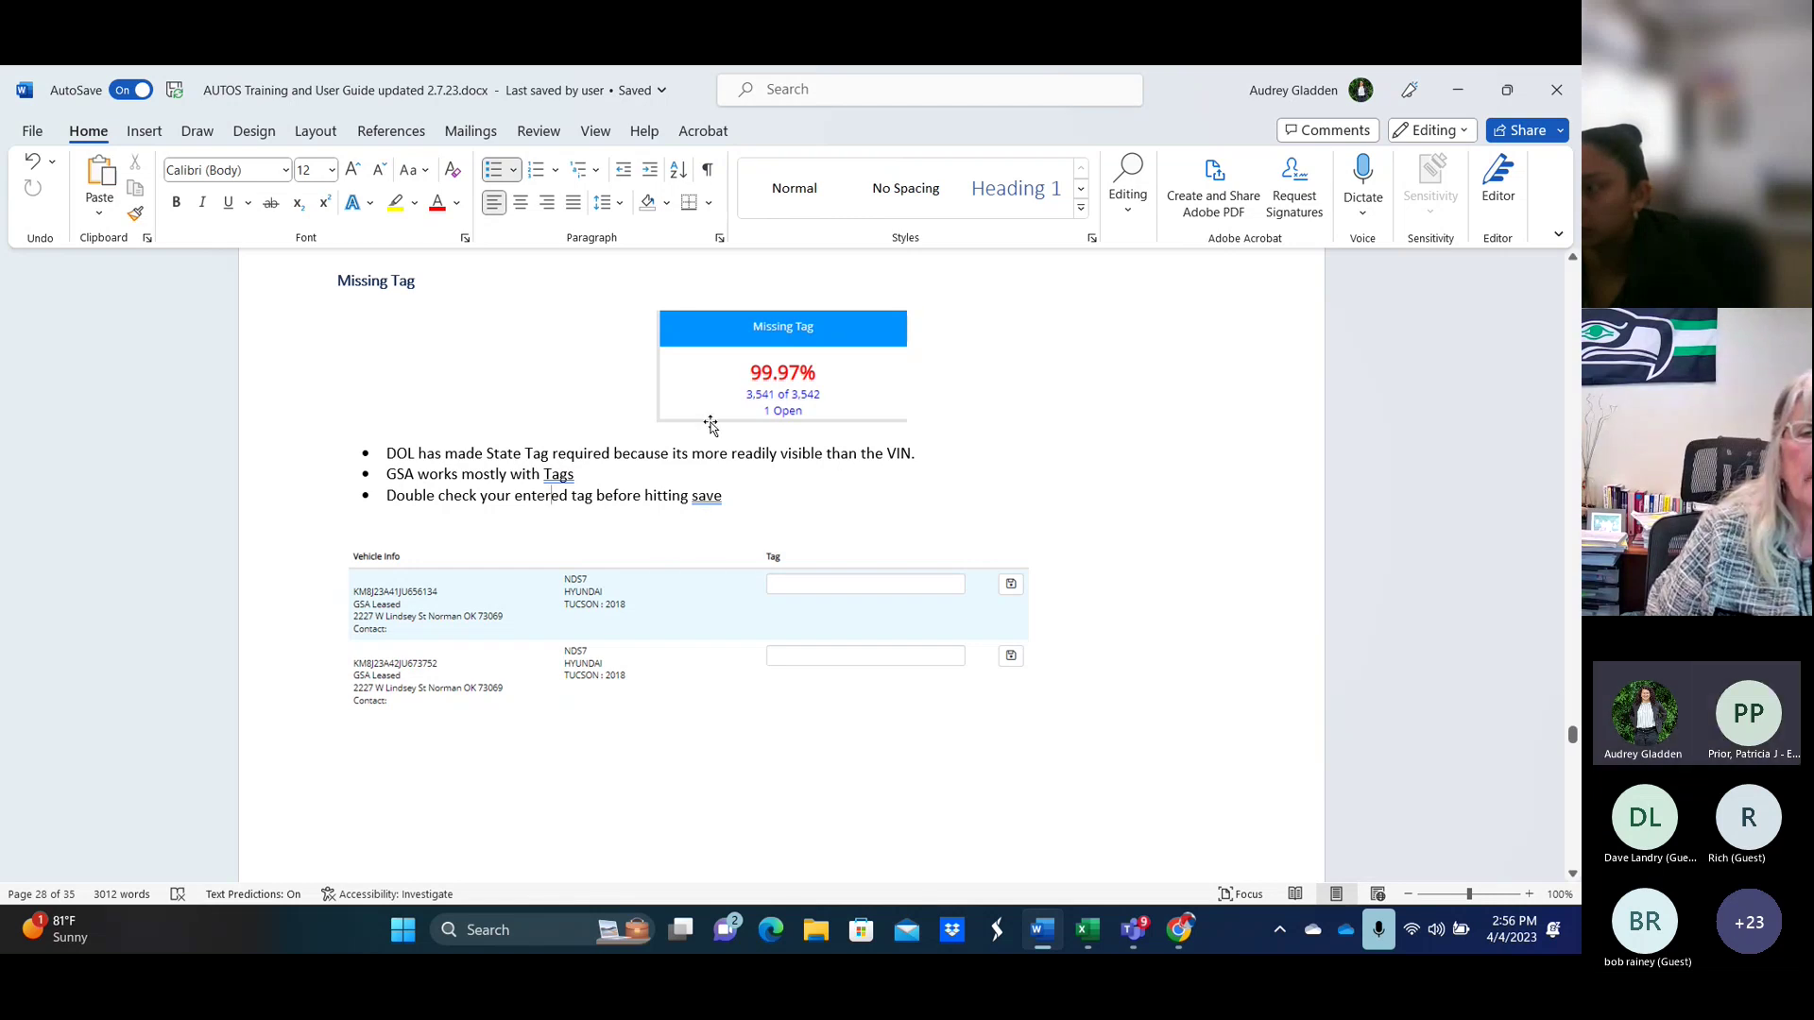
pyautogui.scroll(-2, 672, 453)
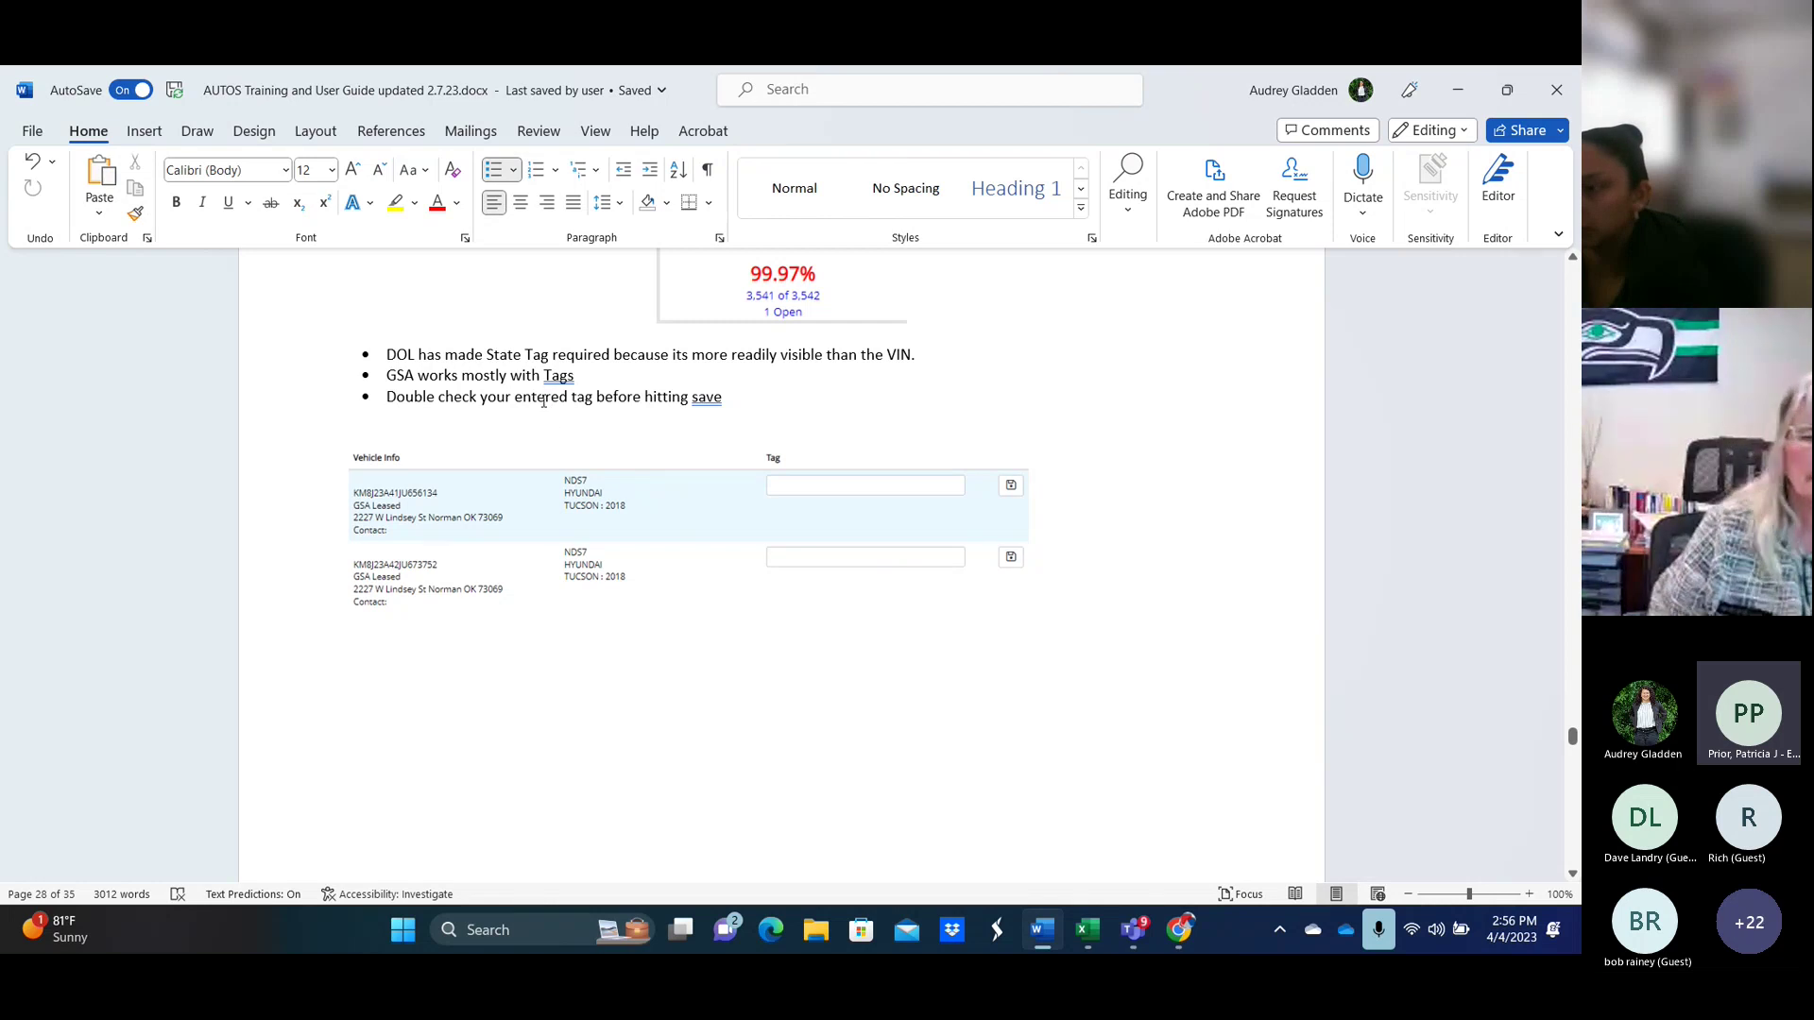
pyautogui.click(586, 399)
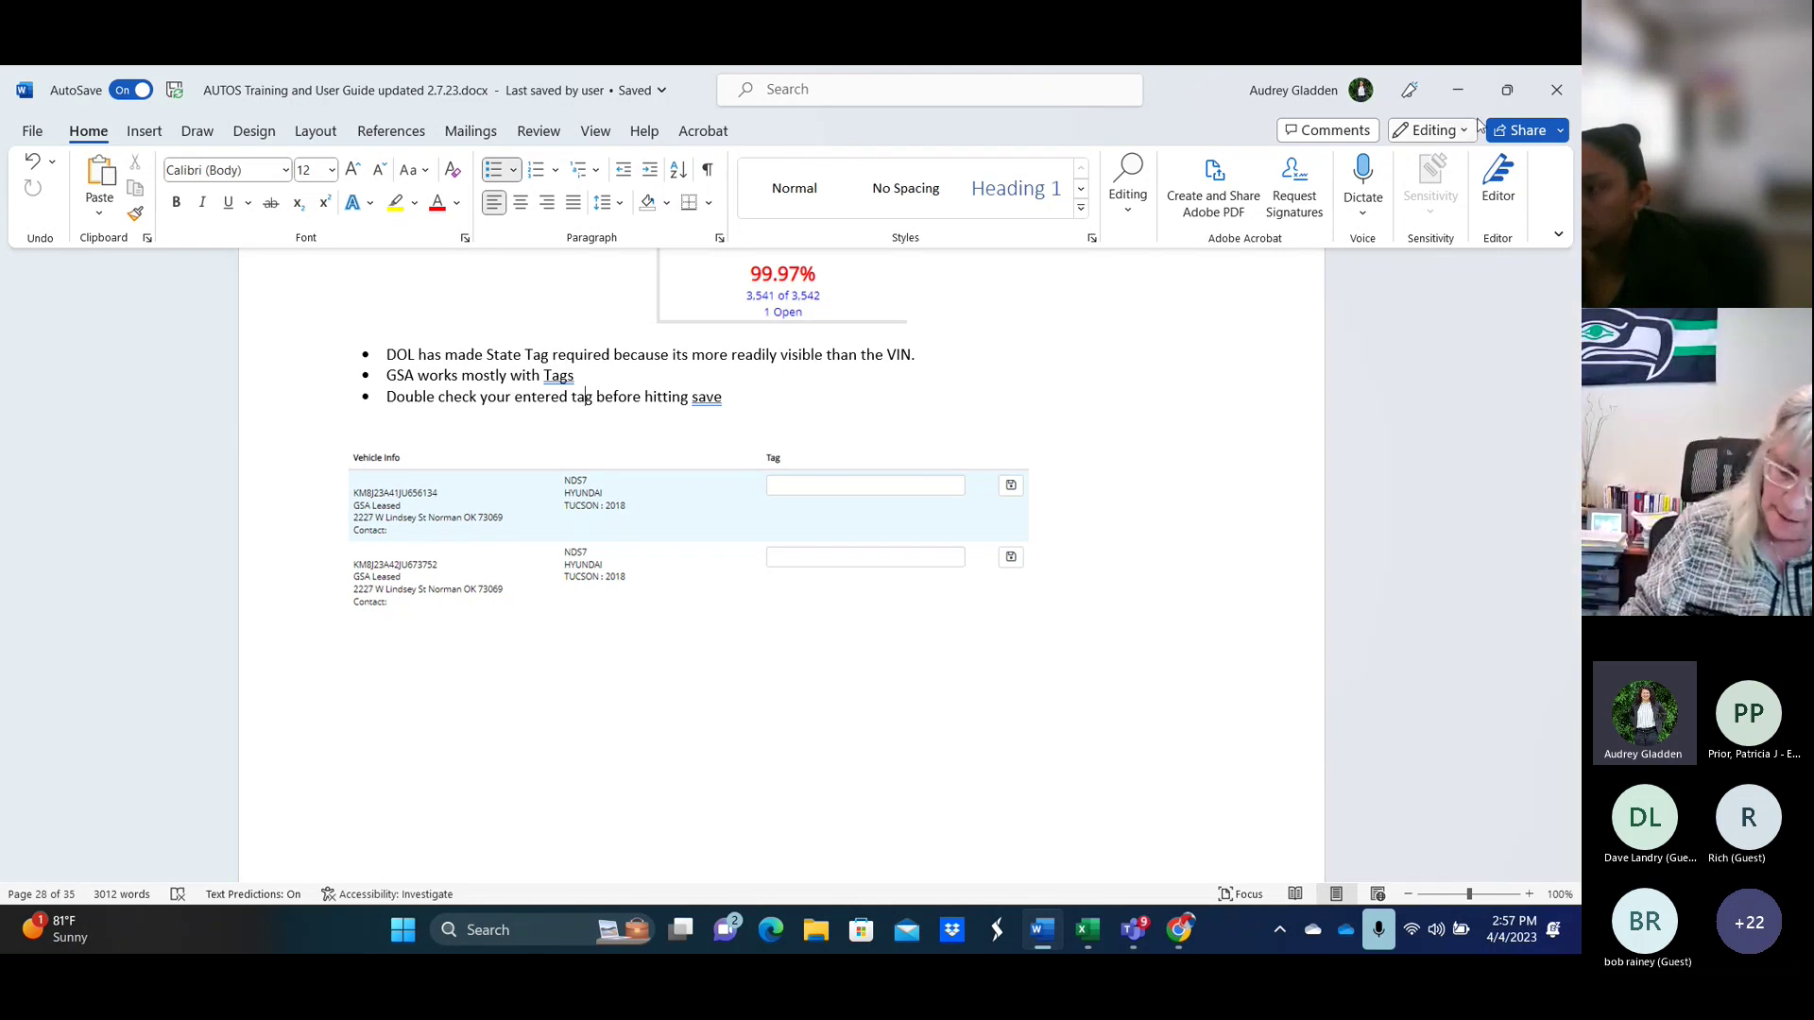
pyautogui.click(1462, 90)
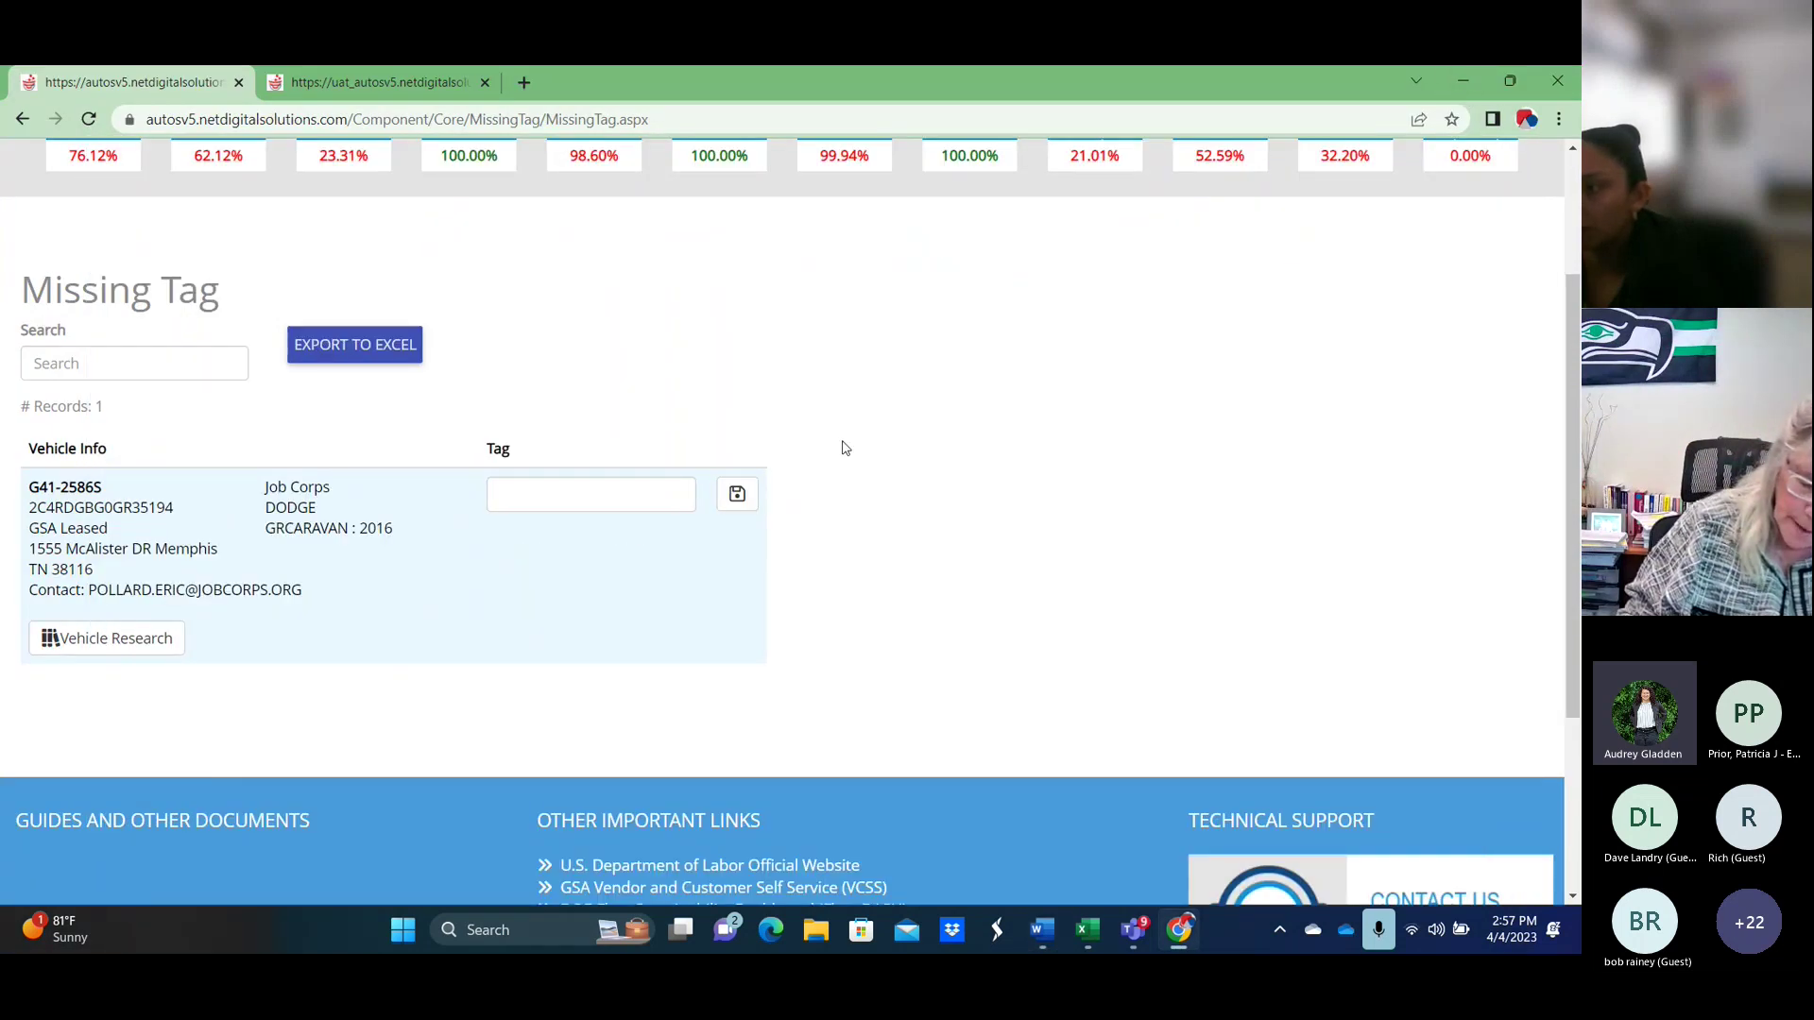
pyautogui.scroll(-3, 845, 448)
pyautogui.scroll(3, 842, 445)
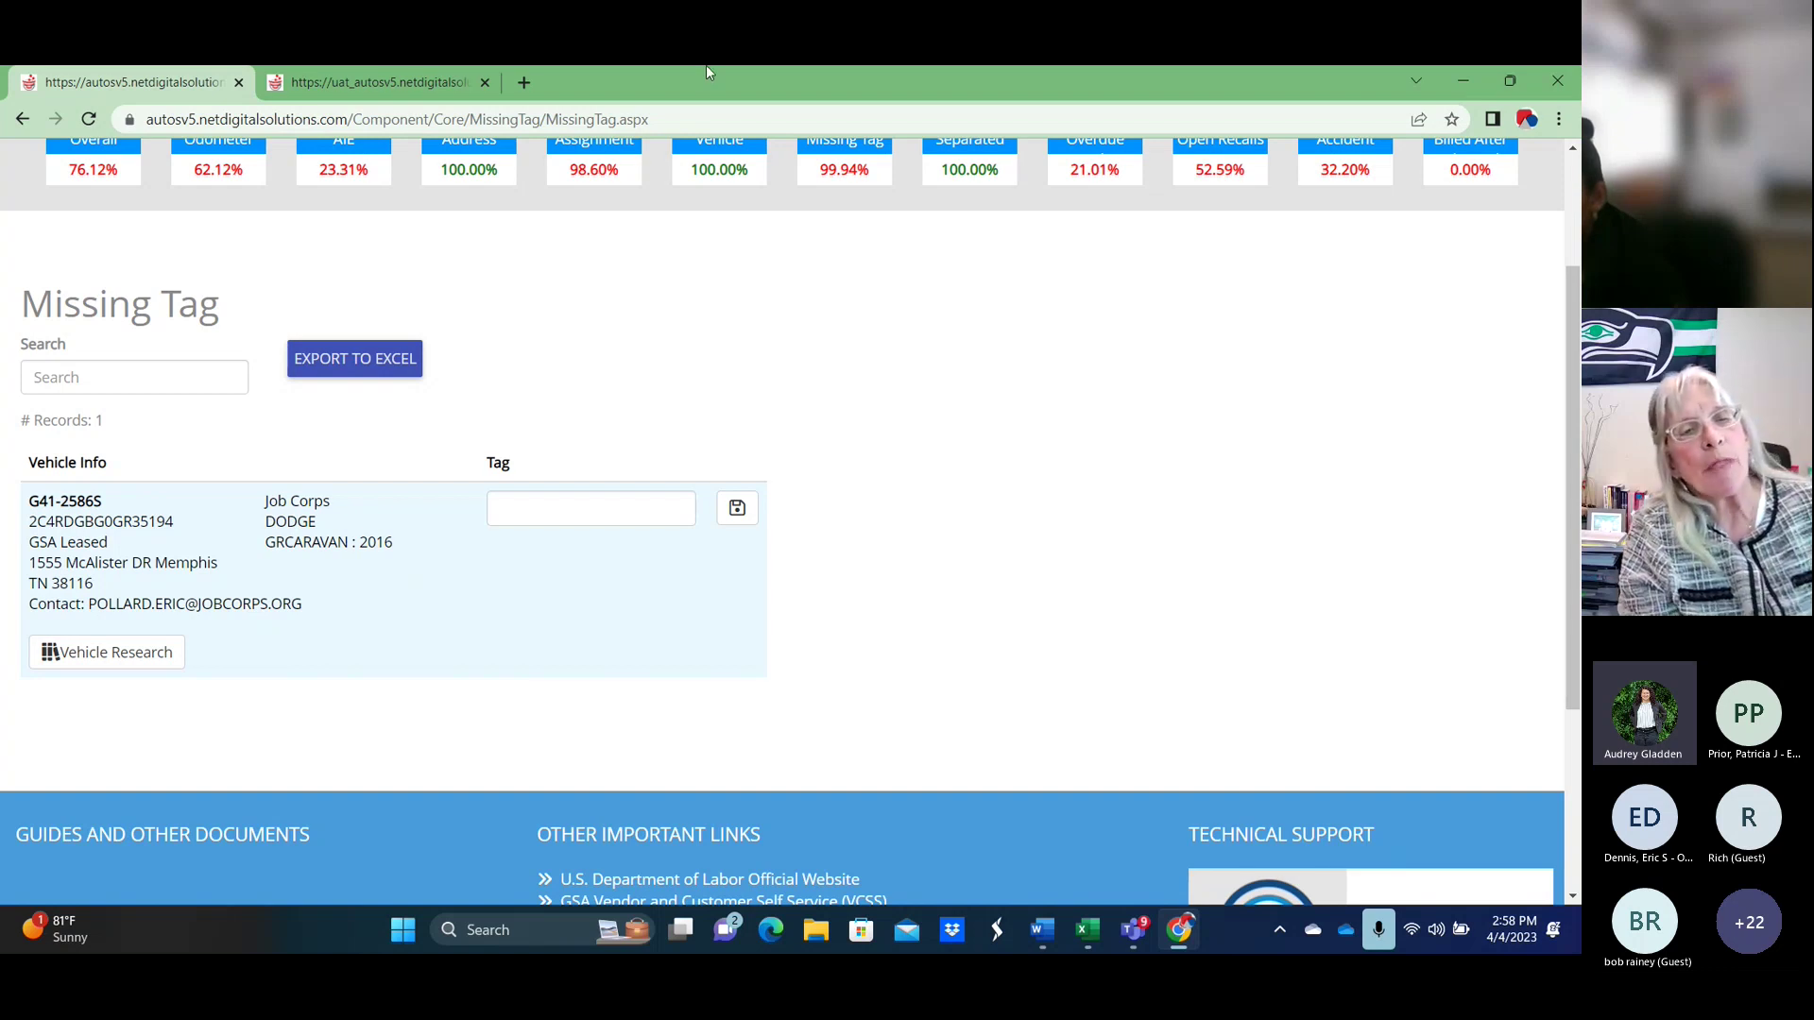
pyautogui.scroll(-1, 845, 640)
pyautogui.scroll(3, 831, 681)
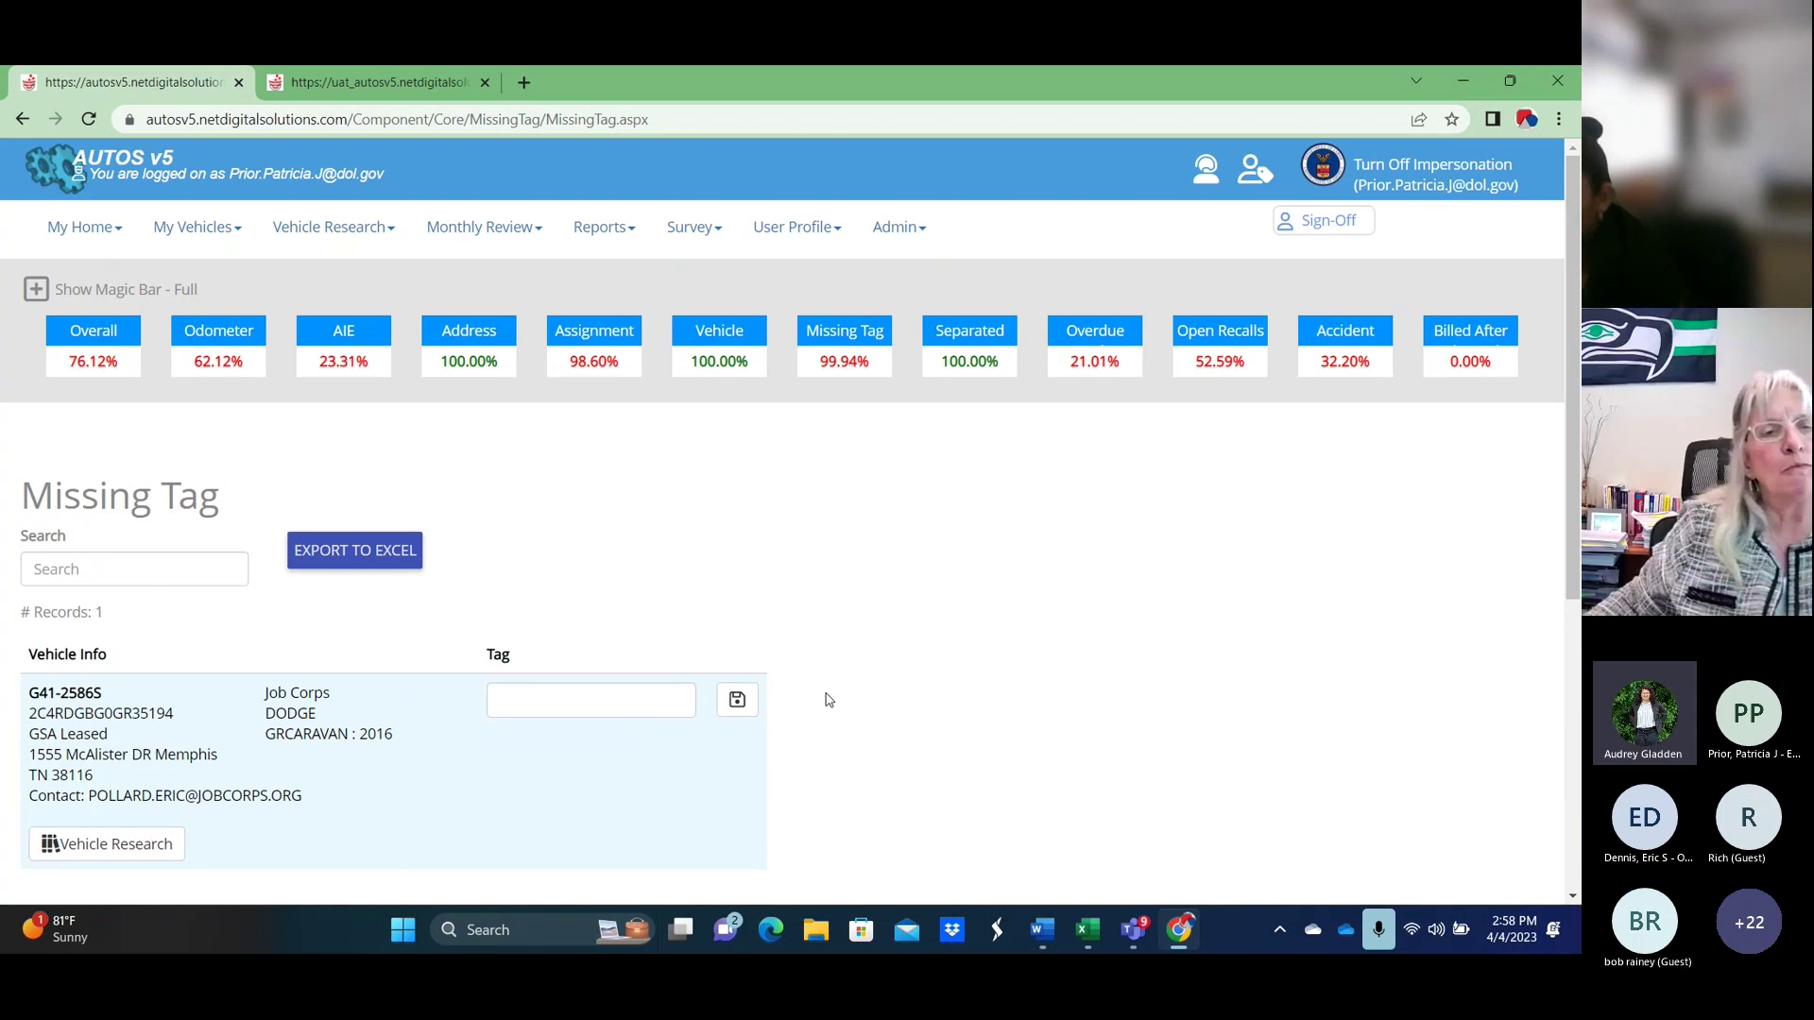
pyautogui.scroll(-1, 608, 677)
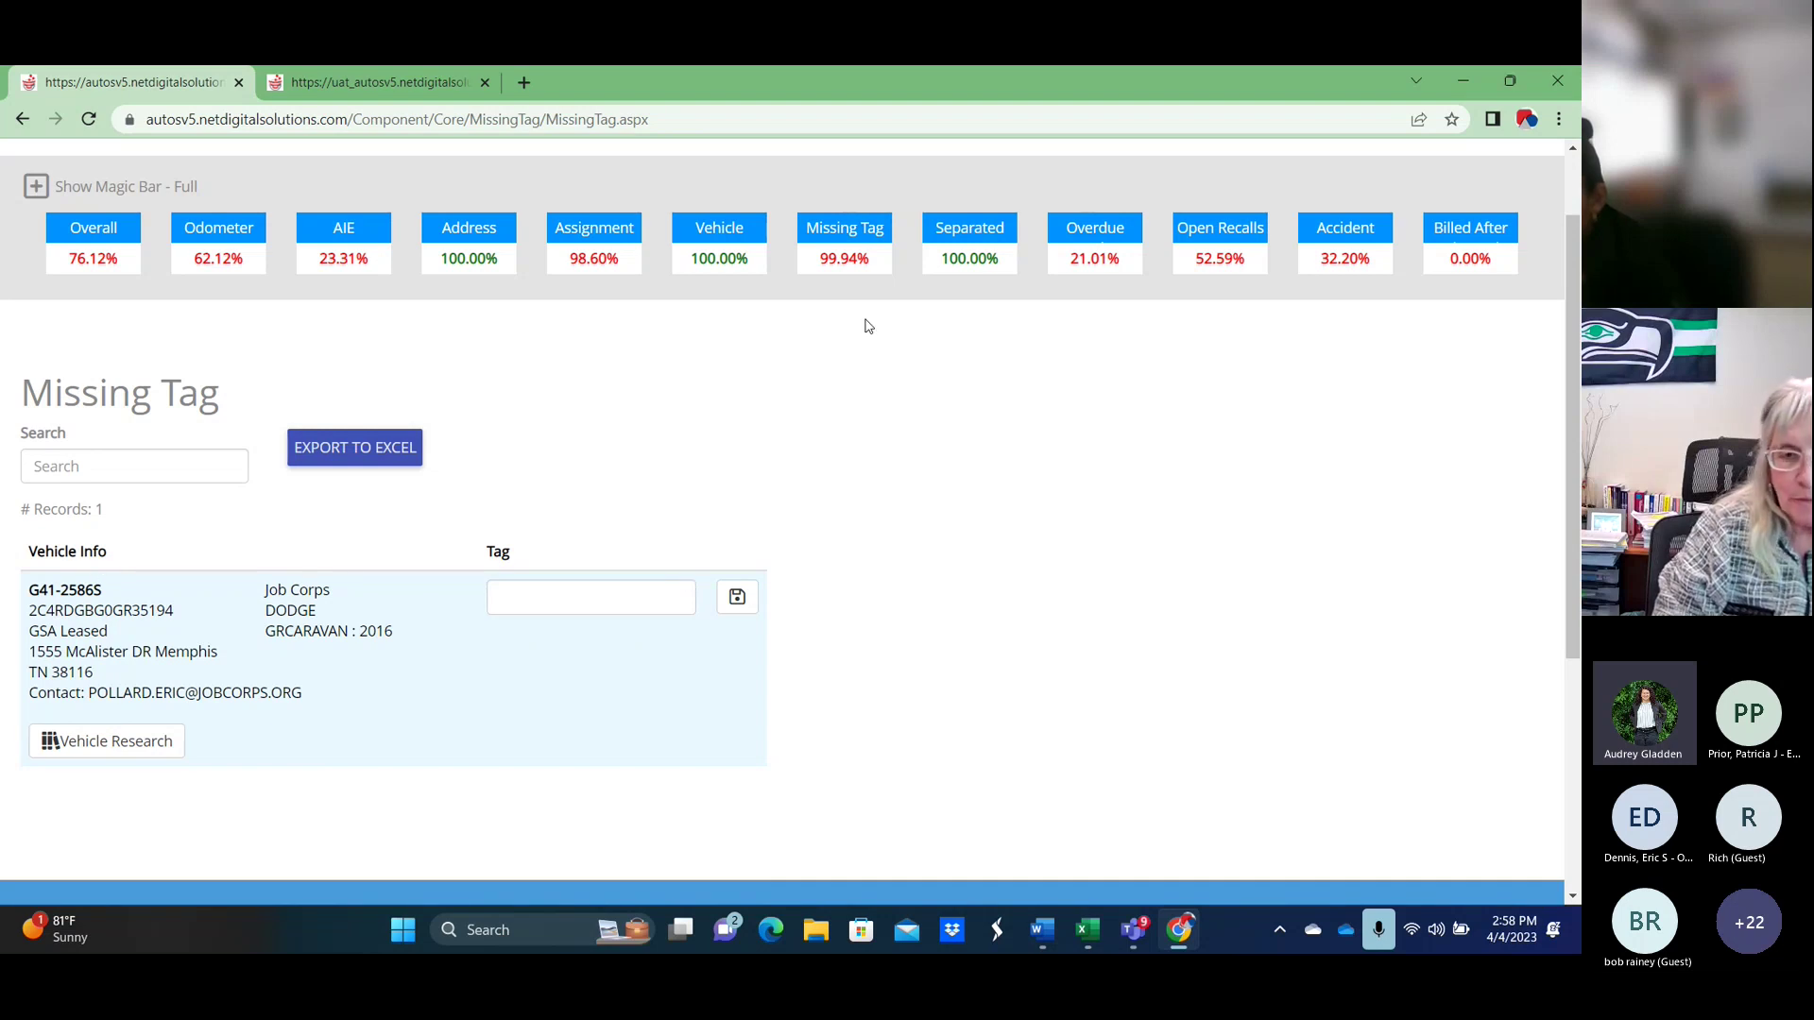
pyautogui.scroll(-2, 921, 378)
pyautogui.scroll(3, 915, 460)
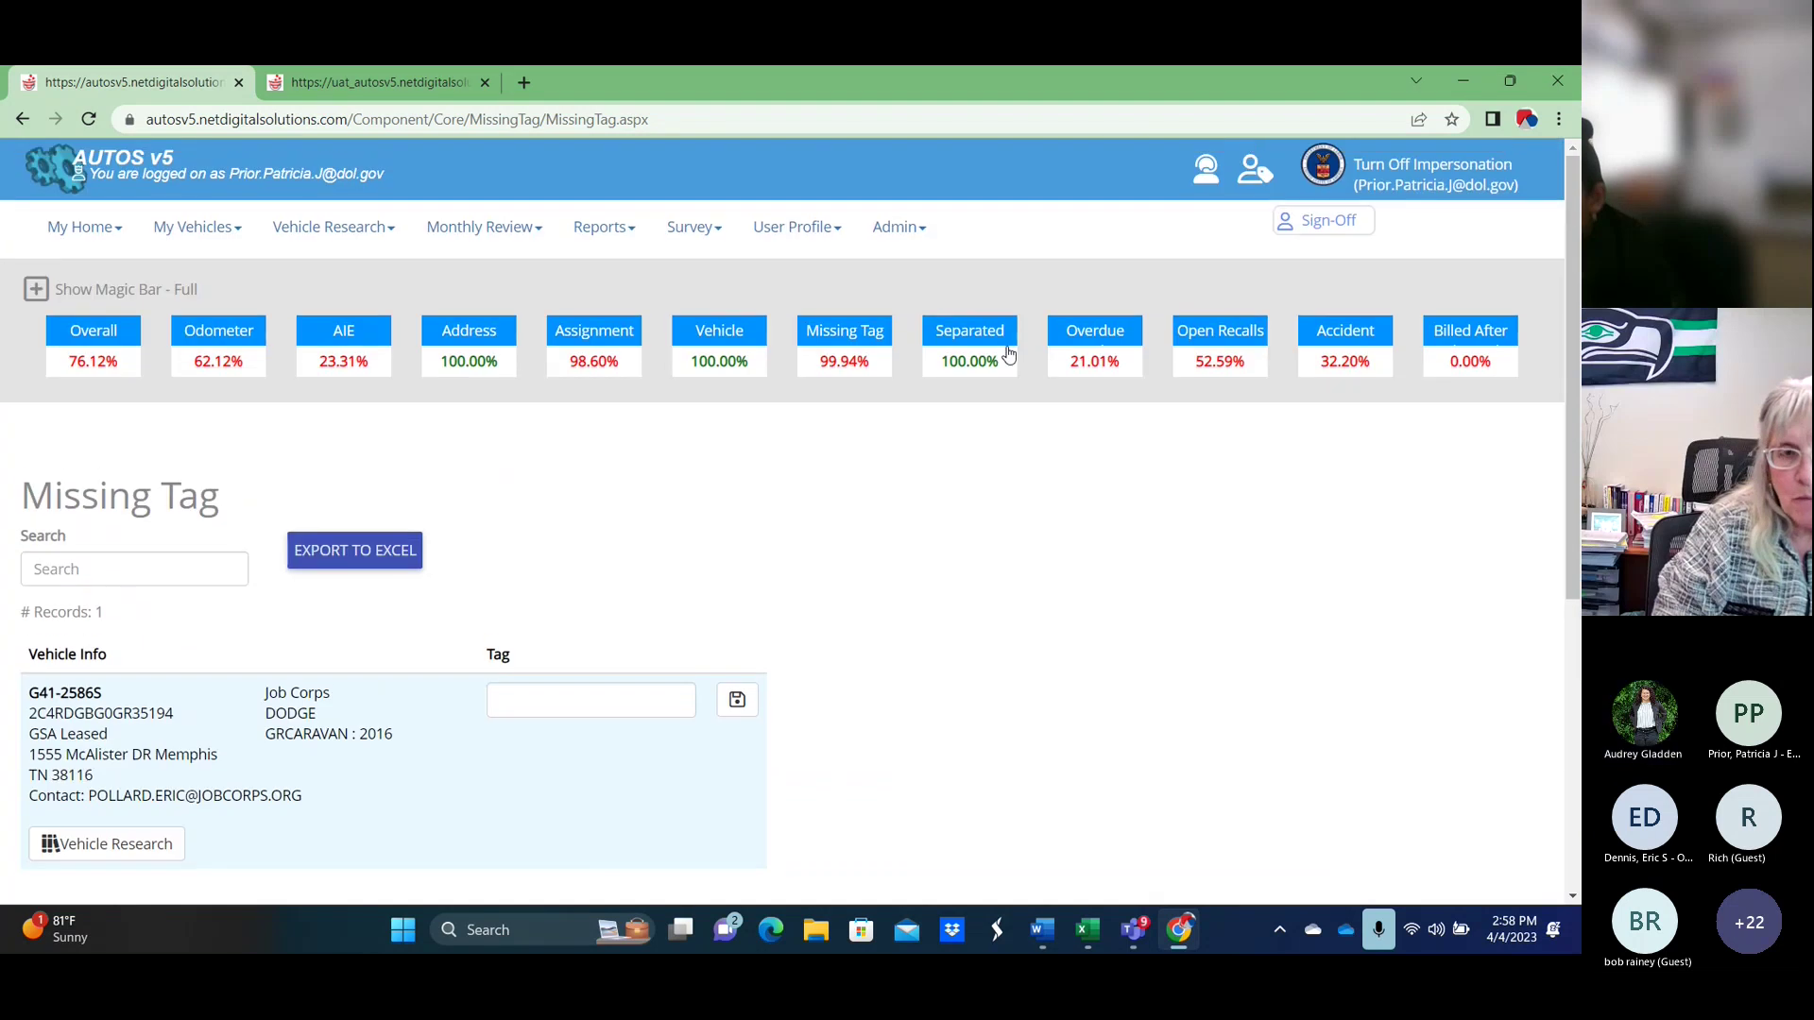
pyautogui.scroll(-1, 864, 441)
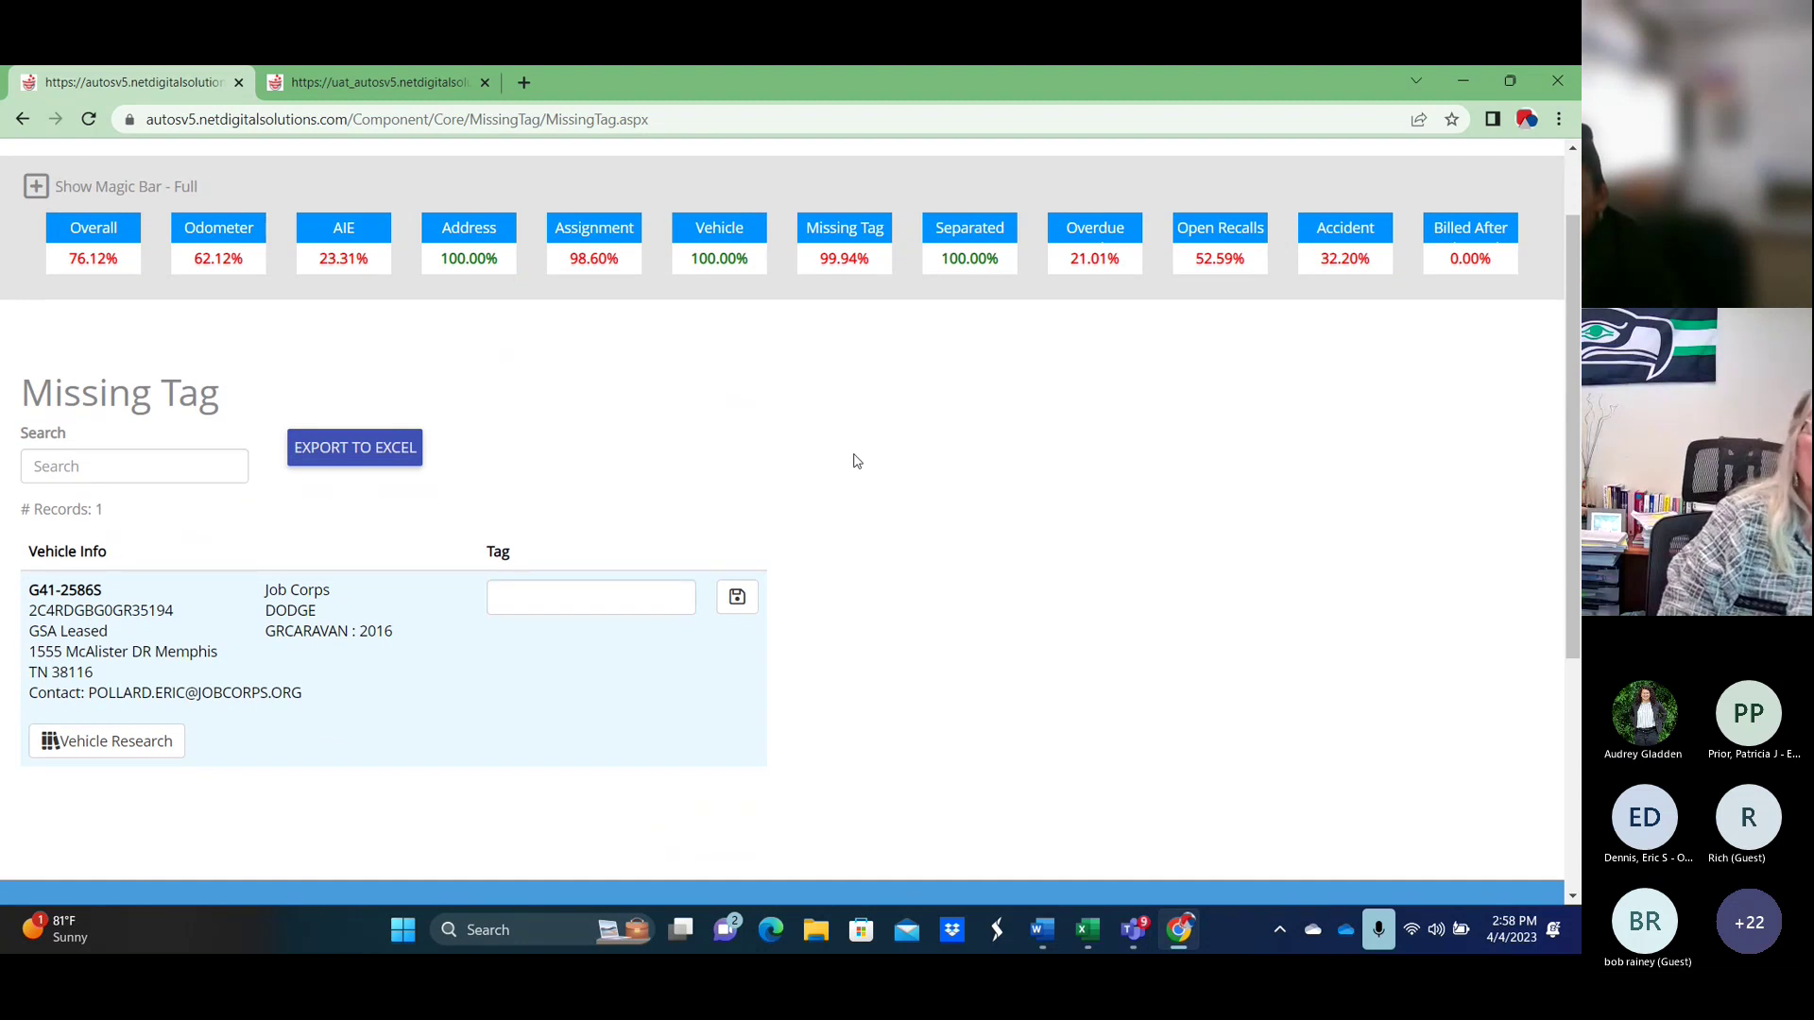
# Switch to the Word user guide, find and read the Separated Contact section, and minimize the document.
pyautogui.moveTo(1084, 930)
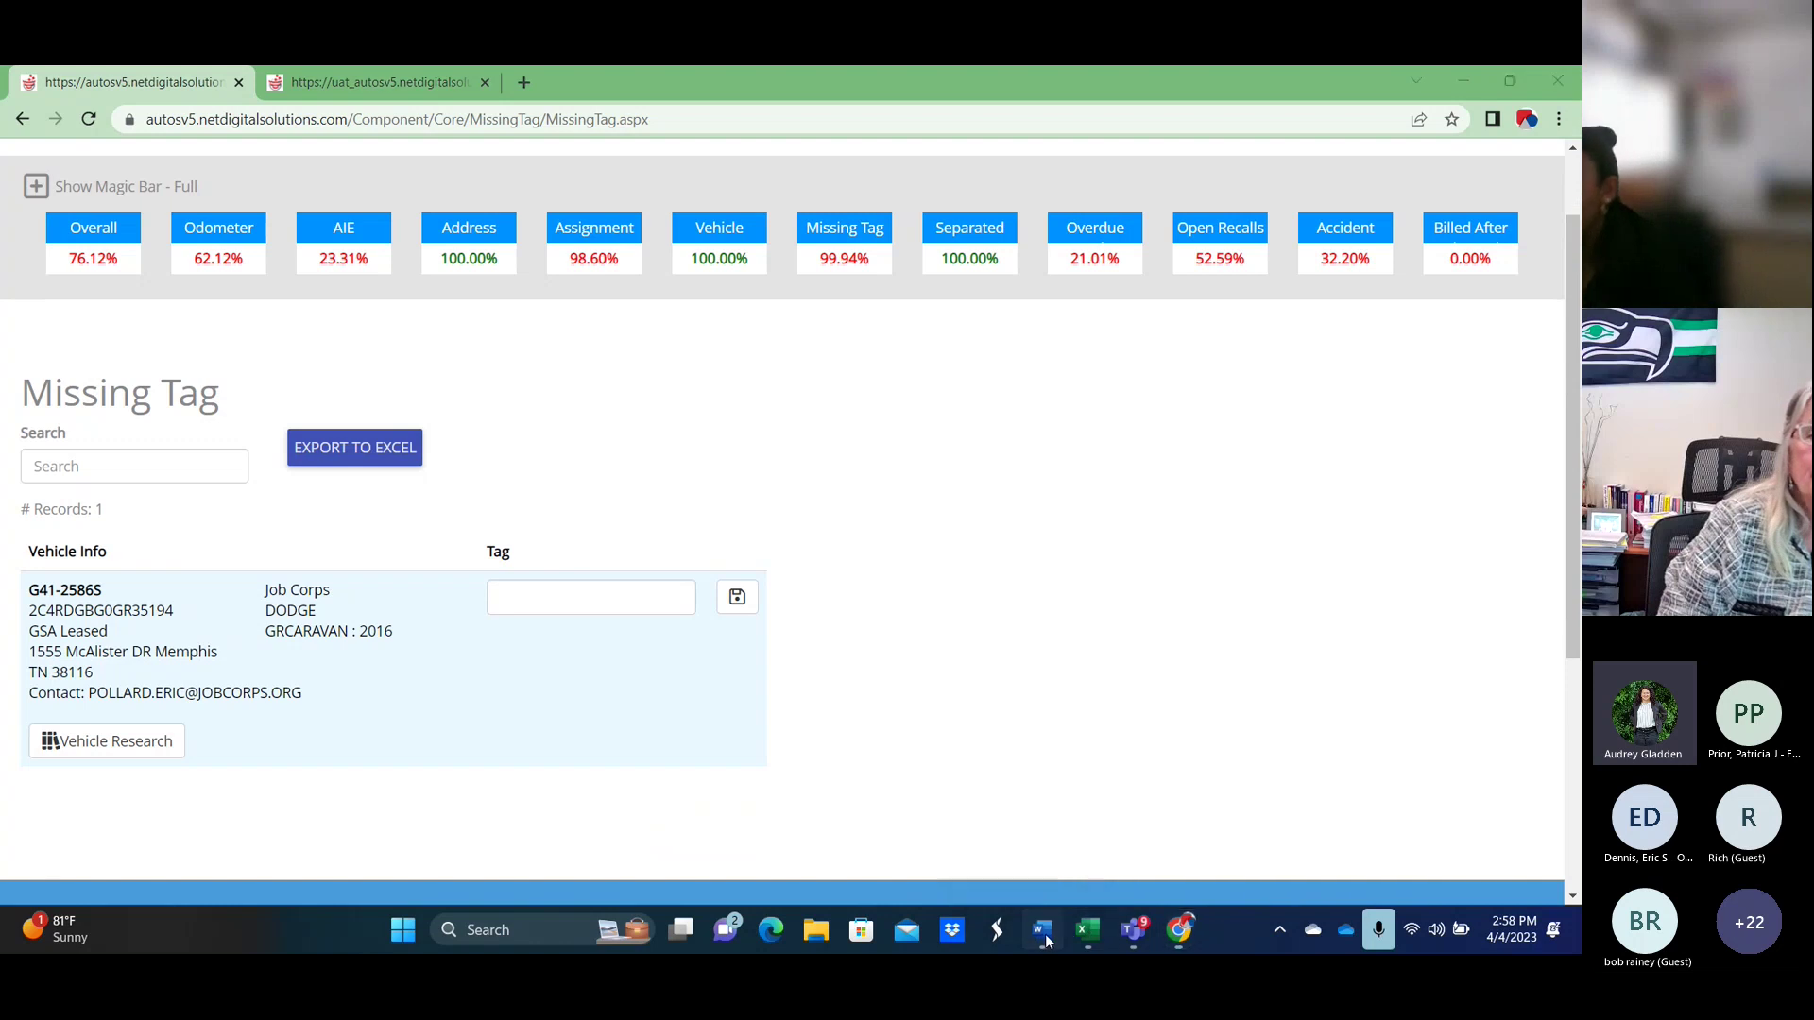
pyautogui.click(1042, 931)
pyautogui.scroll(-10, 902, 480)
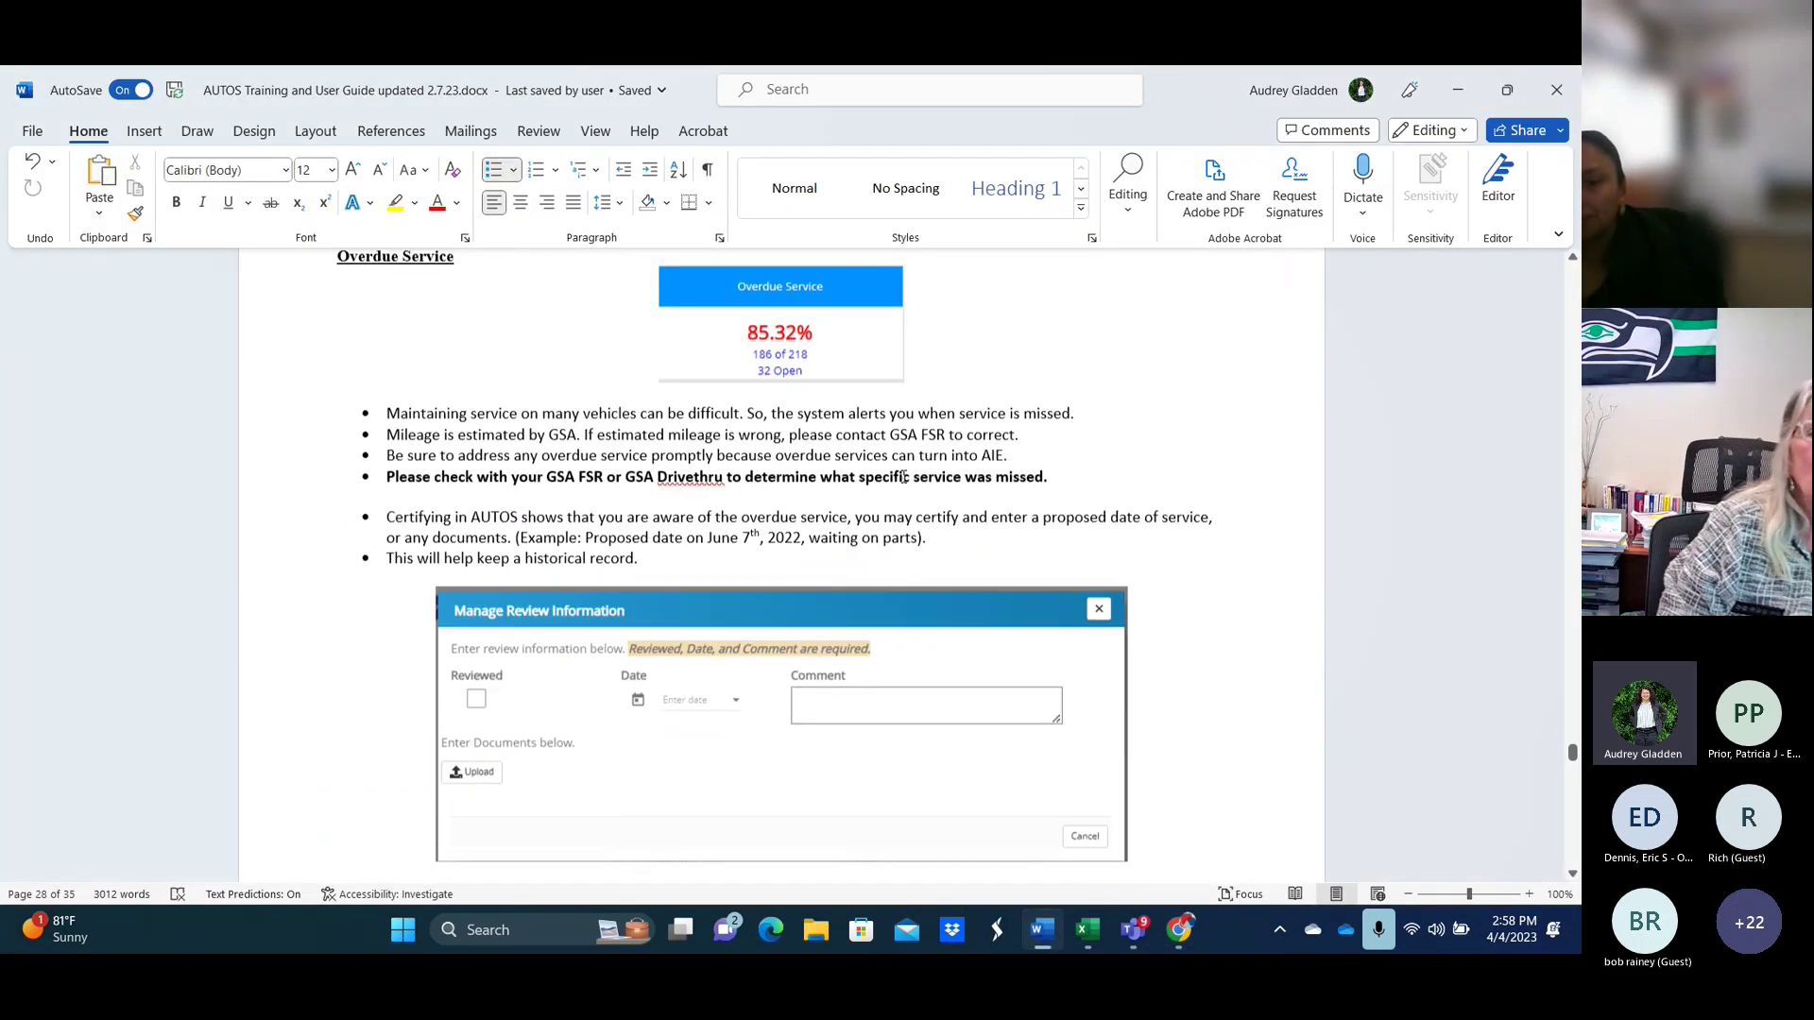
pyautogui.scroll(-15, 966, 619)
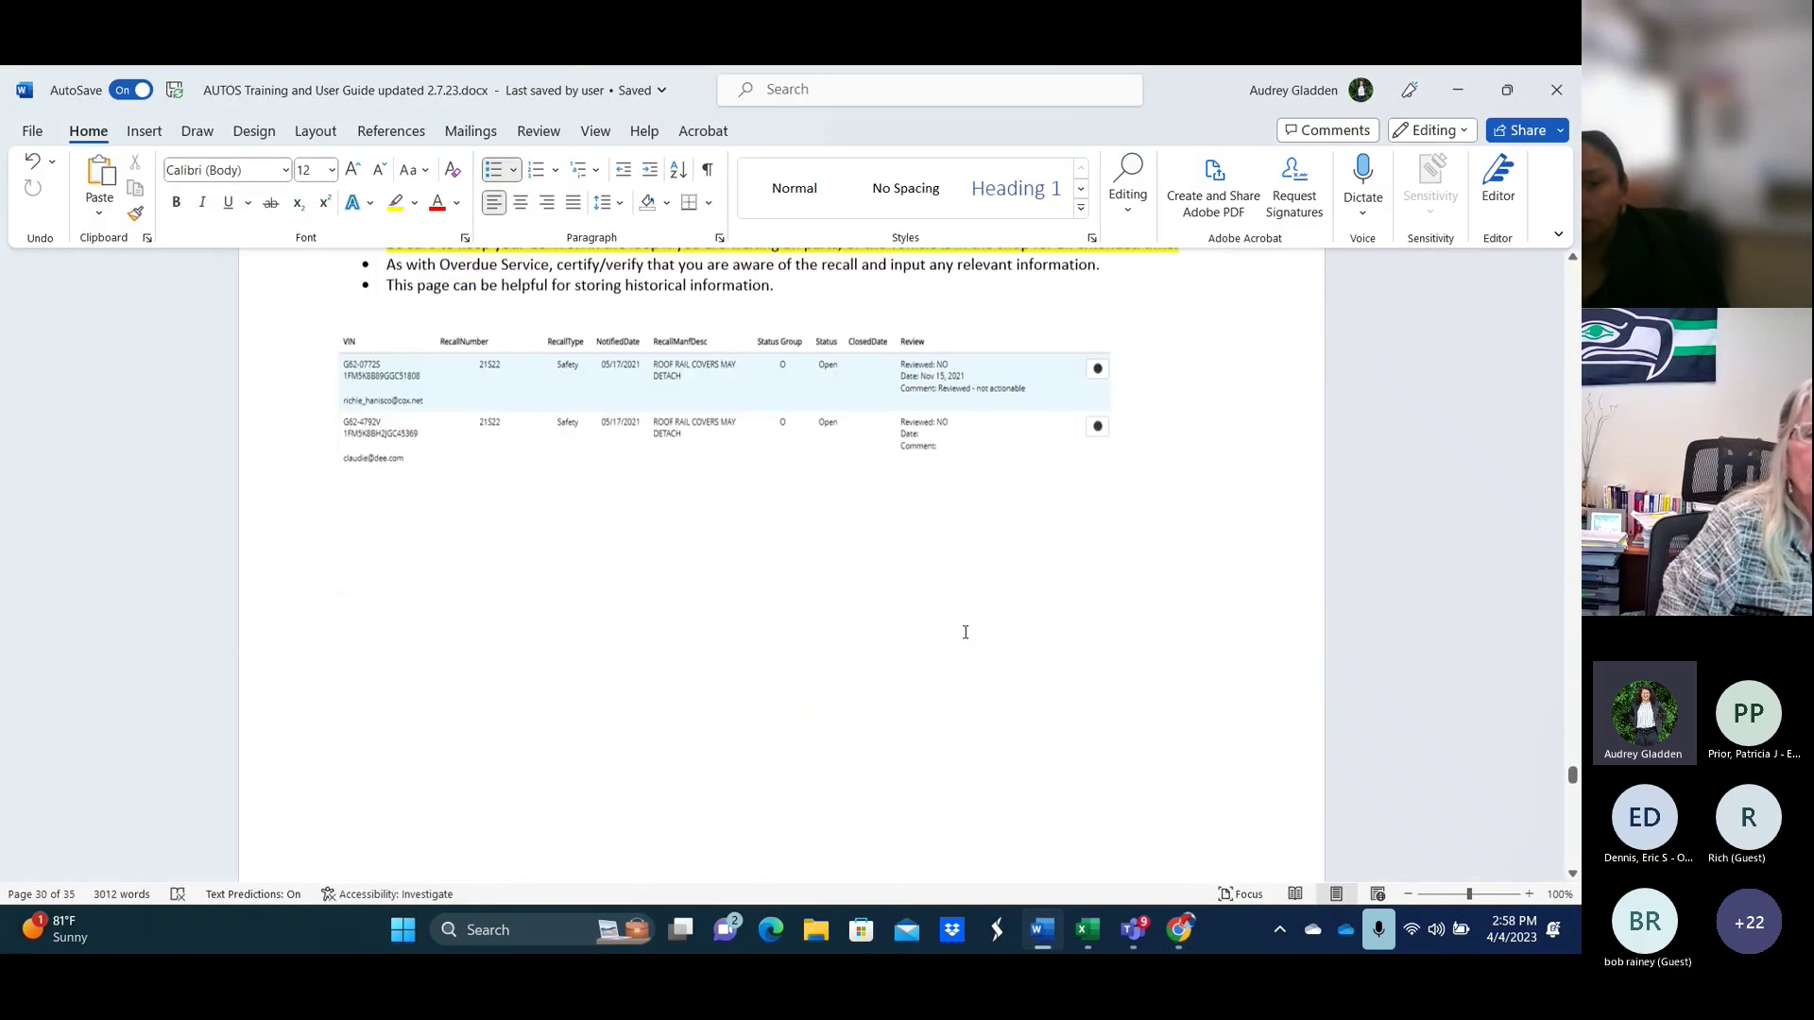
pyautogui.scroll(-10, 966, 631)
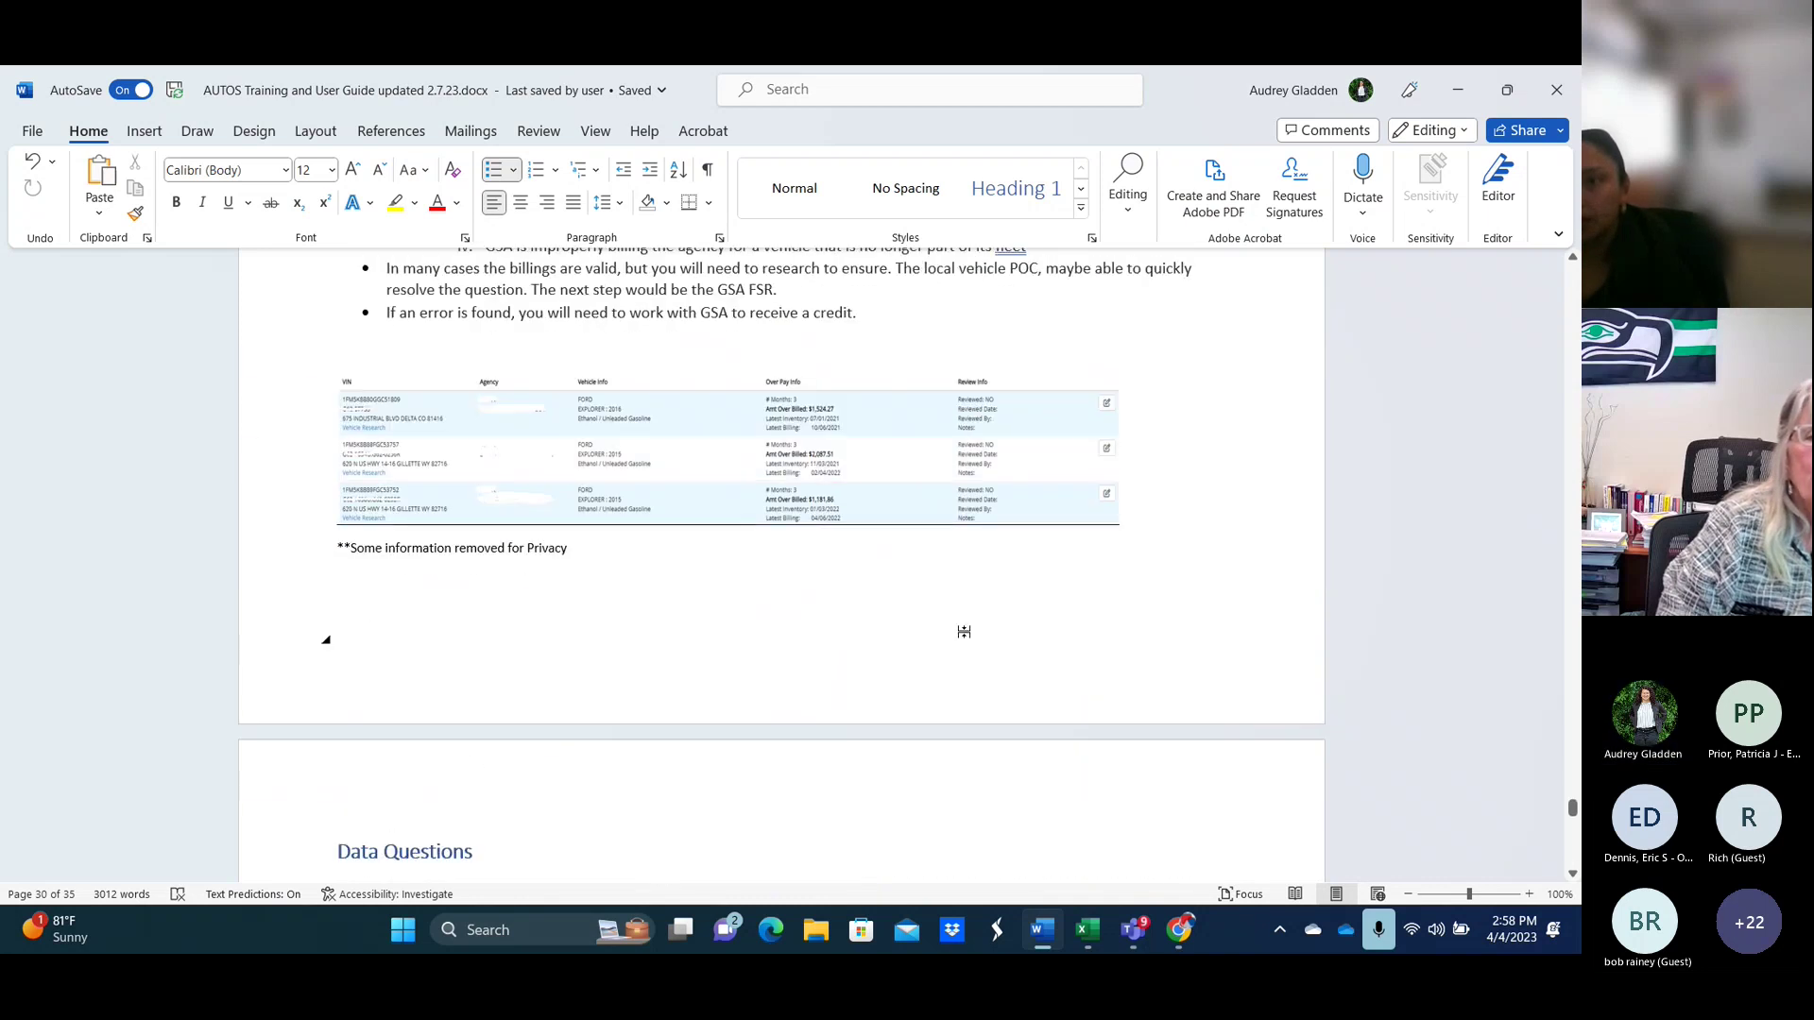
pyautogui.scroll(18, 961, 629)
pyautogui.scroll(20, 1035, 625)
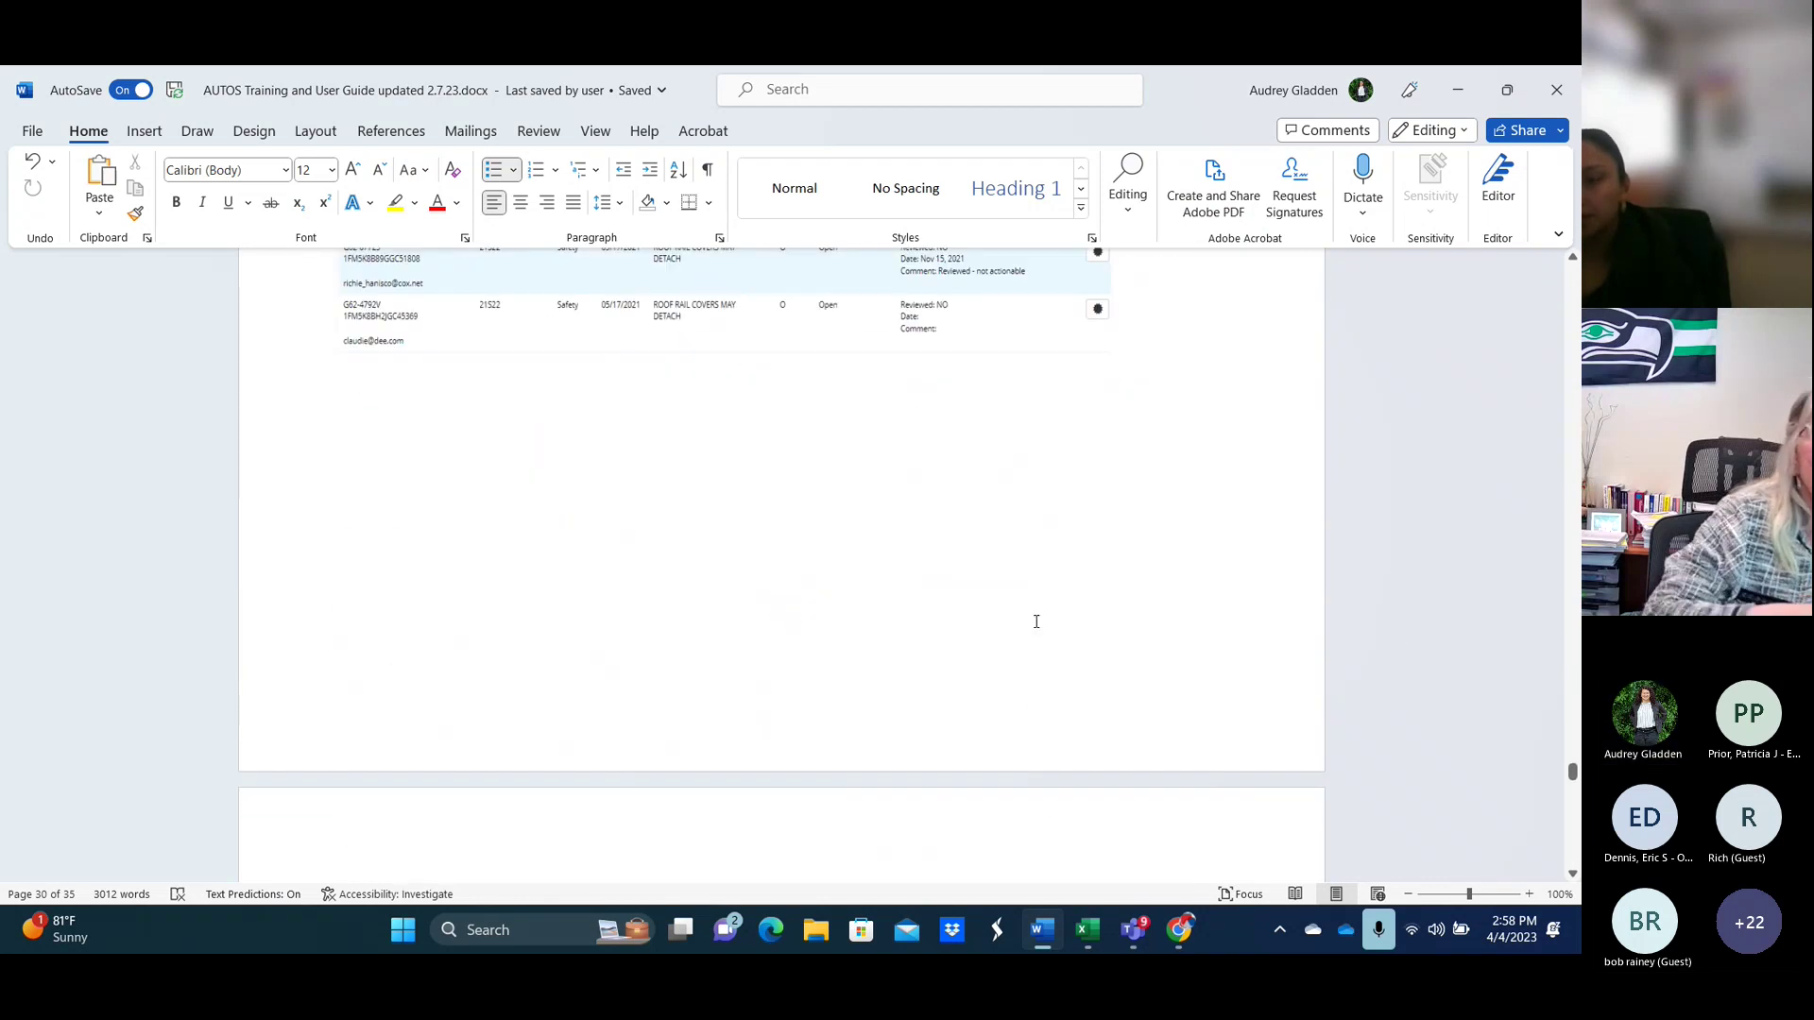
pyautogui.scroll(20, 1035, 621)
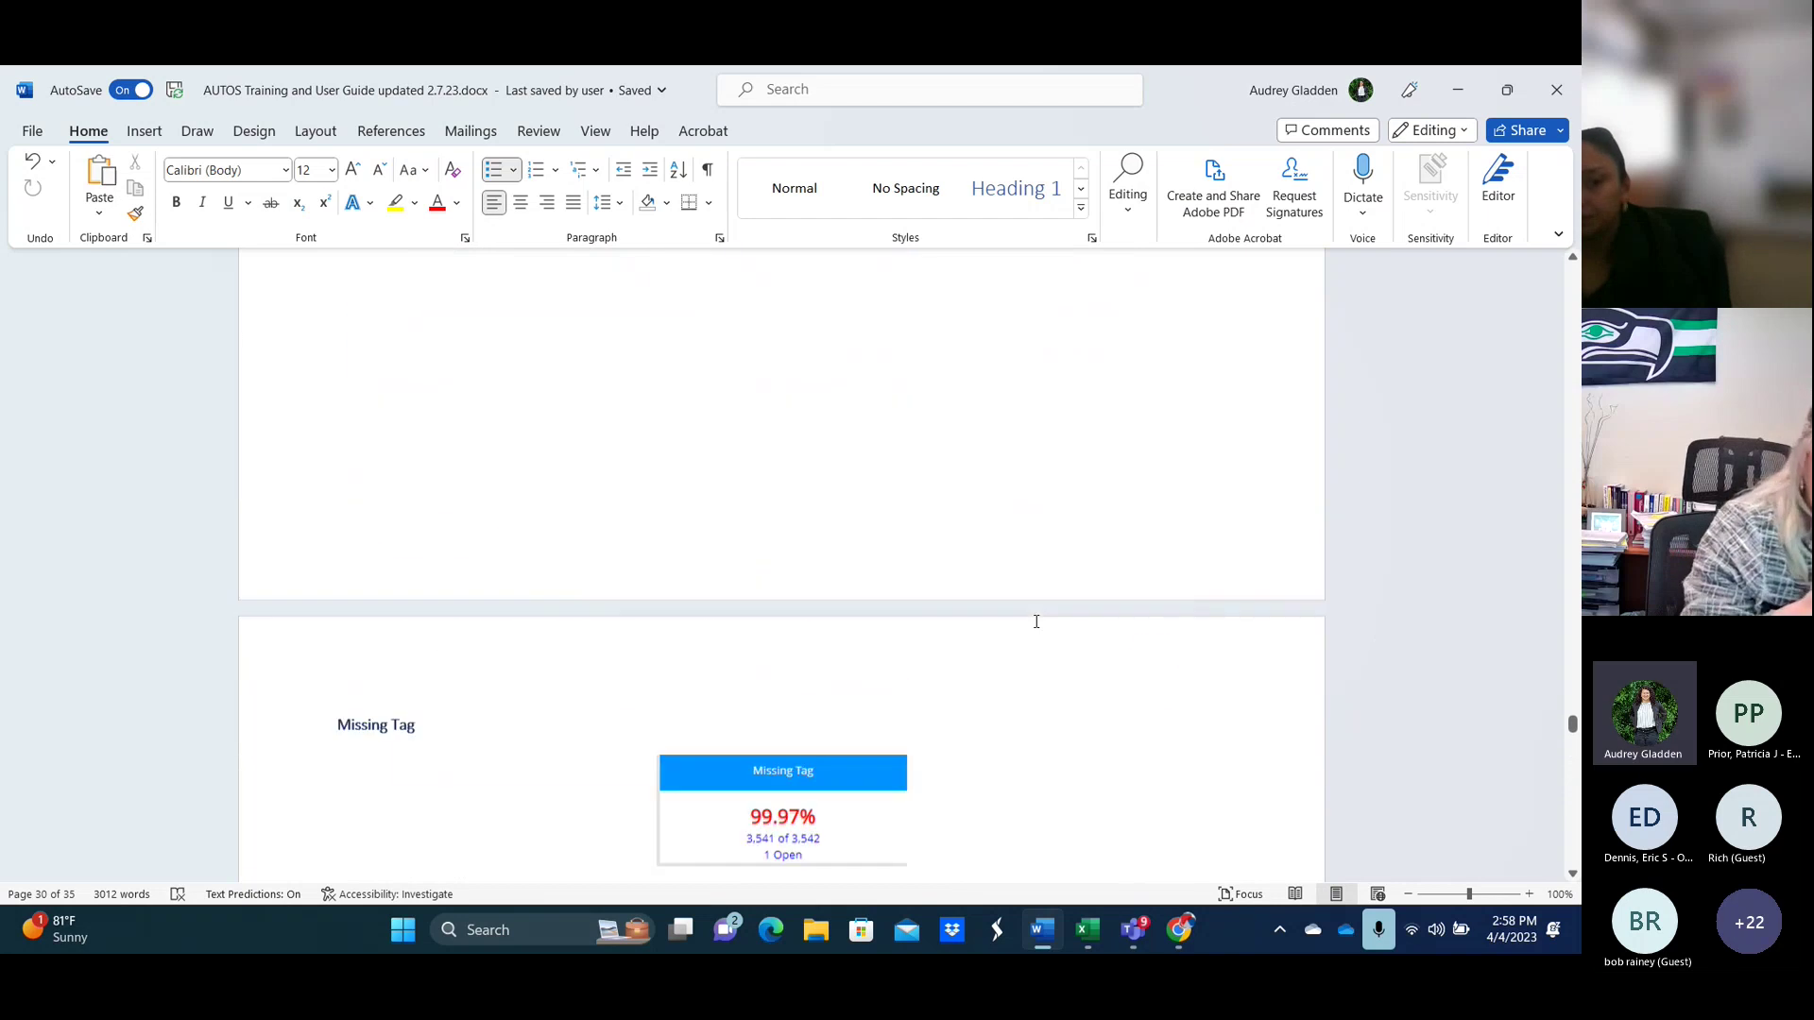
pyautogui.scroll(20, 1035, 622)
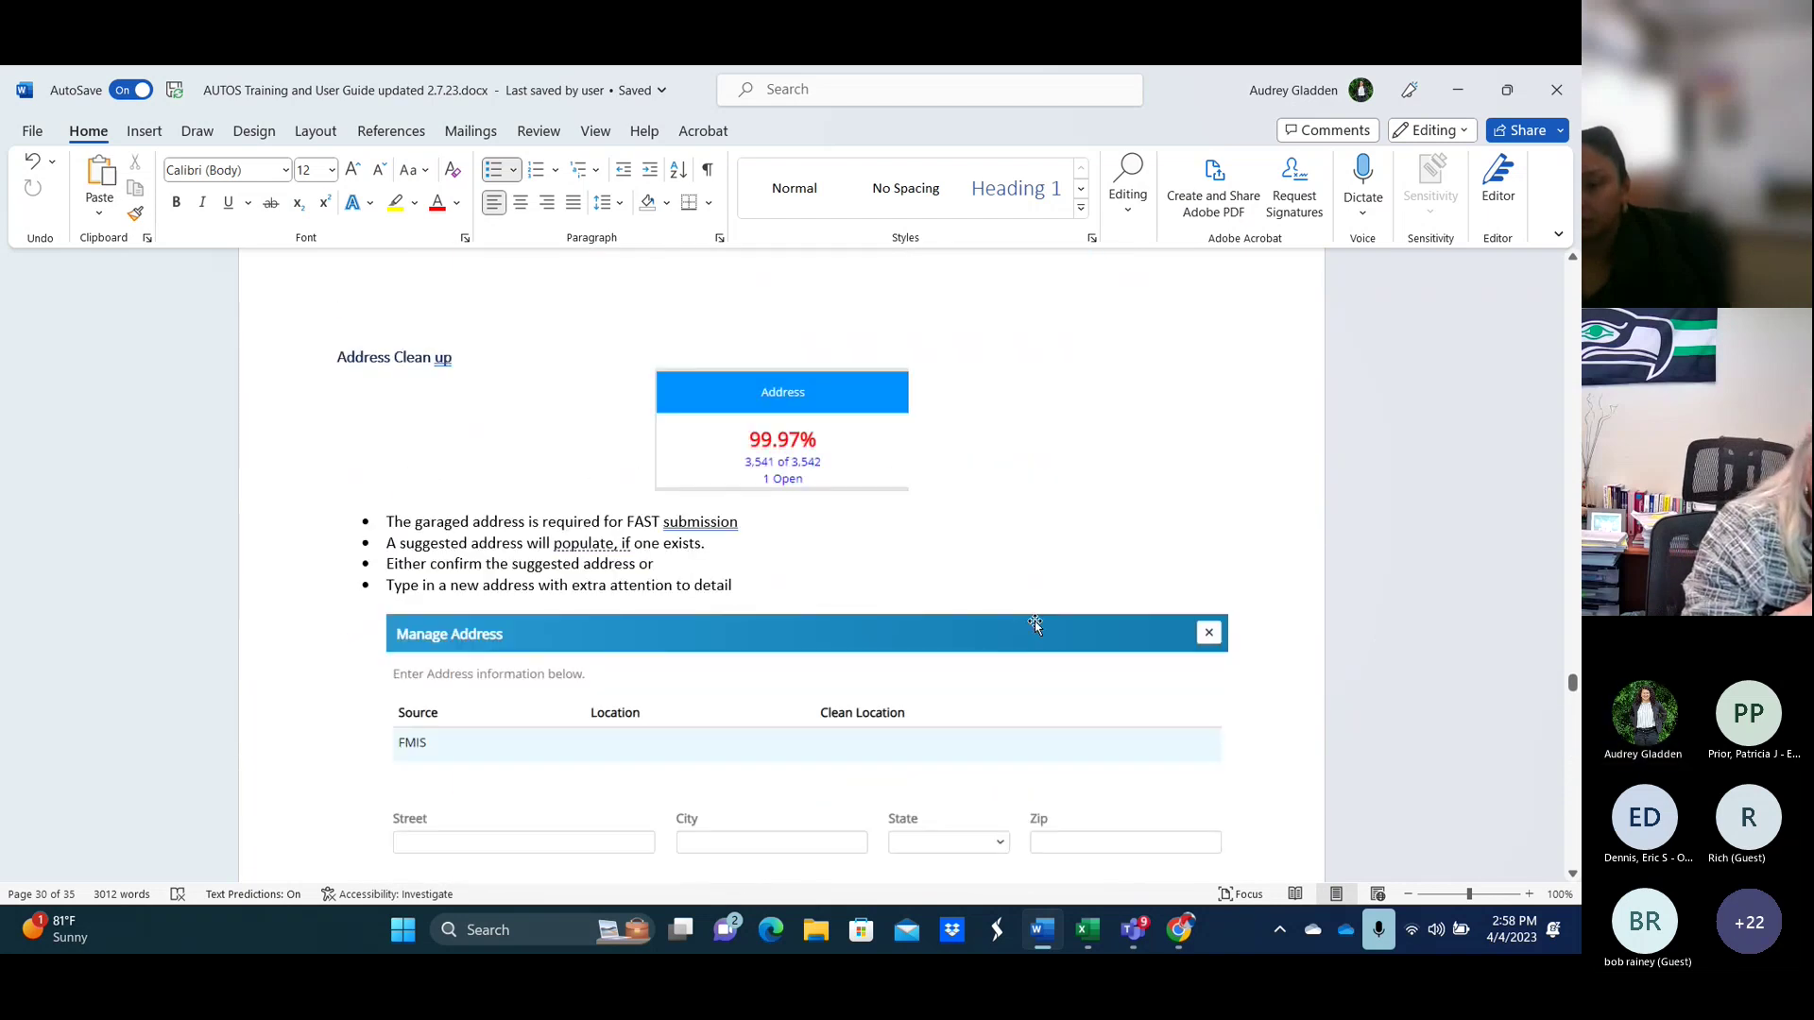
pyautogui.scroll(10, 1036, 621)
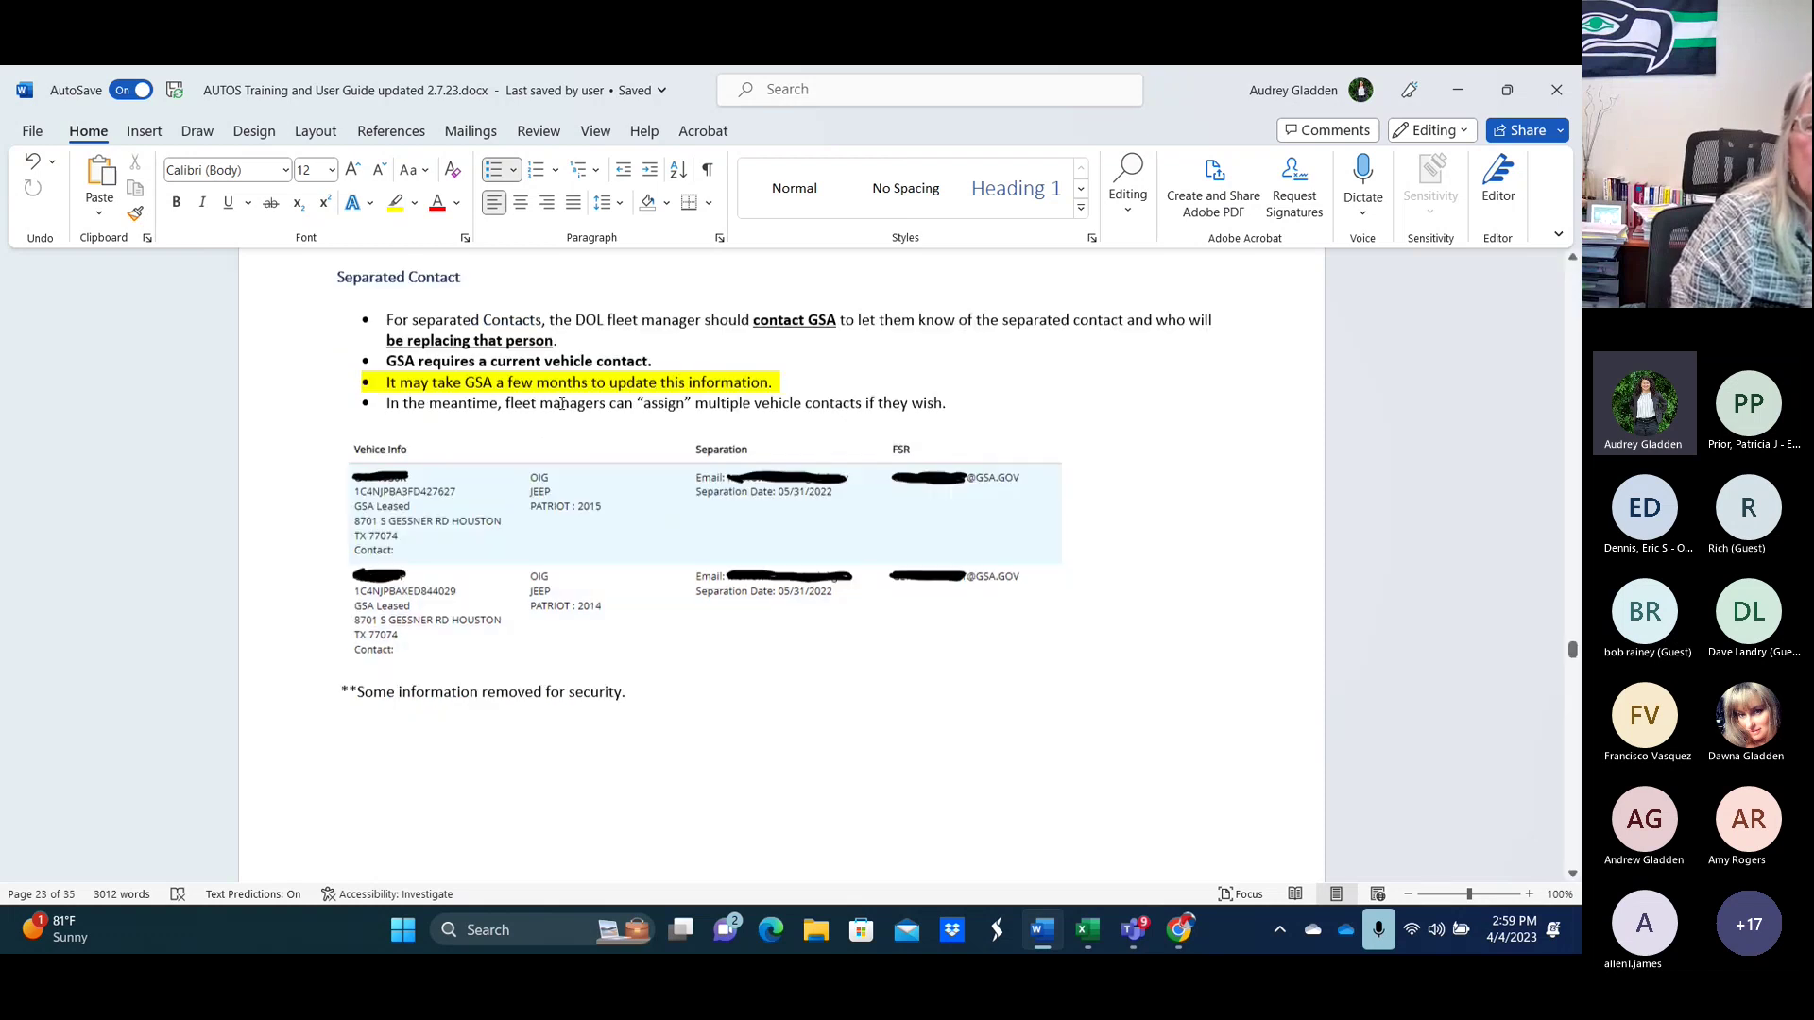
pyautogui.scroll(-2, 561, 403)
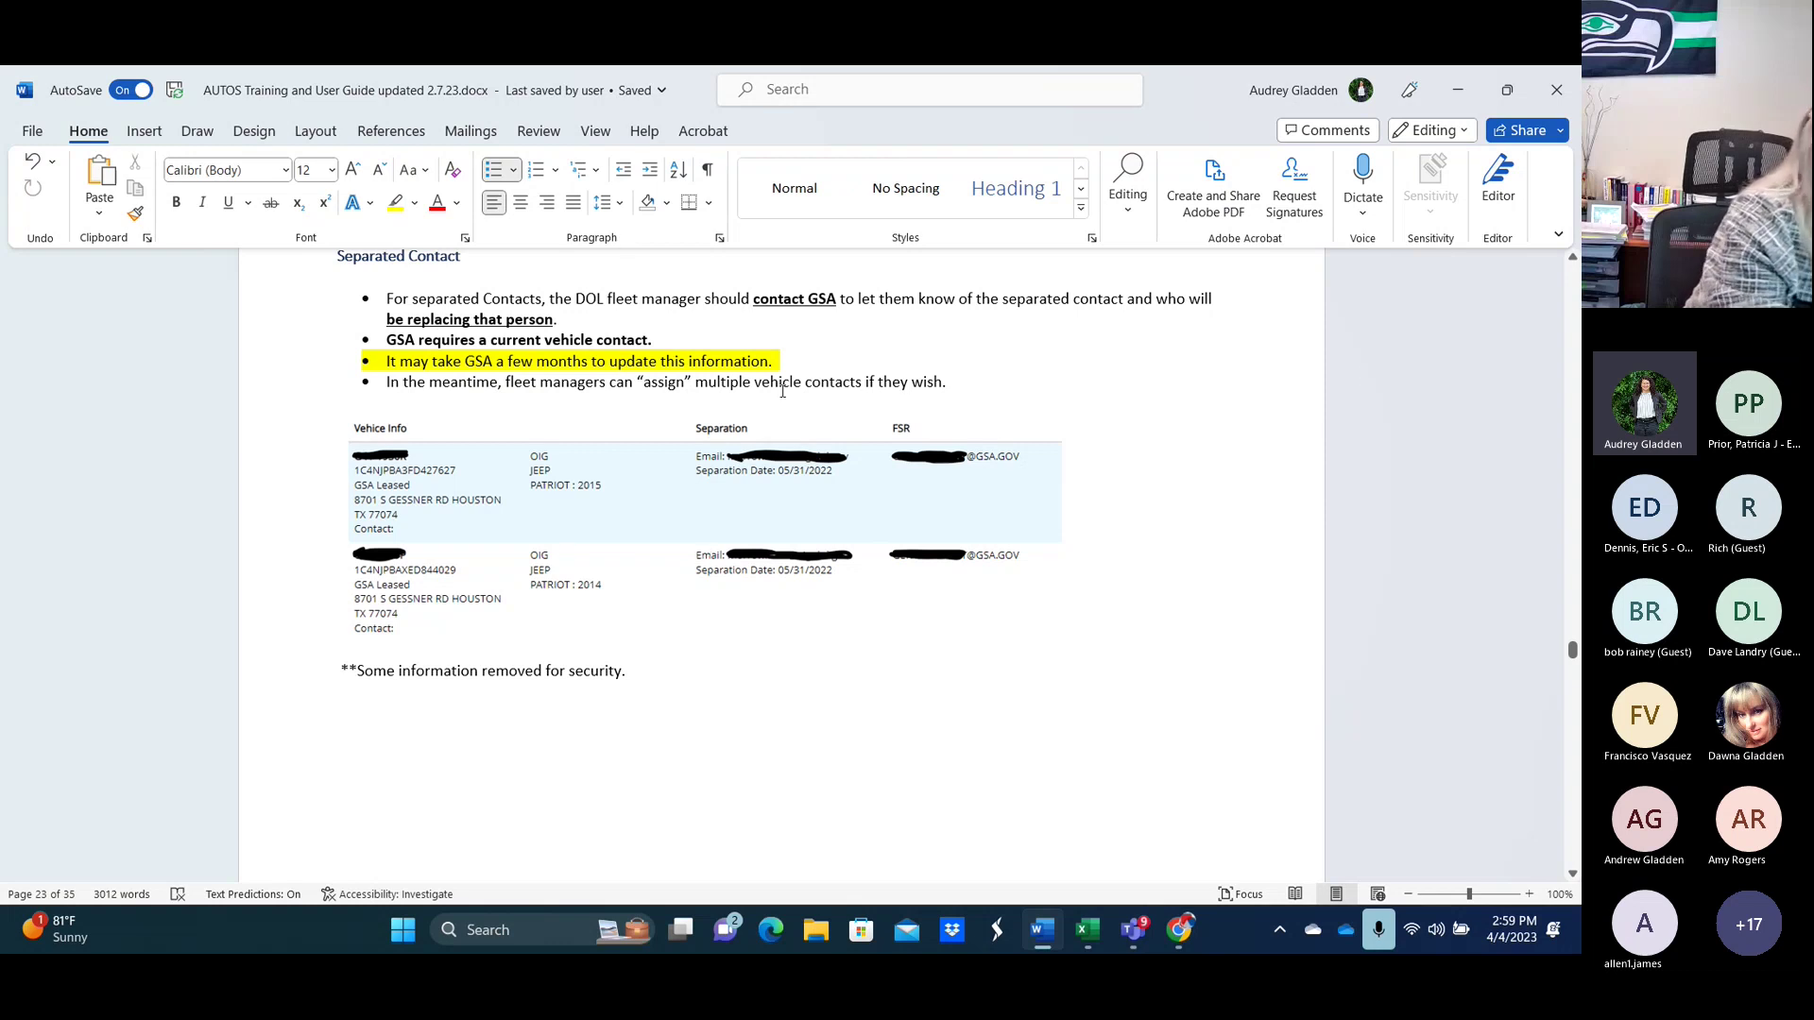
pyautogui.click(1460, 88)
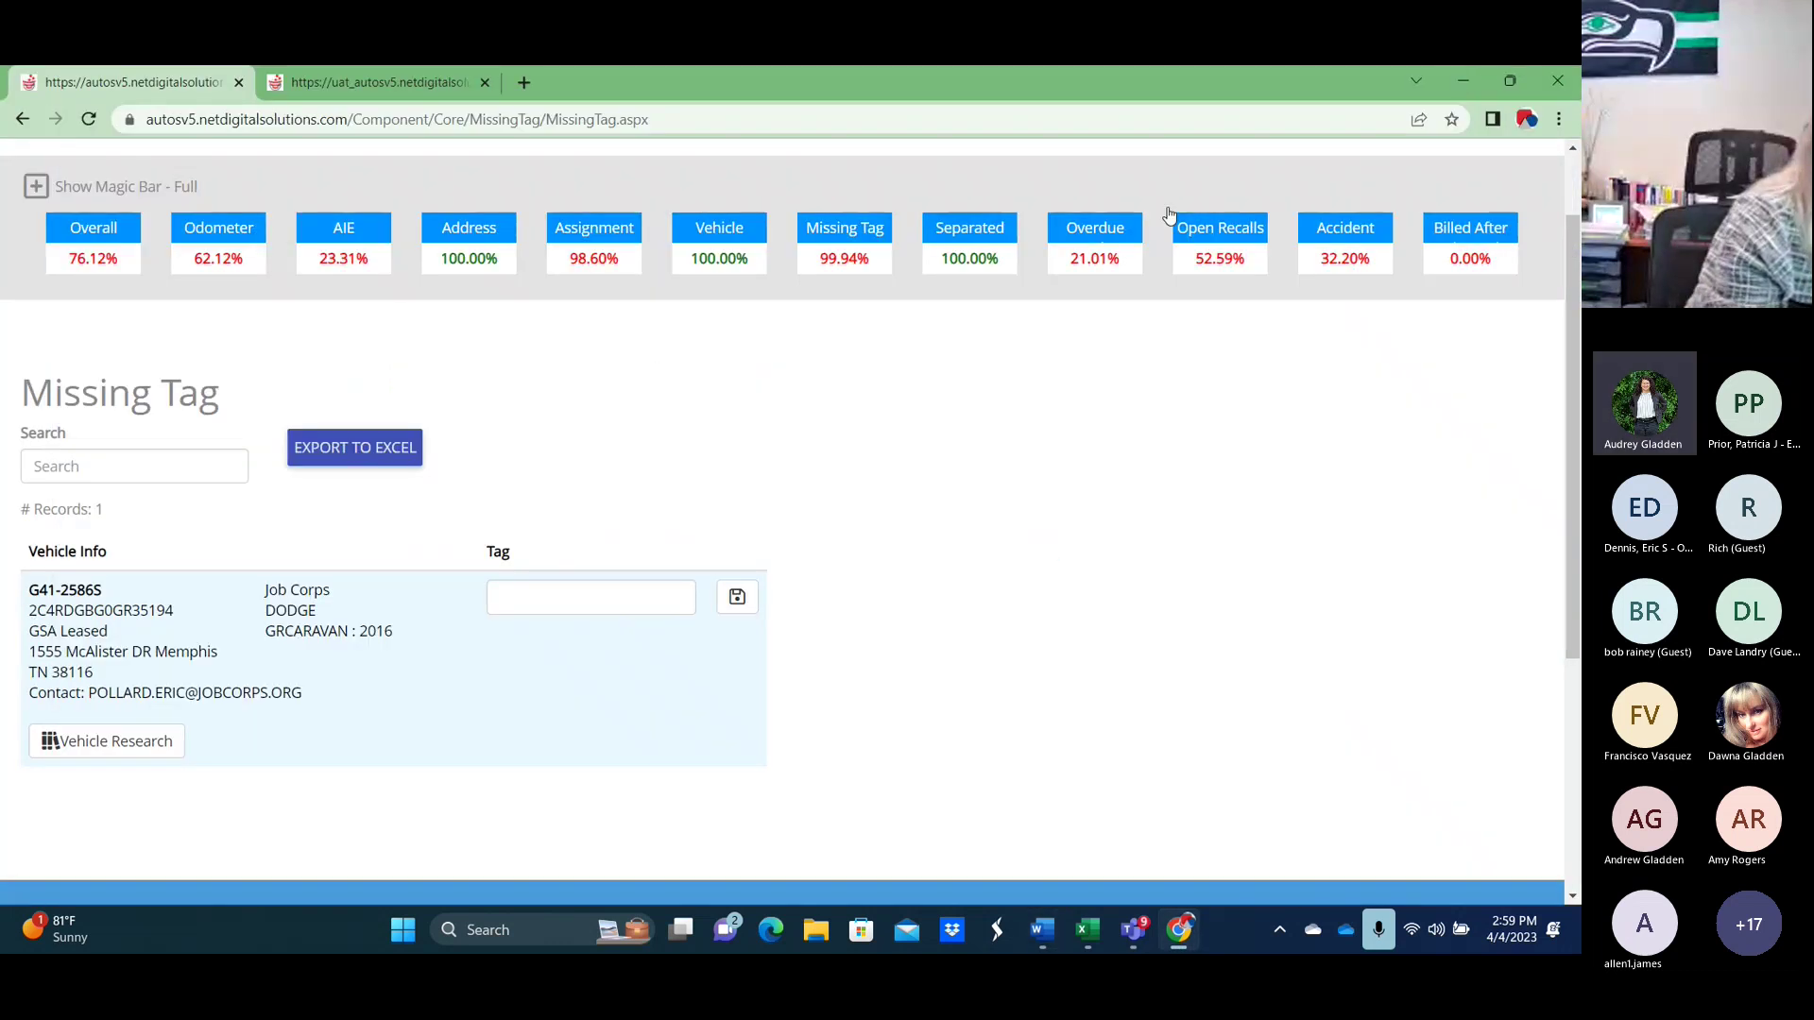
# Open the Overdue Service page from the Magic Bar, dismiss its tool tip and look over the listed vehicles' overdue inspections.
pyautogui.click(1106, 233)
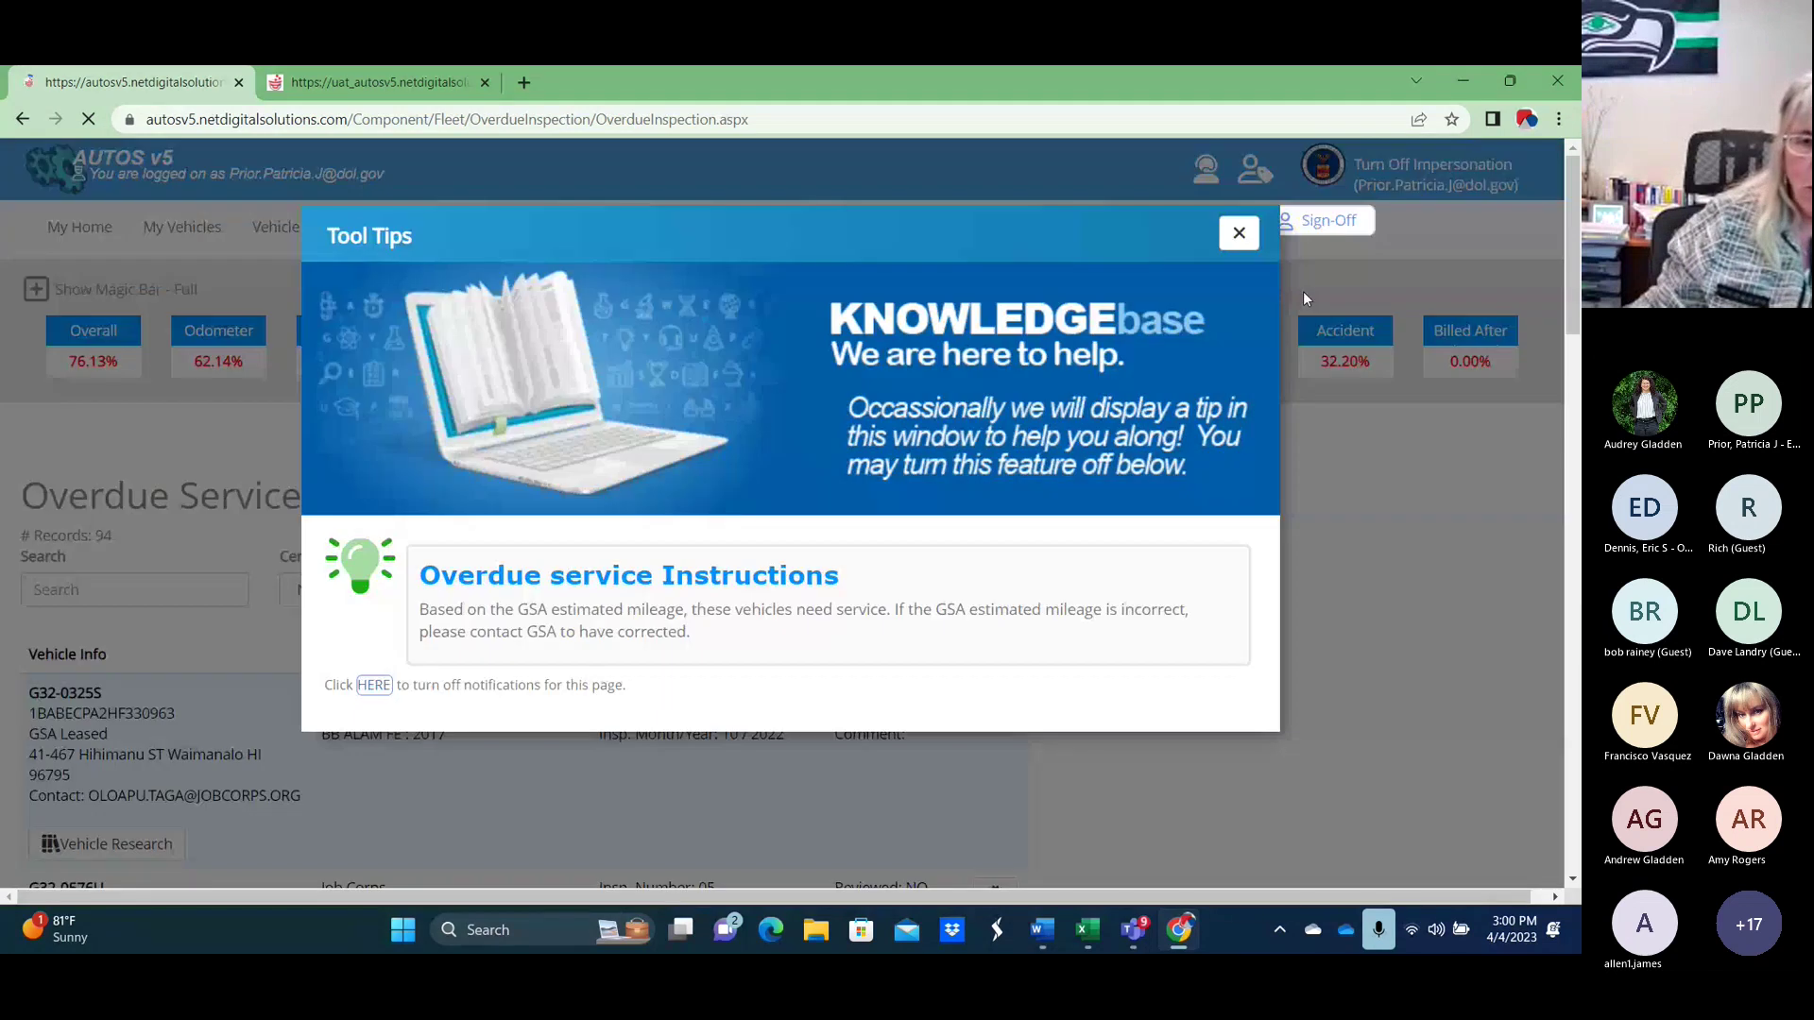
pyautogui.click(1238, 233)
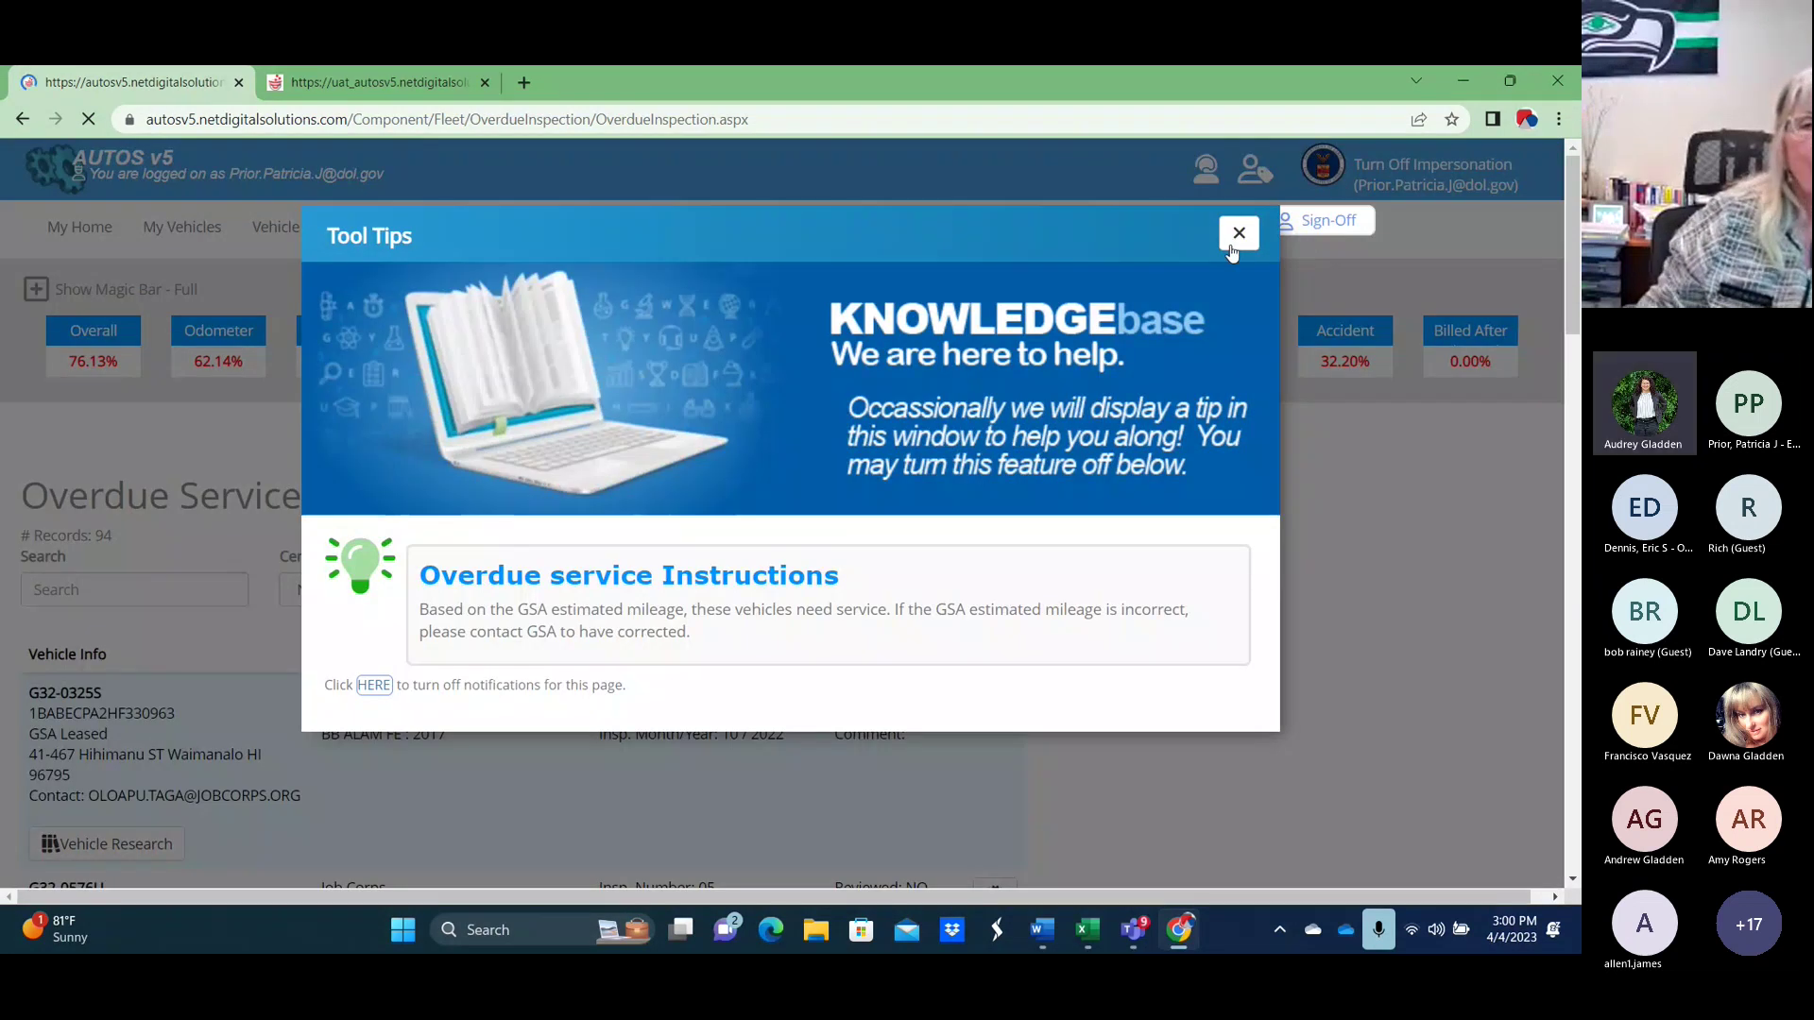
pyautogui.scroll(-5, 1025, 748)
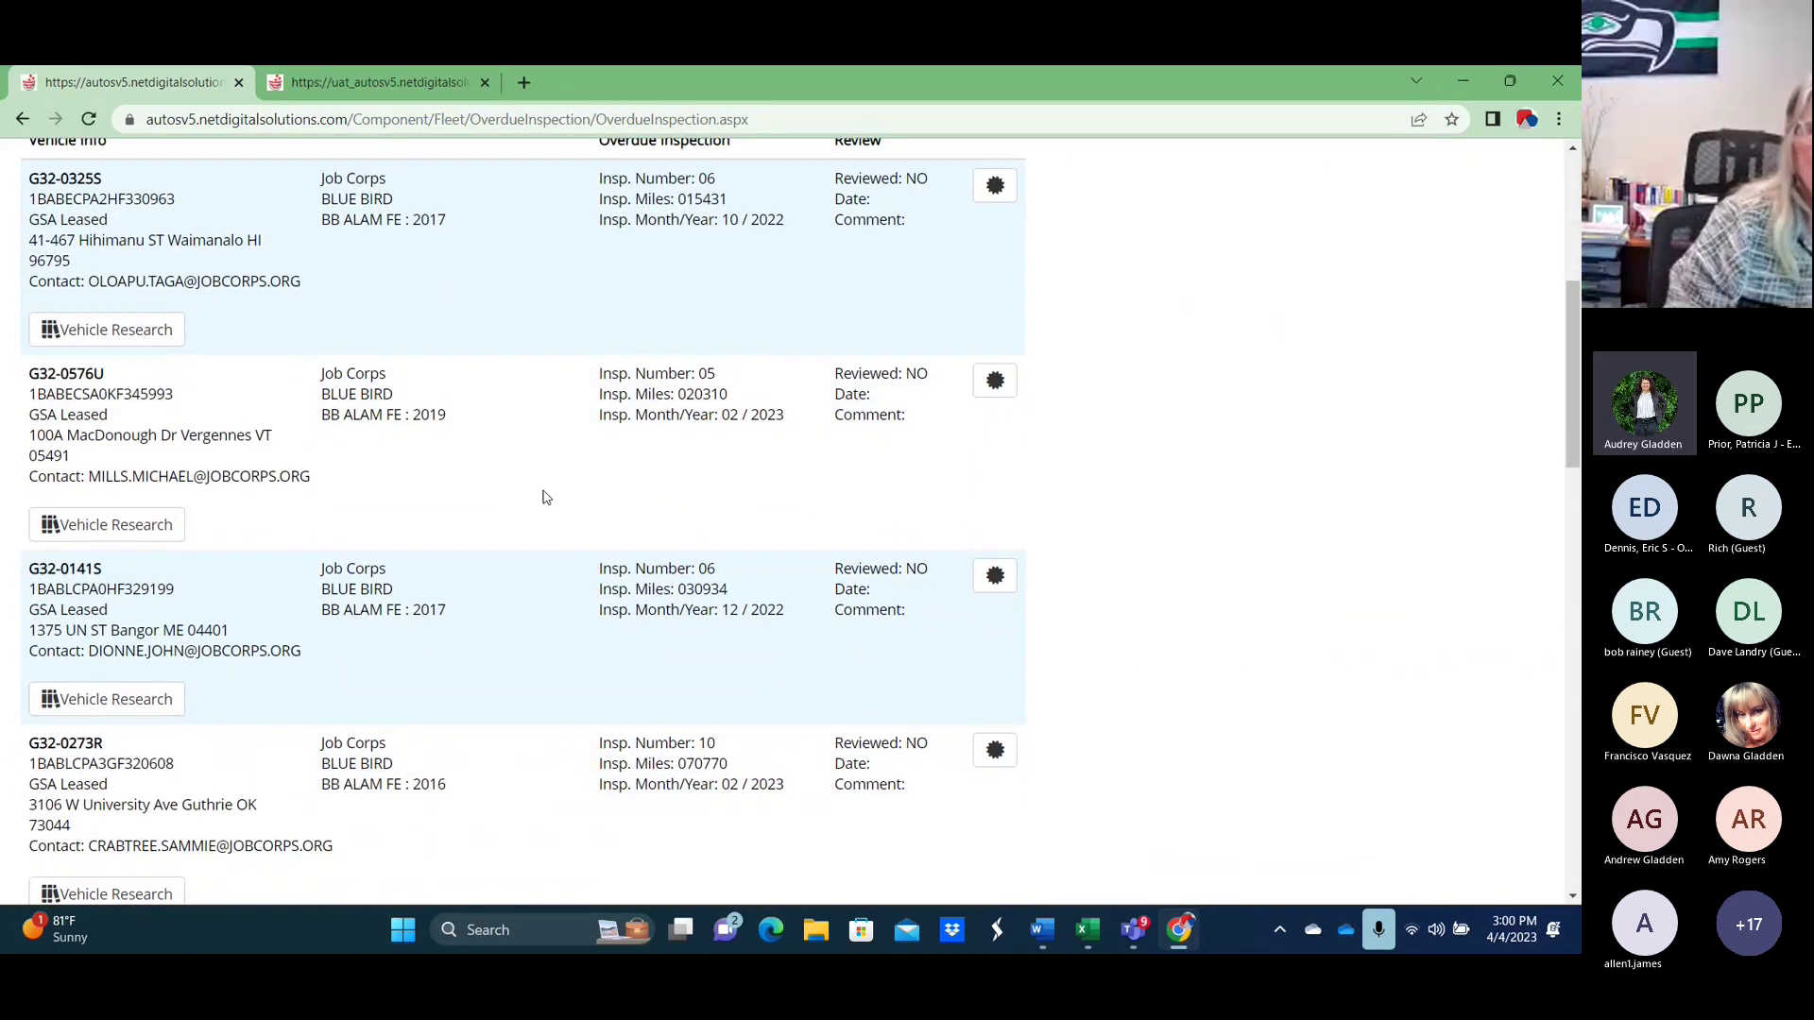
pyautogui.scroll(1, 550, 509)
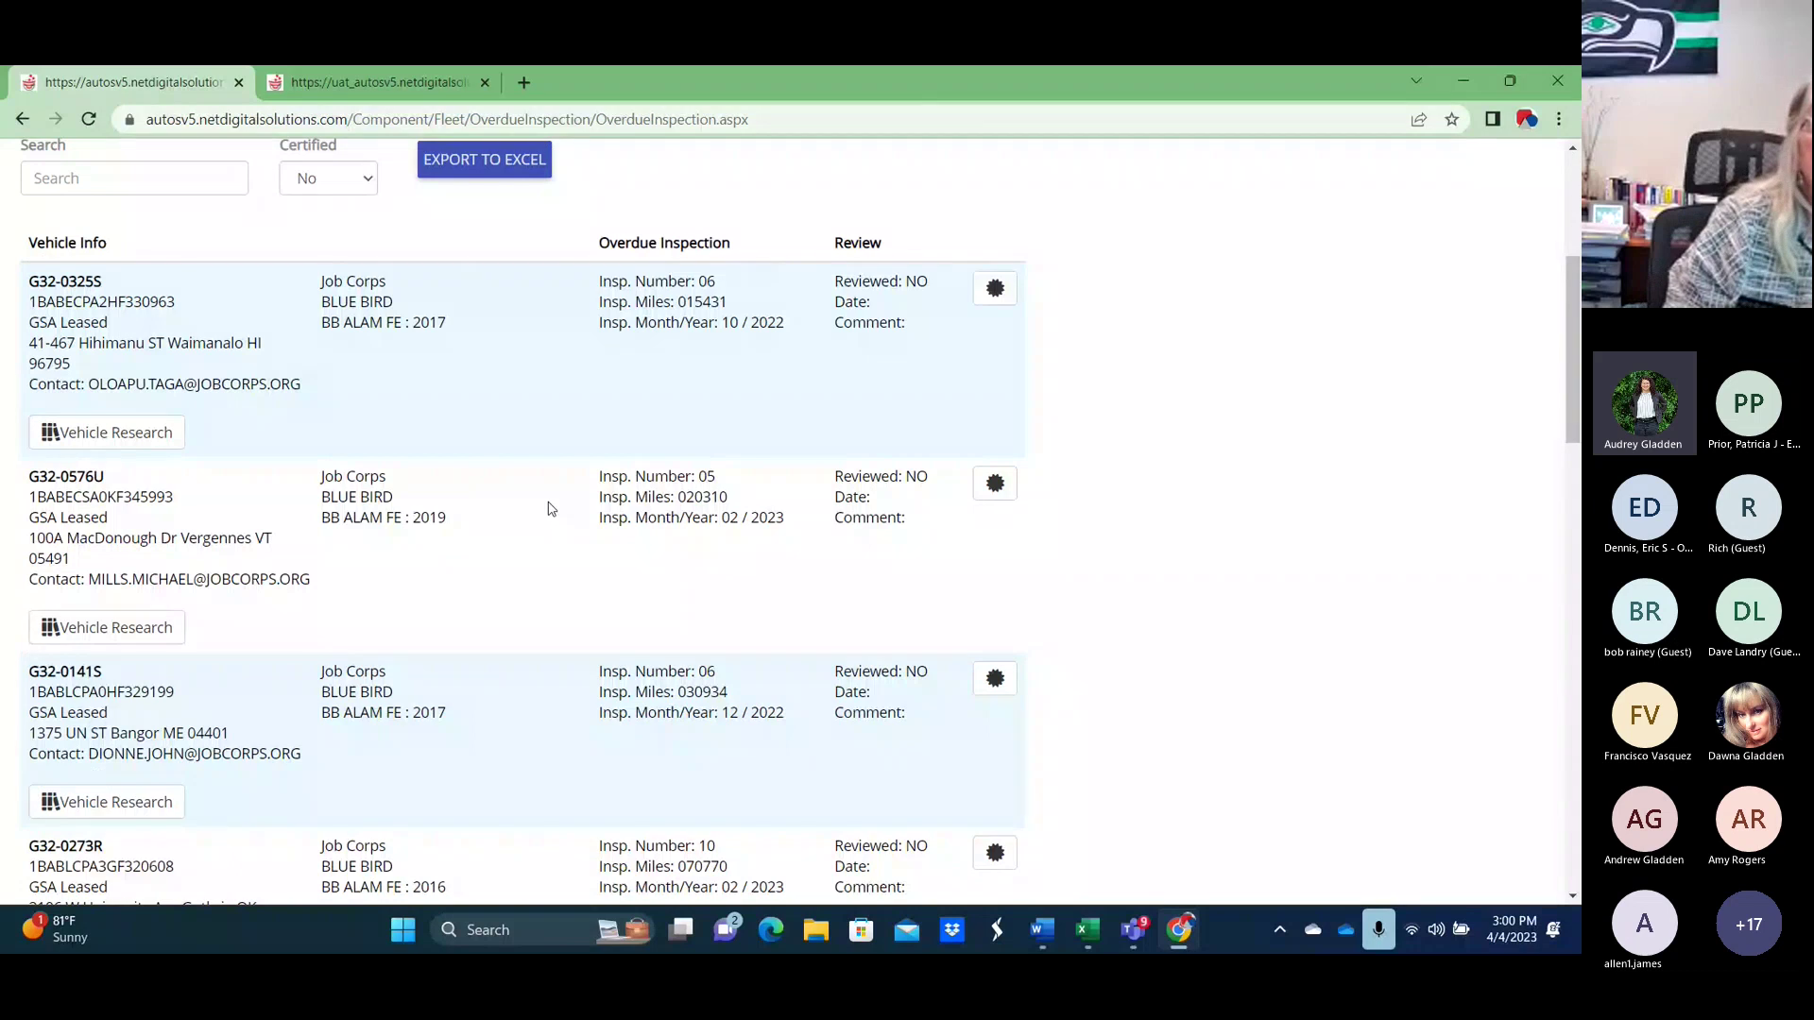
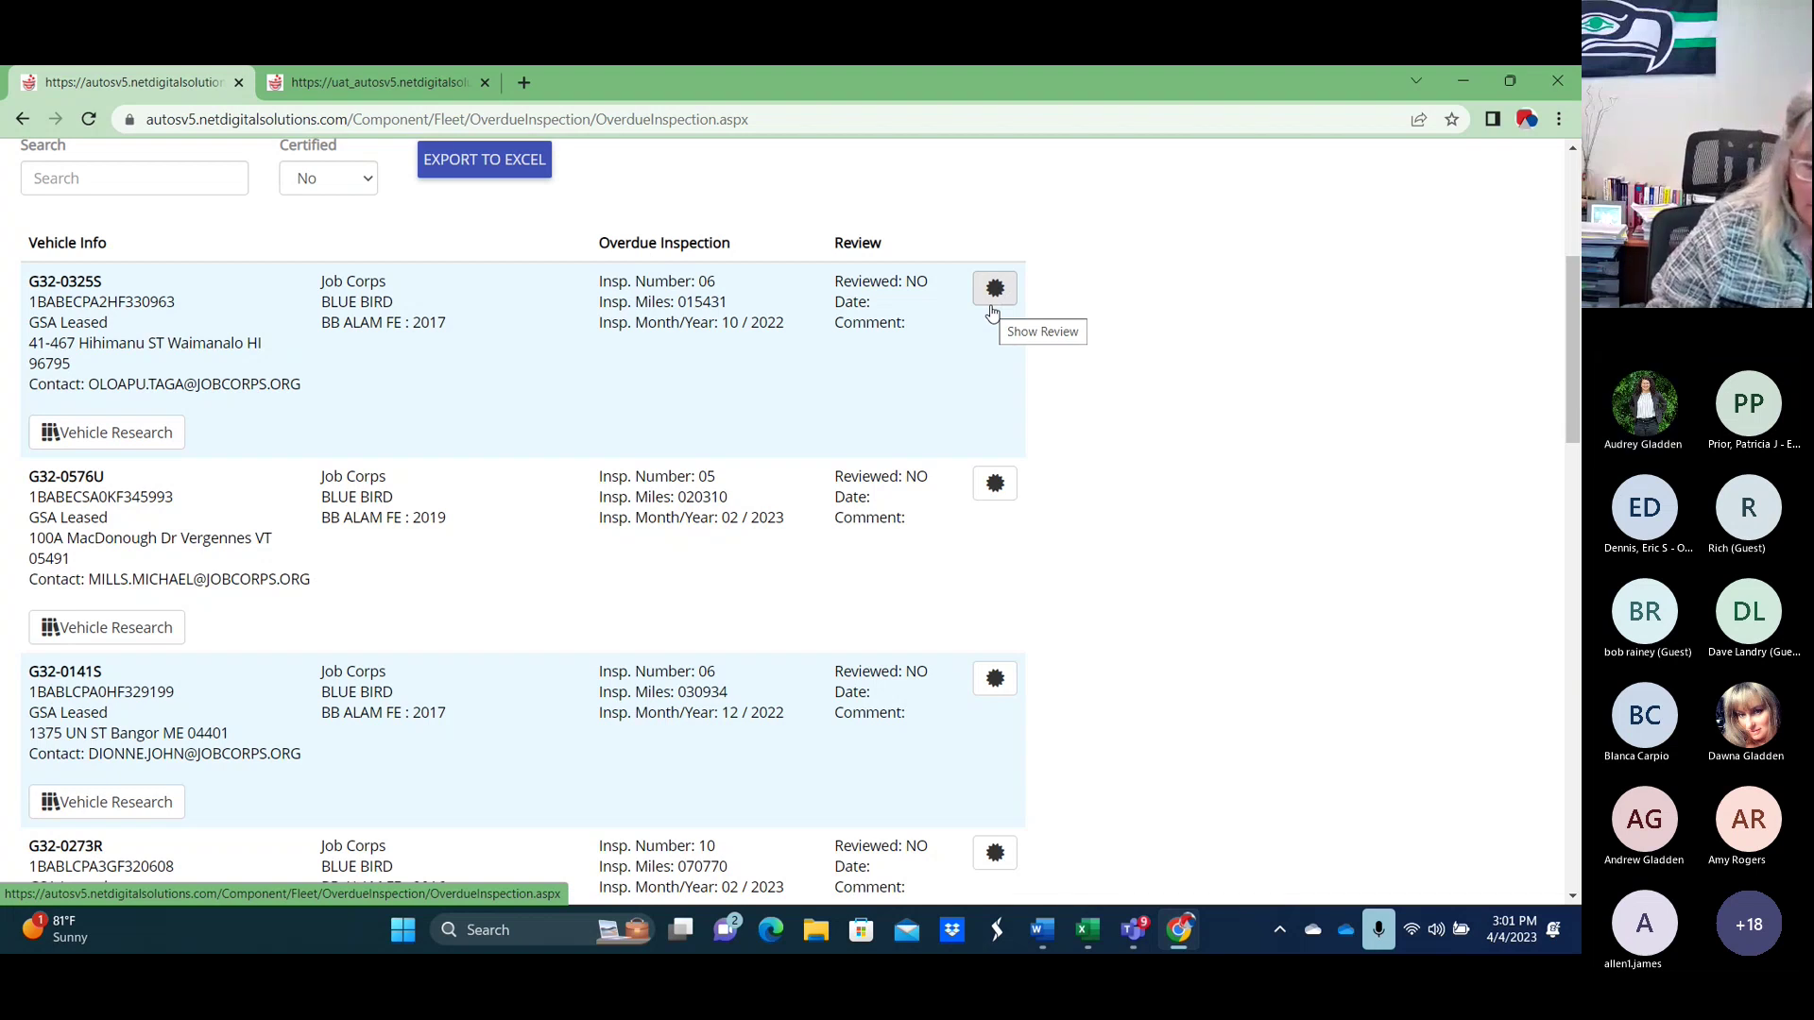
# Examine the review form of the first vehicle on the Overdue Service page, including its required fields and document upload, and close it without saving.
pyautogui.click(992, 307)
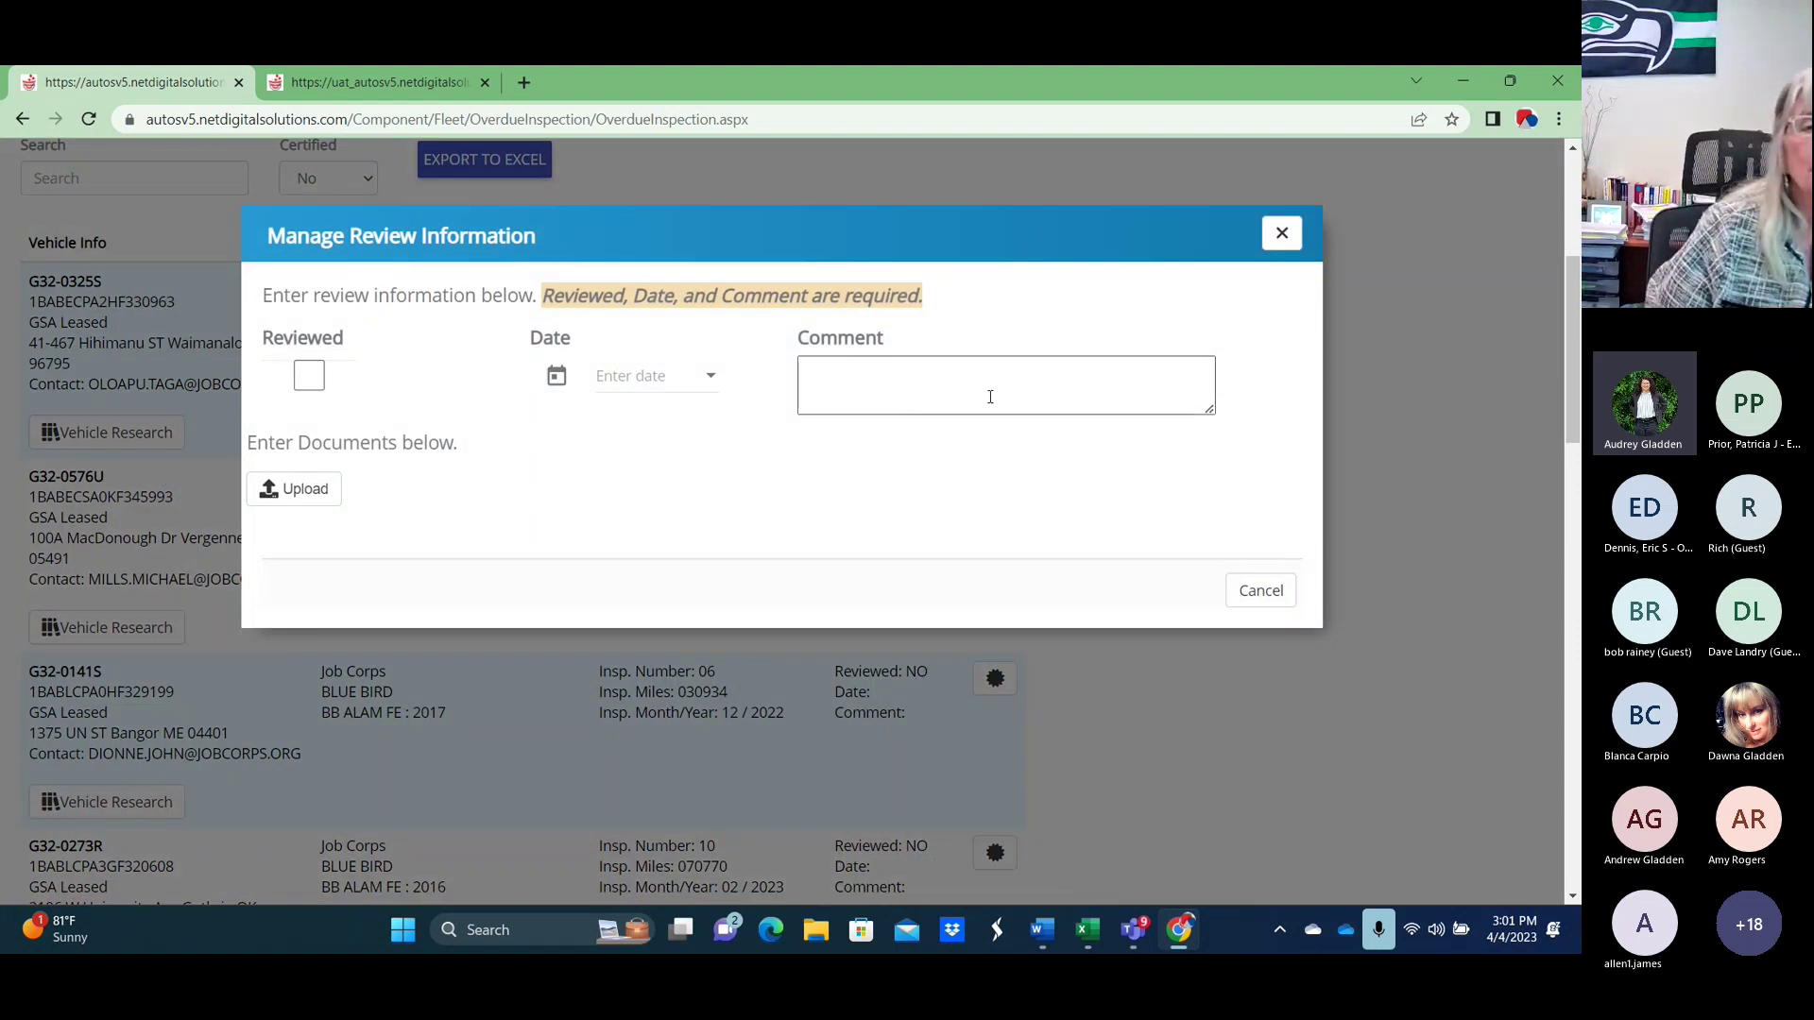
pyautogui.click(1281, 236)
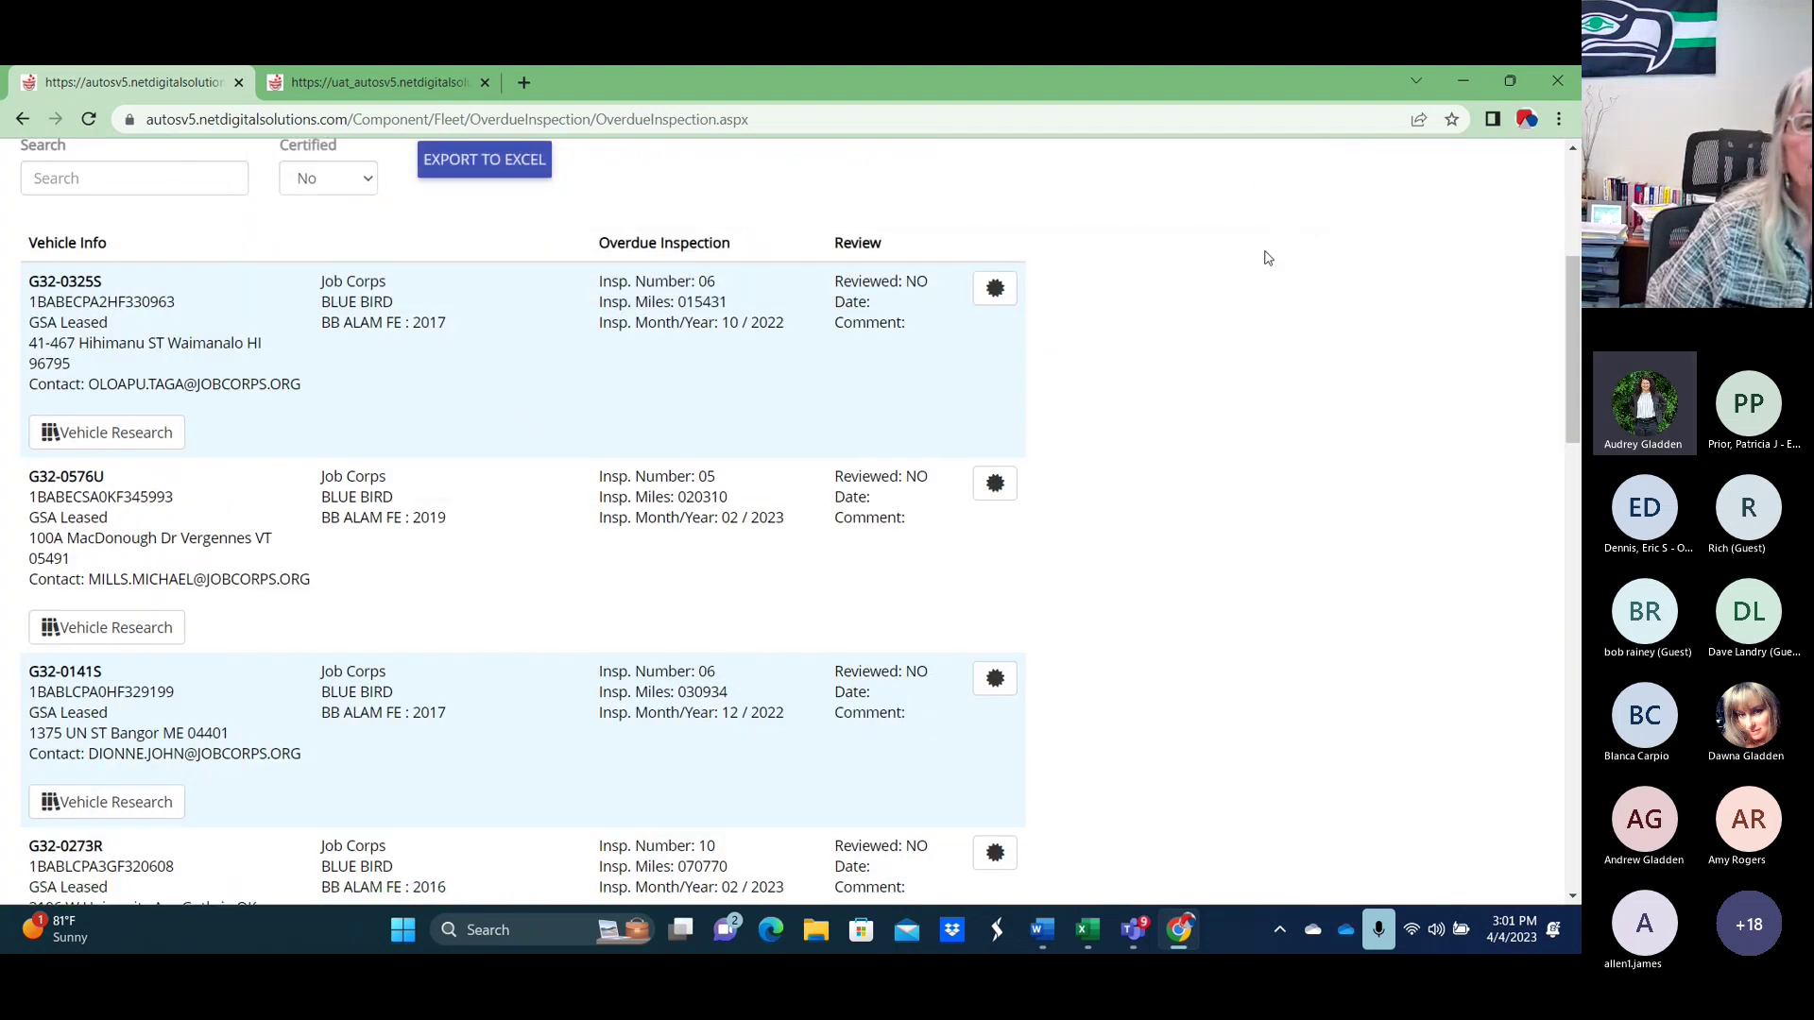
pyautogui.scroll(1, 1186, 305)
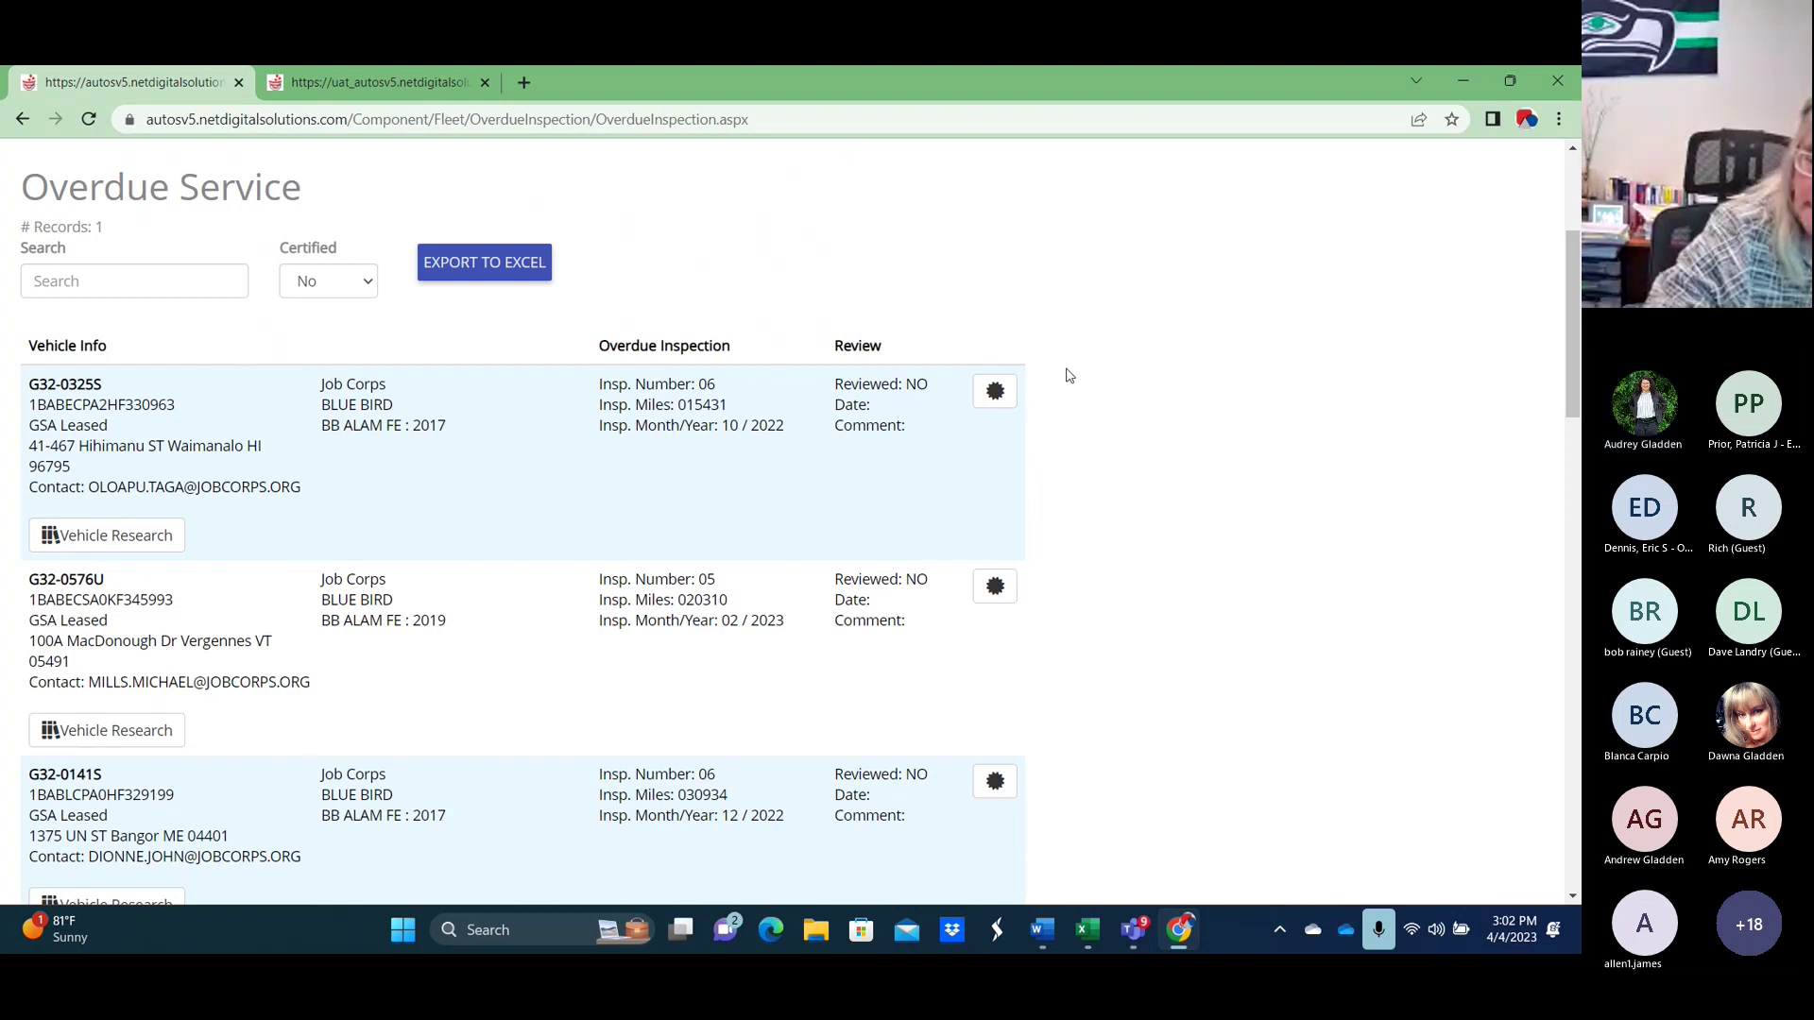
pyautogui.click(996, 402)
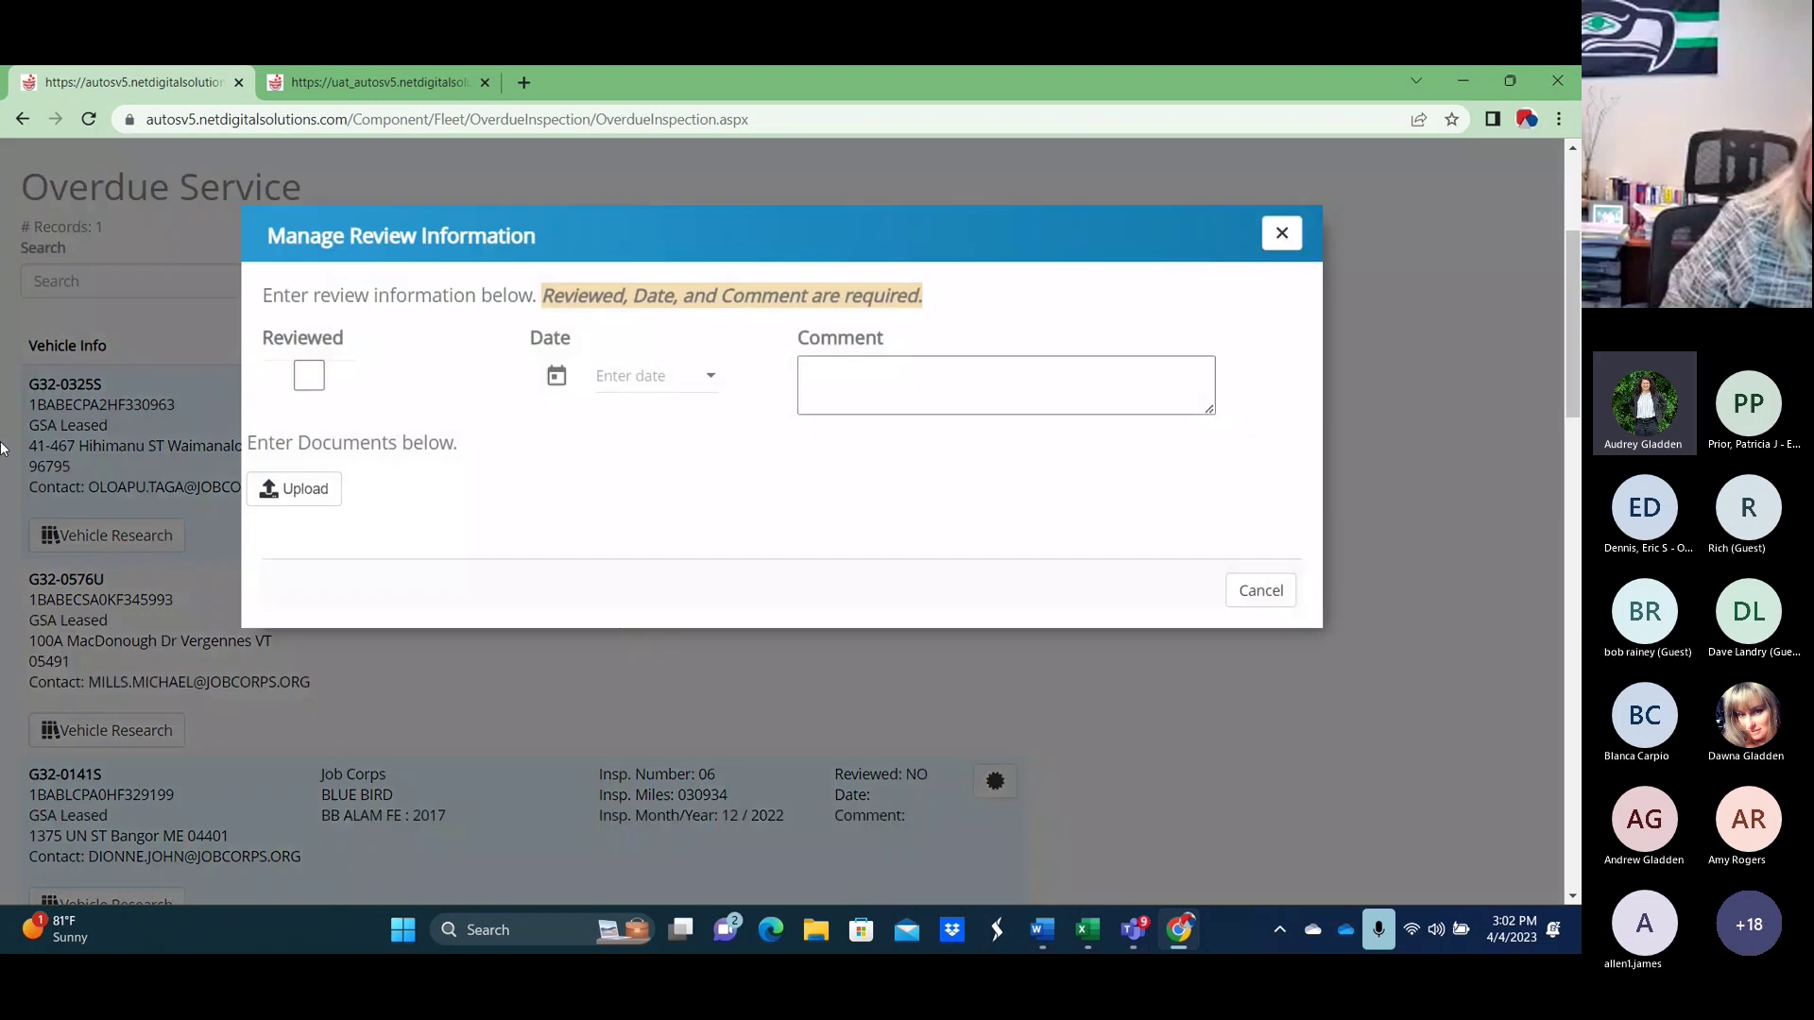
pyautogui.click(894, 387)
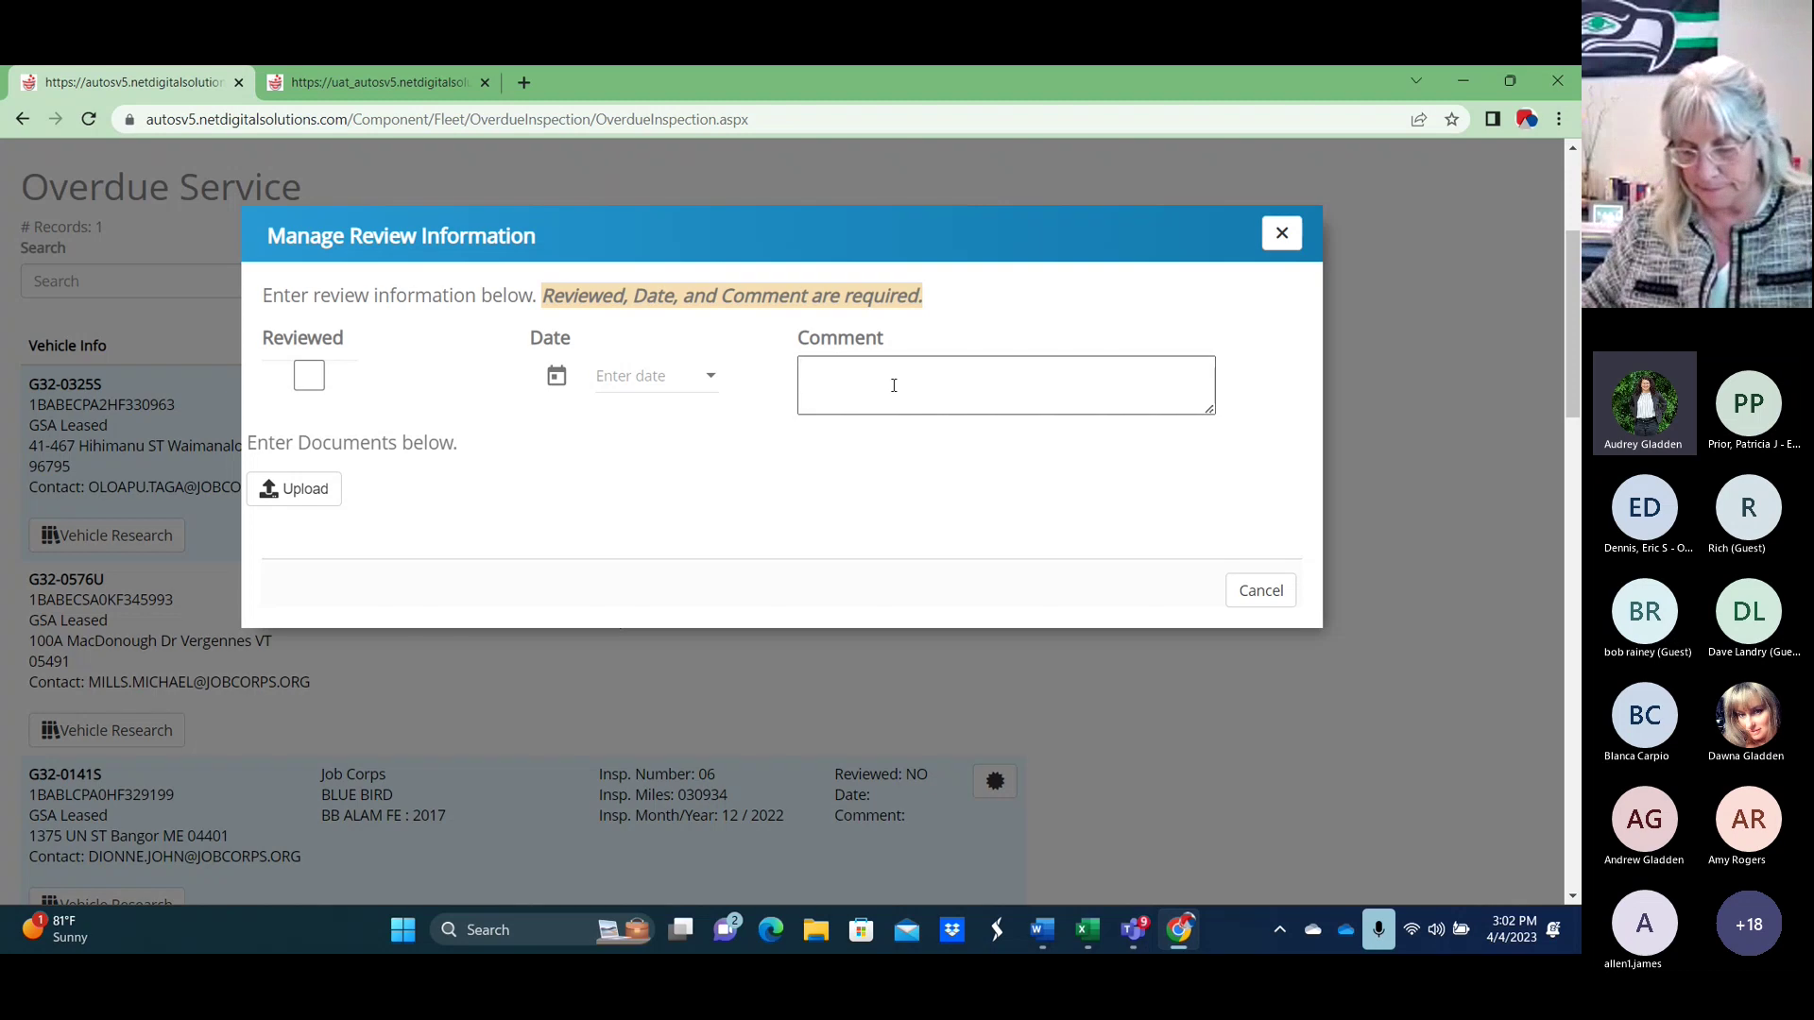
pyautogui.click(1282, 233)
# Open the Open Recalls page from the Magic Bar and dismiss its tool tip.
pyautogui.scroll(4, 789, 458)
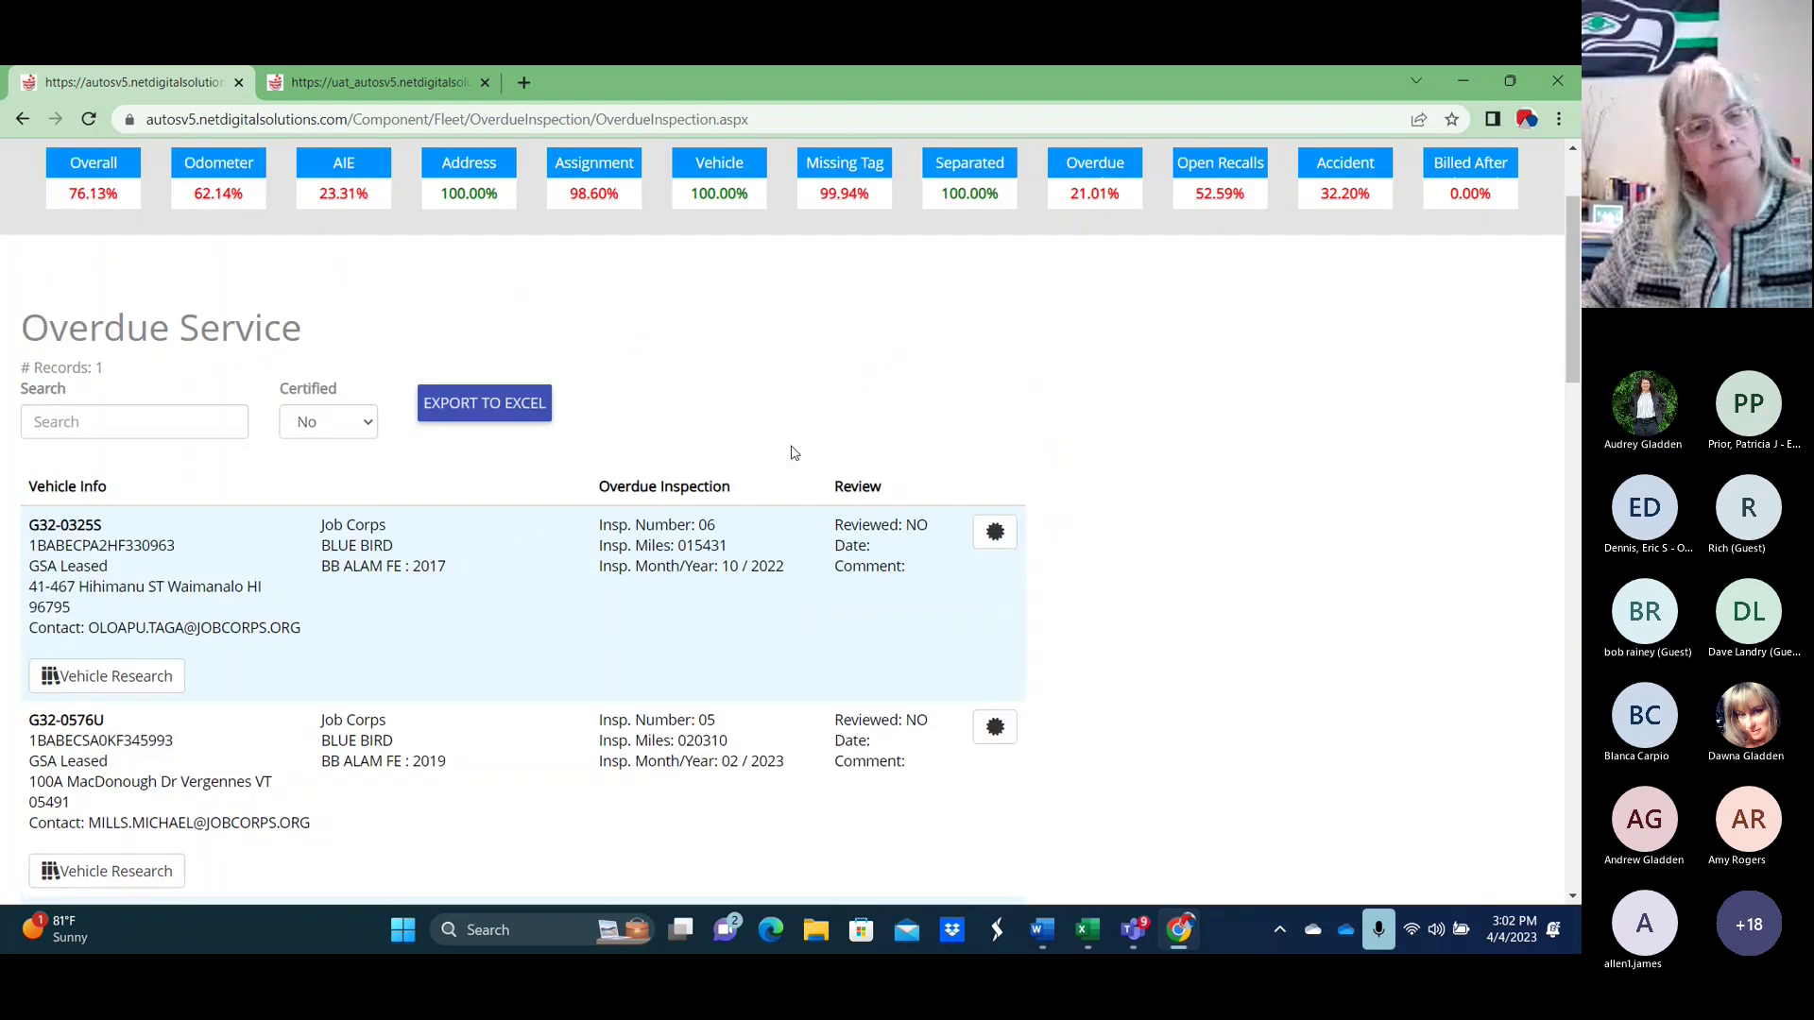
pyautogui.moveTo(1238, 346)
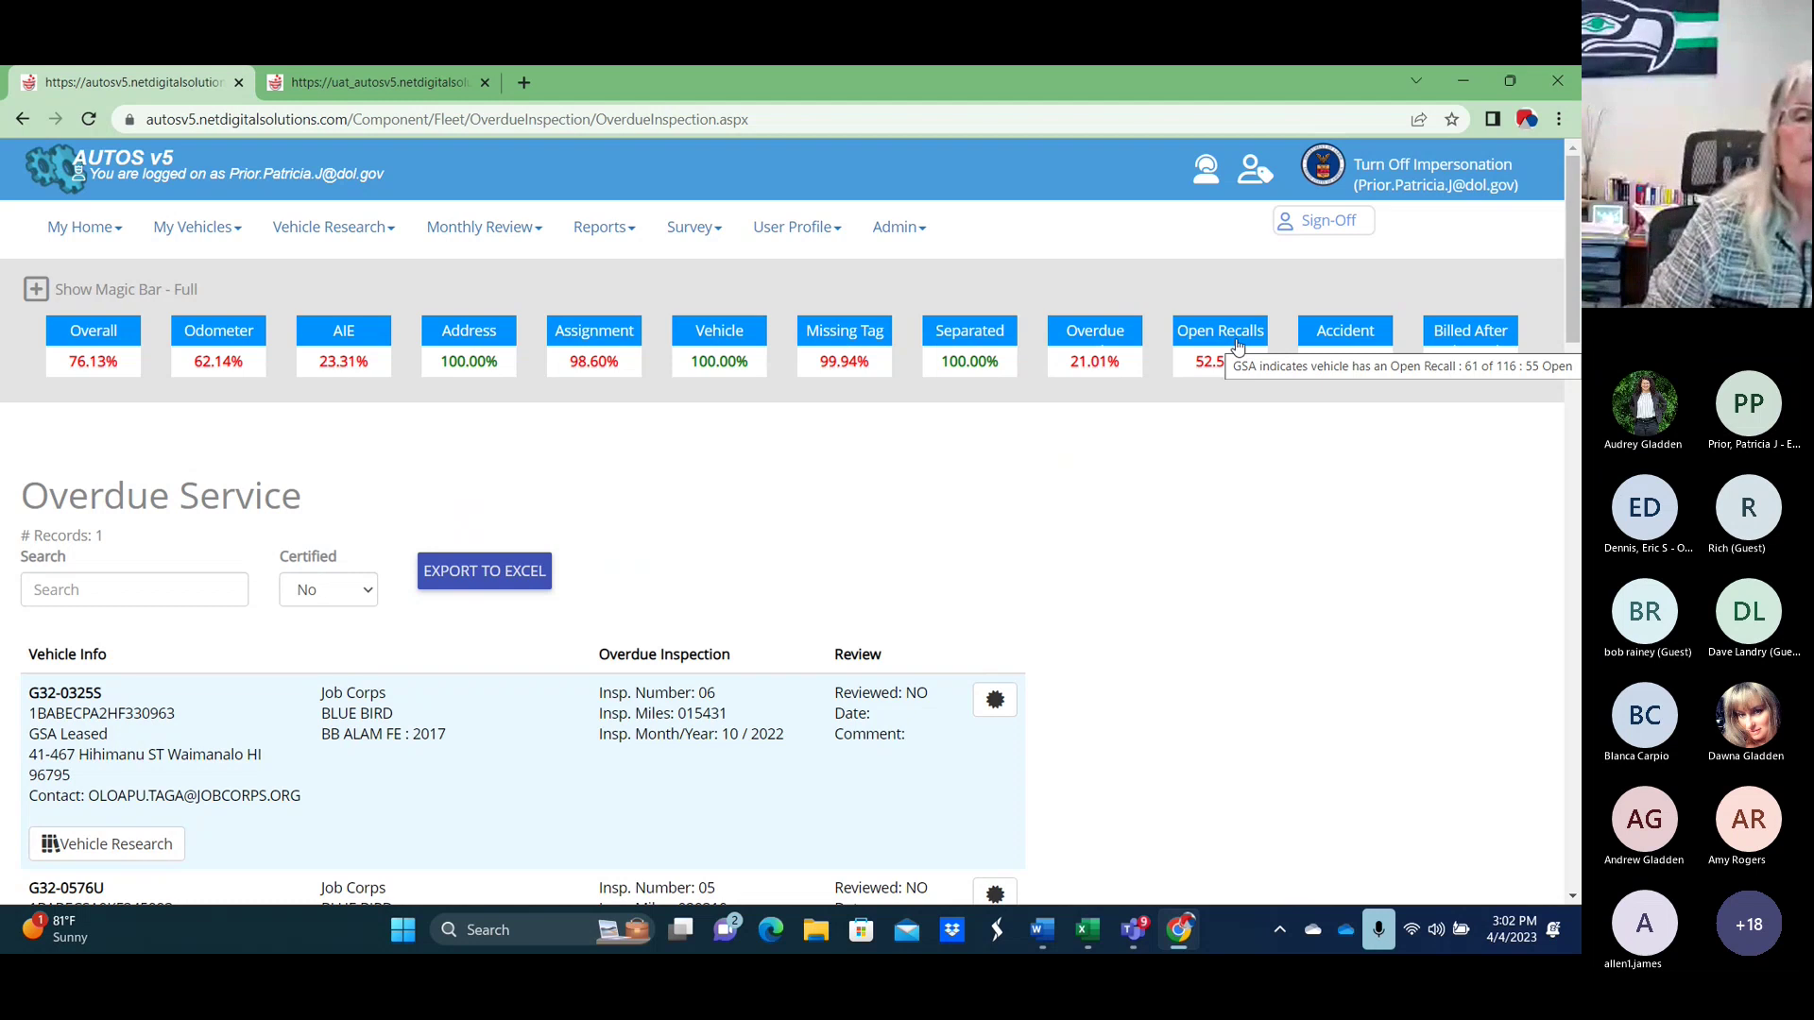
pyautogui.click(1238, 346)
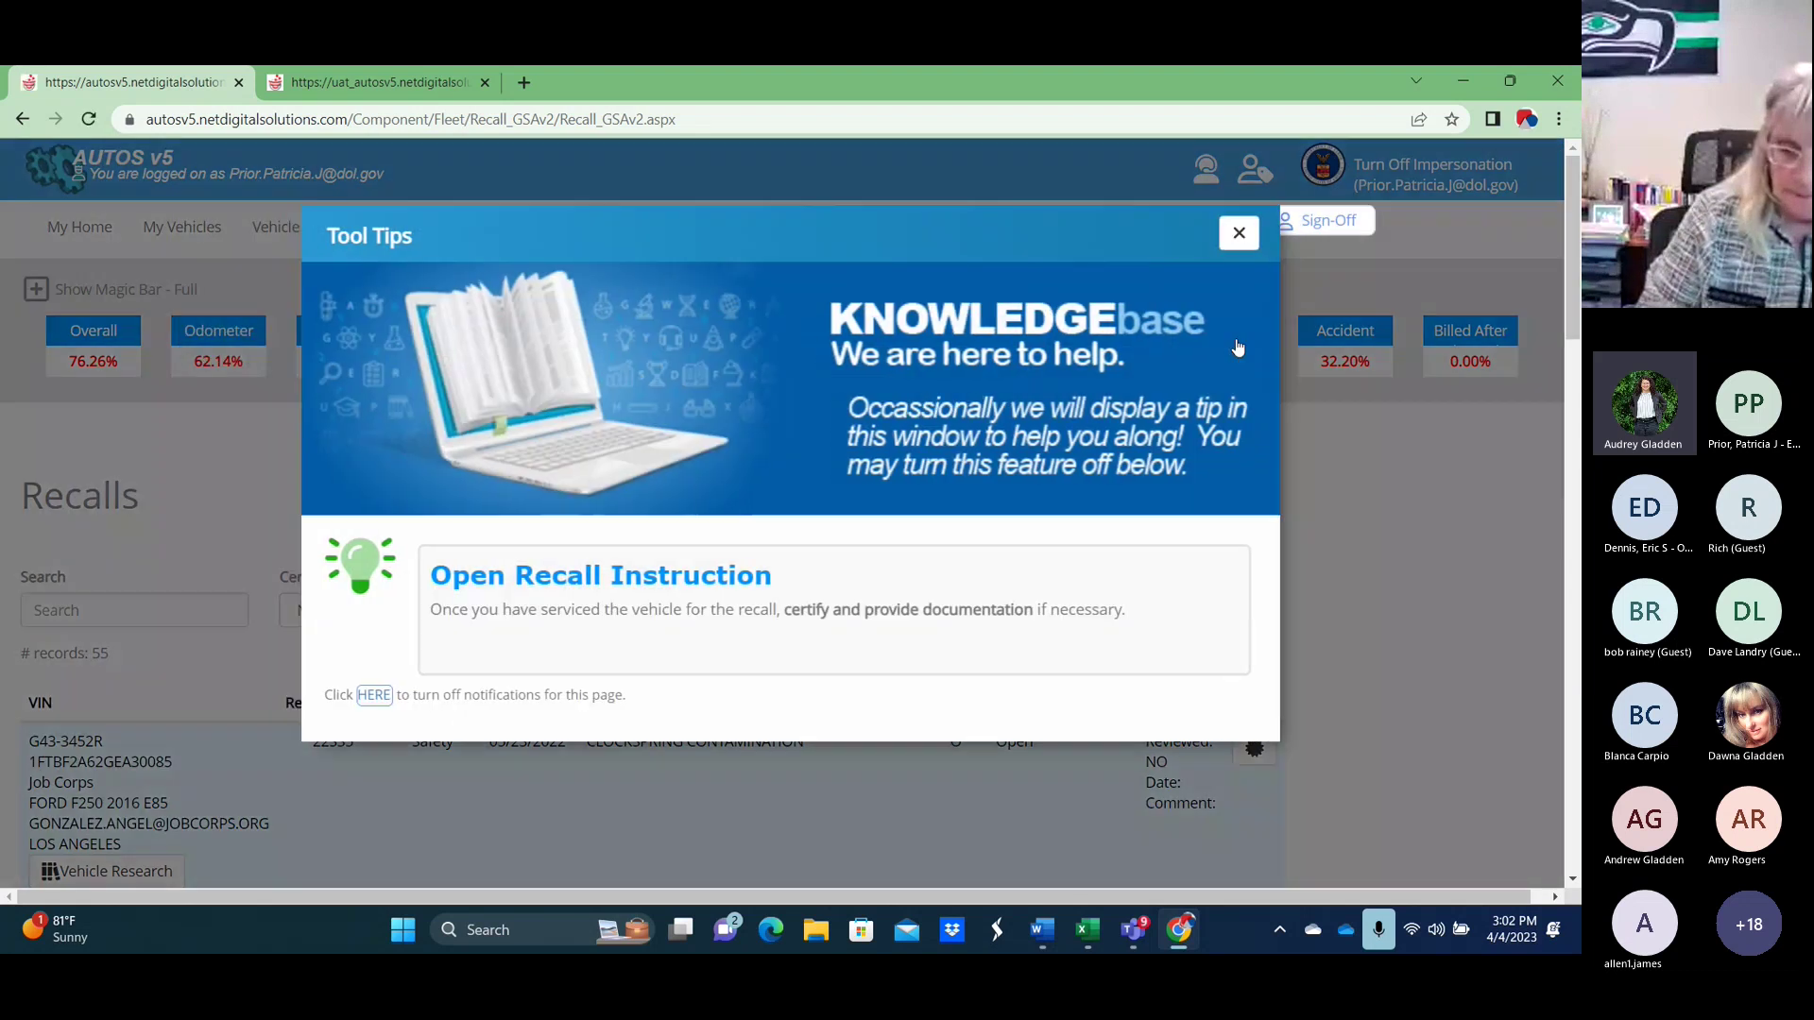
pyautogui.click(1239, 233)
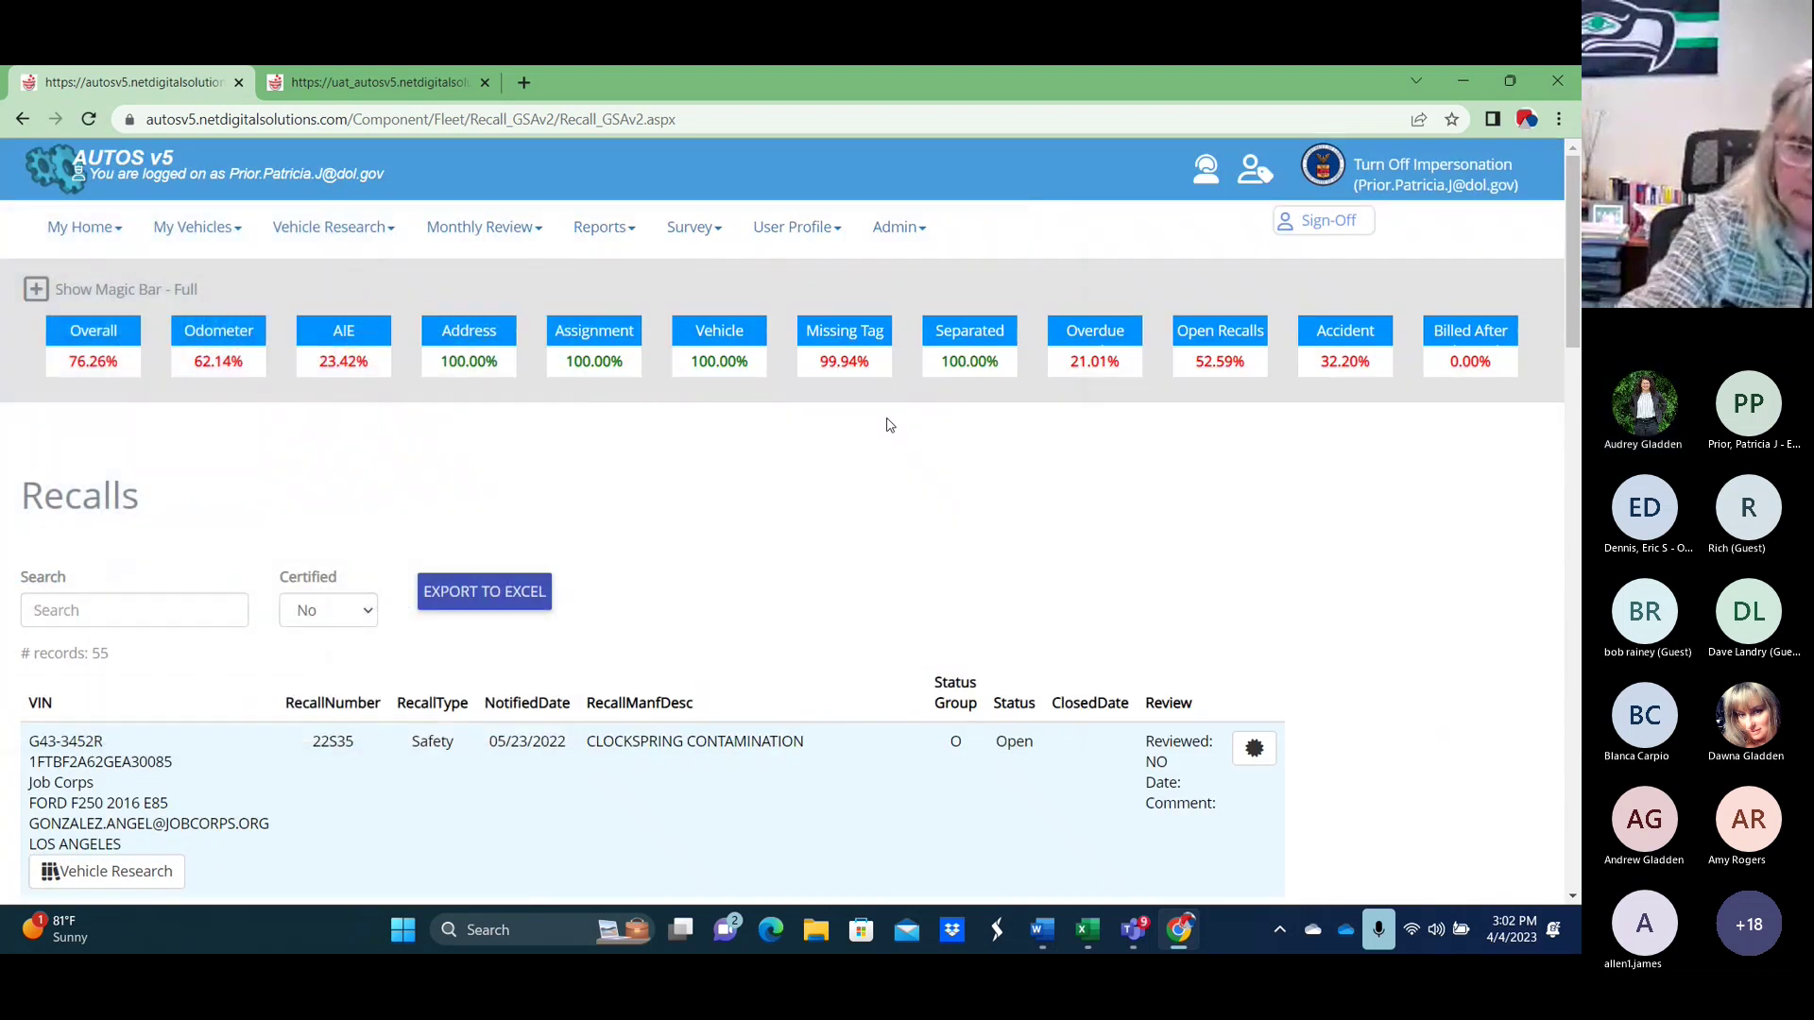
# Look over the listed open recalls, view the first recall's review form and close it without entering anything.
pyautogui.scroll(-3, 886, 425)
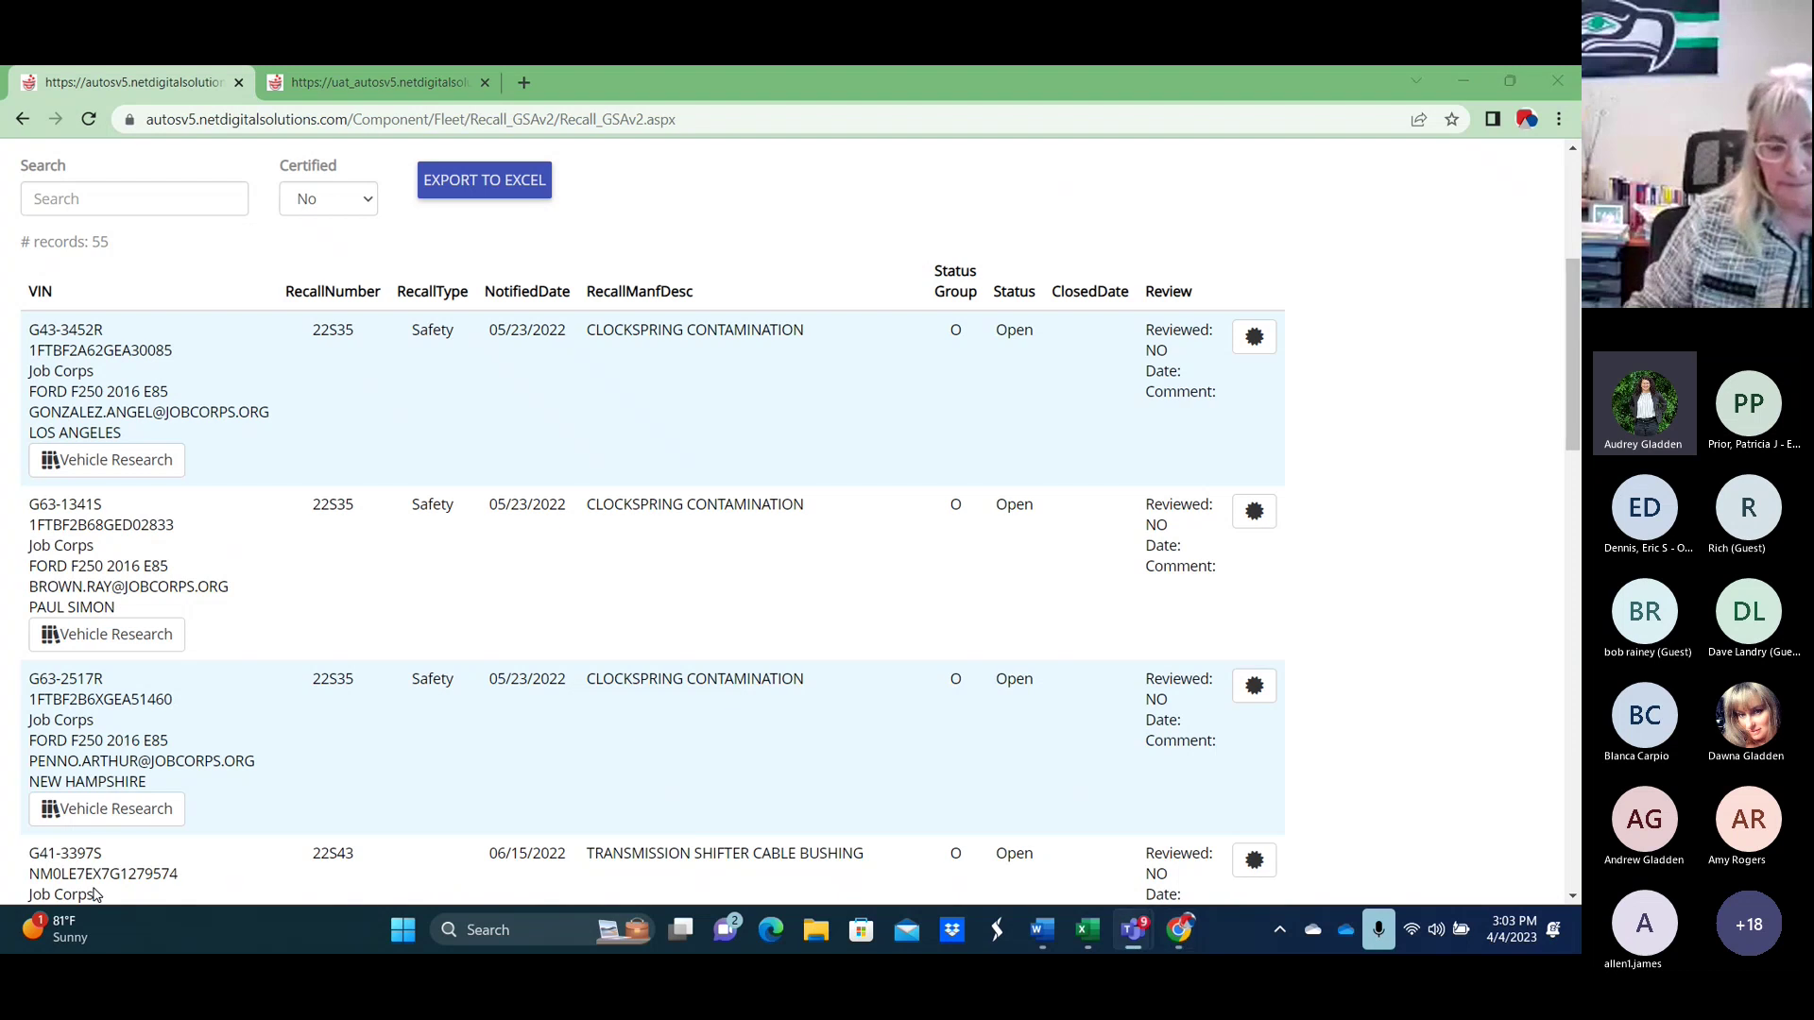
pyautogui.scroll(2, 743, 397)
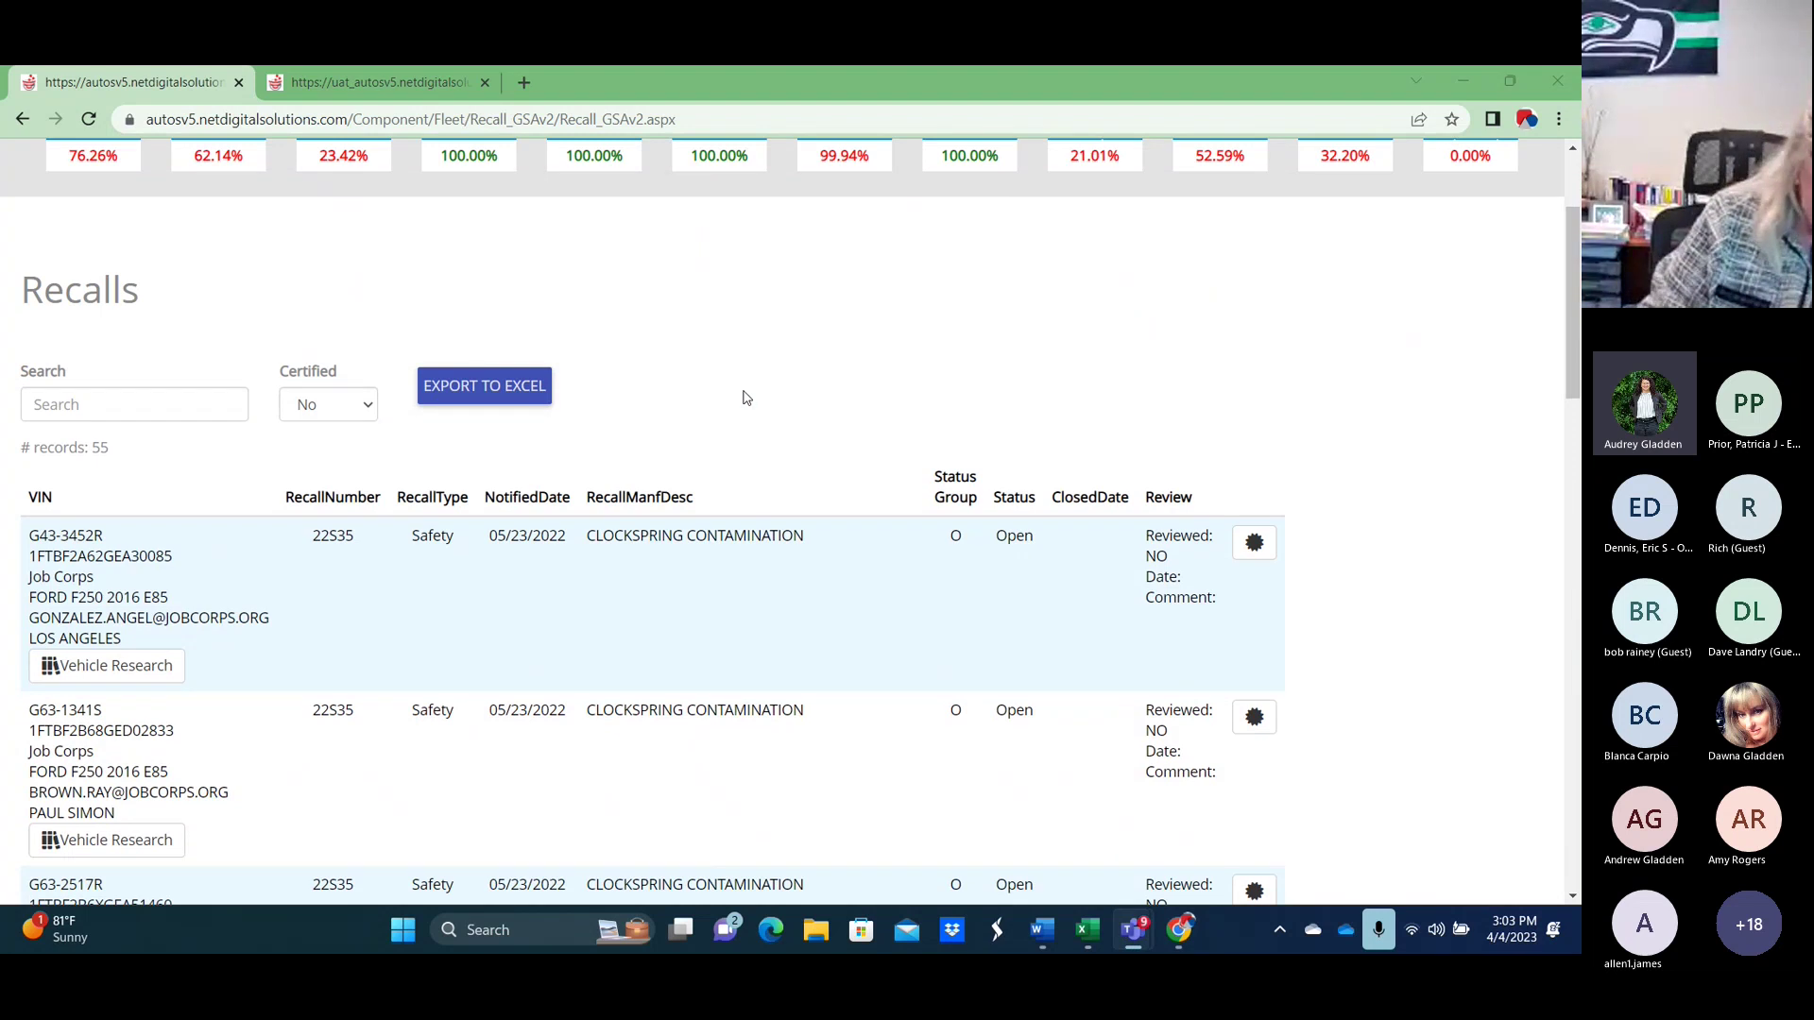
pyautogui.scroll(-1, 744, 398)
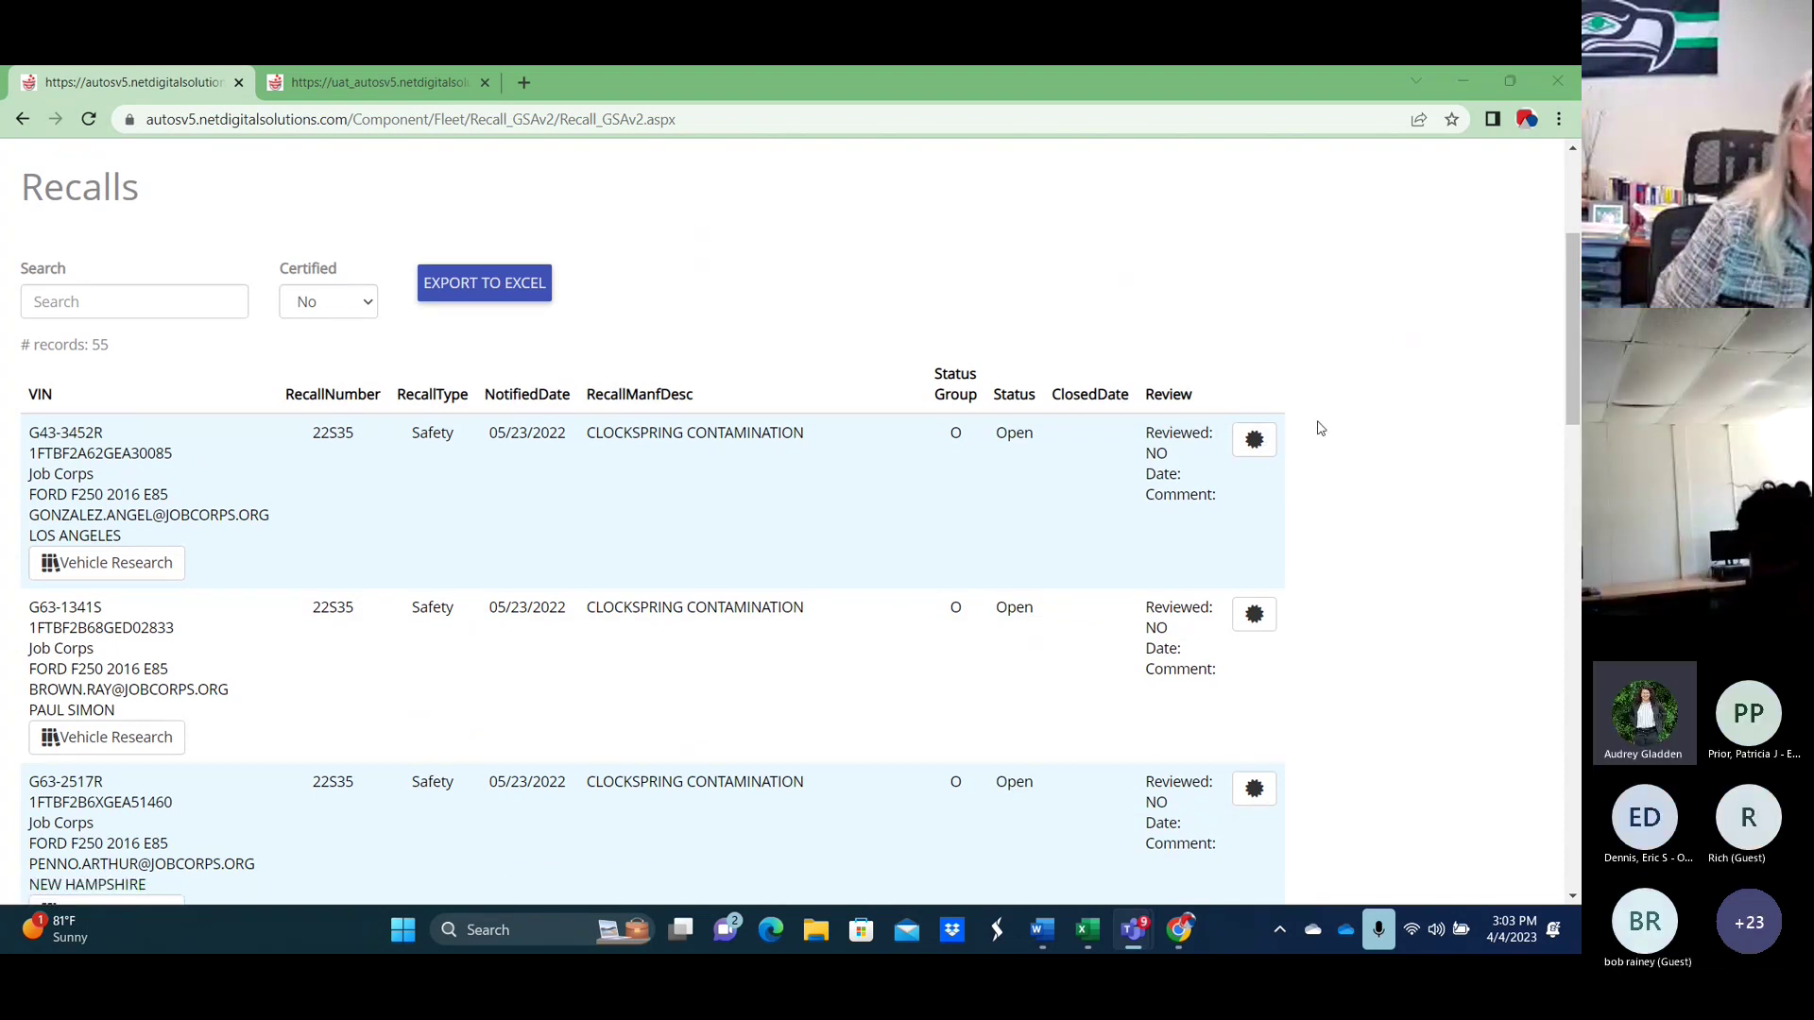
pyautogui.click(1256, 441)
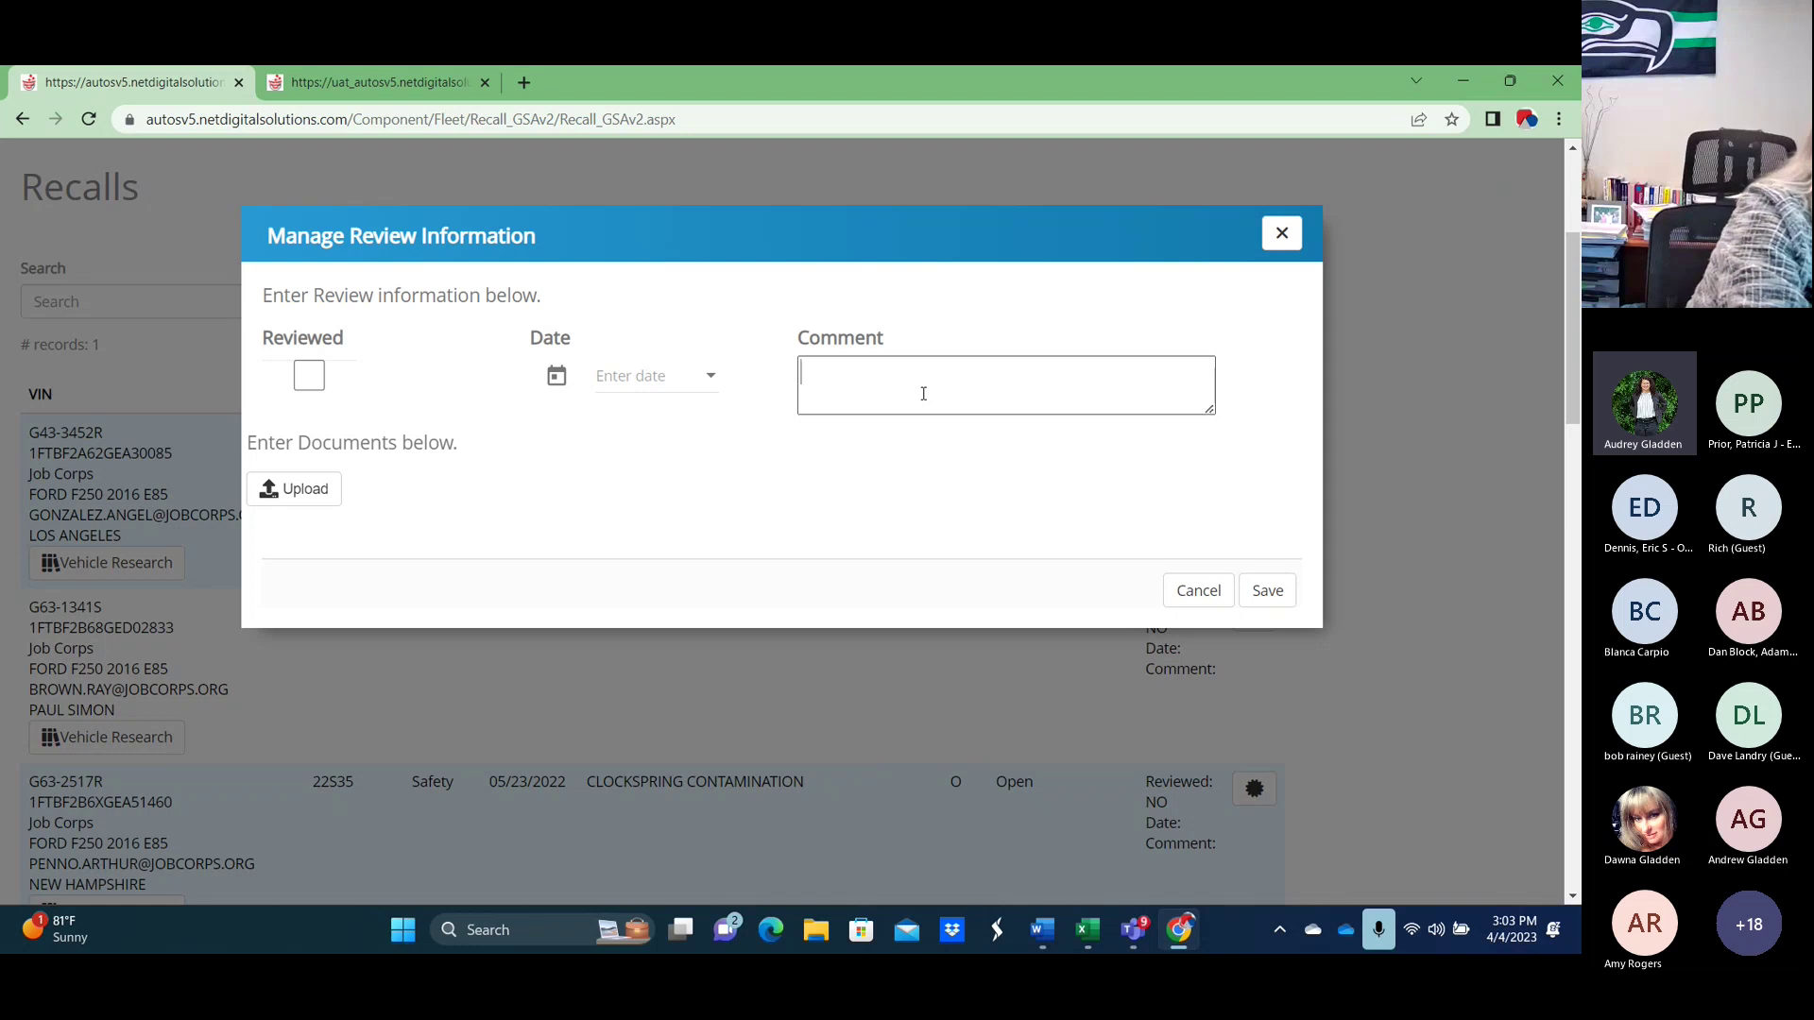
pyautogui.click(1281, 233)
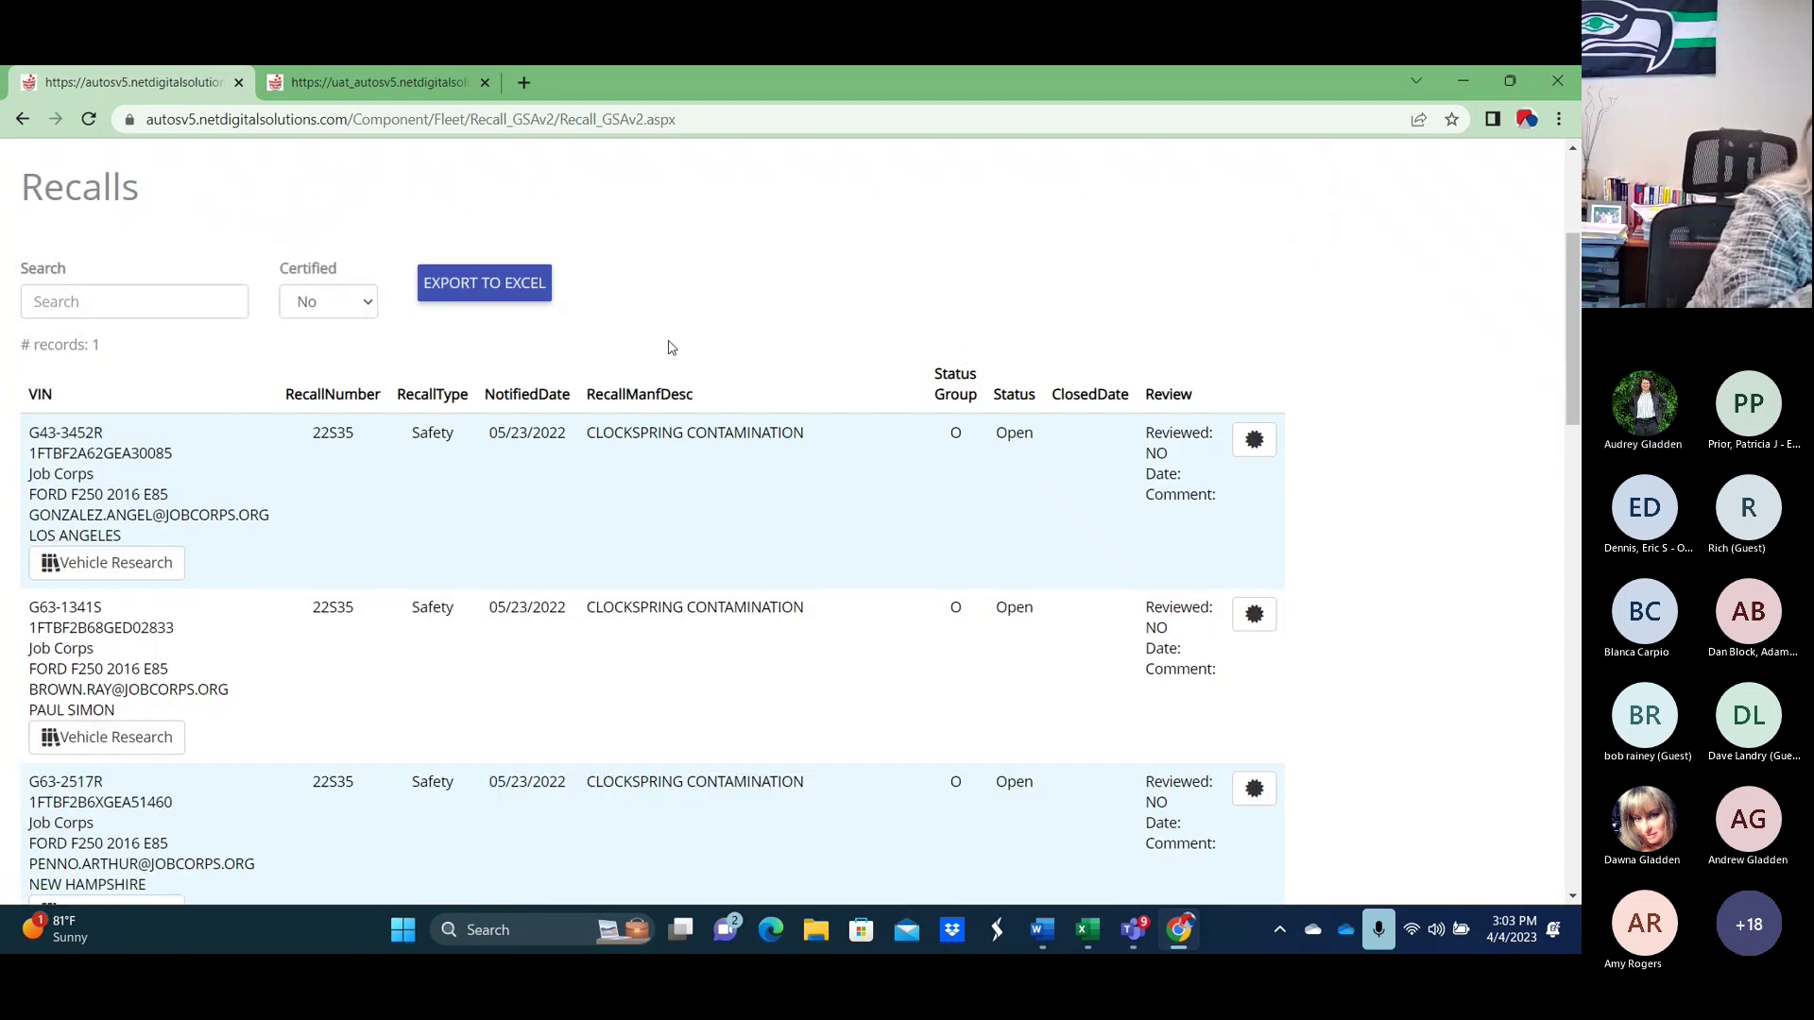
pyautogui.scroll(-2, 656, 354)
# Open the Accident page from the Magic Bar and dismiss its tool tip.
pyautogui.scroll(5, 656, 357)
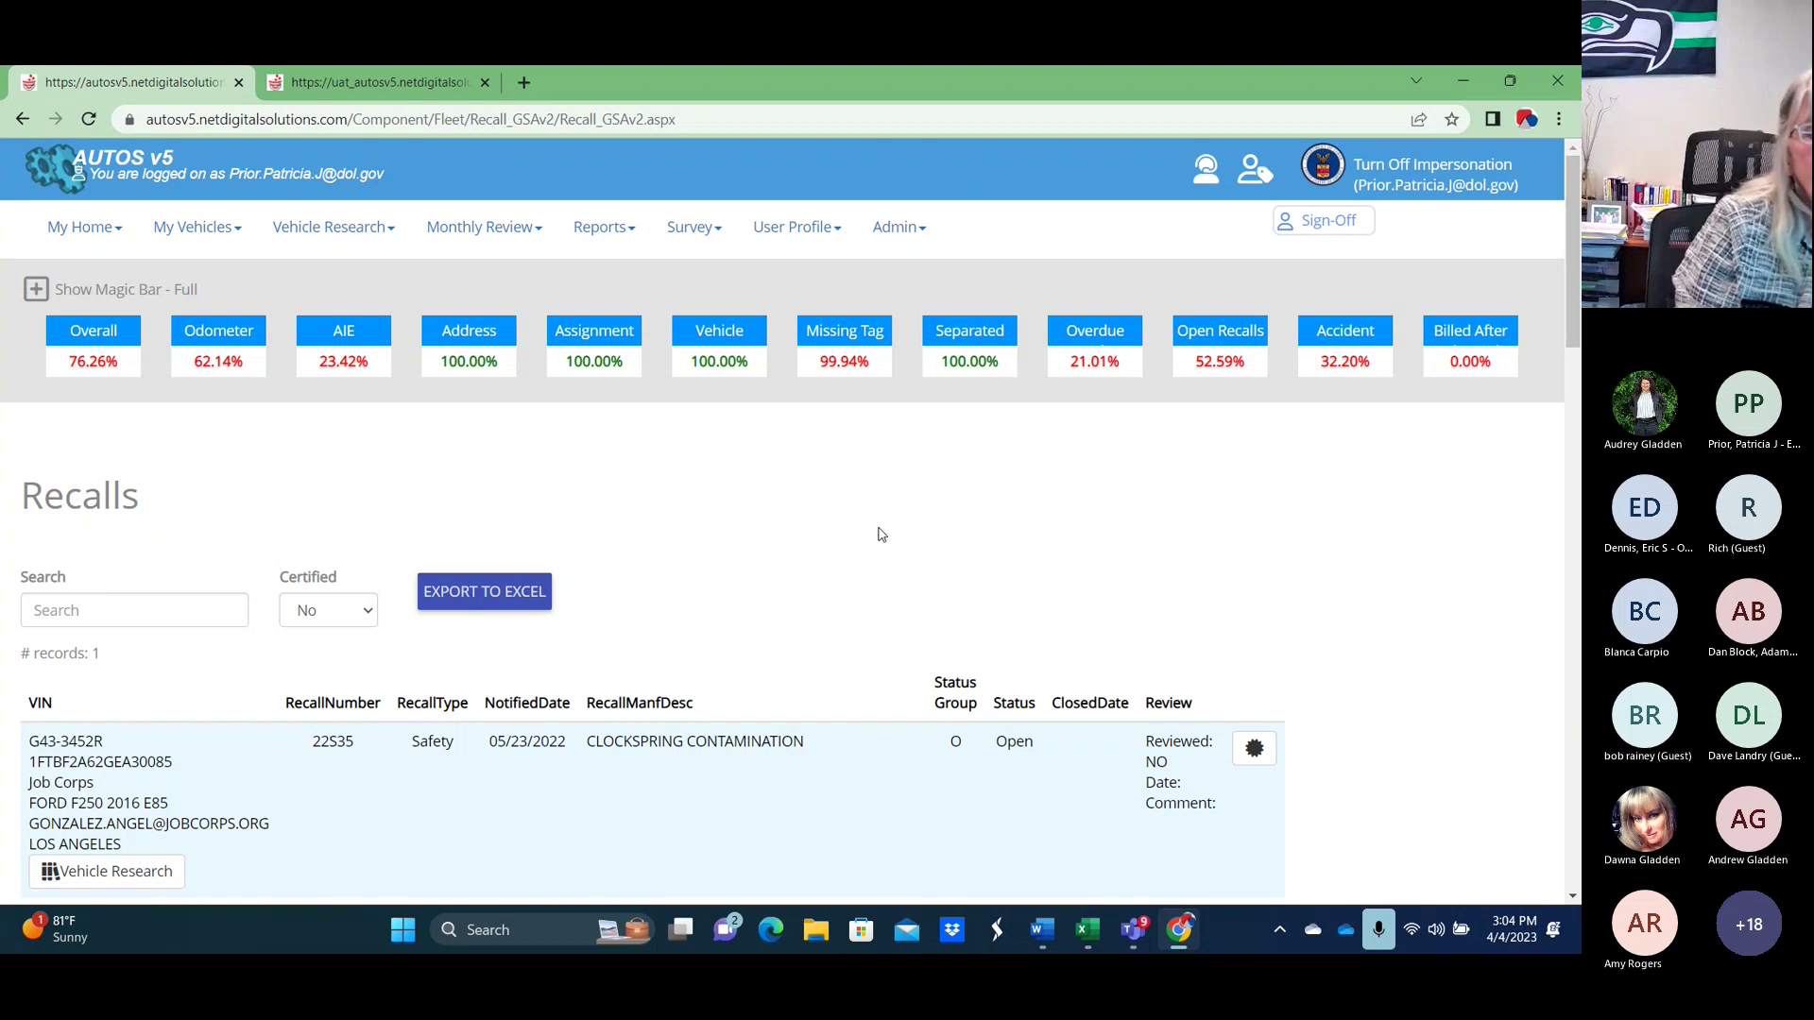
pyautogui.click(1373, 332)
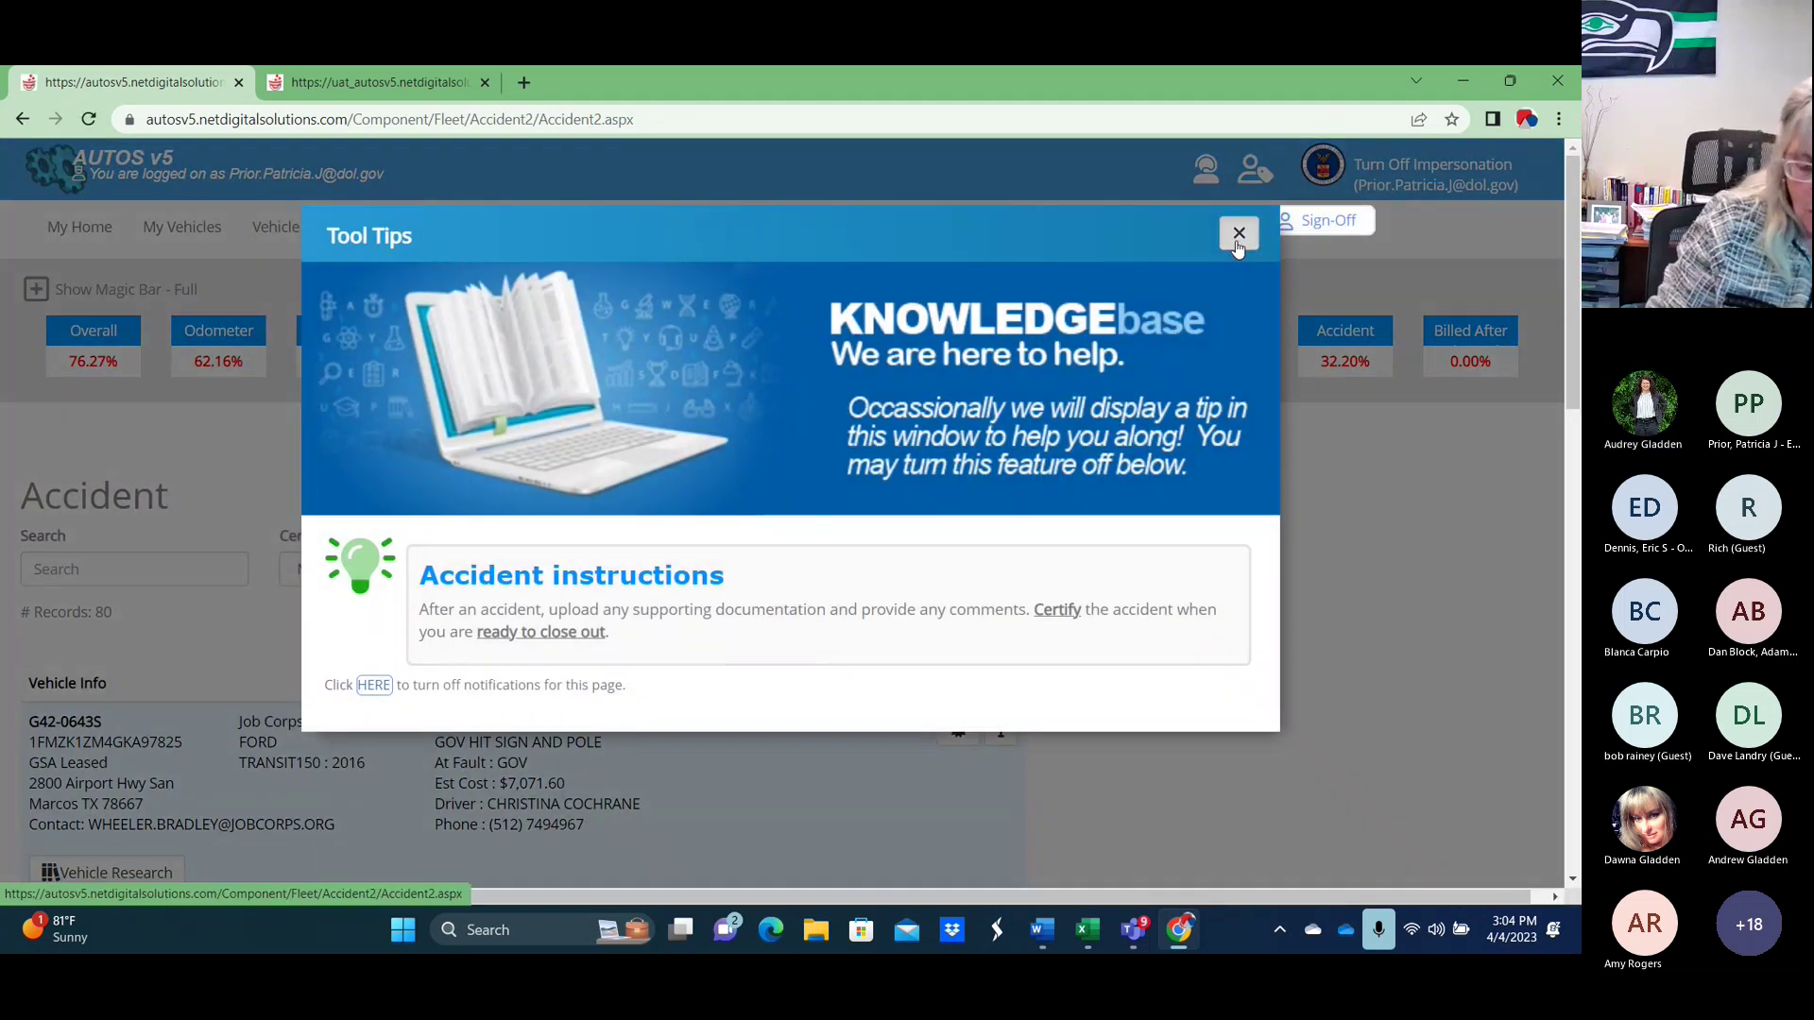
pyautogui.click(1228, 232)
# Look over the listed accidents and their details, view the first accident's review form and close it without saving.
pyautogui.scroll(-1, 964, 440)
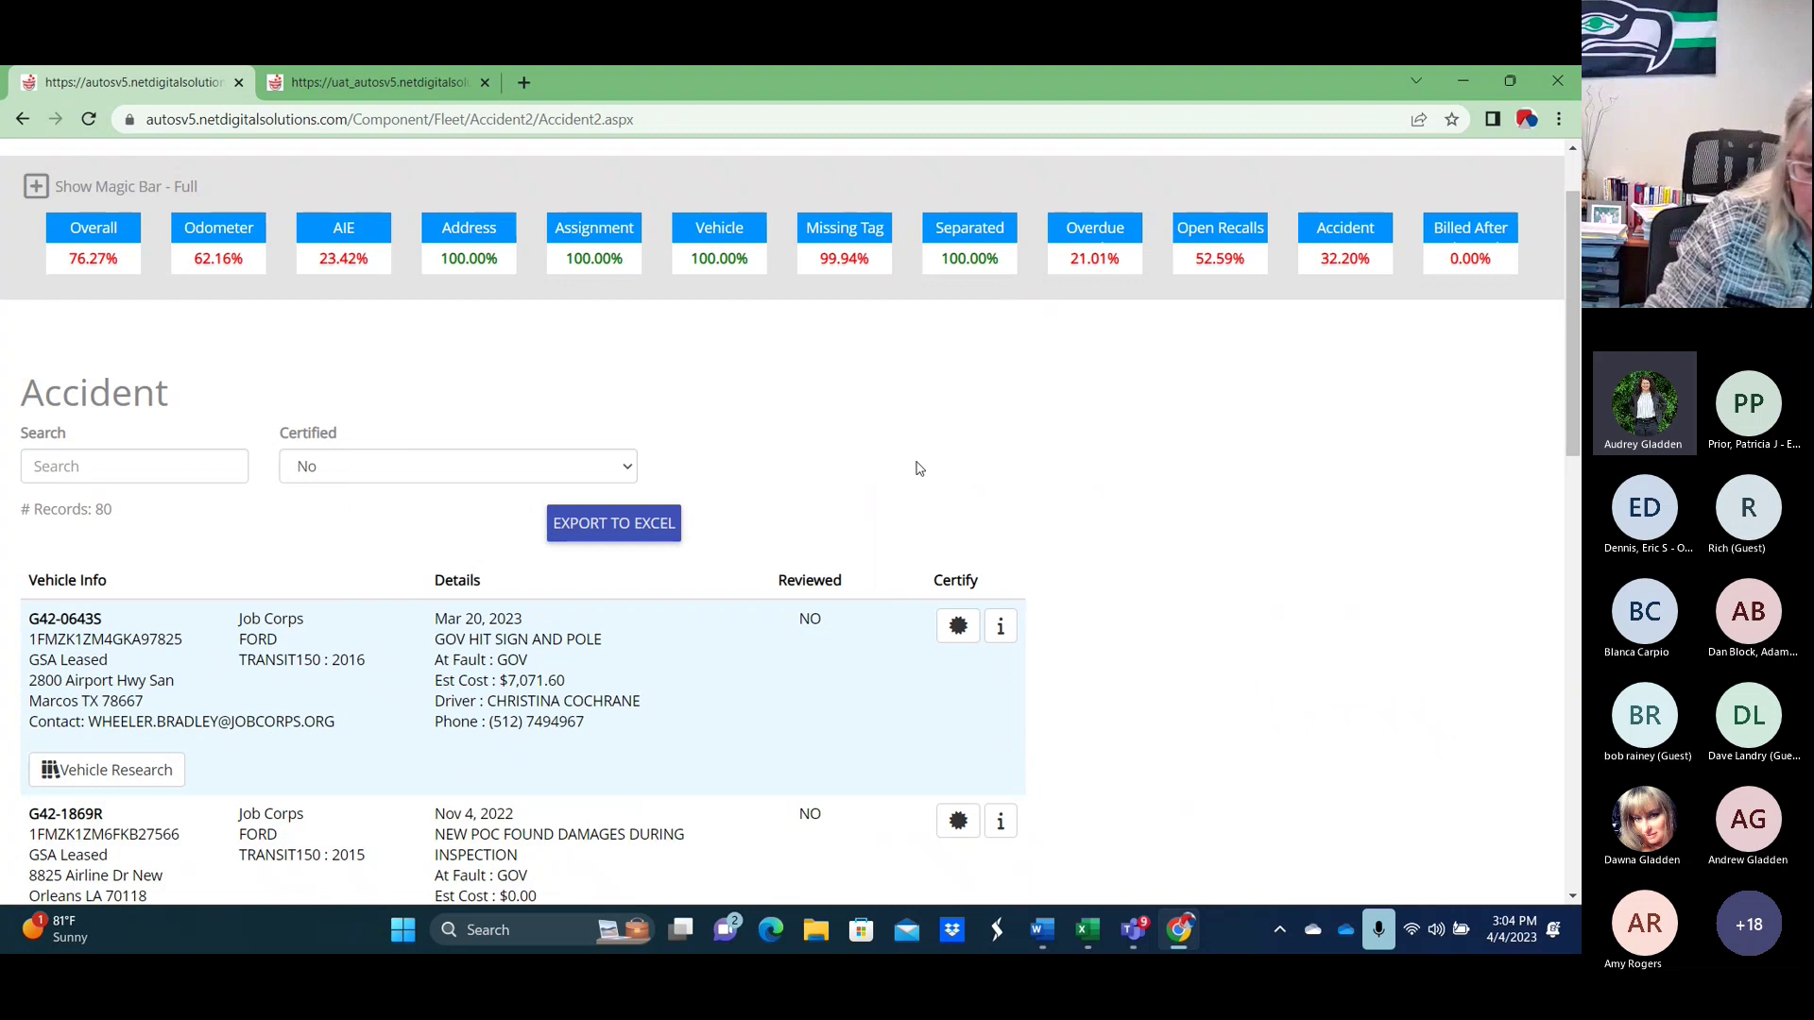
pyautogui.scroll(-1, 306, 383)
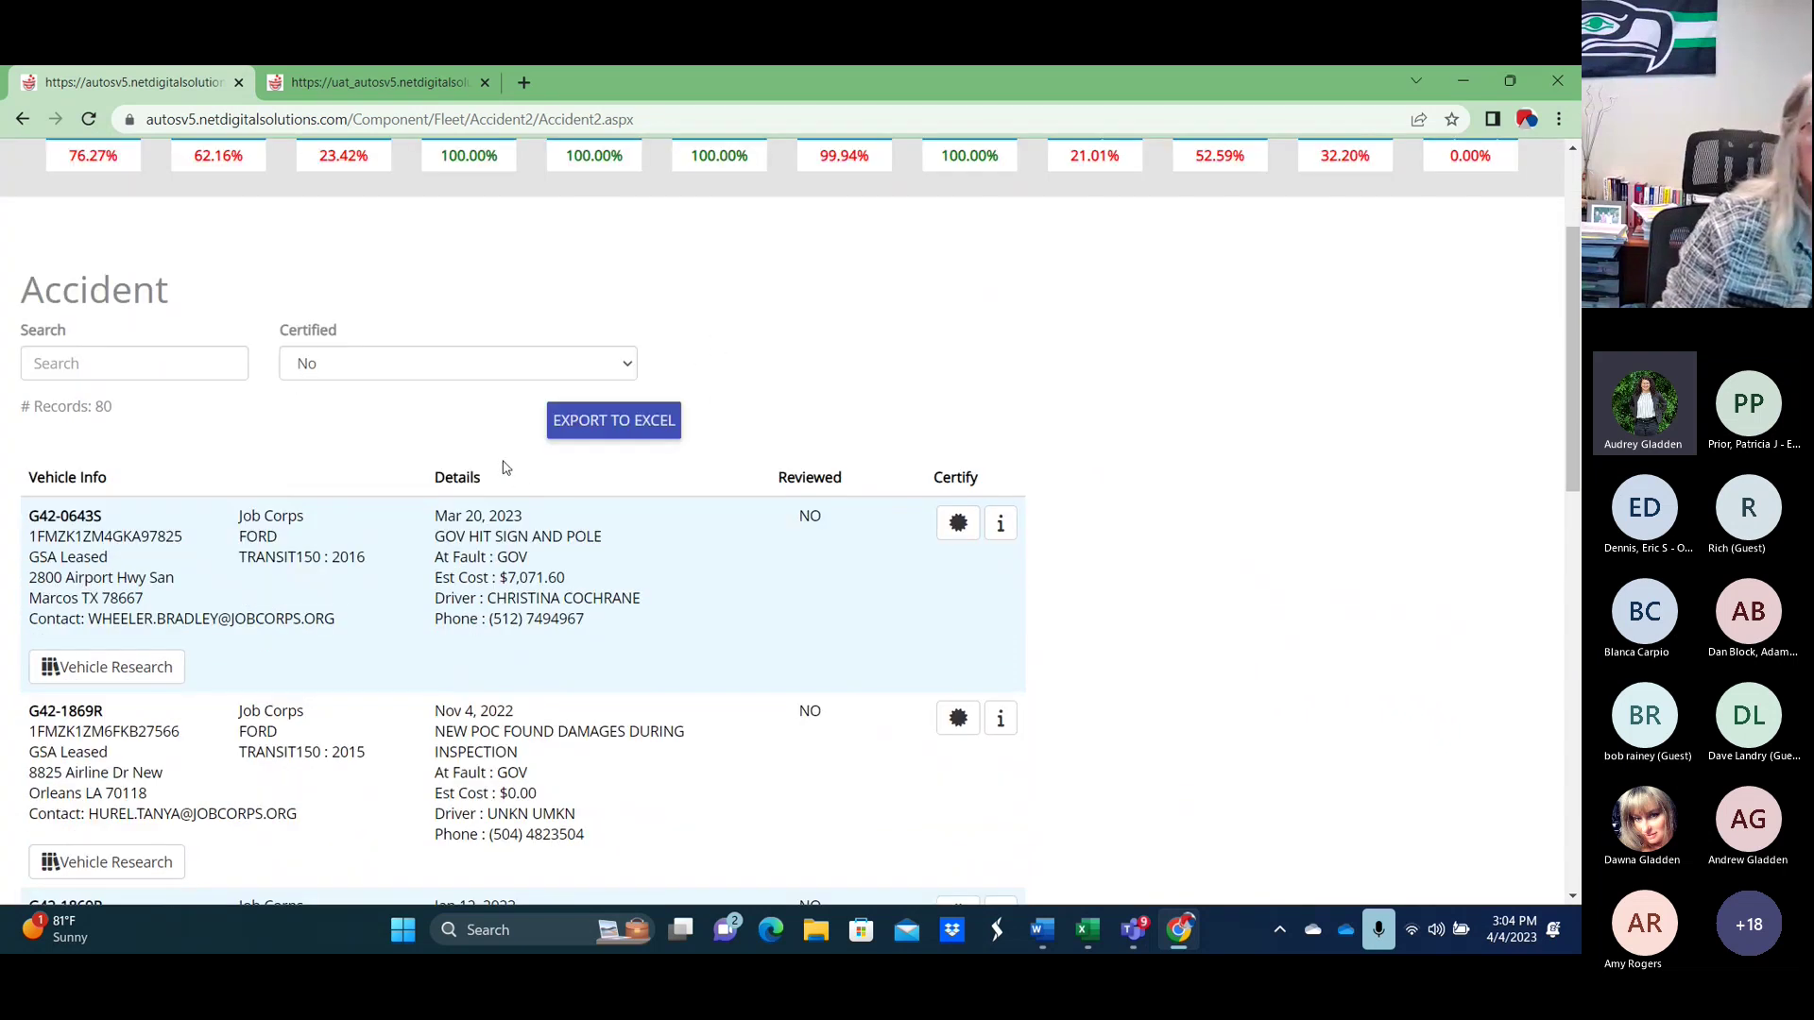
pyautogui.scroll(1, 504, 468)
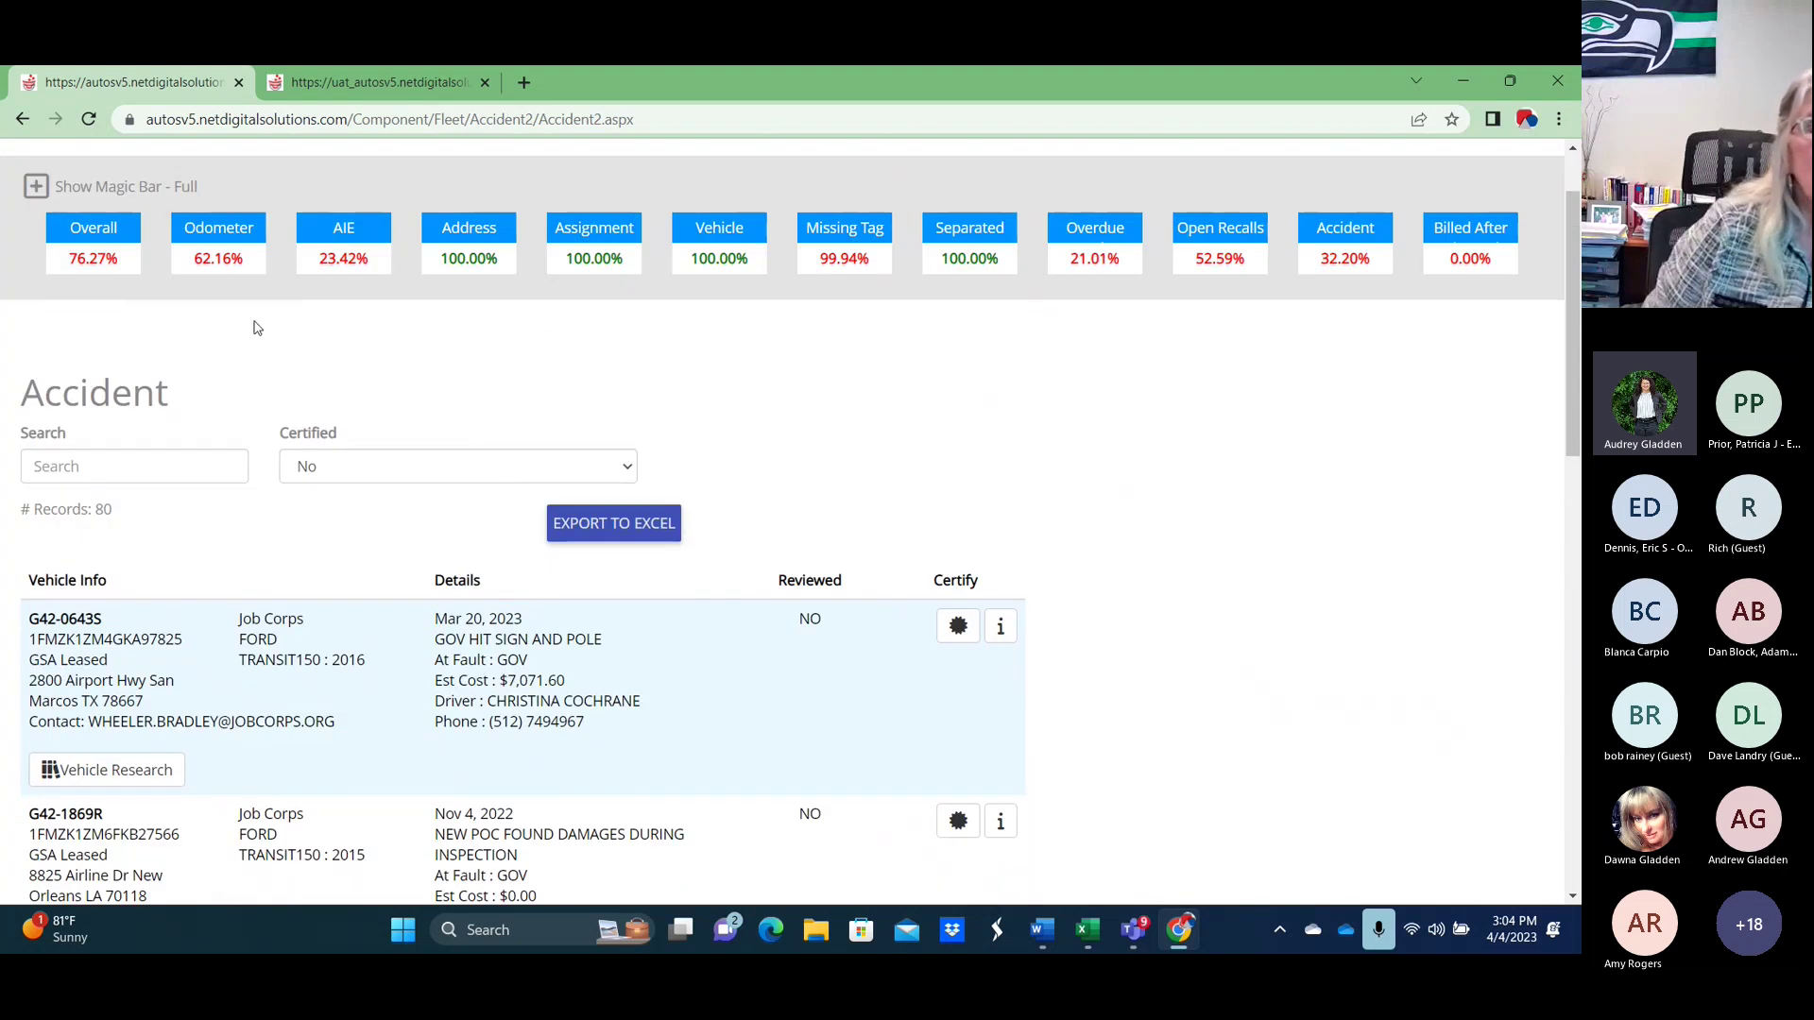
pyautogui.scroll(-1, 253, 322)
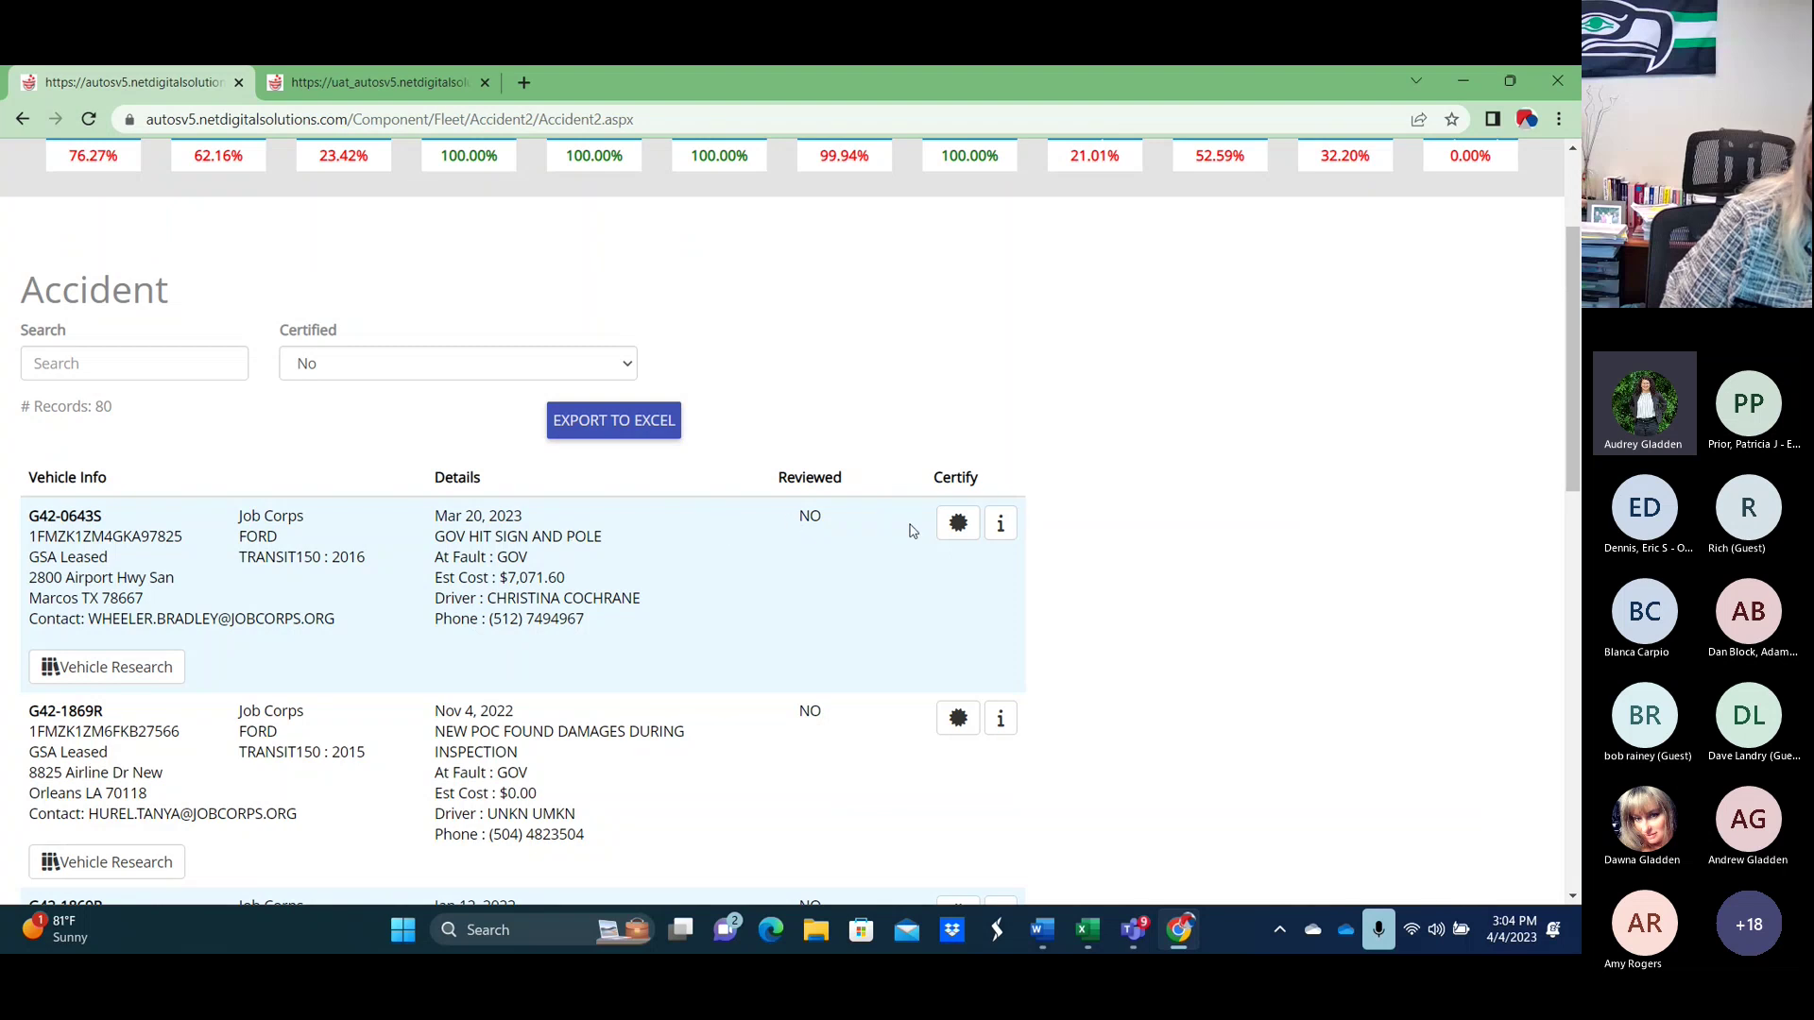
pyautogui.click(960, 523)
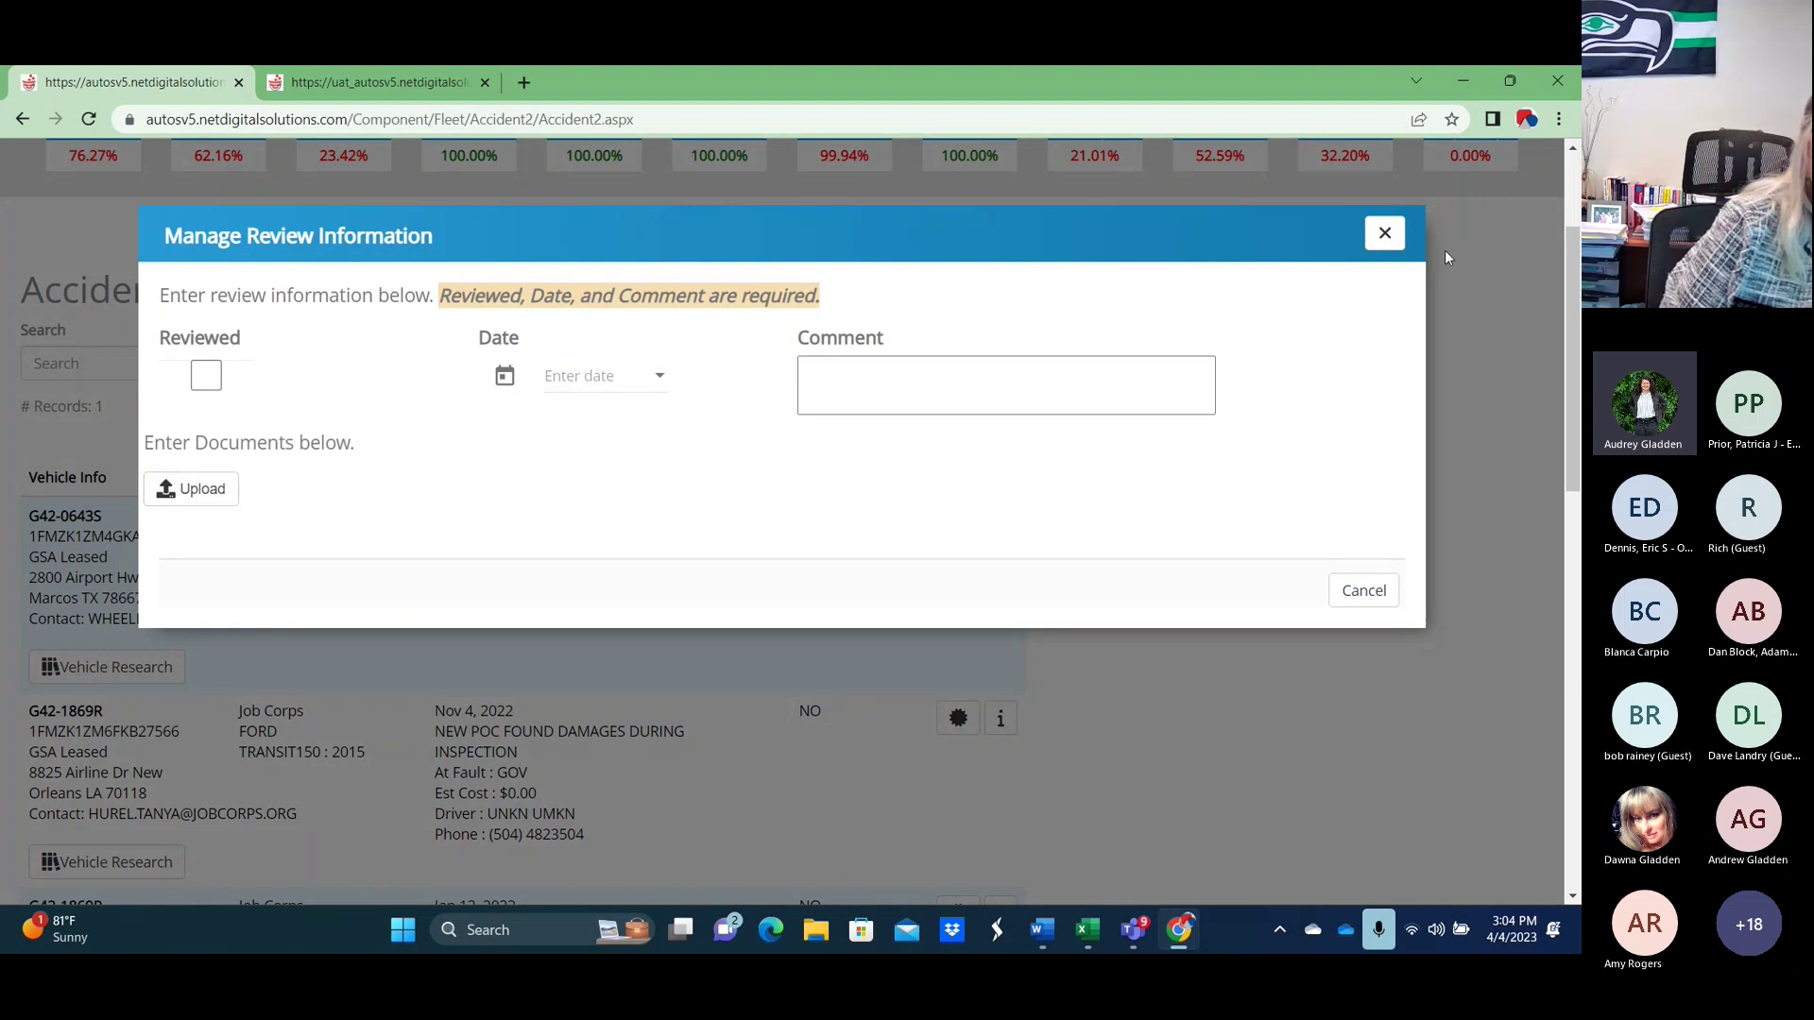
pyautogui.click(1386, 234)
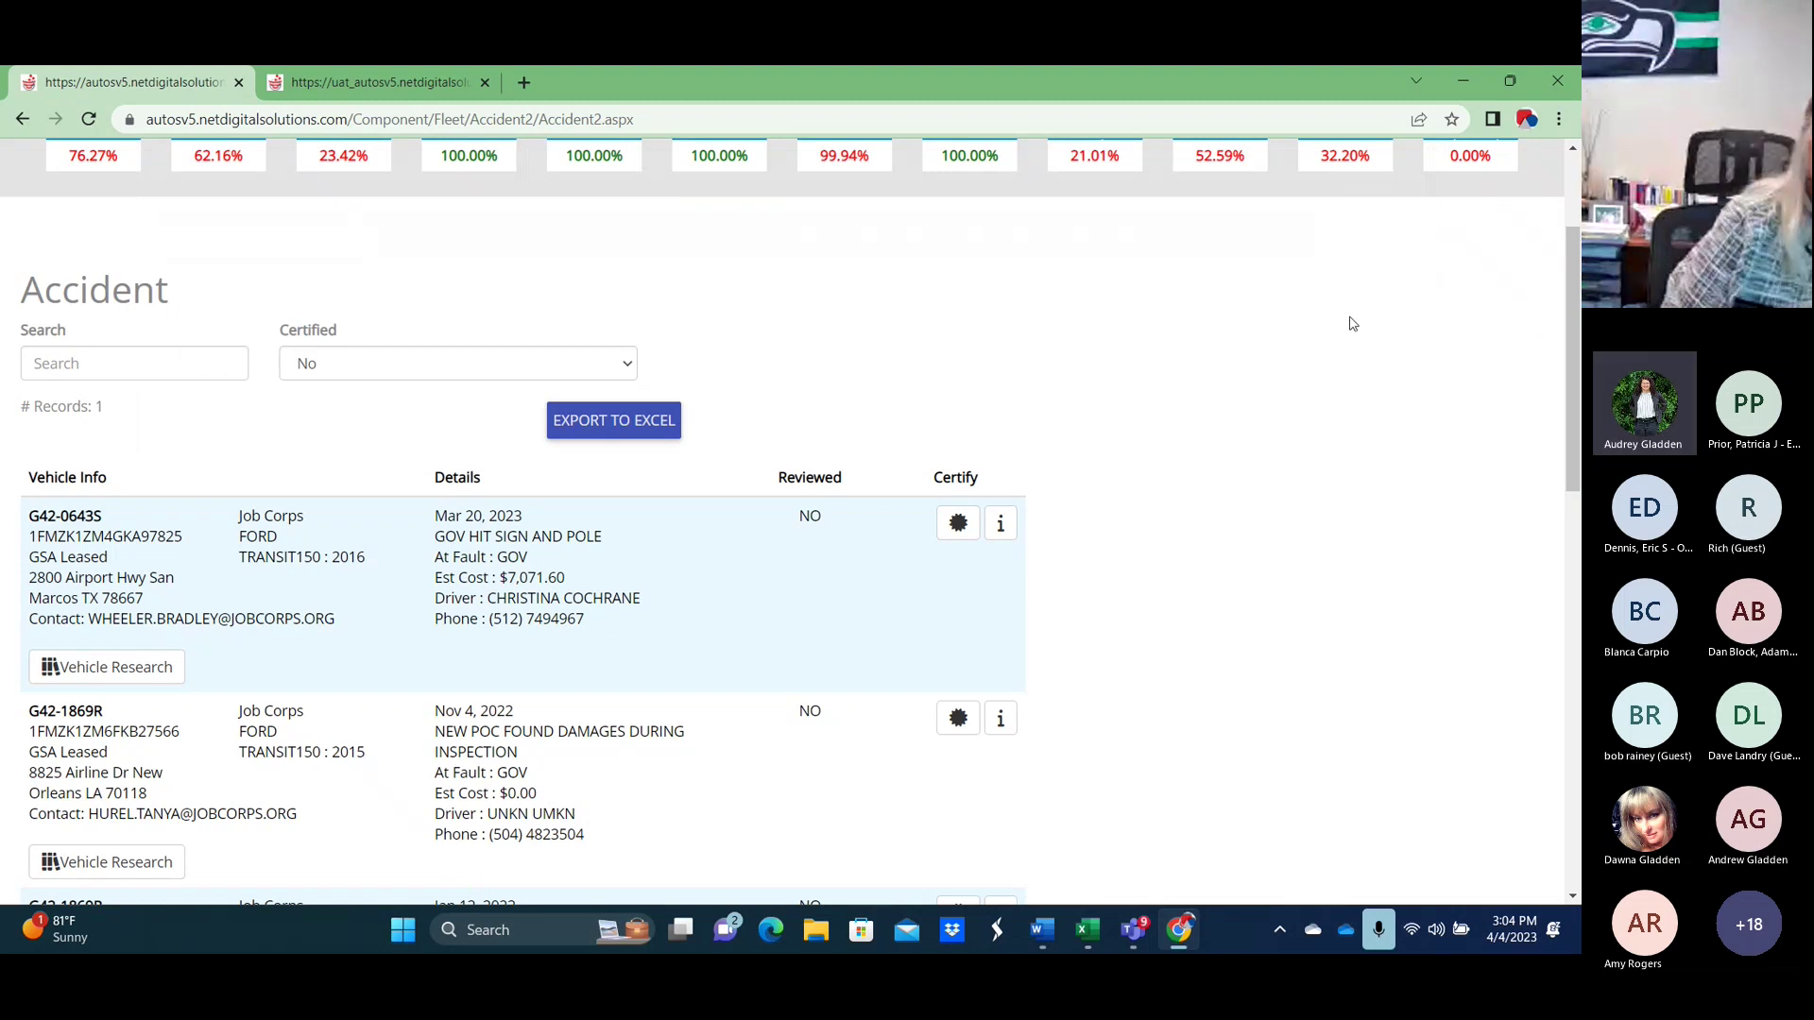
# Open the Billed After page from the Magic Bar, and switch to the Word user guide to find its Billed After Disposal section.
pyautogui.scroll(1, 1352, 324)
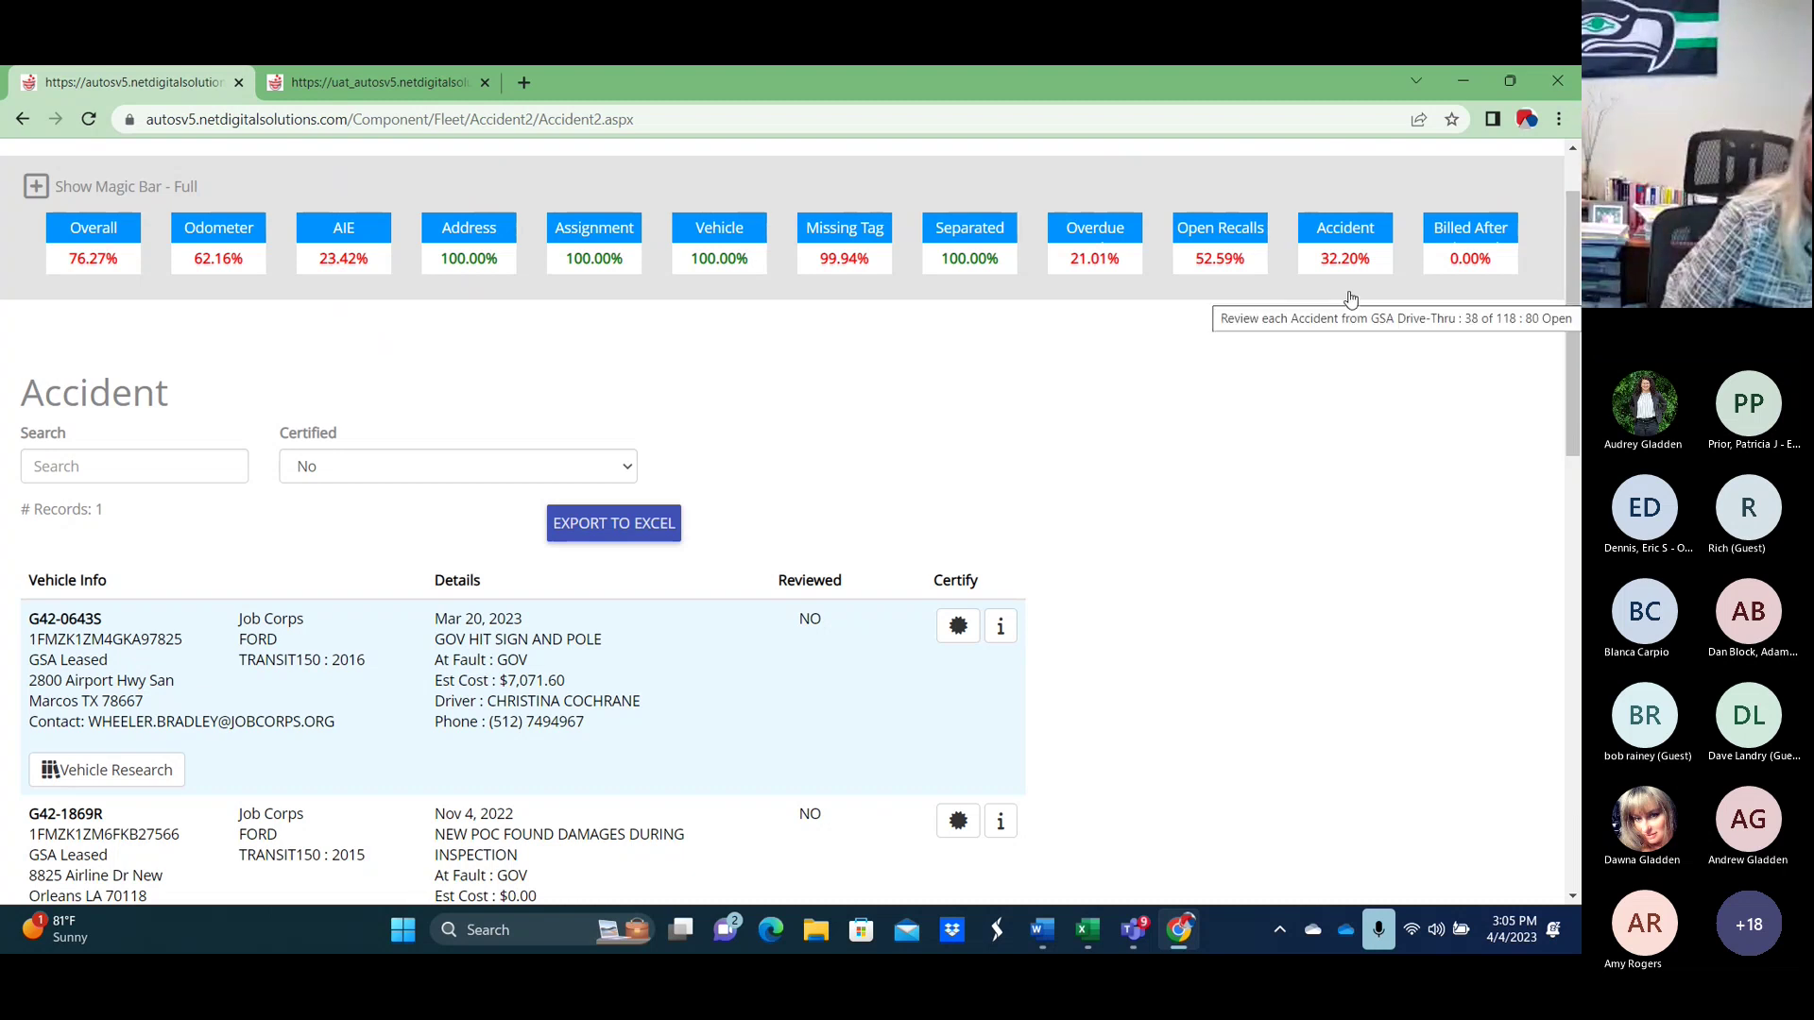
pyautogui.click(1474, 228)
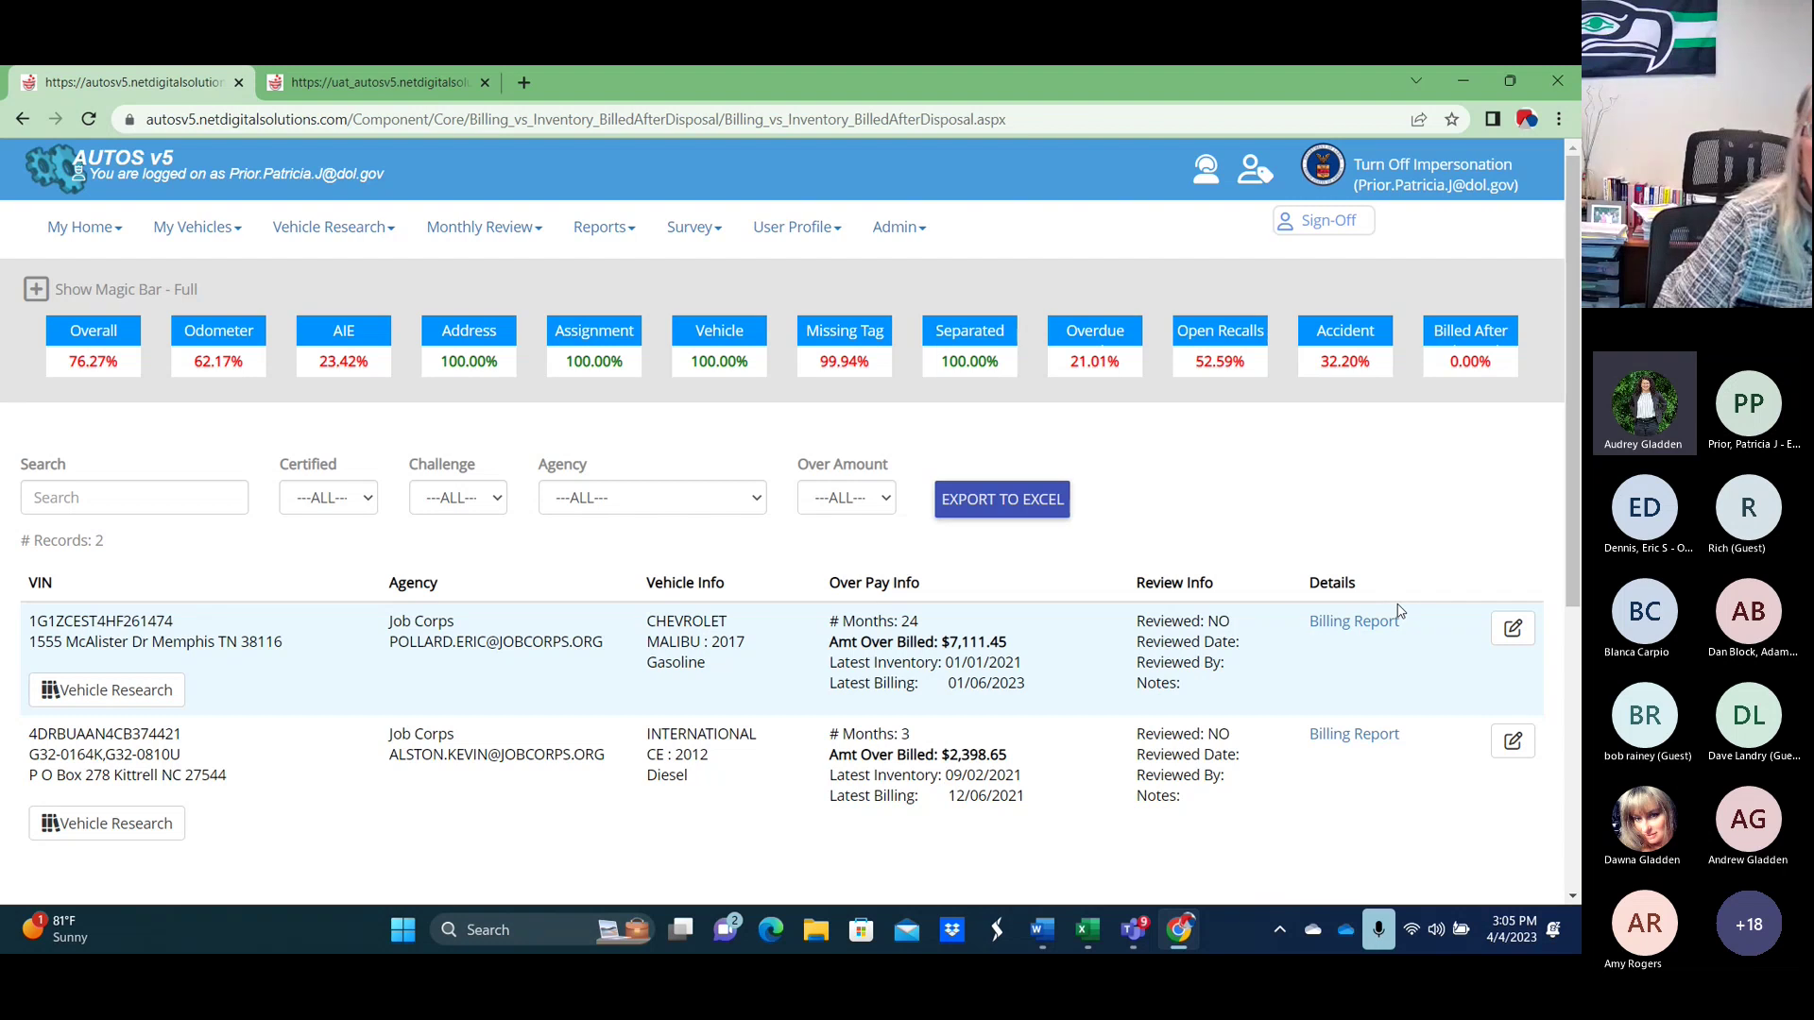
pyautogui.moveTo(1042, 931)
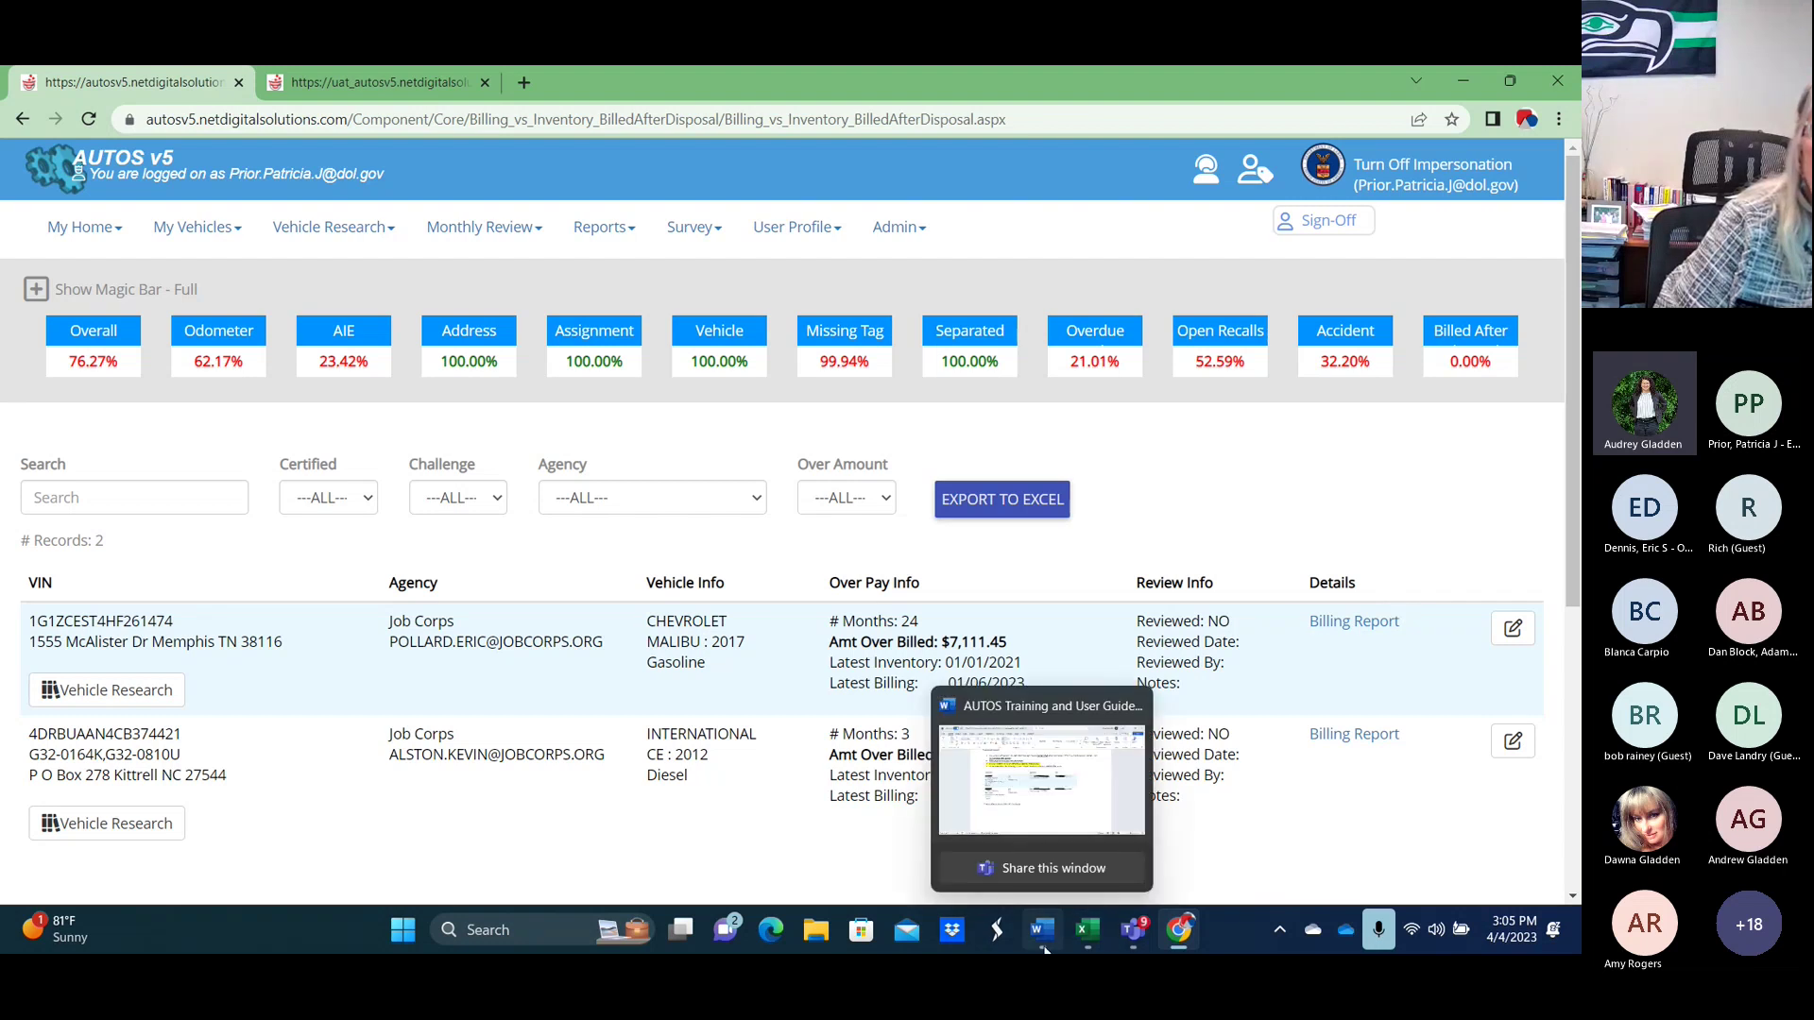
pyautogui.click(1095, 810)
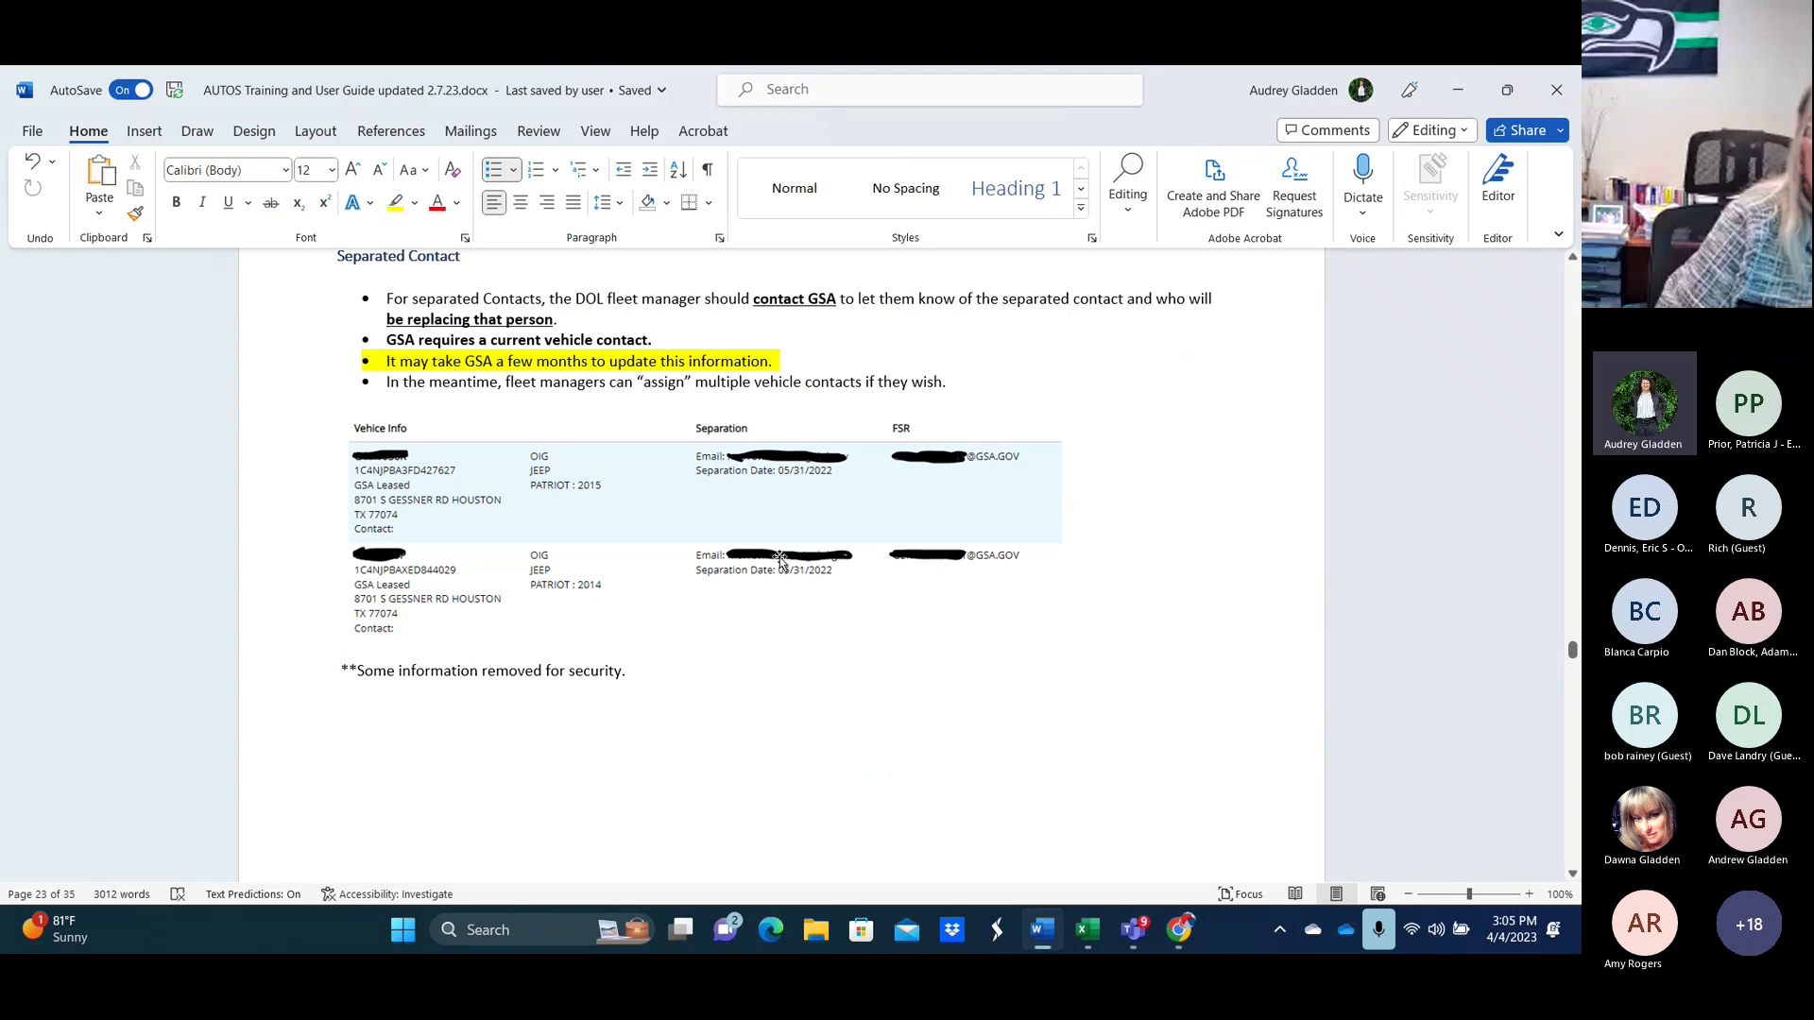
pyautogui.scroll(-10, 775, 566)
pyautogui.scroll(-20, 773, 567)
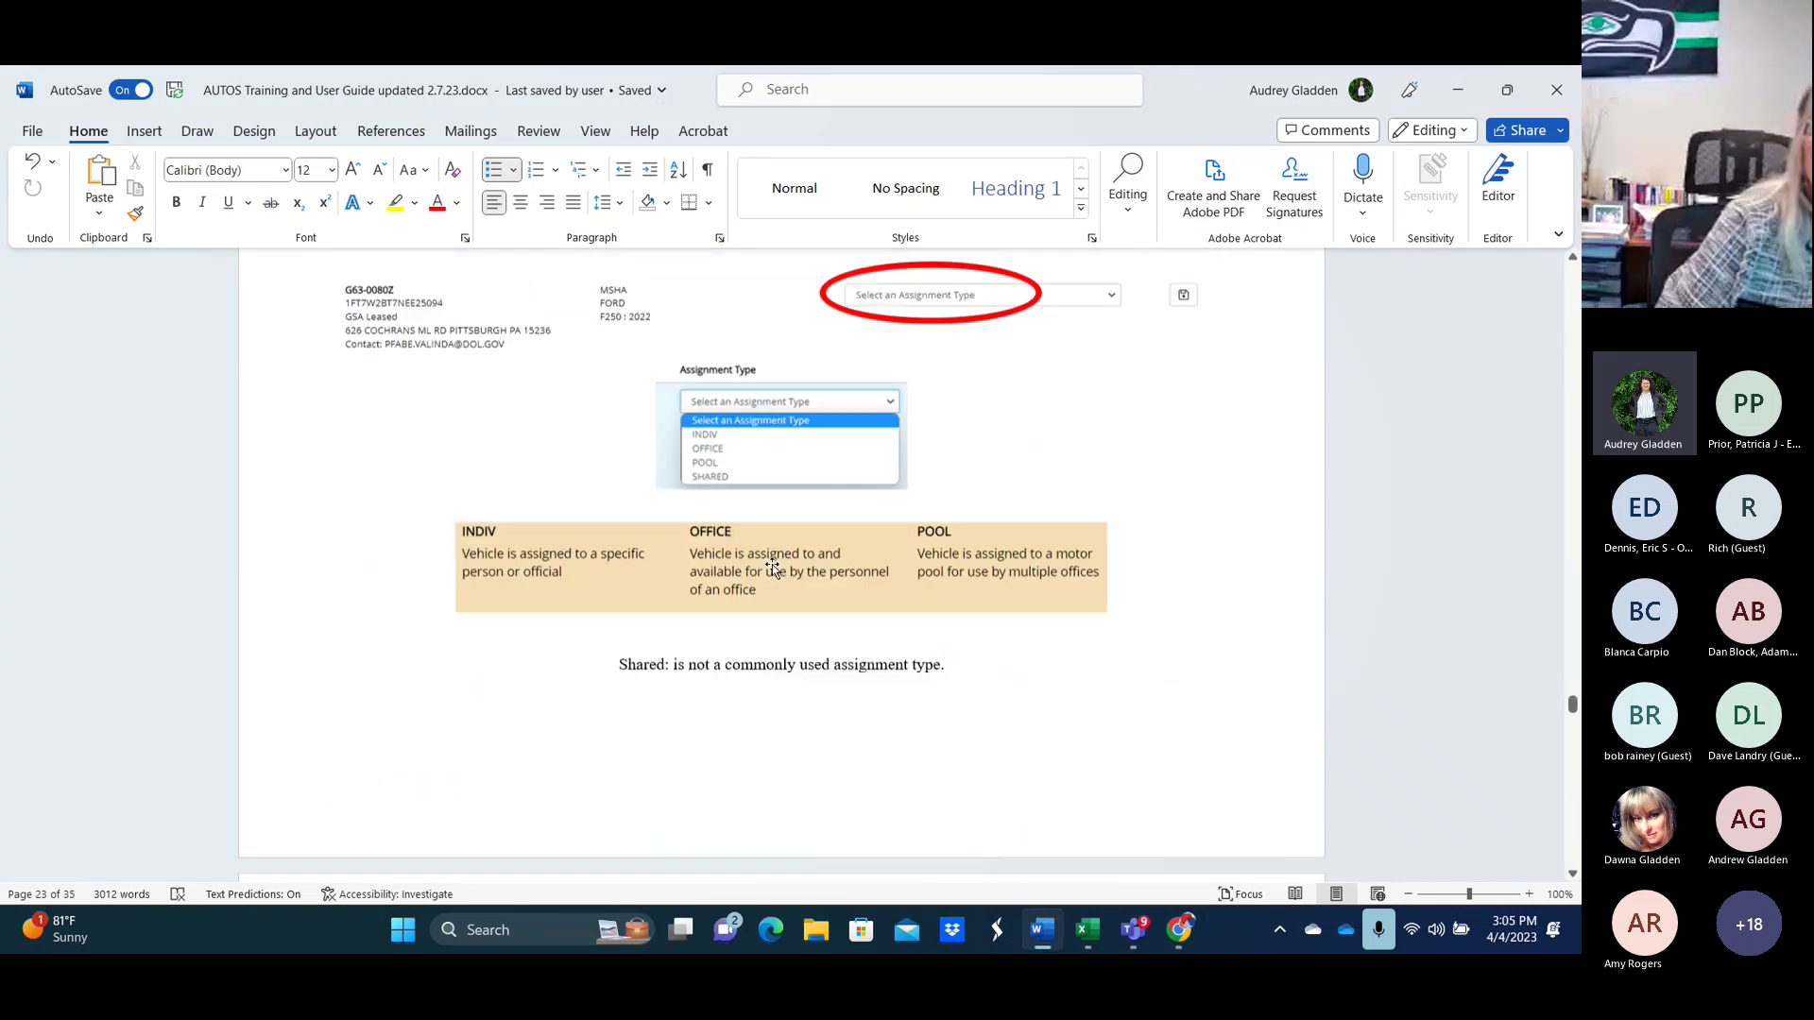
pyautogui.scroll(-20, 773, 567)
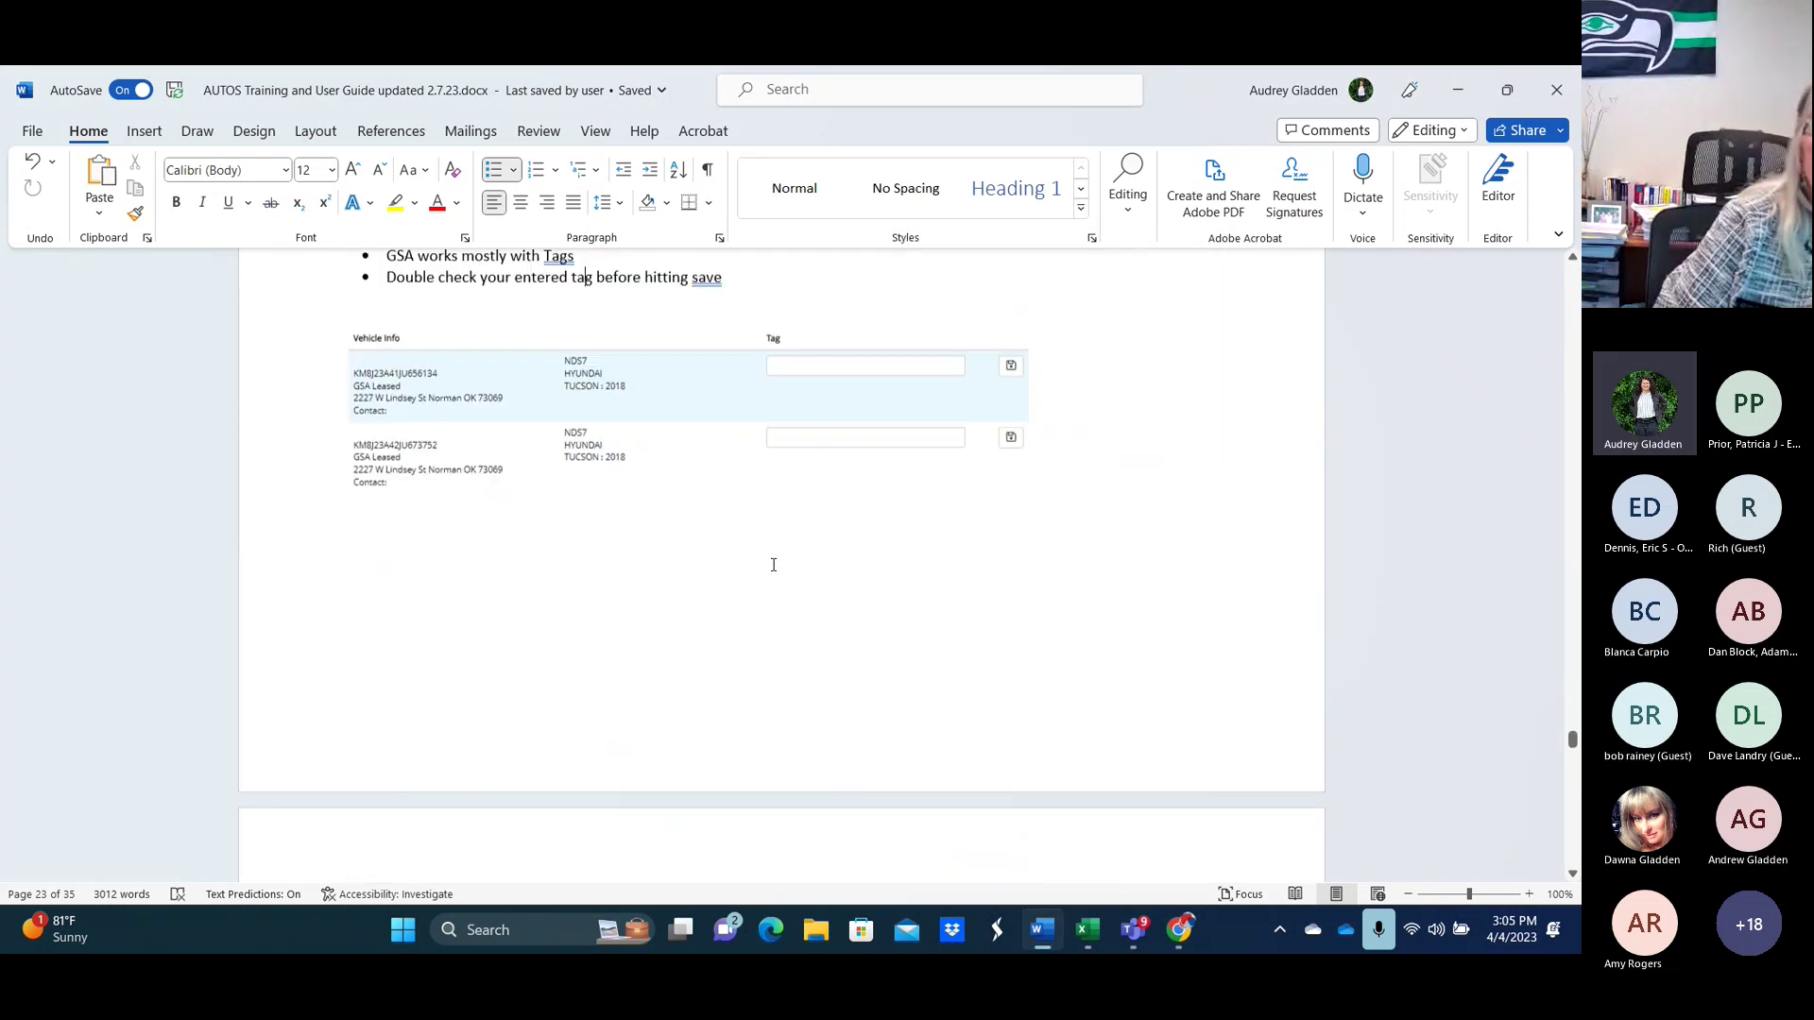
pyautogui.scroll(-20, 773, 567)
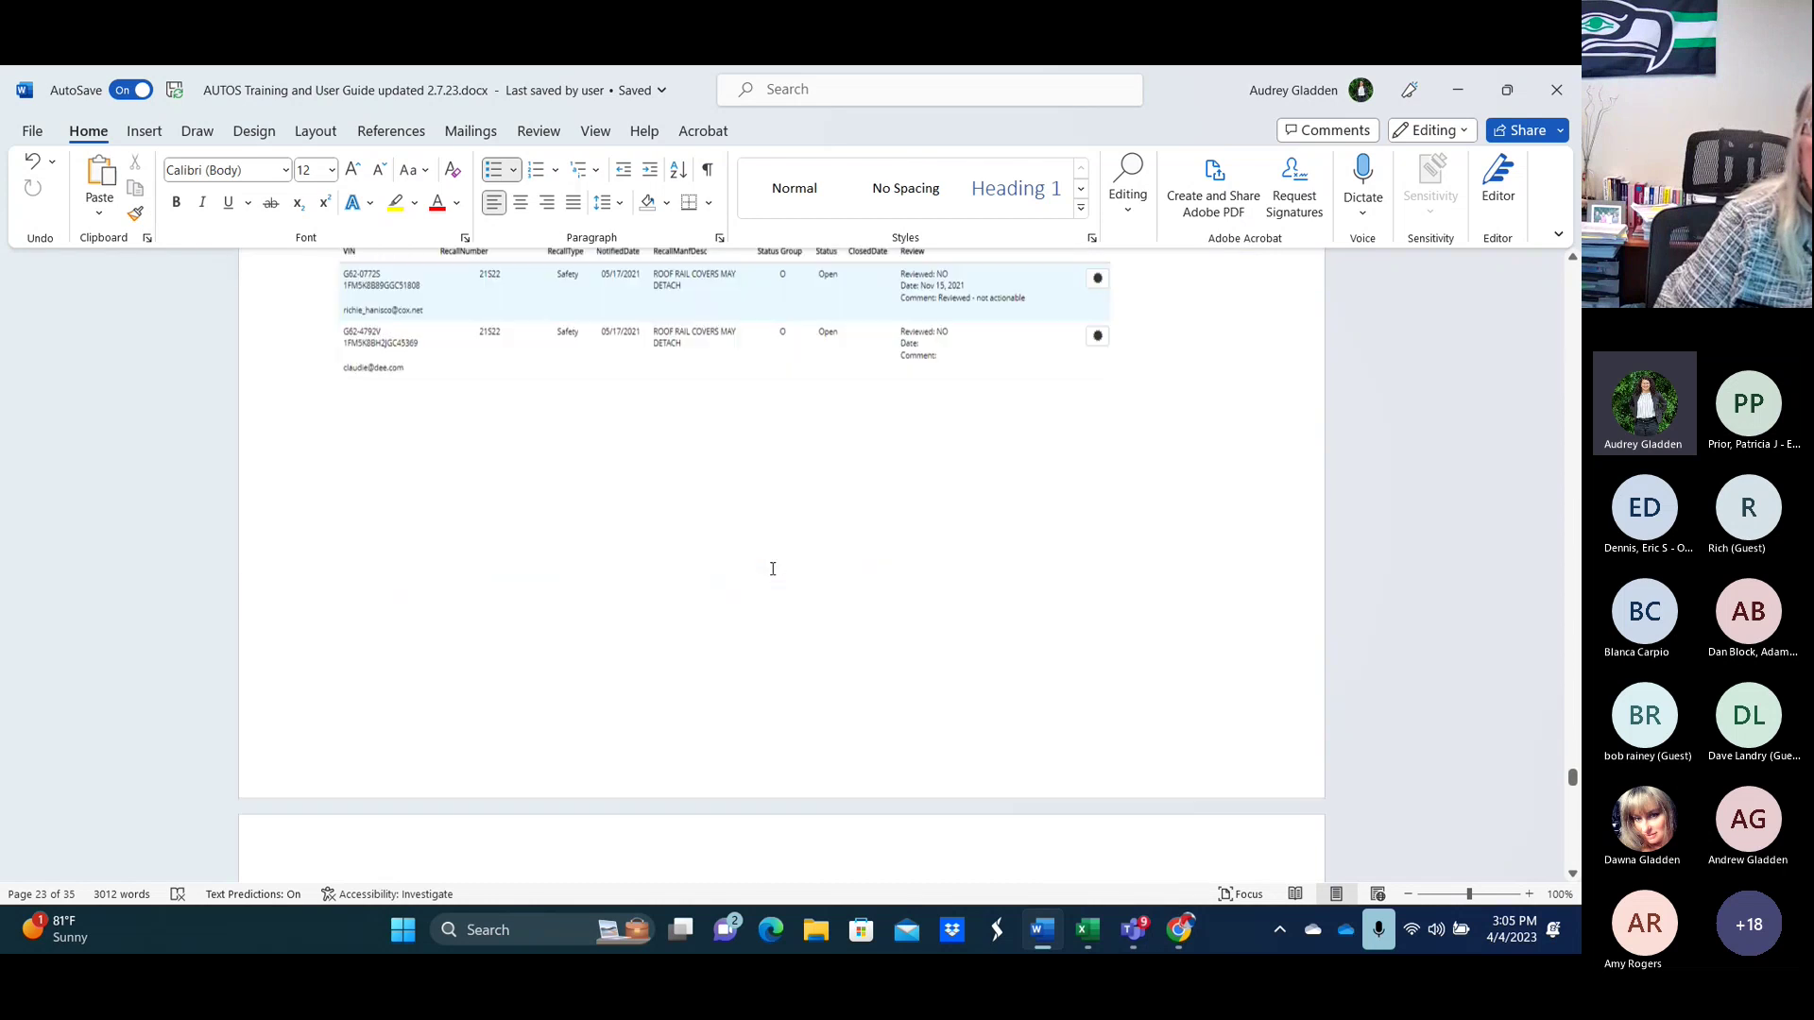
pyautogui.scroll(-20, 779, 574)
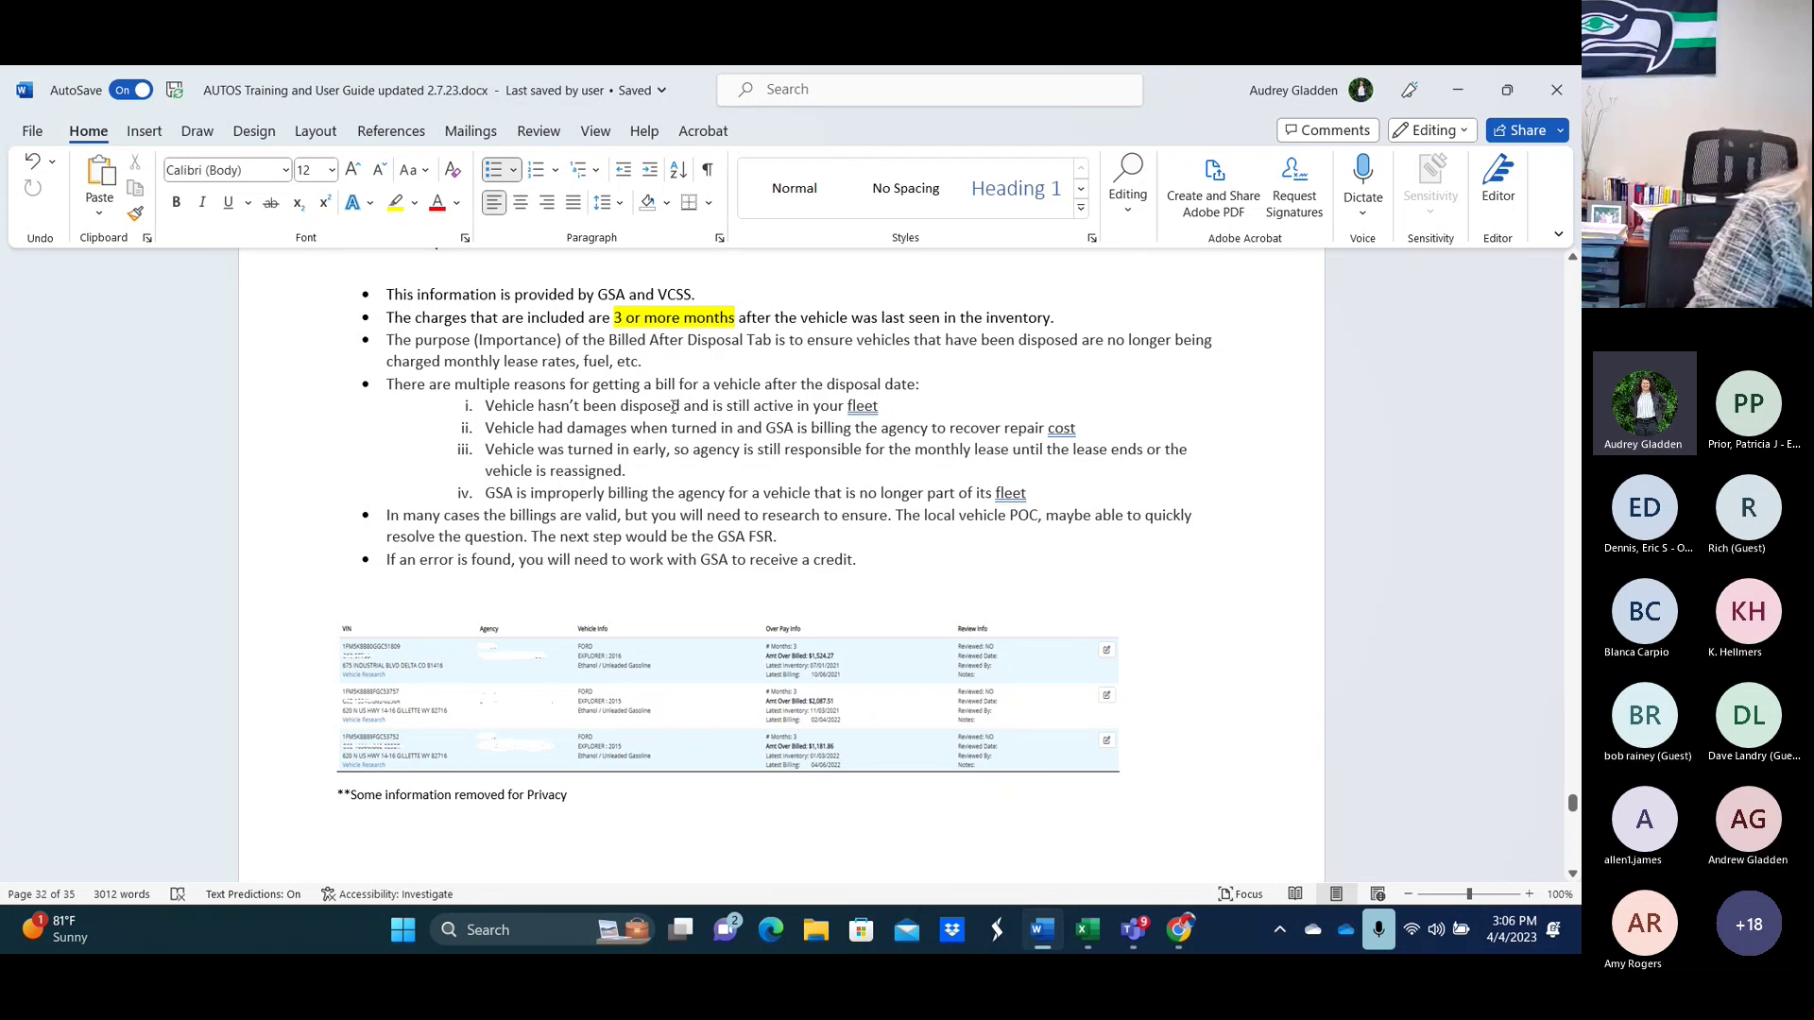
# Read the guide's reasons for billing after disposal, highlighting items i to iii and item iv, and clear the selection.
pyautogui.click(630, 393)
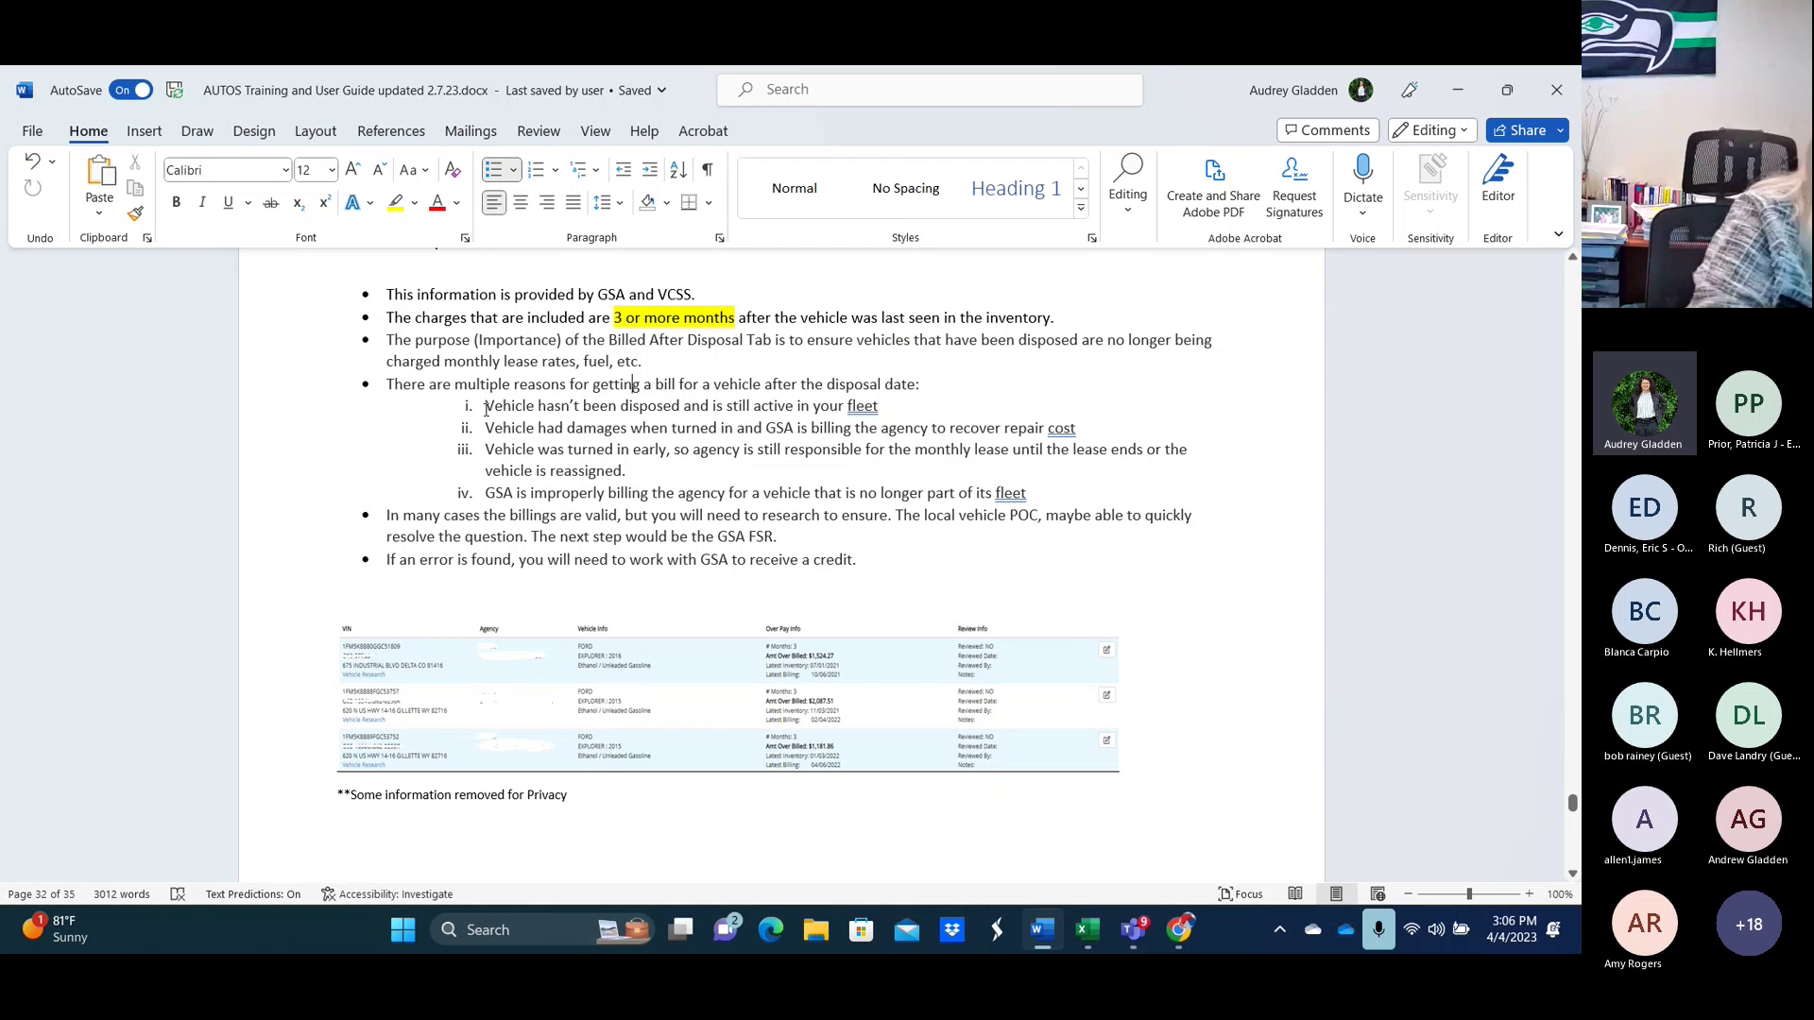
pyautogui.moveTo(485, 406); pyautogui.dragTo(682, 477)
pyautogui.click(685, 475)
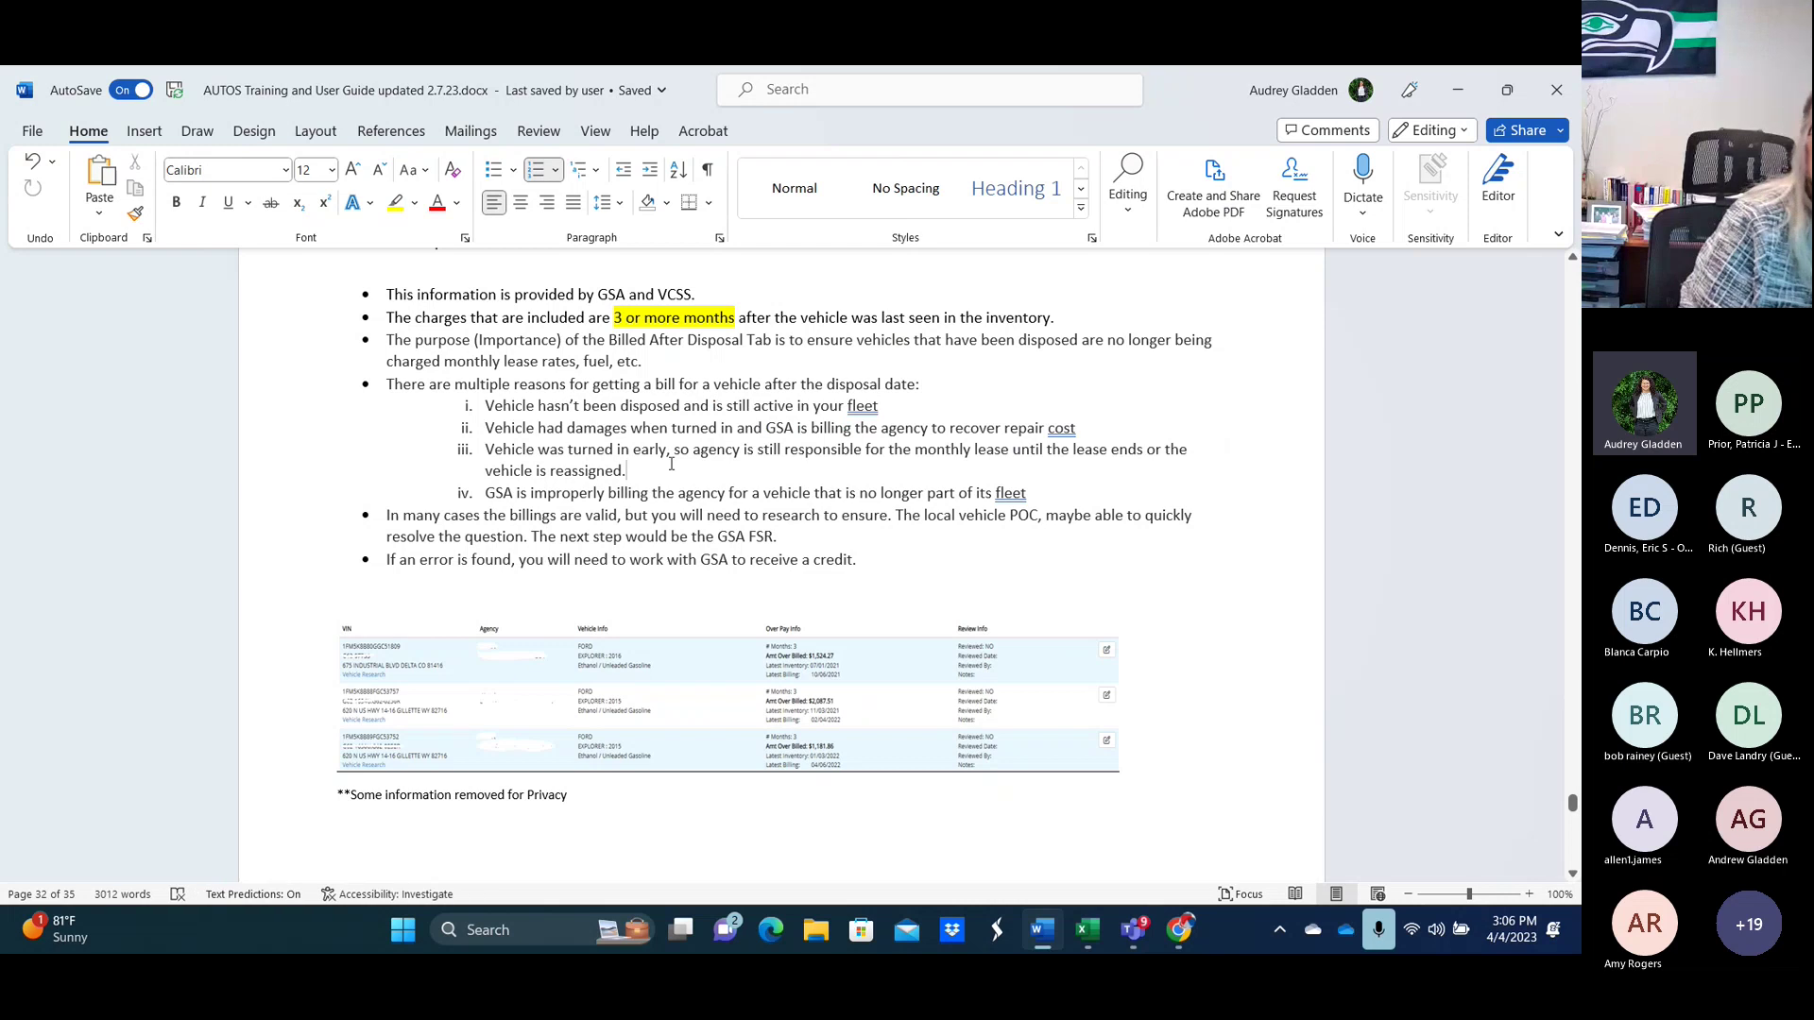
pyautogui.moveTo(685, 475); pyautogui.dragTo(487, 403)
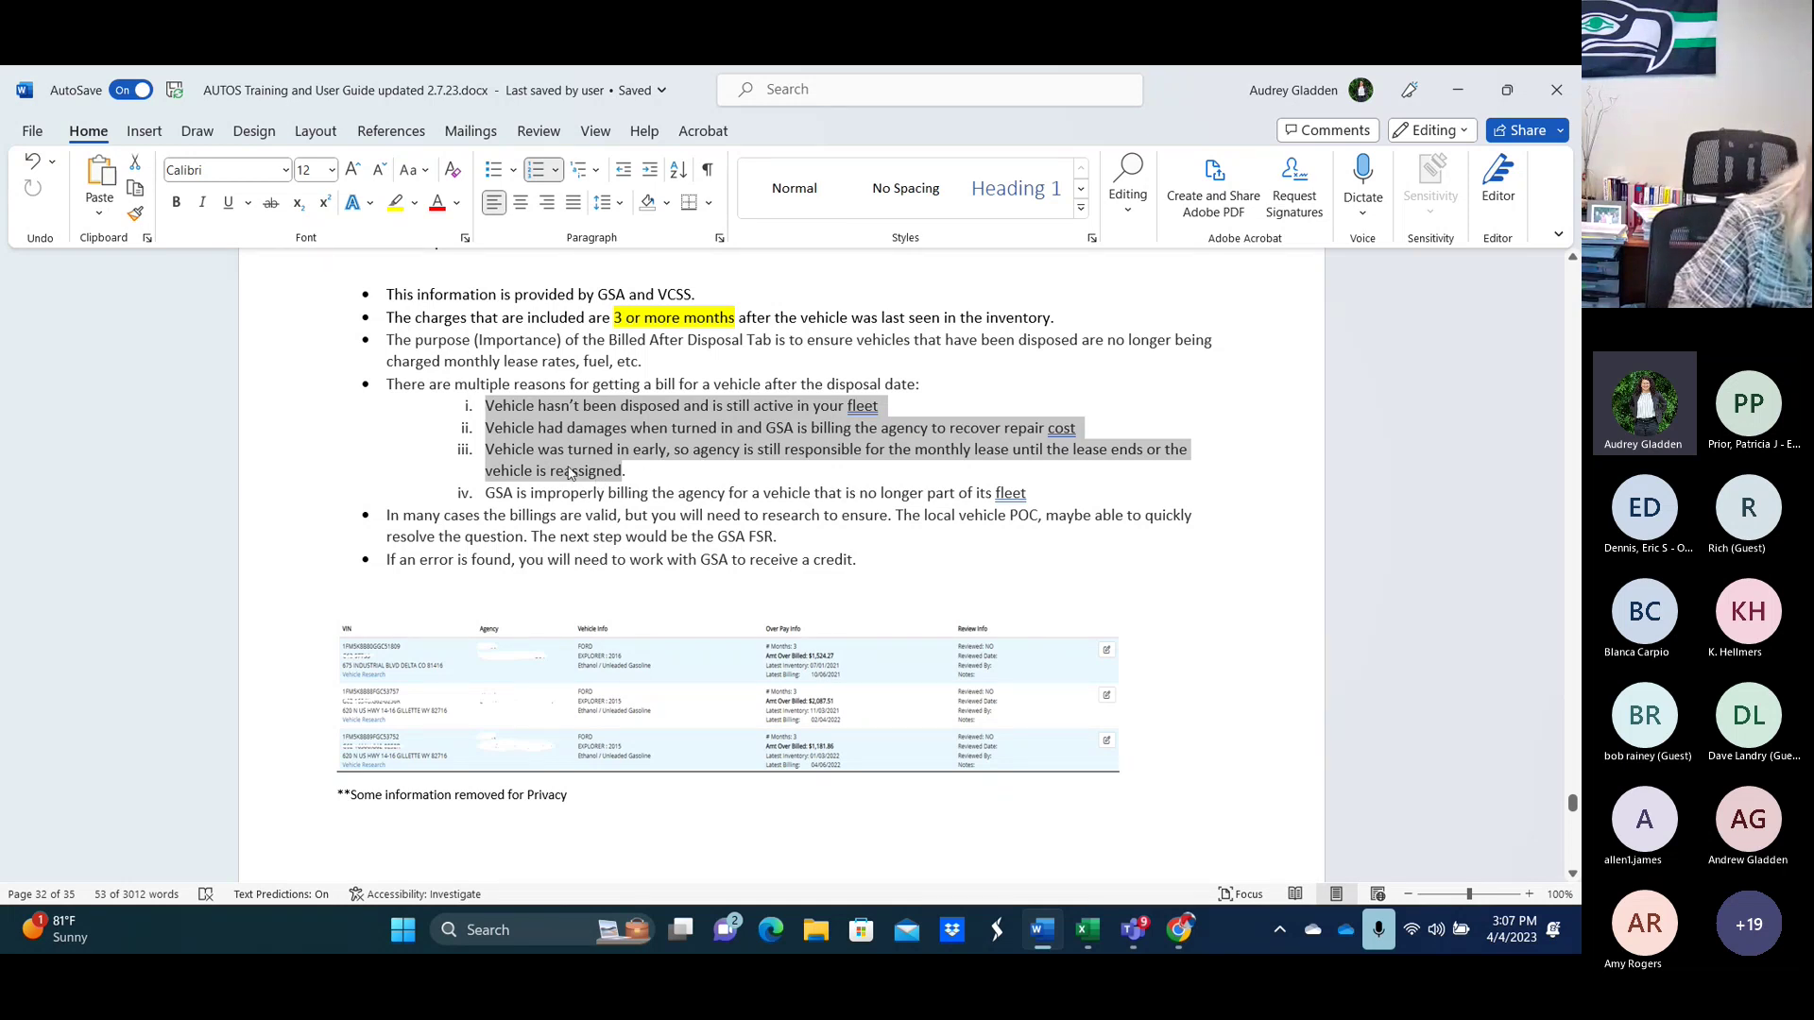
pyautogui.click(750, 499)
pyautogui.moveTo(481, 493); pyautogui.dragTo(989, 492)
pyautogui.tripleClick(1002, 493)
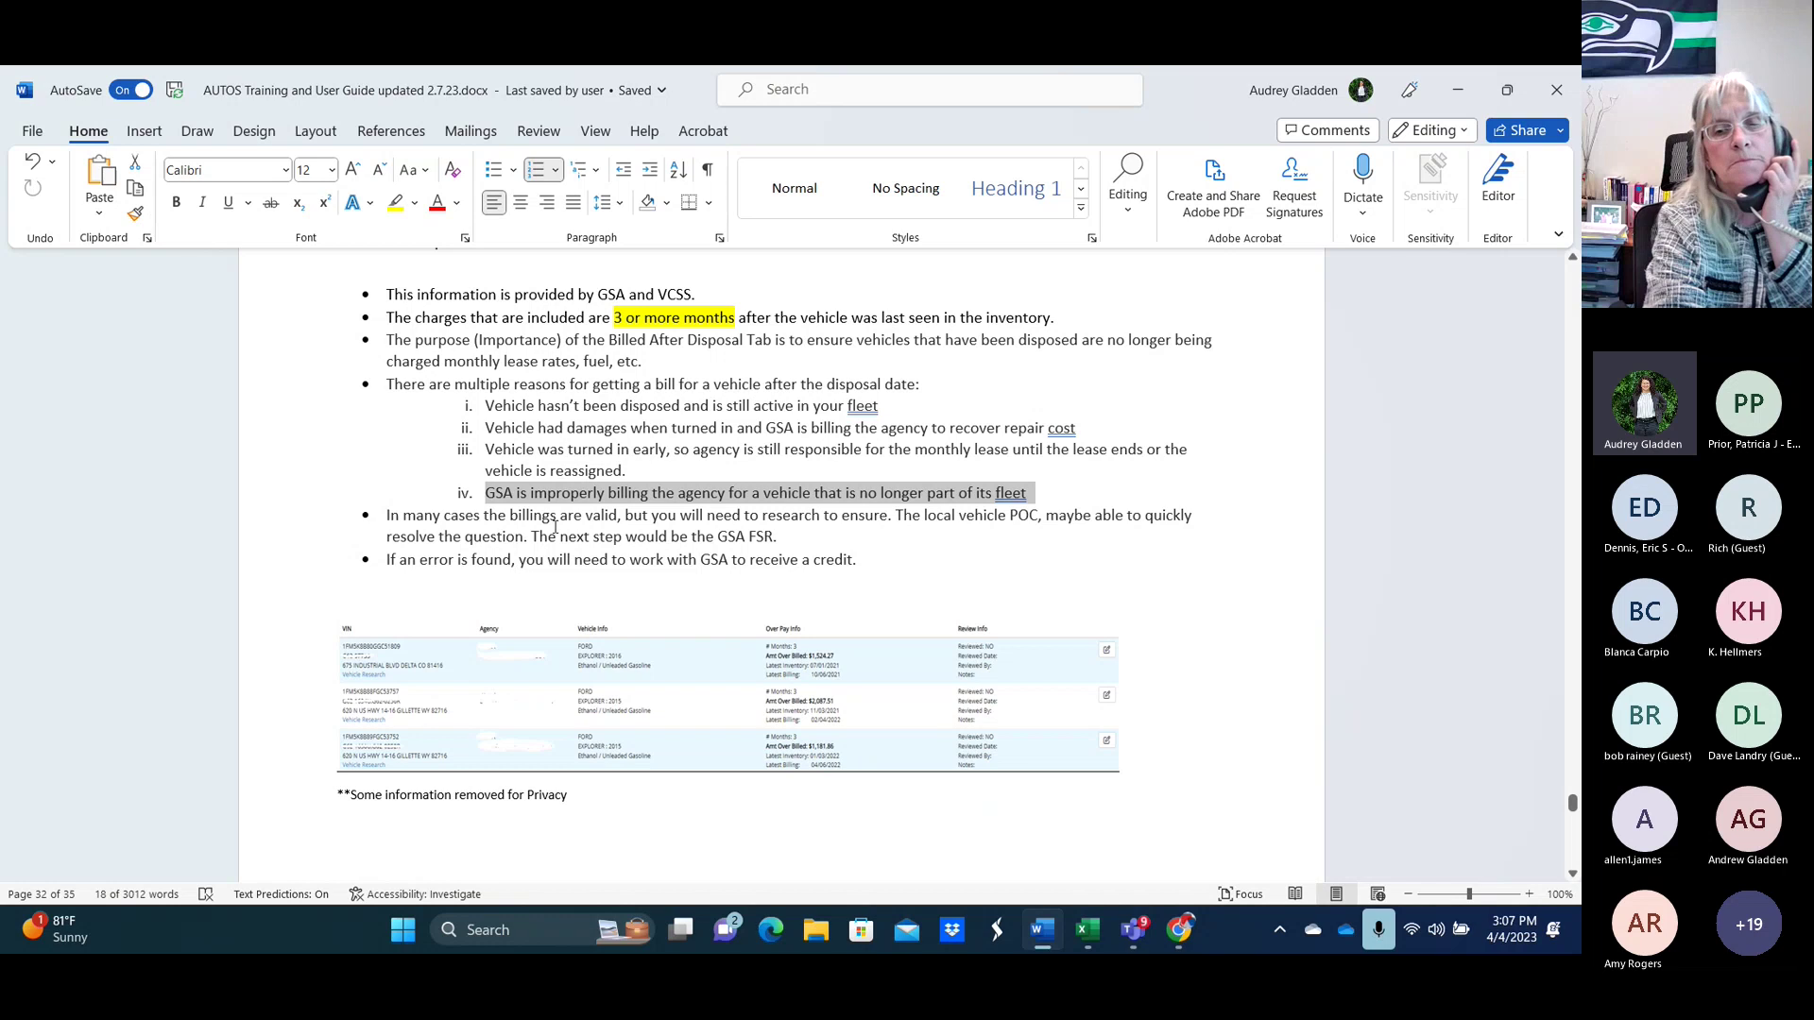
pyautogui.click(568, 559)
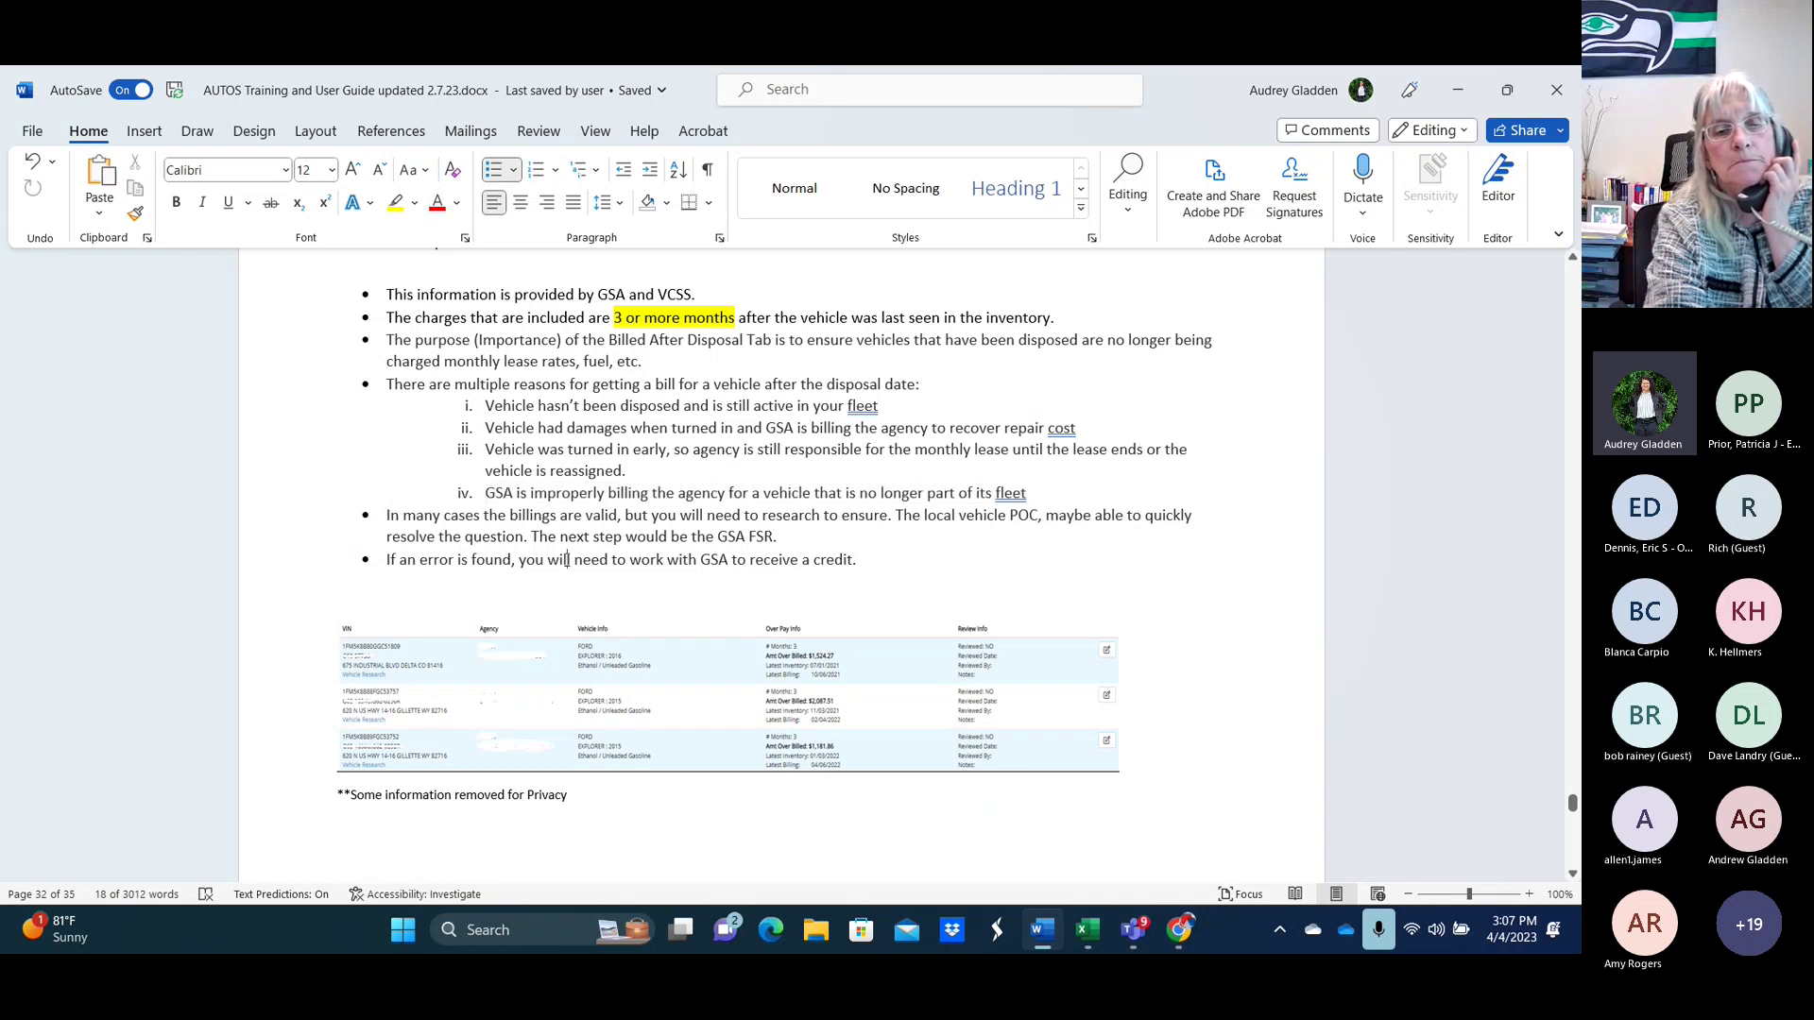
# Return to AUTOS in Chrome and examine the first billed-after vehicle's over pay info, highlighting its latest inventory and latest billing dates.
pyautogui.click(1467, 85)
pyautogui.scroll(-2, 837, 444)
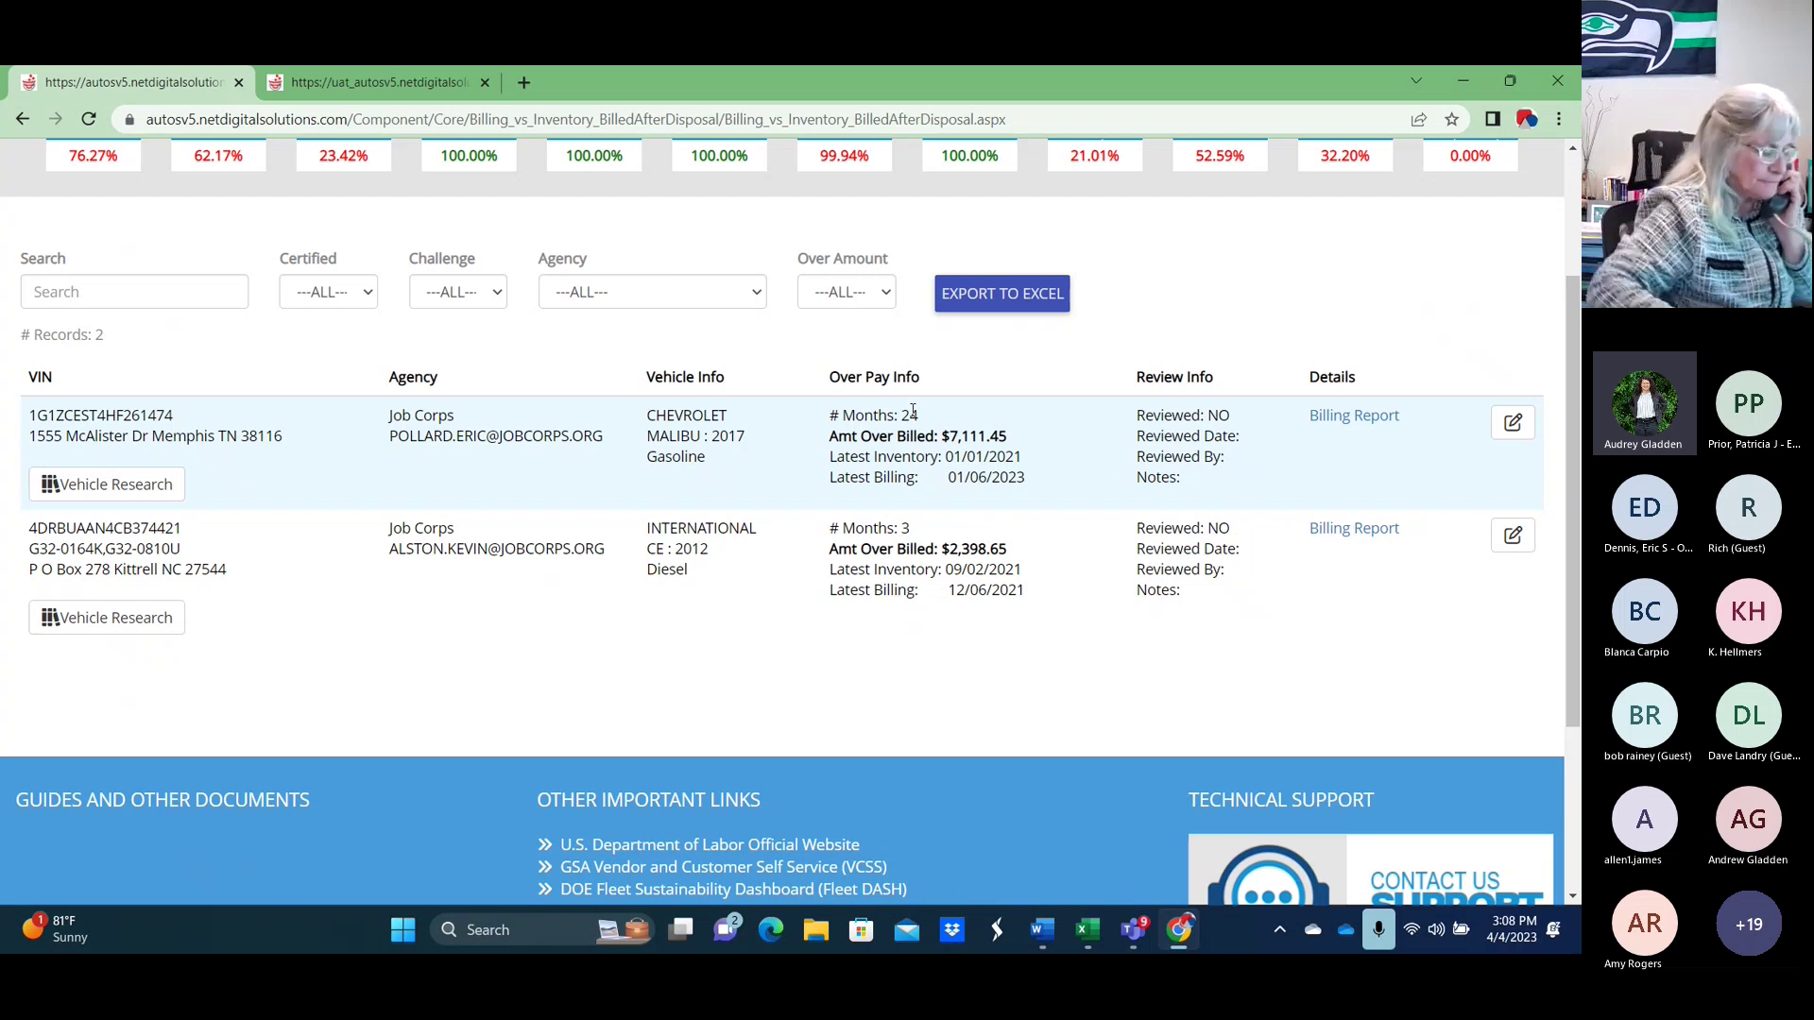
pyautogui.moveTo(1040, 482); pyautogui.dragTo(970, 460)
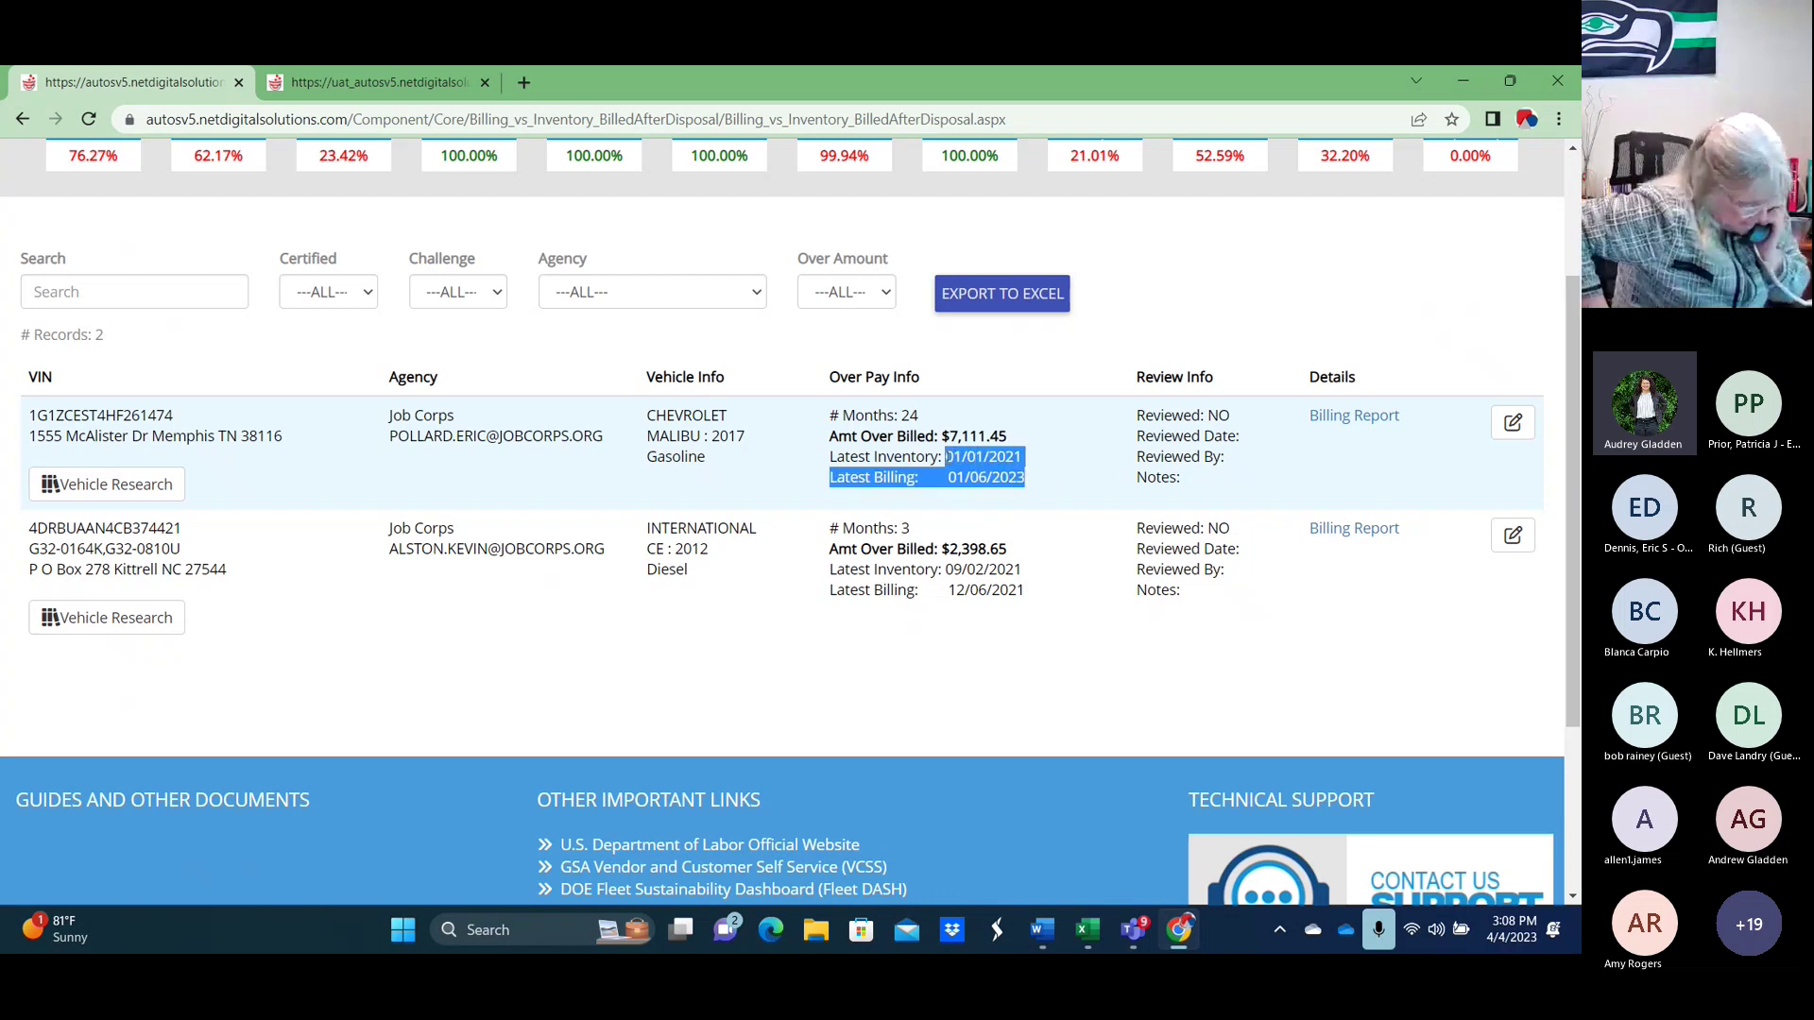
pyautogui.click(1068, 434)
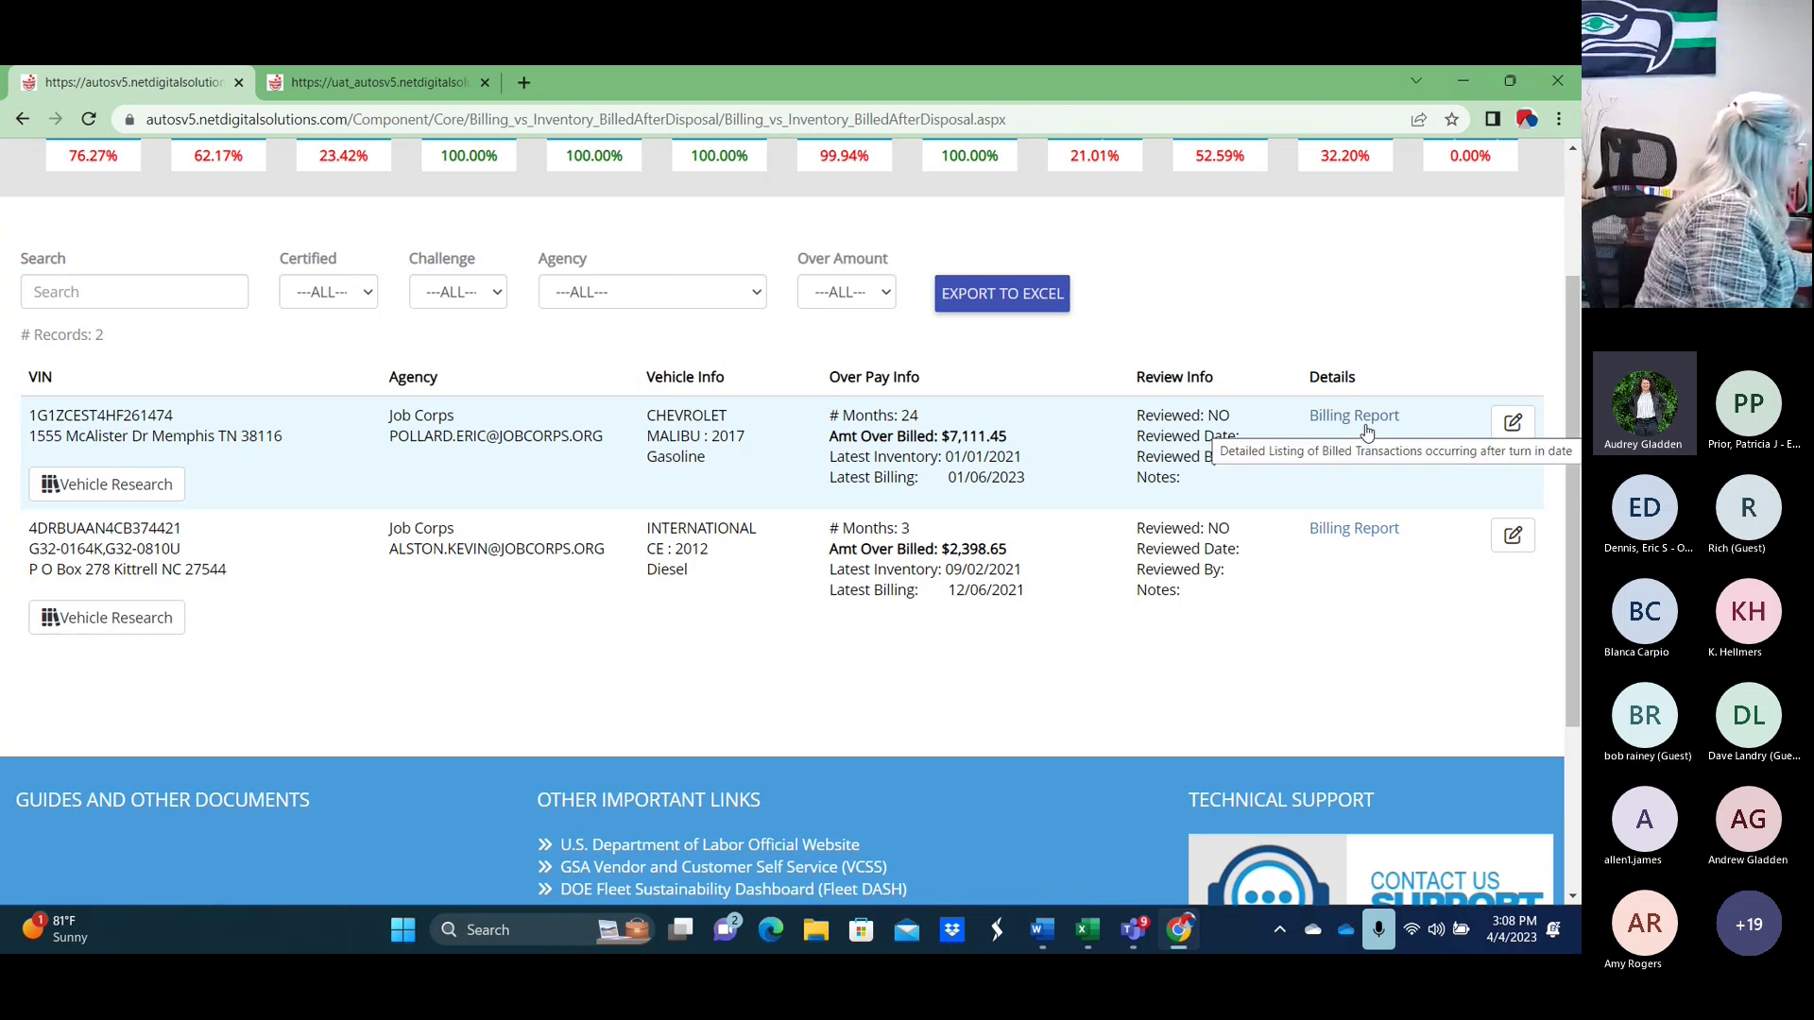
# View the review form of the first billed-after vehicle, including its Notes field, and close it without saving.
pyautogui.click(1528, 423)
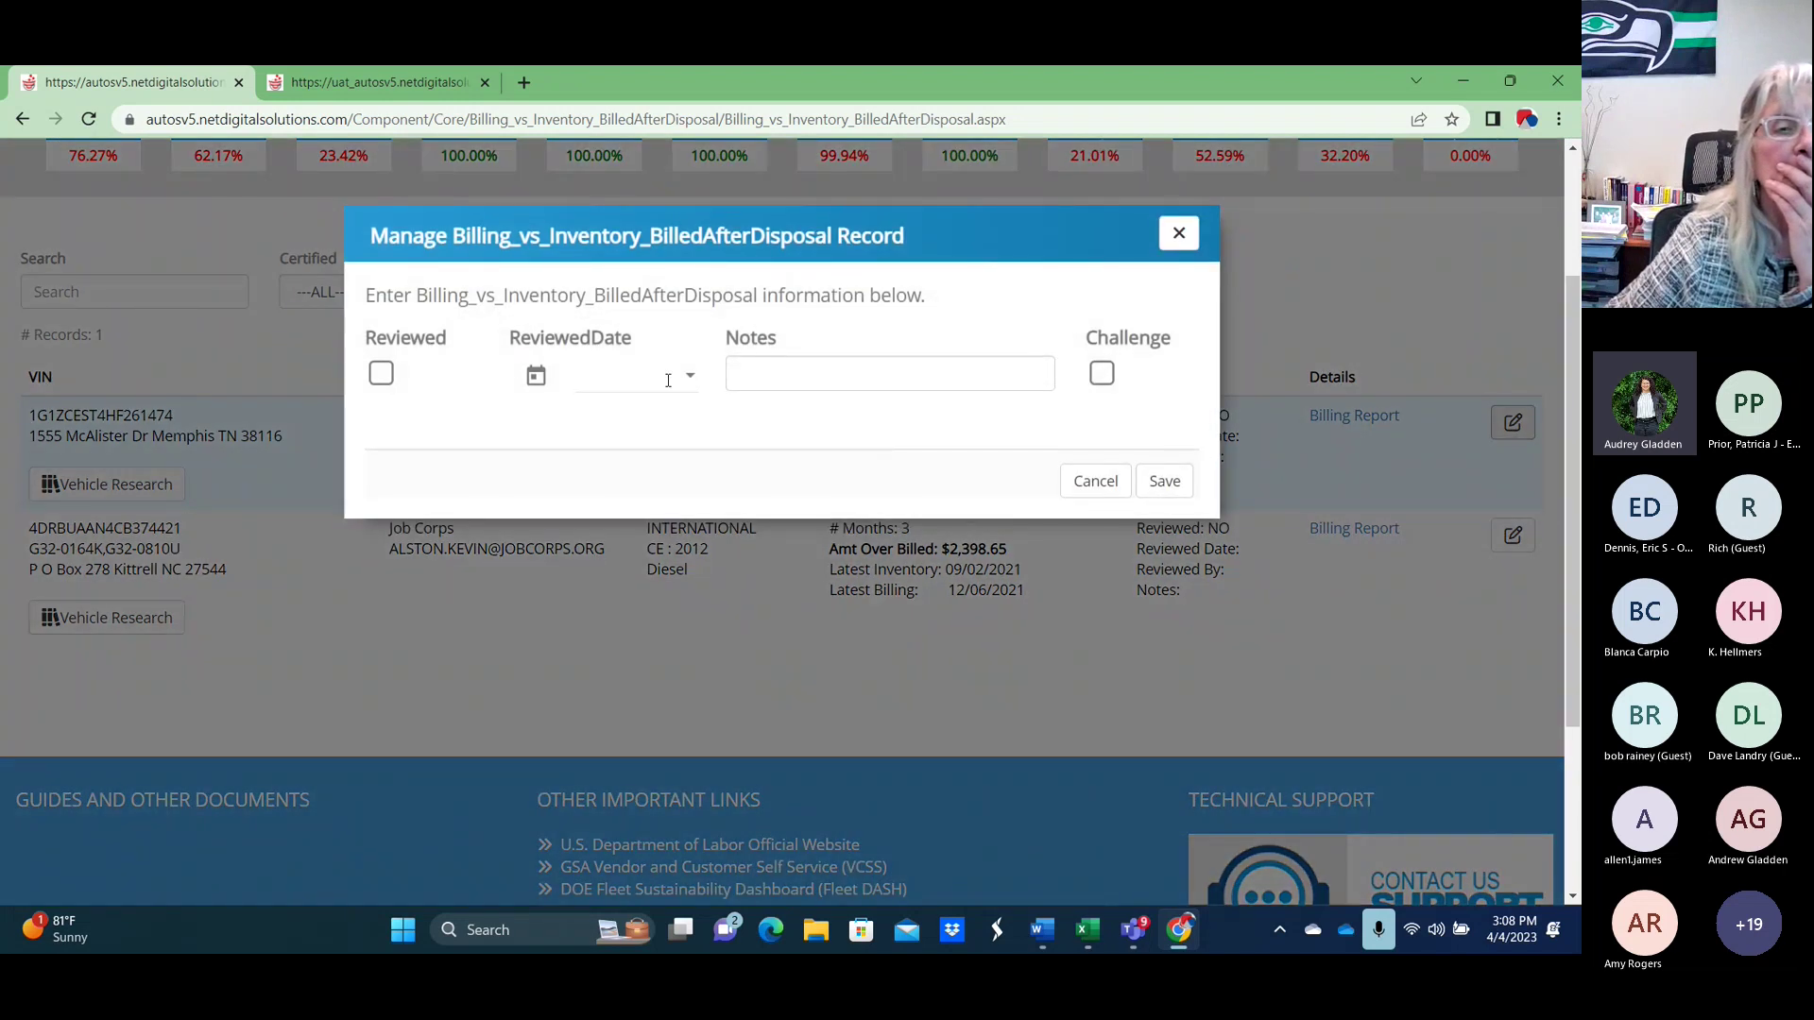
pyautogui.click(797, 376)
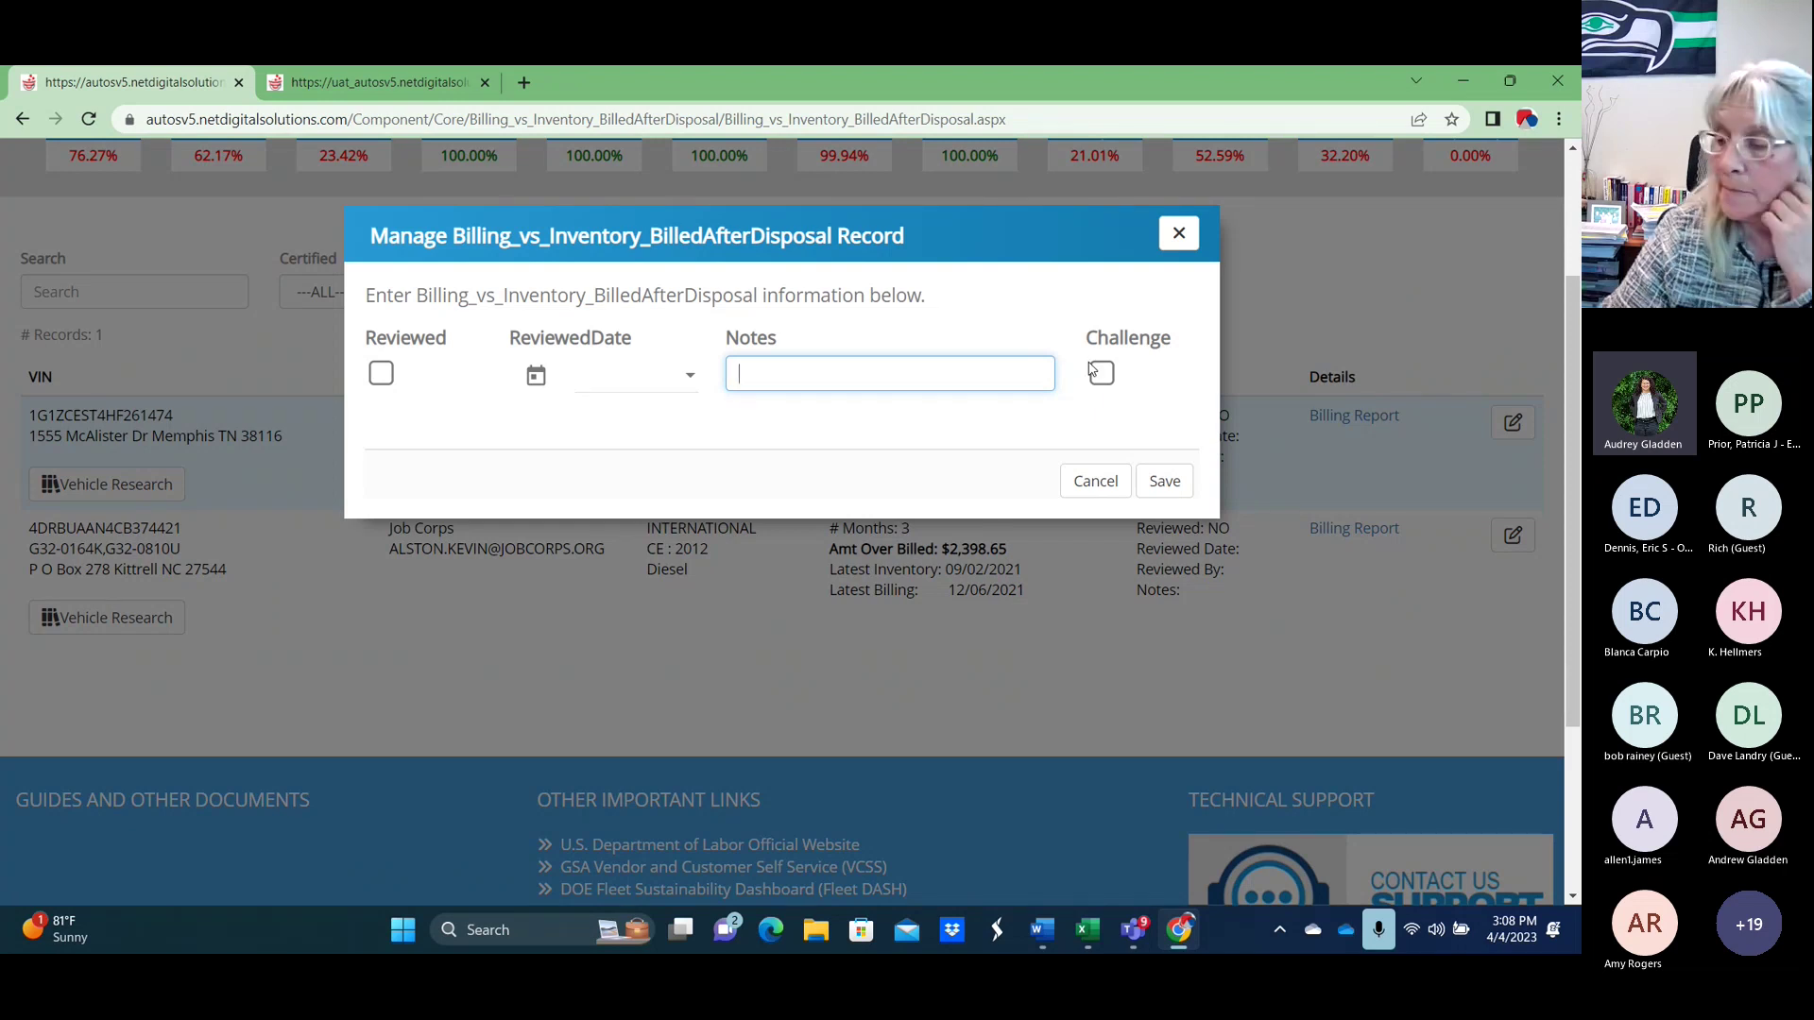
pyautogui.click(1192, 229)
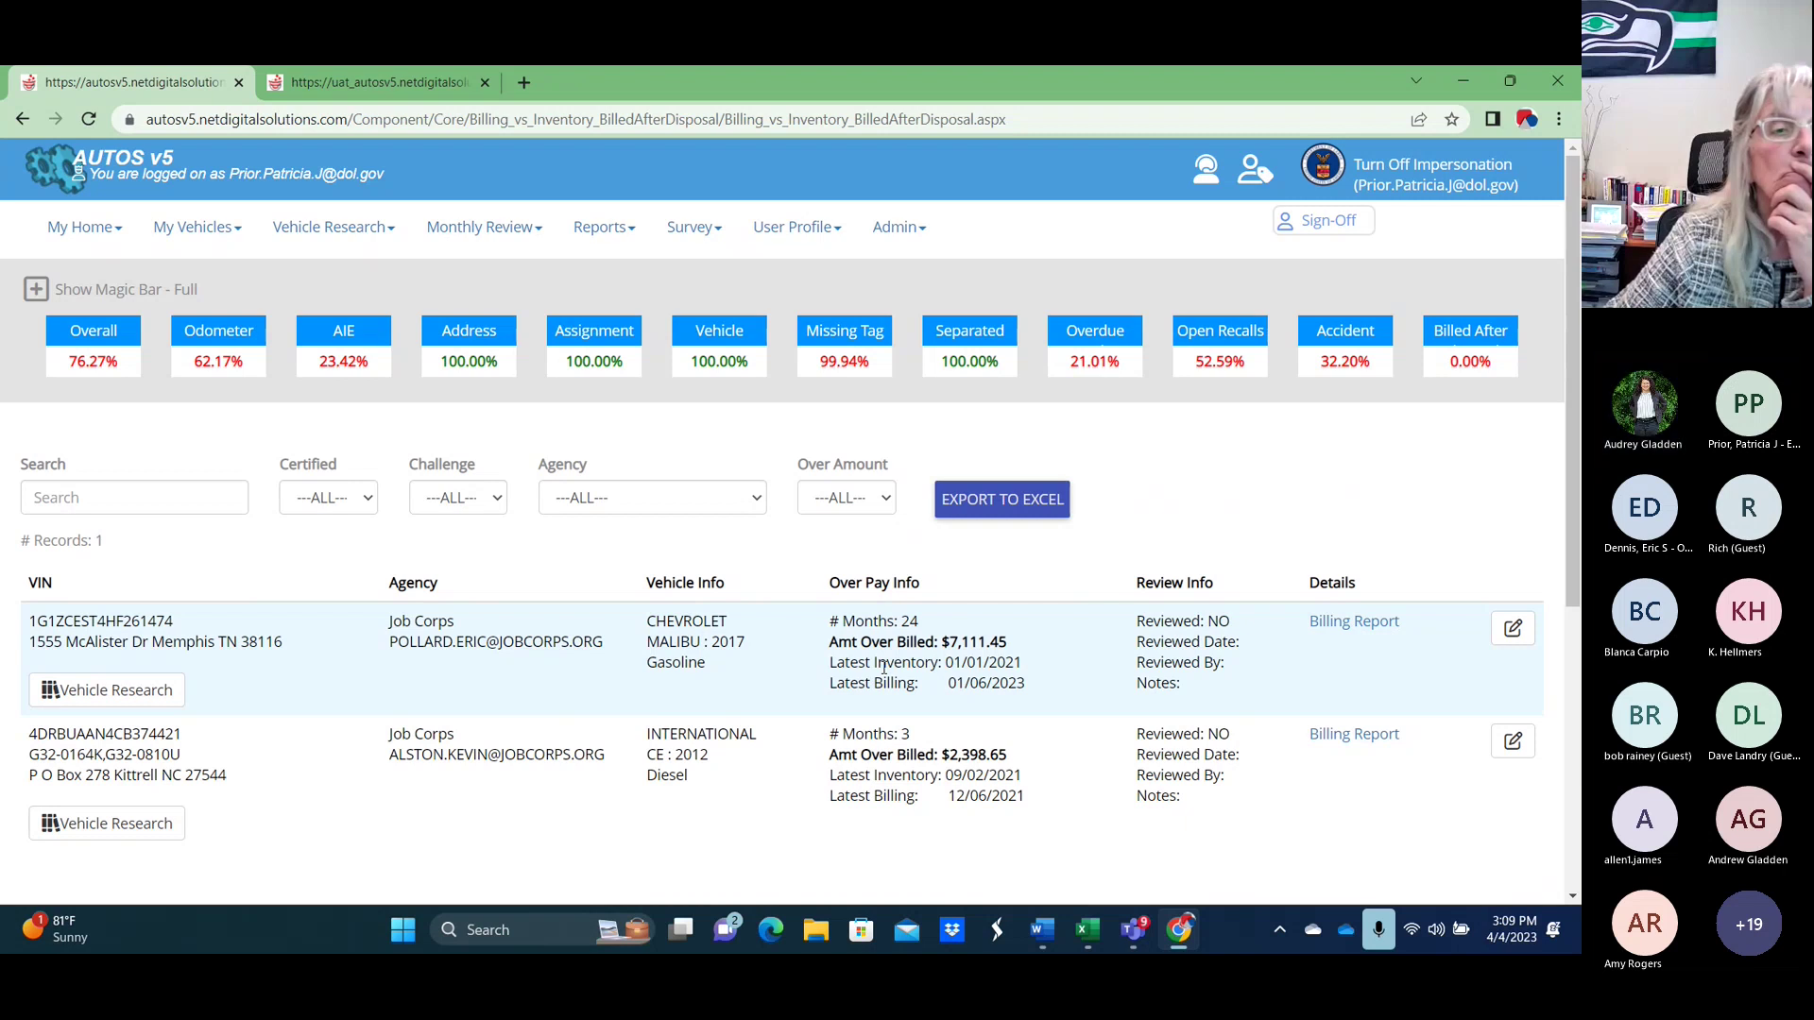
# Switch to the Word user guide and read its Data Questions and Monthly Fleet Report sections.
pyautogui.click(1055, 936)
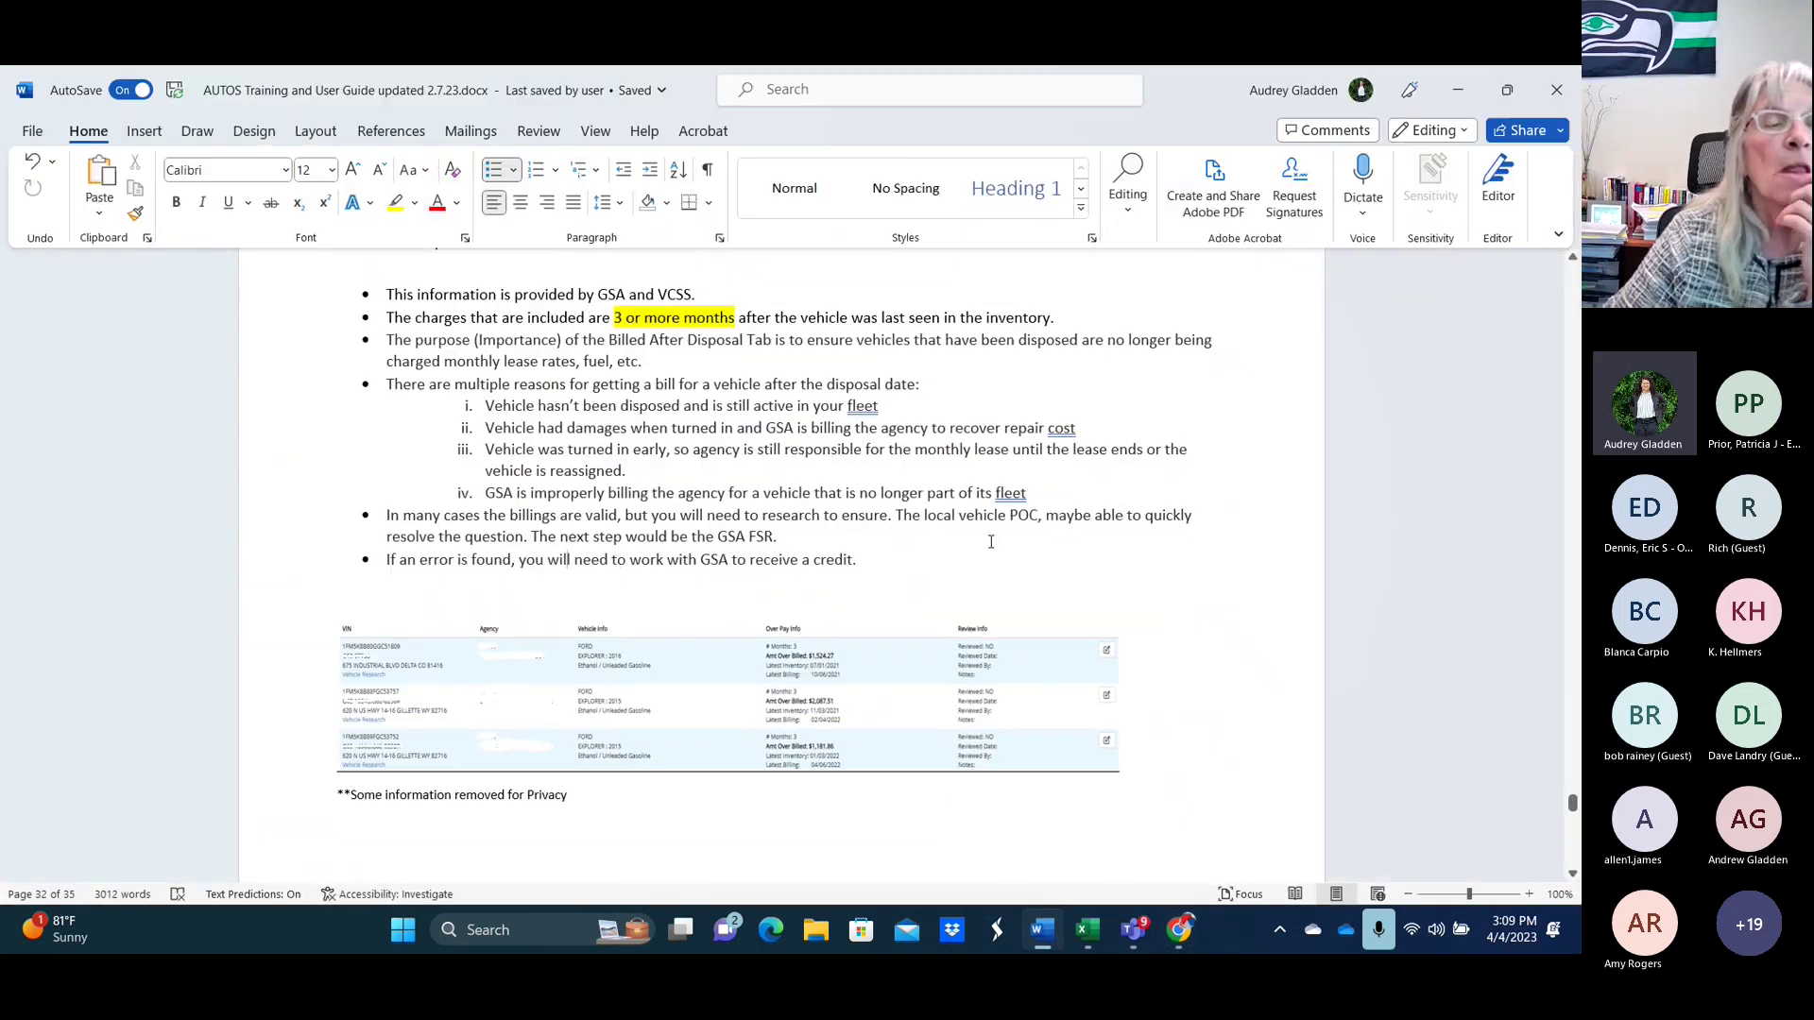
pyautogui.scroll(-10, 864, 494)
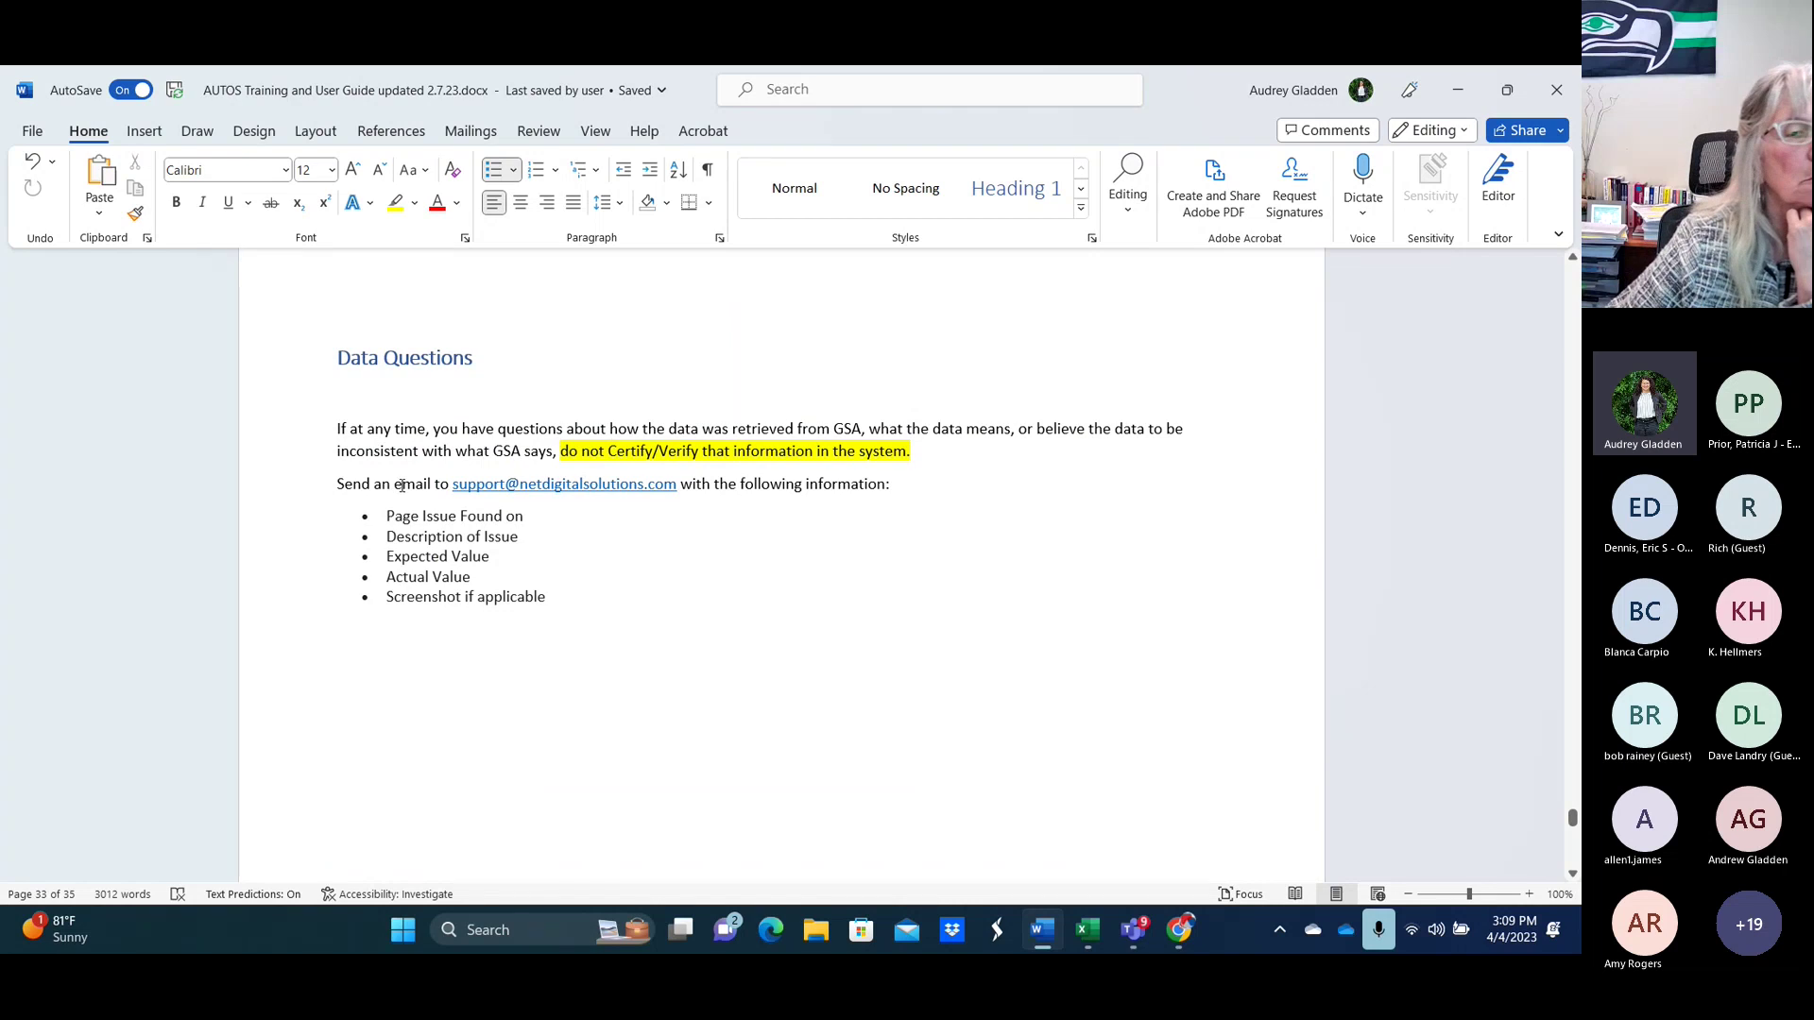
pyautogui.scroll(-8, 799, 482)
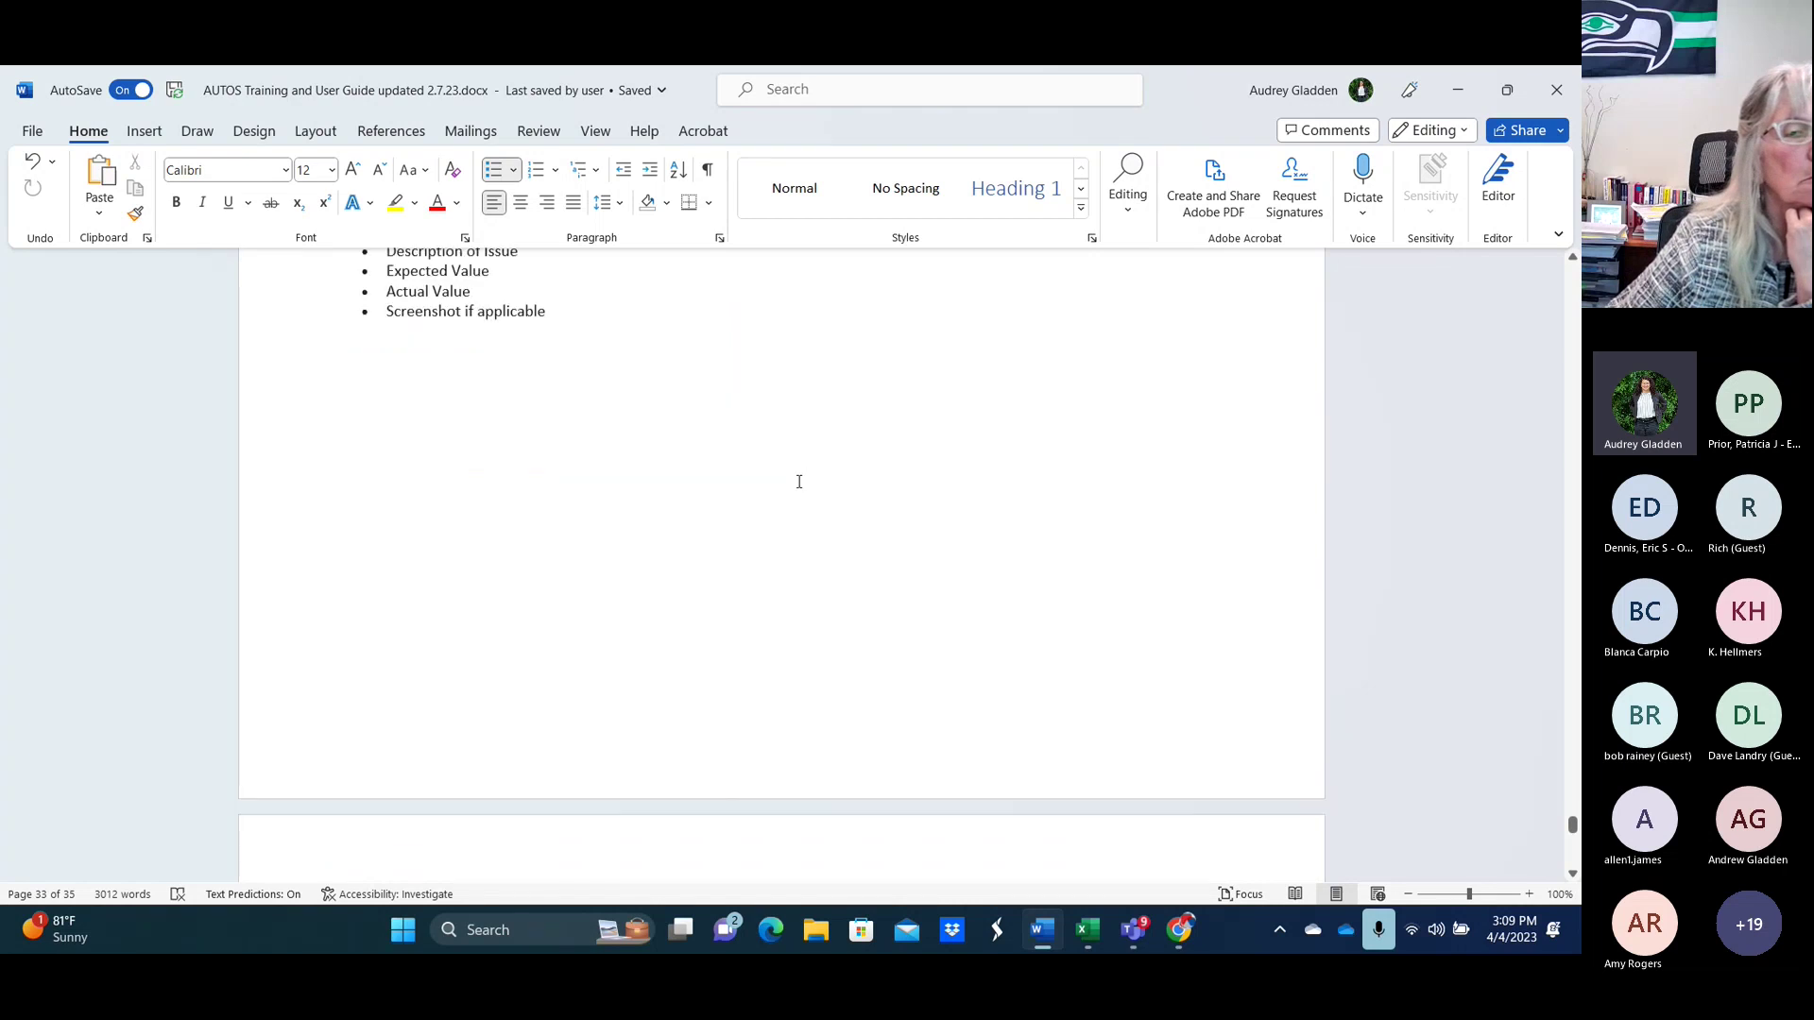
pyautogui.scroll(-3, 798, 482)
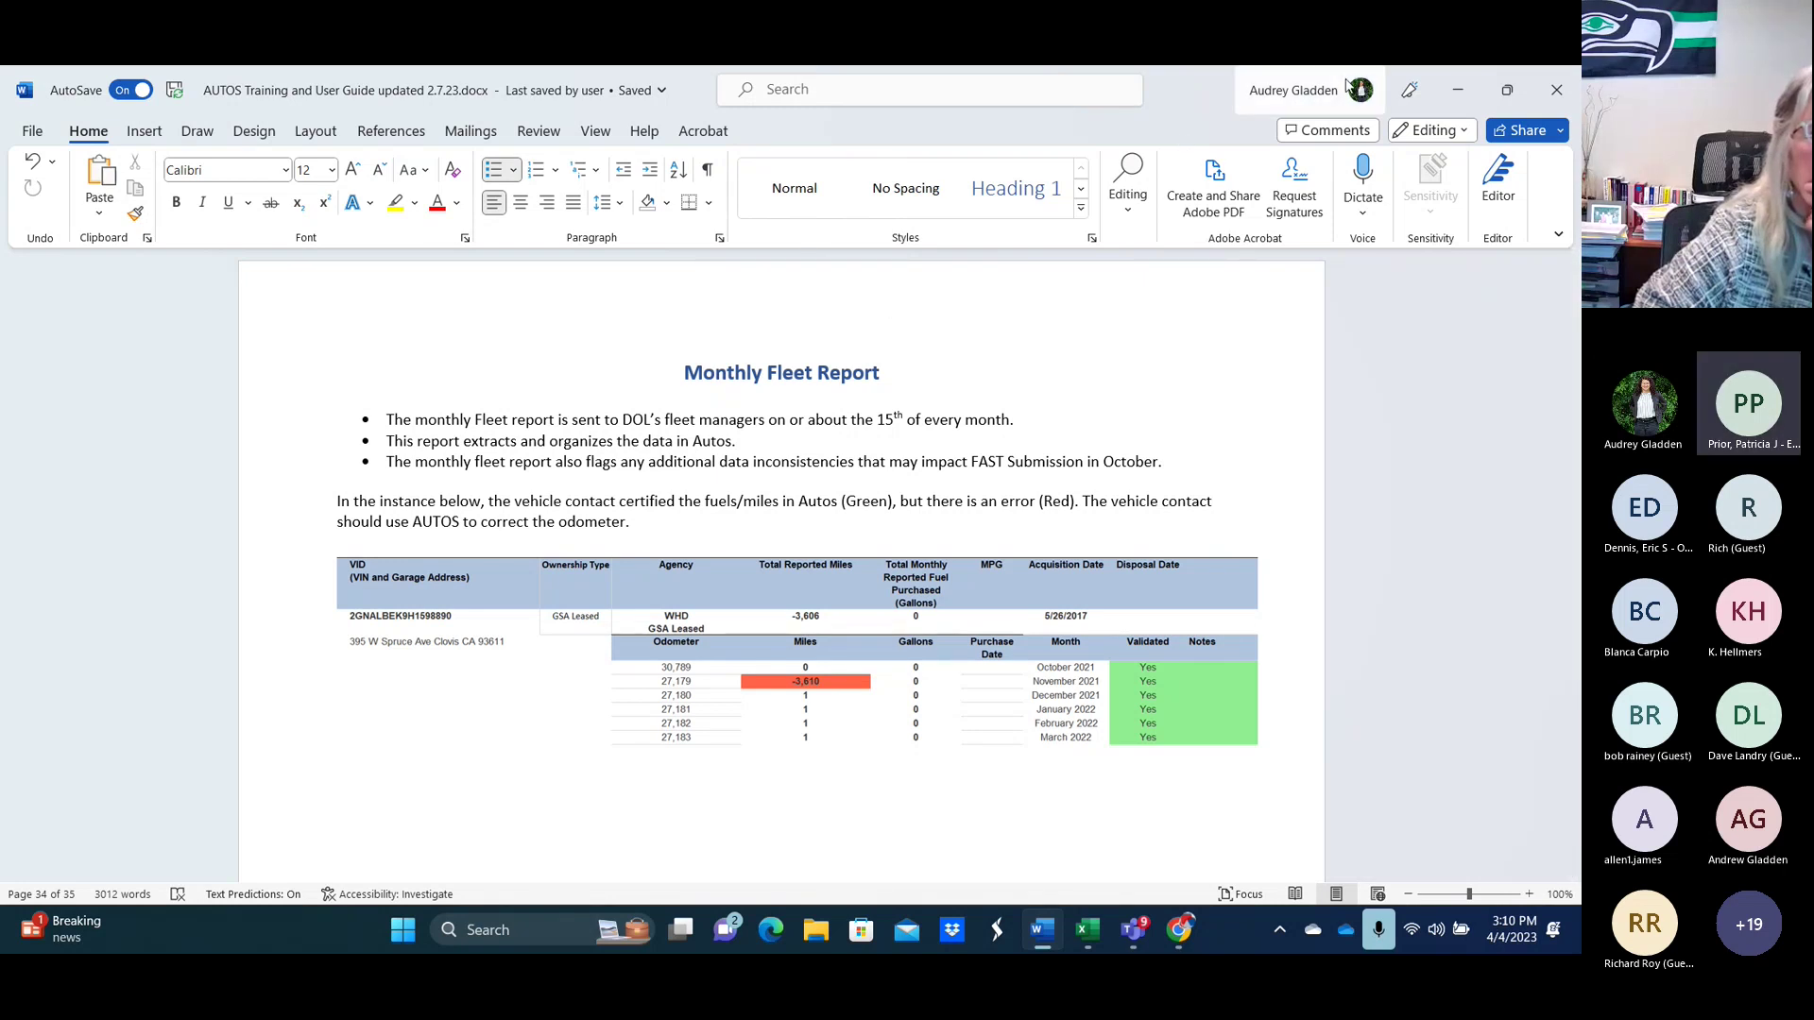
# Switch back to AUTOS in Chrome, open the Odometer page from the Magic Bar, dismiss its tool tip and look over the monthly ending odometers.
pyautogui.click(1462, 100)
pyautogui.click(242, 335)
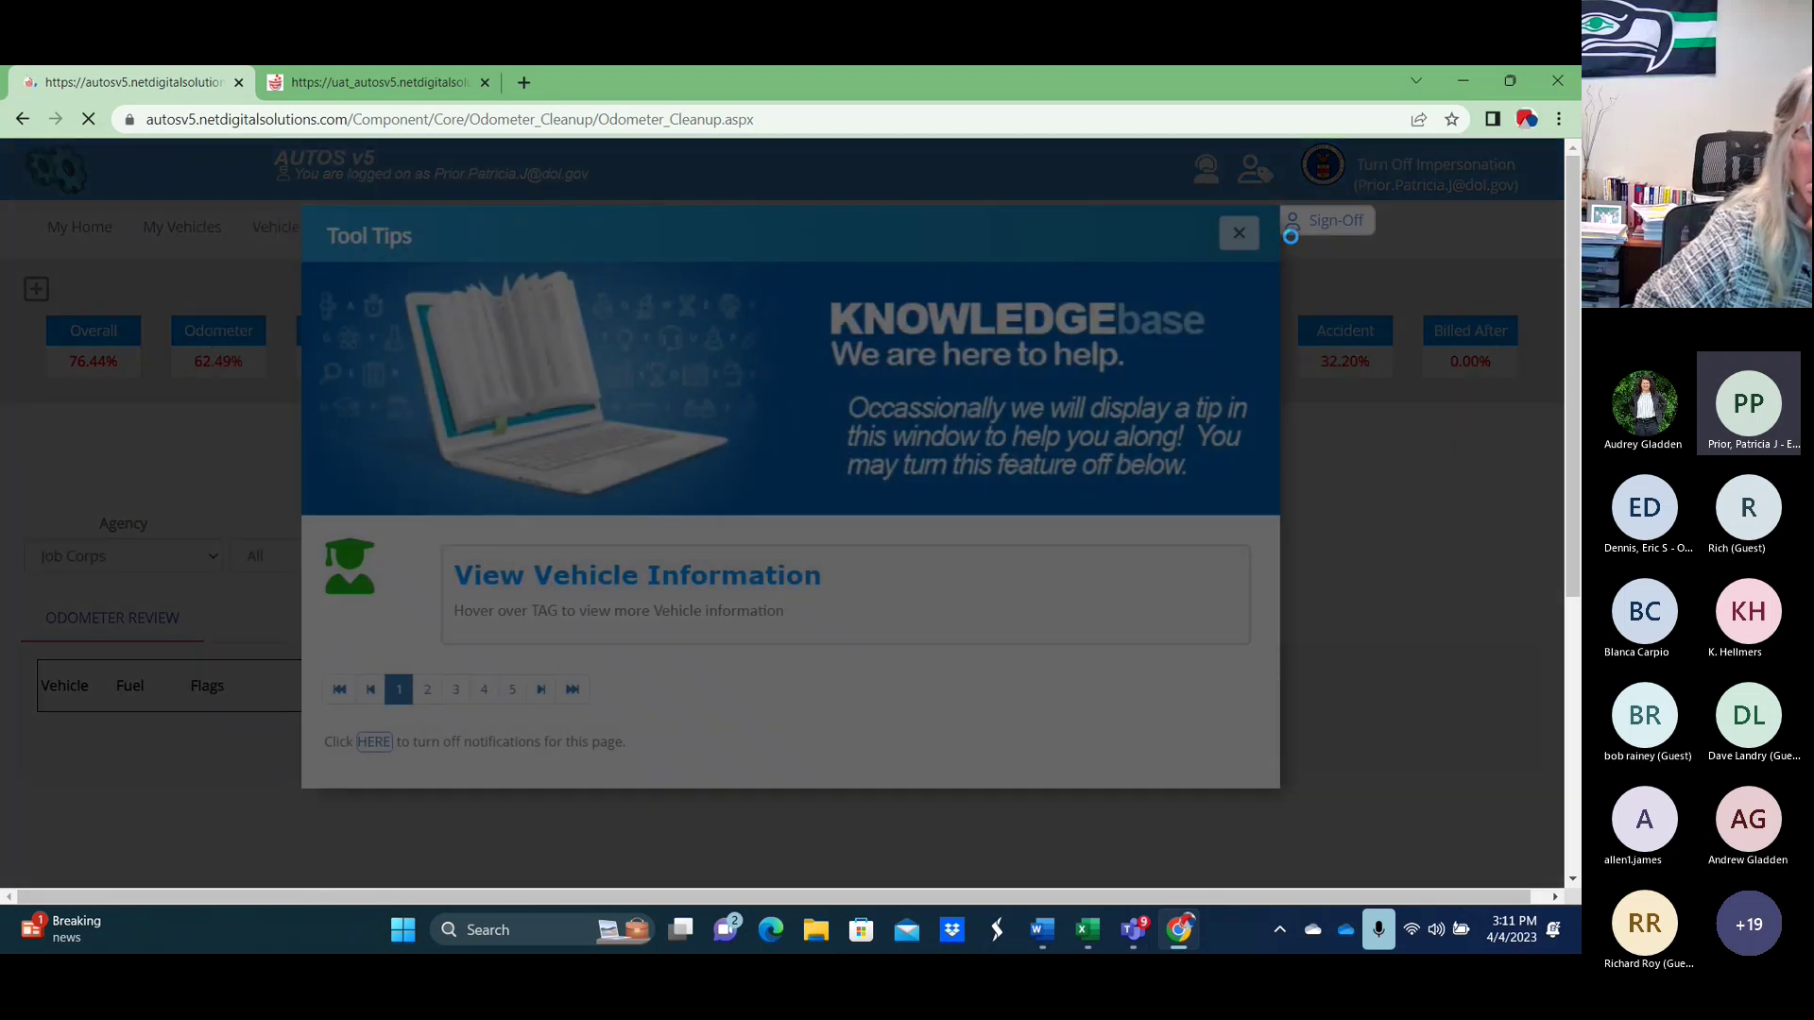
pyautogui.click(1239, 233)
pyautogui.scroll(-2, 1009, 619)
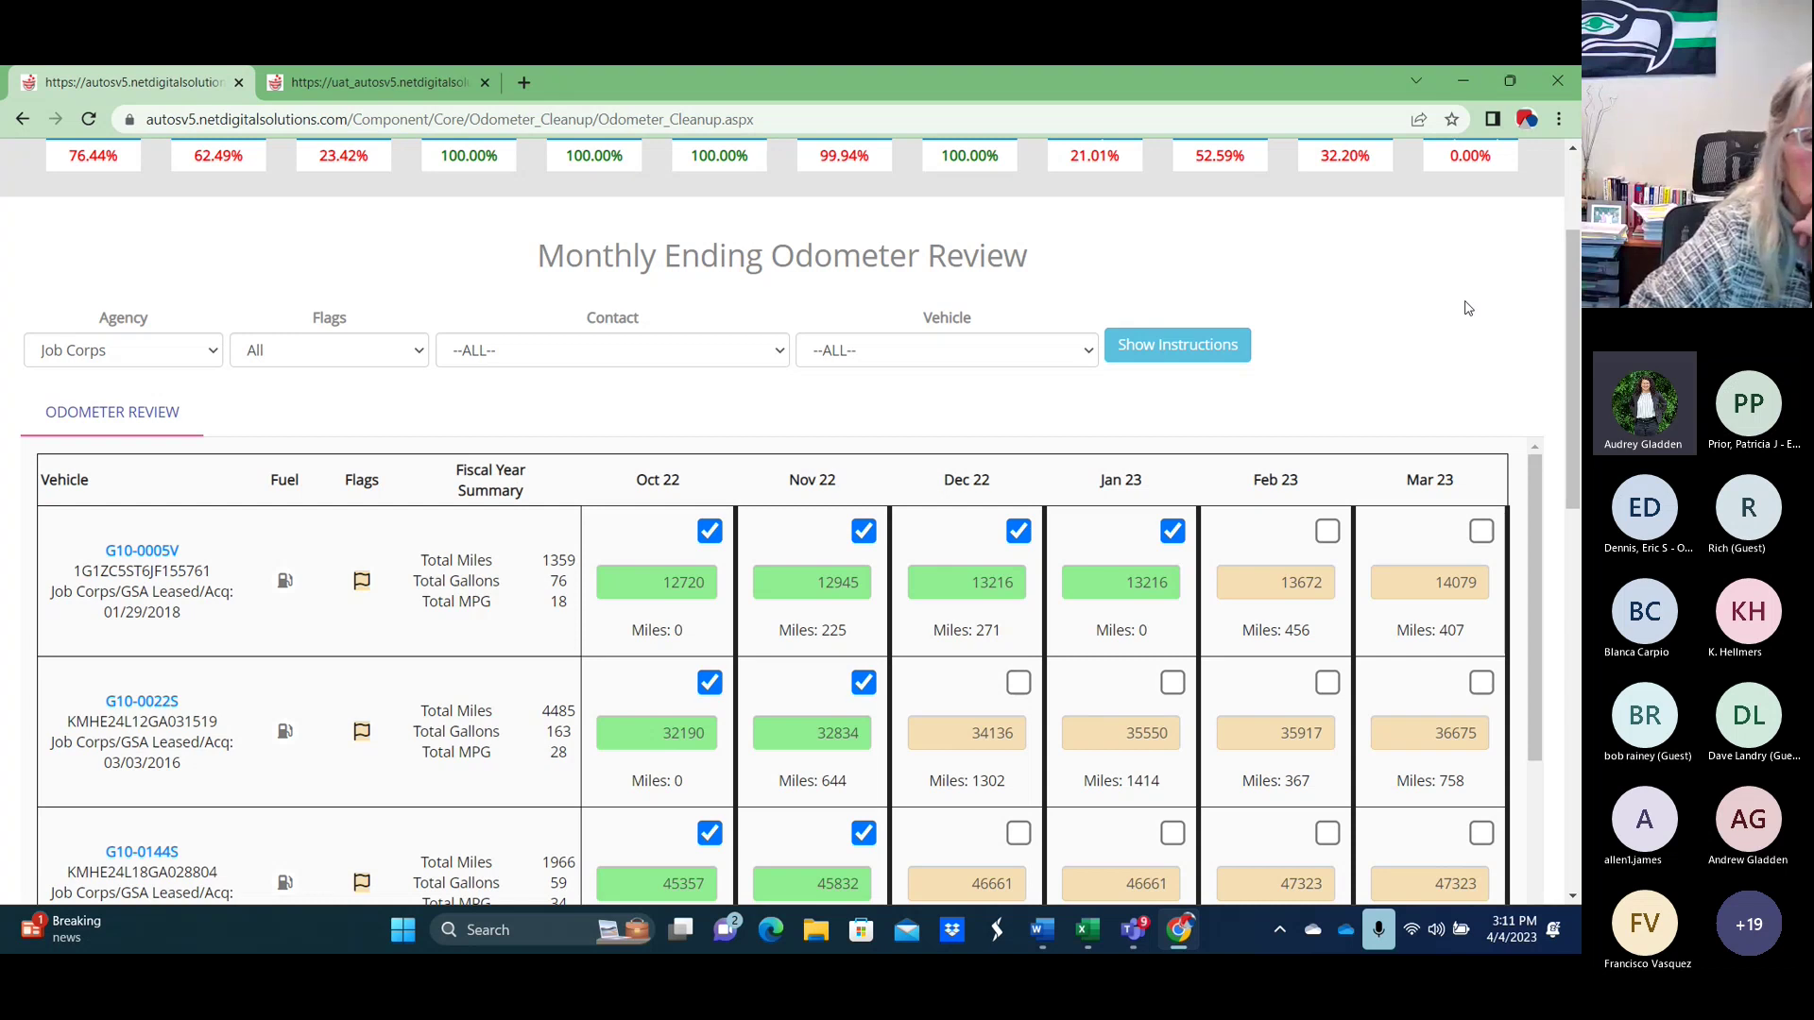
pyautogui.scroll(-1, 1465, 308)
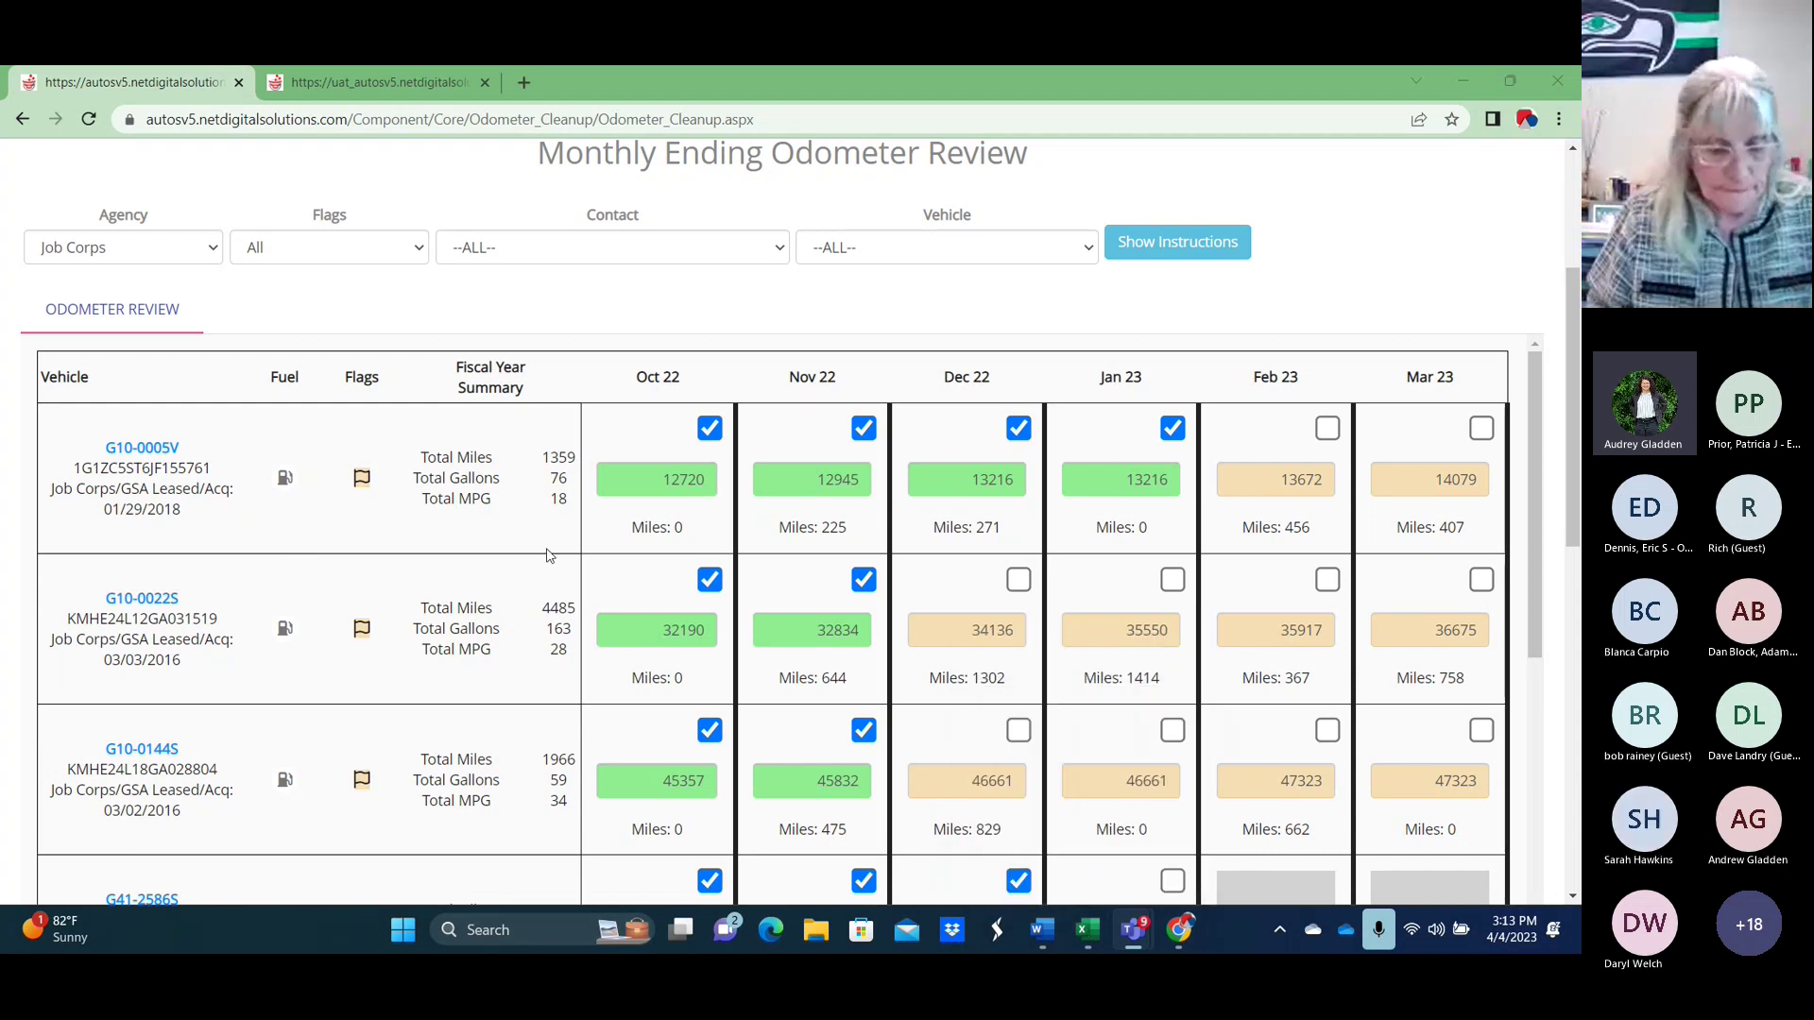
pyautogui.moveTo(1041, 930)
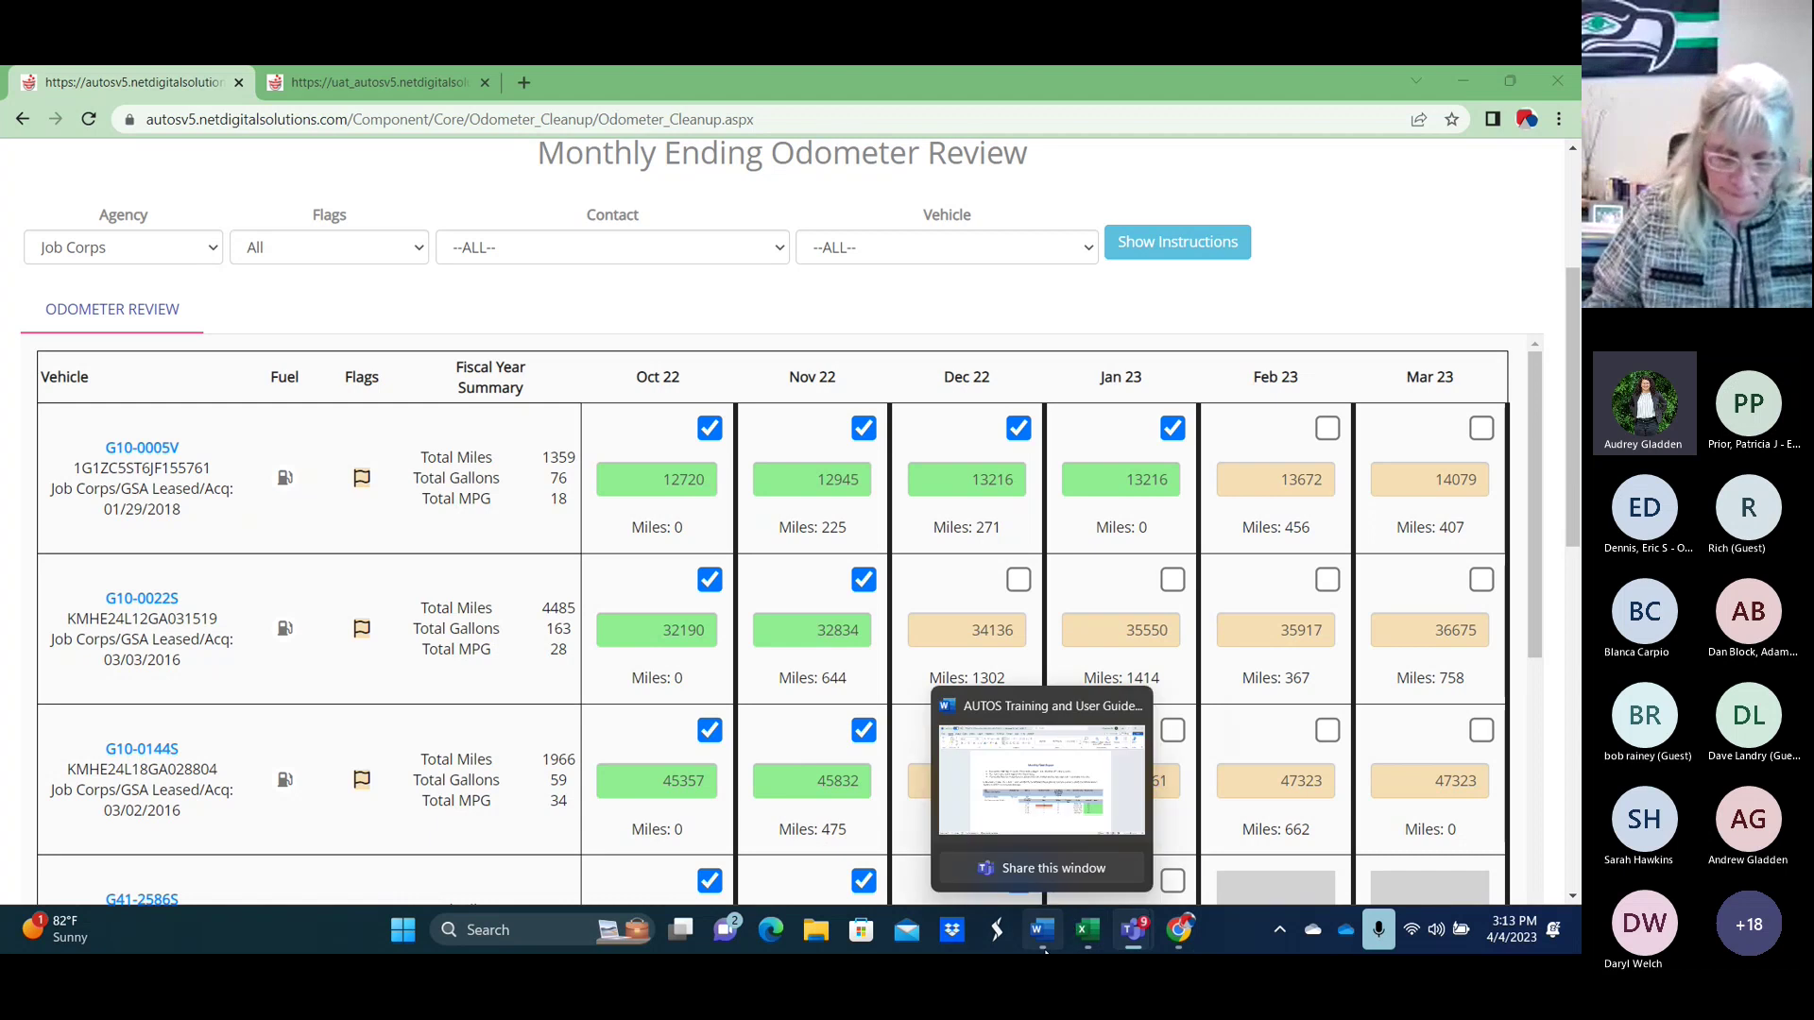
pyautogui.click(1094, 803)
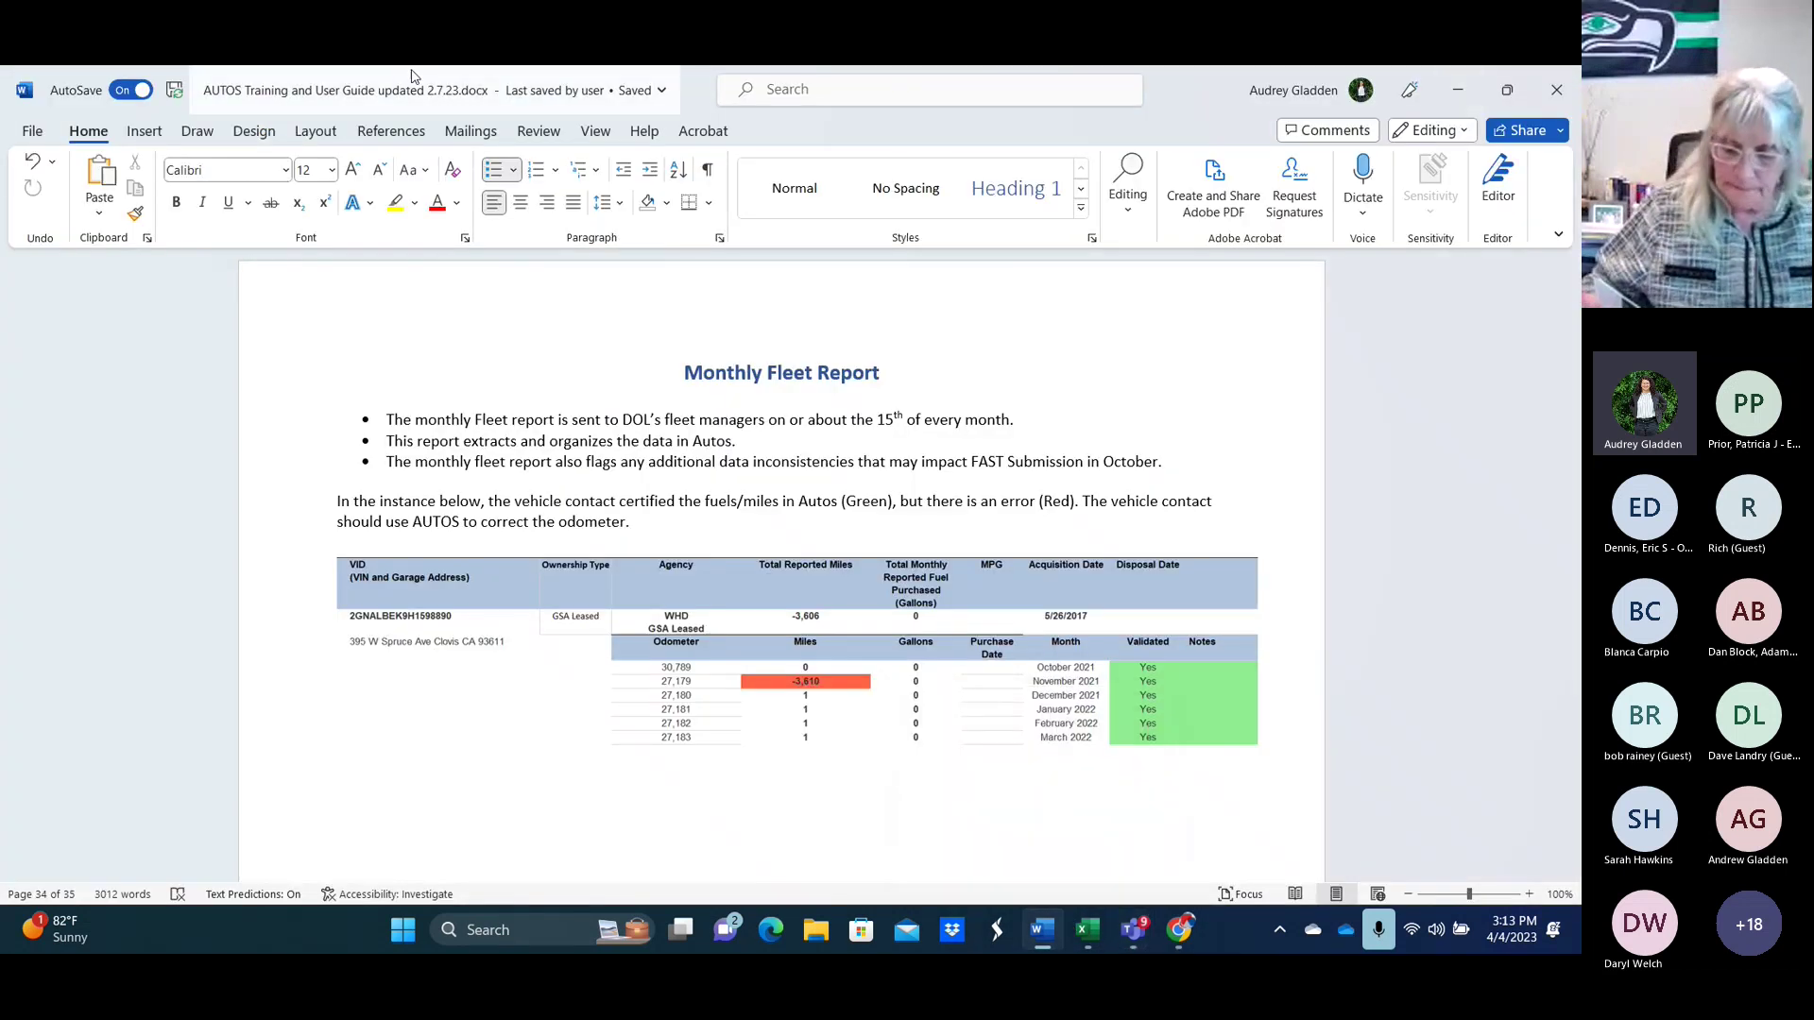
pyautogui.click(1460, 91)
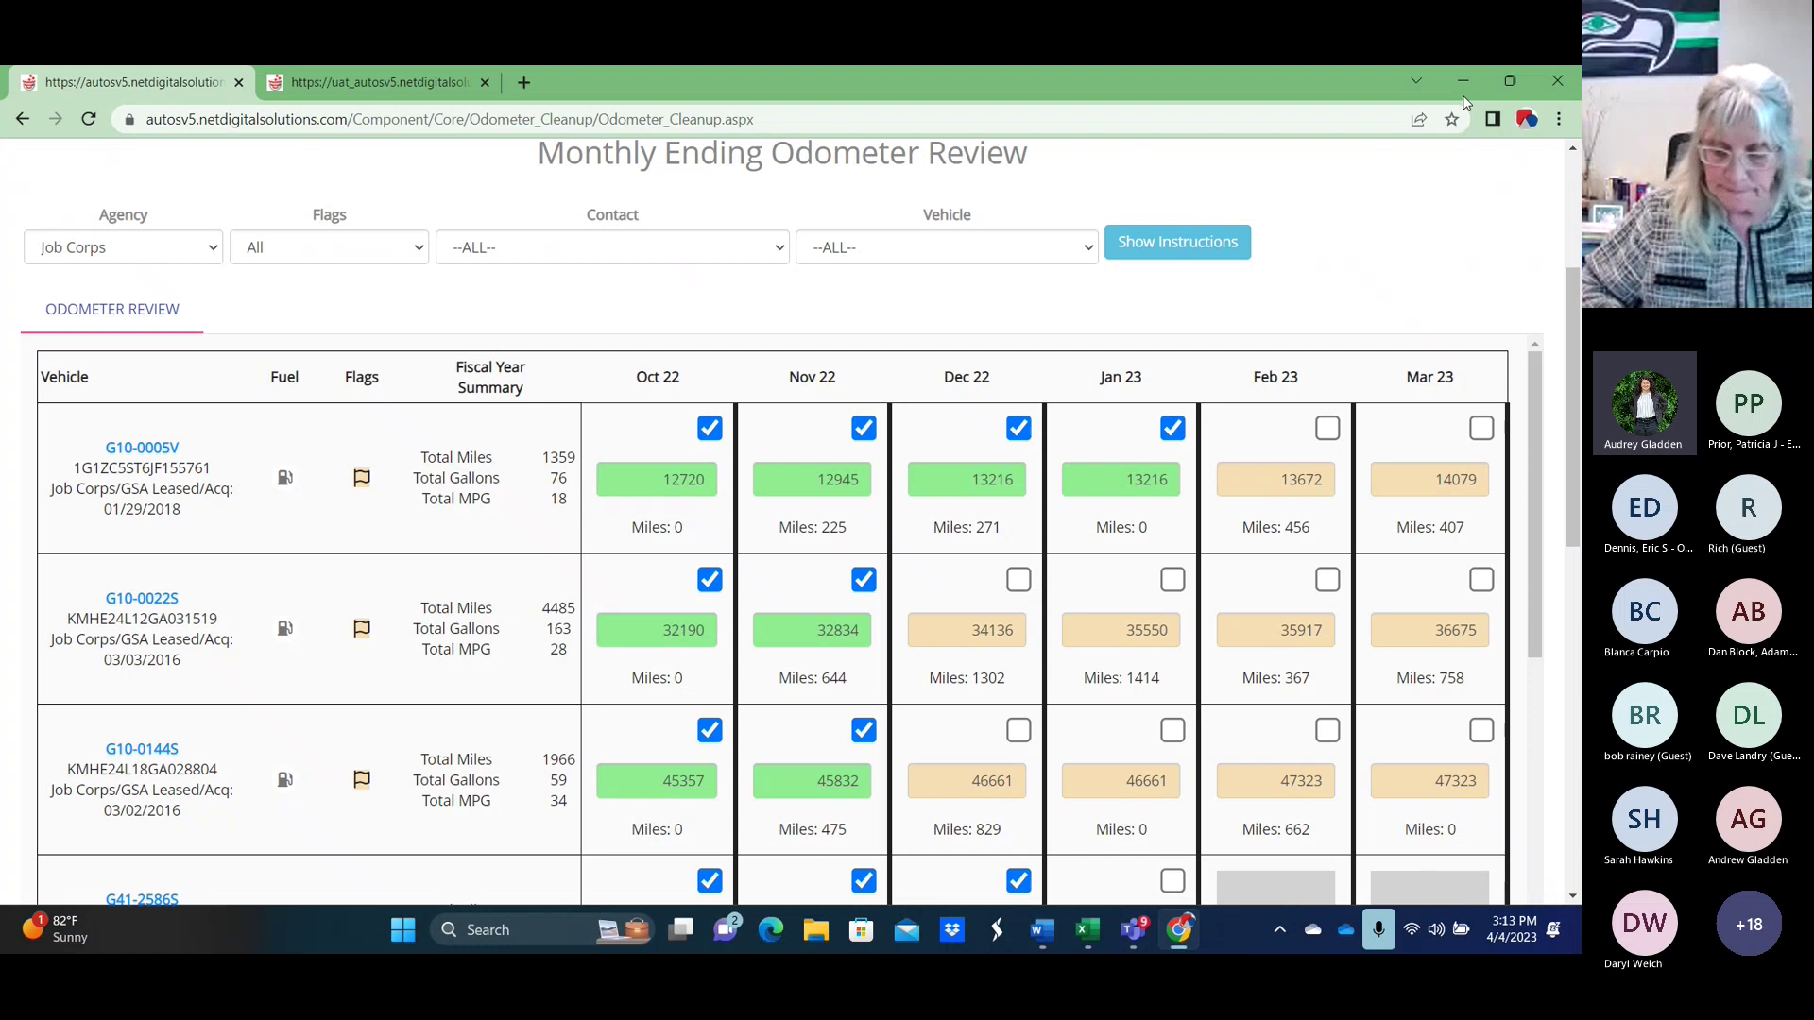
pyautogui.scroll(2, 368, 372)
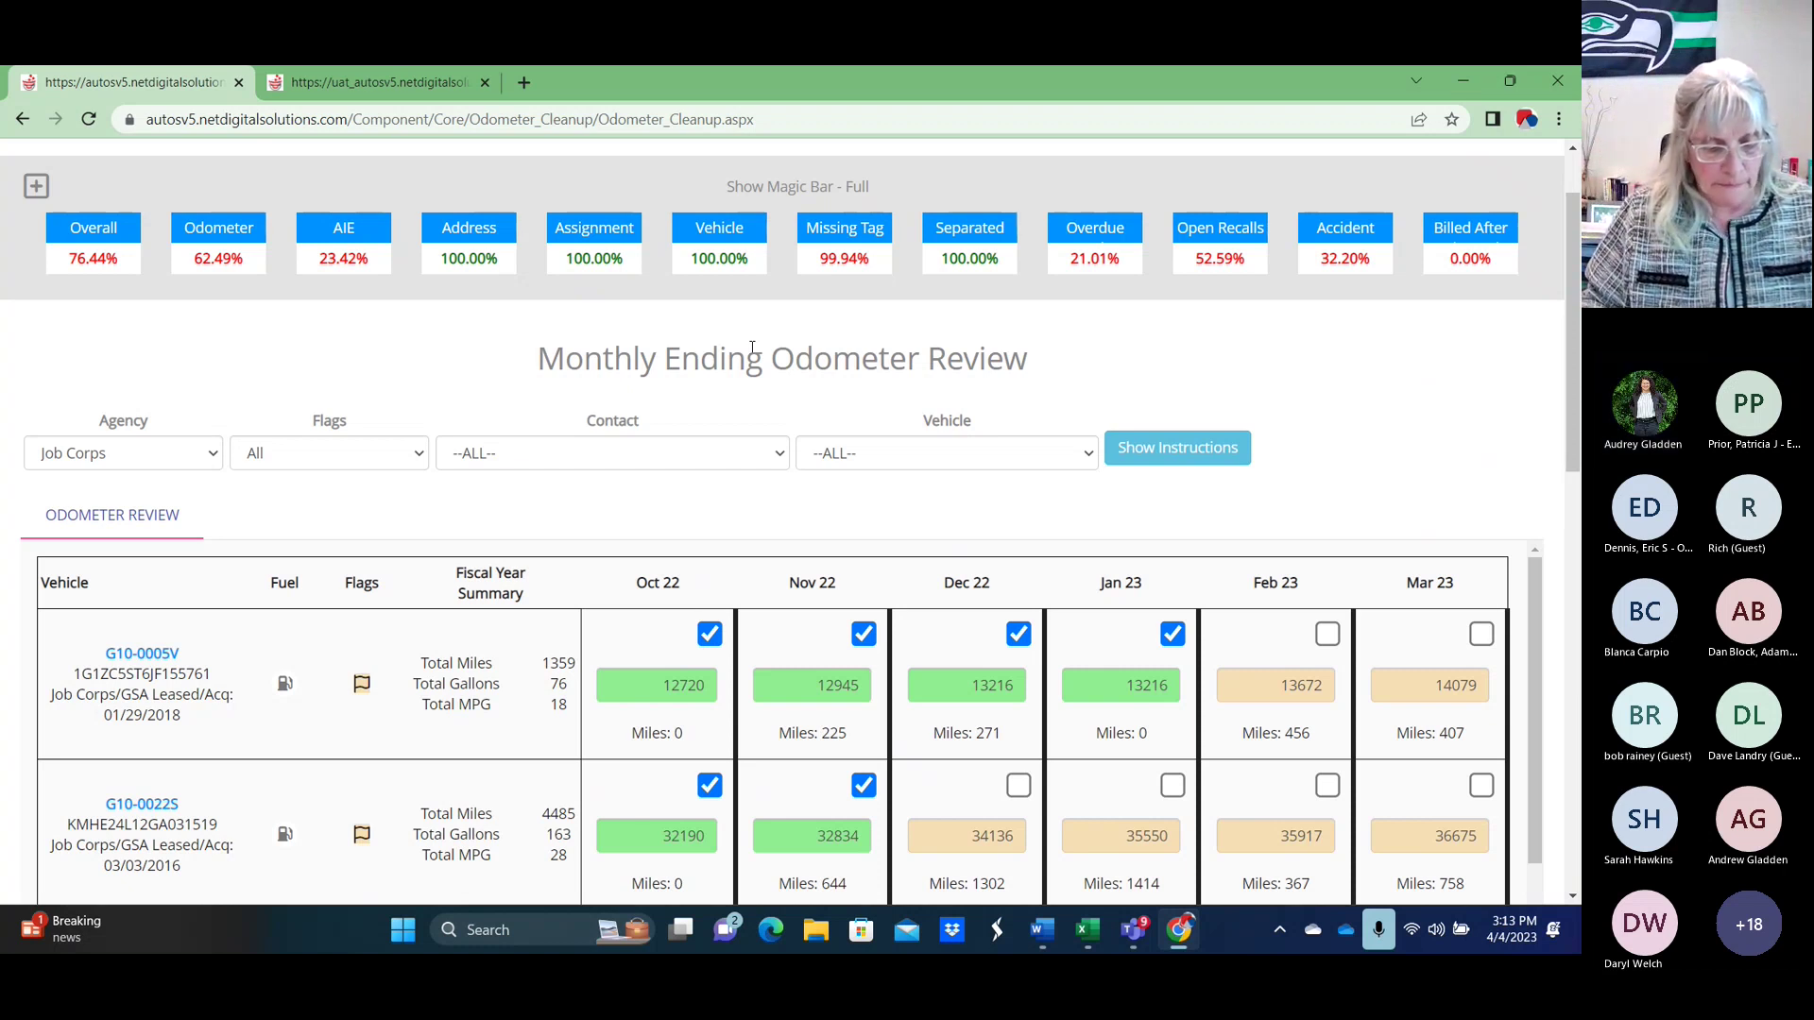
pyautogui.scroll(-1, 753, 346)
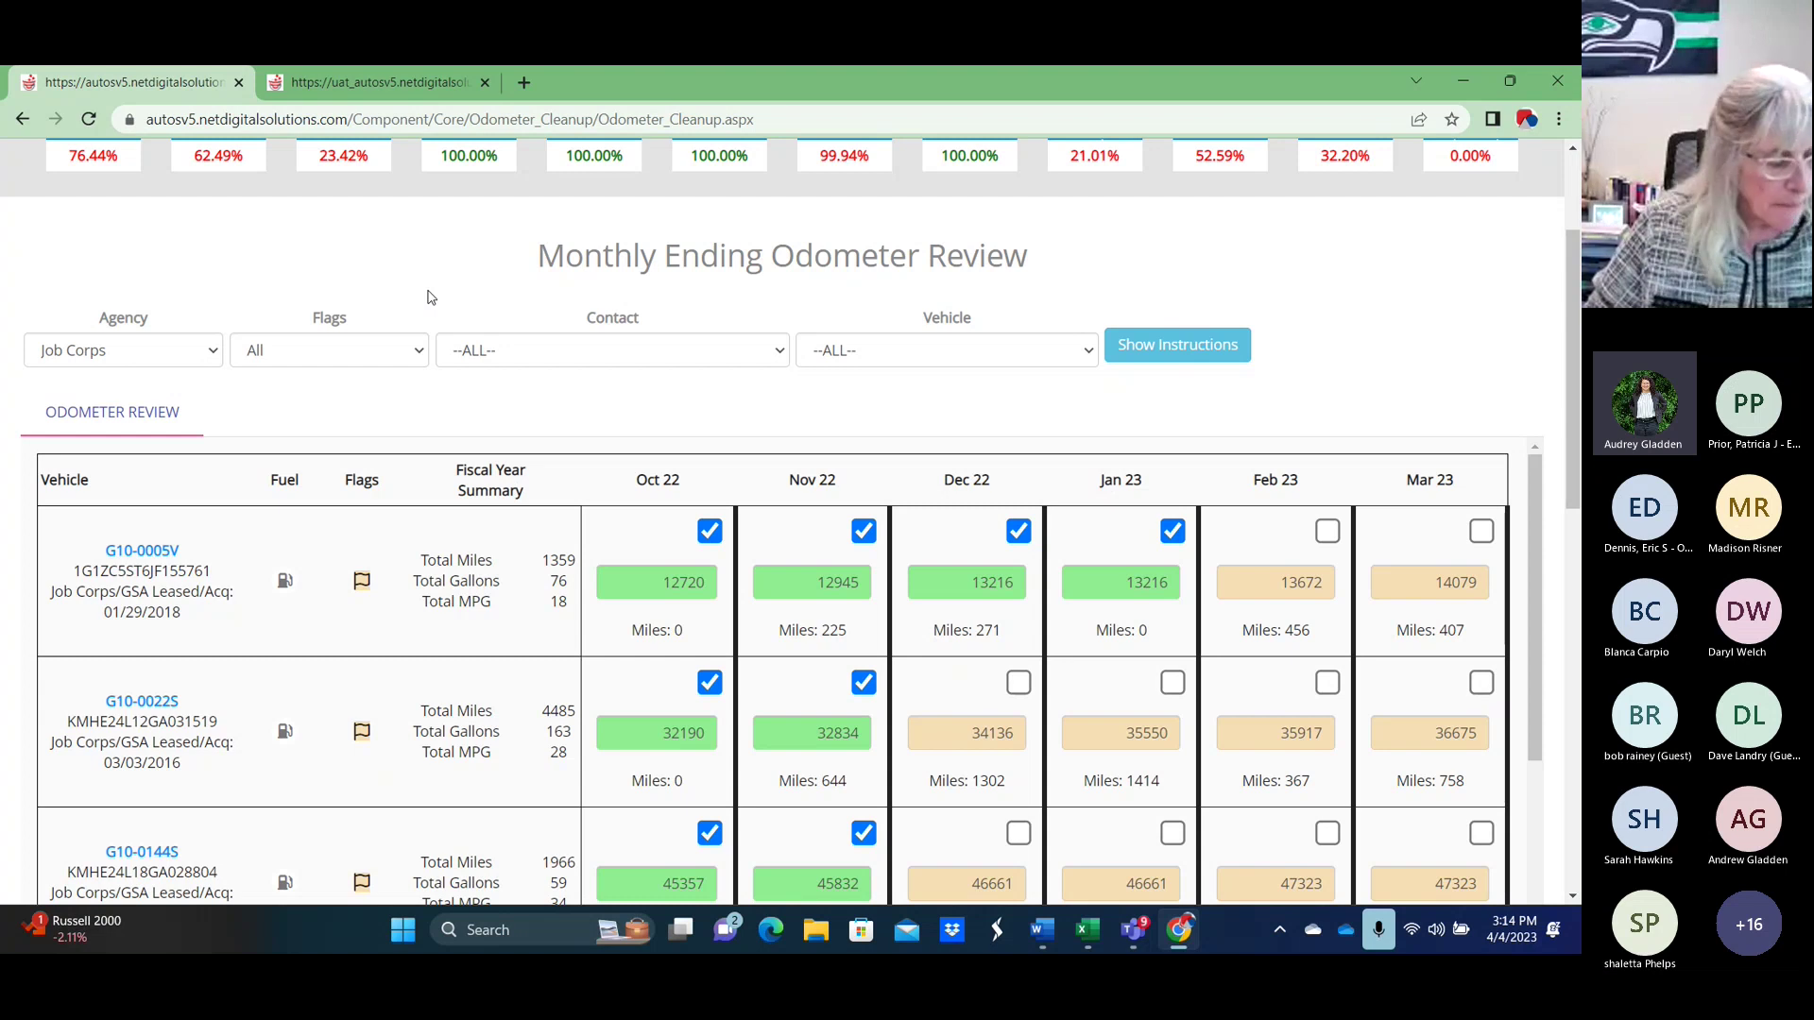
pyautogui.scroll(3, 430, 297)
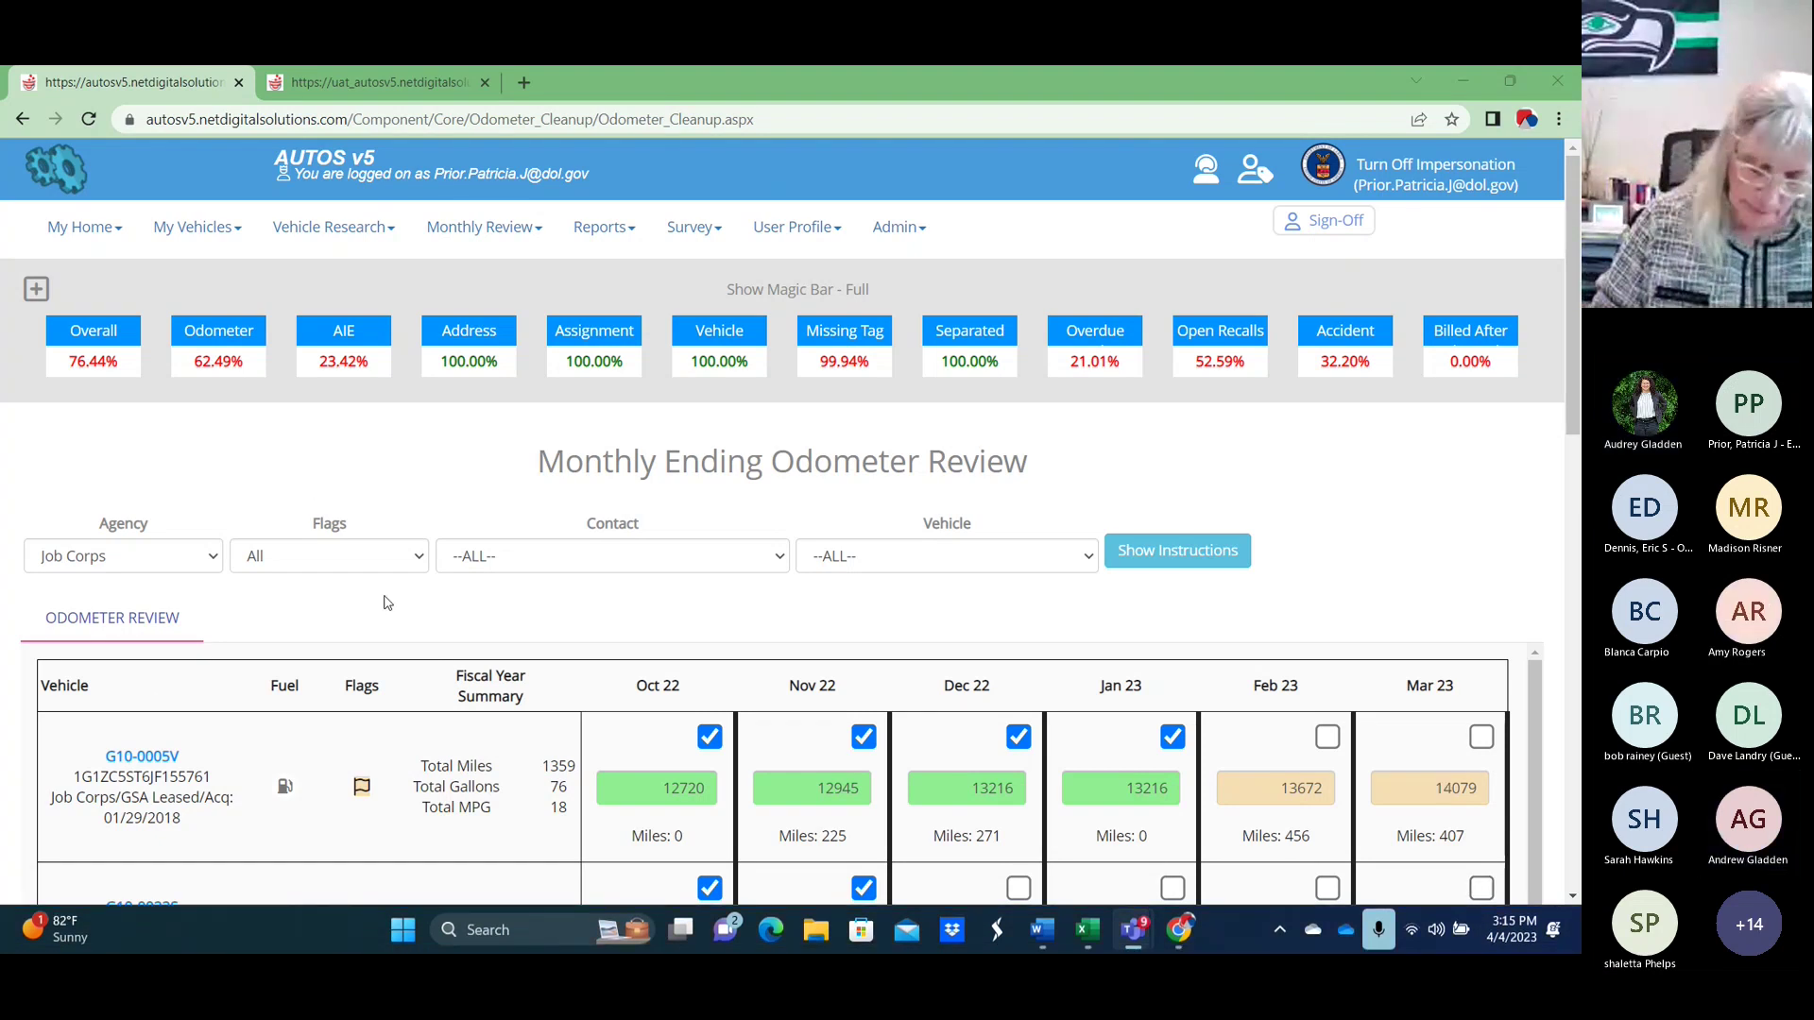
pyautogui.click(336, 631)
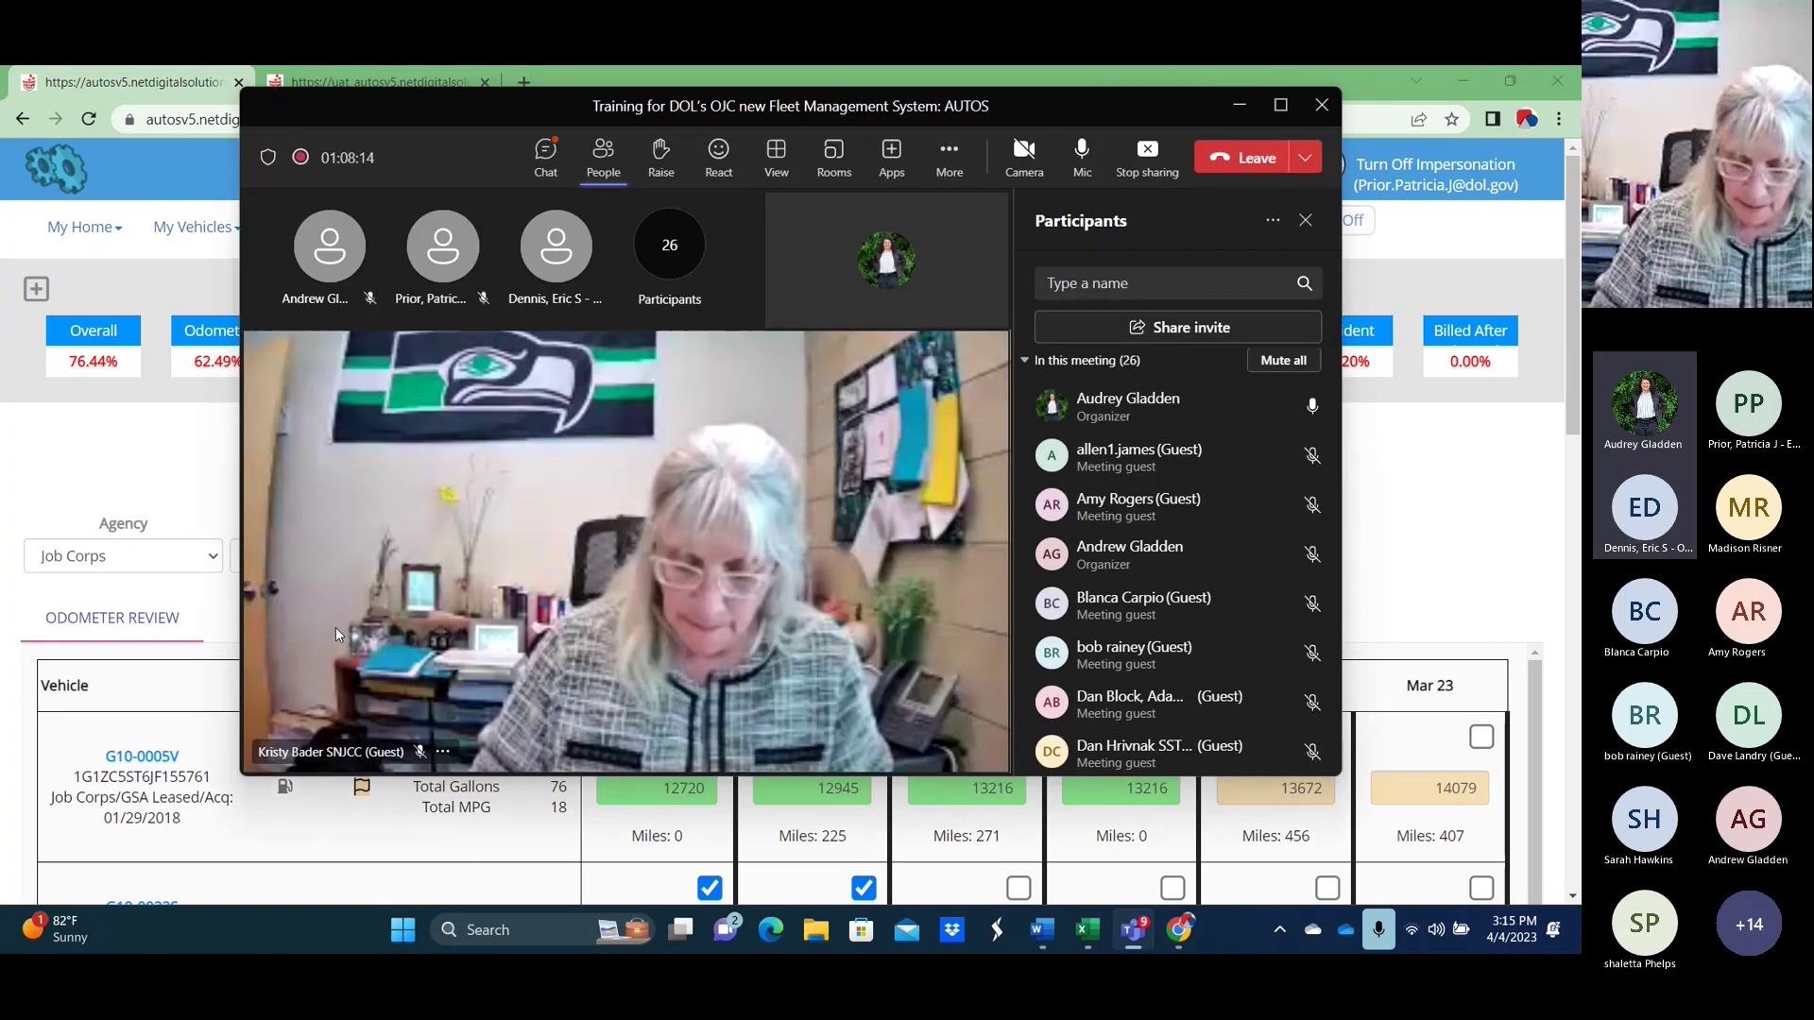
pyautogui.click(1239, 105)
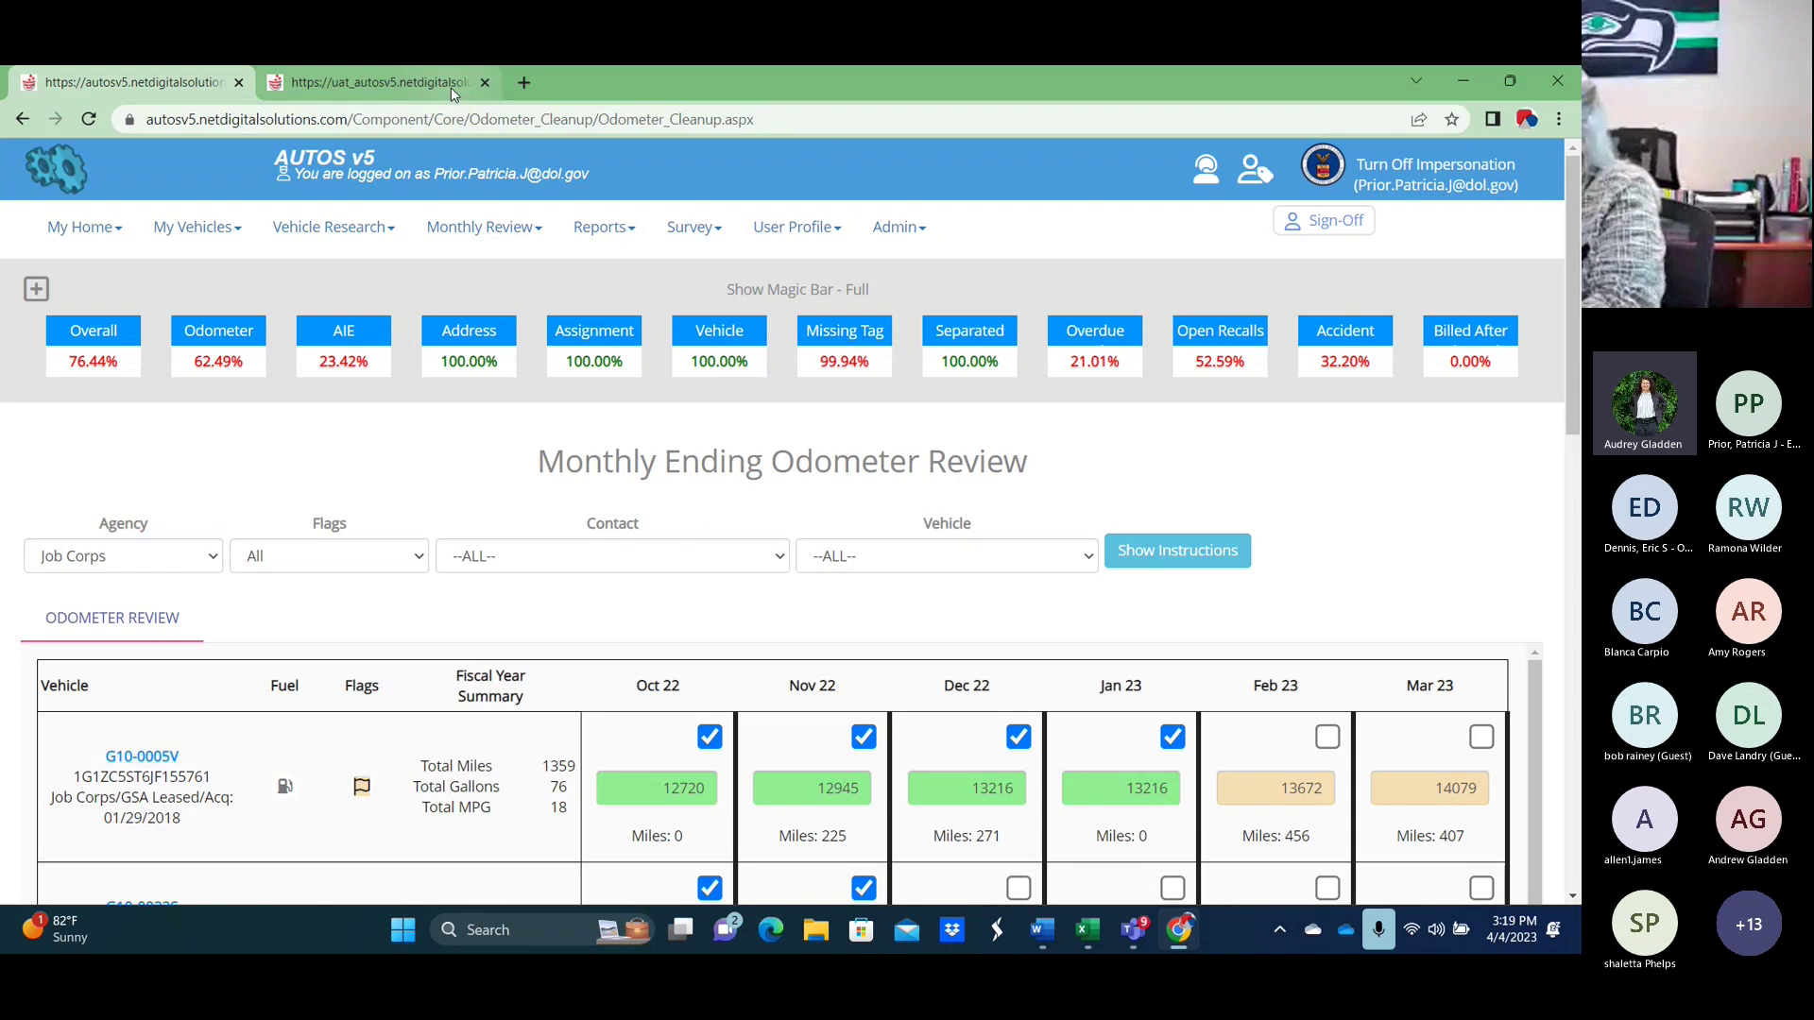
# Turn off the user impersonation and sign out of the AUTOS account.
pyautogui.click(1451, 181)
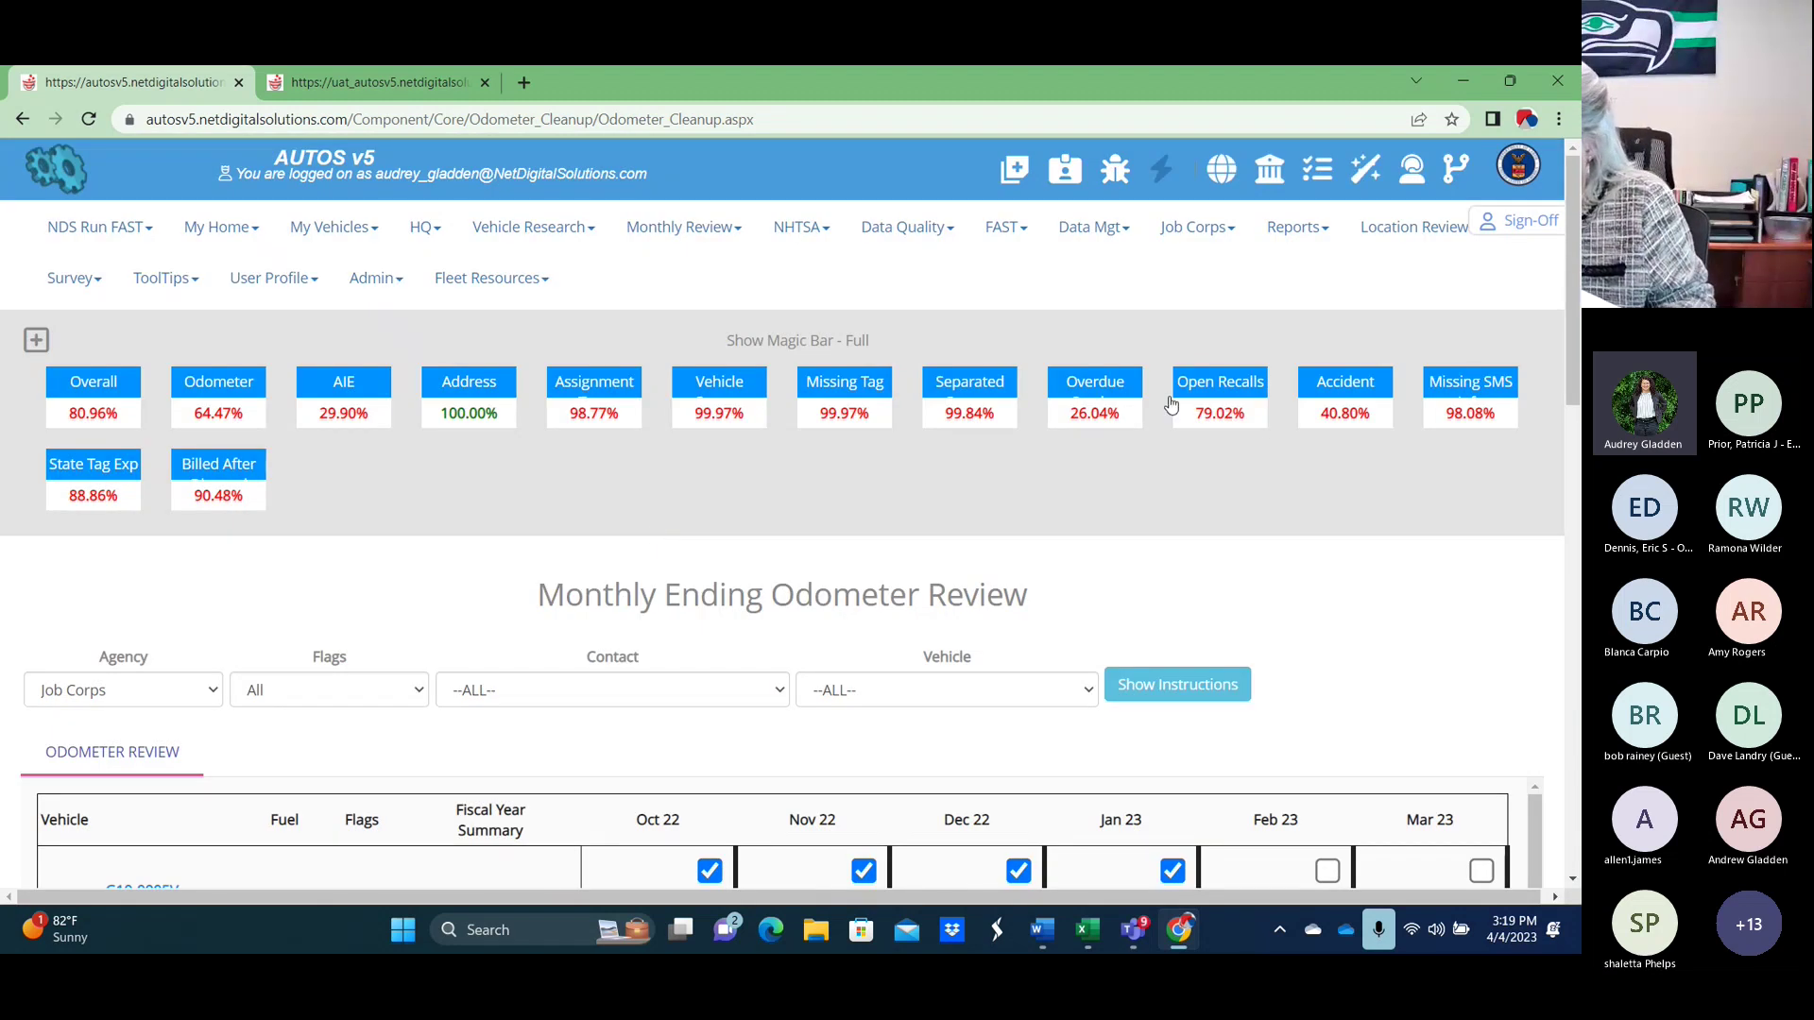
pyautogui.click(1529, 223)
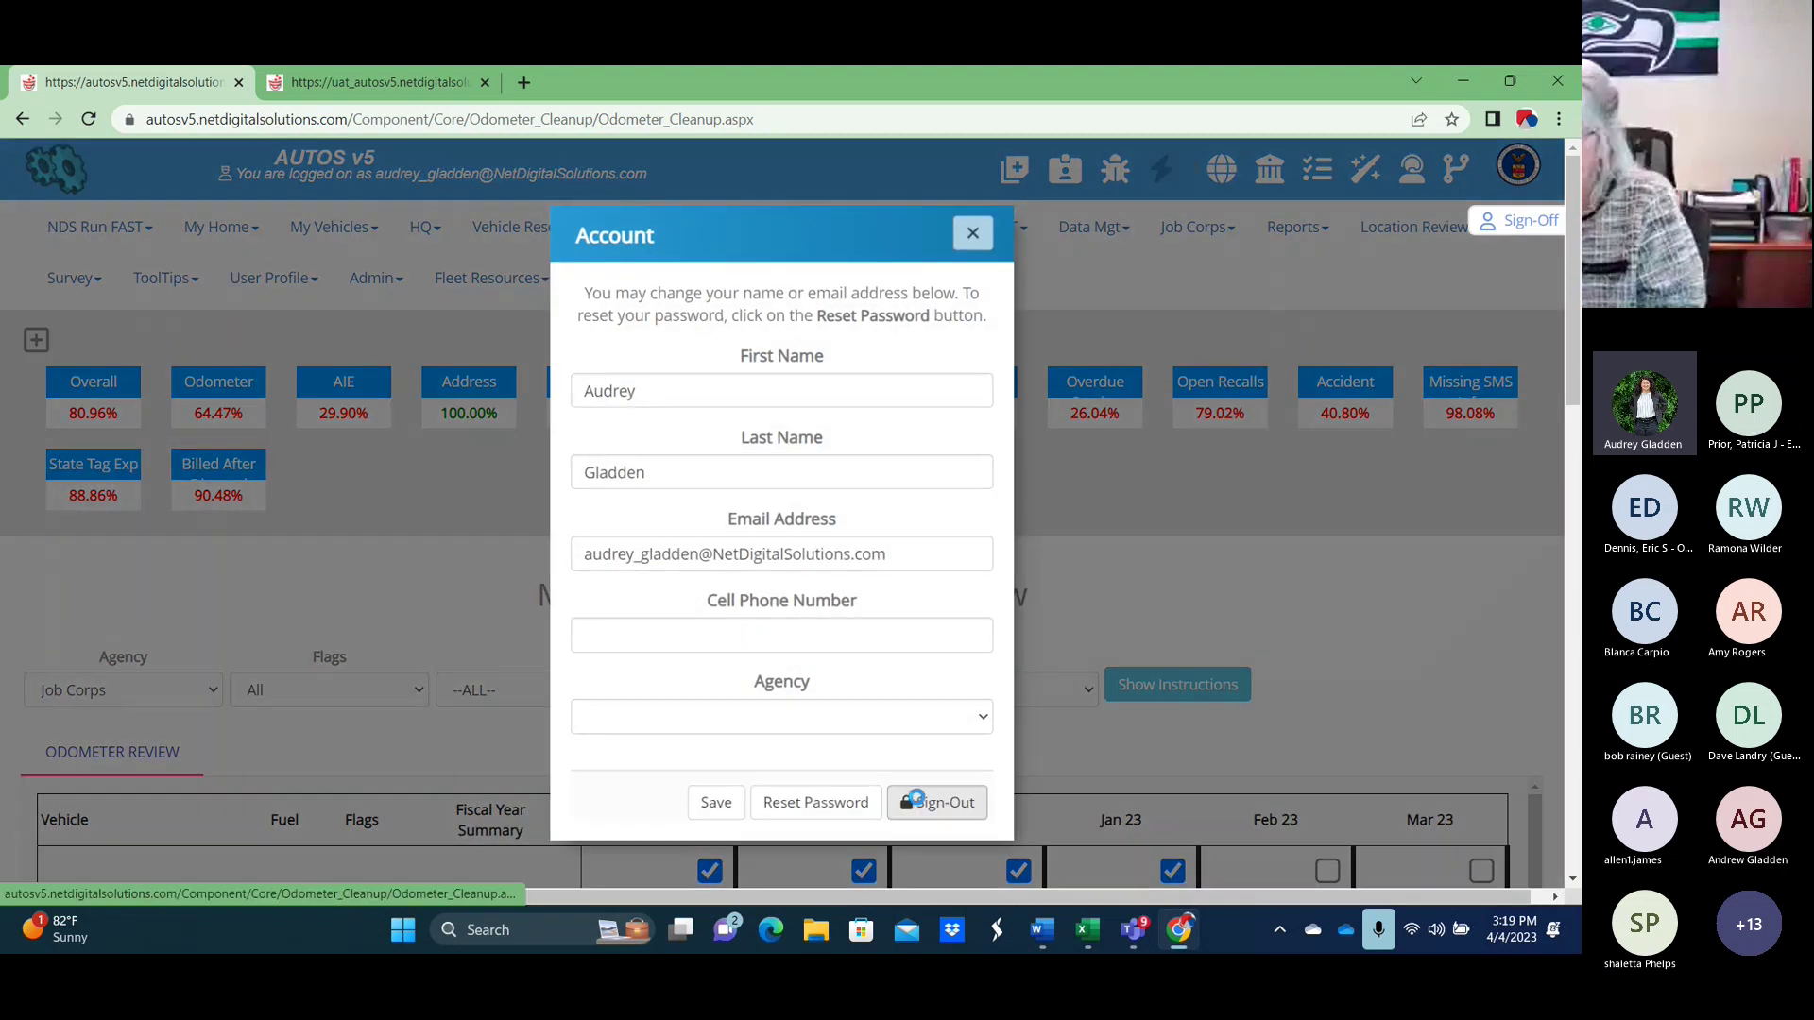
pyautogui.click(915, 799)
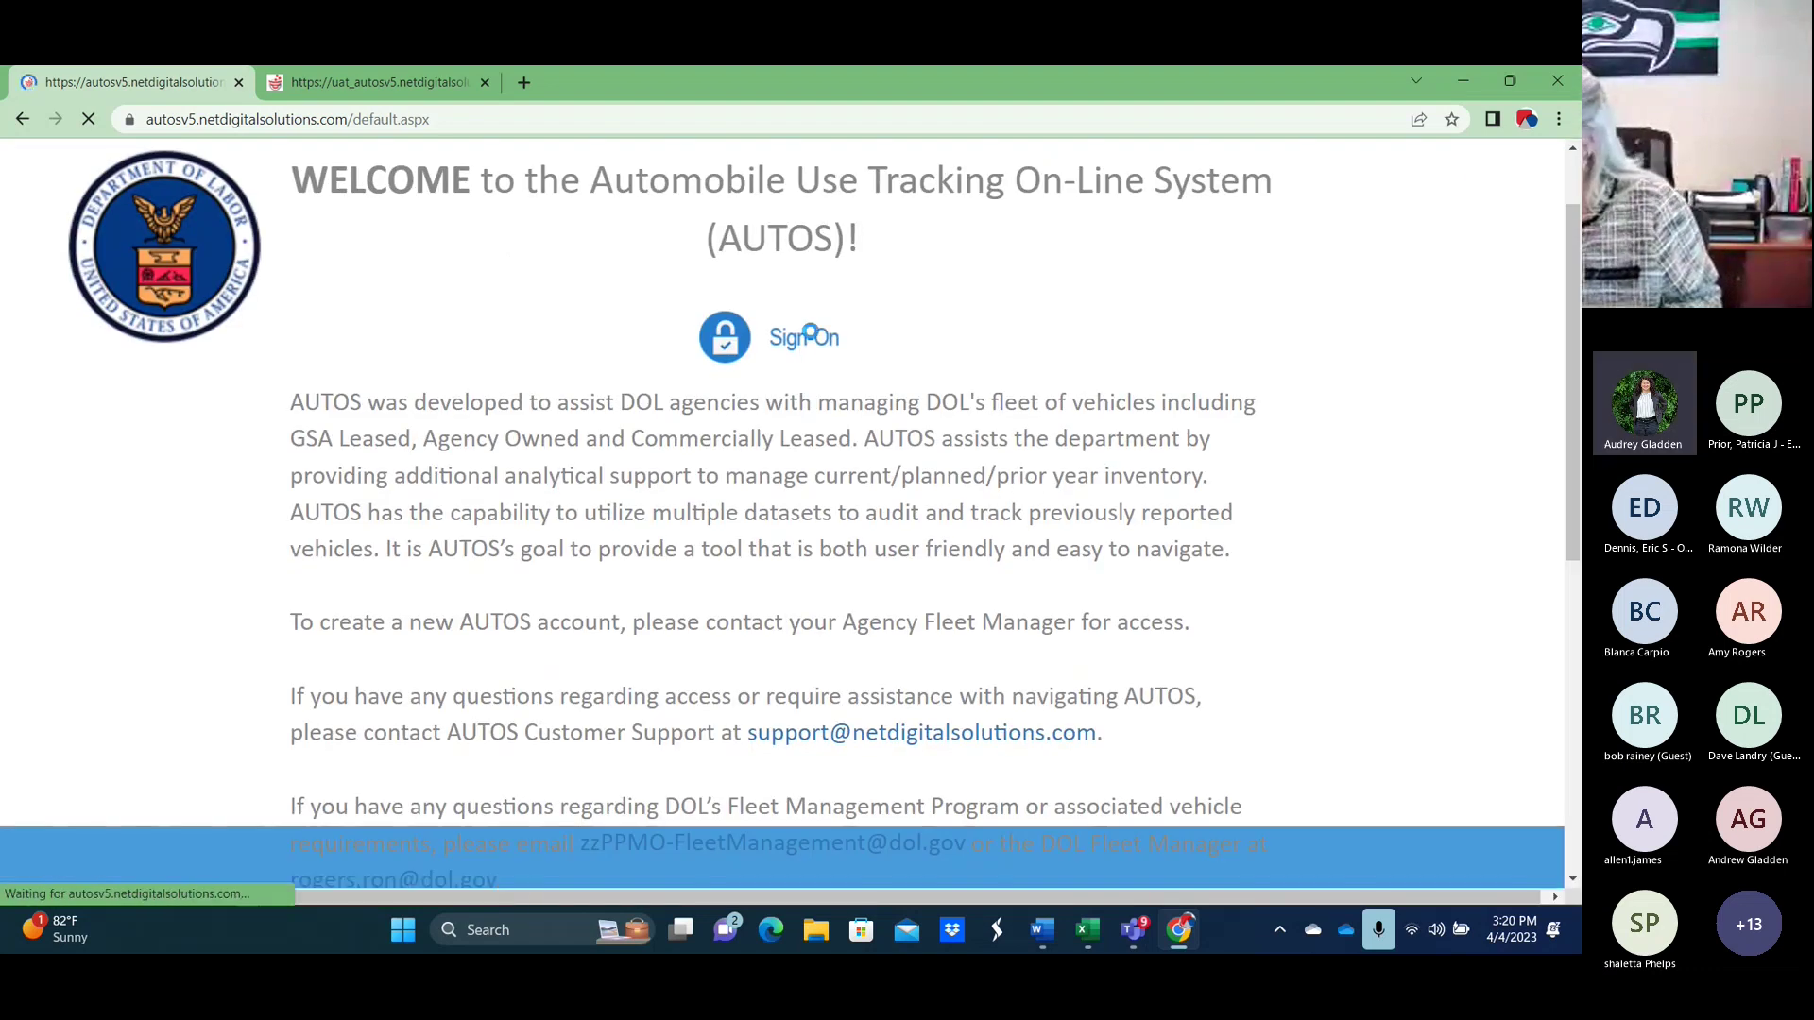
# Open the AUTOS sign-on form, request a password reminder e-mail and dismiss the confirmation message.
pyautogui.click(800, 349)
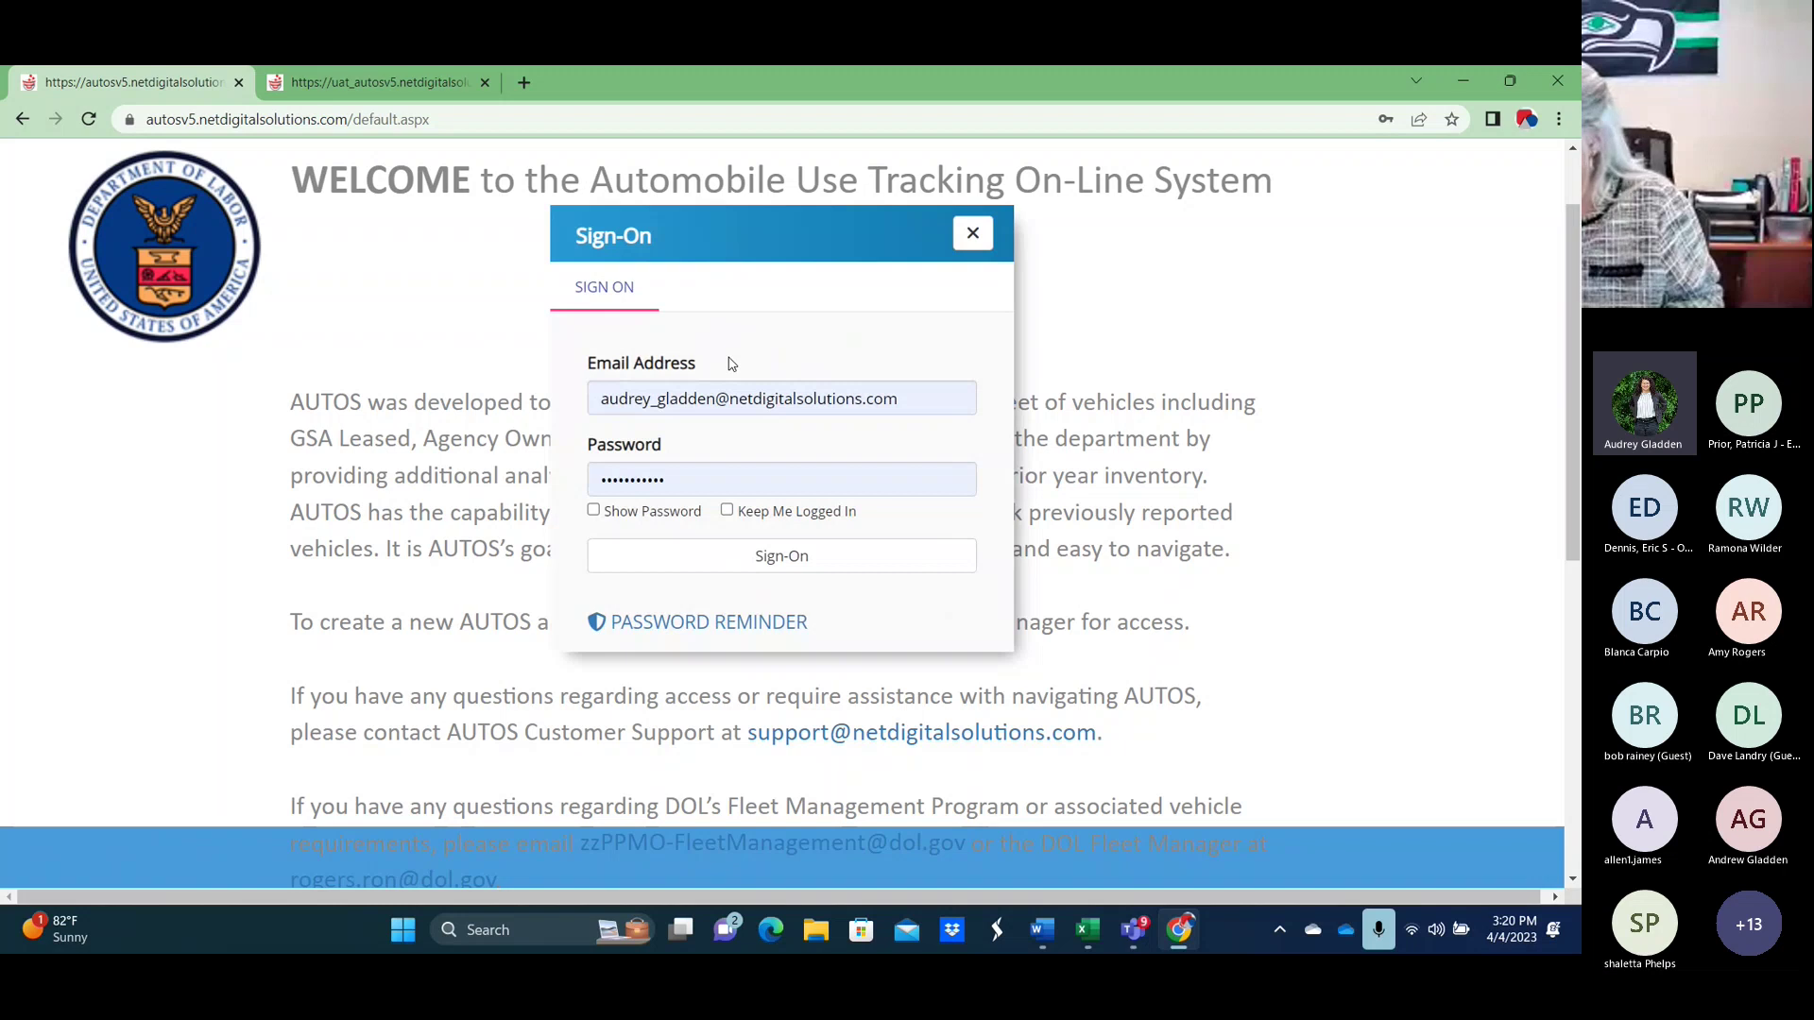
pyautogui.click(642, 621)
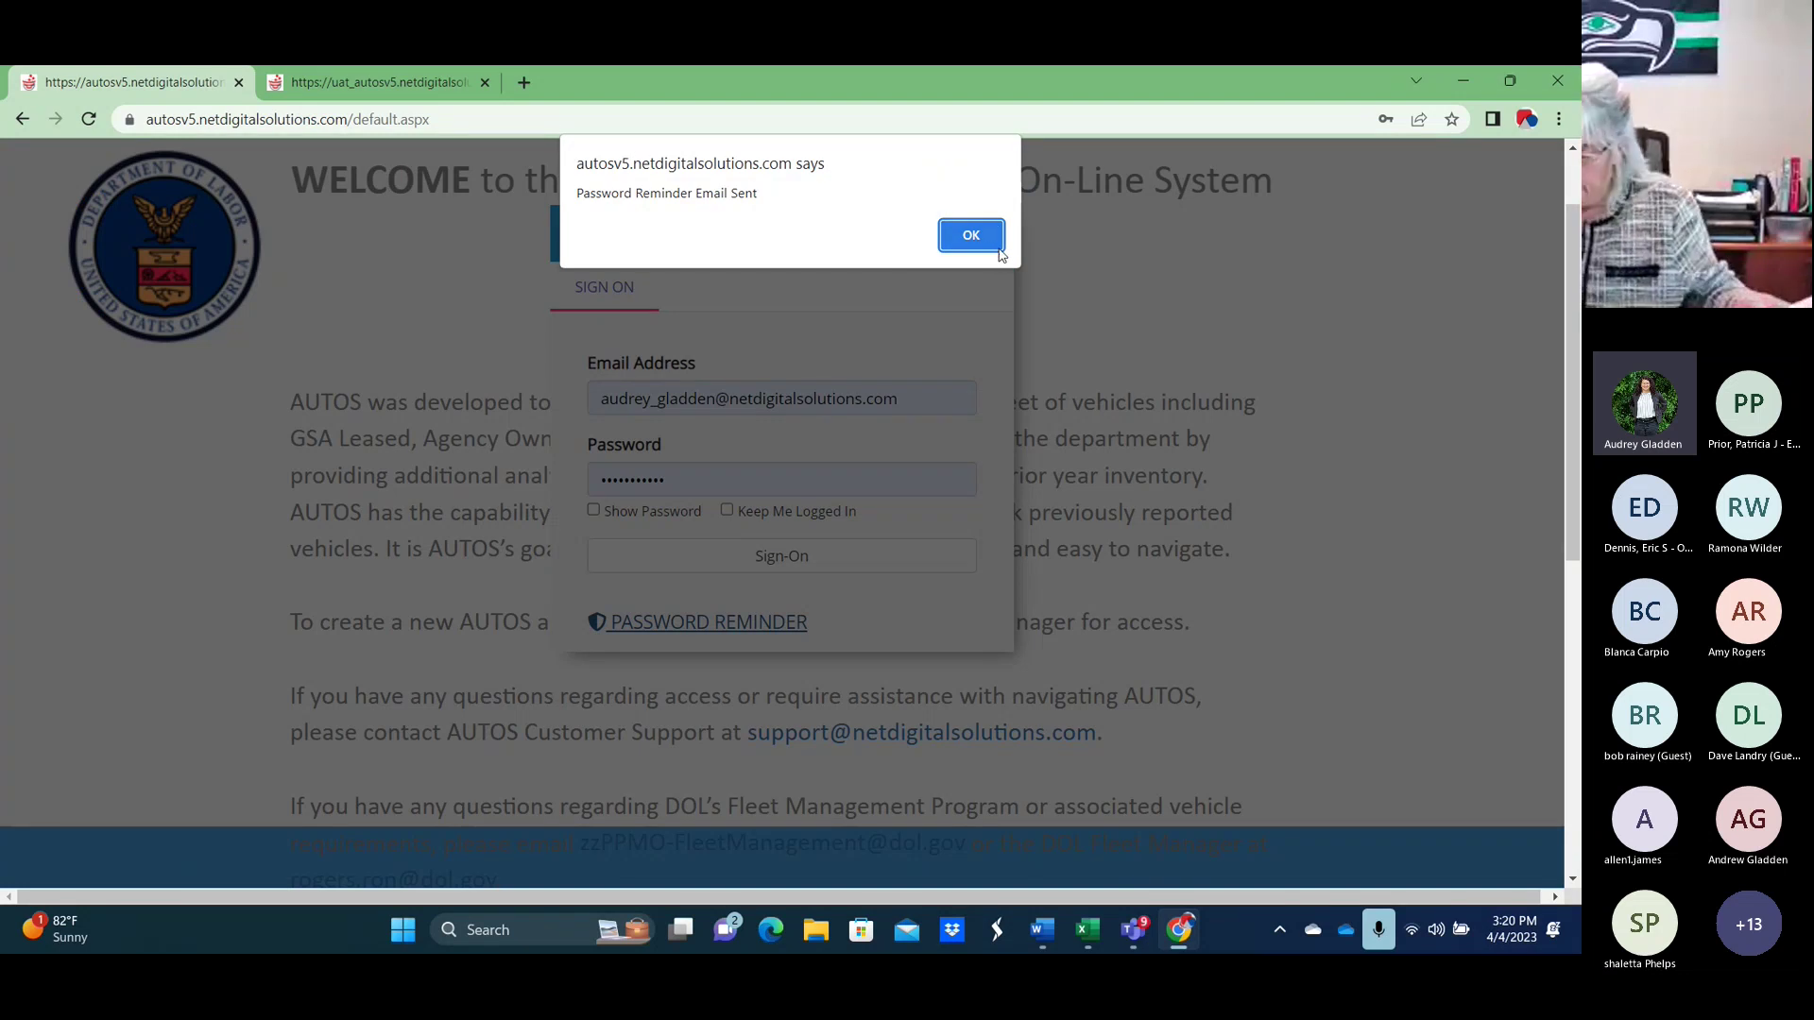
pyautogui.click(999, 252)
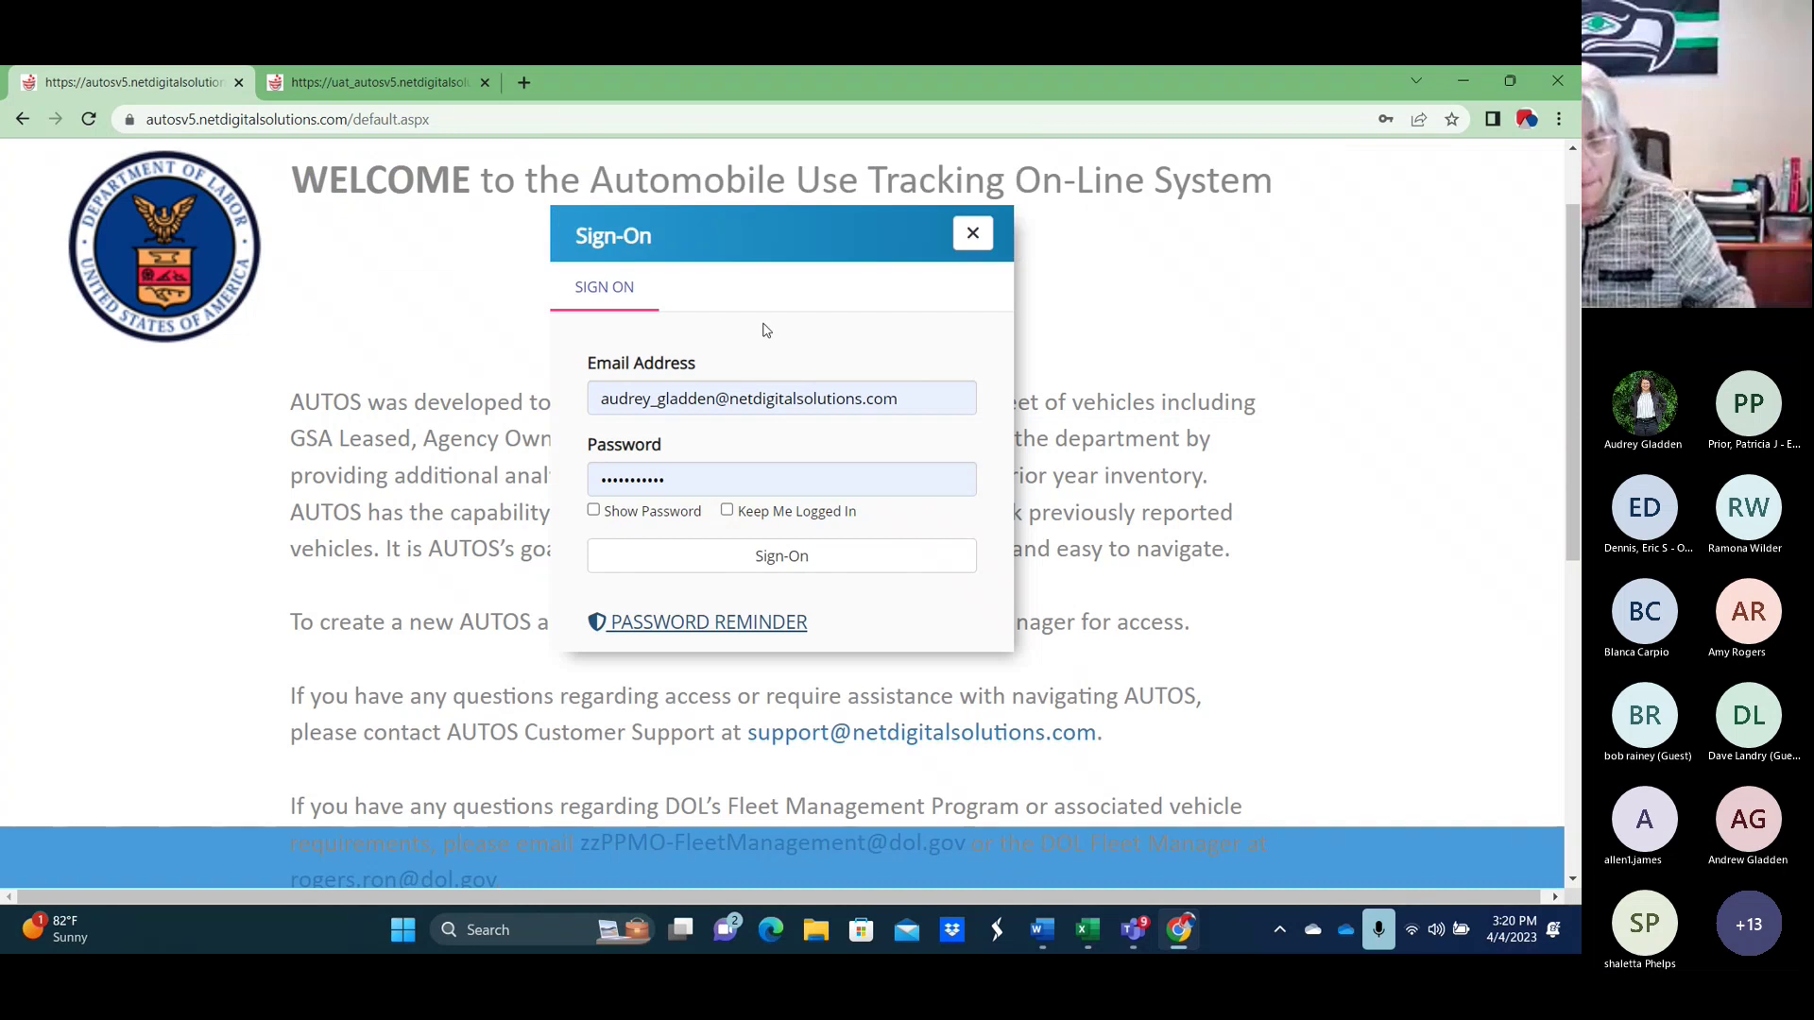